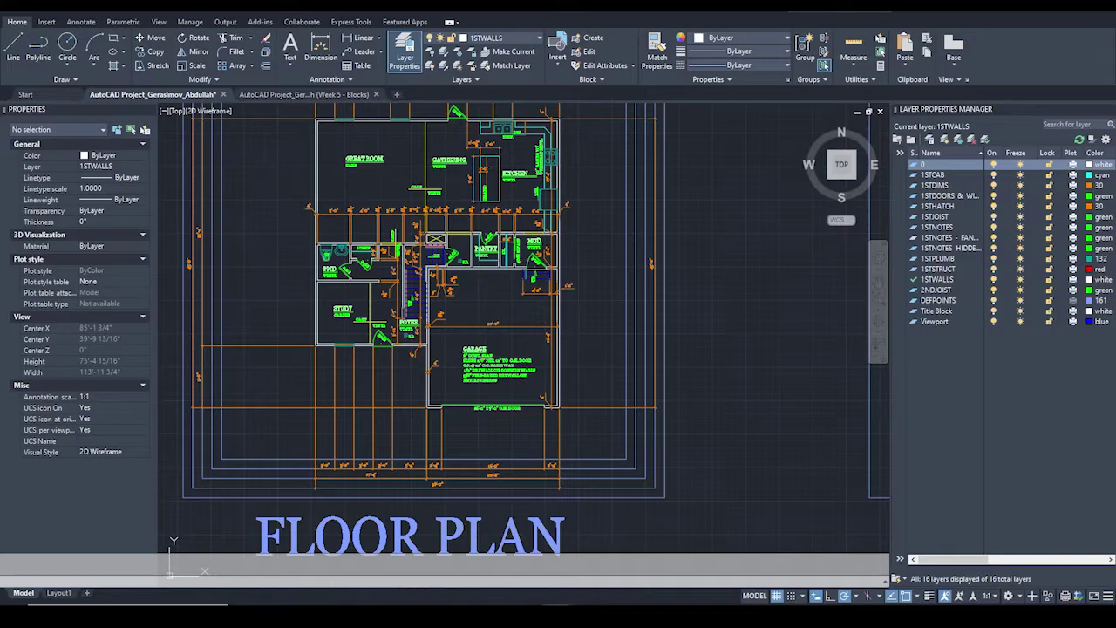
Examine the floor plan's exterior dimension strings and overall room layout.
scroll(384, 445, "up", 2)
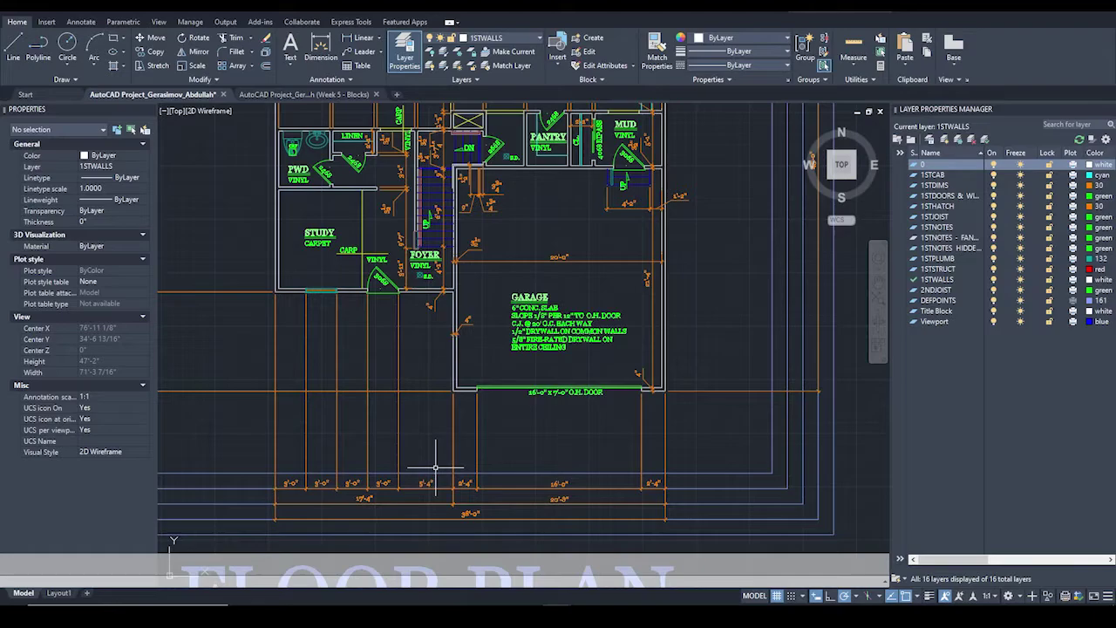
middle_click_drag(406, 416, 448, 381)
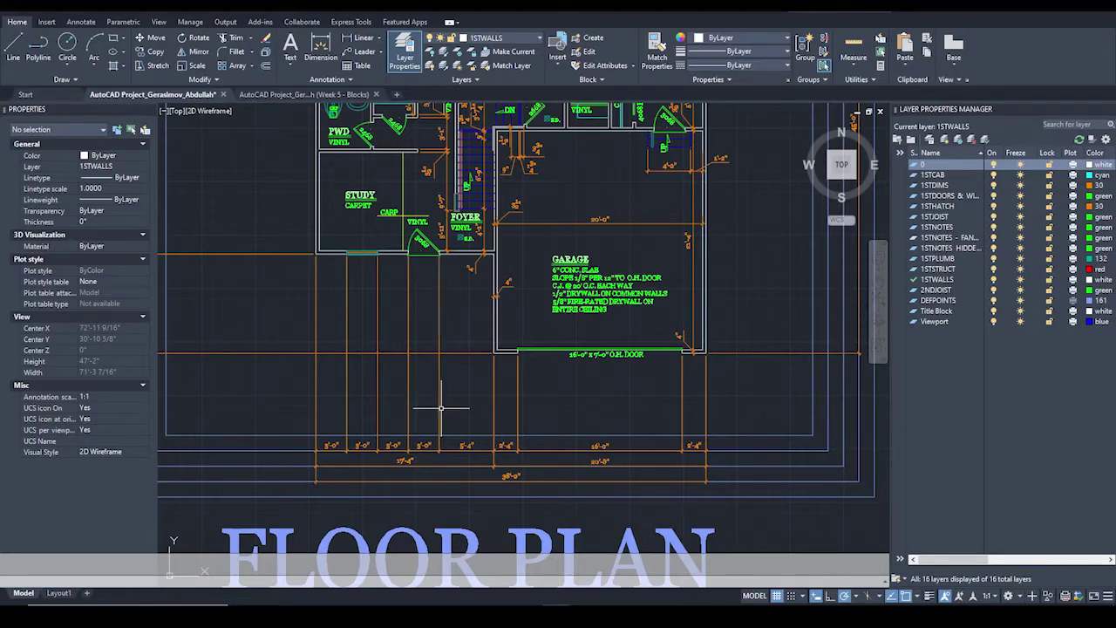
mouse_move(441, 412)
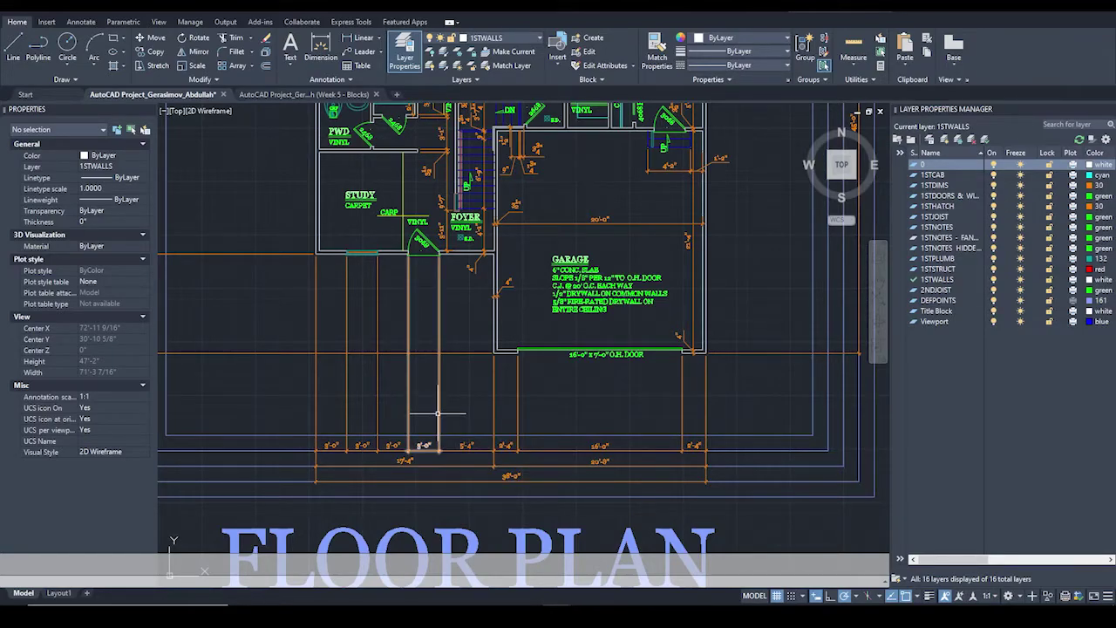
middle_click_drag(431, 380, 461, 421)
scroll(461, 421, "down", 5)
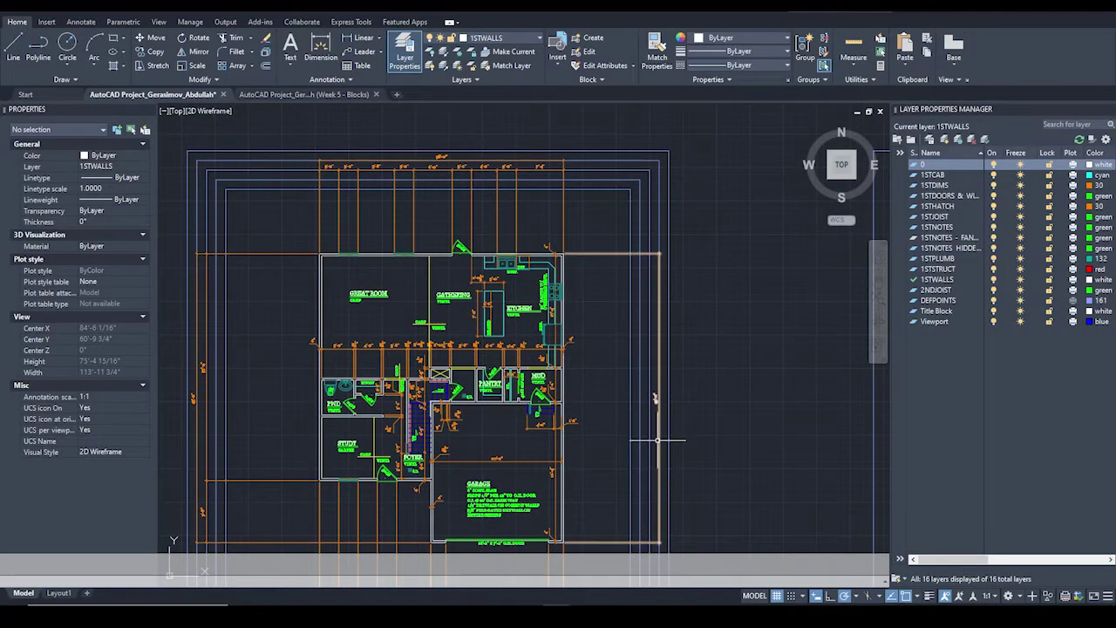
middle_click_drag(590, 468, 613, 395)
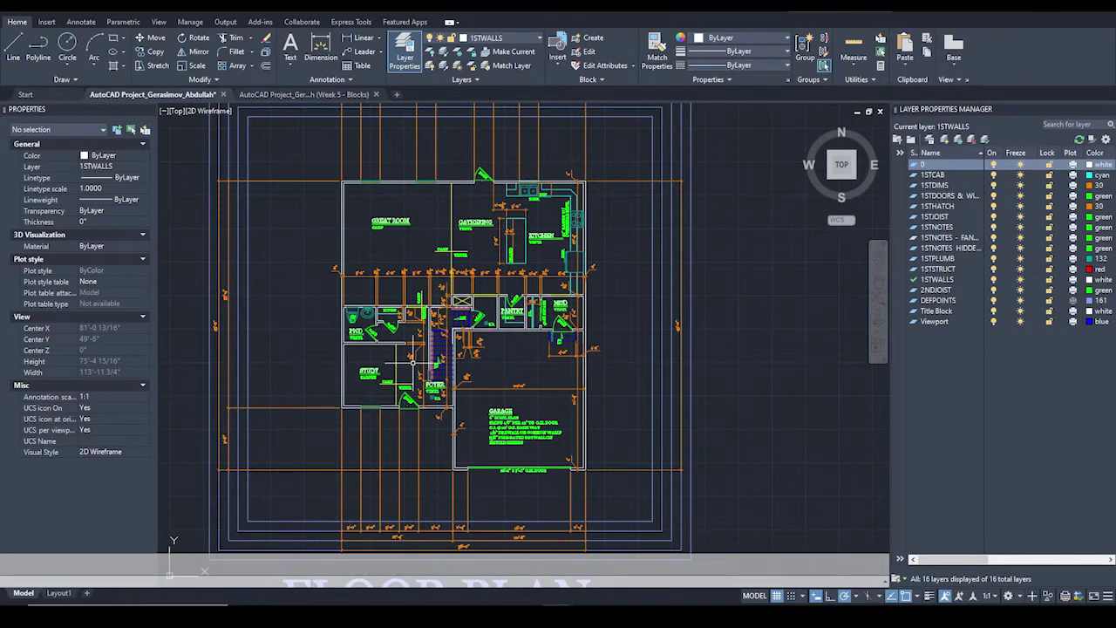
scroll(395, 228, "up", 4)
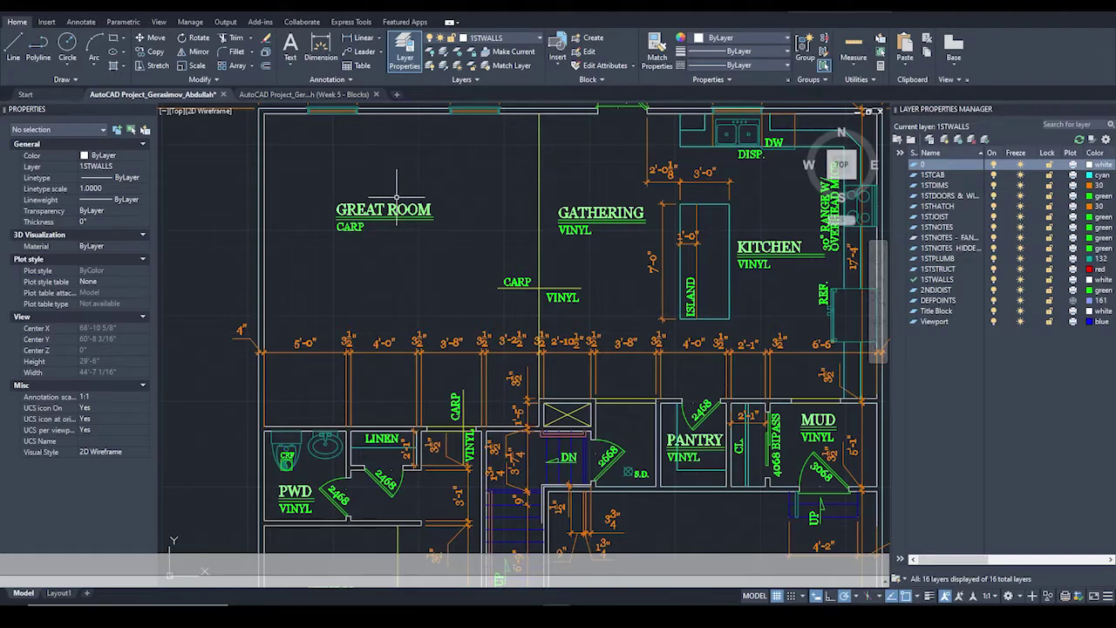
Examine the block library tables above the floor plan, including the plumbing, appliances, misc. and notes rows.
scroll(396, 198, "down", 3)
middle_click_drag(406, 182, 418, 383)
scroll(433, 231, "down", 2)
middle_click_drag(434, 231, 436, 392)
scroll(435, 392, "down", 2)
middle_click_drag(450, 200, 399, 414)
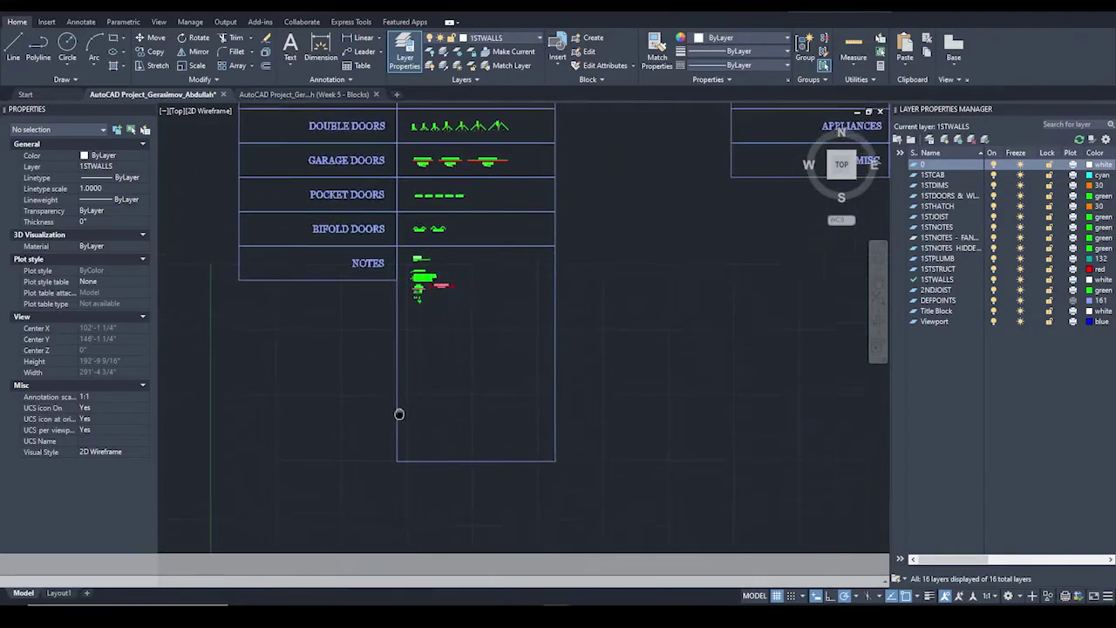
scroll(568, 238, "down", 2)
middle_click_drag(568, 239, 398, 356)
scroll(651, 248, "up", 1)
middle_click_drag(652, 248, 488, 352)
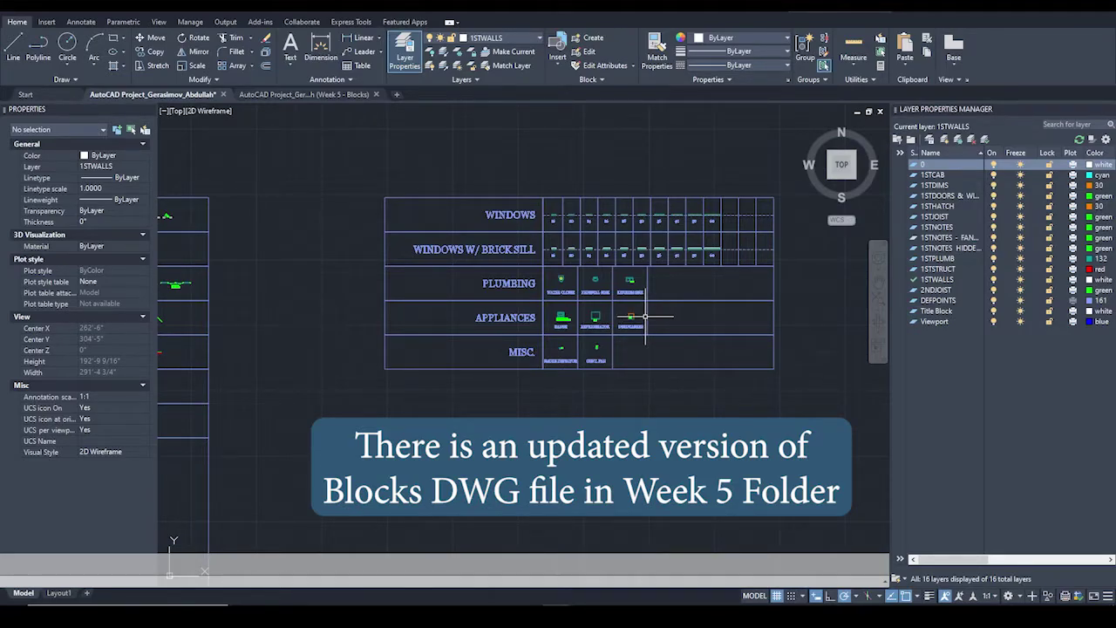
scroll(649, 312, "up", 2)
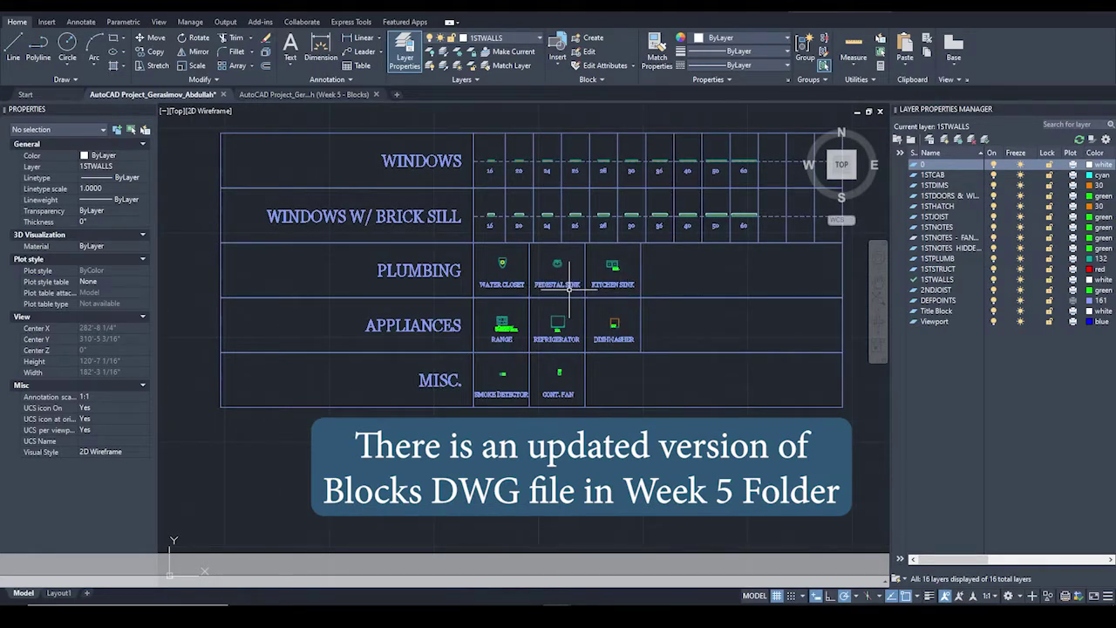
scroll(568, 284, "down", 2)
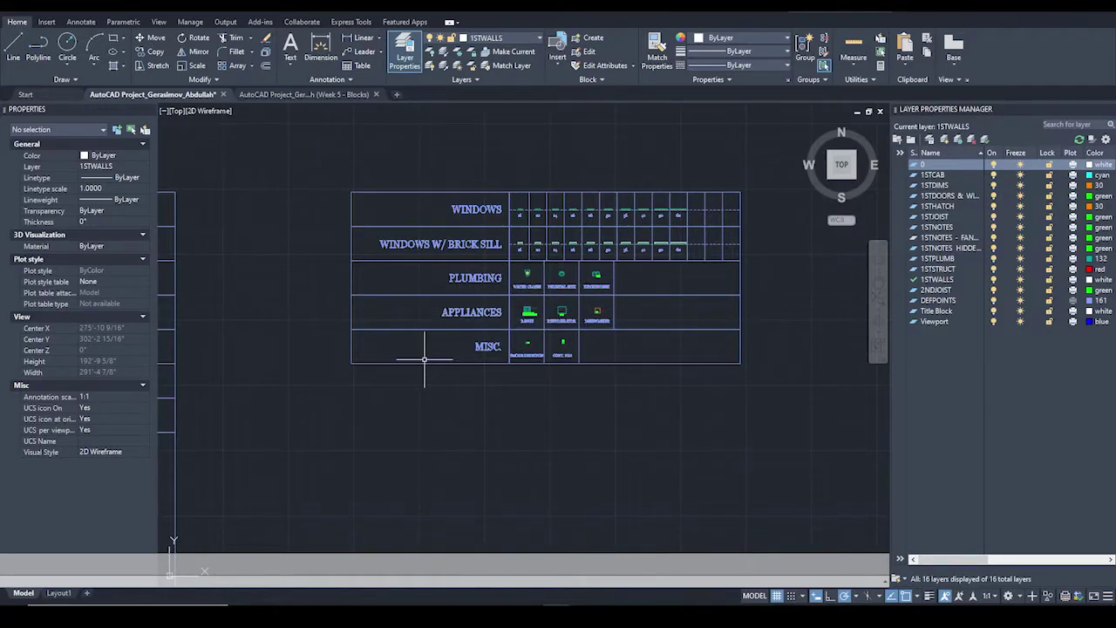
mouse_move(524, 366)
middle_mouse_down()
mouse_move(583, 305)
mouse_move(750, 229)
middle_mouse_up()
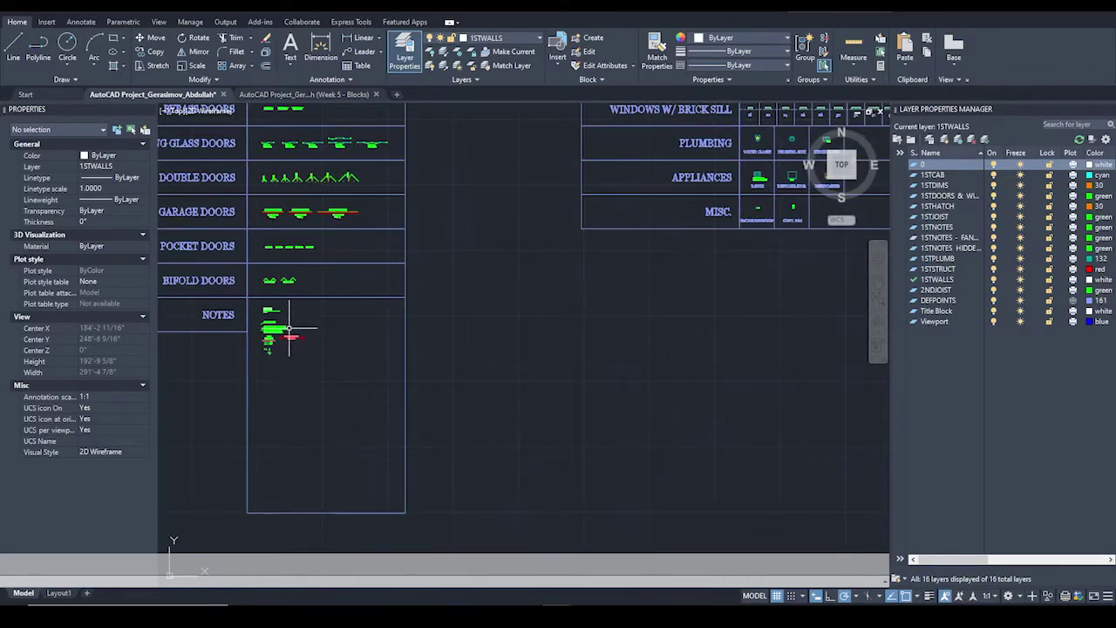
Try a text height of 12 inches on the BDRM # heading in the notes row, and undo it.
scroll(287, 329, "up", 6)
middle_click_drag(262, 300, 452, 310)
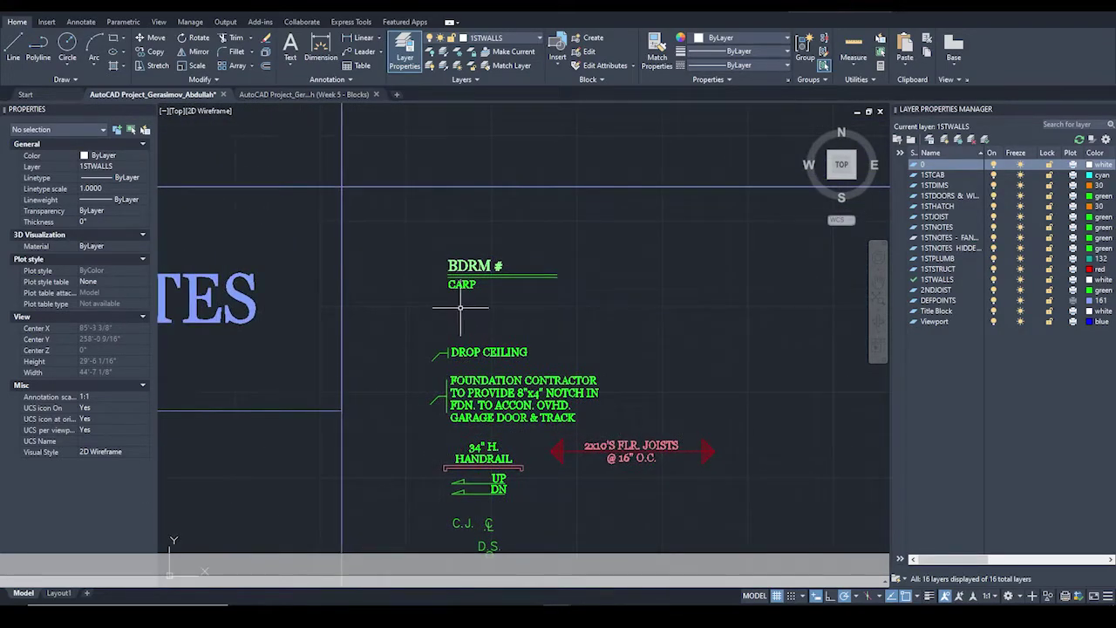
left_click(488, 265)
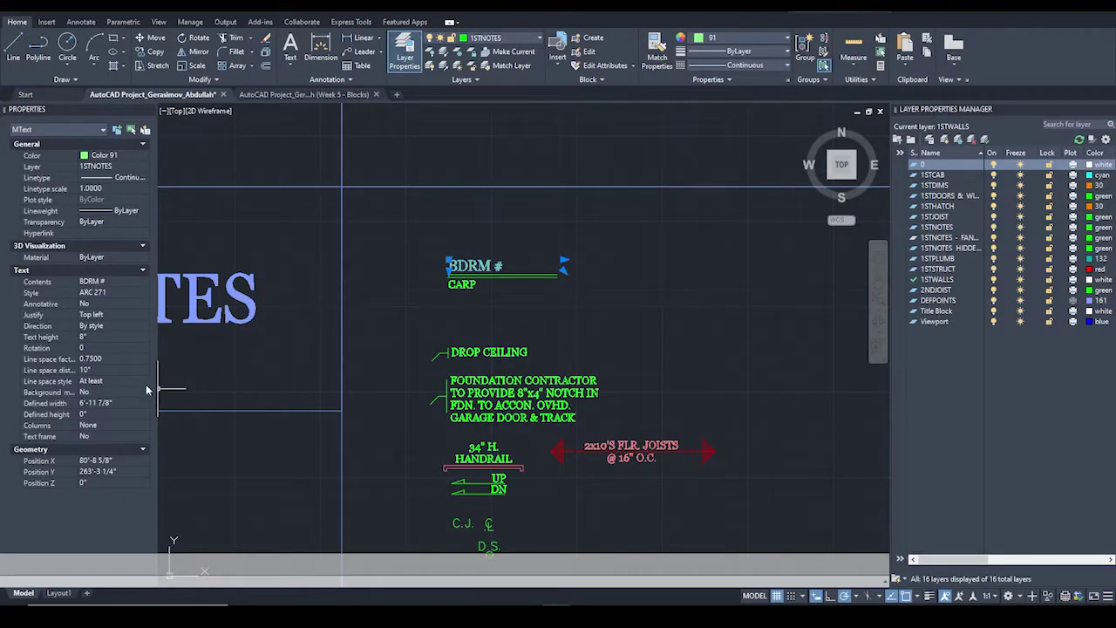
left_click(92, 339)
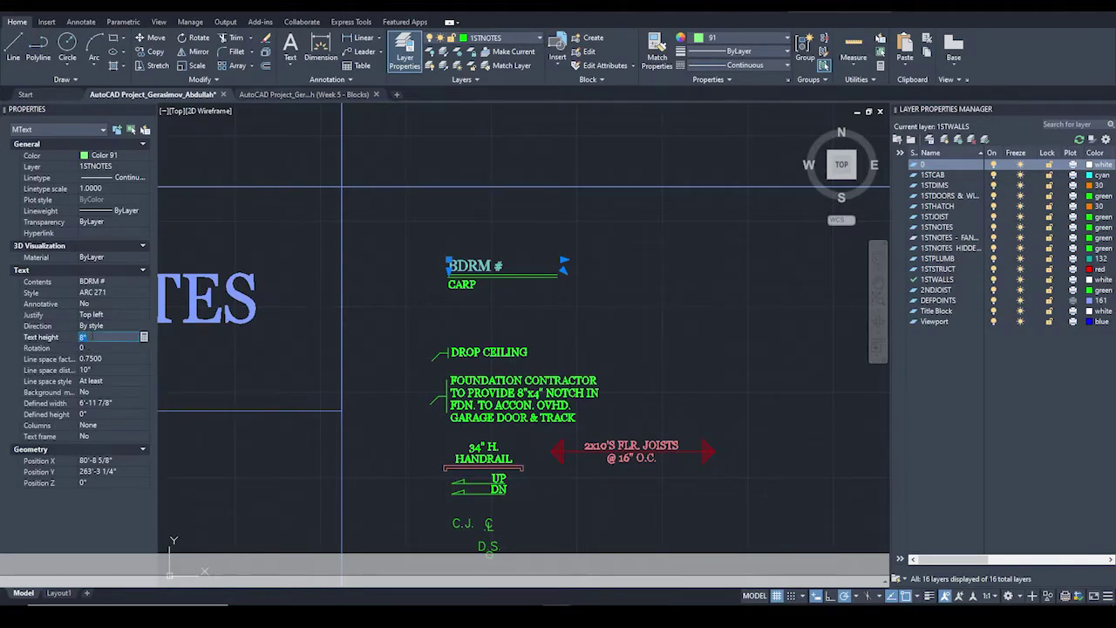
type("12")
key("Tab")
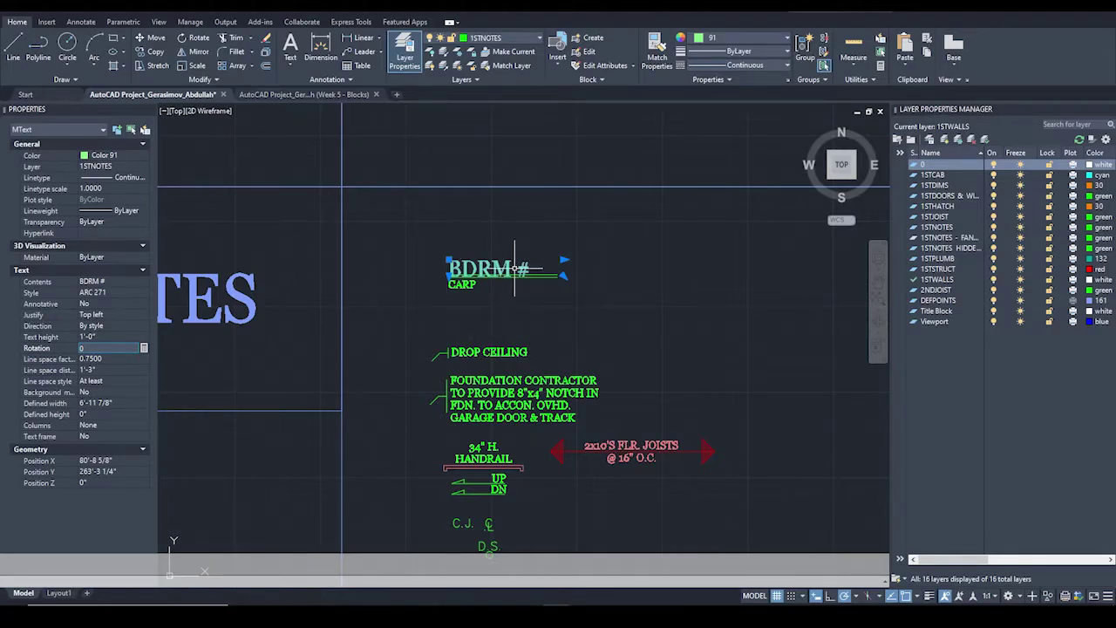
key("ctrl+z")
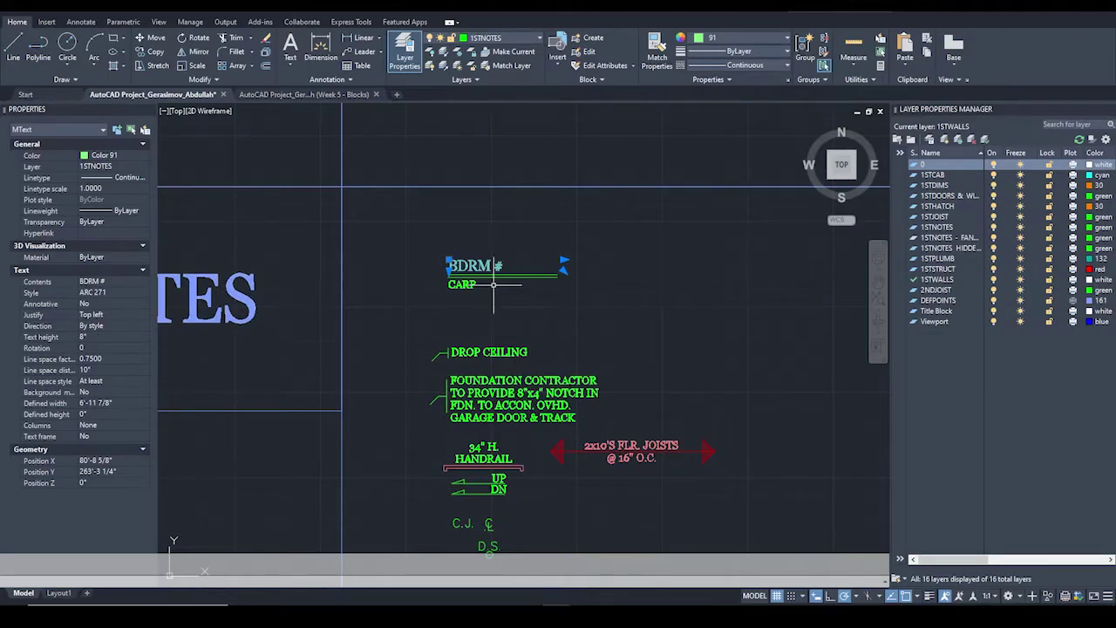
Review the plumbing, appliances and misc. rows of the block table and their place among the drawing areas.
scroll(558, 253, "down", 5)
middle_click_drag(598, 269, 424, 352)
scroll(424, 351, "down", 2)
scroll(466, 296, "down", 2)
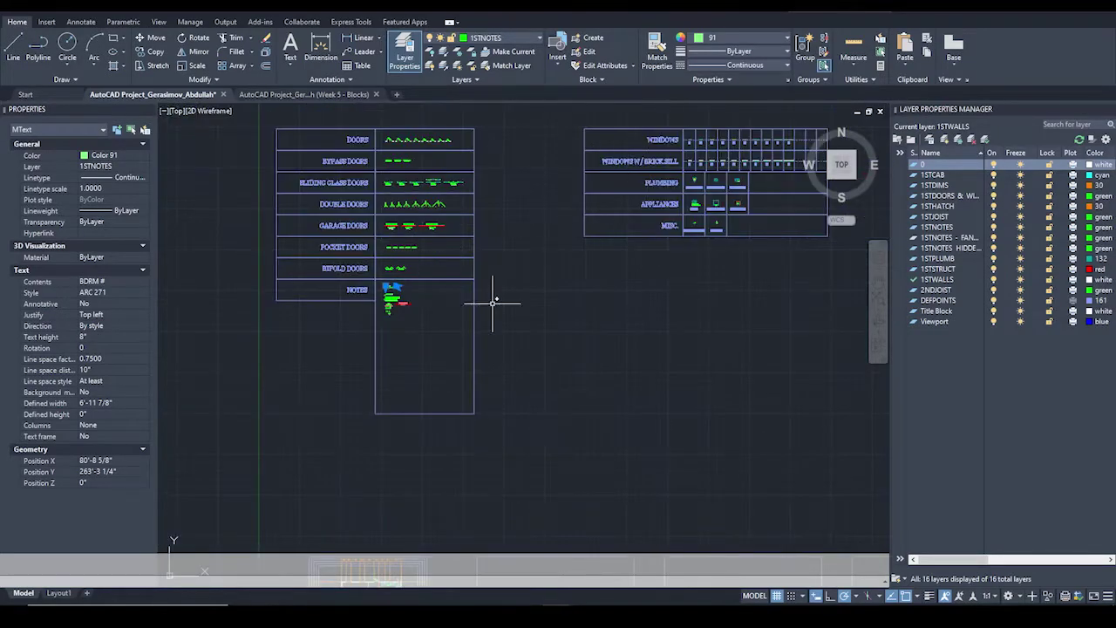
scroll(739, 186, "up", 3)
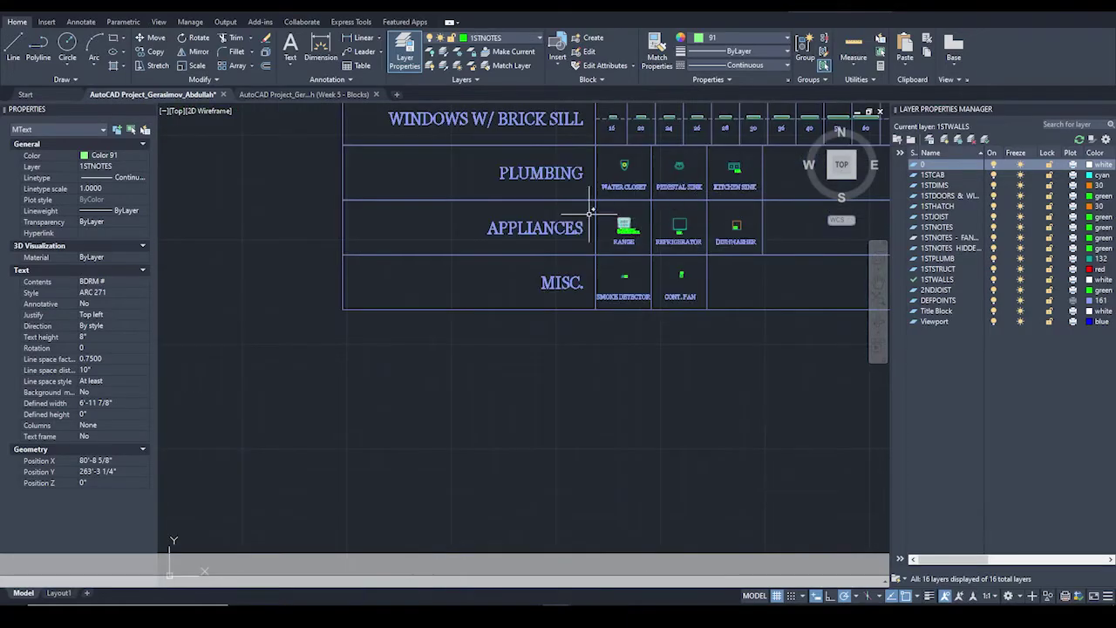
middle_click_drag(554, 283, 349, 315)
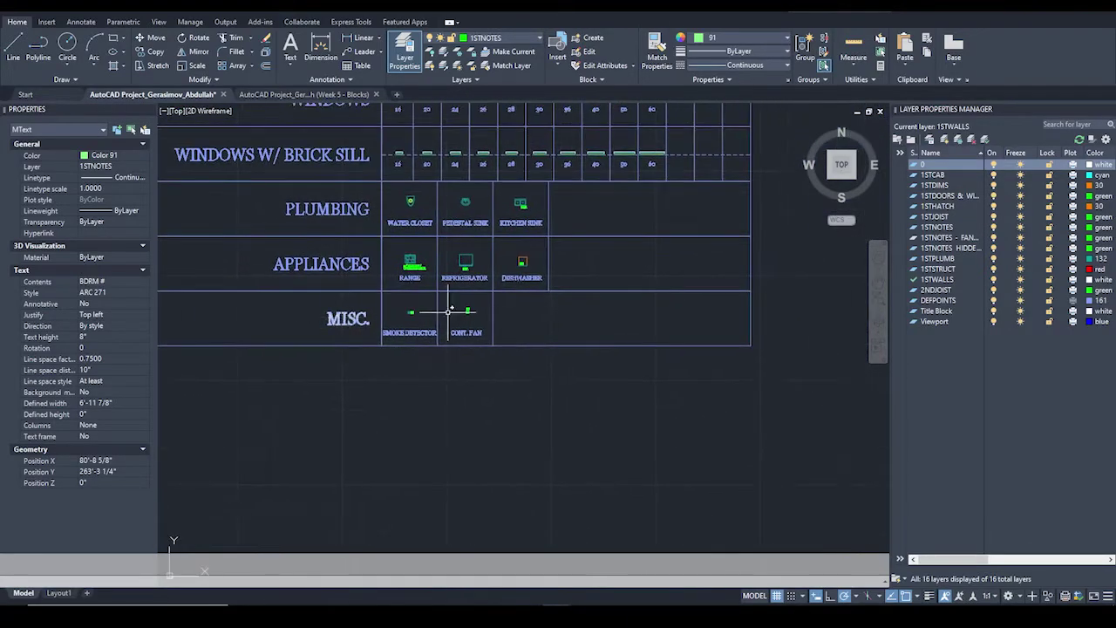
scroll(560, 332, "down", 3)
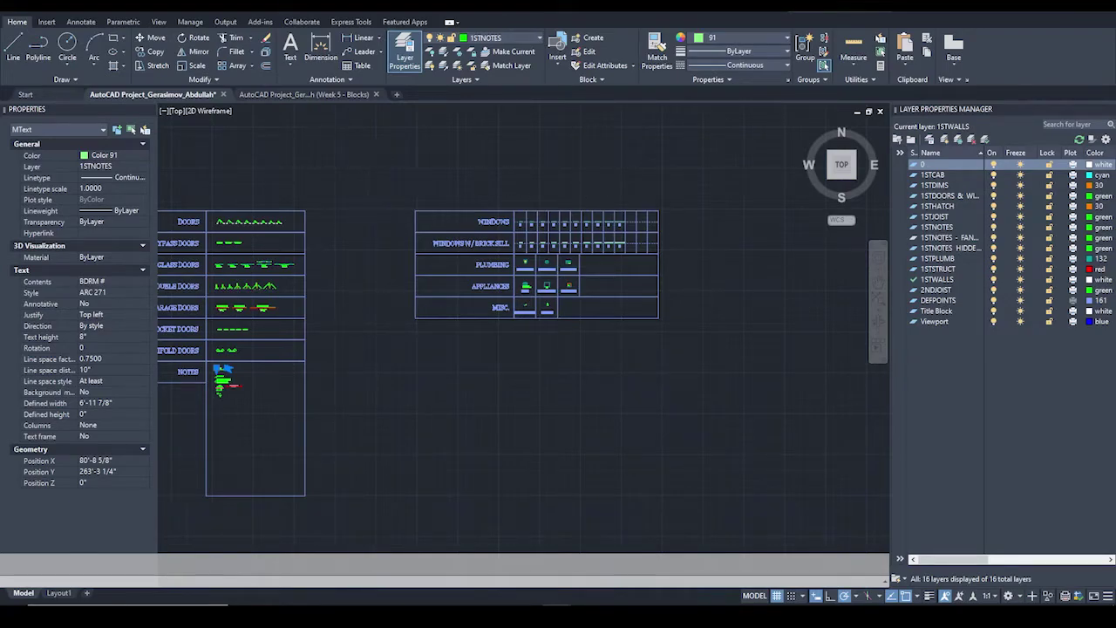
scroll(523, 200, "down", 2)
scroll(377, 367, "down", 1)
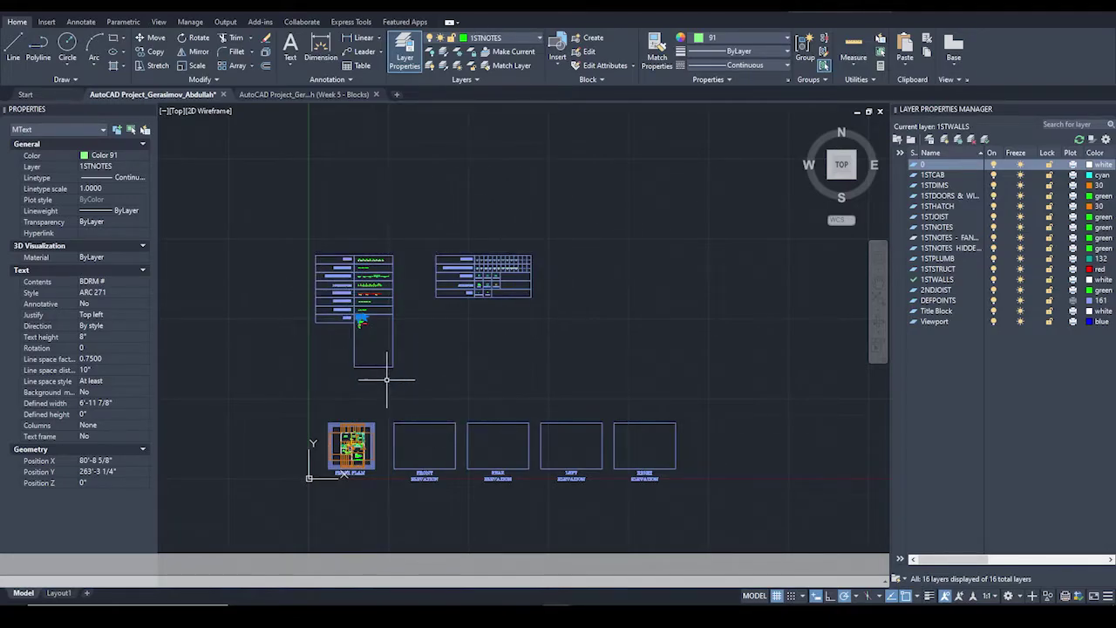
Compare the room labels on the floor plan with the sample labels in the notes row.
scroll(355, 465, "up", 6)
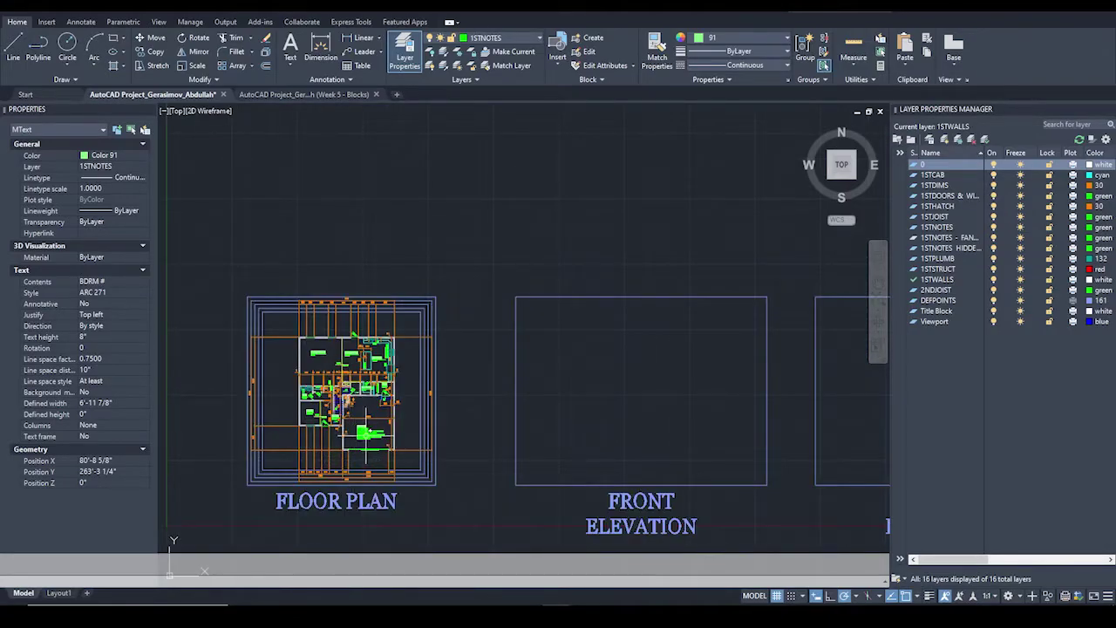
scroll(424, 355, "up", 5)
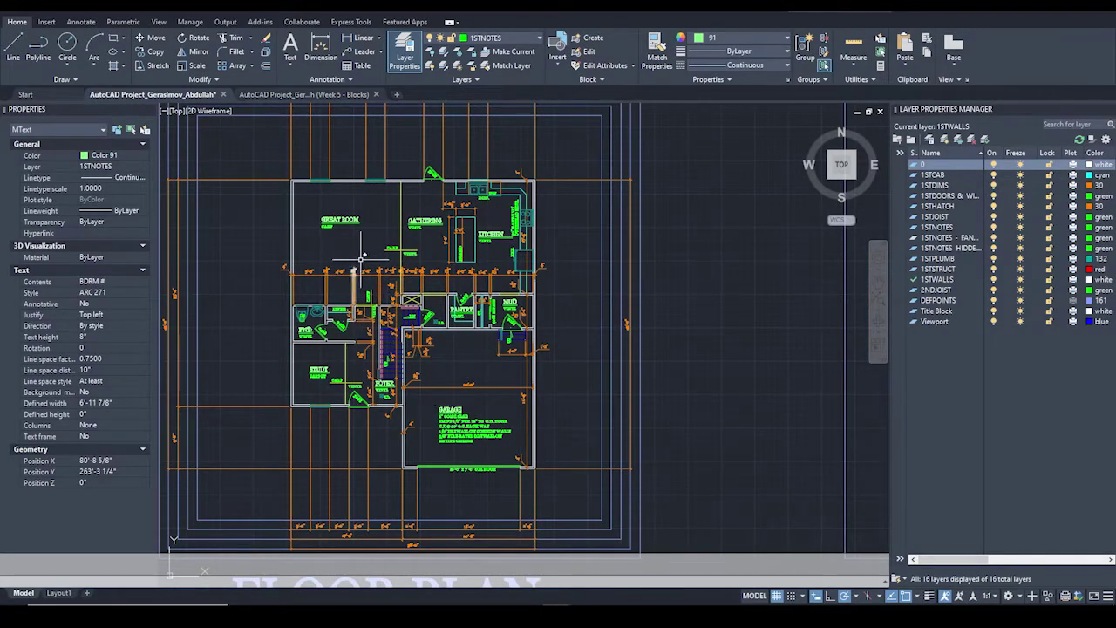
scroll(321, 208, "up", 2)
scroll(341, 199, "down", 4)
middle_click_drag(358, 149, 406, 369)
scroll(406, 368, "up", 3)
scroll(410, 348, "up", 2)
scroll(413, 183, "up", 3)
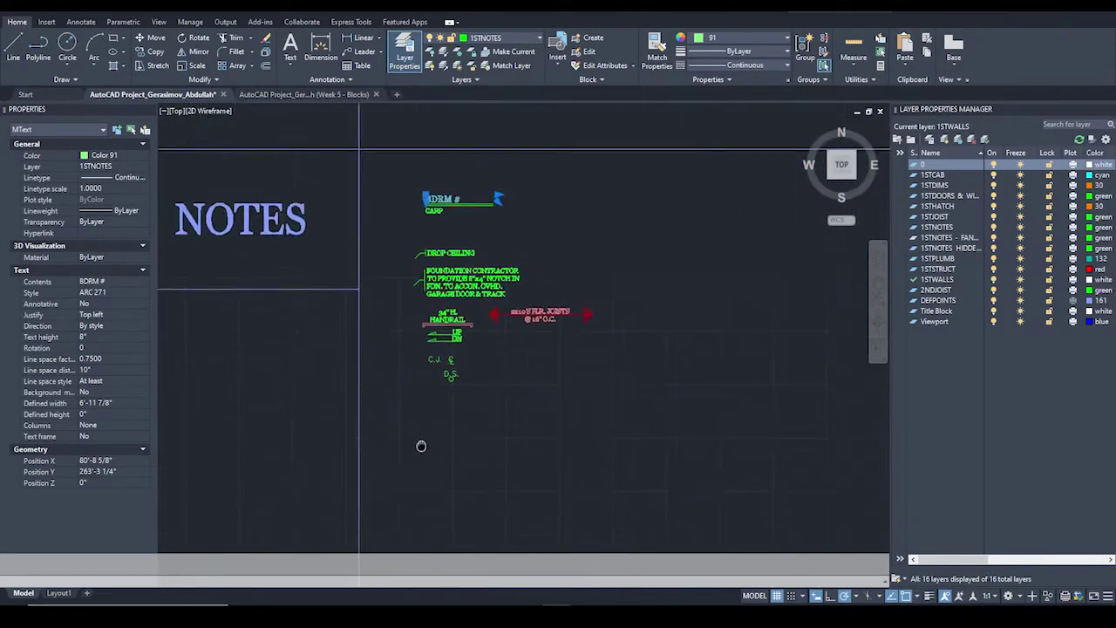
key("Escape")
left_click(531, 225)
left_click(398, 273)
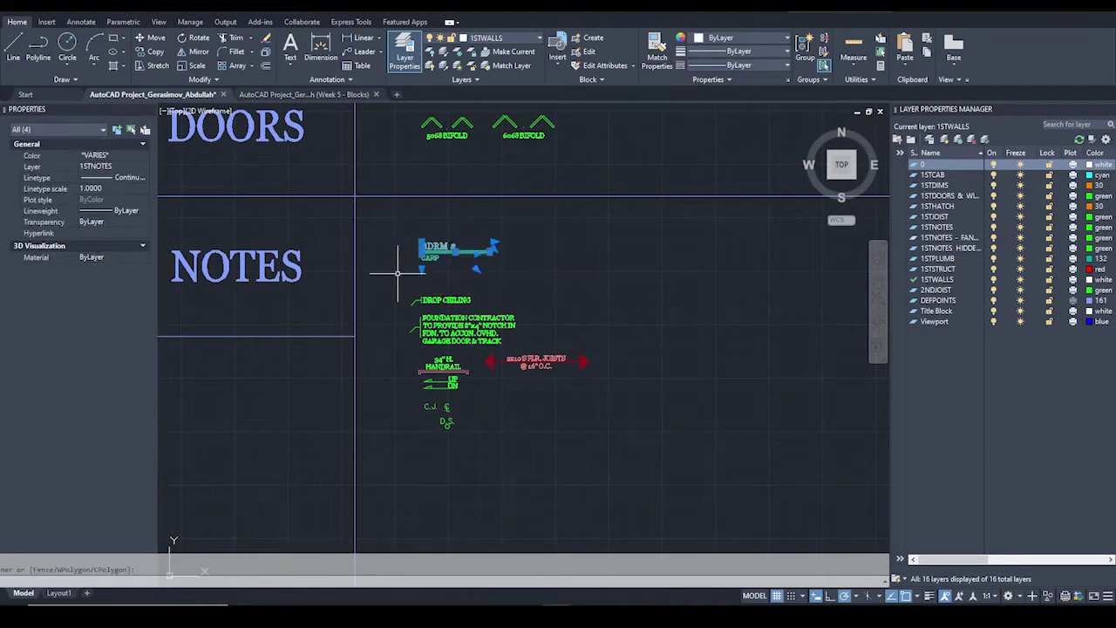
type("CO")
key("Return")
left_click(389, 267)
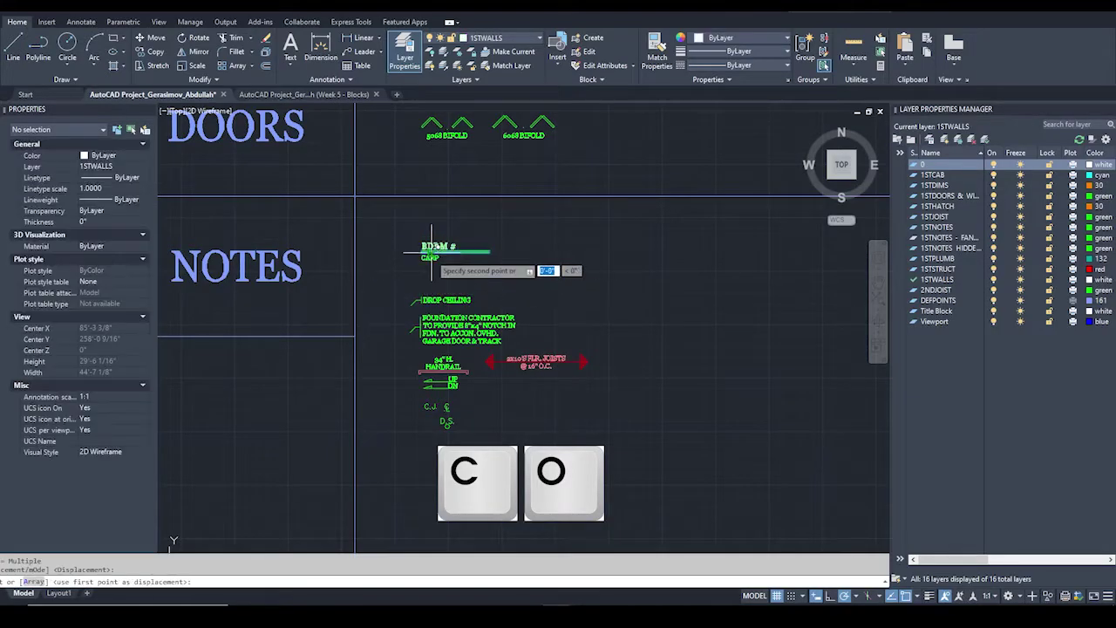
scroll(461, 357, "down", 5)
middle_click_drag(460, 357, 453, 297)
scroll(394, 333, "up", 6)
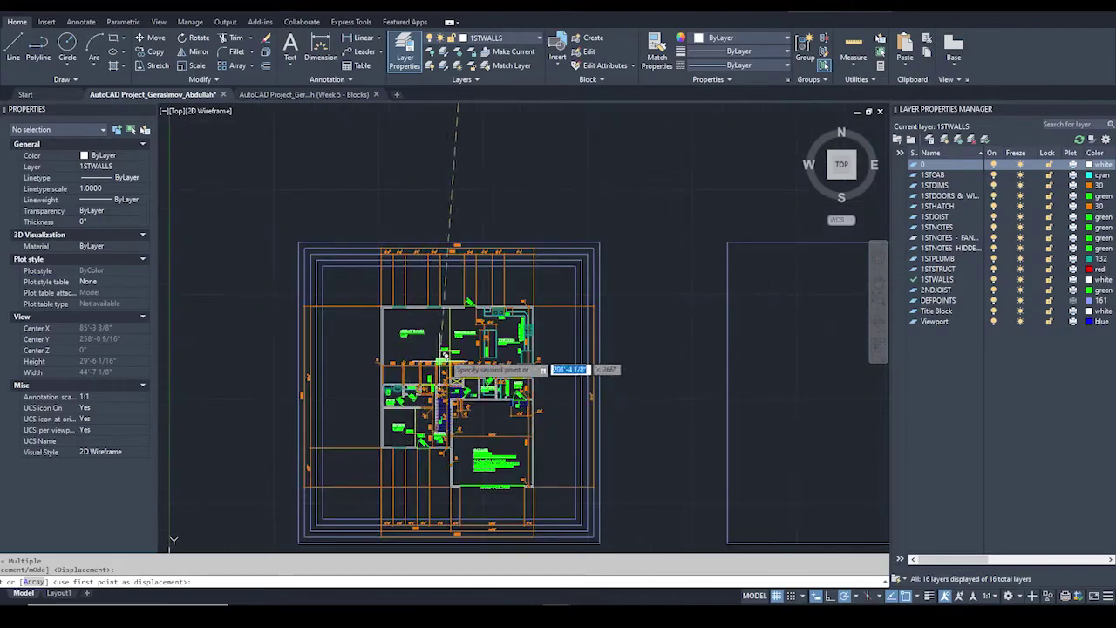
scroll(391, 338, "up", 2)
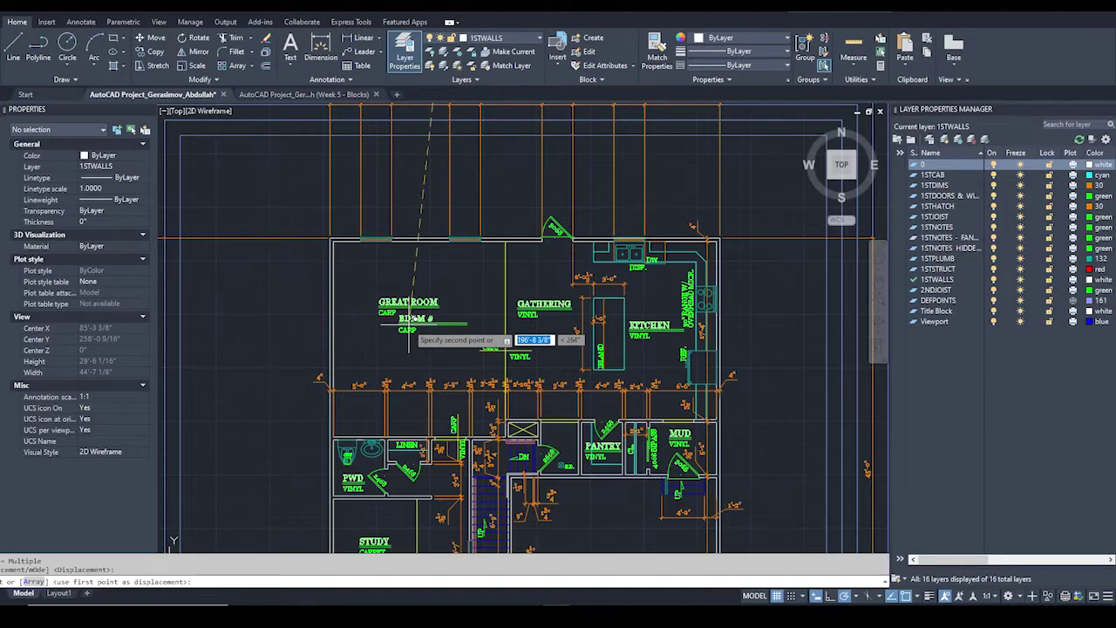
key("Escape")
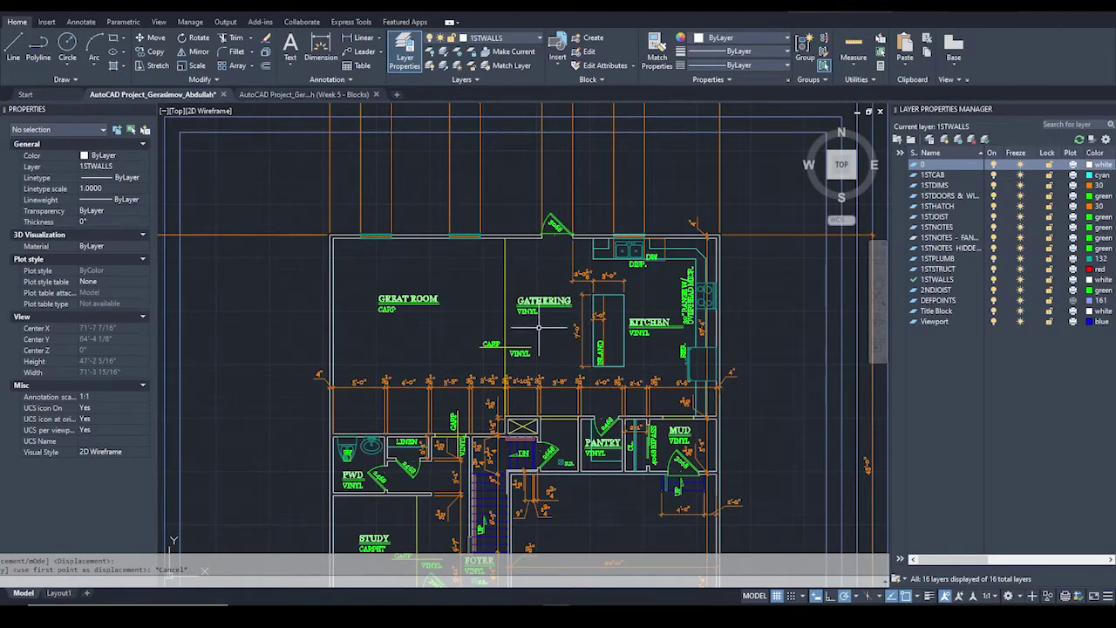
Examine the room names, flooring labels and garage notes throughout the floor plan.
middle_click_drag(650, 388, 648, 322)
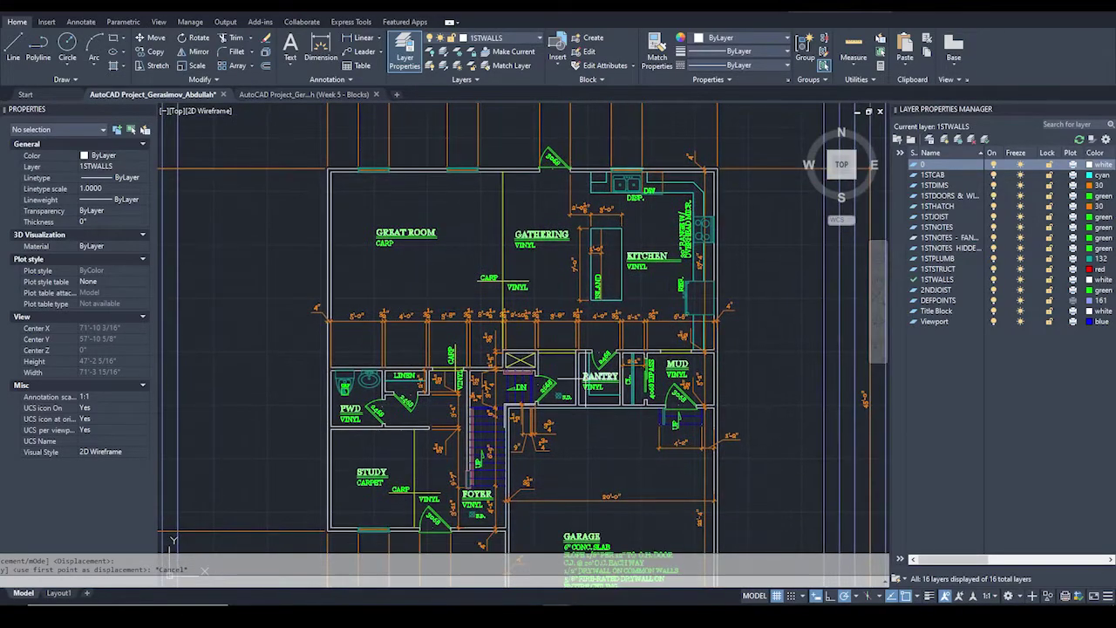
middle_click_drag(532, 428, 554, 334)
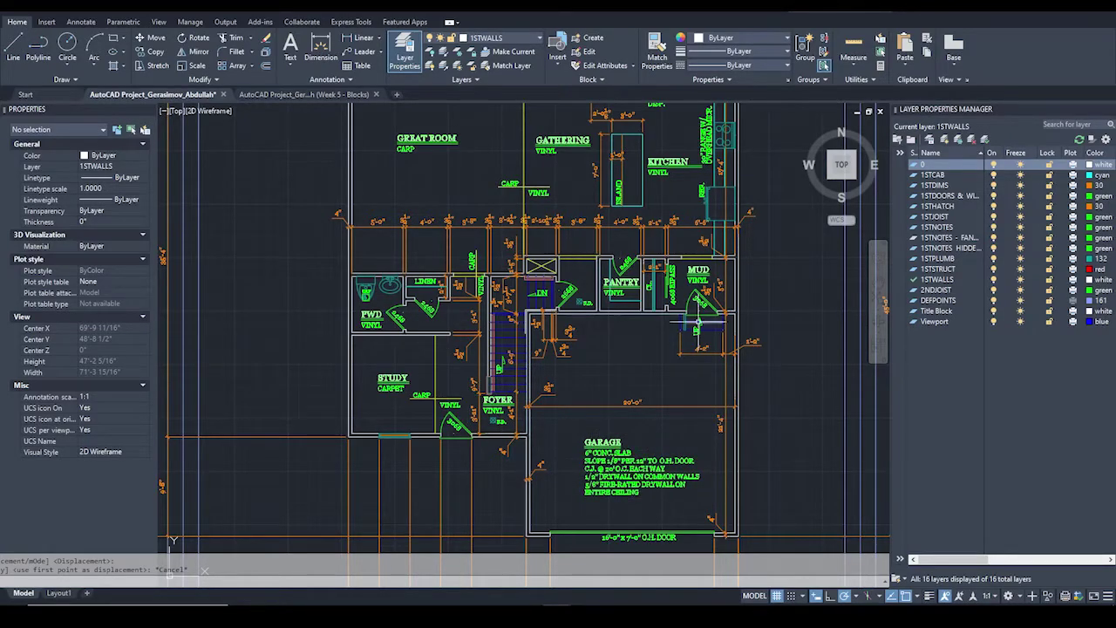
middle_click_drag(630, 491, 507, 534)
scroll(508, 535, "up", 3)
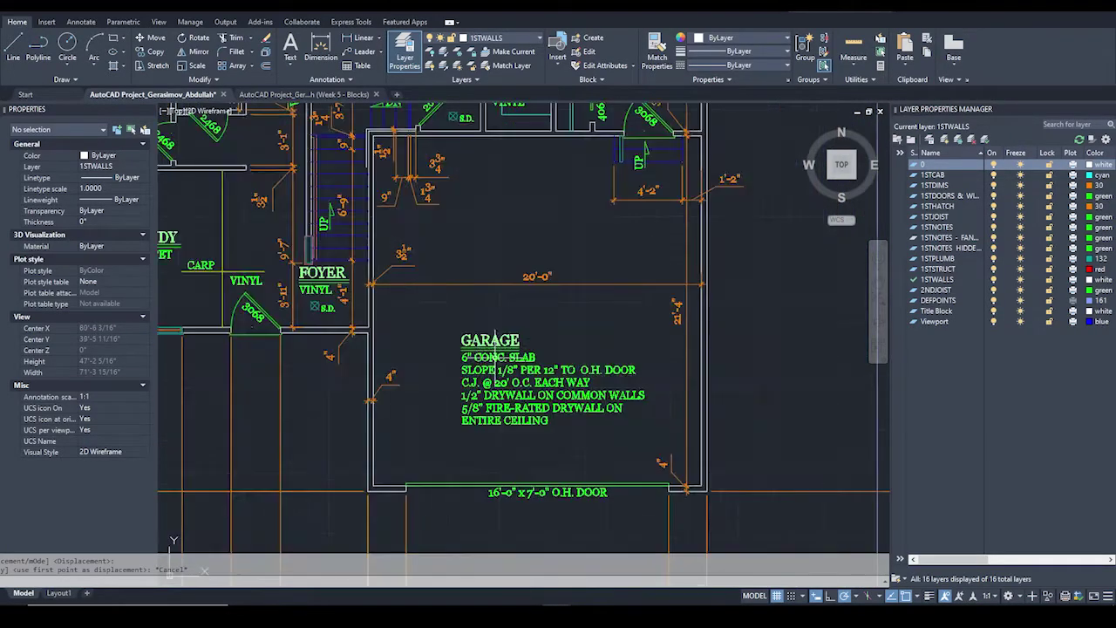
middle_click_drag(335, 256, 456, 370)
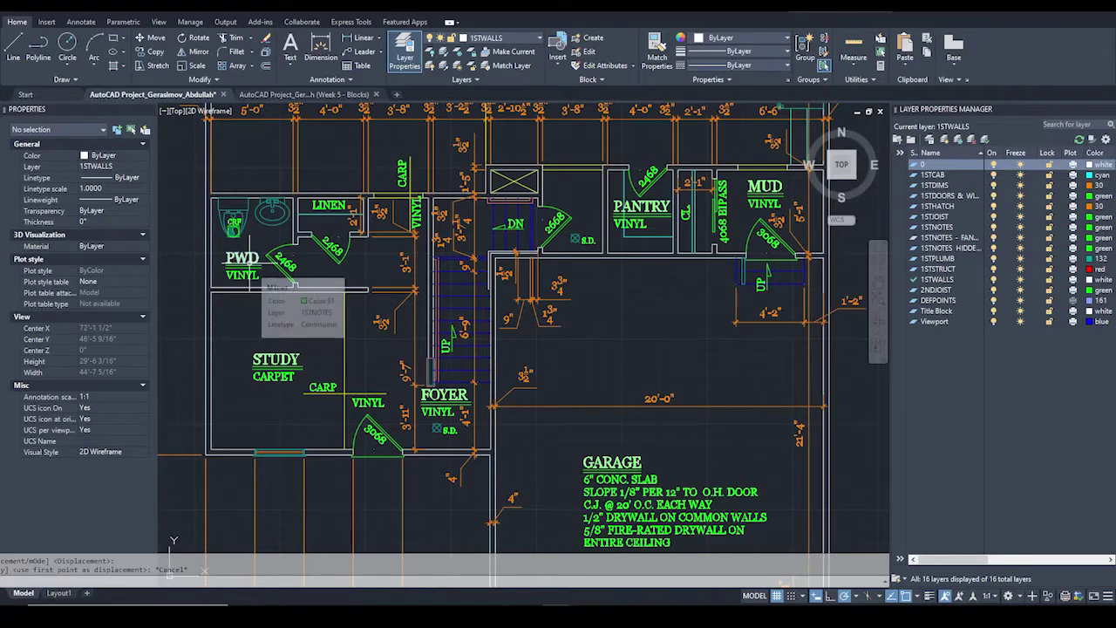
middle_click_drag(270, 227, 217, 433)
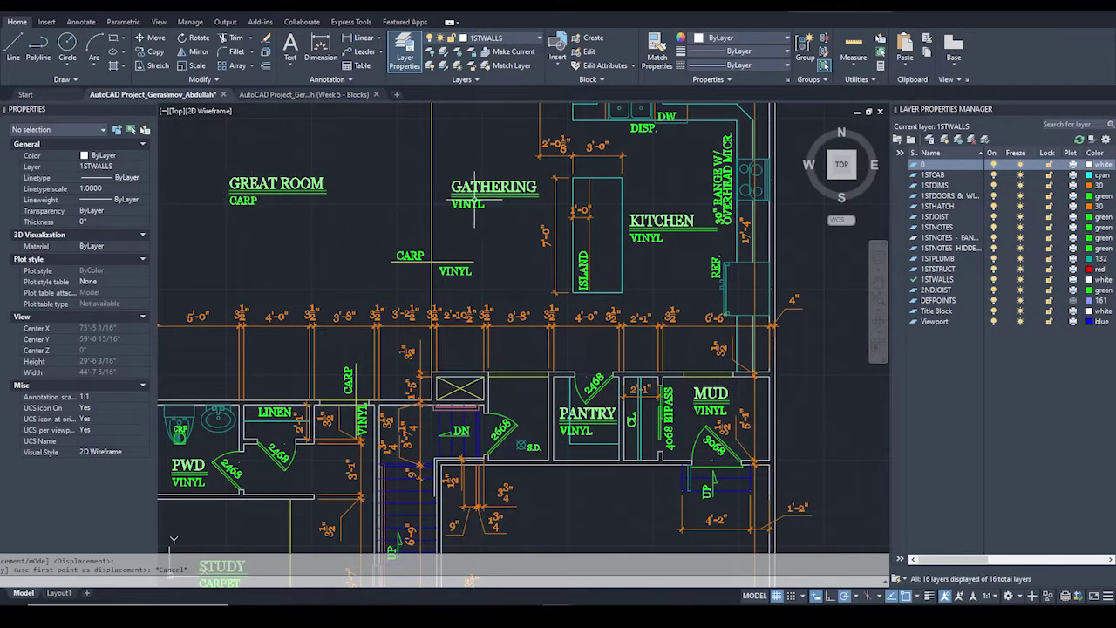
middle_click_drag(638, 383, 621, 260)
middle_click_drag(632, 438, 540, 230)
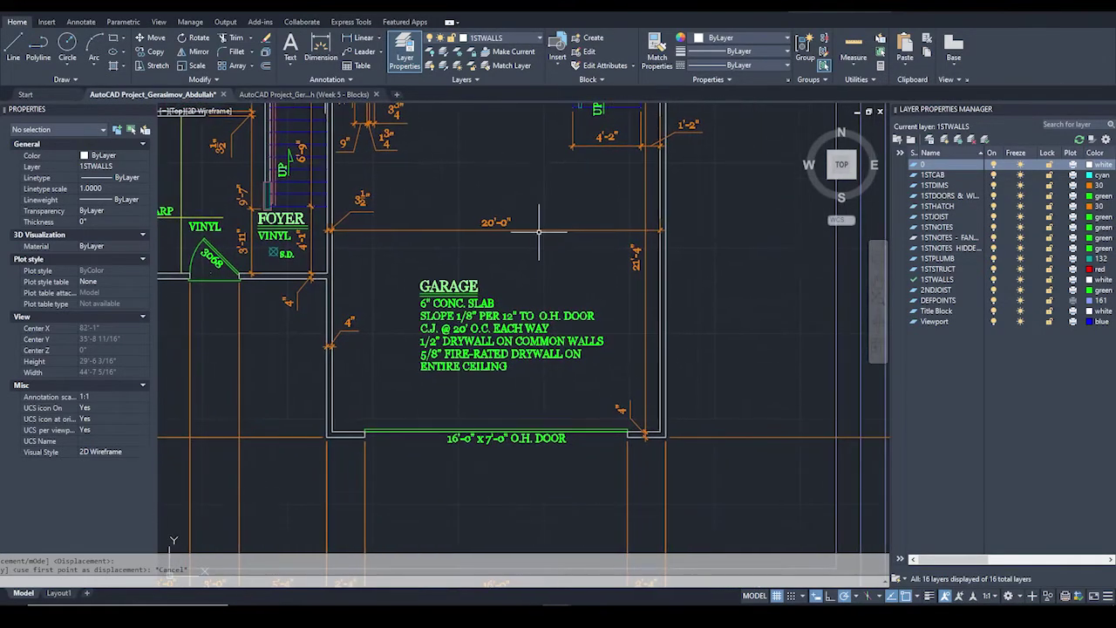
Review the garage notes on the floor plan, including the note text's properties and the available text types.
middle_click_drag(434, 259, 511, 351)
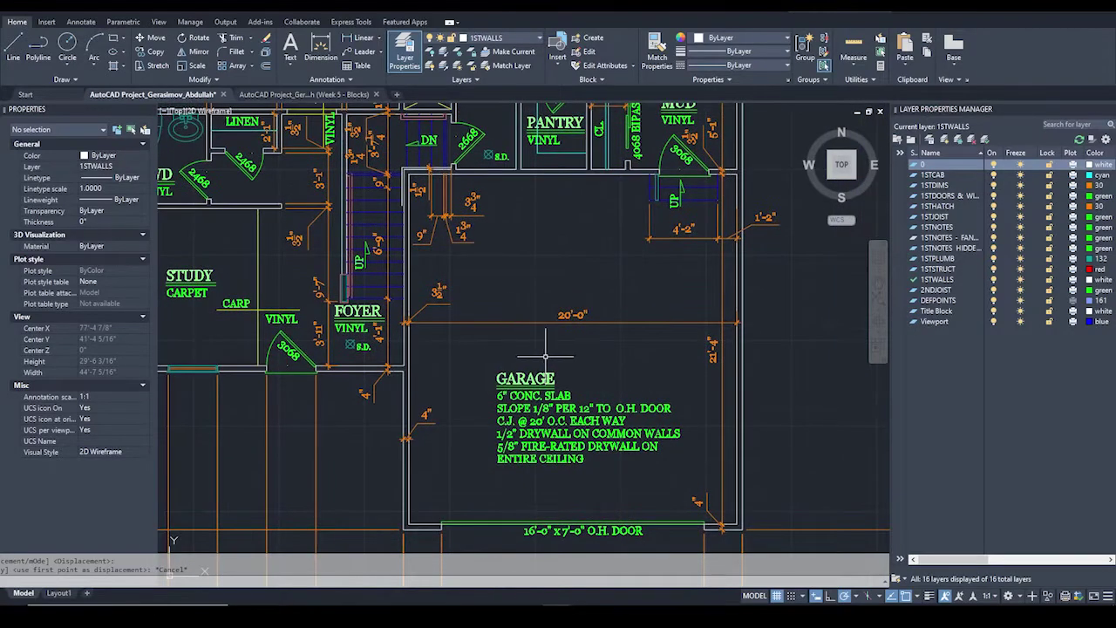
scroll(622, 464, "up", 2)
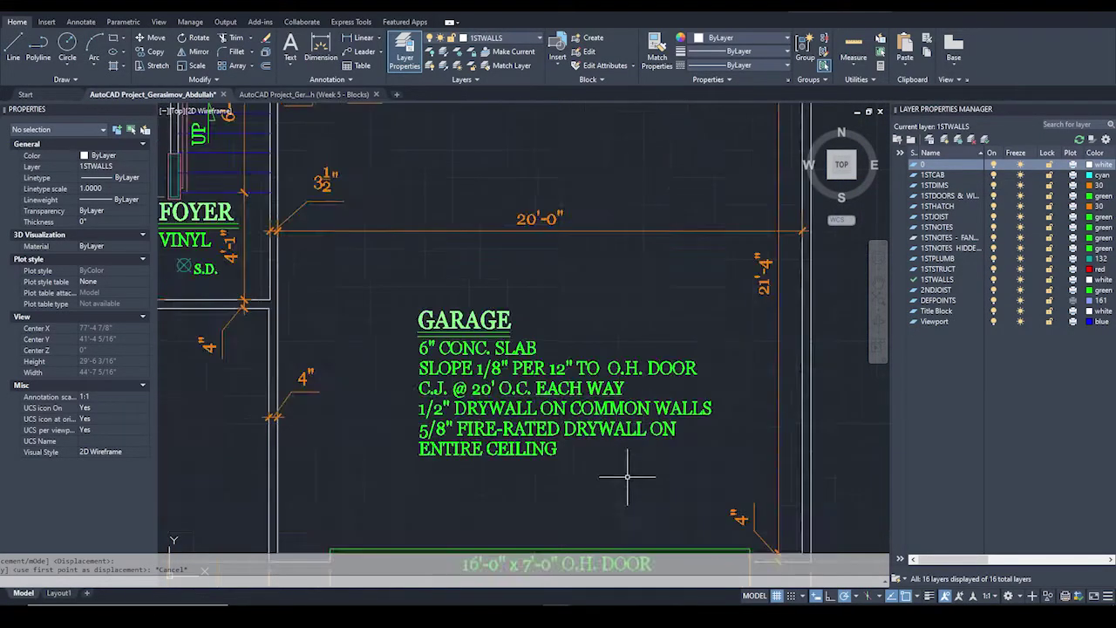
middle_click_drag(590, 464, 560, 423)
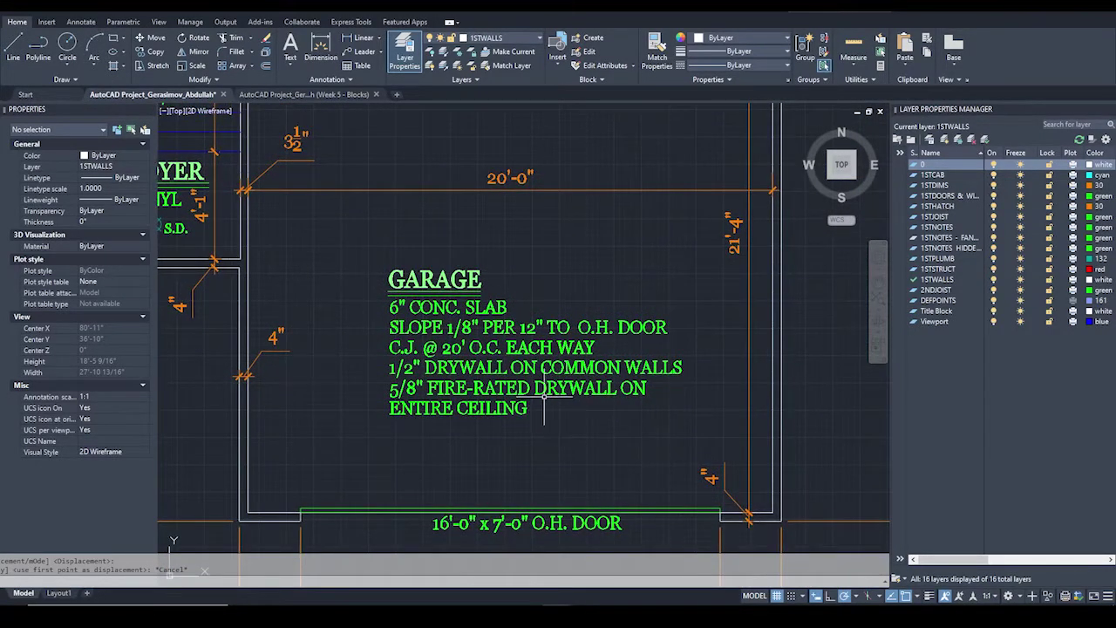
left_click(506, 347)
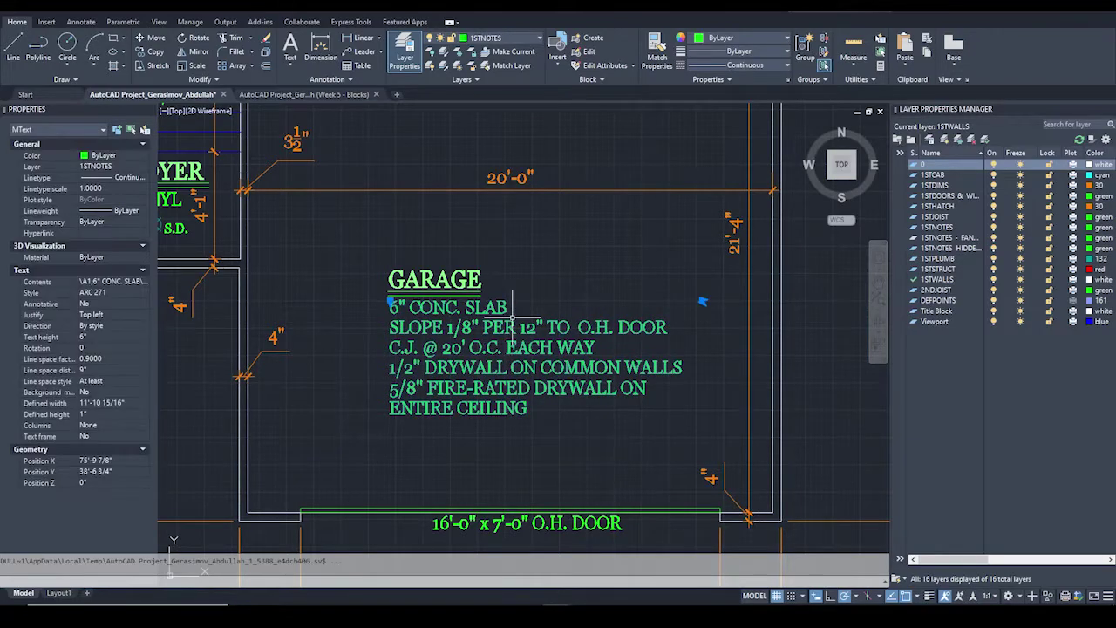
key("Escape")
left_click(290, 61)
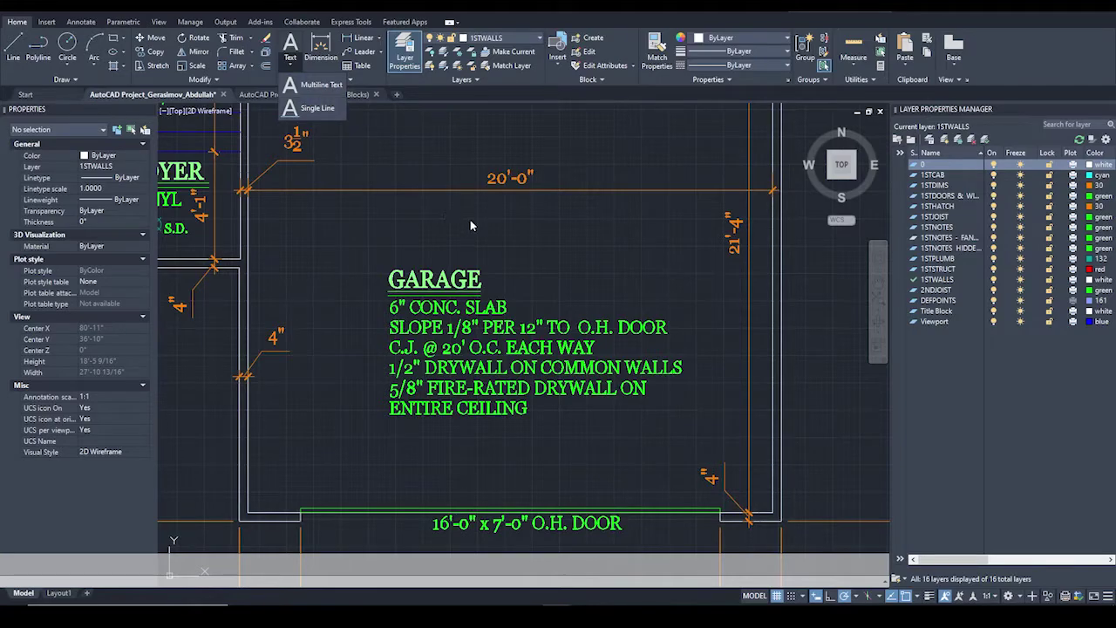
scroll(505, 226, "down", 2)
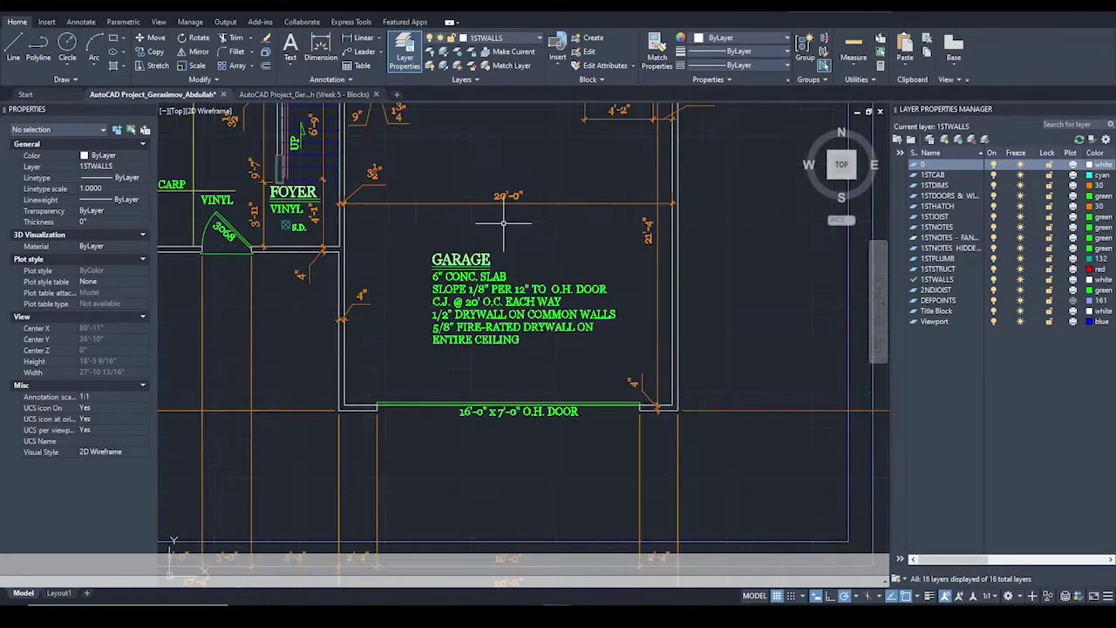
mouse_move(516, 261)
middle_mouse_down()
mouse_move(518, 278)
mouse_move(449, 327)
middle_mouse_up()
scroll(524, 345, "up", 2)
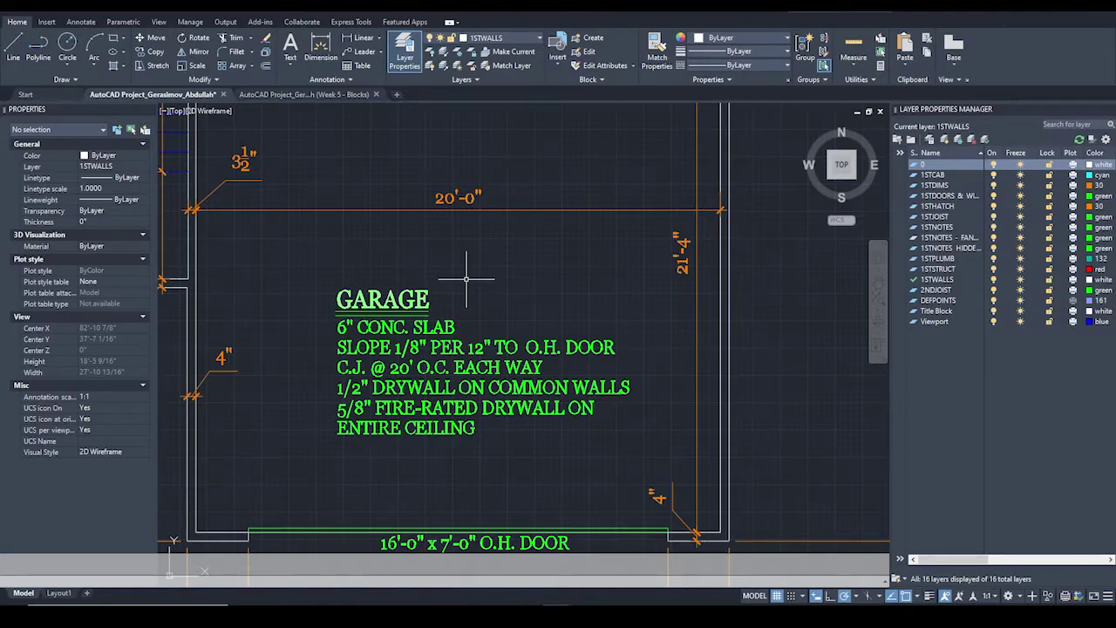
middle_click_drag(522, 449, 523, 402)
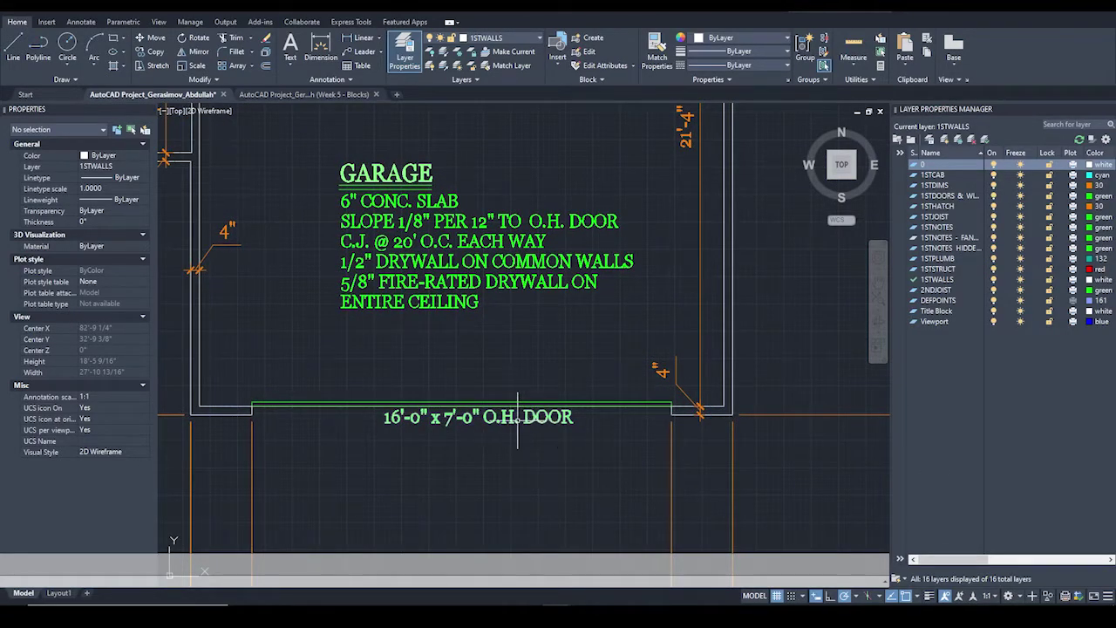
Compare the overhead door label at the garage opening with the samples in the block table's garage doors row.
scroll(483, 424, "down", 5)
mouse_move(483, 425)
middle_mouse_down()
mouse_move(421, 489)
mouse_move(435, 401)
middle_mouse_up()
scroll(471, 321, "up", 6)
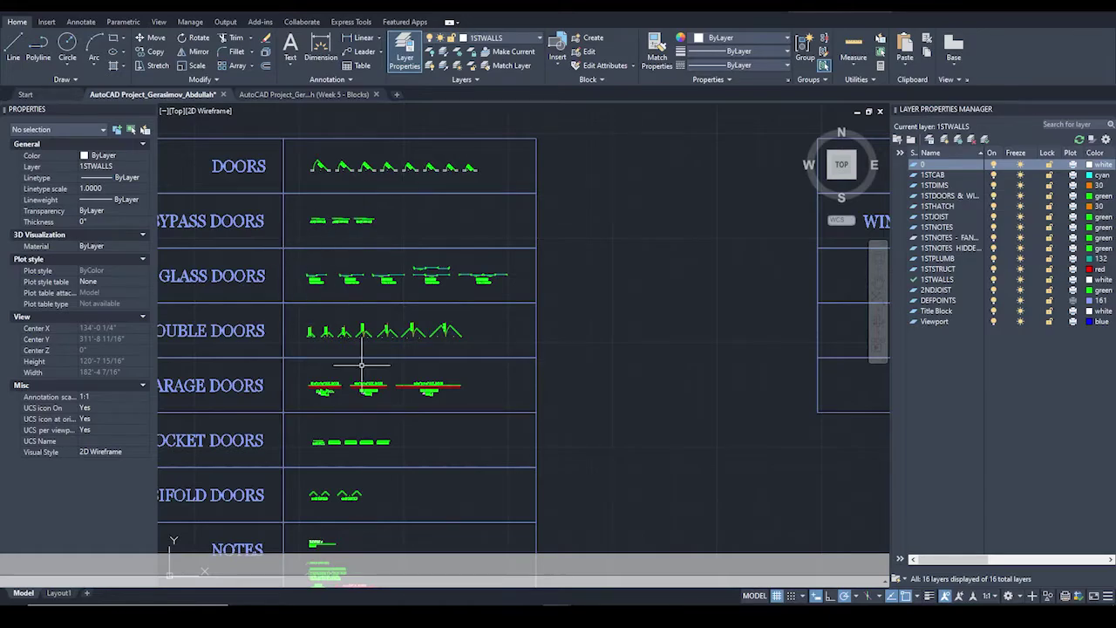
middle_click_drag(354, 440, 380, 279)
scroll(380, 279, "up", 4)
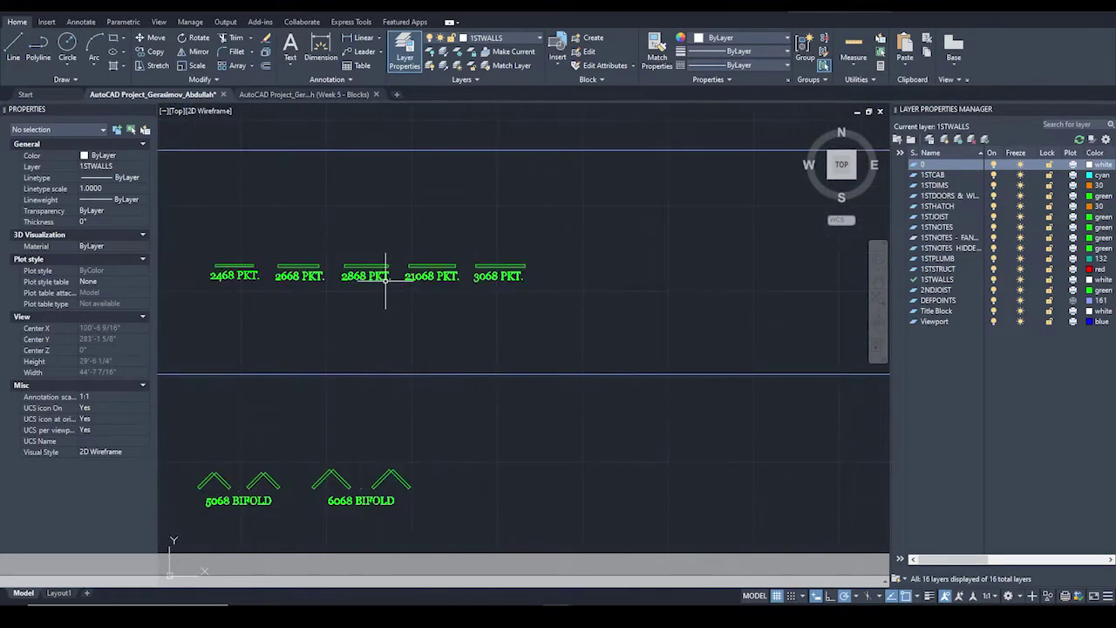
scroll(366, 275, "down", 5)
scroll(404, 223, "up", 6)
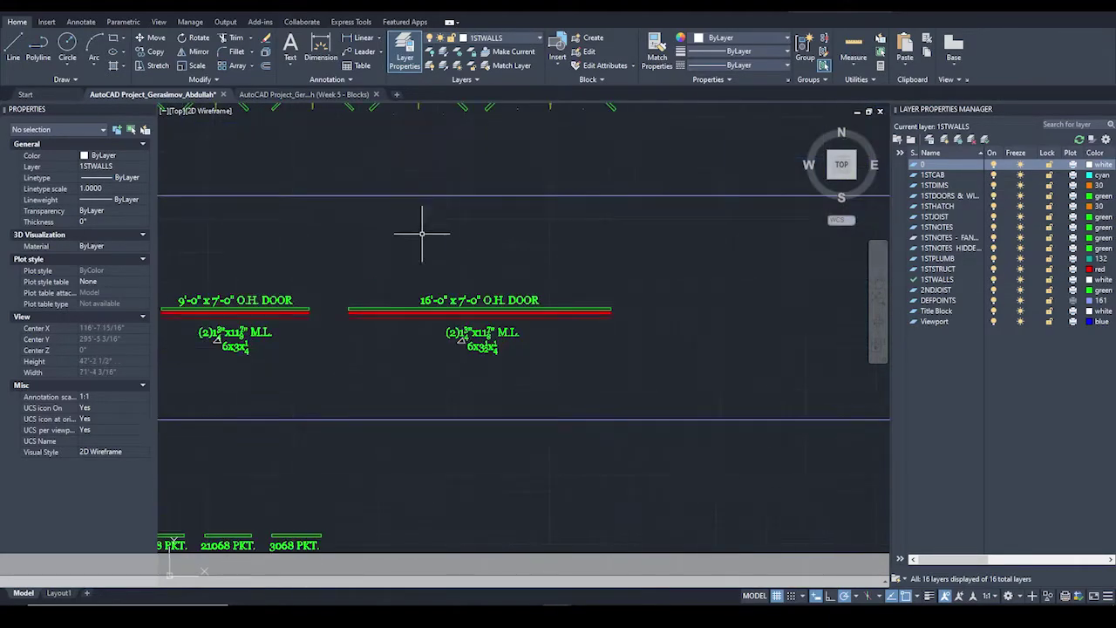
scroll(472, 288, "down", 5)
middle_click_drag(469, 421, 410, 158)
middle_click_drag(435, 447, 442, 162)
scroll(363, 353, "up", 8)
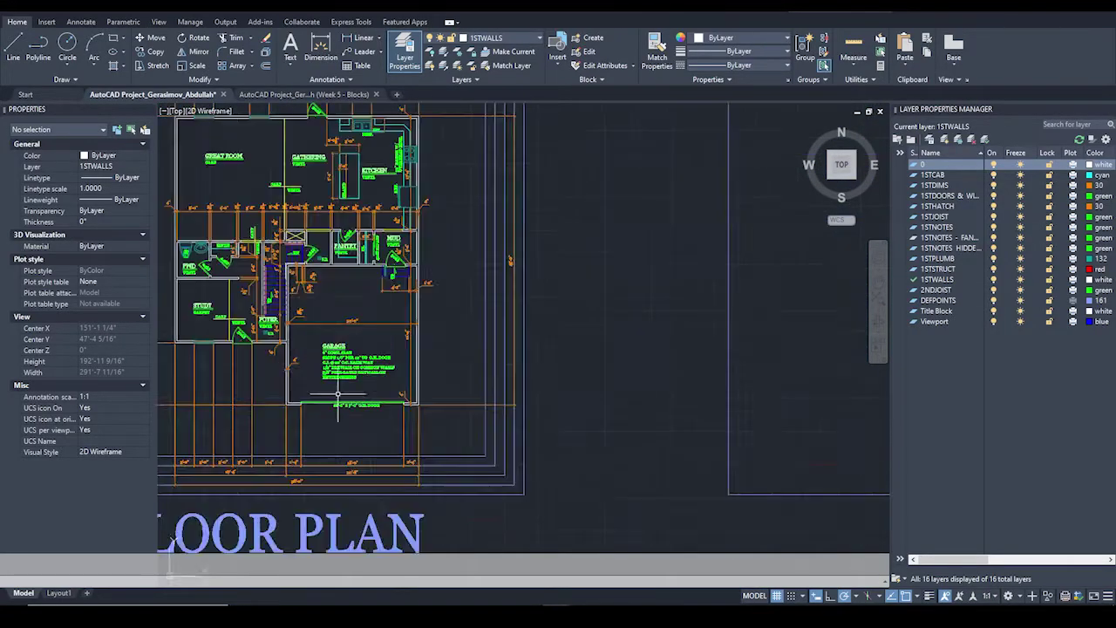
middle_click_drag(369, 319, 478, 401)
scroll(479, 401, "down", 2)
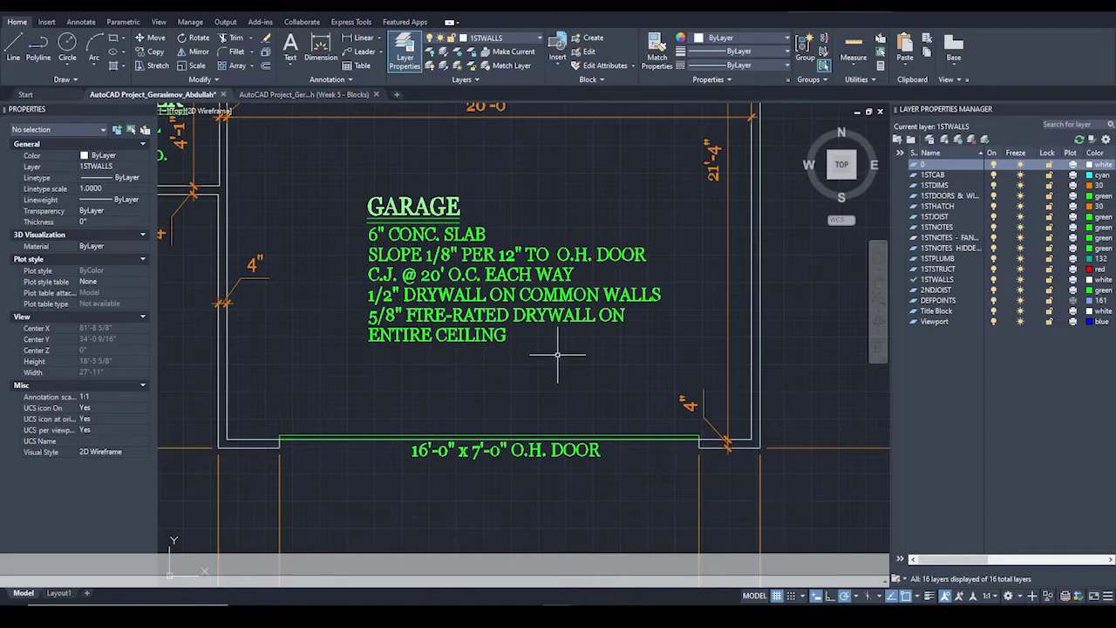
Read the slab, slope, control joint and drywall notes under the GARAGE heading and check the rooms around the garage.
scroll(409, 273, "up", 4)
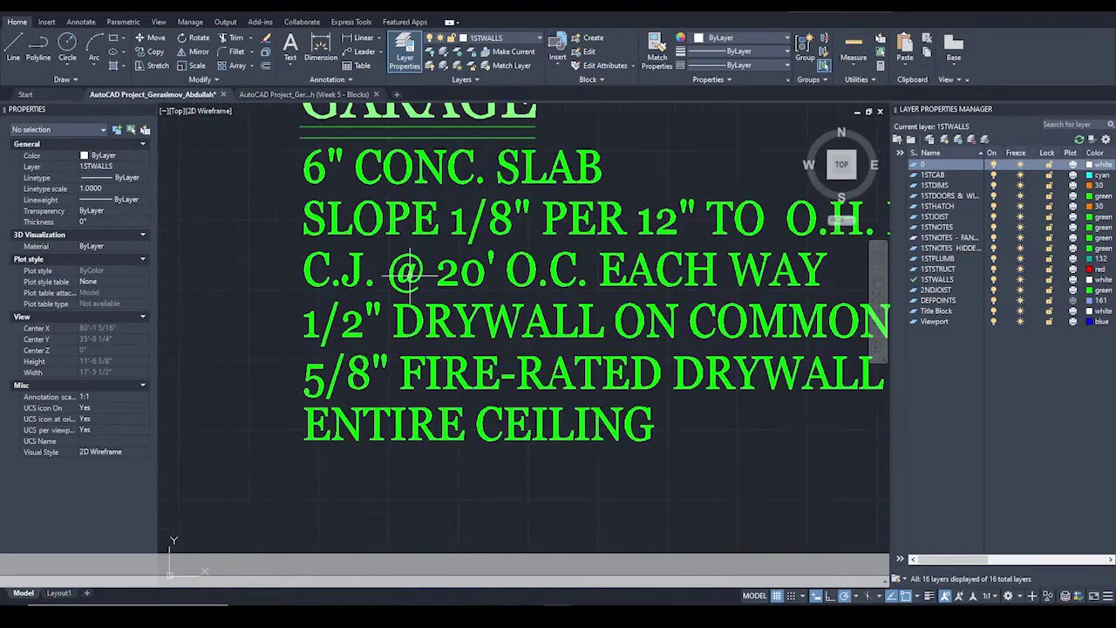
scroll(410, 273, "down", 2)
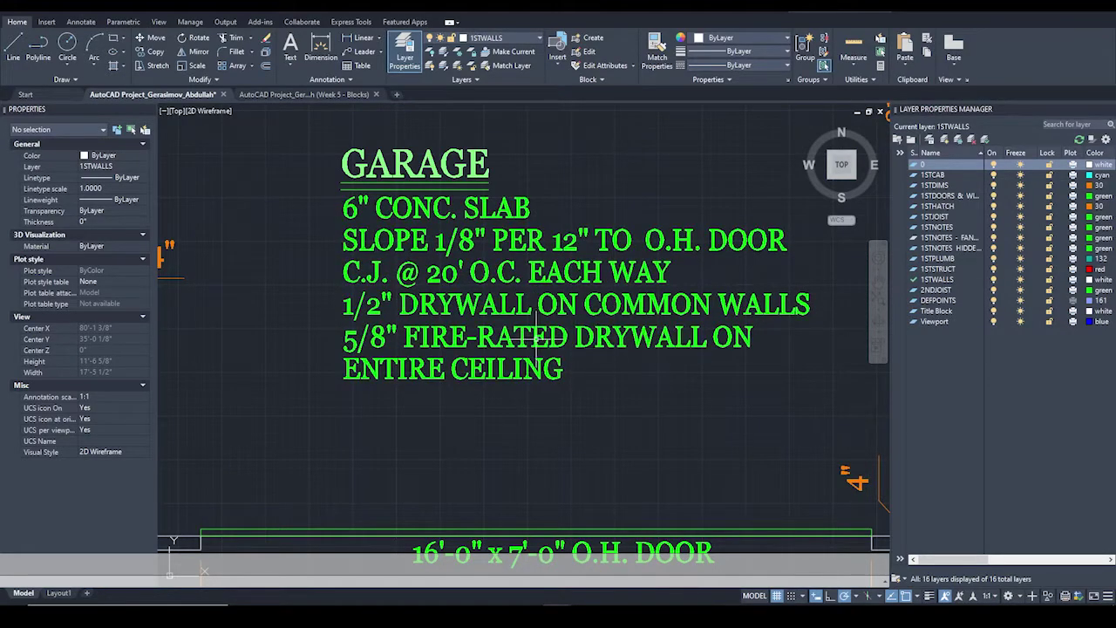
middle_click_drag(454, 305, 485, 393)
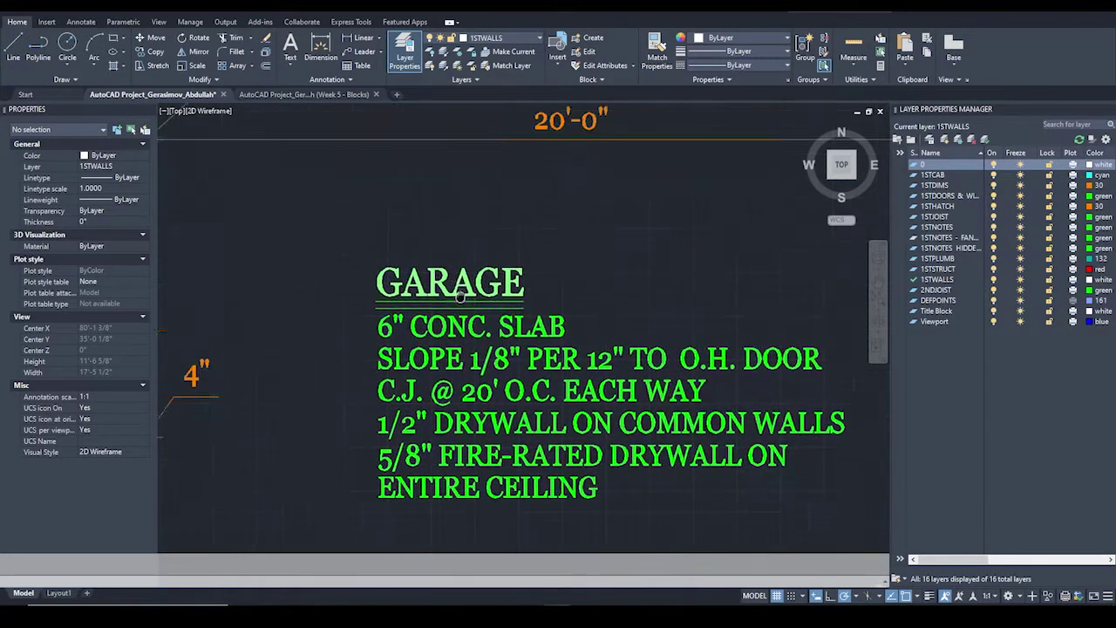
scroll(371, 357, "down", 3)
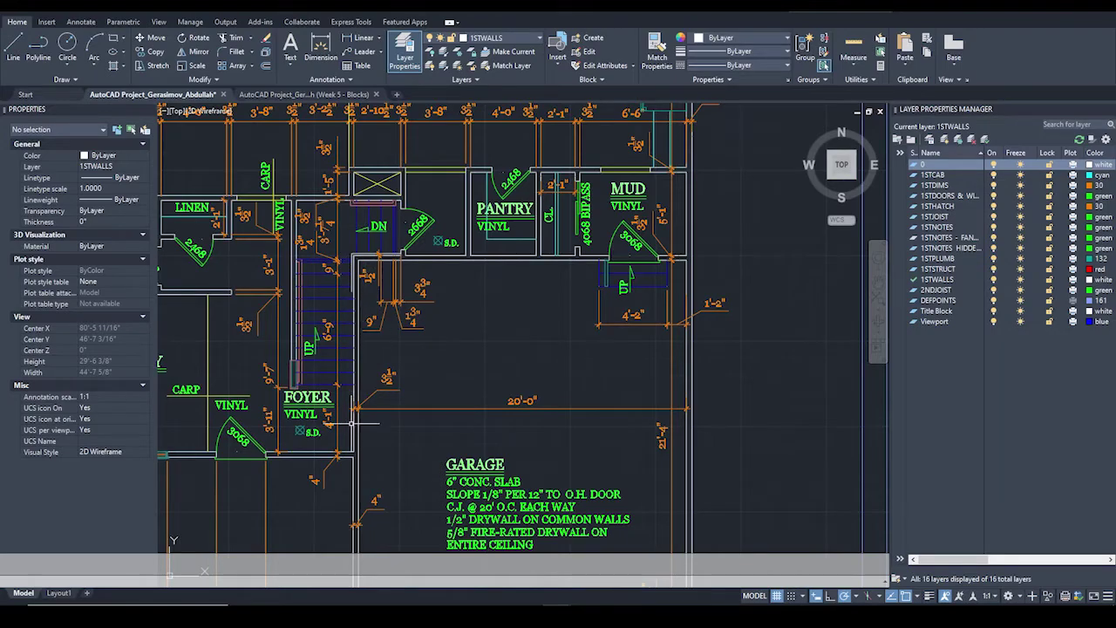
middle_click_drag(494, 396, 471, 224)
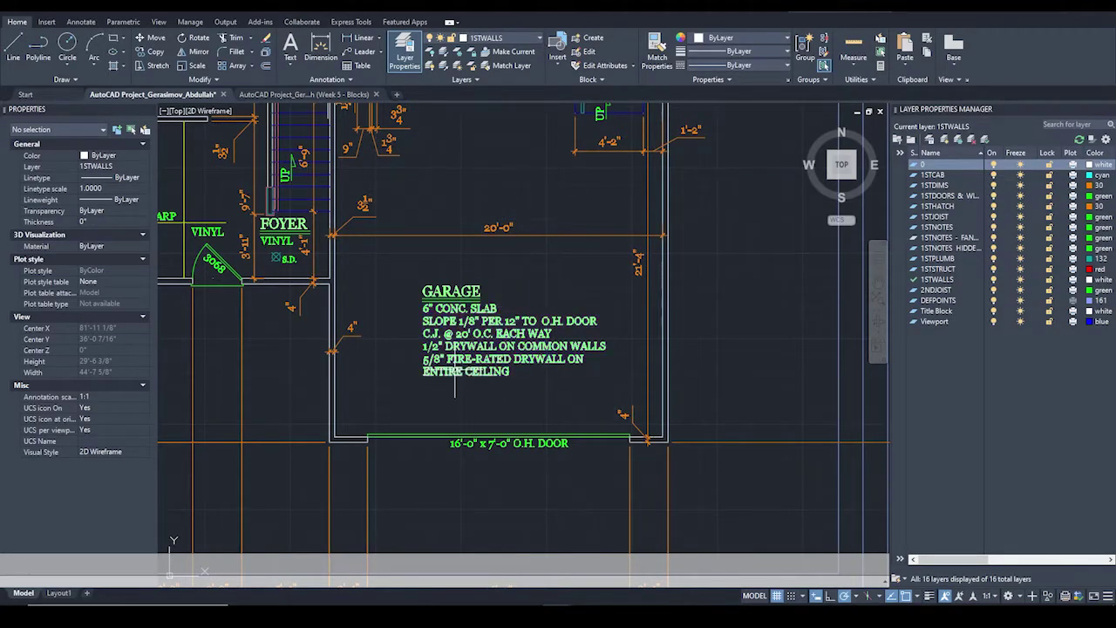
scroll(443, 358, "up", 2)
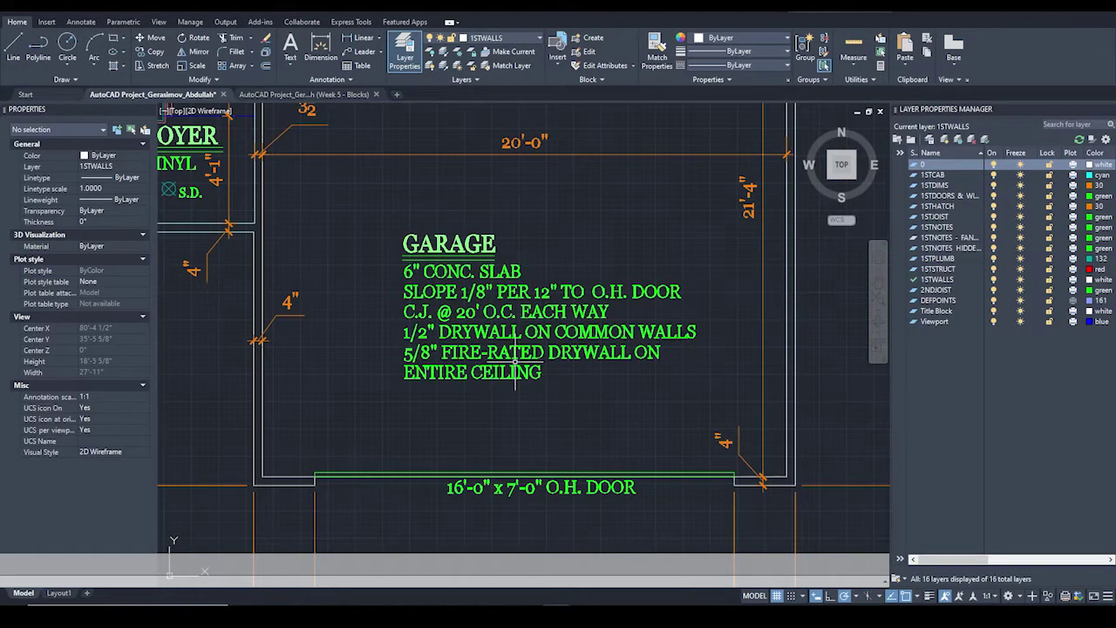
scroll(539, 375, "down", 2)
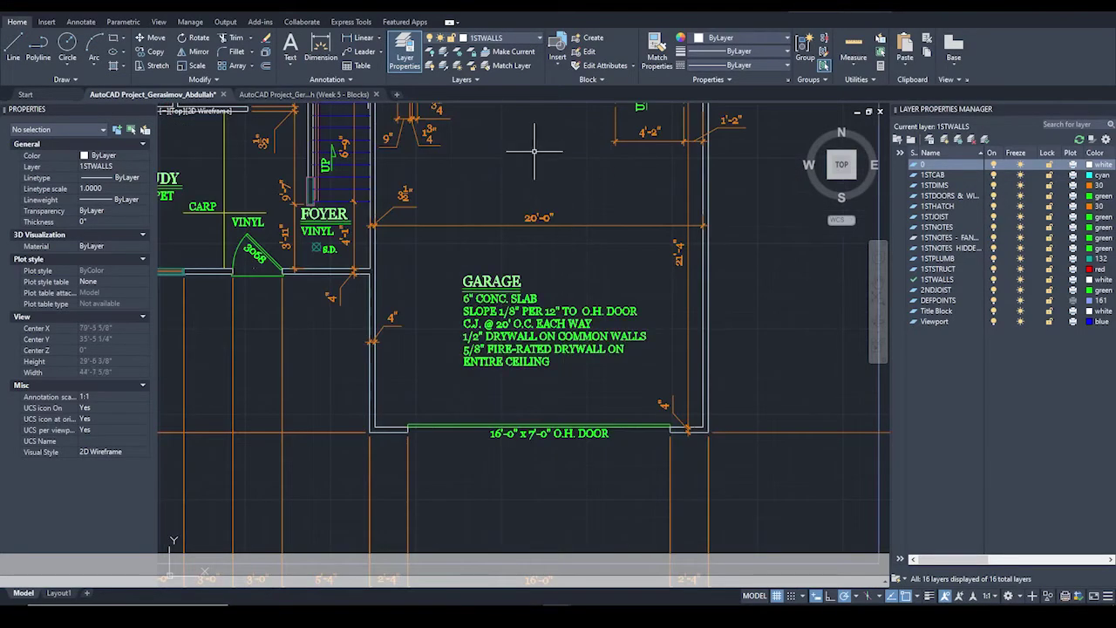
middle_click_drag(540, 149, 478, 299)
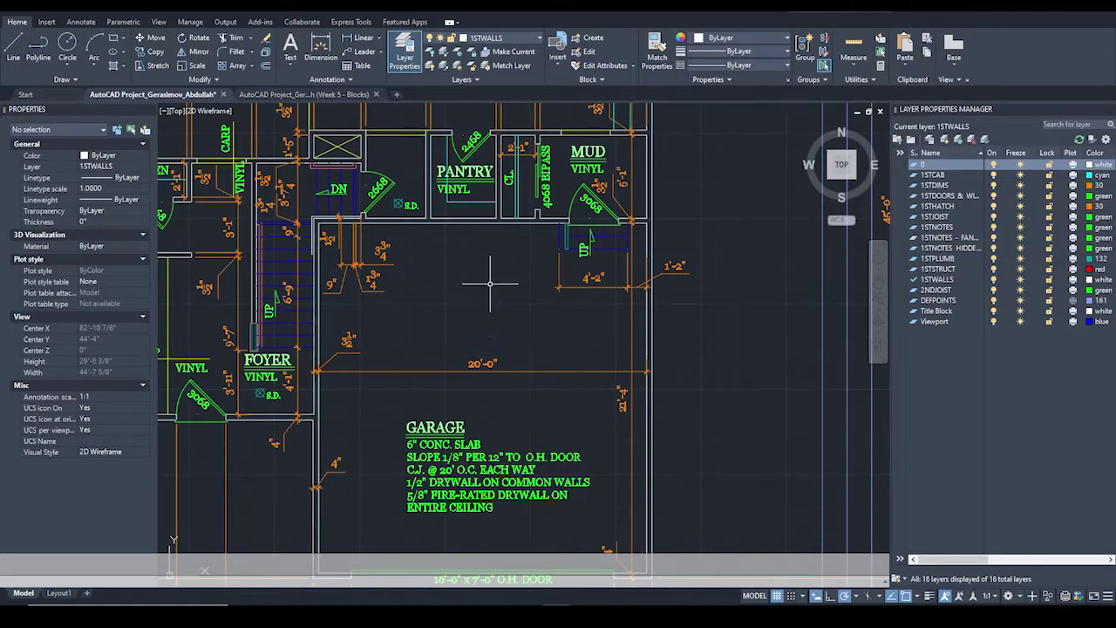
scroll(481, 334, "down", 1)
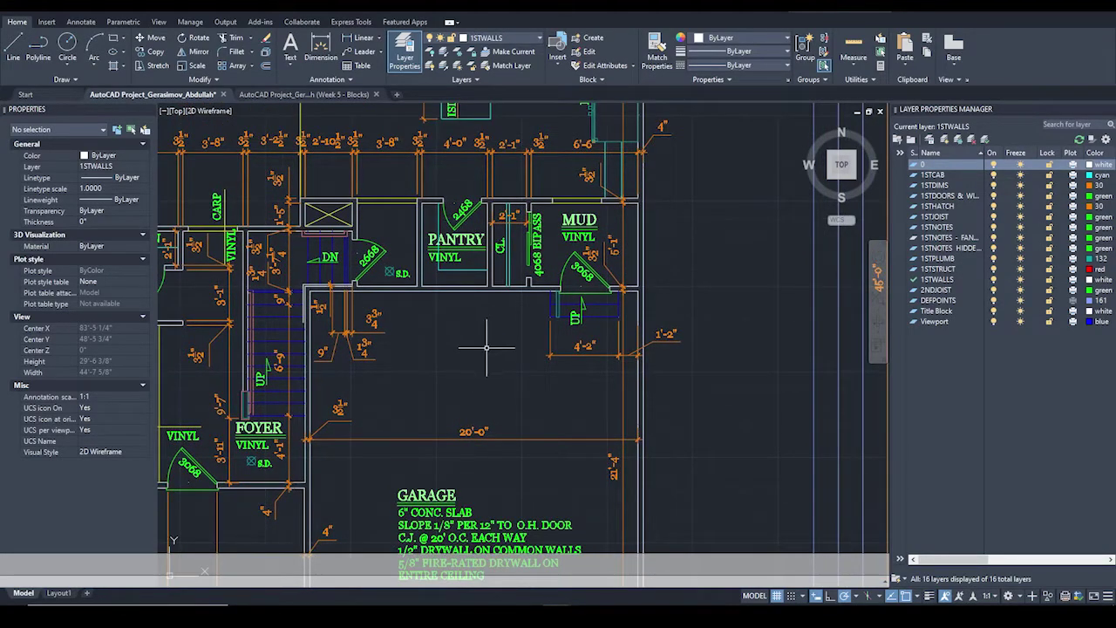
middle_click_drag(485, 354, 649, 401)
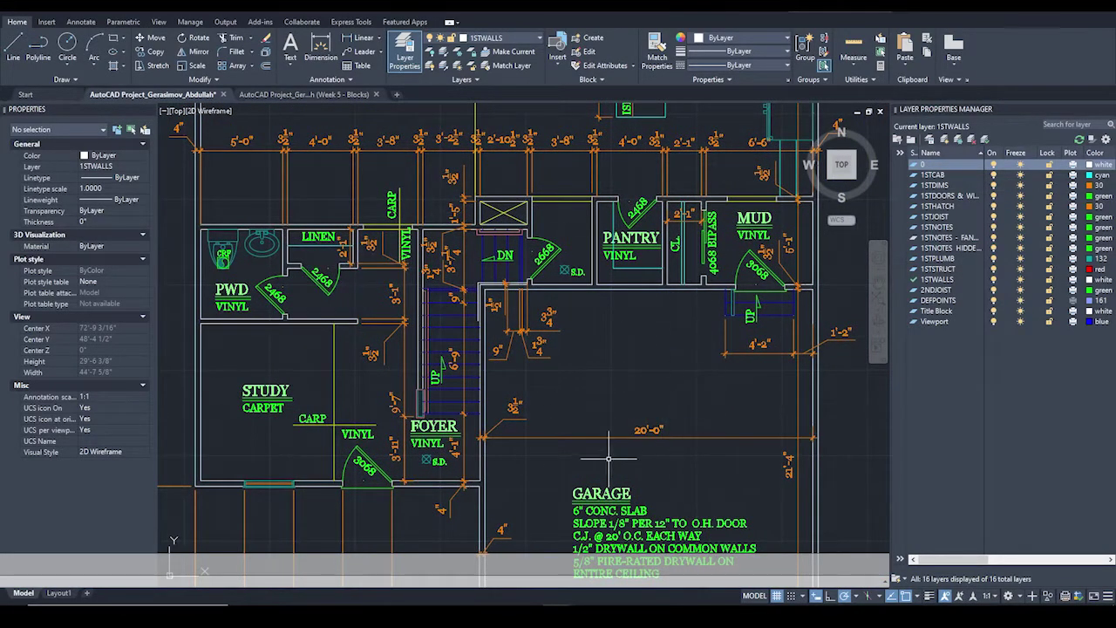
Examine the UP and DN labels and their direction arrows on the stairs between the foyer and the pantry.
scroll(462, 392, "up", 2)
scroll(410, 352, "up", 3)
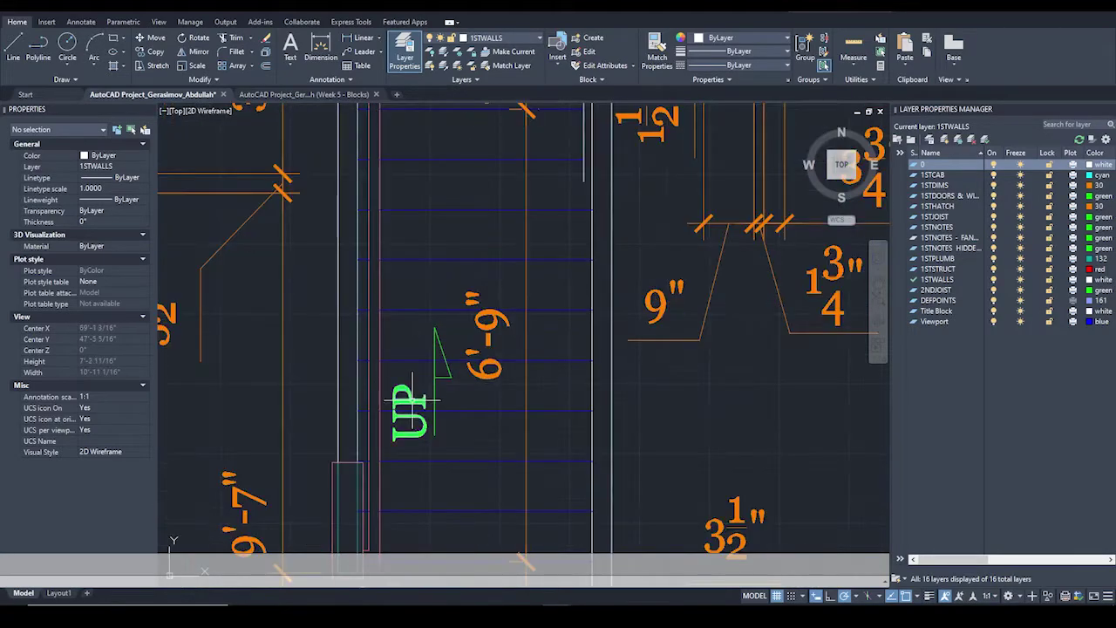
mouse_move(366, 316)
left_mouse_down()
mouse_move(395, 330)
mouse_move(486, 405)
left_mouse_up()
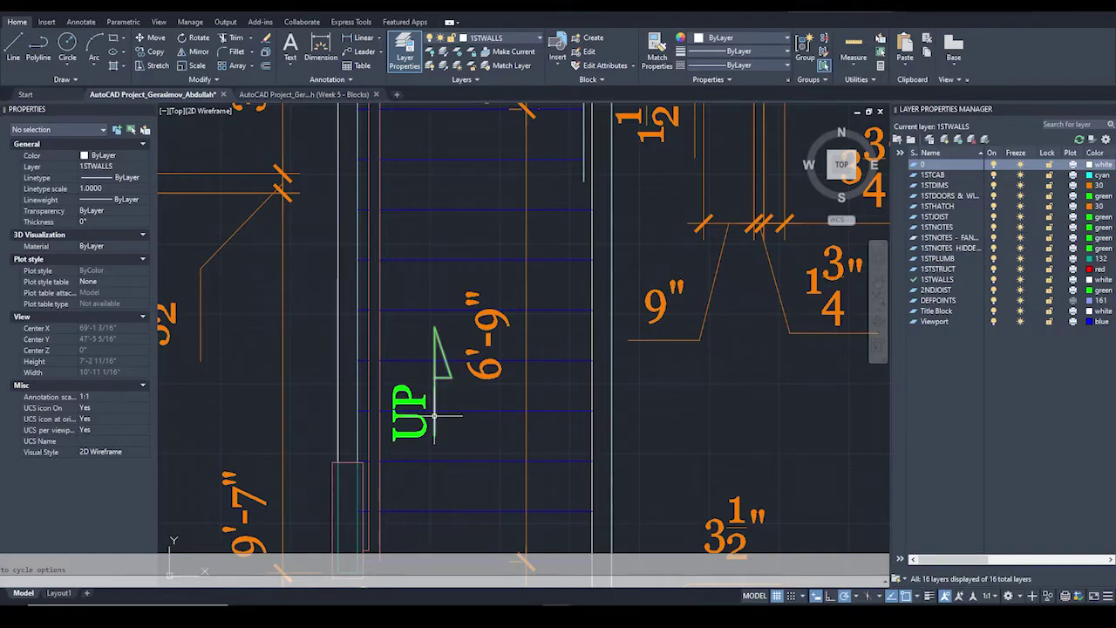
scroll(422, 427, "down", 1)
scroll(447, 450, "down", 1)
scroll(444, 398, "down", 2)
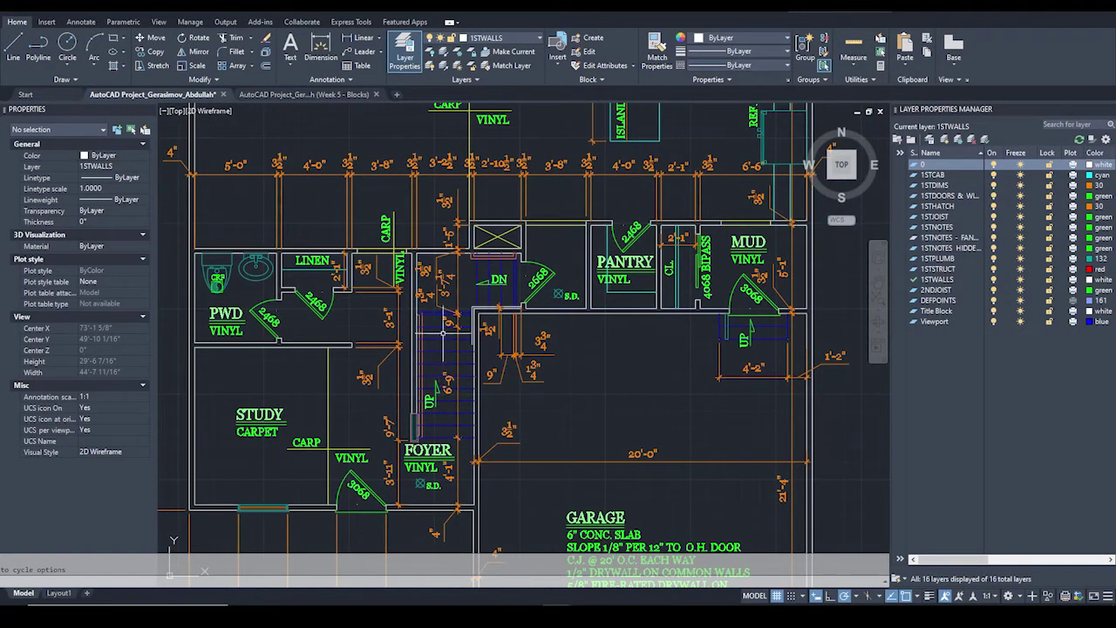
scroll(454, 295, "up", 4)
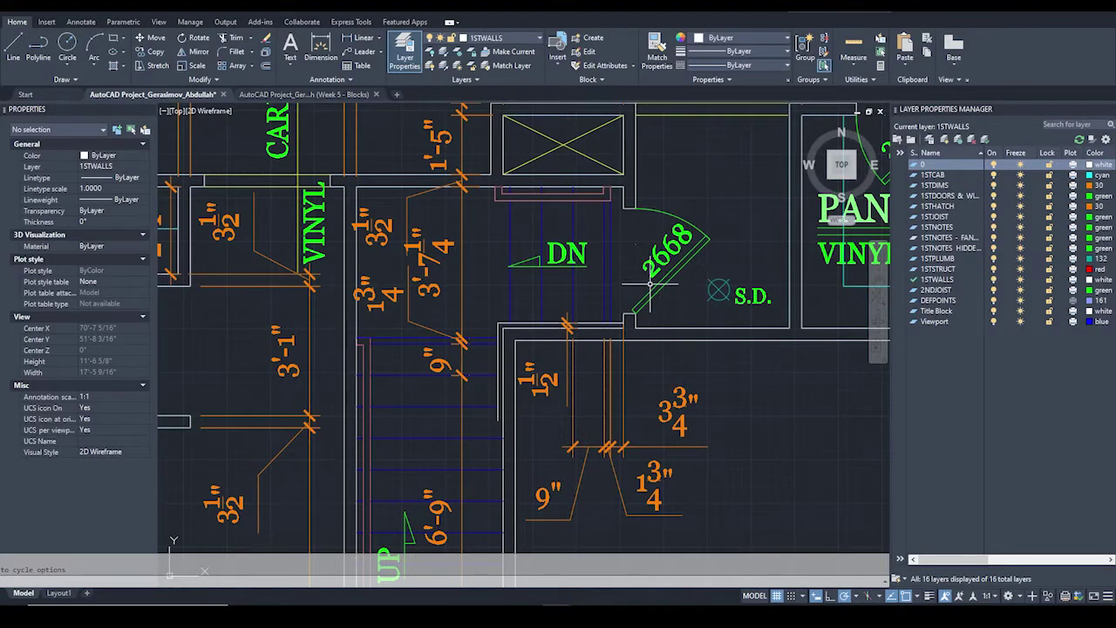
scroll(535, 286, "down", 2)
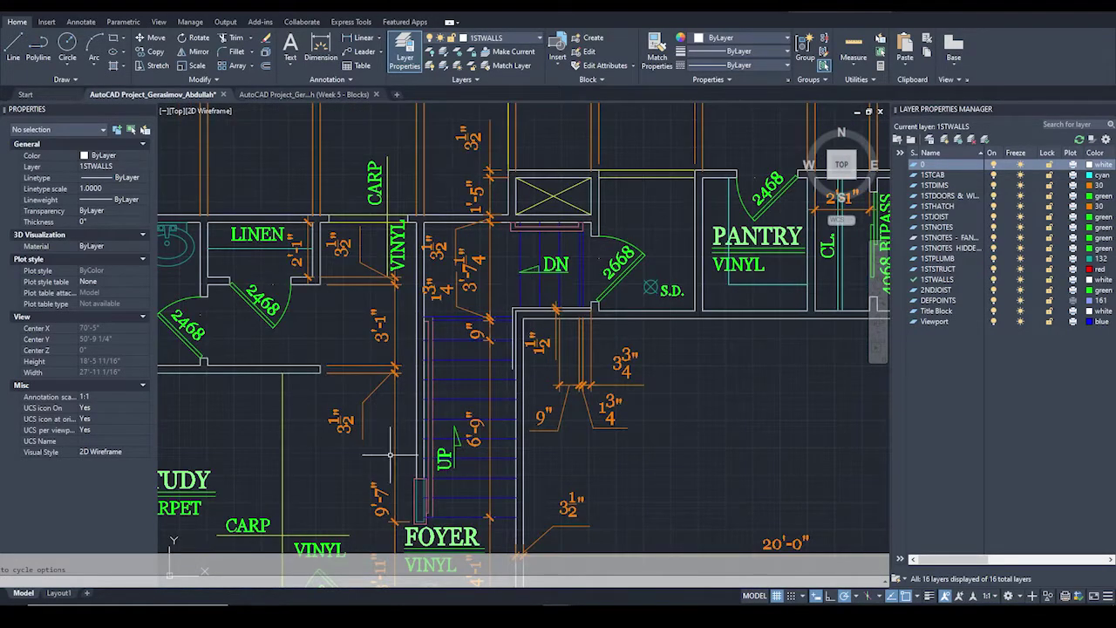
scroll(672, 140, "down", 2)
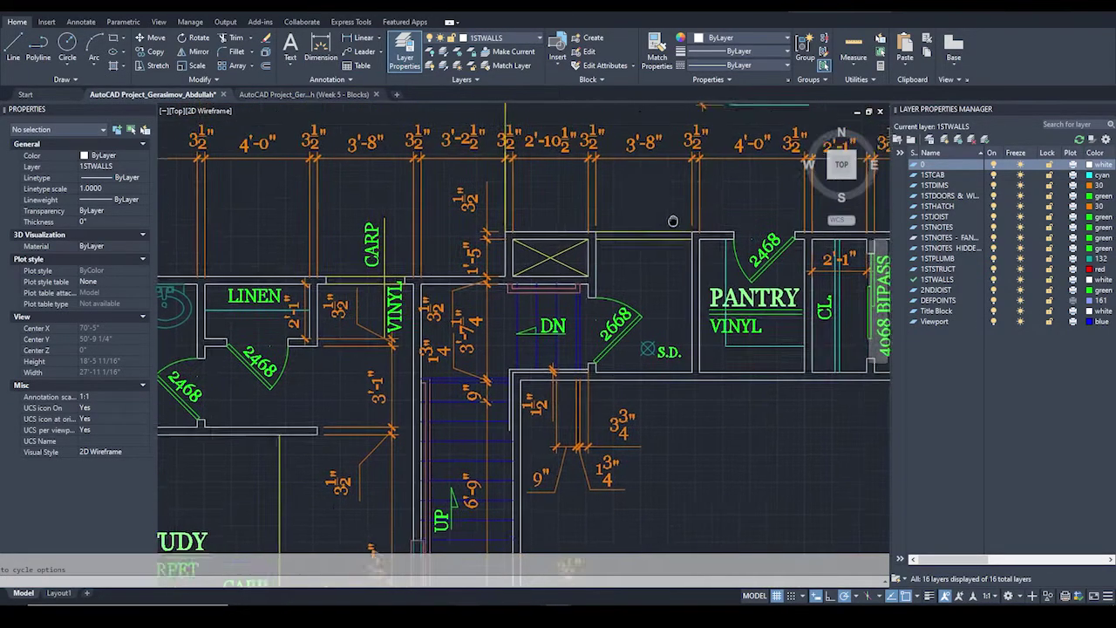
scroll(676, 170, "down", 1)
scroll(645, 157, "up", 1)
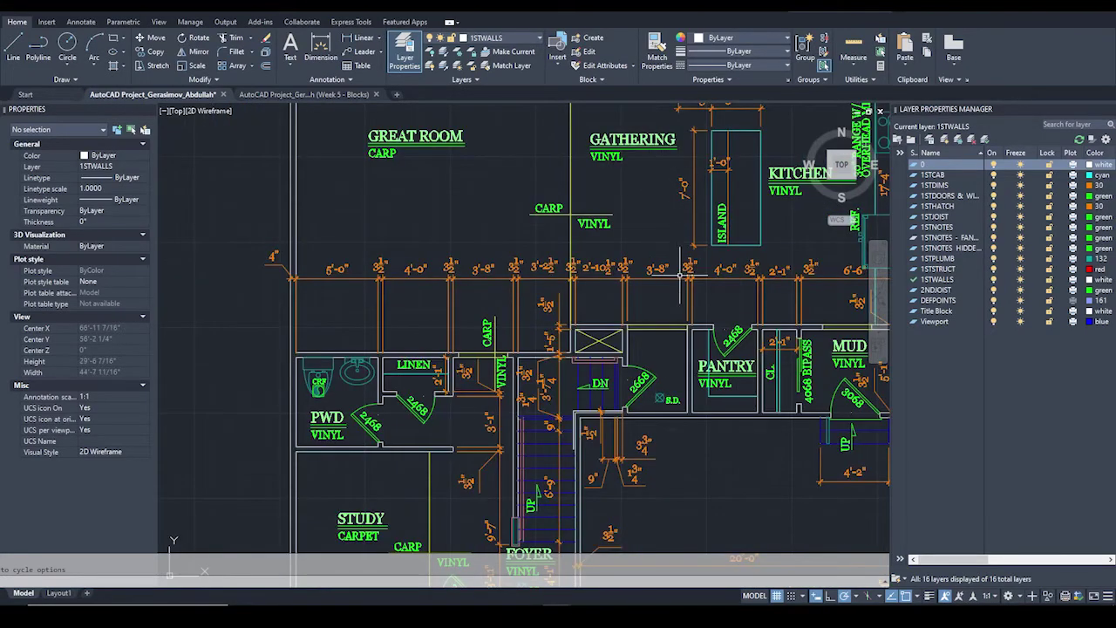
scroll(656, 368, "up", 2)
scroll(490, 401, "down", 3)
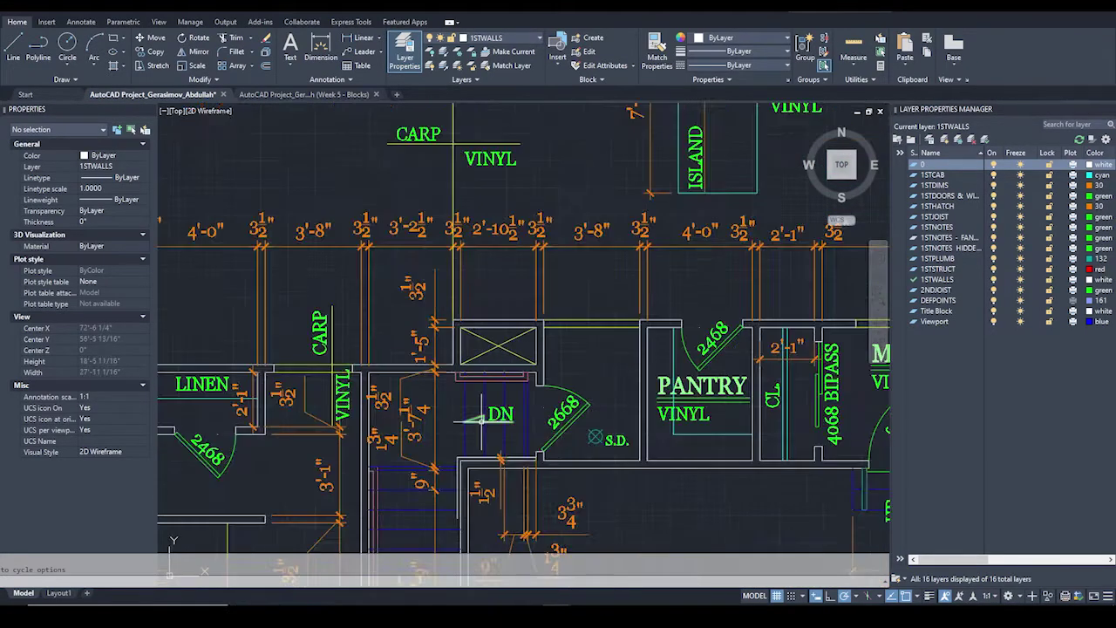
Locate the UP and DN direction arrow samples in the block table's notes row and select both with their labels.
scroll(491, 401, "down", 3)
middle_click_drag(494, 122, 505, 406)
scroll(489, 451, "up", 2)
scroll(489, 450, "down", 4)
scroll(529, 279, "up", 4)
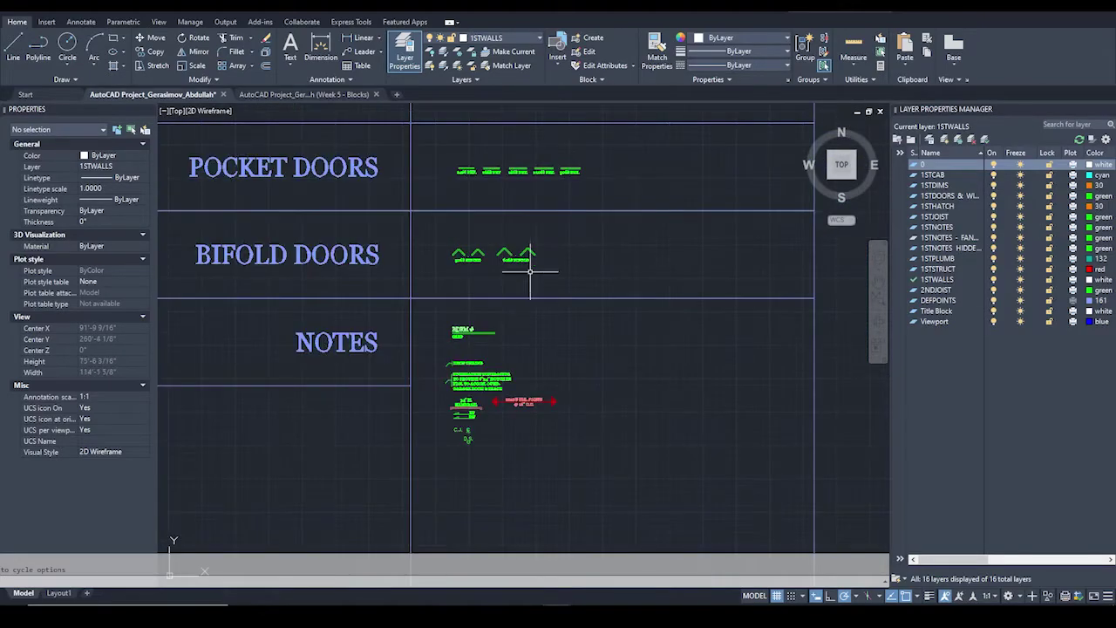
scroll(488, 424, "up", 5)
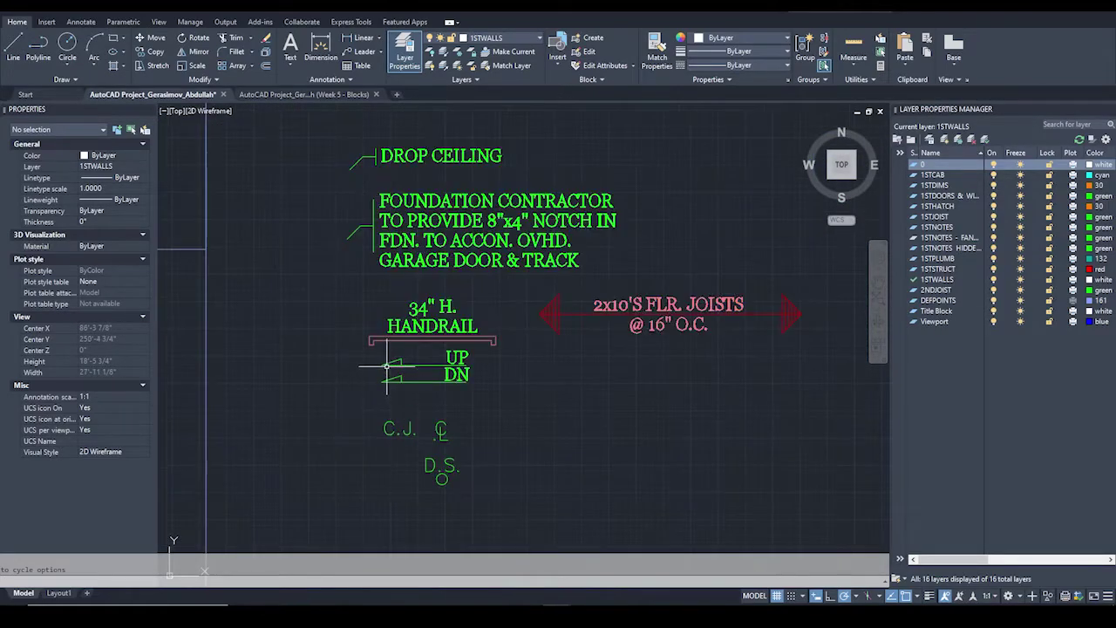
left_click_drag(372, 347, 498, 399)
scroll(427, 358, "up", 2)
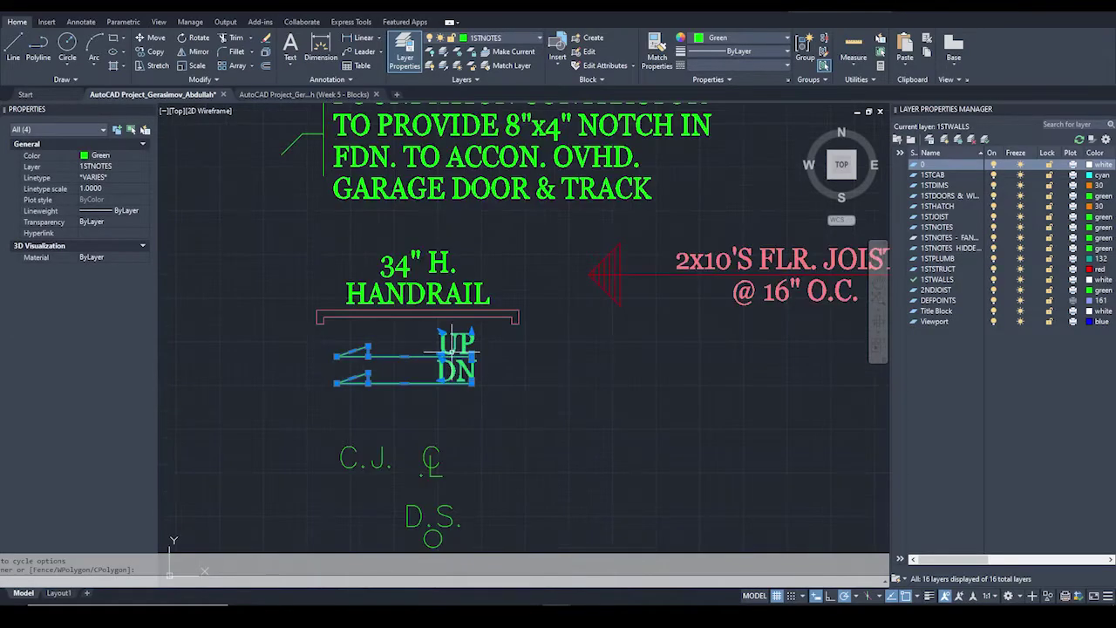
Try to shorten the shaft of the sample UP arrow in the notes row by moving its tail end inward.
key("Escape")
left_click(430, 360)
left_click(406, 355)
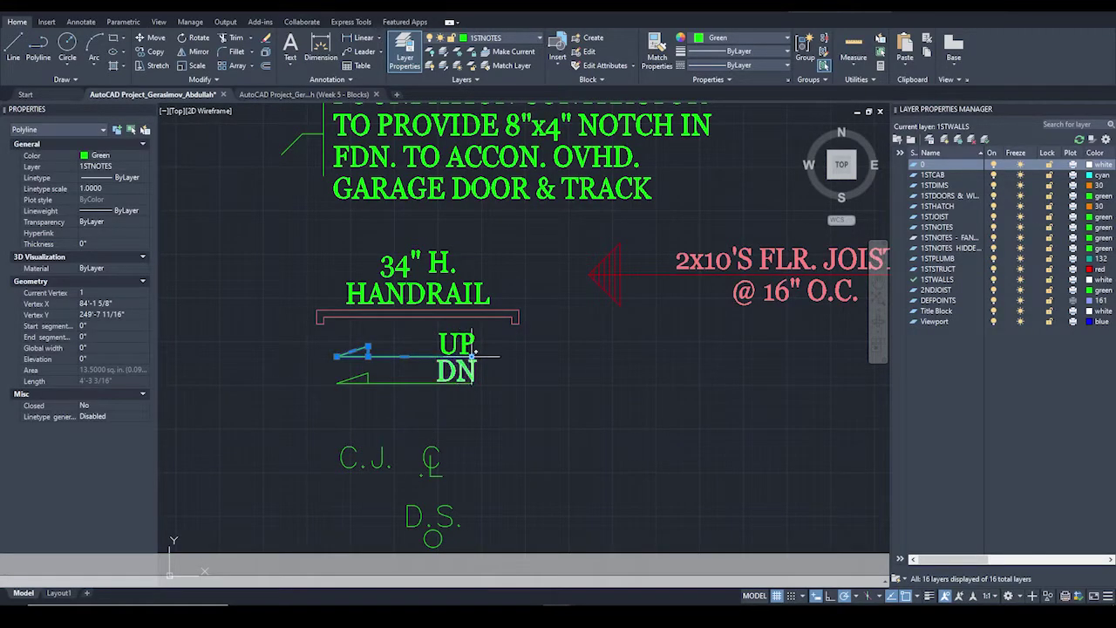
left_click(427, 358)
right_click(420, 368)
key("Escape")
key("Escape")
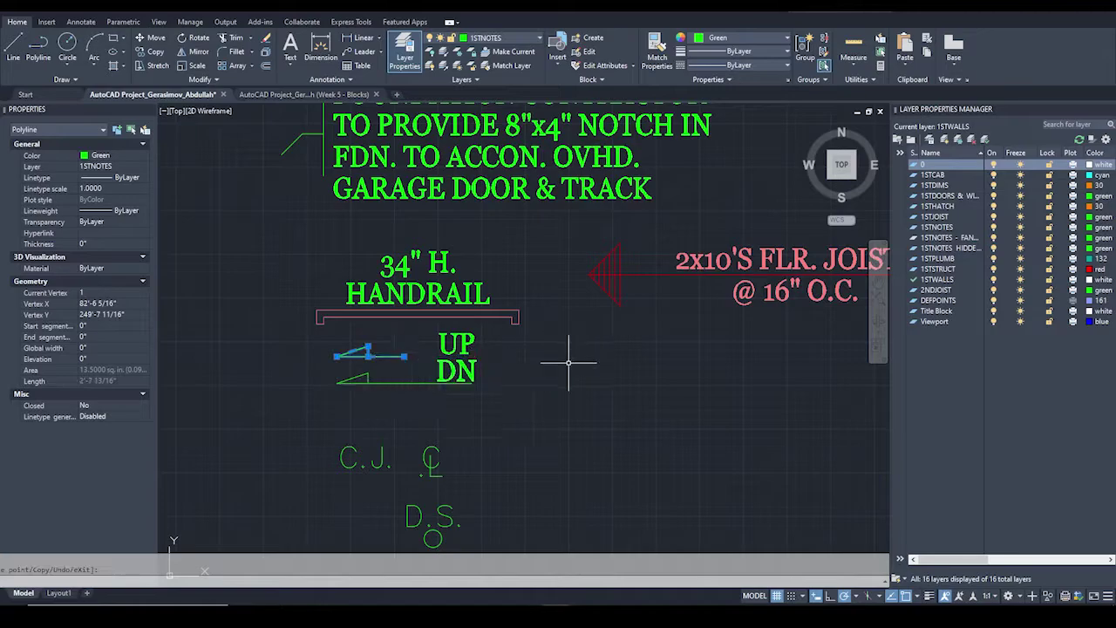
scroll(541, 360, "down", 6)
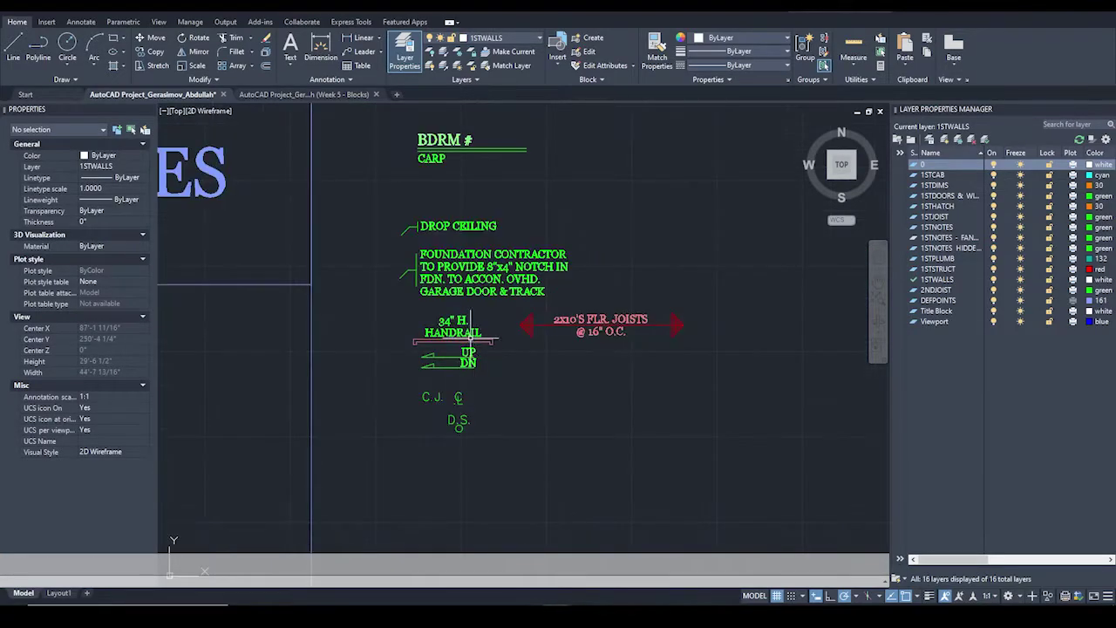
scroll(467, 356, "up", 3)
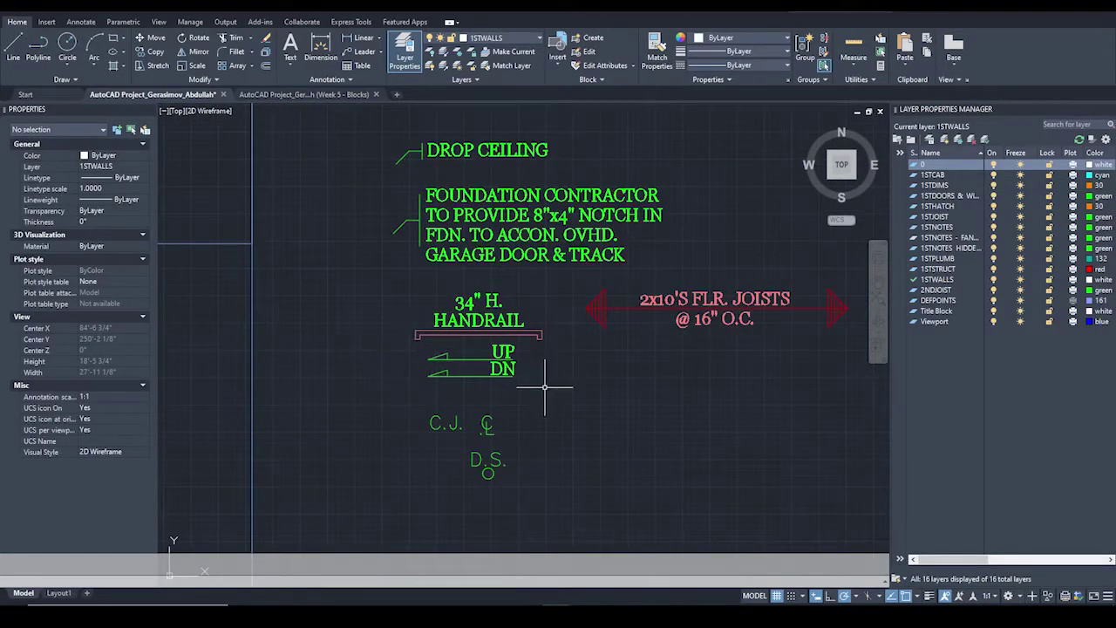
Examine the stair labels on the floor plan, including the UP label and arrow at the garage steps outside the mud room.
scroll(543, 378, "down", 7)
scroll(511, 279, "down", 4)
scroll(560, 355, "up", 7)
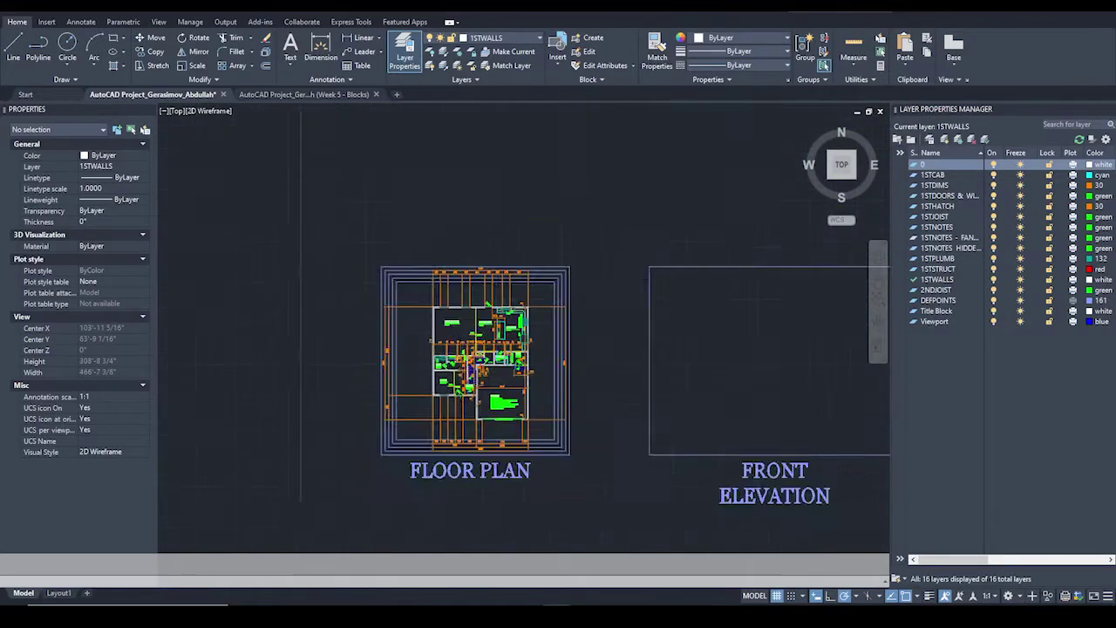
scroll(560, 356, "up", 2)
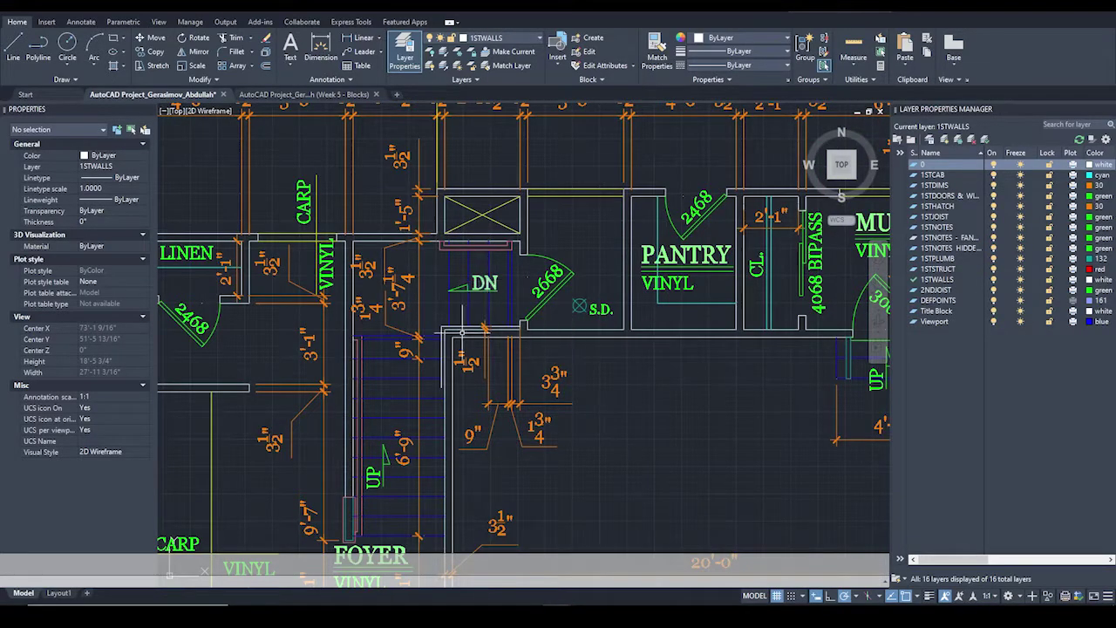
middle_click_drag(614, 397, 594, 386)
scroll(535, 297, "up", 4)
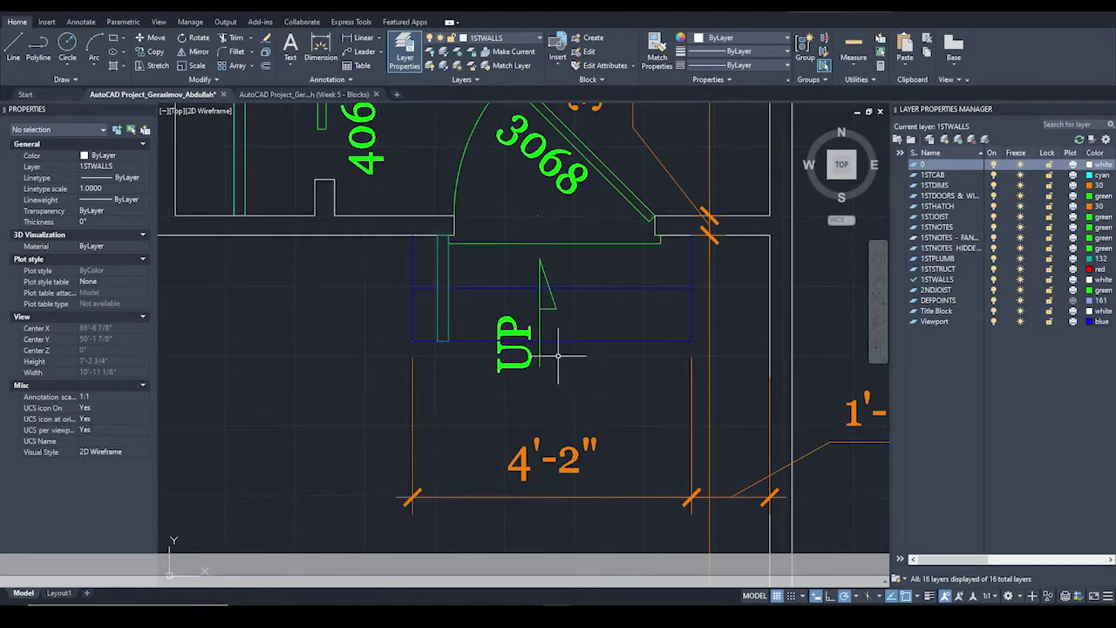
scroll(540, 340, "down", 4)
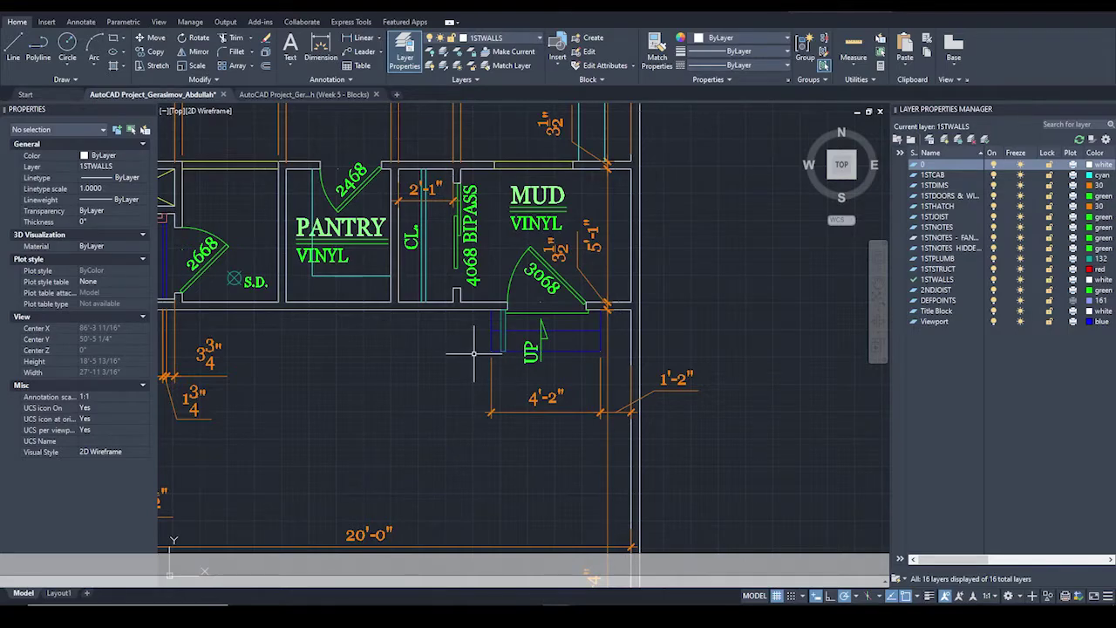
scroll(512, 361, "down", 2)
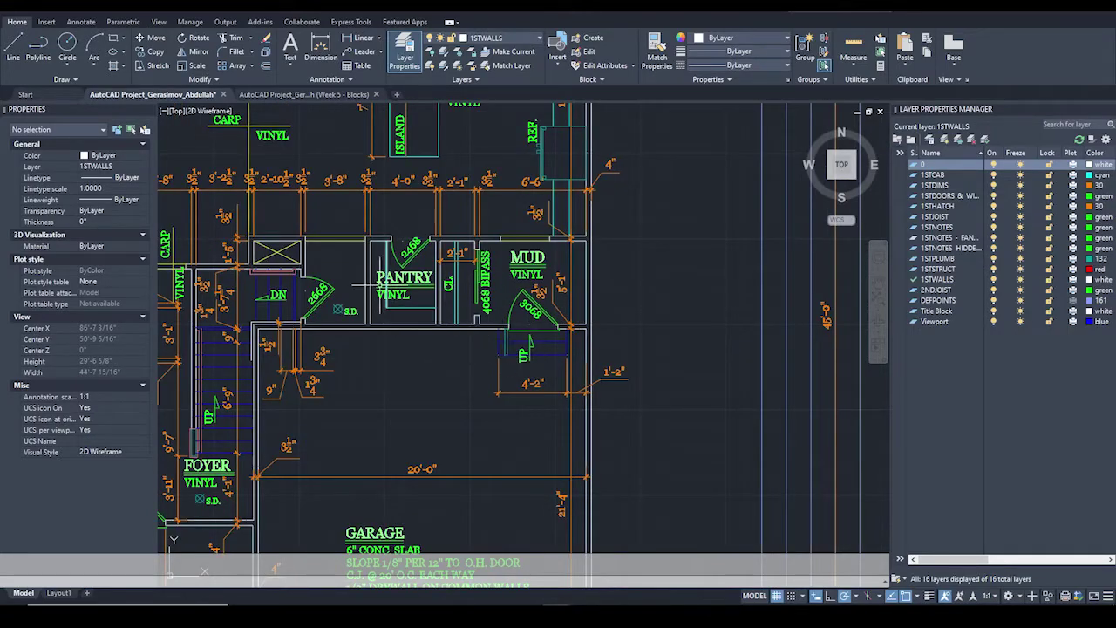
Try to rotate the UP label at the garage steps below the mud room door with the Rotate command.
scroll(375, 288, "up", 4)
left_click(440, 318)
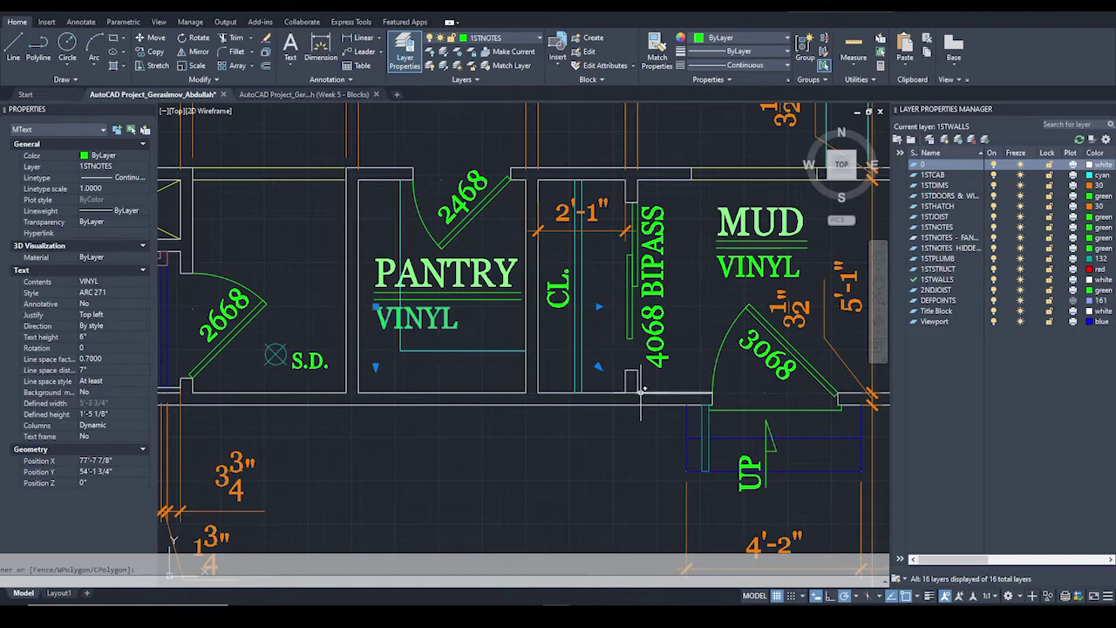
middle_click_drag(641, 393, 466, 283)
scroll(524, 357, "up", 4)
left_click(614, 356)
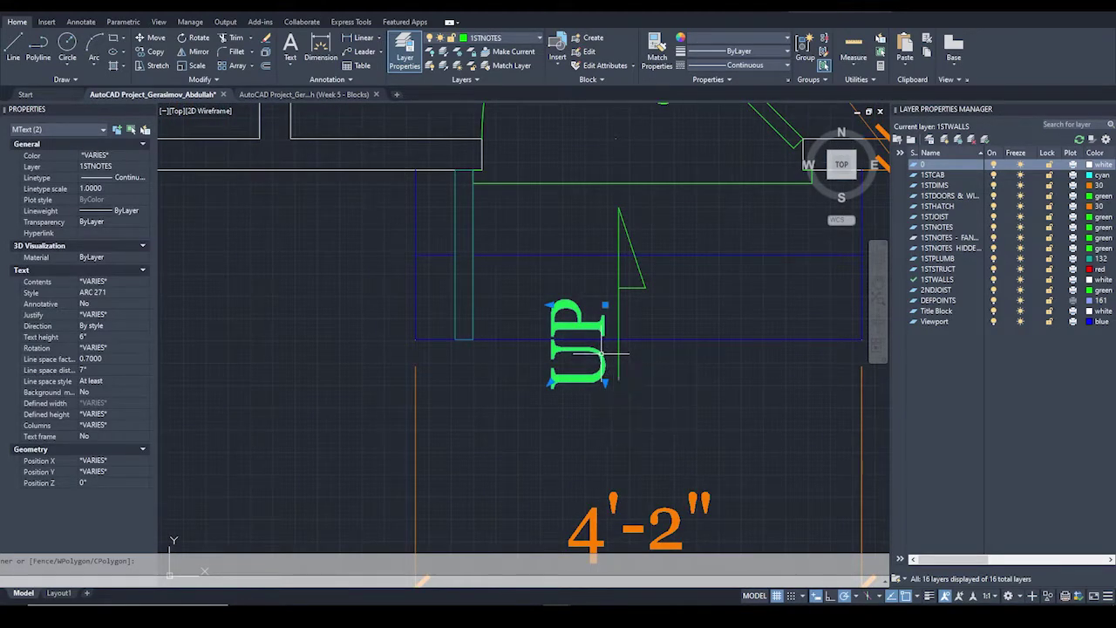
key("Escape")
left_click(612, 349)
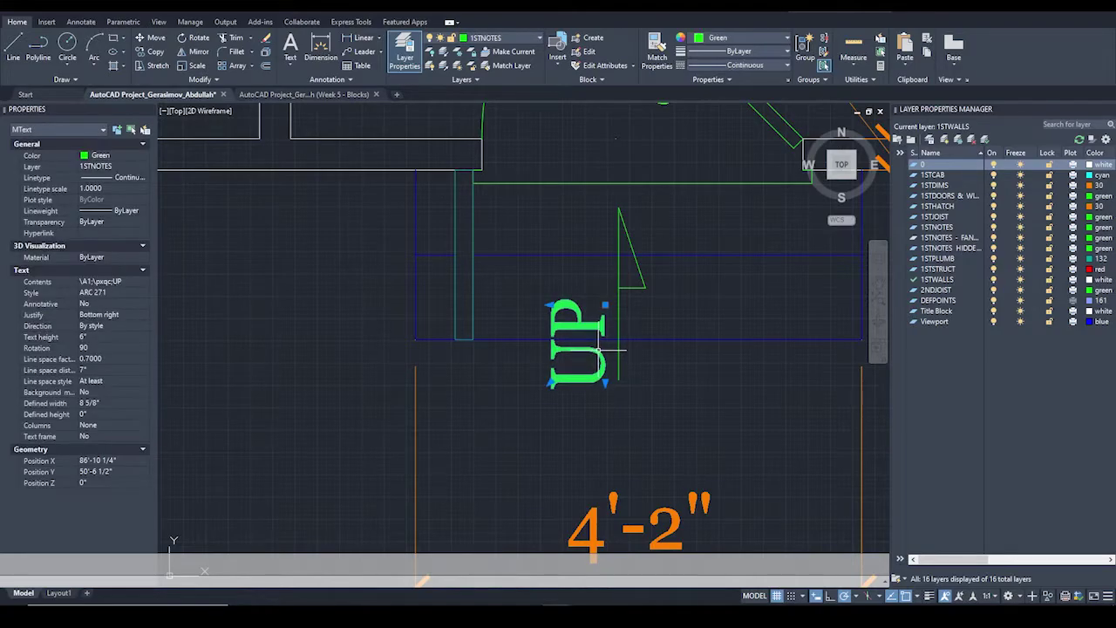
type("ro")
key("Return")
left_click(601, 352)
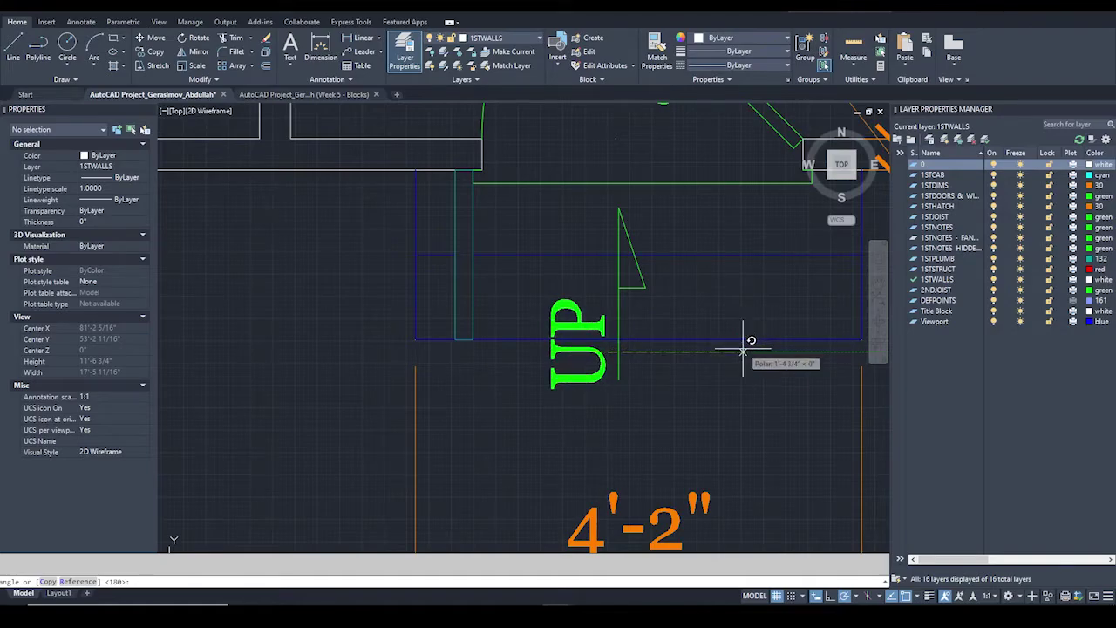
key("Escape")
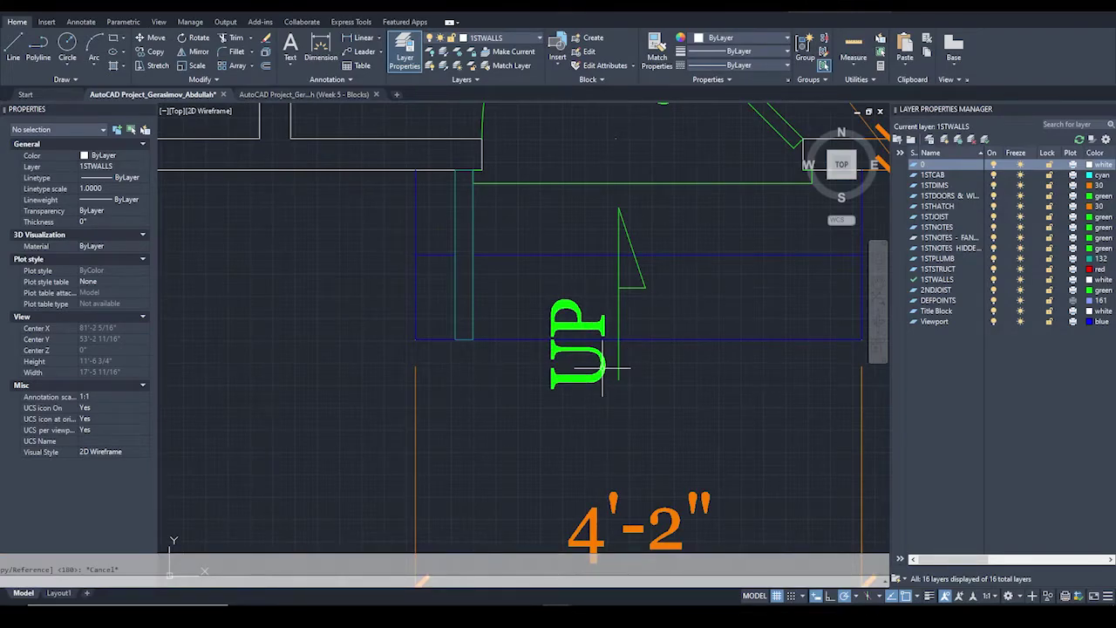
Review the properties and color options of the flooring divider line between the great room and the gathering area.
scroll(603, 371, "down", 3)
scroll(545, 315, "down", 3)
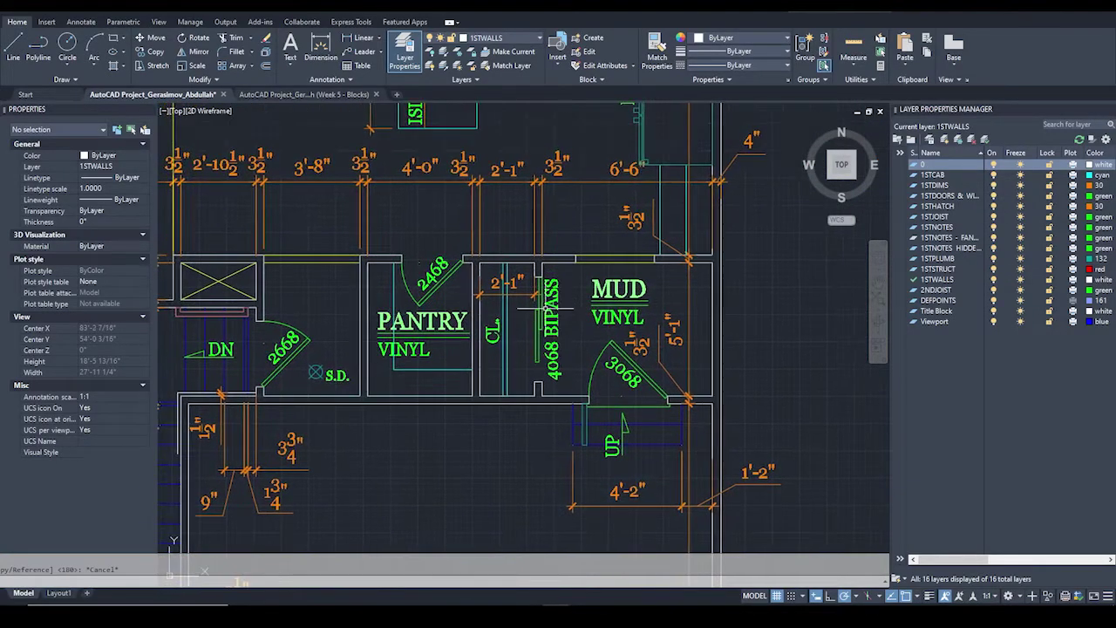
scroll(552, 313, "down", 3)
scroll(410, 299, "up", 3)
middle_click_drag(381, 298, 492, 347)
mouse_move(473, 236)
middle_mouse_down()
mouse_move(415, 339)
mouse_move(363, 375)
middle_mouse_up()
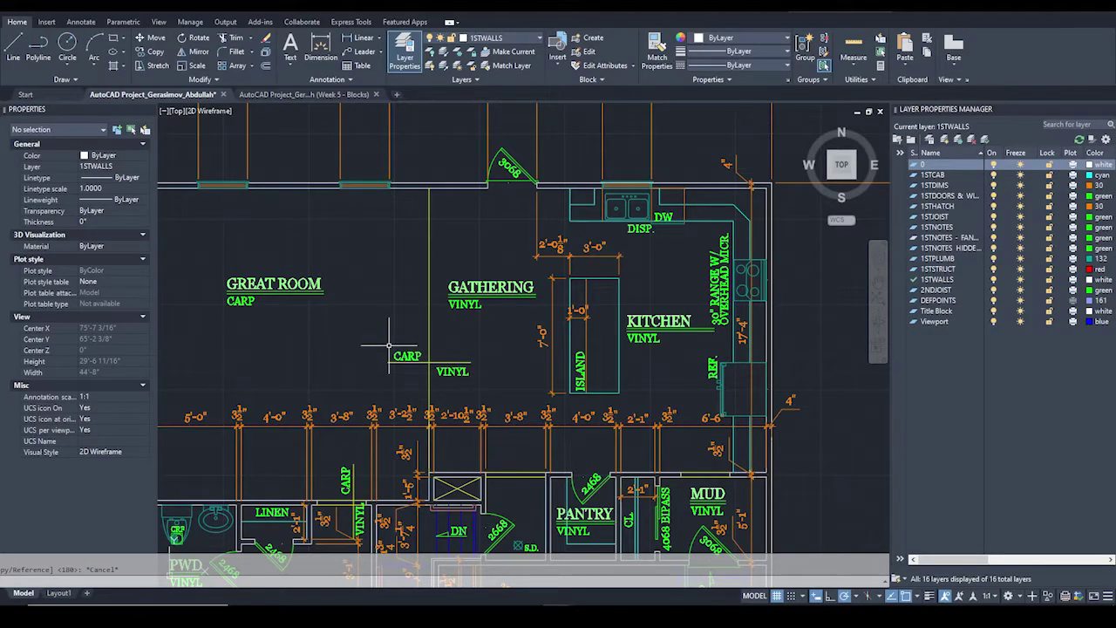
left_click(444, 222)
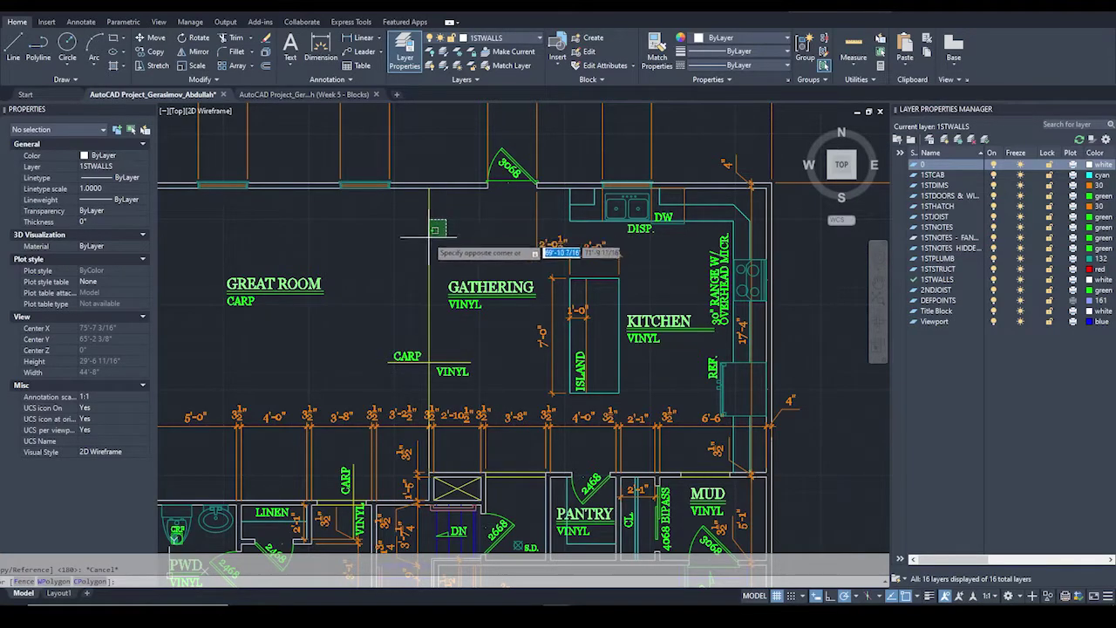
left_click(428, 242)
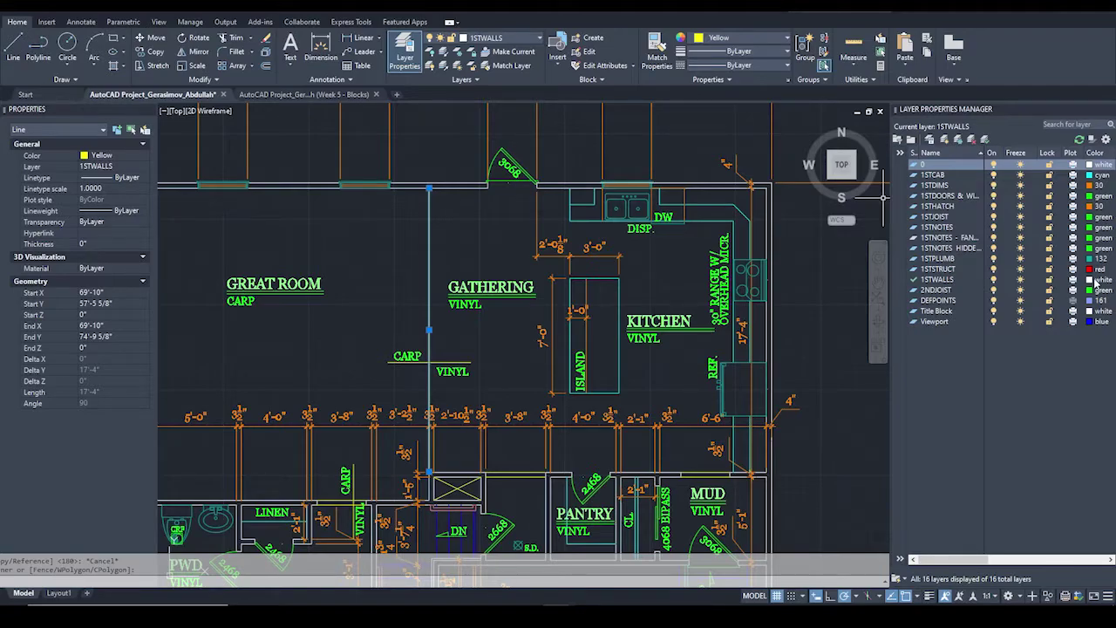
left_click(141, 156)
left_click(145, 156)
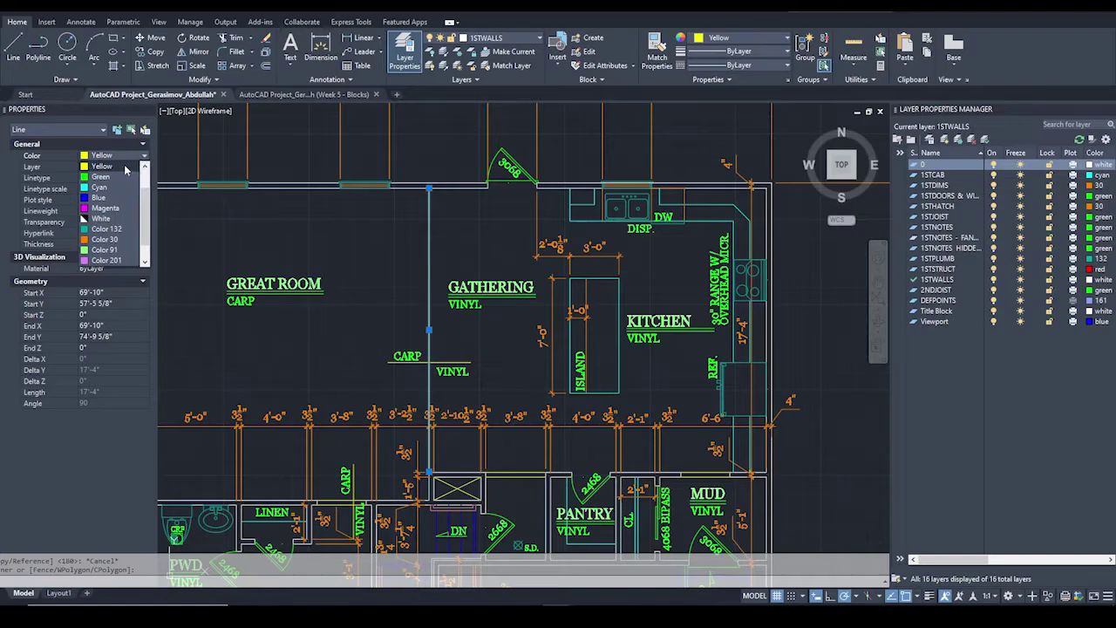
left_click(482, 335)
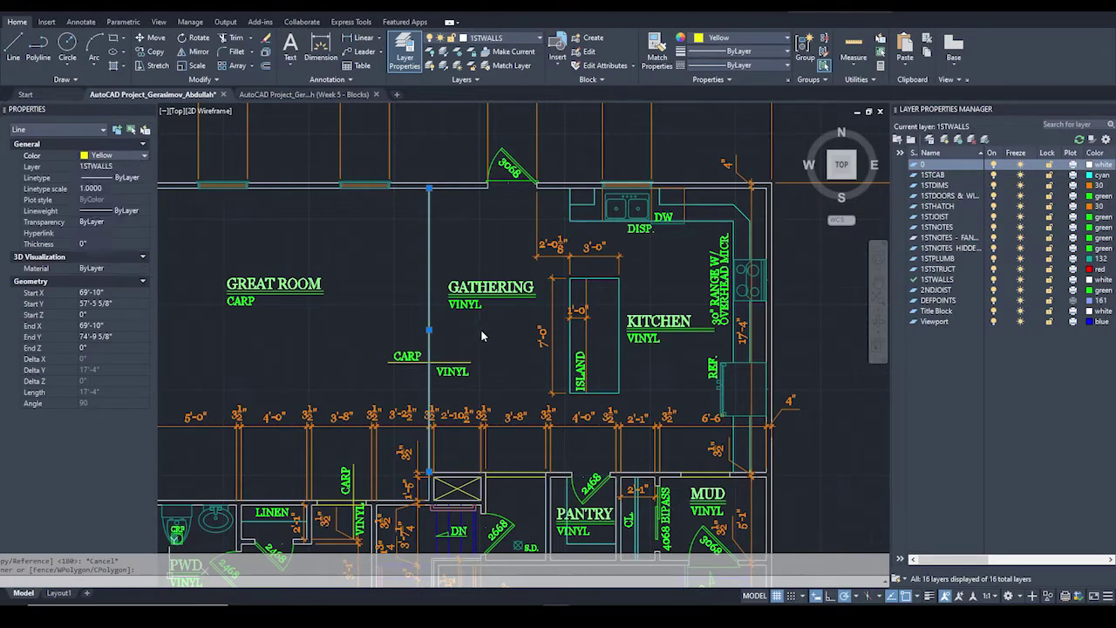
key("Escape")
scroll(475, 328, "down", 3)
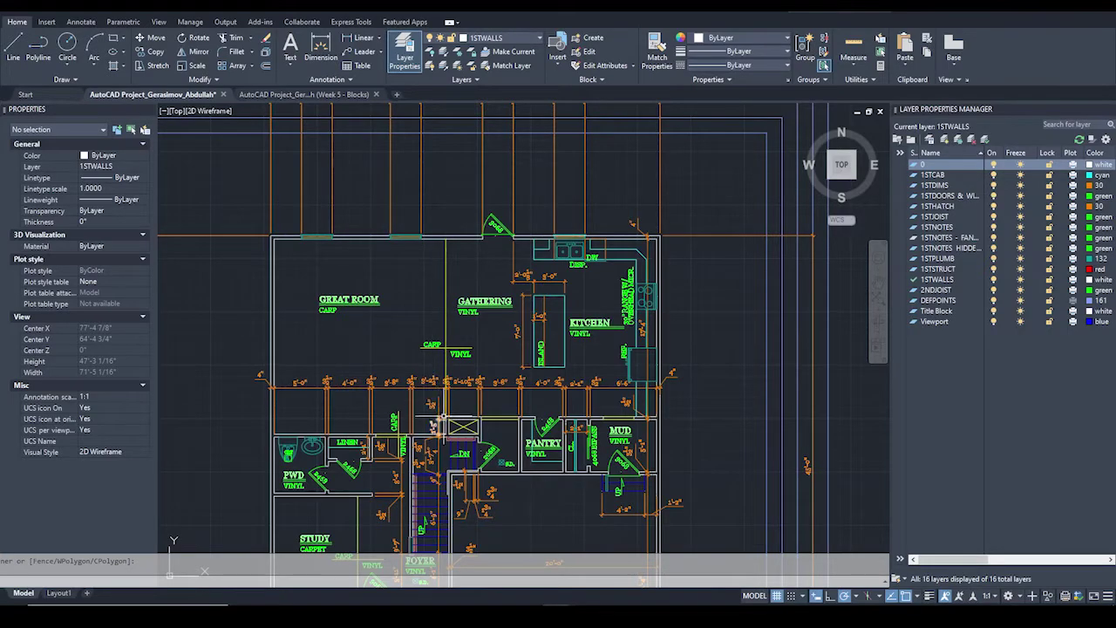
Examine the short line crossing the great room divider, and select it together with its CARP and VINYL labels.
scroll(445, 417, "up", 4)
scroll(445, 417, "down", 2)
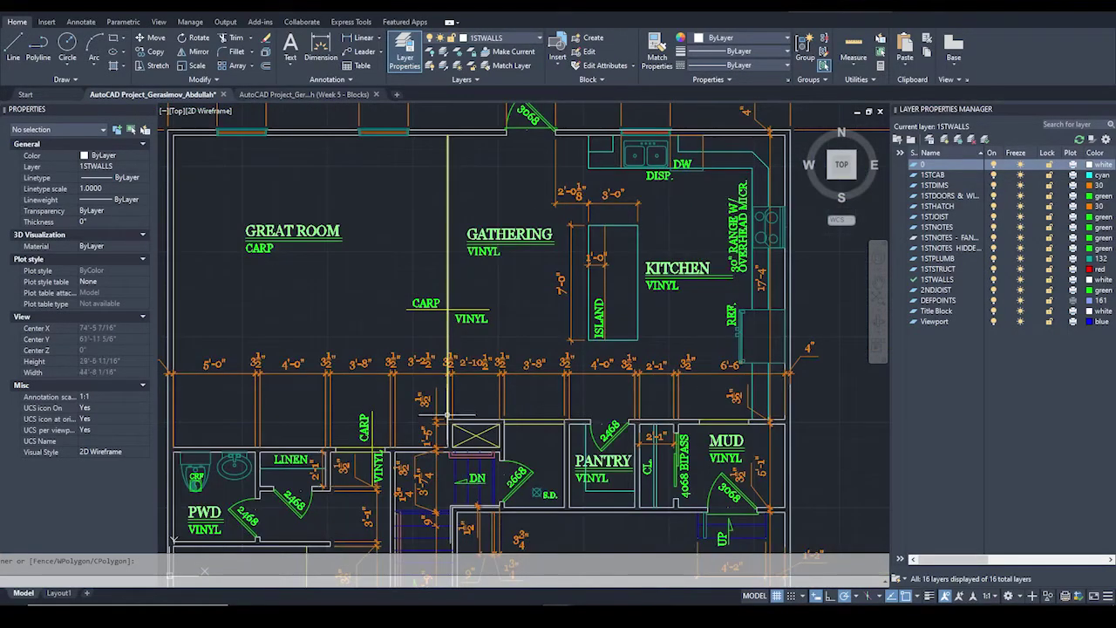
scroll(436, 305, "up", 3)
left_click(452, 306)
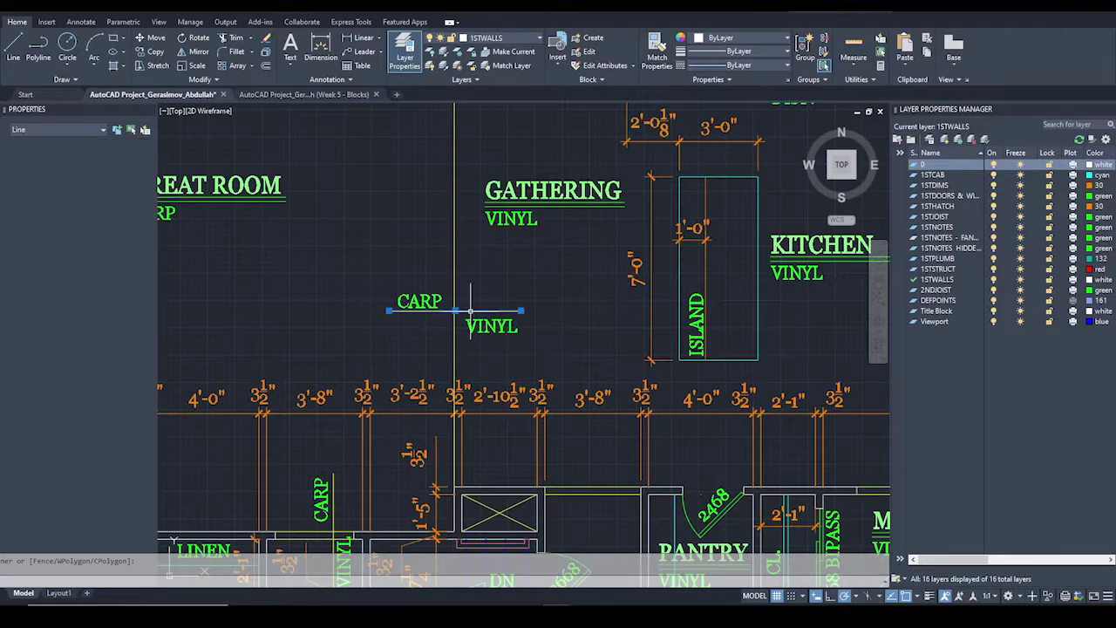
scroll(451, 302, "up", 1)
scroll(463, 282, "down", 2)
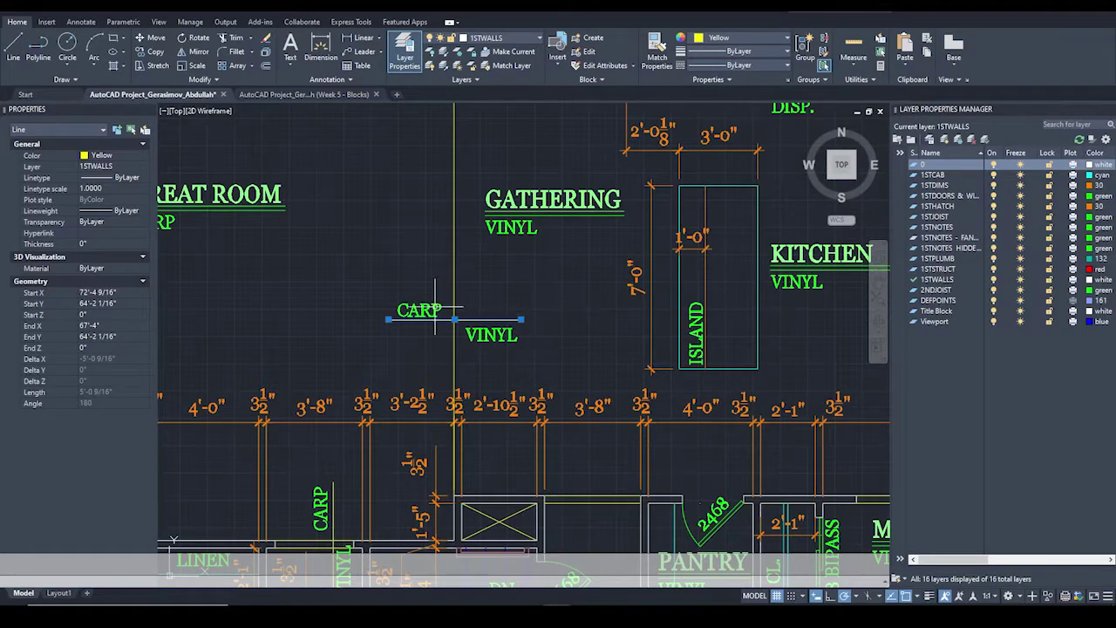
mouse_move(408, 311)
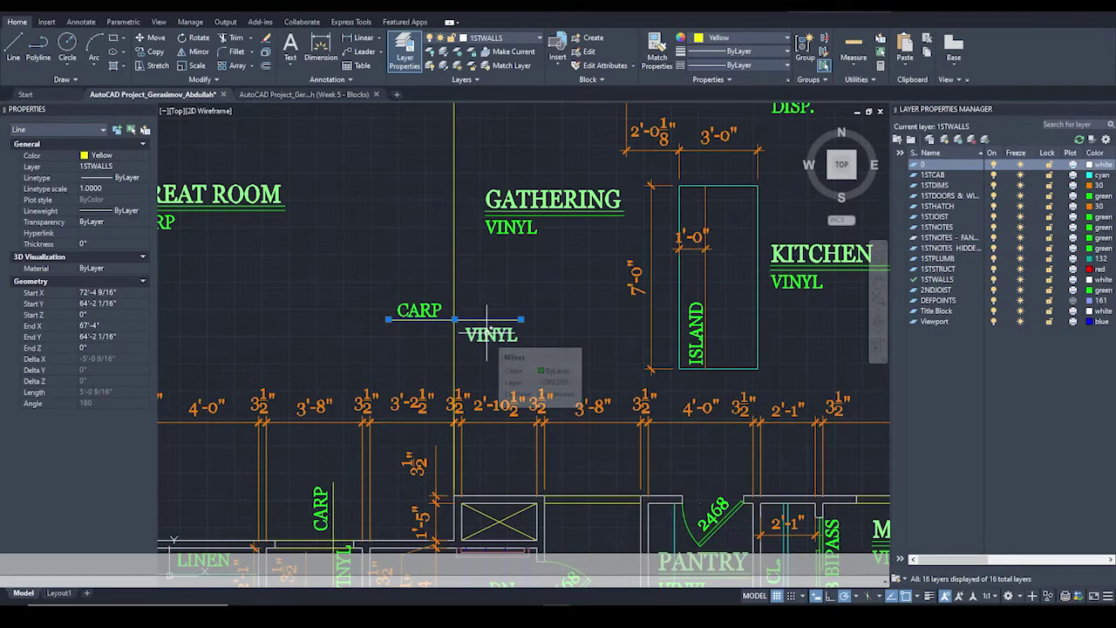
scroll(486, 327, "down", 1)
middle_click_drag(486, 327, 509, 266)
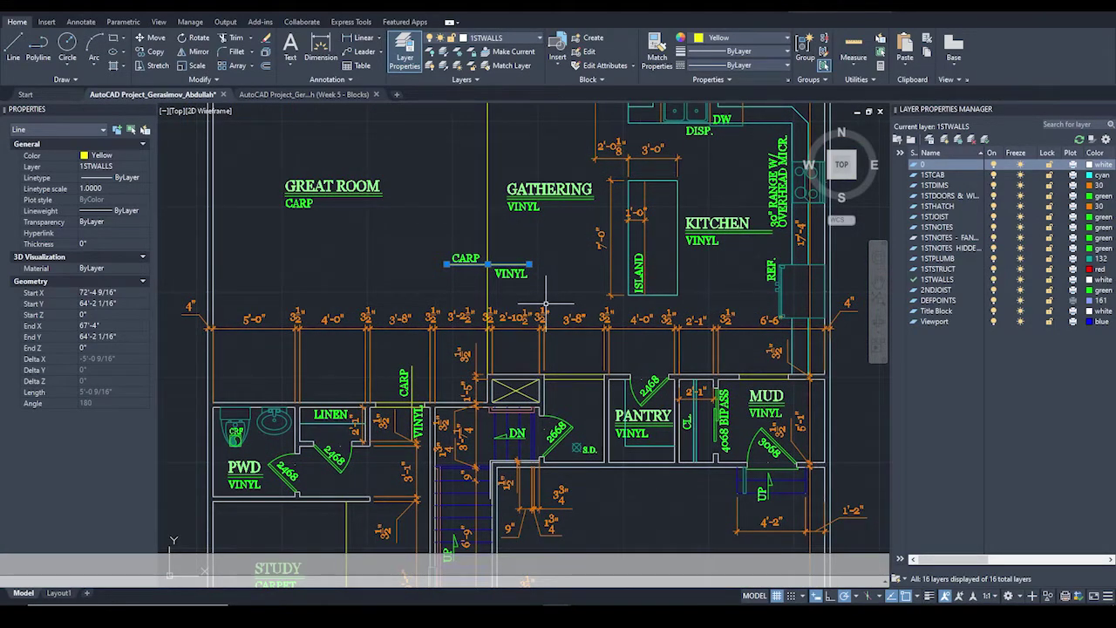
left_click(434, 235)
left_click(563, 287)
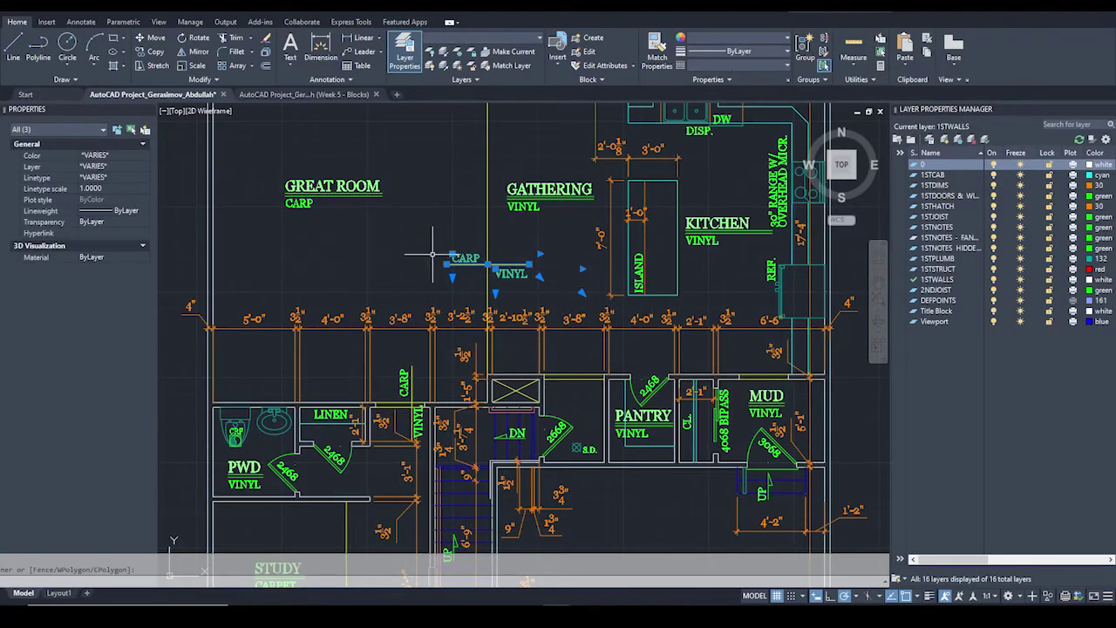
Examine the CARP and VINYL transition markers by the linen closet and between the study and foyer, including the study's divider line.
scroll(412, 418, "up", 4)
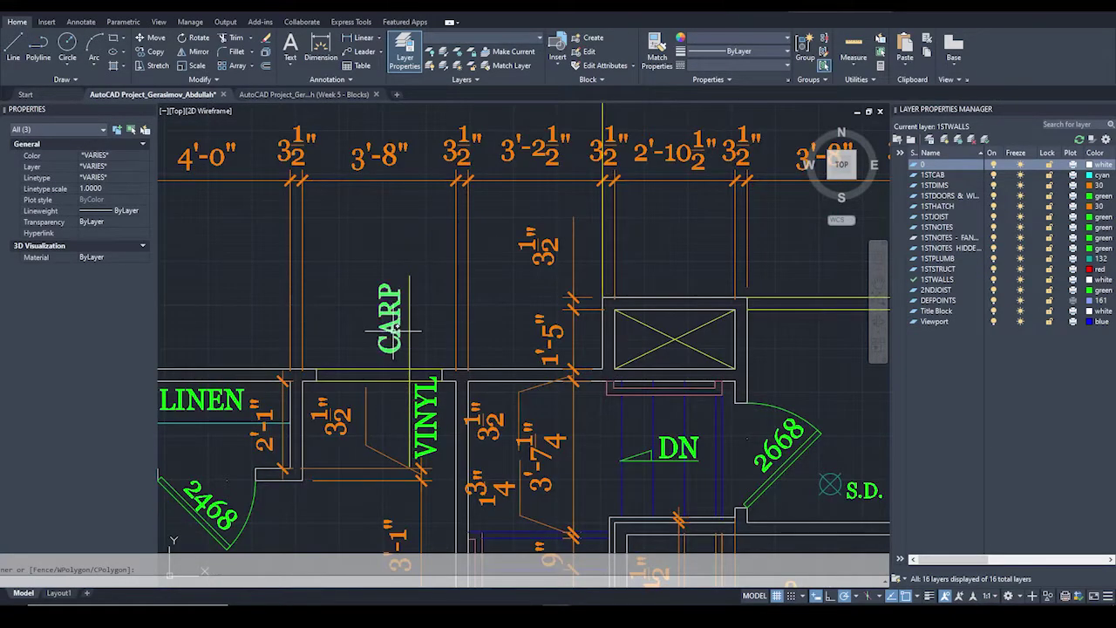
scroll(384, 367, "down", 5)
scroll(456, 251, "up", 3)
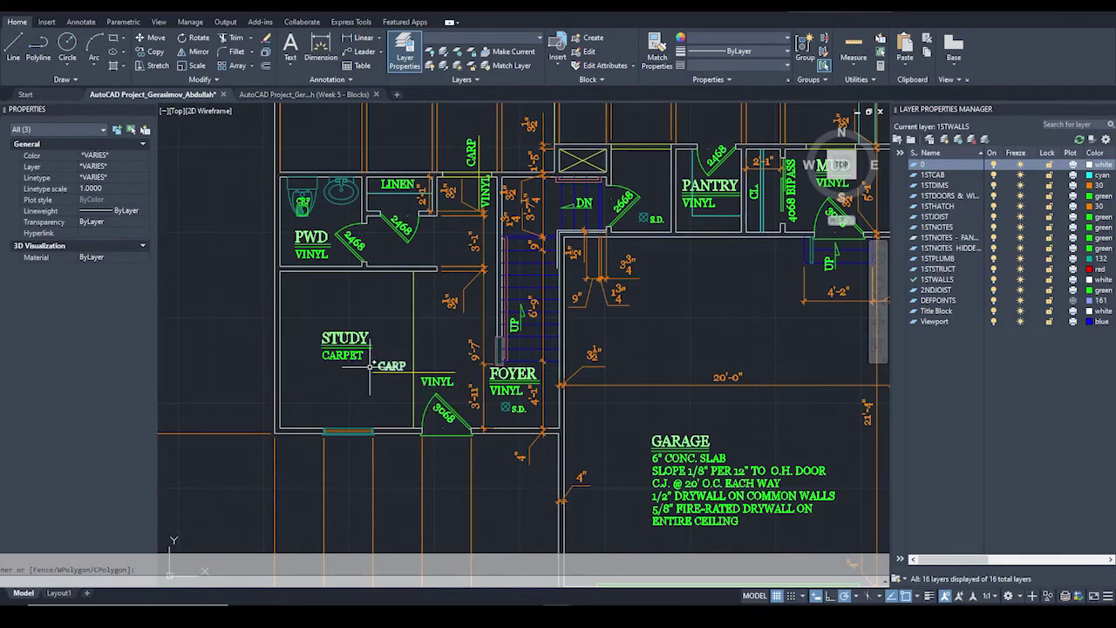
scroll(418, 427, "up", 4)
left_click(413, 384)
scroll(412, 381, "down", 2)
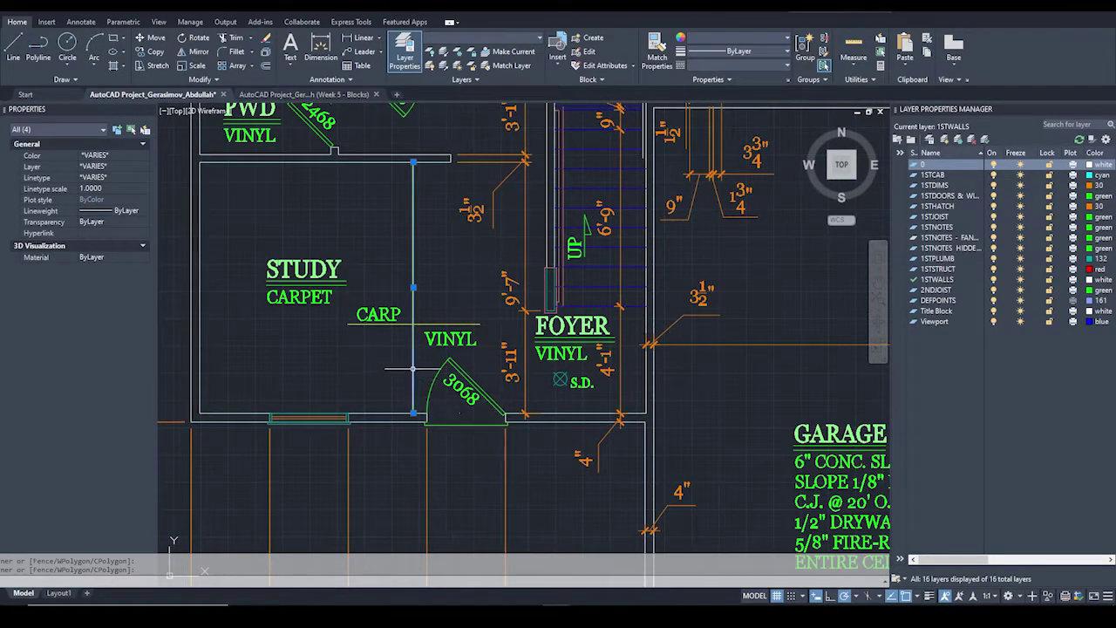
scroll(427, 406, "up", 2)
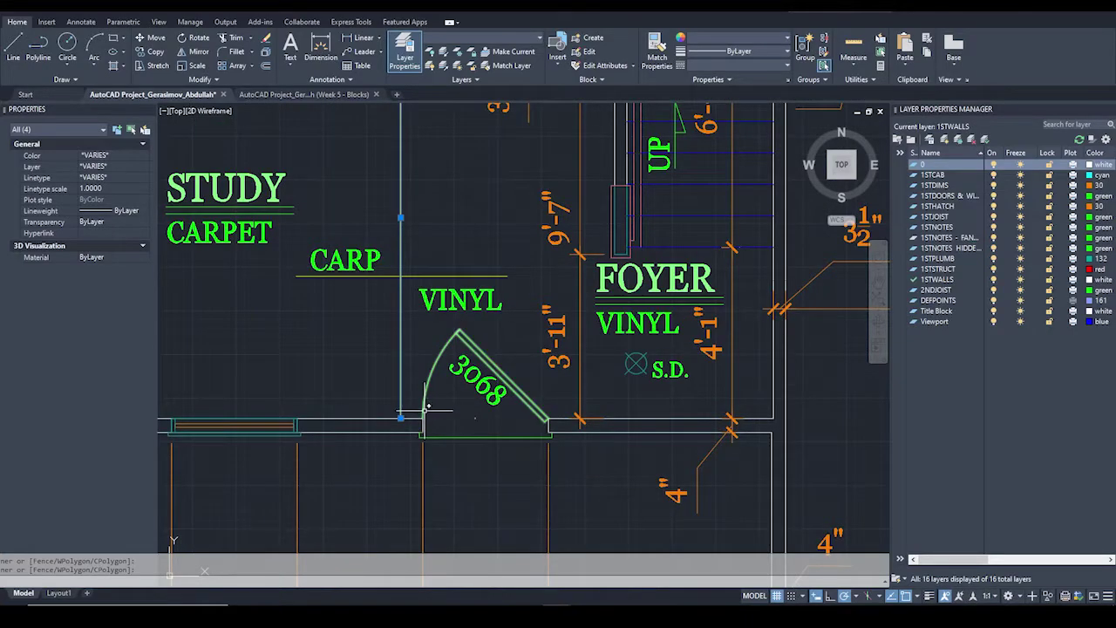
scroll(424, 408, "down", 2)
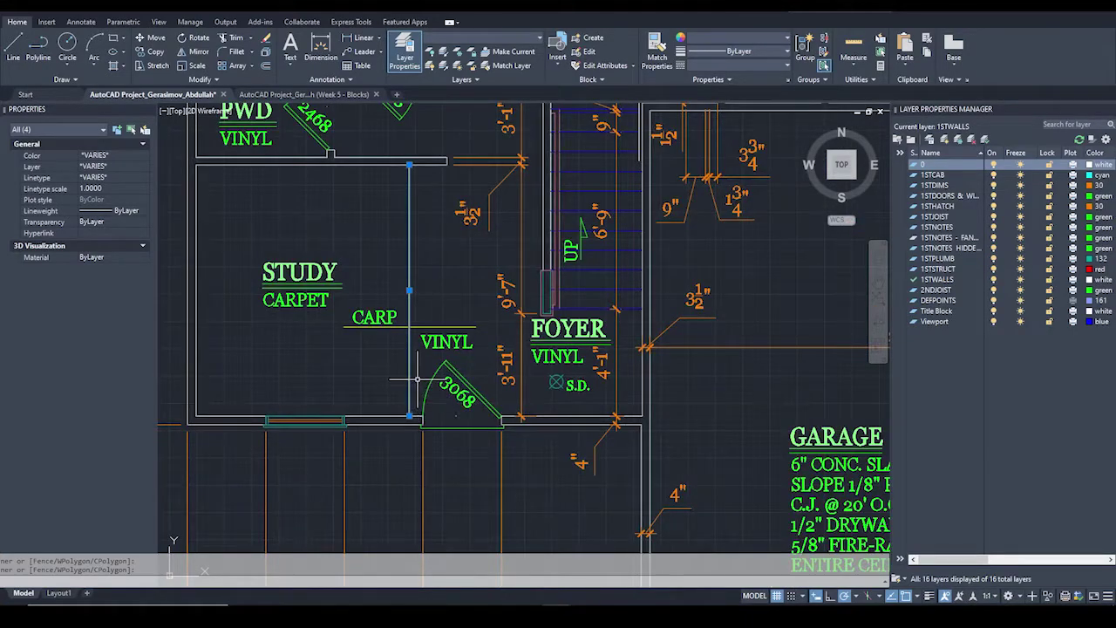
Move the study's flooring divider line with its CARP and VINYL marker 6" toward the study.
left_click_drag(493, 297, 349, 368)
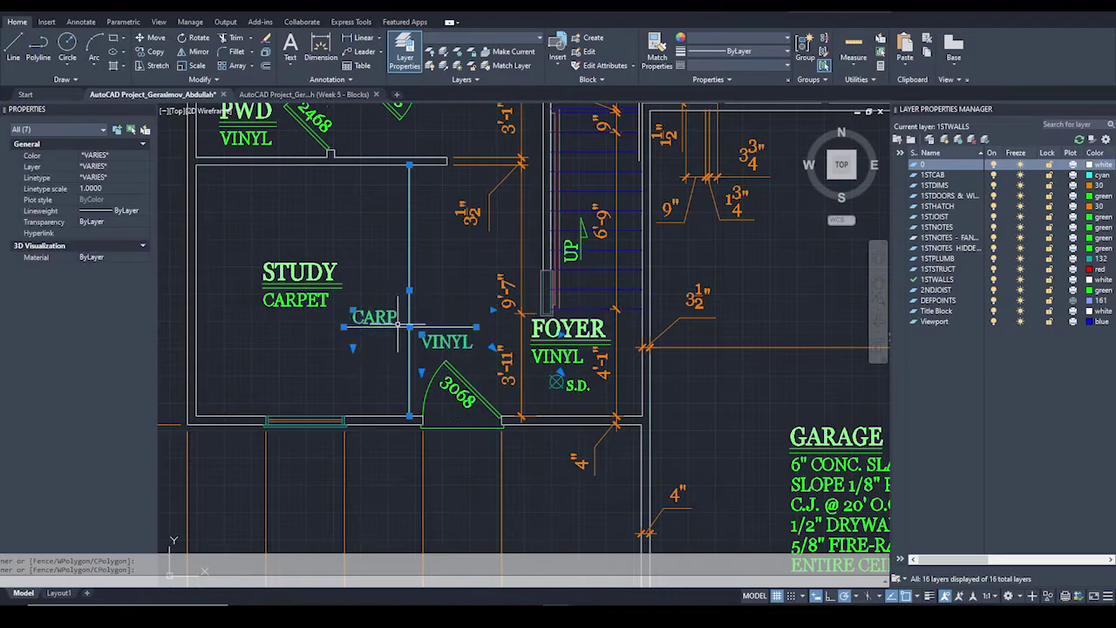
type("m")
key("Return")
left_click(448, 286)
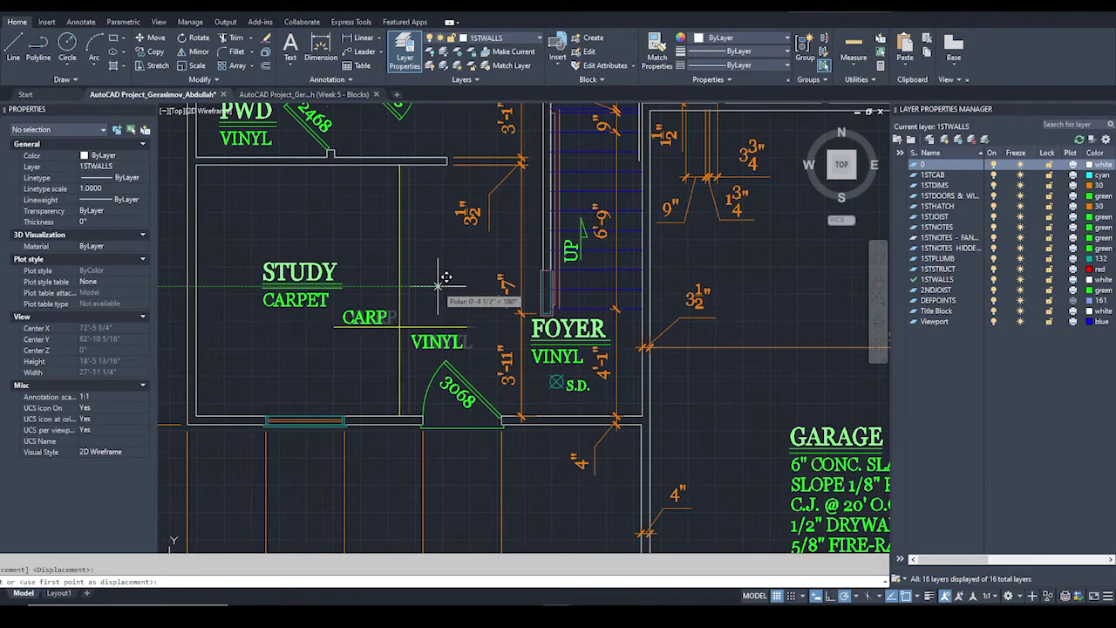
type("6")
key("Return")
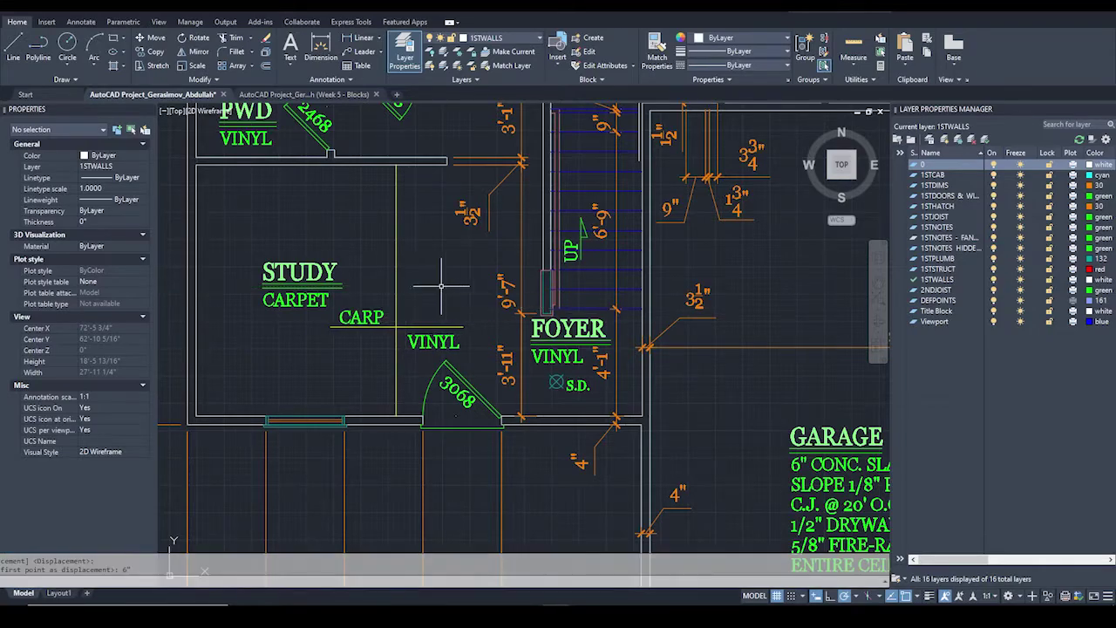
Examine the flooring transition markers from the study up to the great room and the labels around the linen closet.
middle_click_drag(428, 288, 426, 314)
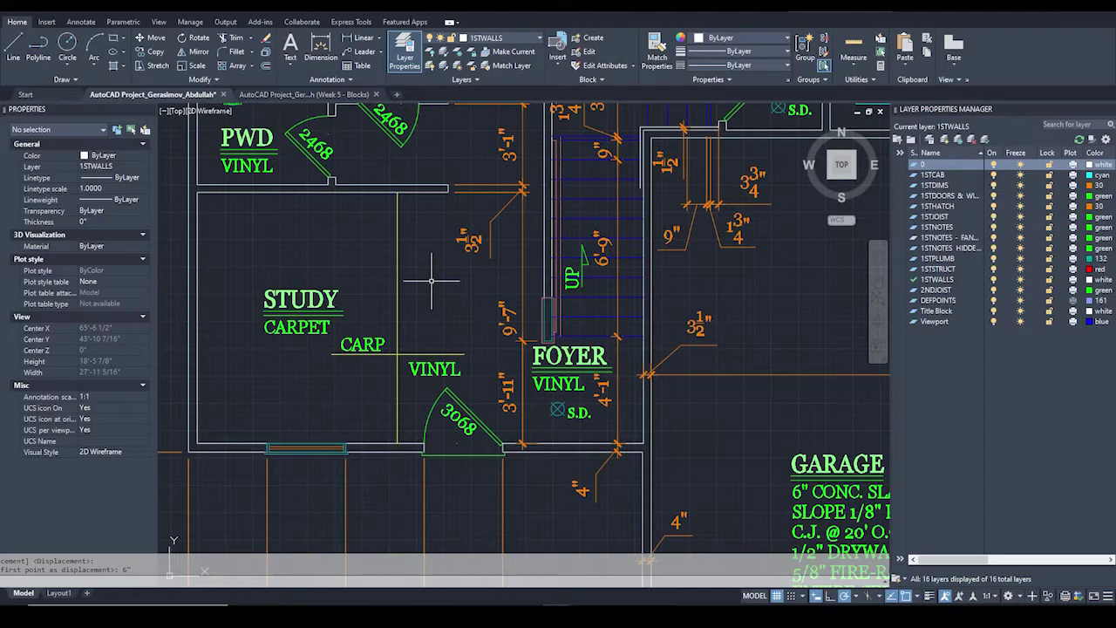
middle_click_drag(439, 241, 430, 341)
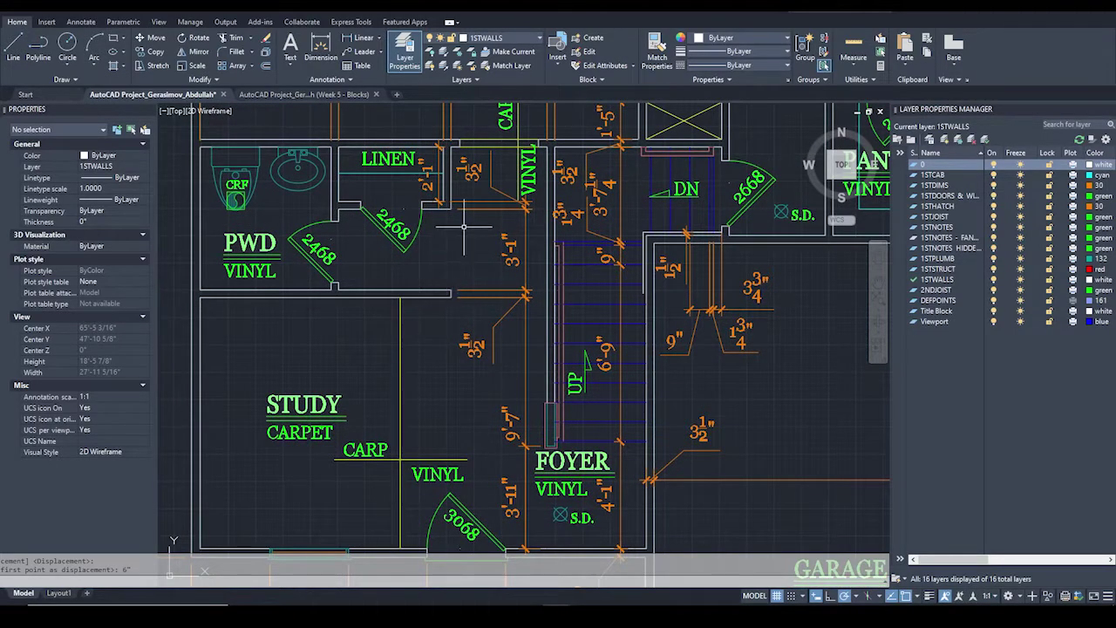
middle_click_drag(464, 227, 431, 311)
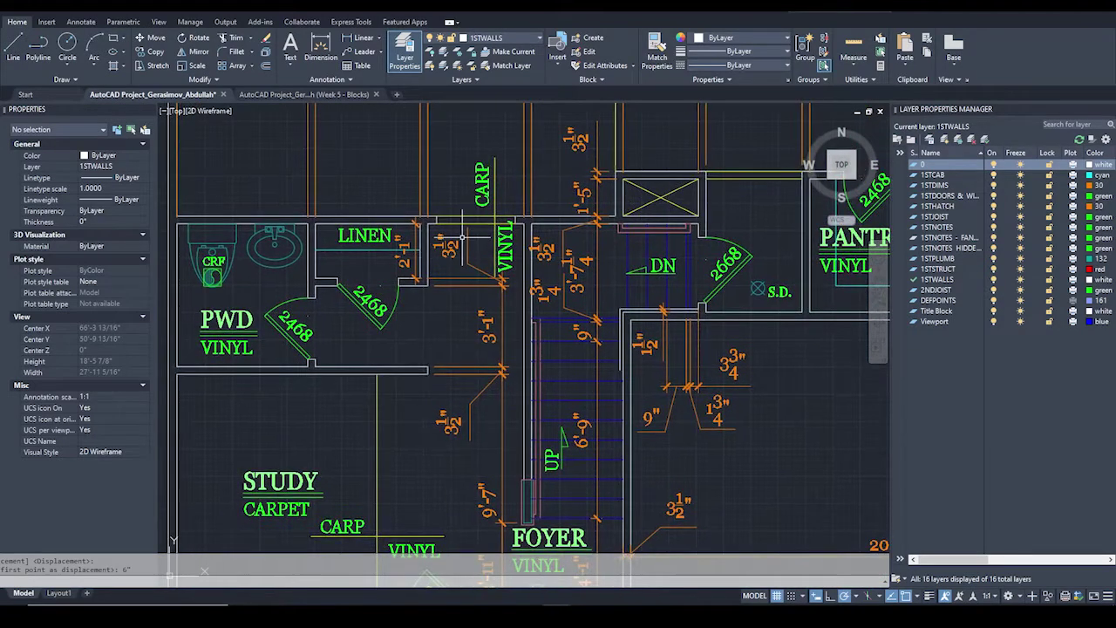
middle_click_drag(500, 140, 485, 317)
scroll(486, 317, "down", 3)
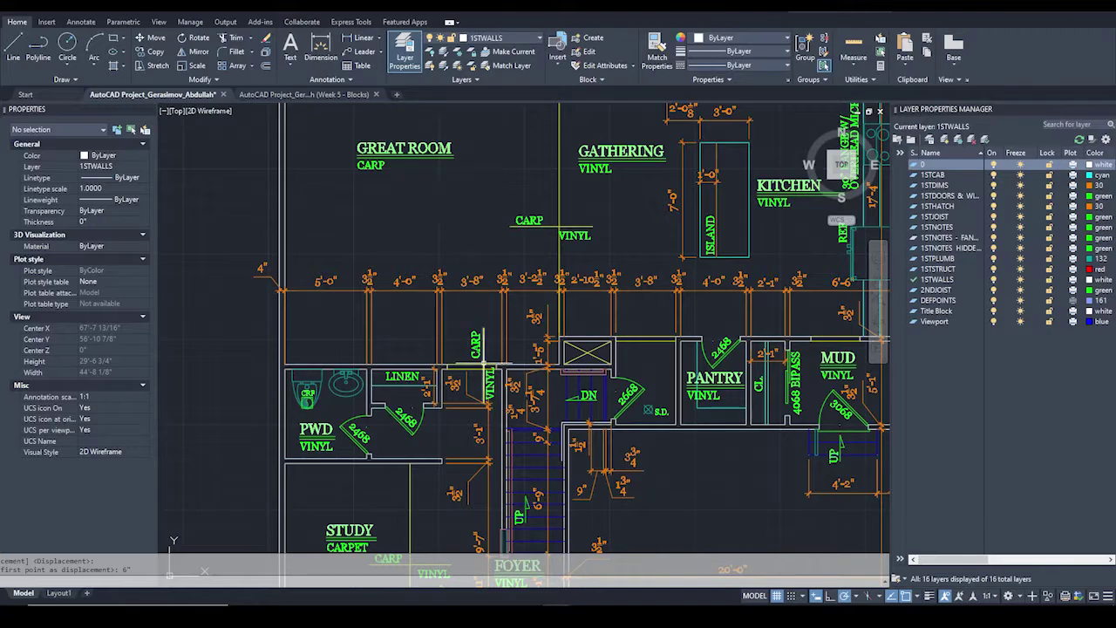
scroll(488, 361, "up", 4)
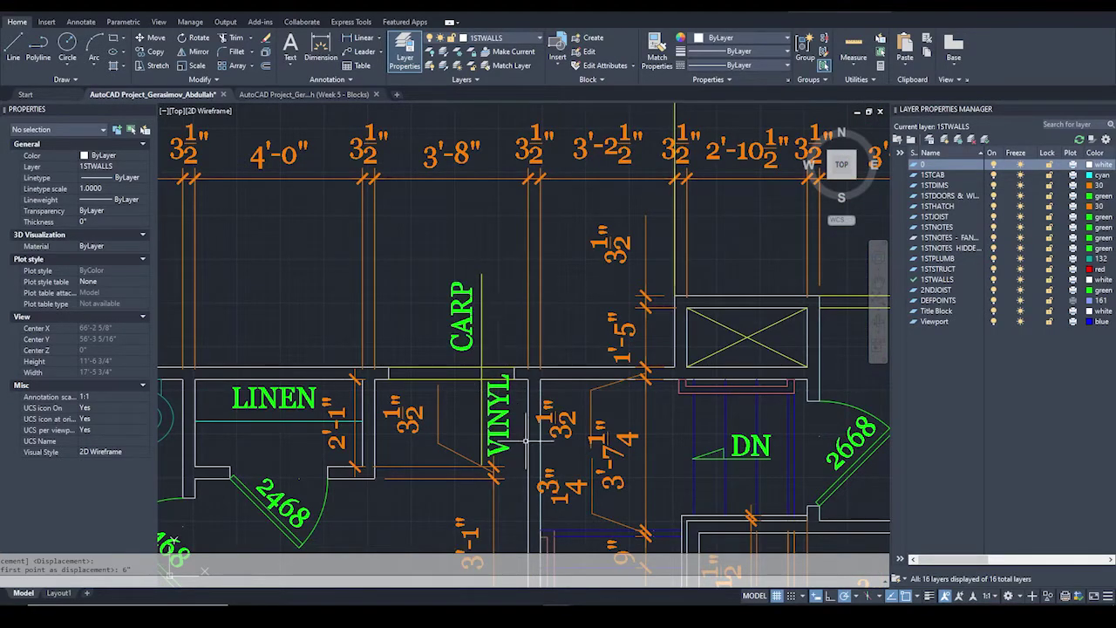
scroll(510, 345, "down", 2)
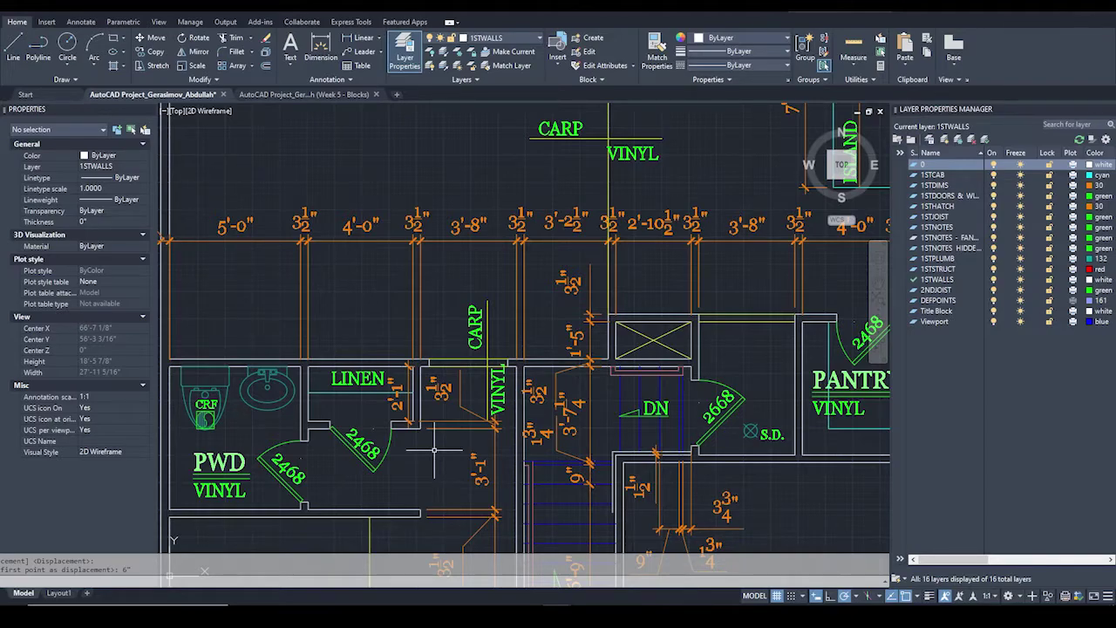
scroll(382, 443, "up", 2)
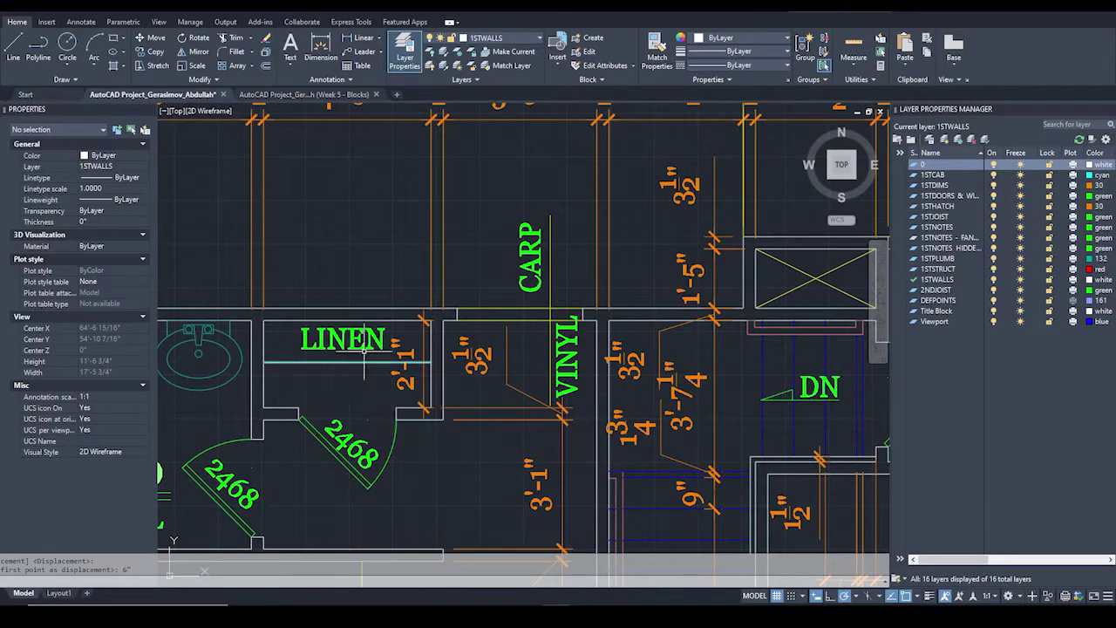
scroll(382, 378, "down", 2)
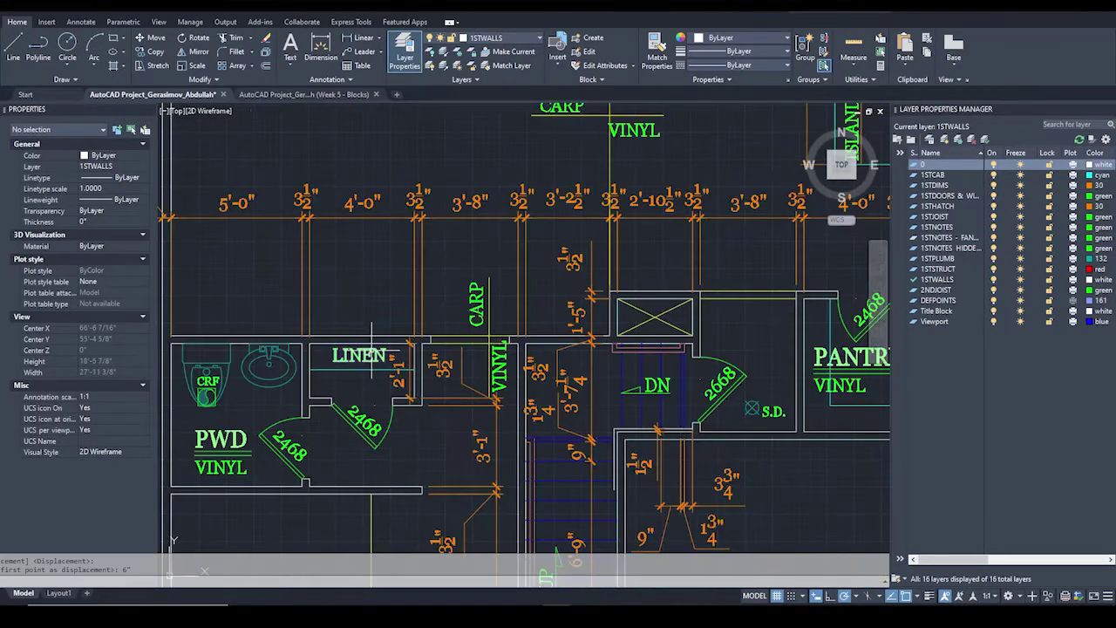
Compare the text properties of the LINEN label and the rotated CARP label by the hall opening.
left_click(358, 355)
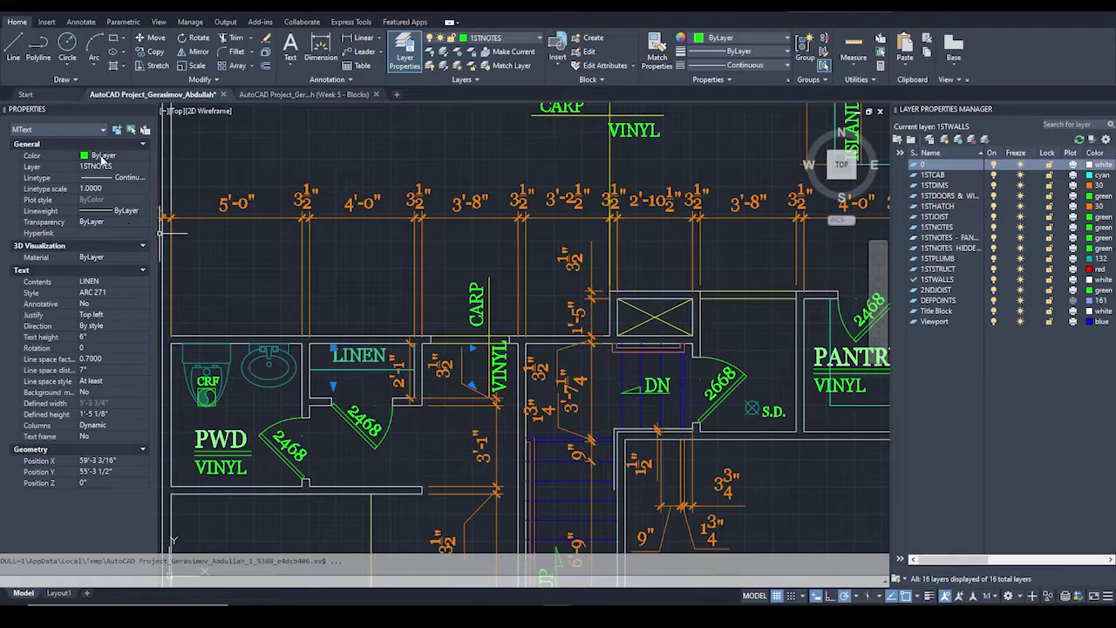
key("Escape")
left_click(474, 299)
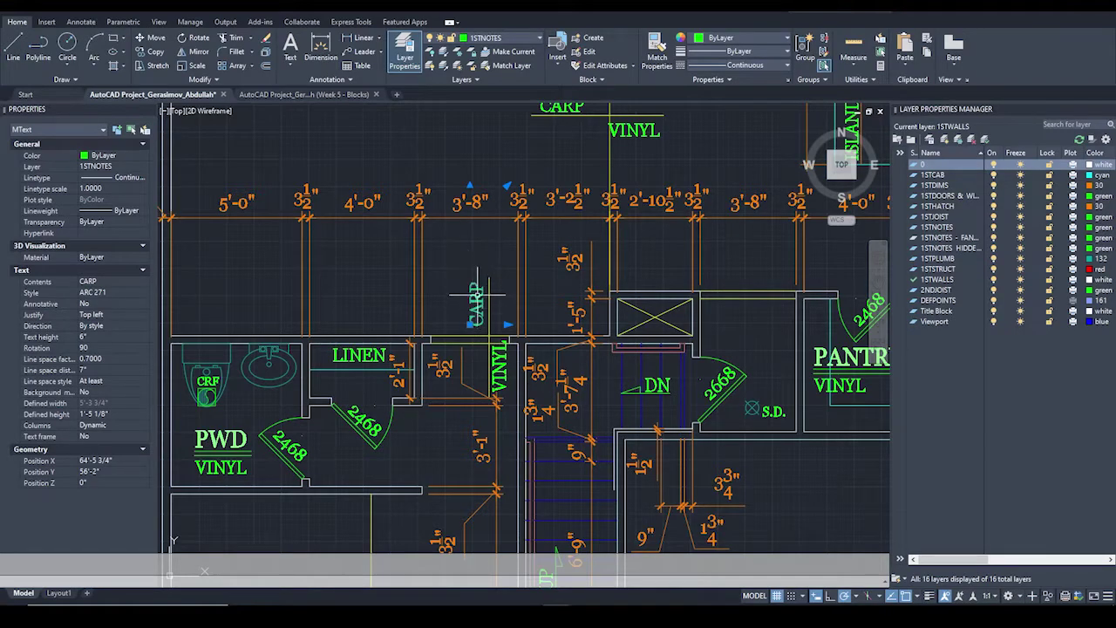
key("Escape")
left_click(354, 349)
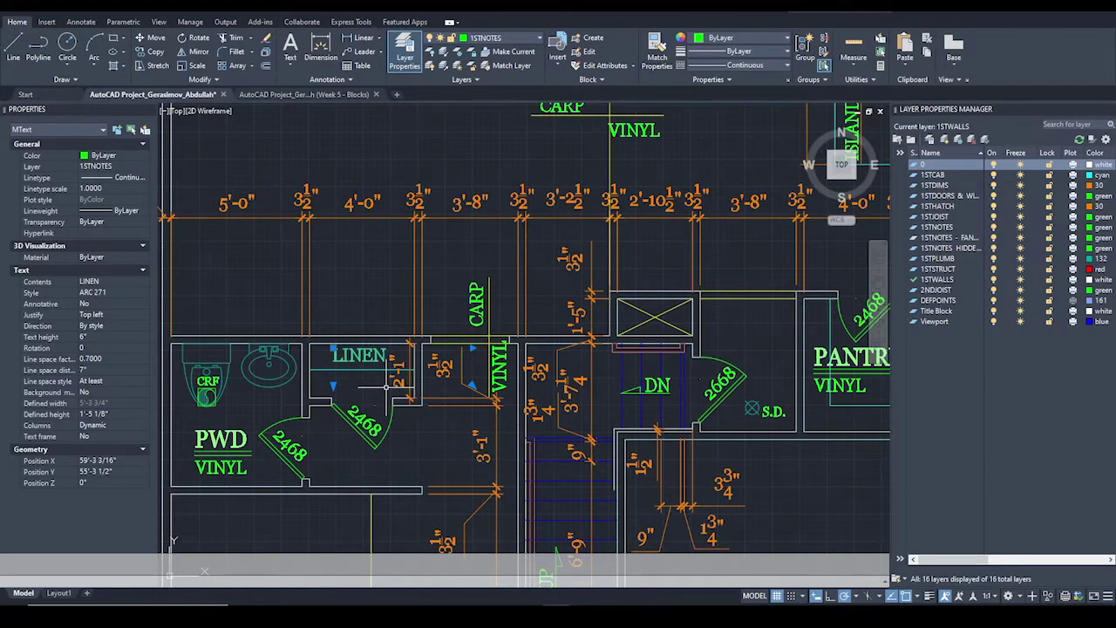
scroll(388, 384, "up", 2)
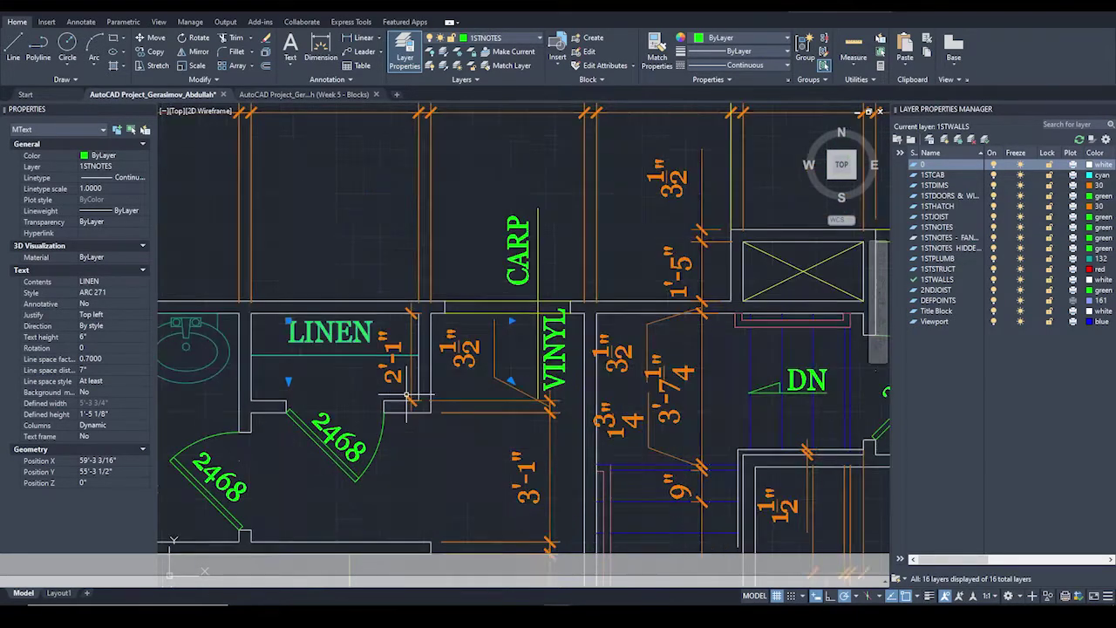
middle_click_drag(386, 369, 406, 377)
key("Escape")
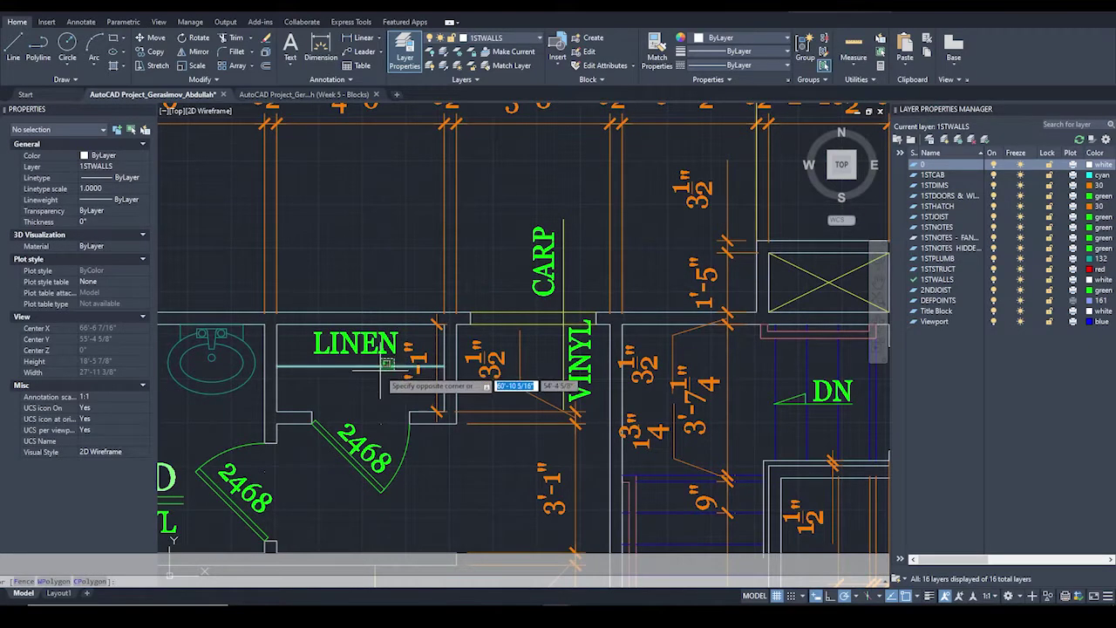
Measure the linen closet's shelf depth from the back wall with a temporary line.
left_click(380, 366)
middle_click_drag(291, 351, 335, 351)
key("Escape")
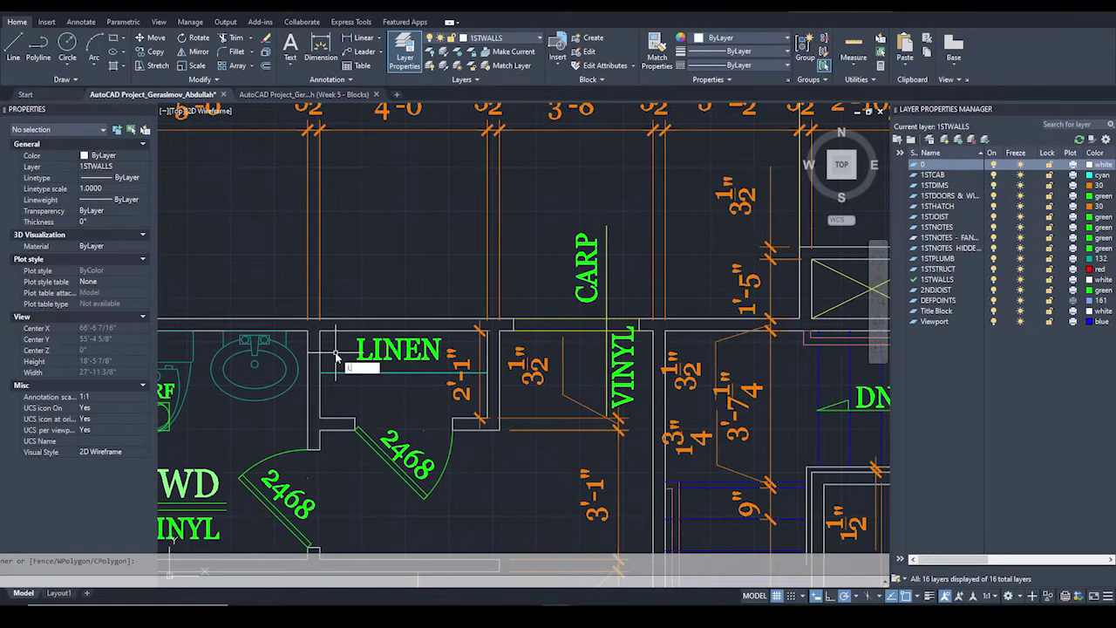
key("Return")
left_click(345, 330)
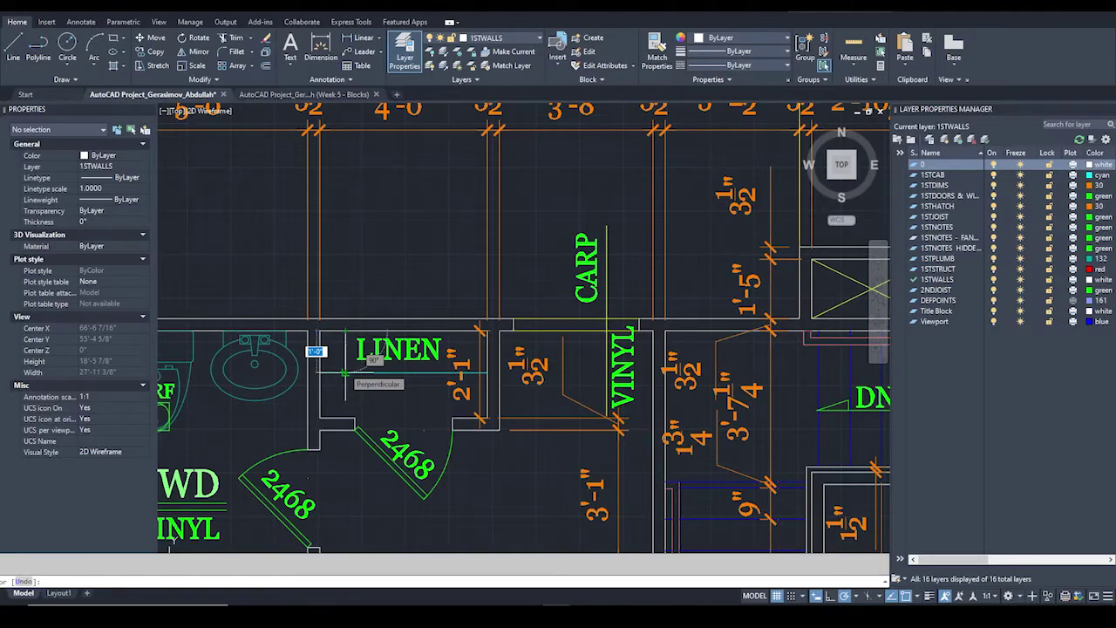
scroll(346, 372, "up", 4)
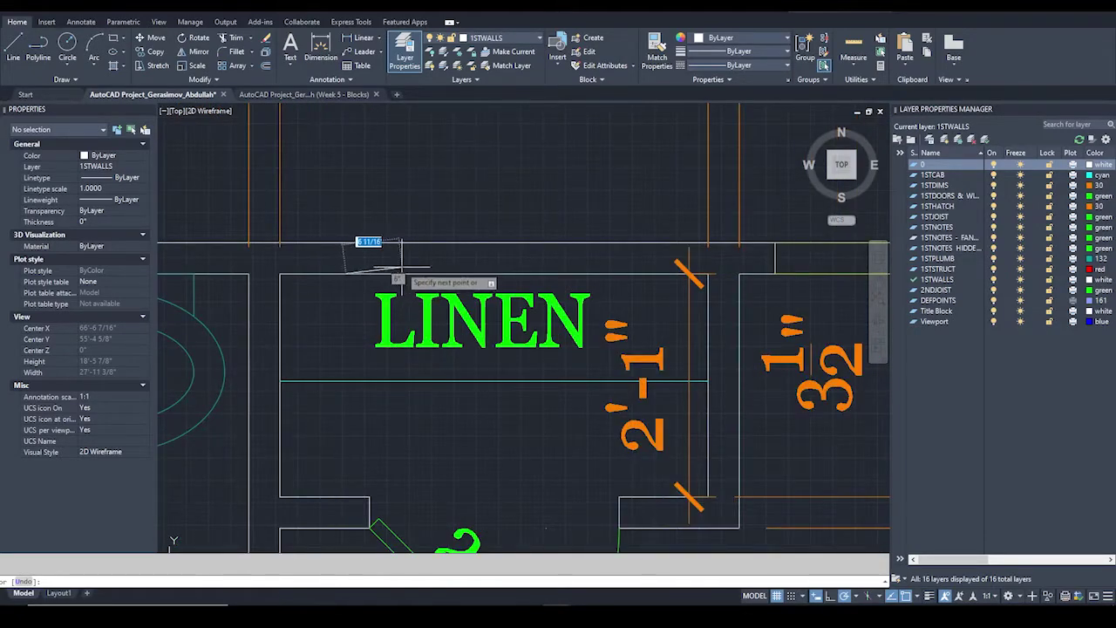
key("Escape")
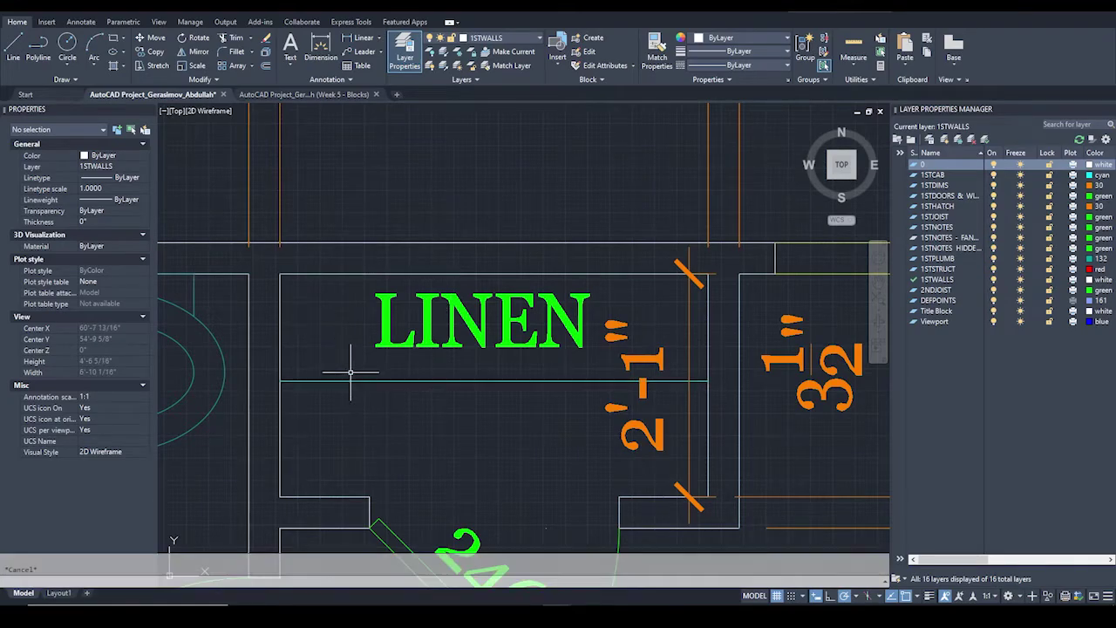
Check the layer and properties of the shelf line in the linen closet.
left_click(356, 368)
left_click(342, 398)
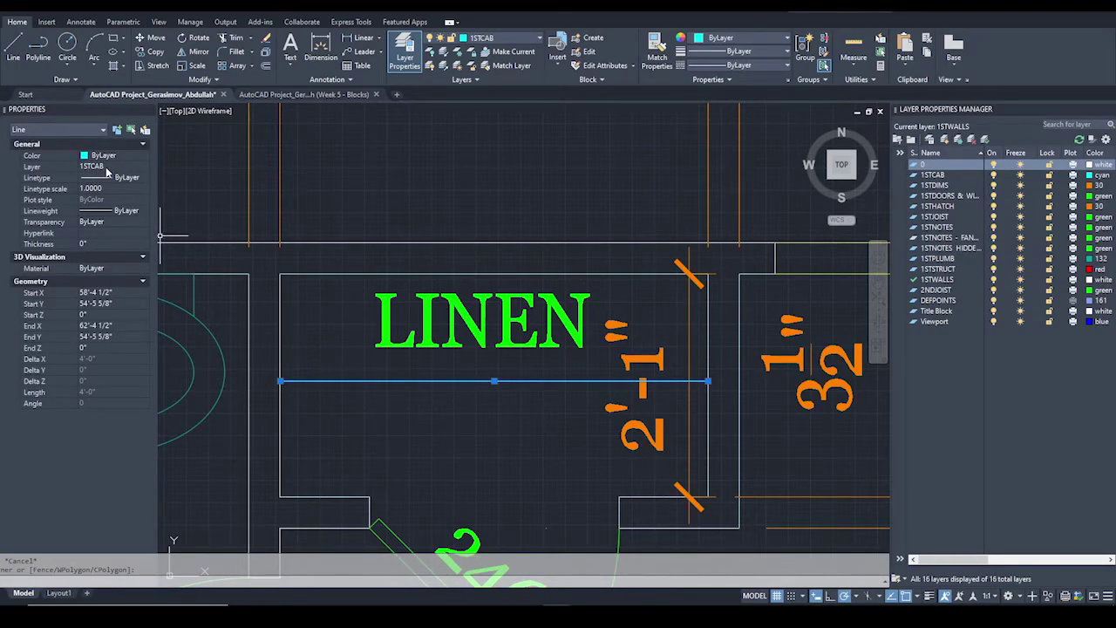
scroll(421, 318, "down", 3)
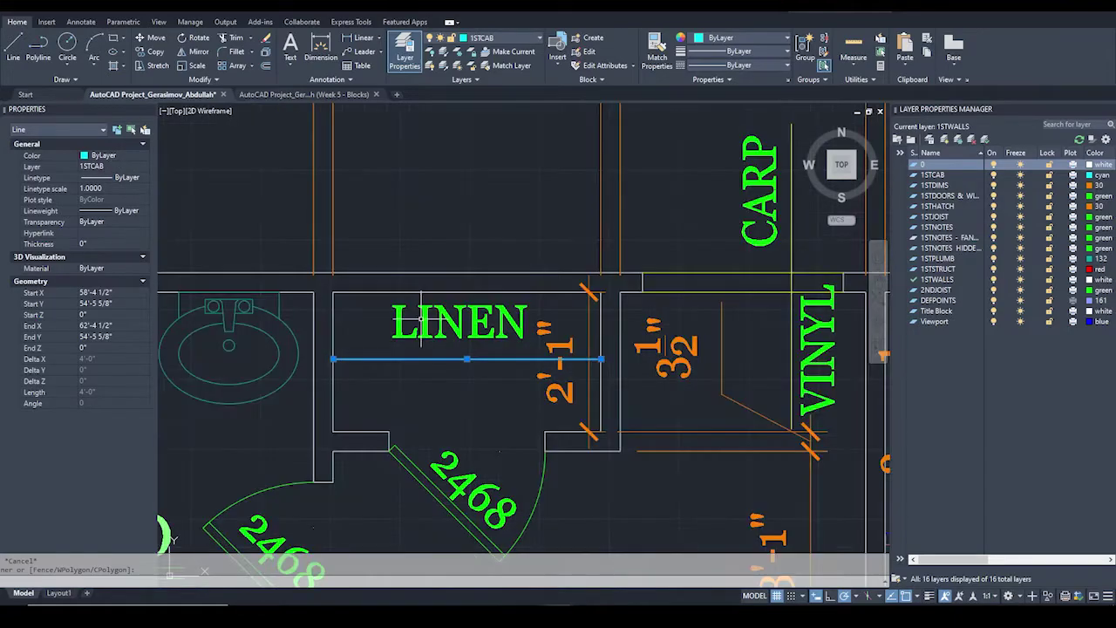
middle_click_drag(514, 381, 485, 381)
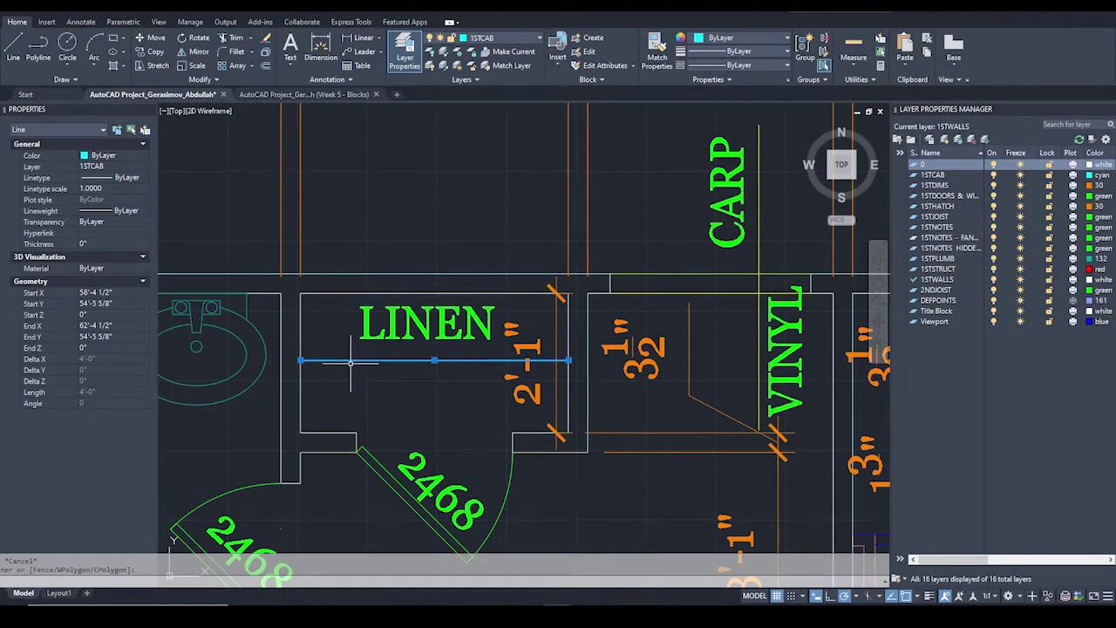
middle_click_drag(530, 383, 493, 370)
key("Escape")
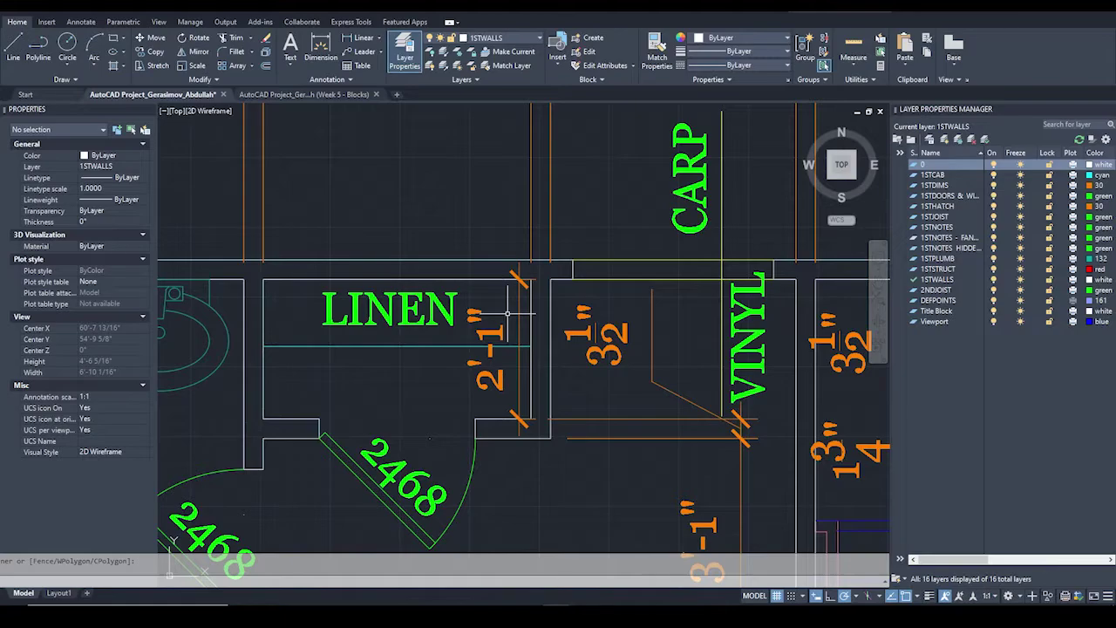
Measure the shelf depth in the mud room closet with a temporary line from the outer shelf line to the pantry-side wall.
scroll(506, 312, "down", 2)
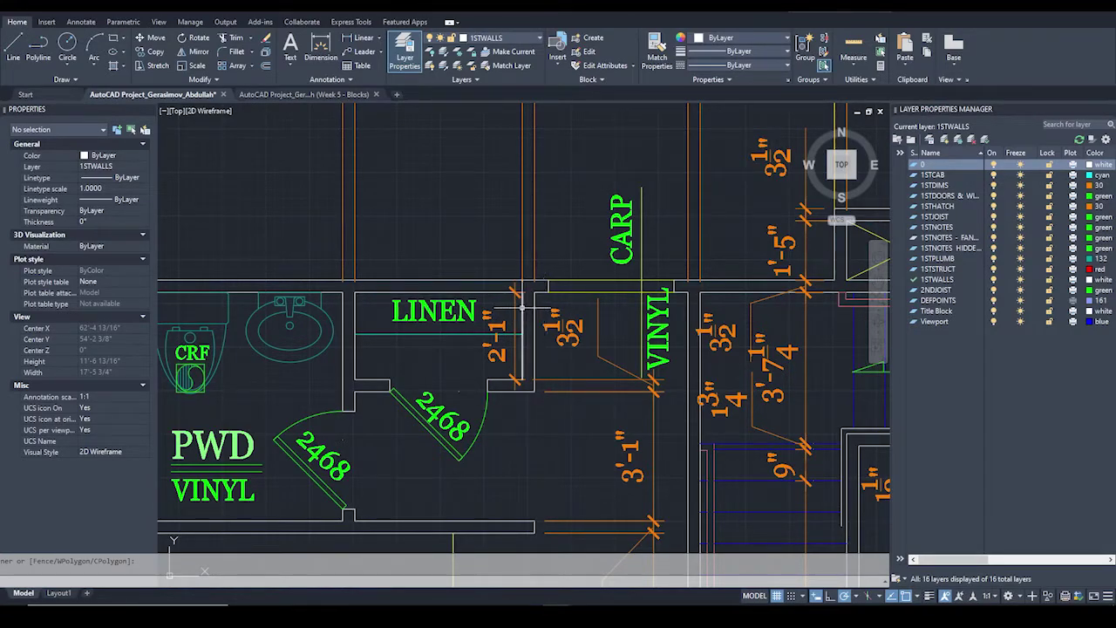
scroll(522, 306, "down", 2)
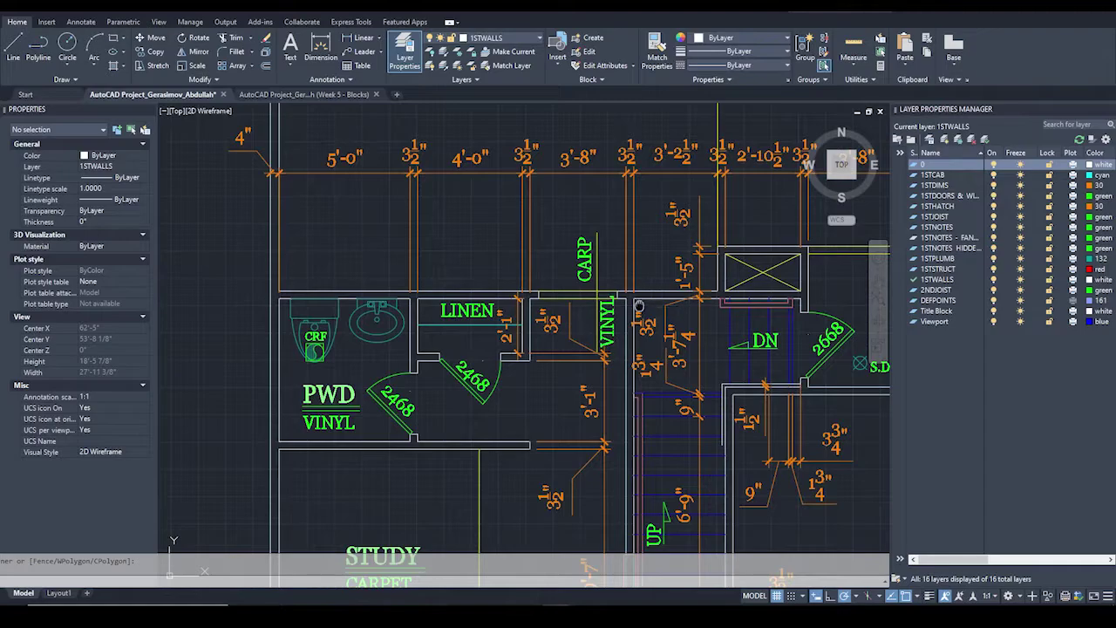
middle_click_drag(621, 284, 335, 400)
scroll(335, 399, "up", 1)
scroll(598, 241, "down", 5)
scroll(458, 382, "up", 9)
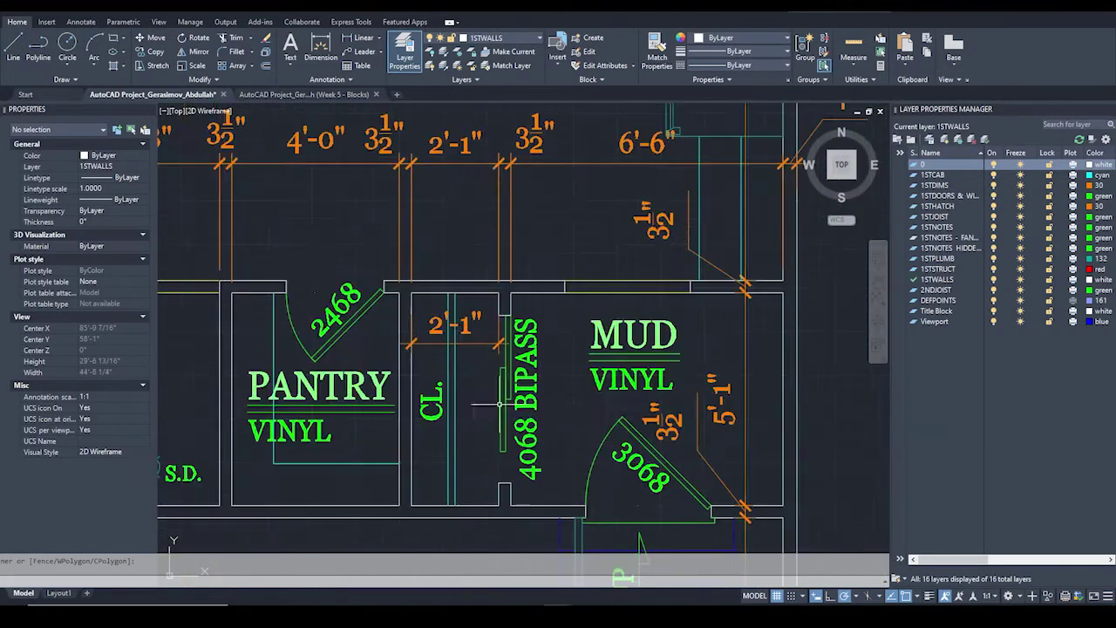
middle_click_drag(436, 347, 495, 276)
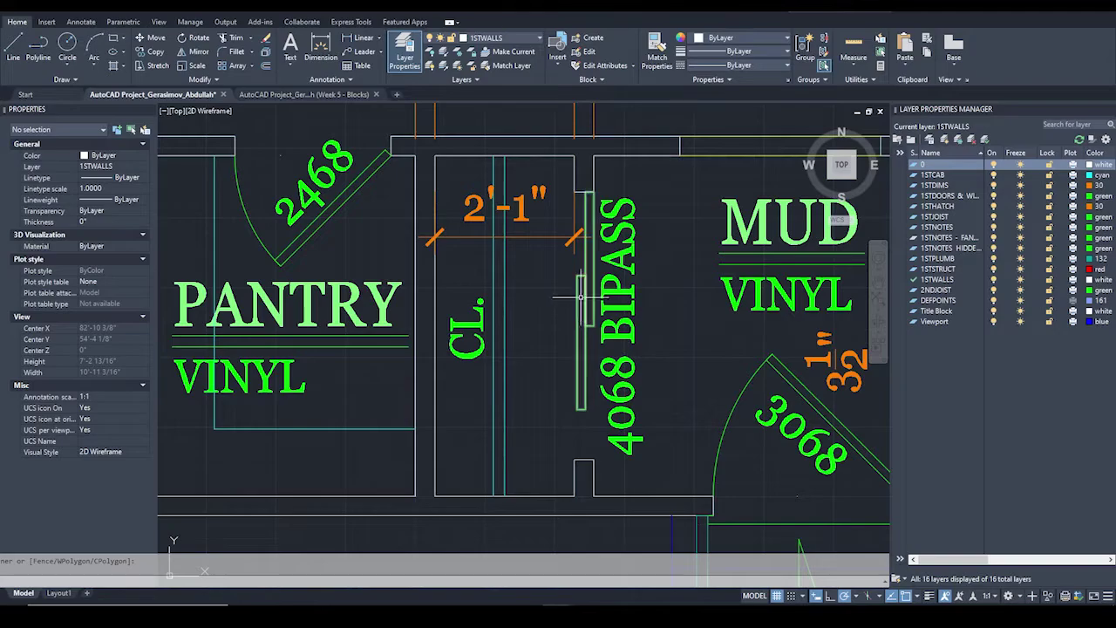
key("l")
key("Return")
left_click(504, 264)
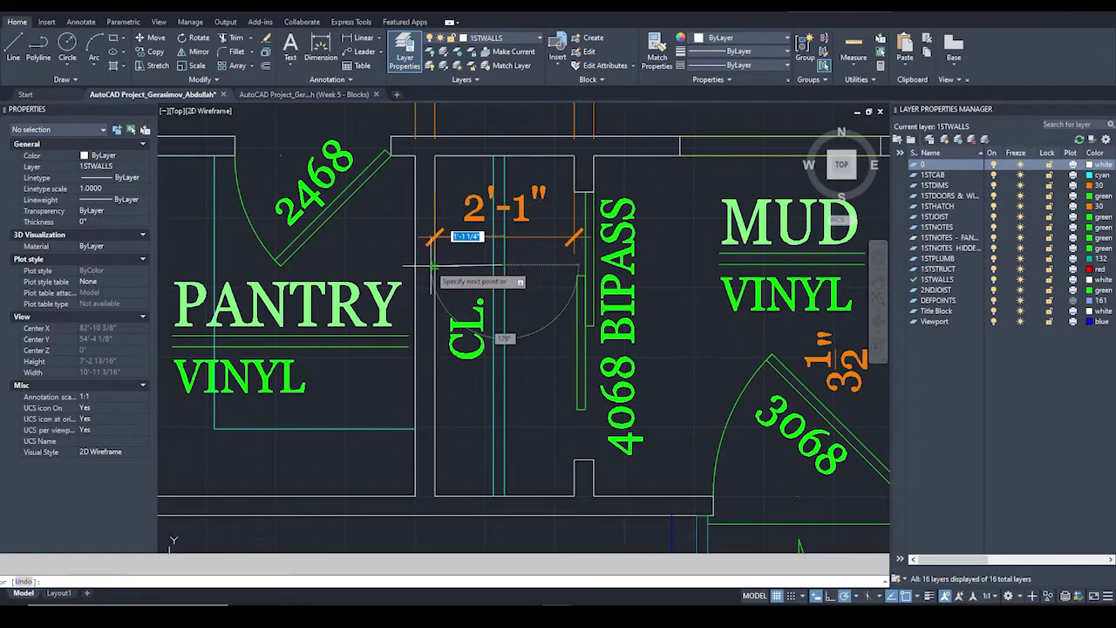
scroll(433, 265, "up", 4)
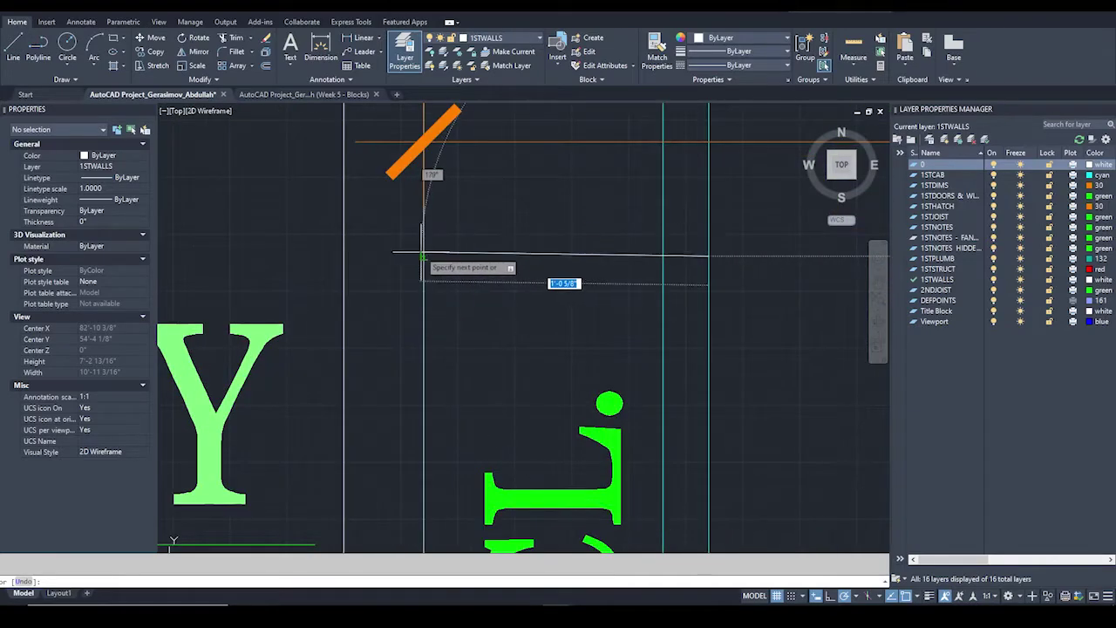
scroll(423, 257, "down", 1)
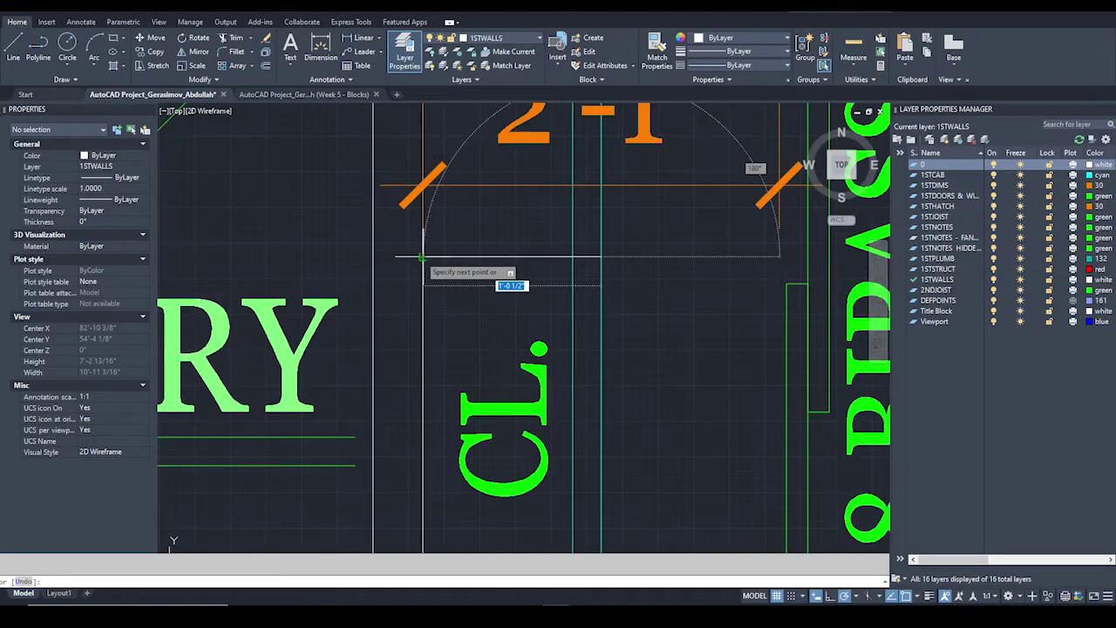
scroll(421, 257, "down", 2)
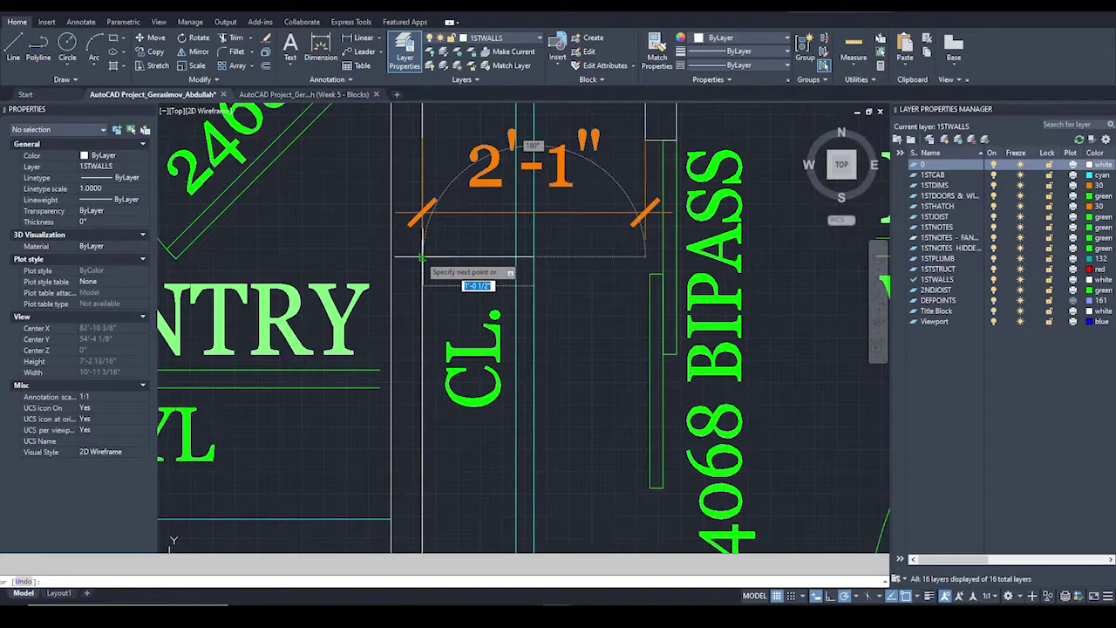
key("Escape")
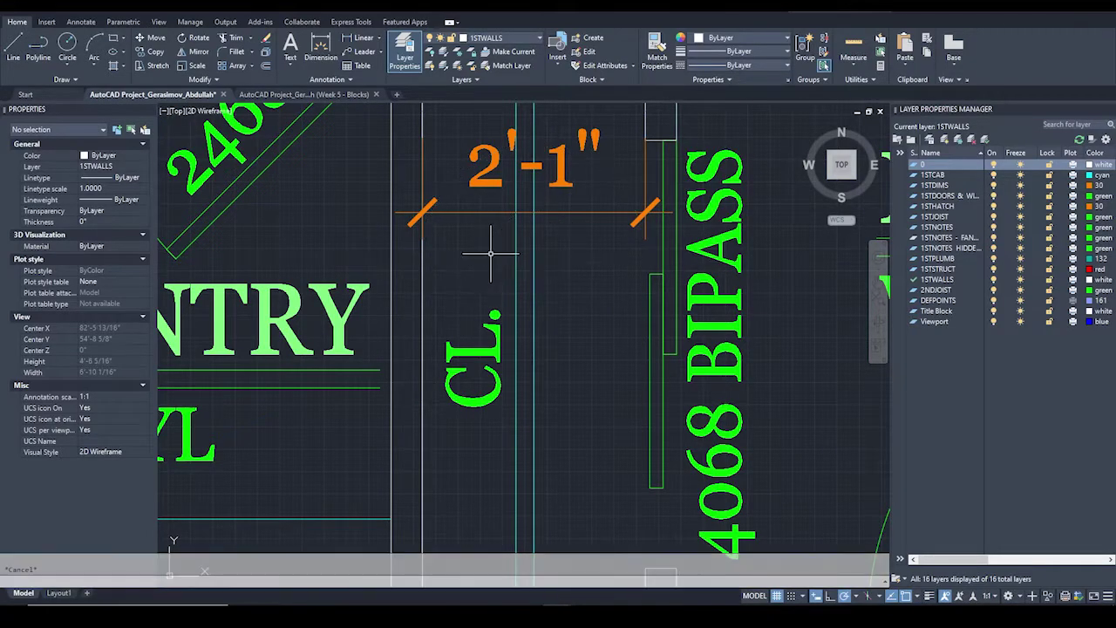
Measure the gap between the two closet lines in the mud room closet with a temporary line.
left_click(526, 243)
key("Escape")
left_click(523, 246)
left_click(512, 250)
key("Escape")
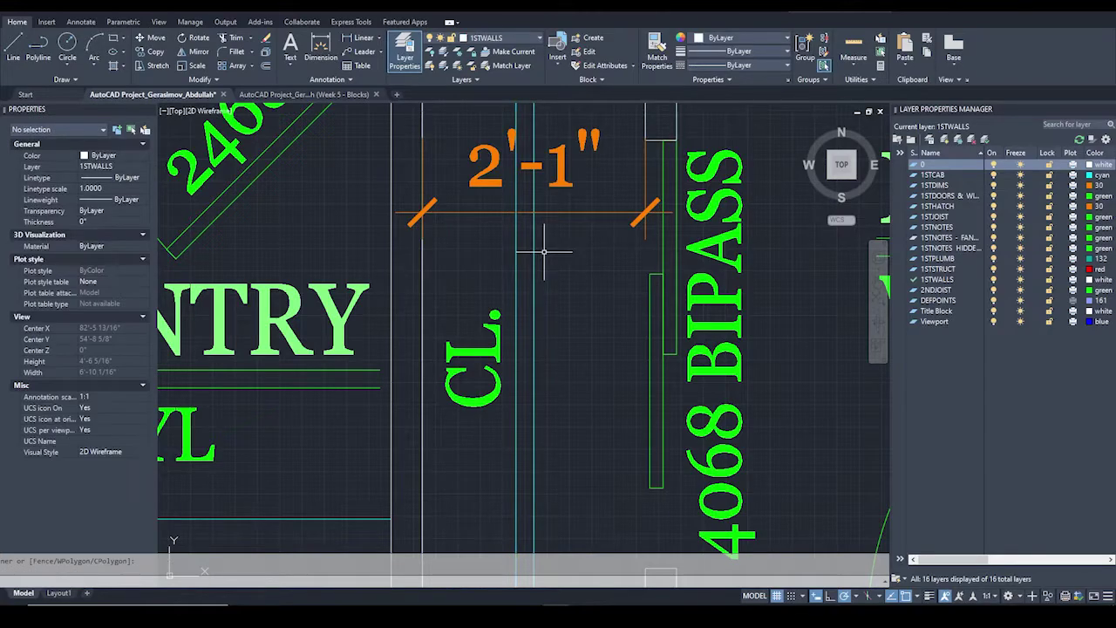
key("Return")
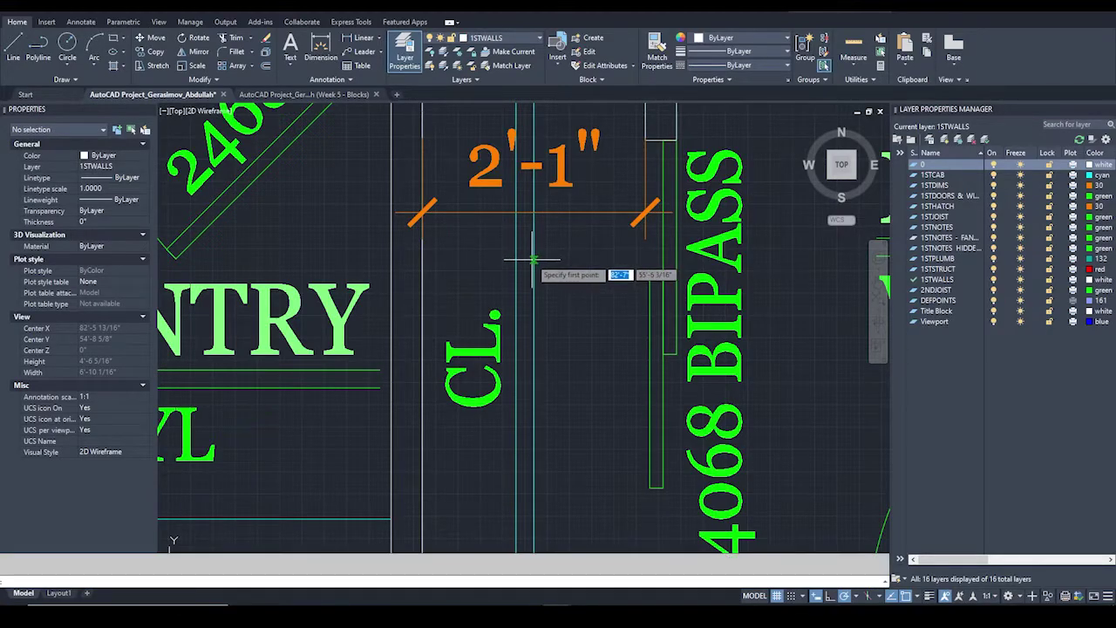
left_click(533, 259)
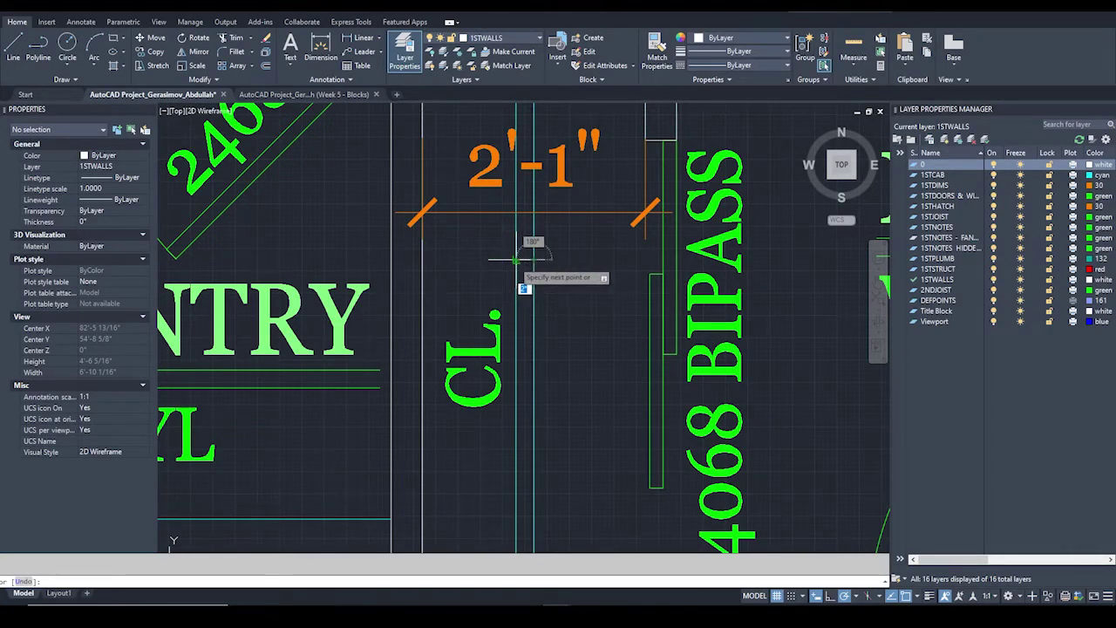
key("Escape")
Check the layer and linetype of the dashed line beside the CL. label in the mud room closet.
middle_click_drag(513, 252, 507, 295)
left_click(518, 276)
left_click(506, 284)
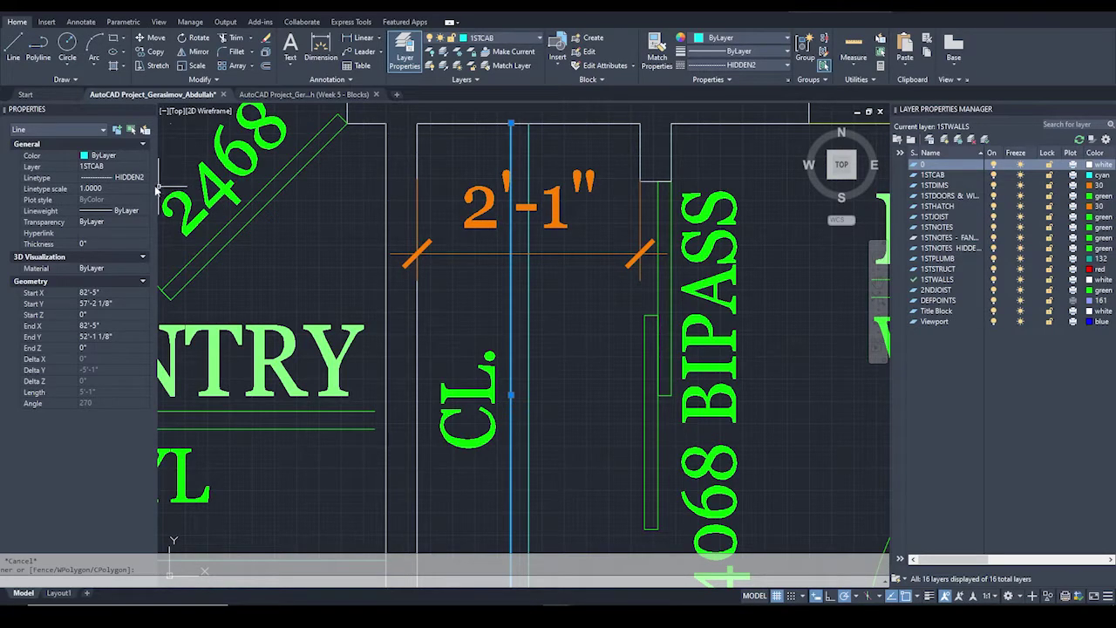
key("Escape")
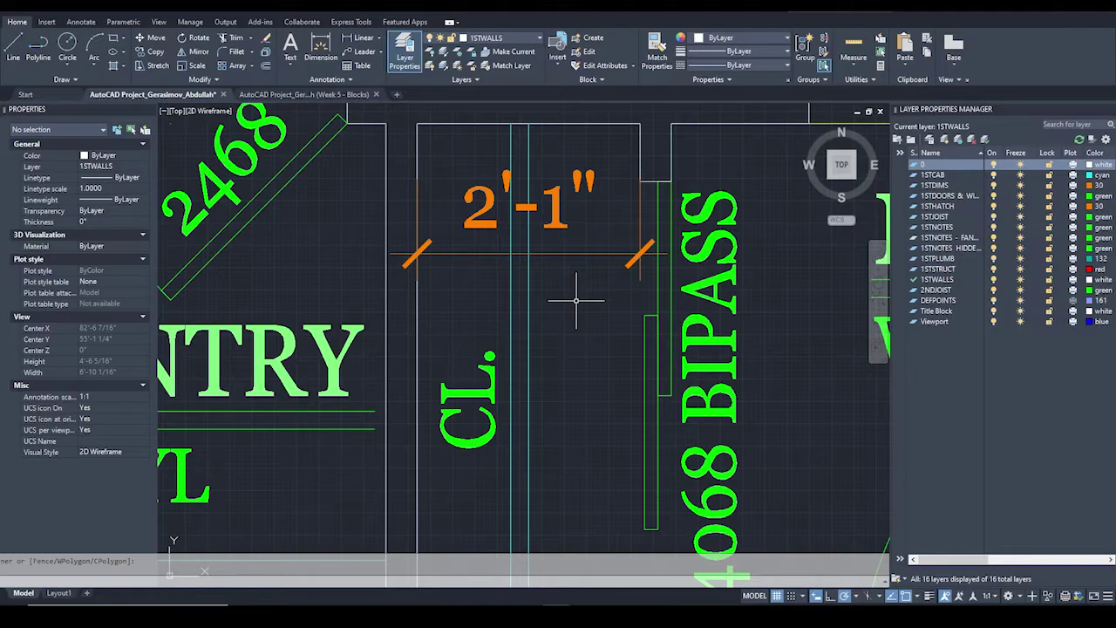
Regenerate the whole drawing with REGENALL and check how the closet's hidden line displays at different zoom levels.
type("REGEN")
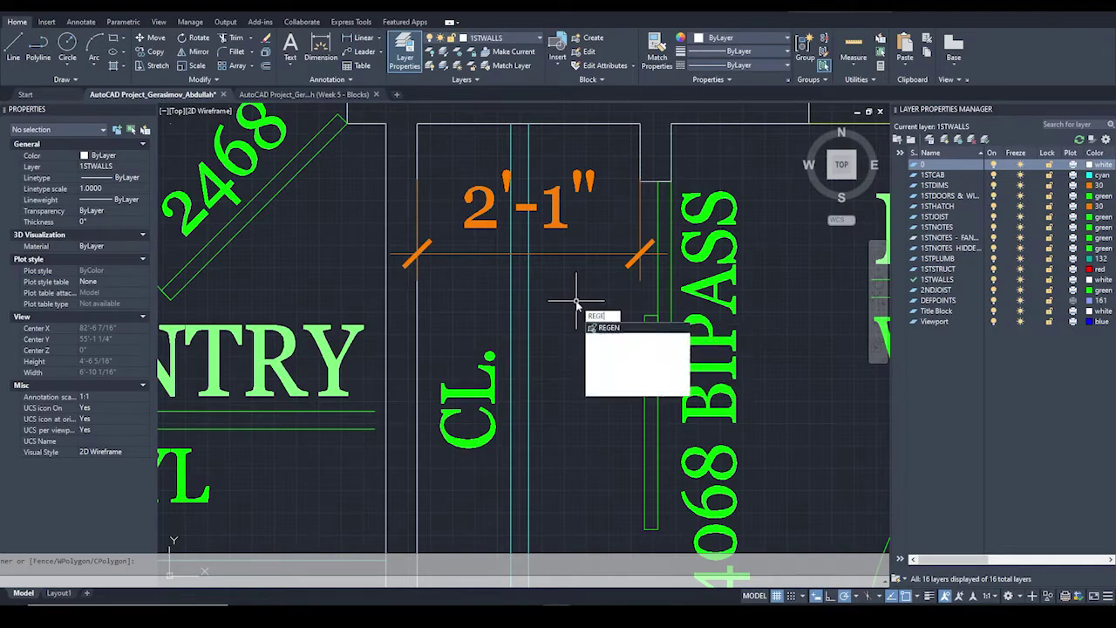
type("ALL")
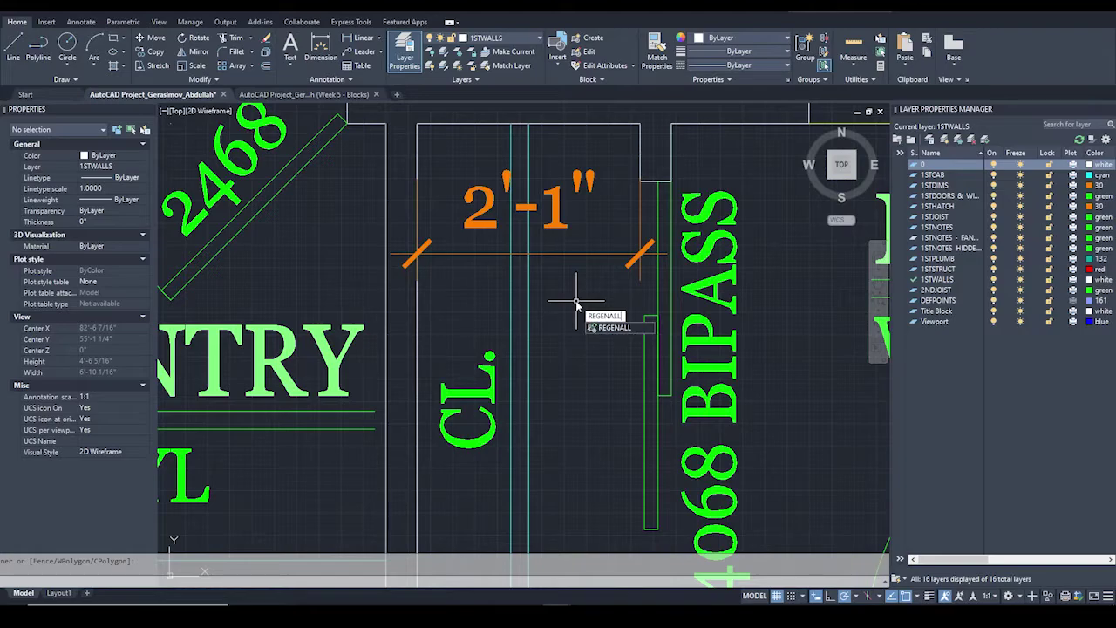
key("Return")
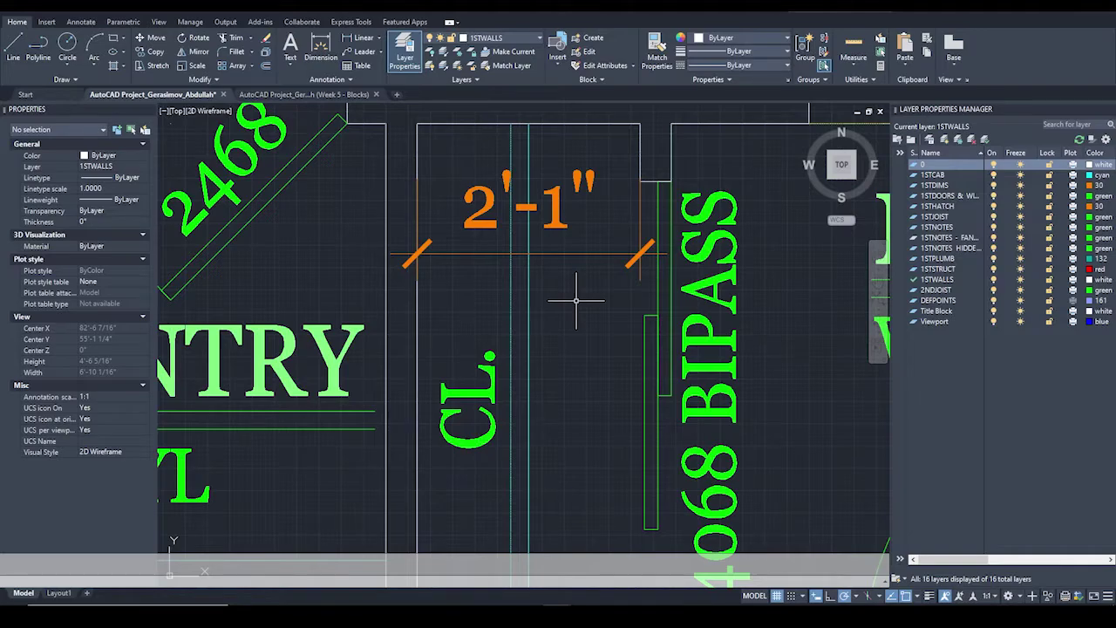
scroll(575, 301, "down", 5)
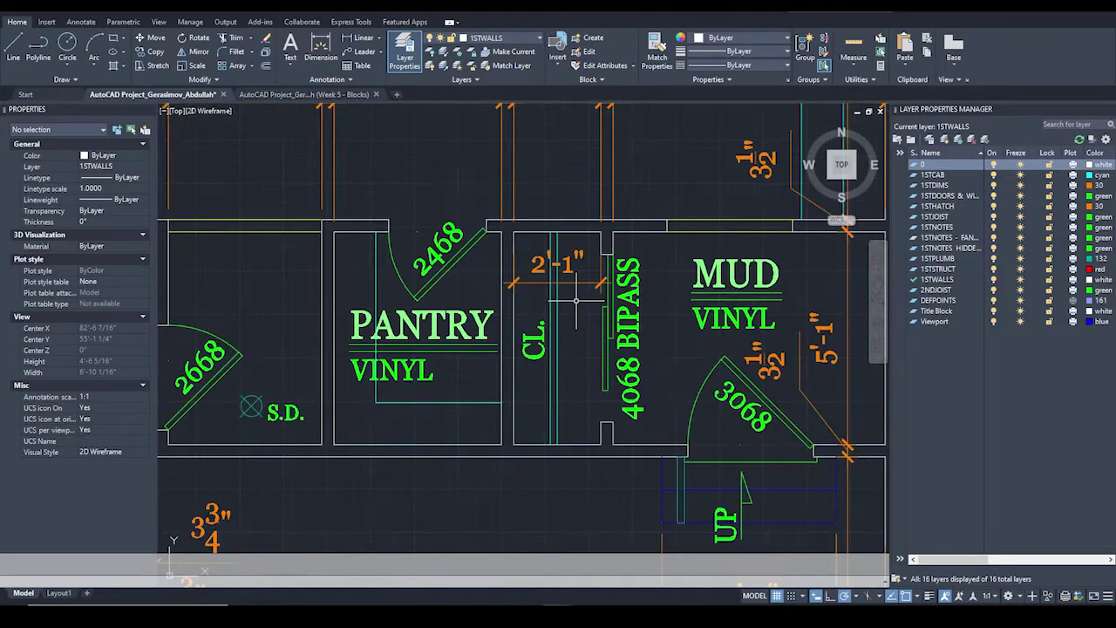
scroll(530, 259, "up", 2)
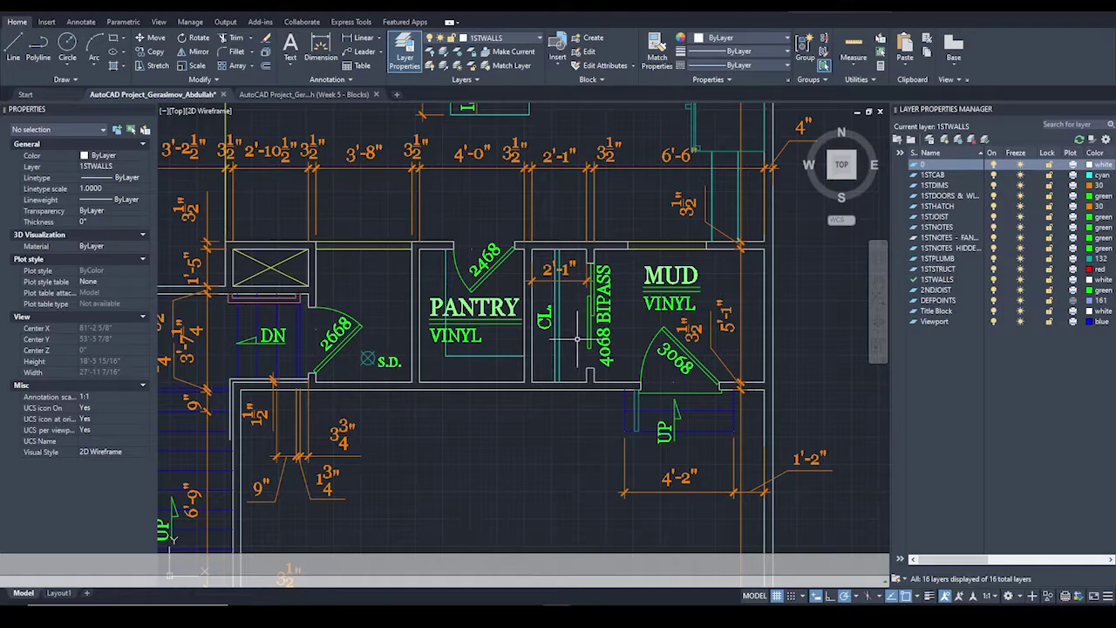
scroll(572, 317, "up", 6)
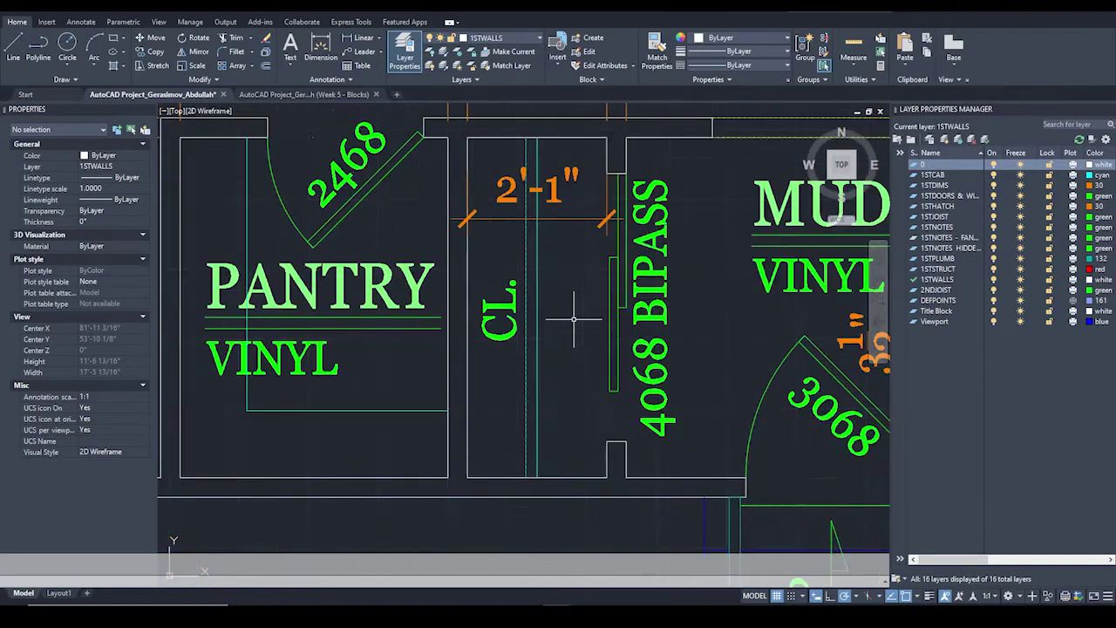
scroll(565, 346, "down", 2)
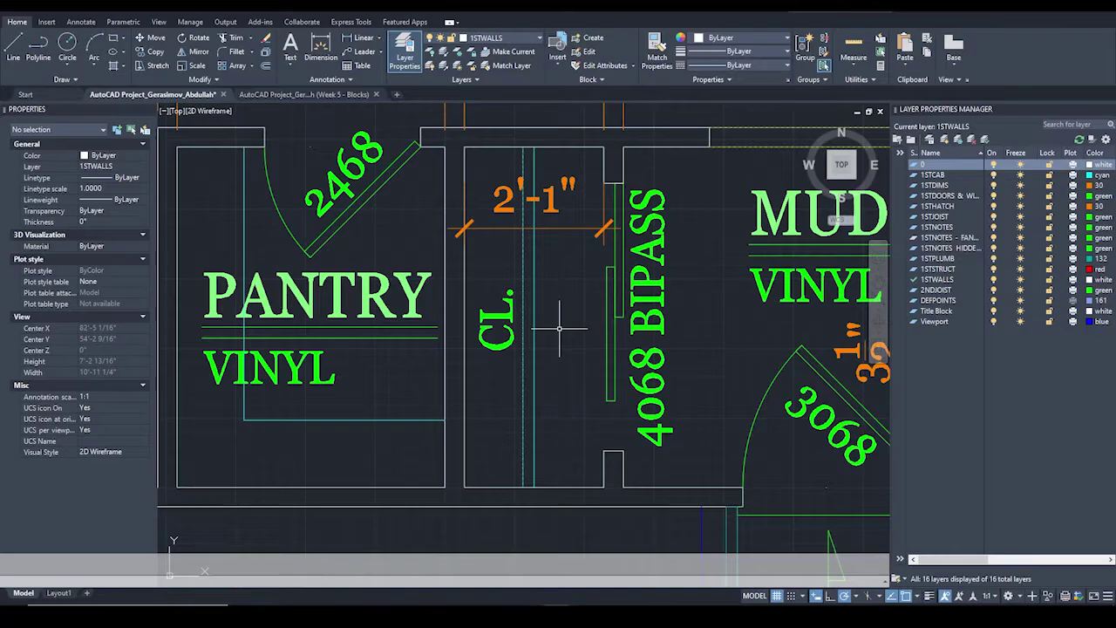
type("REGEN")
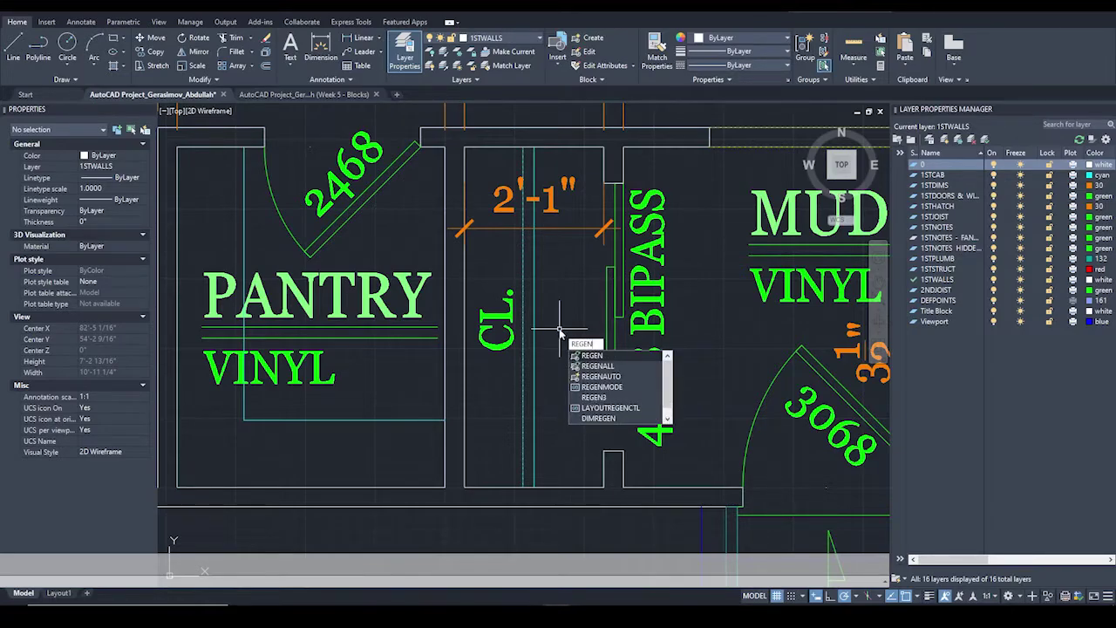
left_click(591, 367)
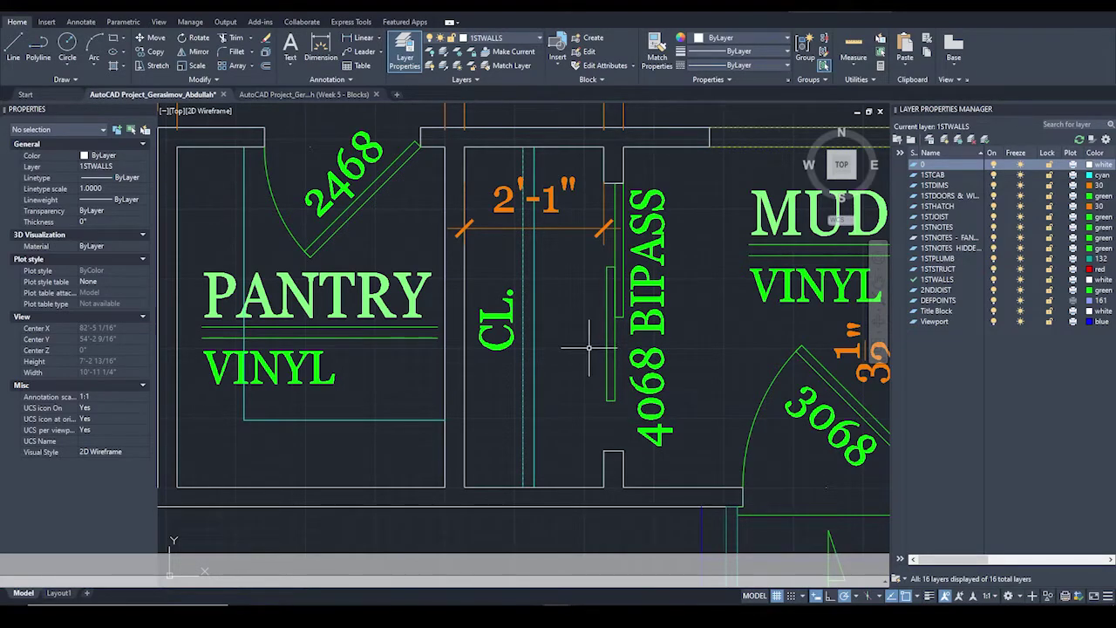
scroll(511, 283, "down", 2)
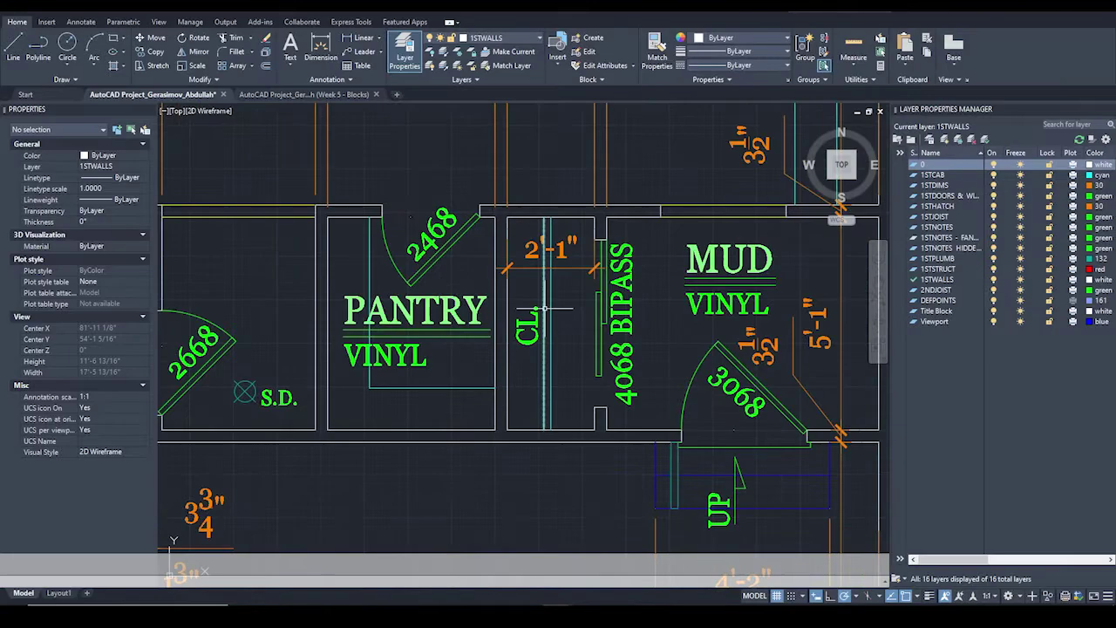
scroll(531, 324, "up", 2)
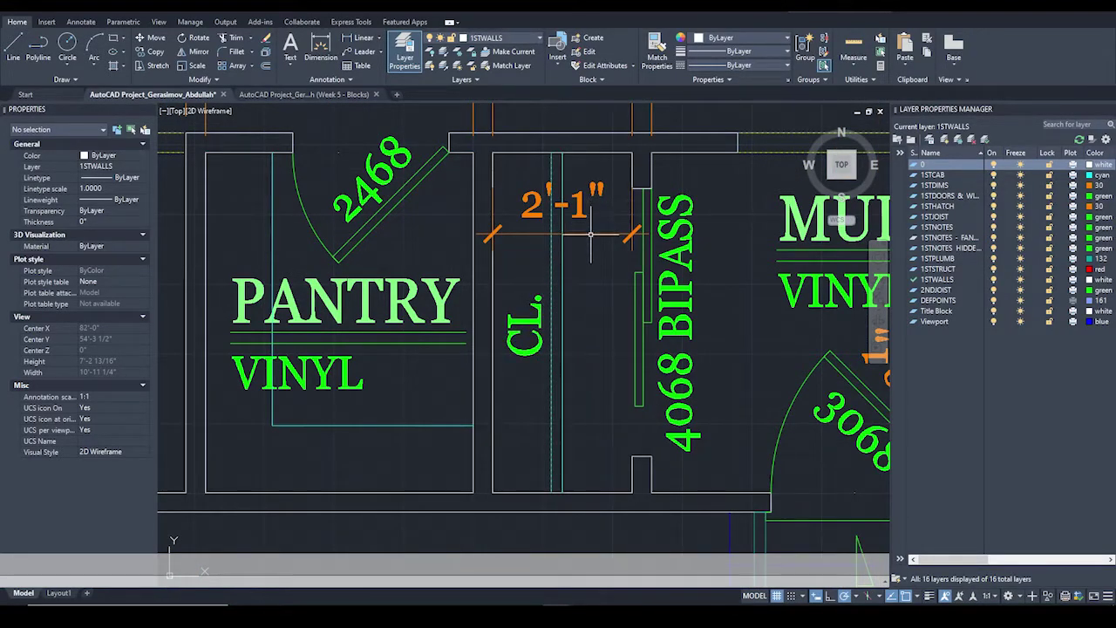
scroll(591, 234, "down", 2)
scroll(545, 259, "down", 2)
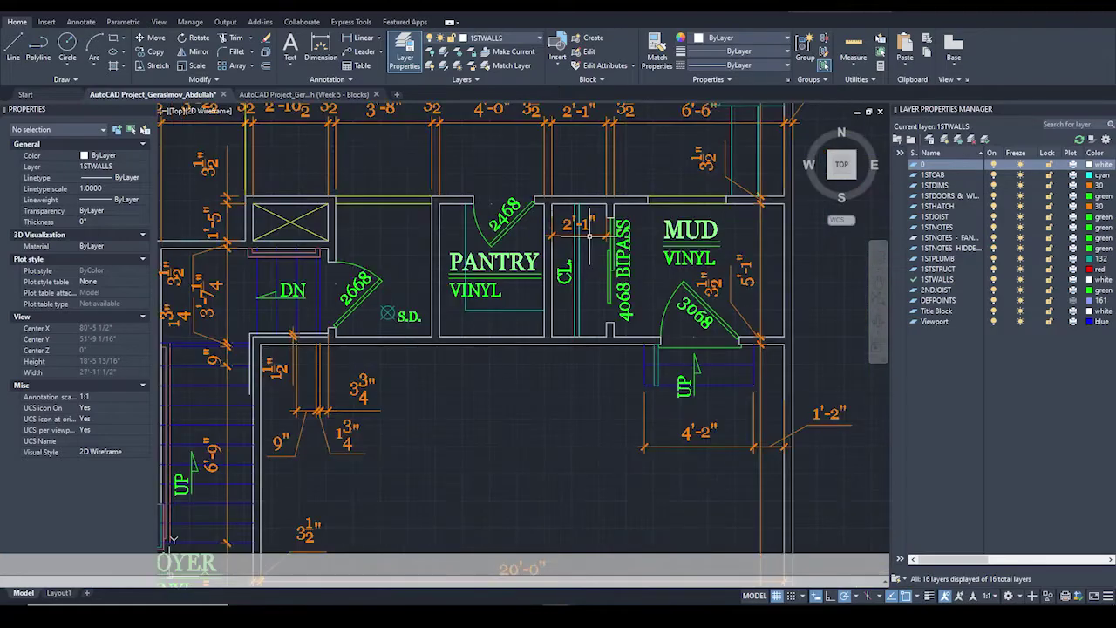
Check the properties of the vertical pantry shelf line and measure its depth from the adjacent wall with a temporary line.
scroll(483, 253, "up", 3)
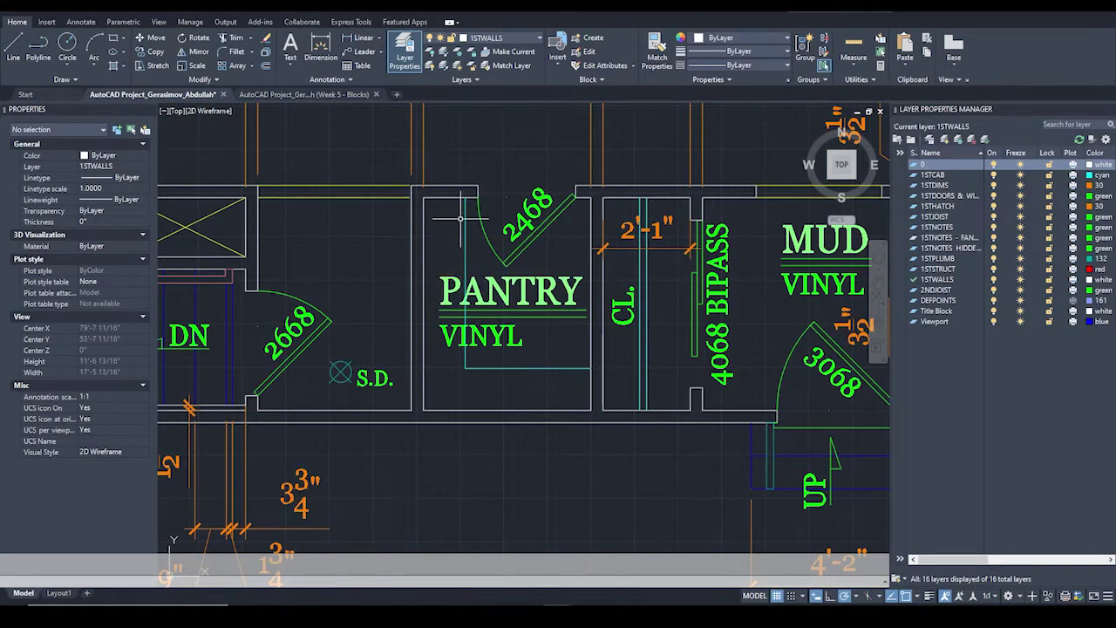
scroll(464, 219, "up", 3)
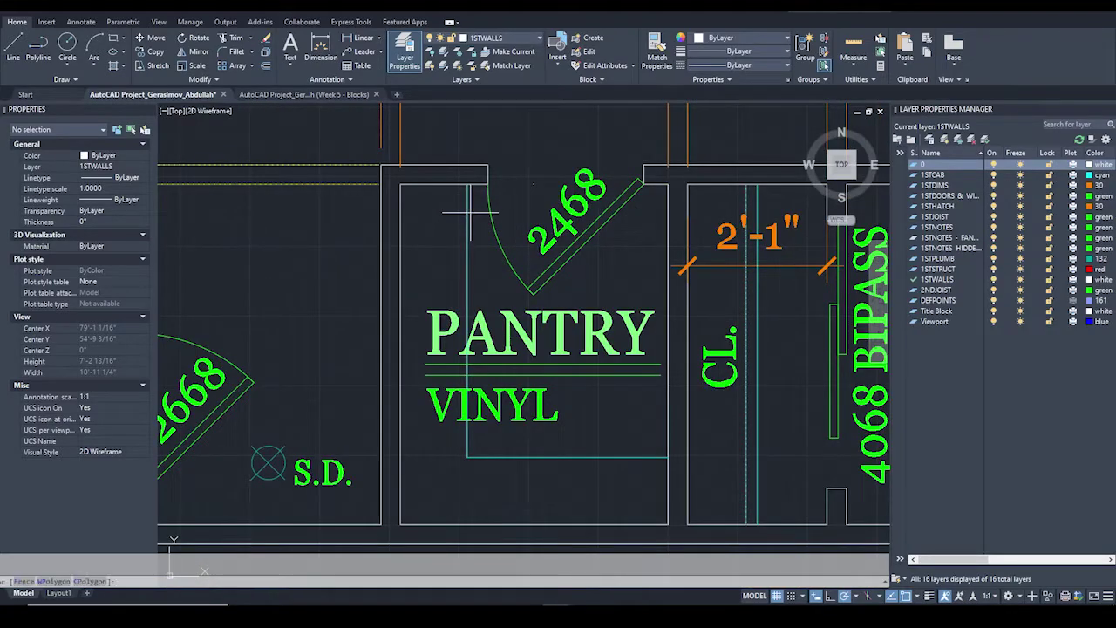
left_click(468, 216)
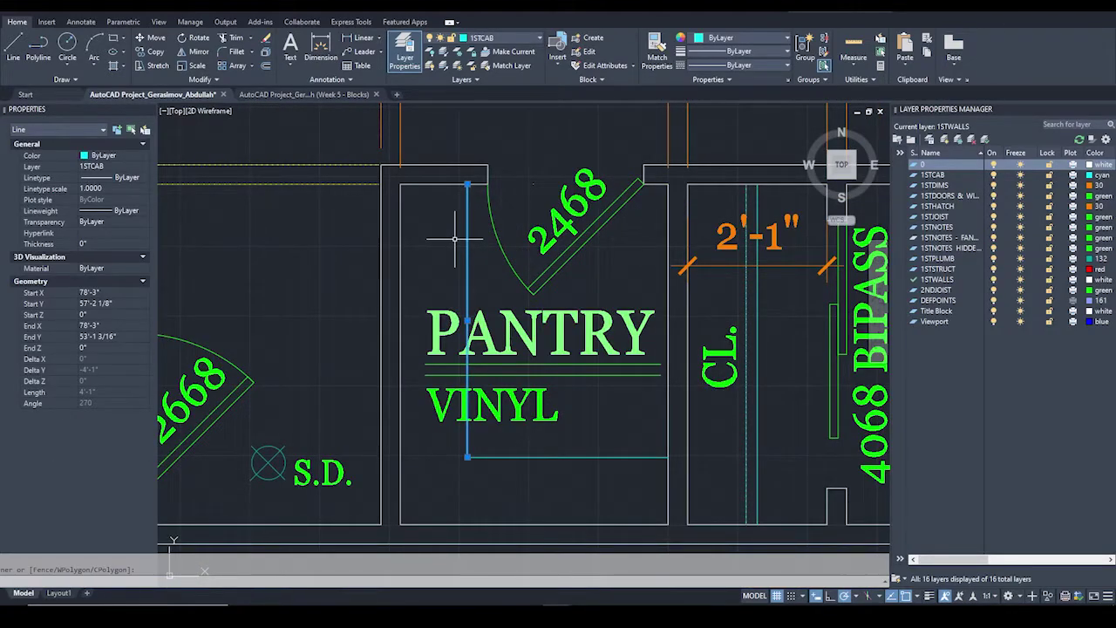
key("Escape")
type("l")
key("Return")
left_click(400, 249)
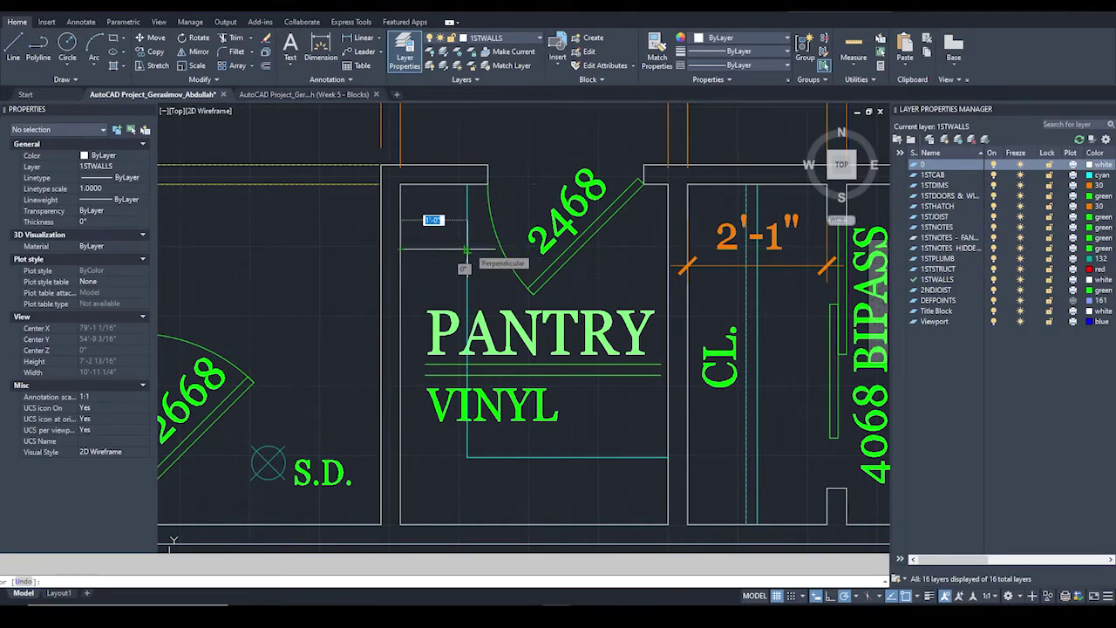
key("Escape")
Check the layers and properties of the pedestal sink and toilet blocks in the powder room.
scroll(449, 242, "down", 2)
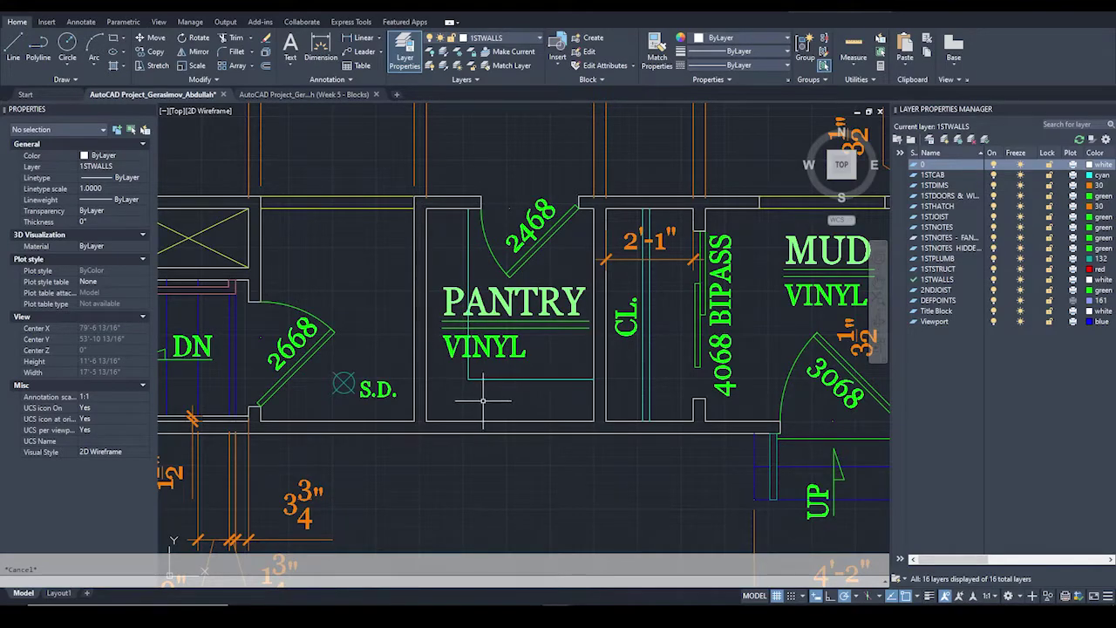
scroll(482, 401, "down", 1)
scroll(483, 401, "down", 3)
scroll(351, 370, "up", 5)
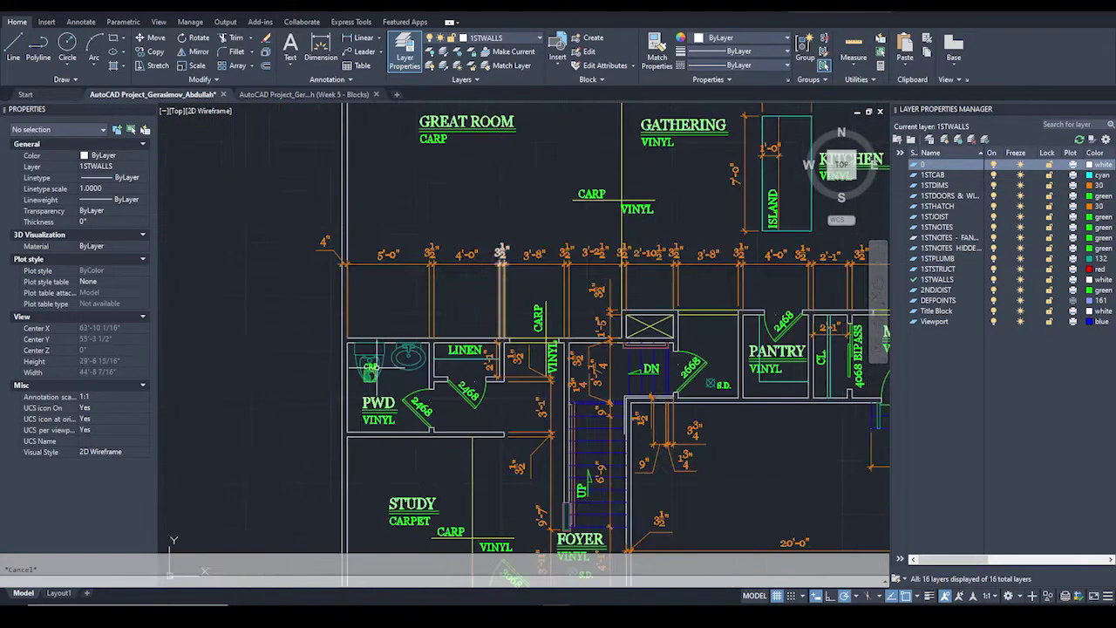
scroll(361, 373, "up", 2)
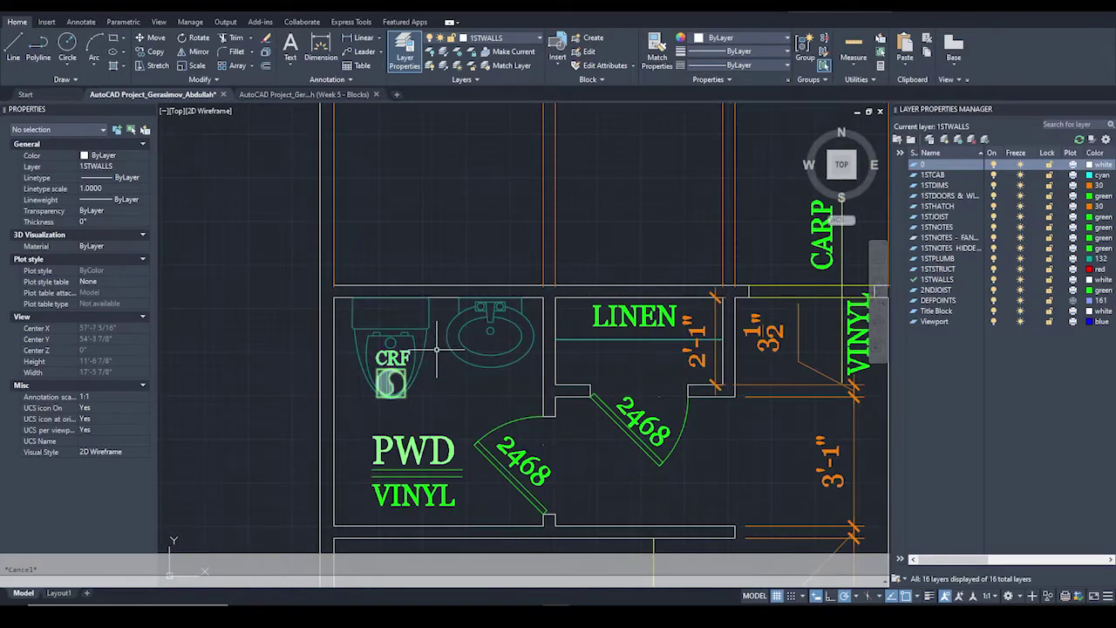
middle_click_drag(440, 397, 472, 371)
left_click(511, 331)
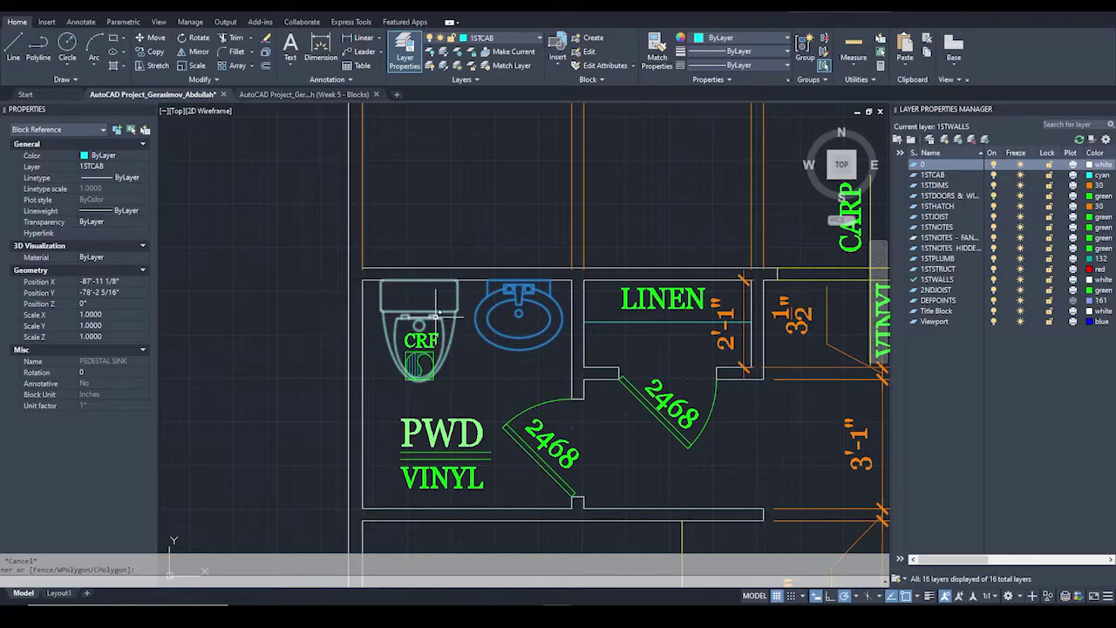
scroll(418, 313, "up", 2)
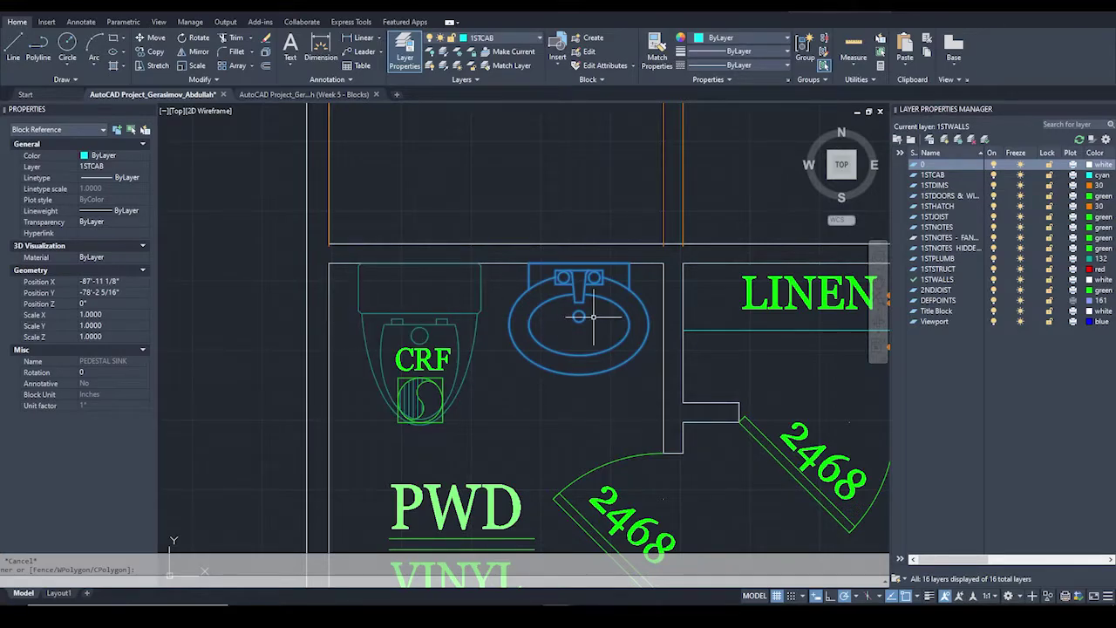
scroll(558, 311, "down", 5)
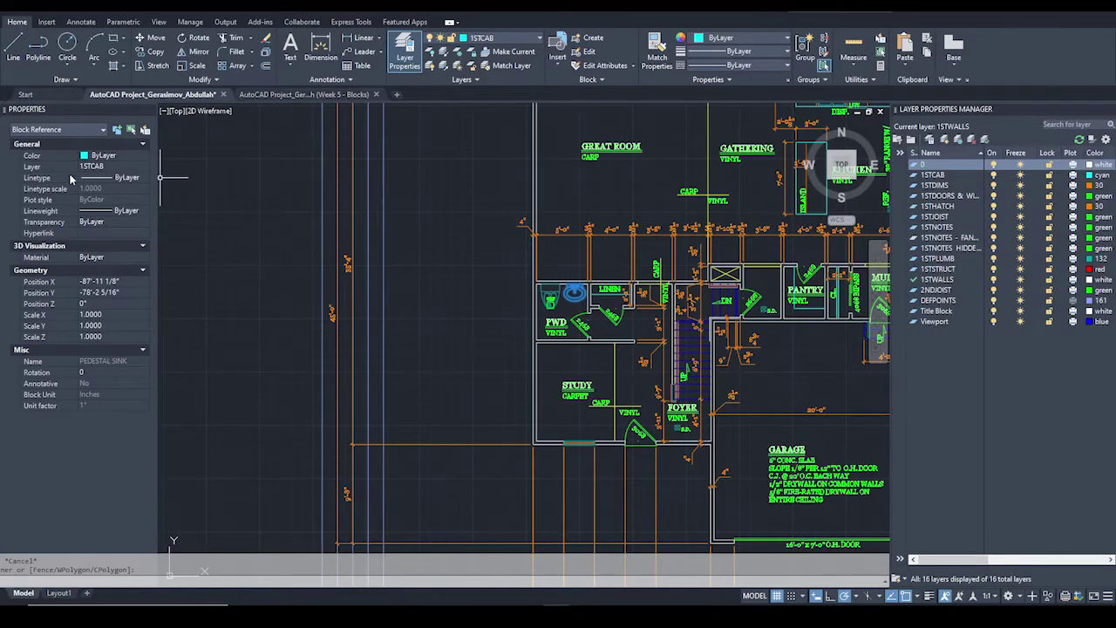
scroll(592, 279, "up", 5)
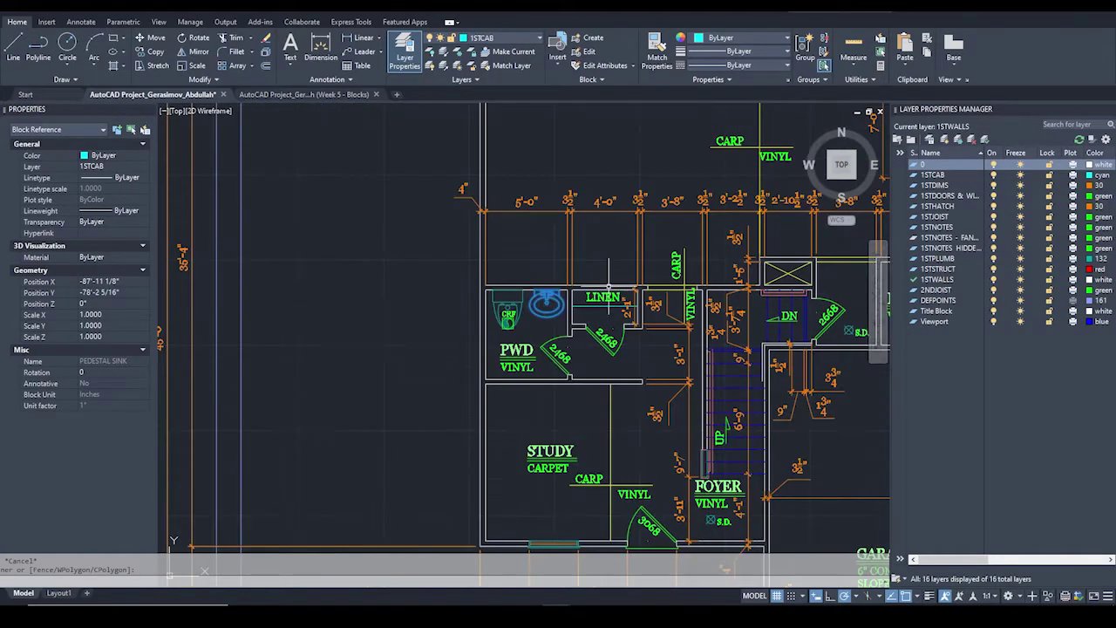
key("Escape")
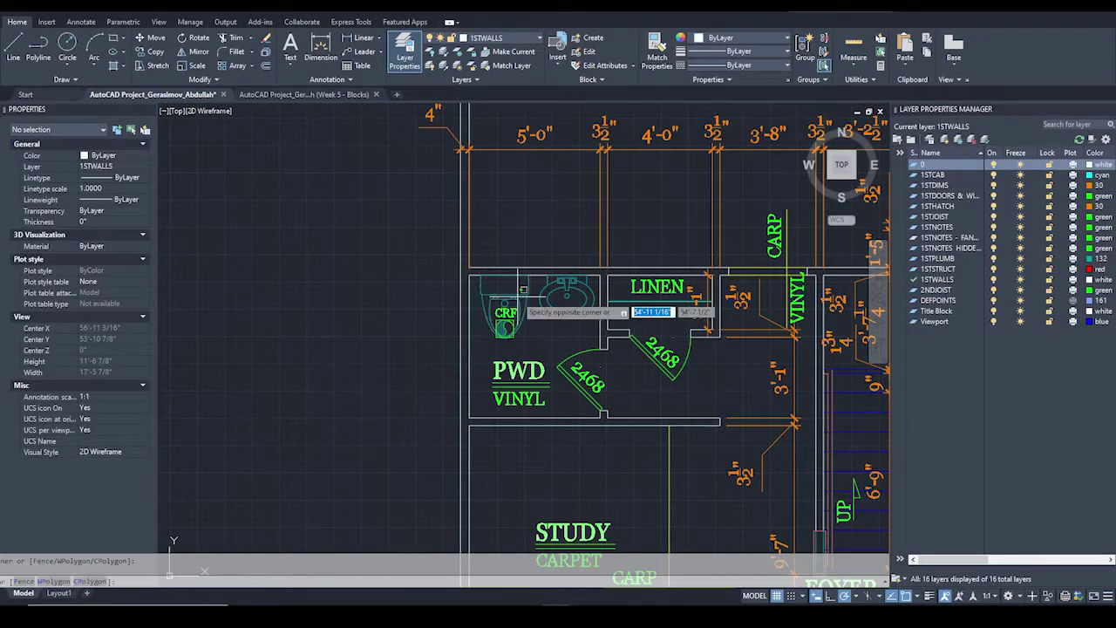
left_click(516, 287)
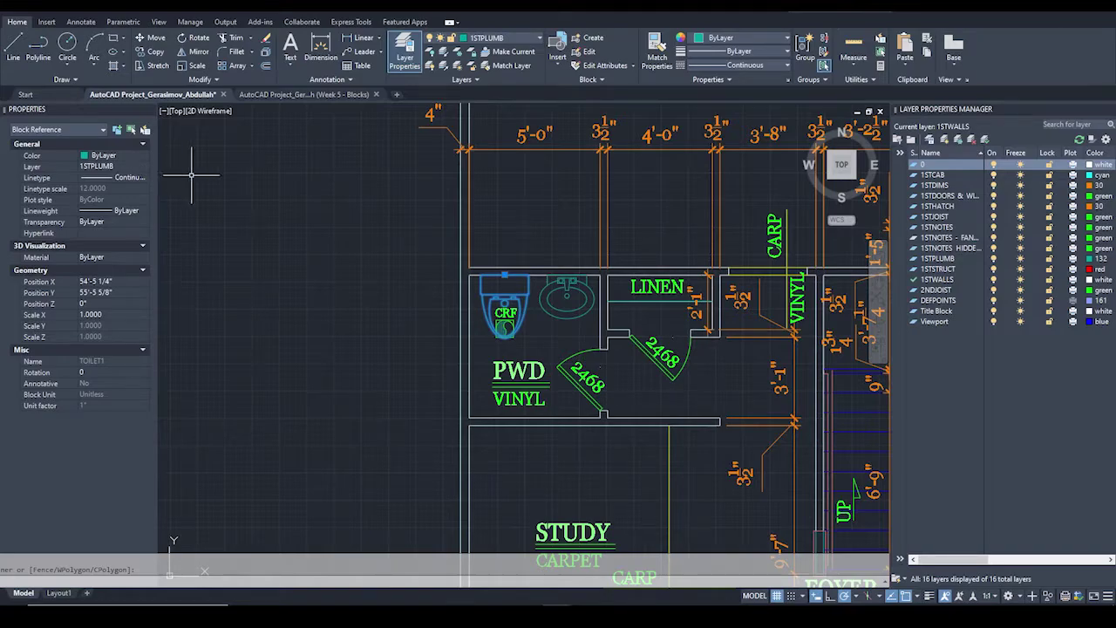
key("Escape")
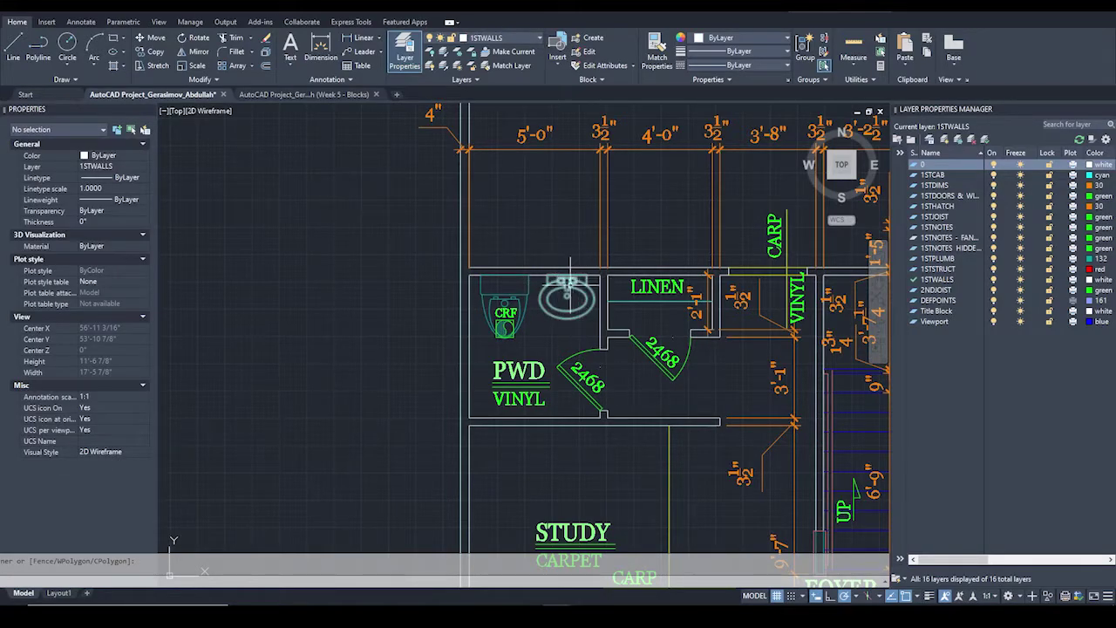
Inspect the fan block over the powder room toilet and make 1STNOTES - FANS & S.D. the current layer, widening the layer name column.
scroll(549, 288, "up", 3)
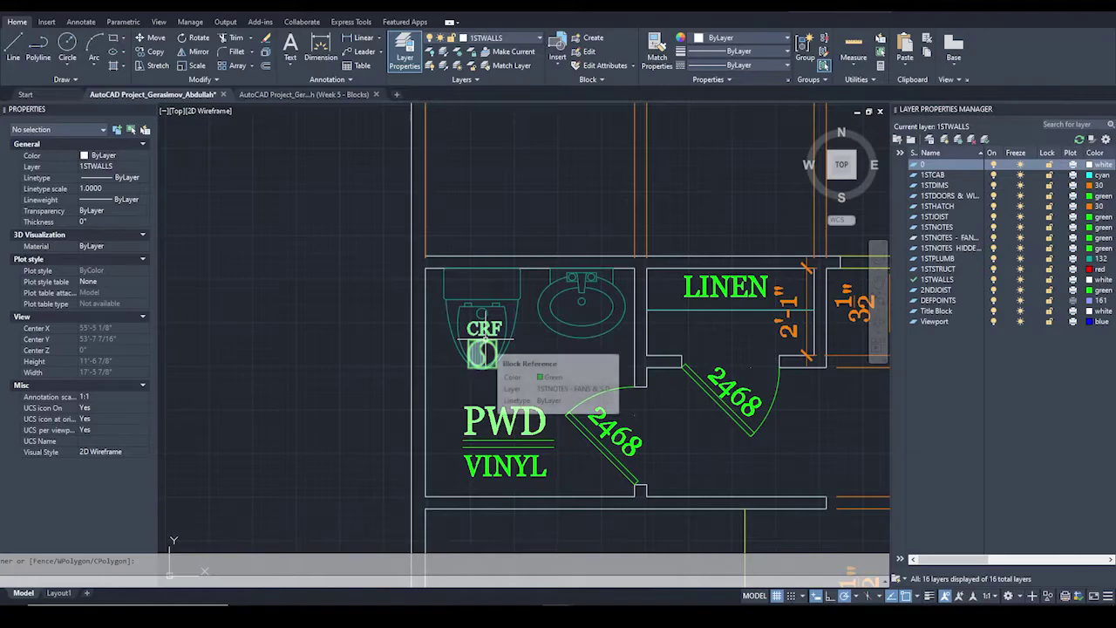
scroll(484, 340, "up", 2)
left_click(485, 333)
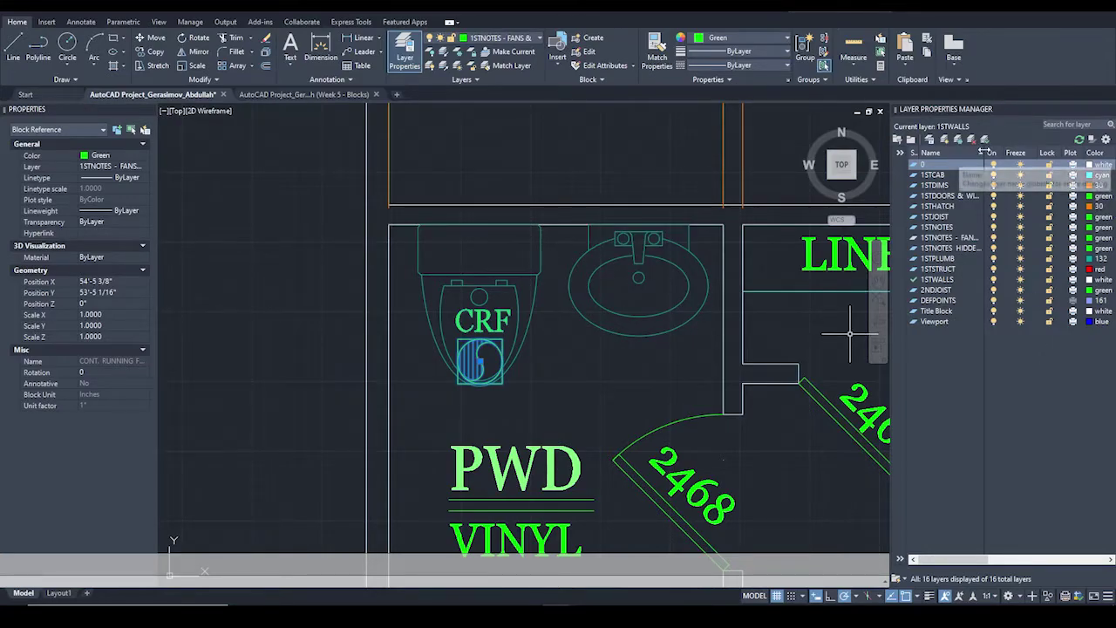
left_click_drag(983, 152, 1029, 152)
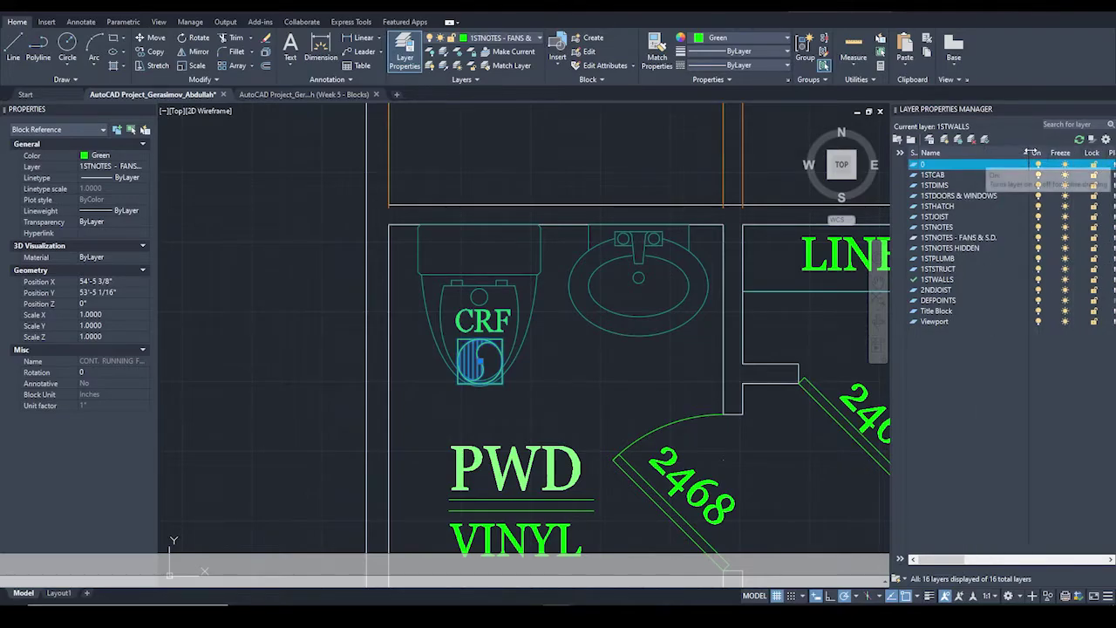
double_click(968, 239)
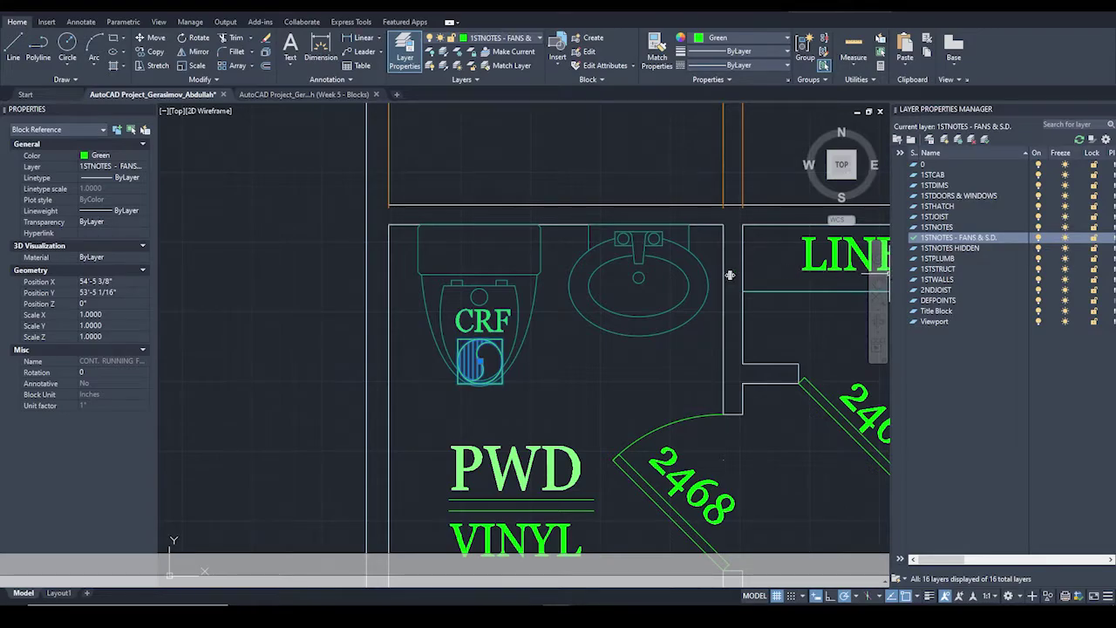
Check the layer colors and lineweights, and locate the continuous fan block in the MISC. row of the block legend.
left_click_drag(737, 274, 712, 275)
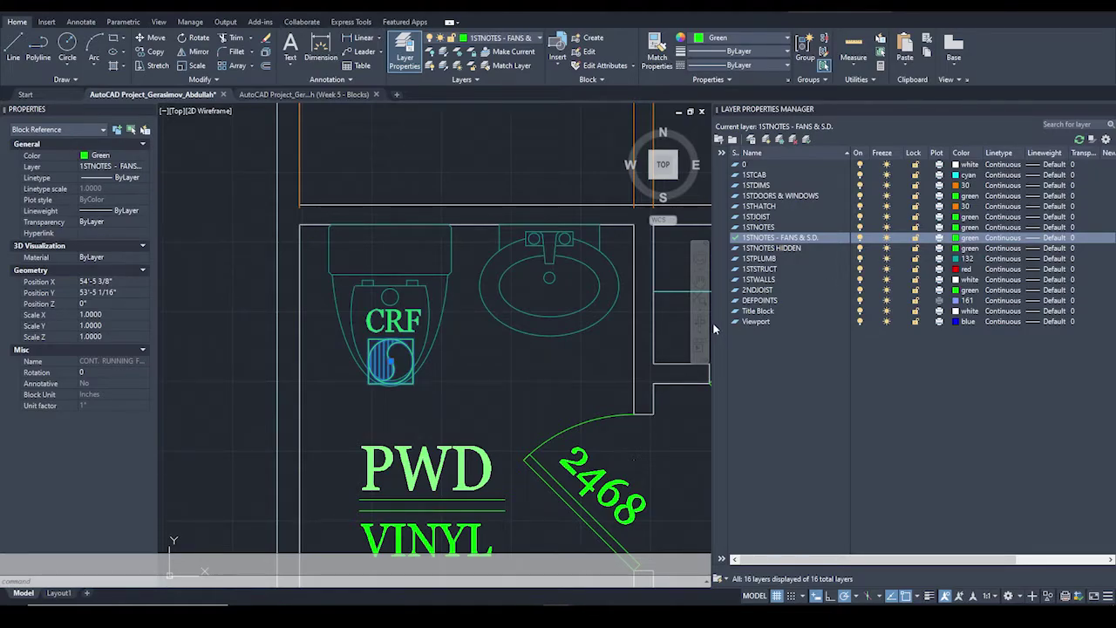
mouse_move(713, 328)
left_mouse_down()
mouse_move(899, 327)
mouse_move(850, 328)
left_mouse_up()
scroll(510, 335, "down", 3)
left_click(514, 340)
scroll(515, 340, "up", 1)
scroll(514, 341, "down", 5)
scroll(452, 415, "up", 3)
scroll(452, 415, "down", 5)
scroll(364, 307, "up", 4)
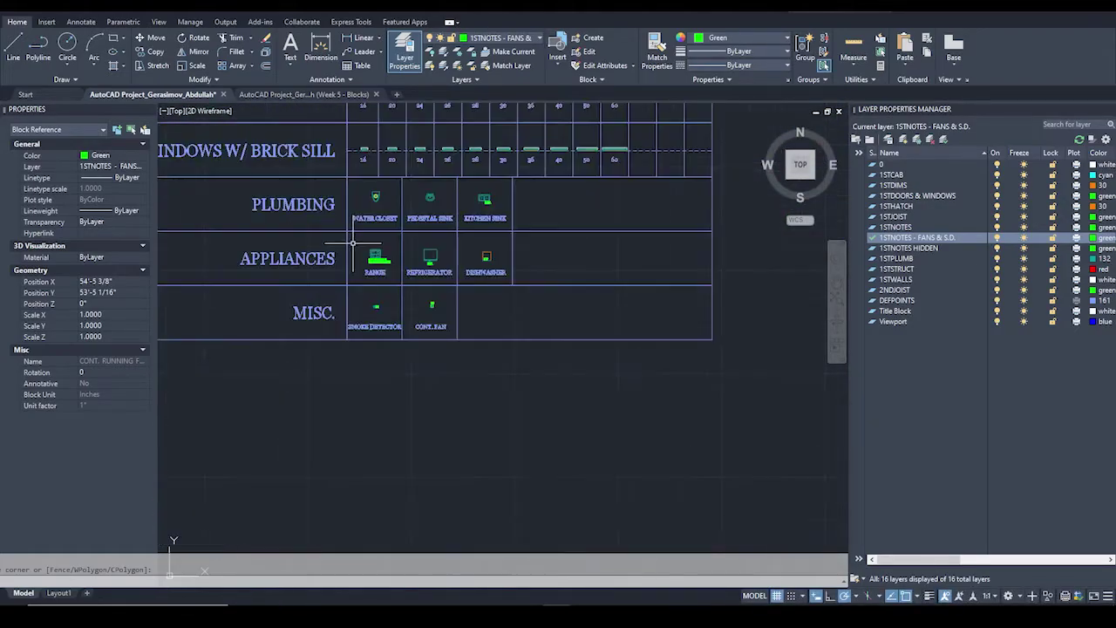
scroll(284, 317, "up", 2)
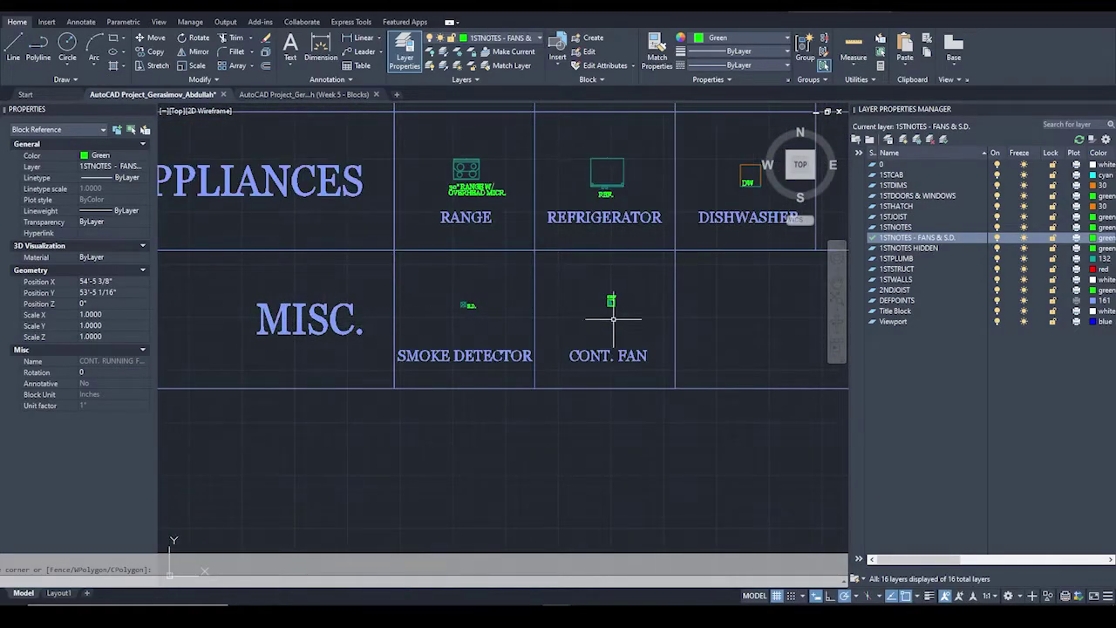
scroll(618, 308, "up", 2)
scroll(618, 310, "up", 2)
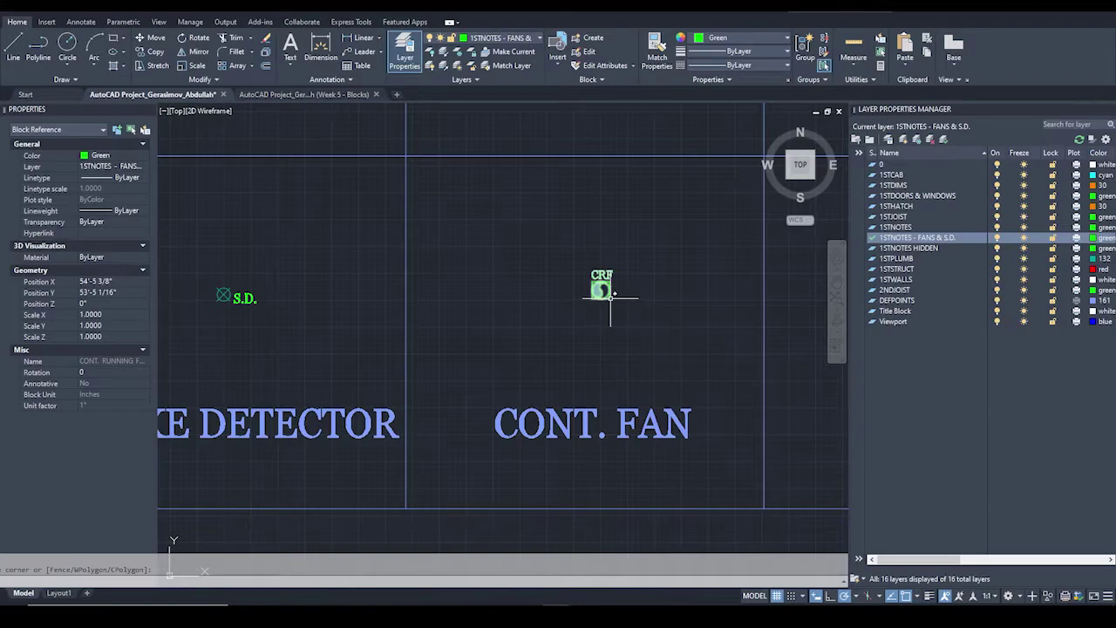
scroll(609, 284, "down", 2)
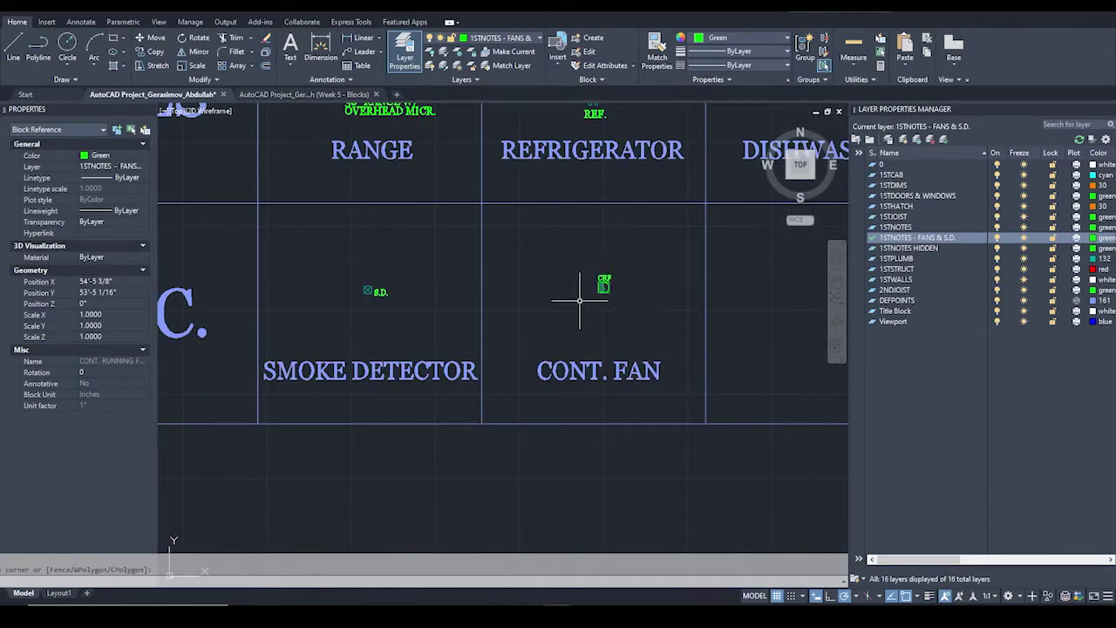
Inspect the smoke detector block in the MISC. row of the block legend.
middle_click_drag(541, 299, 602, 329)
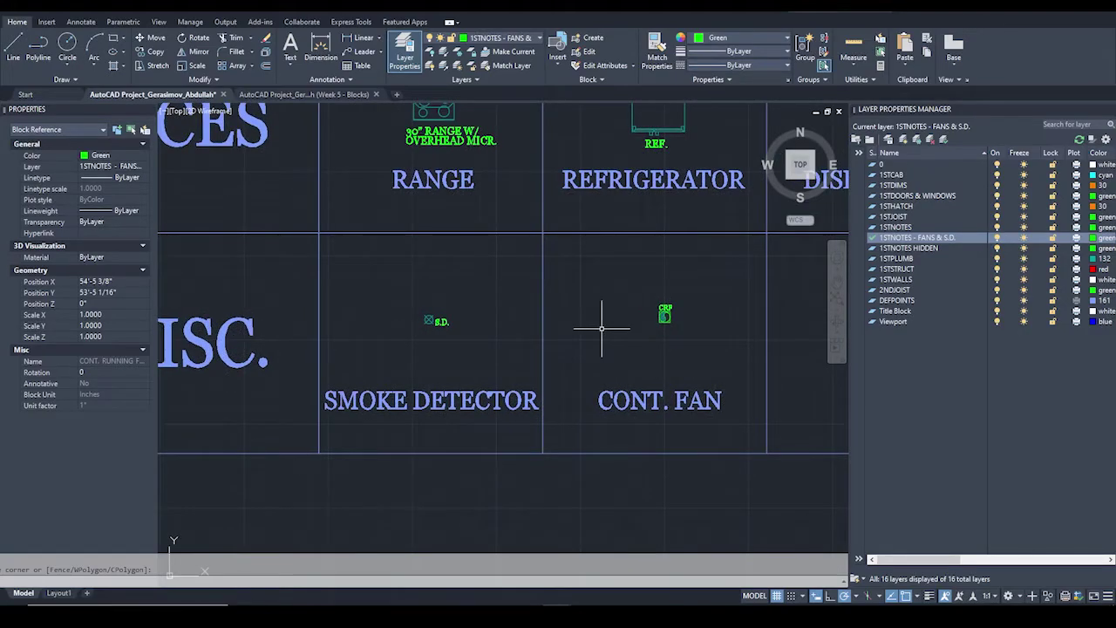
middle_click_drag(512, 302, 636, 282)
left_click(601, 271)
left_click(532, 324)
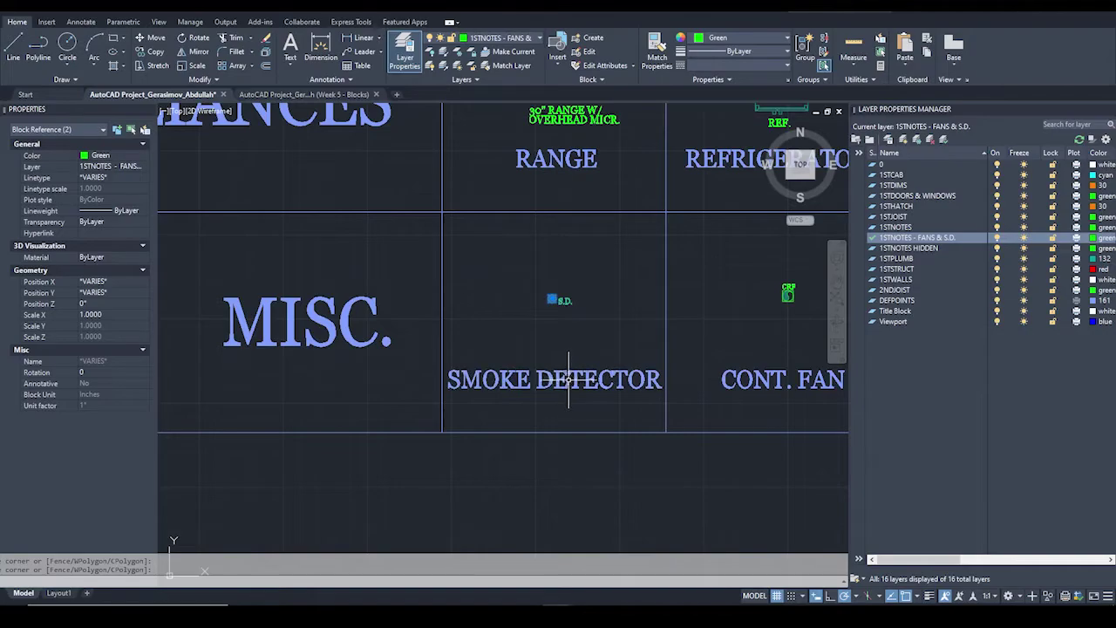
Review the smoke detector locations on the floor plan, in the foyer and beside the pantry.
scroll(548, 307, "down", 5)
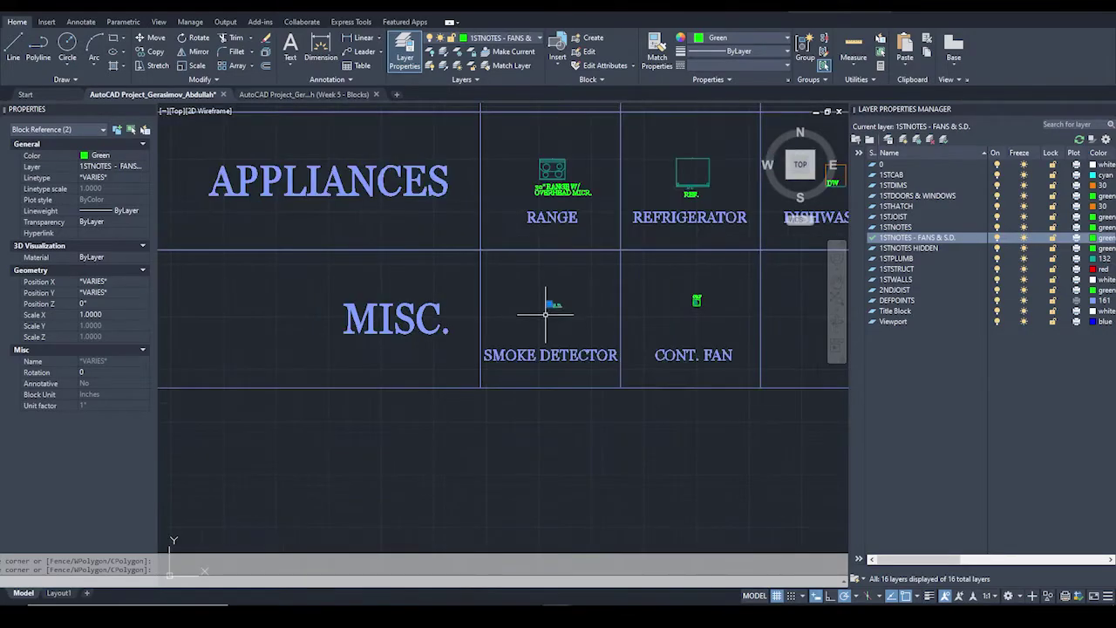
scroll(498, 406, "down", 3)
middle_click_drag(498, 406, 568, 291)
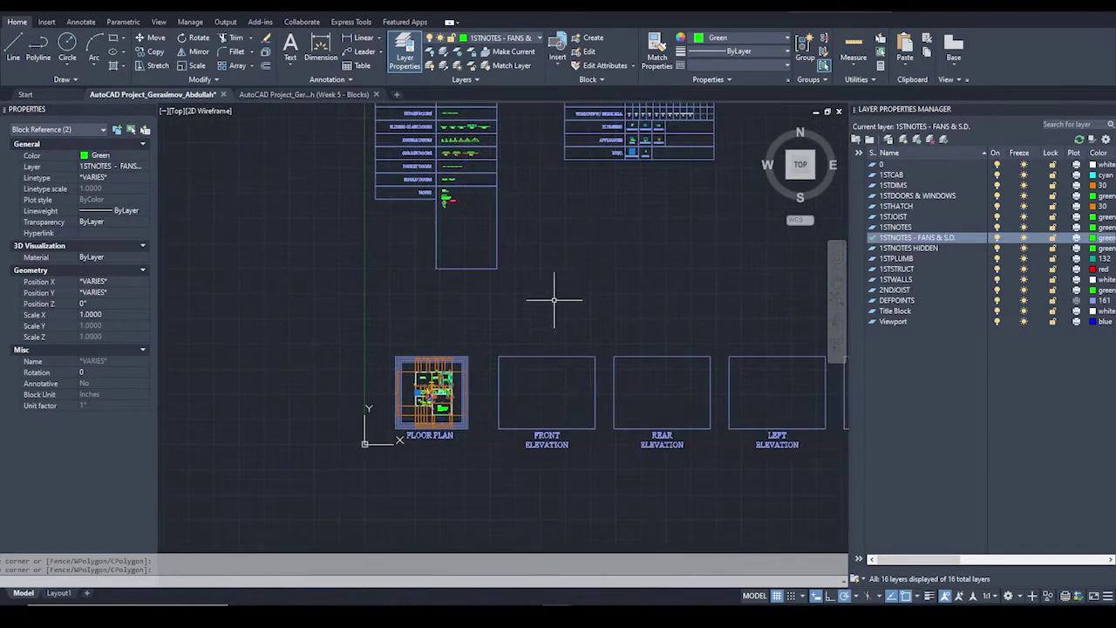
scroll(445, 356, "up", 4)
scroll(445, 356, "up", 5)
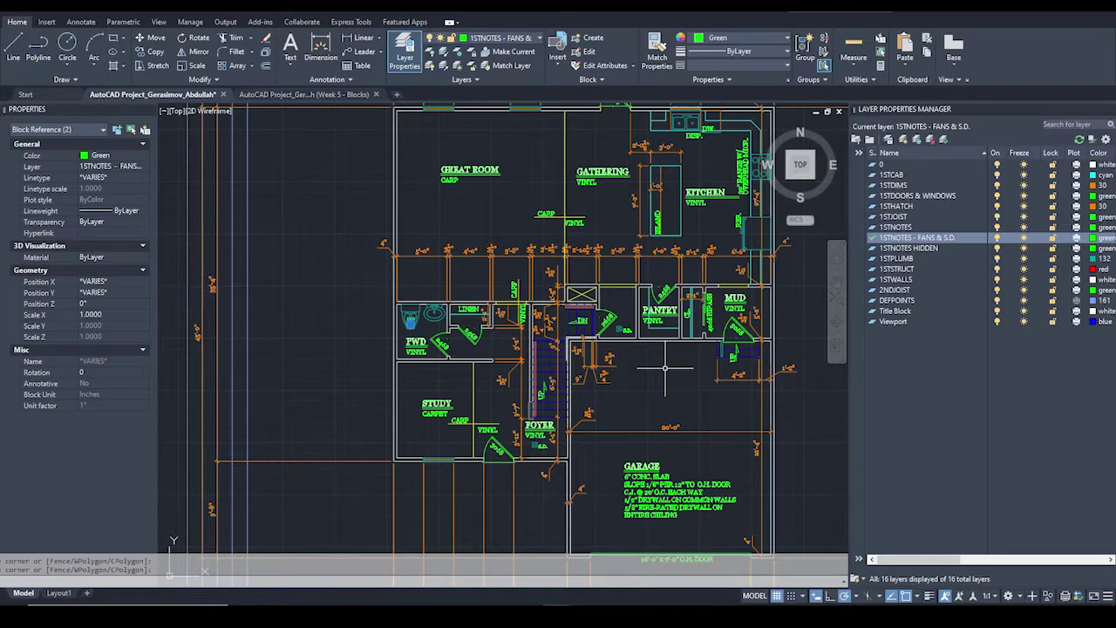
scroll(550, 455, "up", 2)
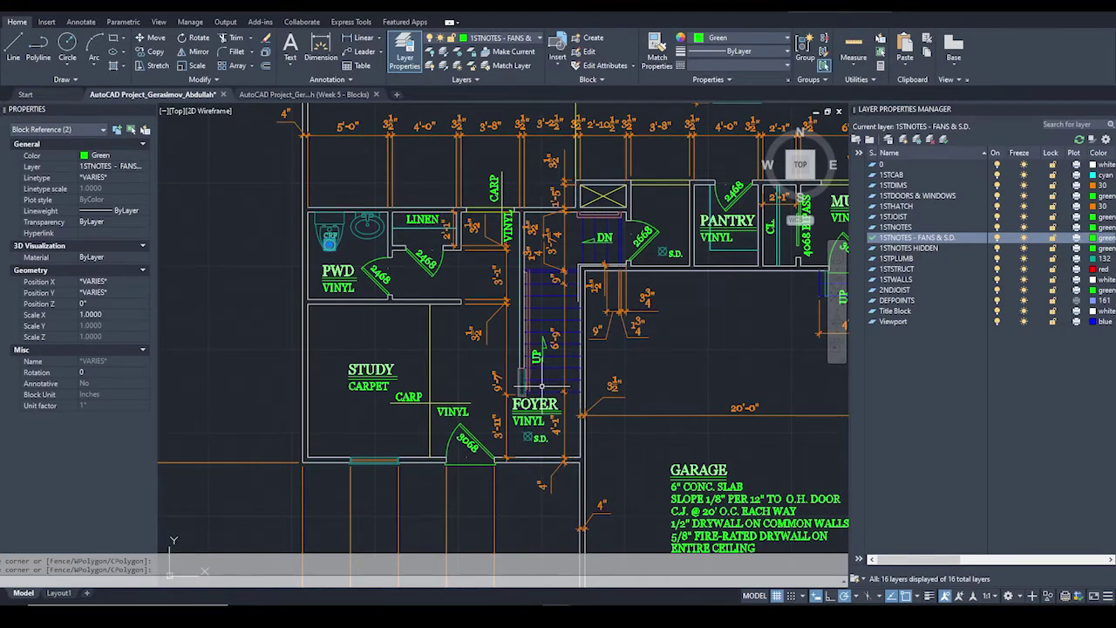
middle_click_drag(664, 241, 595, 297)
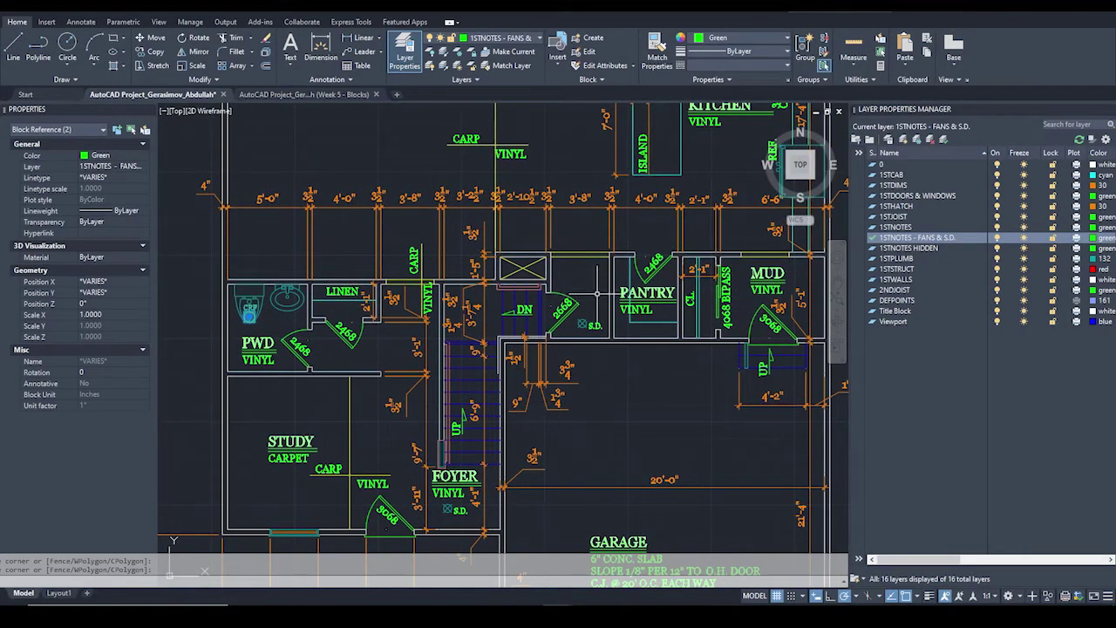
middle_click_drag(708, 339, 636, 403)
middle_click_drag(622, 181, 556, 324)
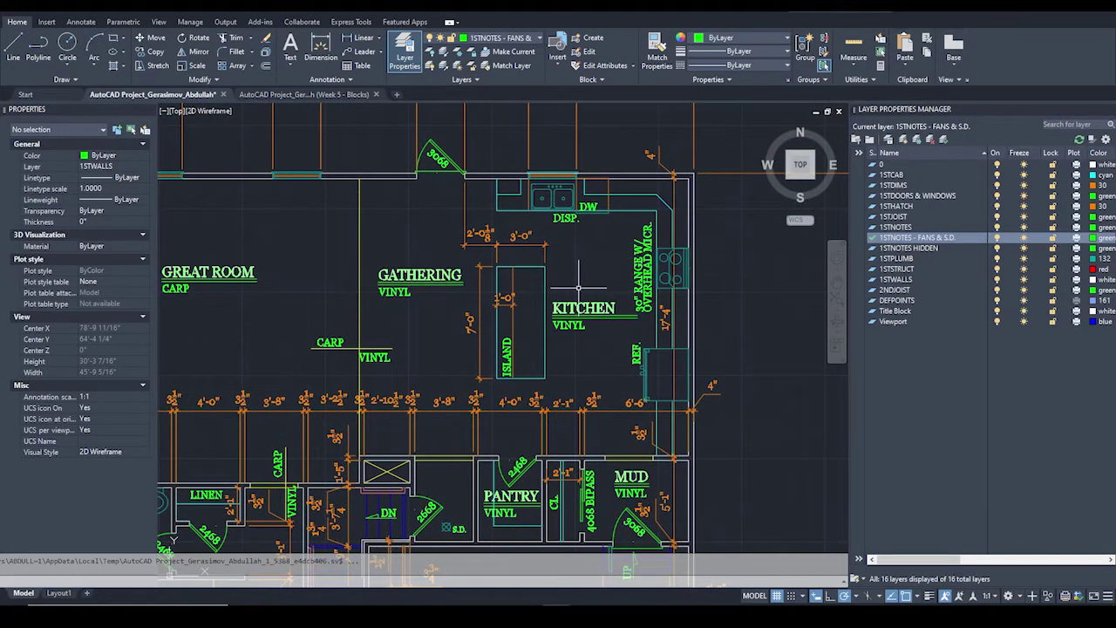
Make 1STCAB the current layer for the kitchen cabinets along the sink wall.
scroll(571, 251, "up", 2)
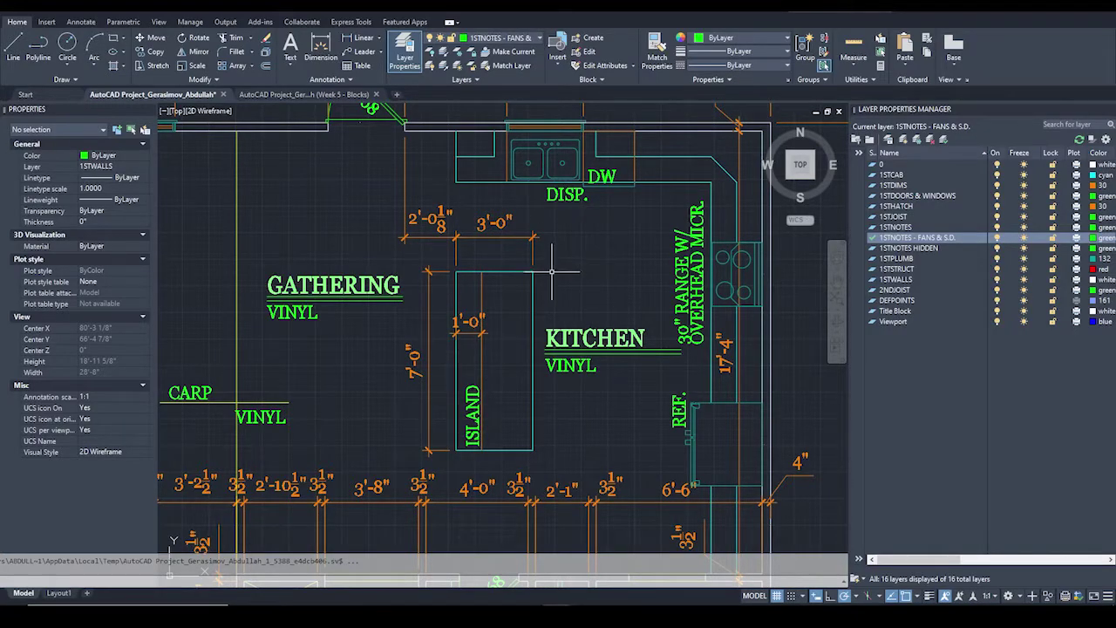
middle_click_drag(562, 202, 564, 261)
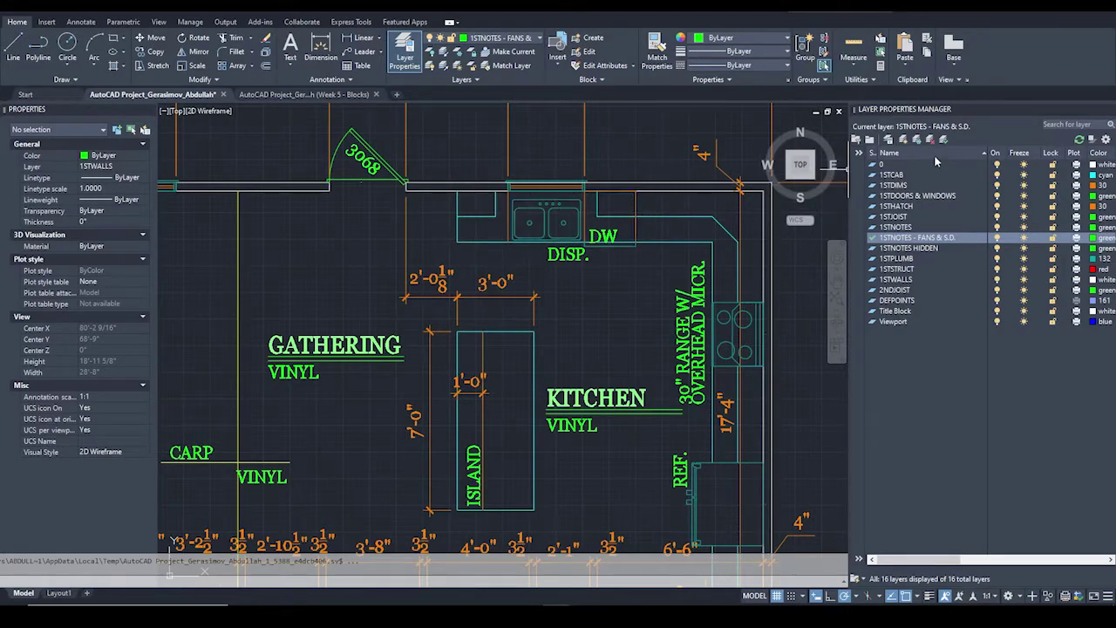
double_click(875, 177)
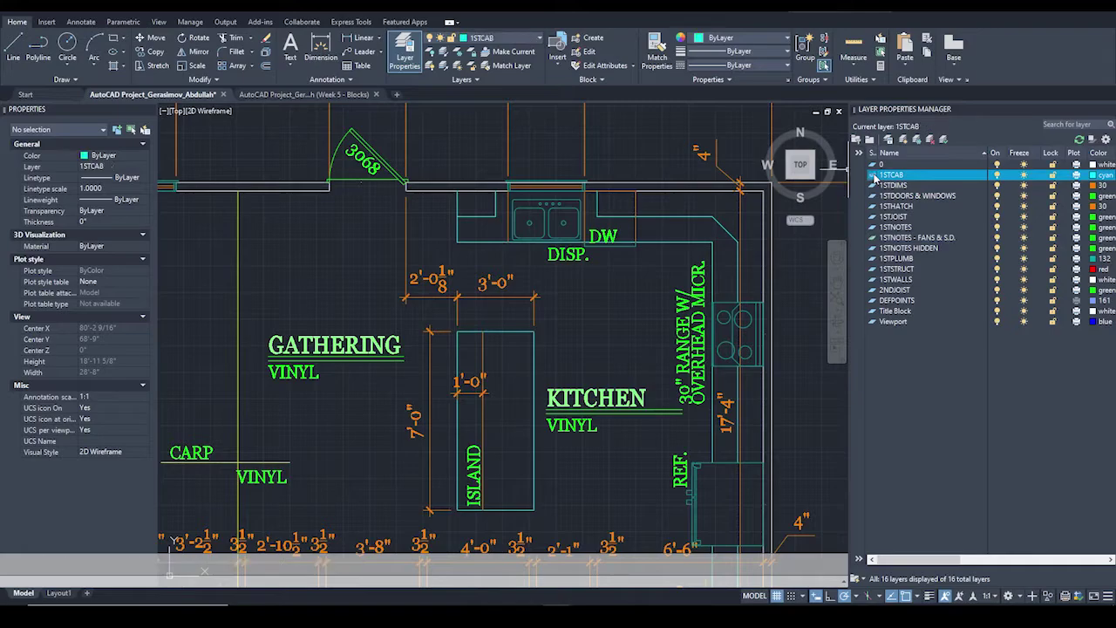
scroll(480, 231, "up", 2)
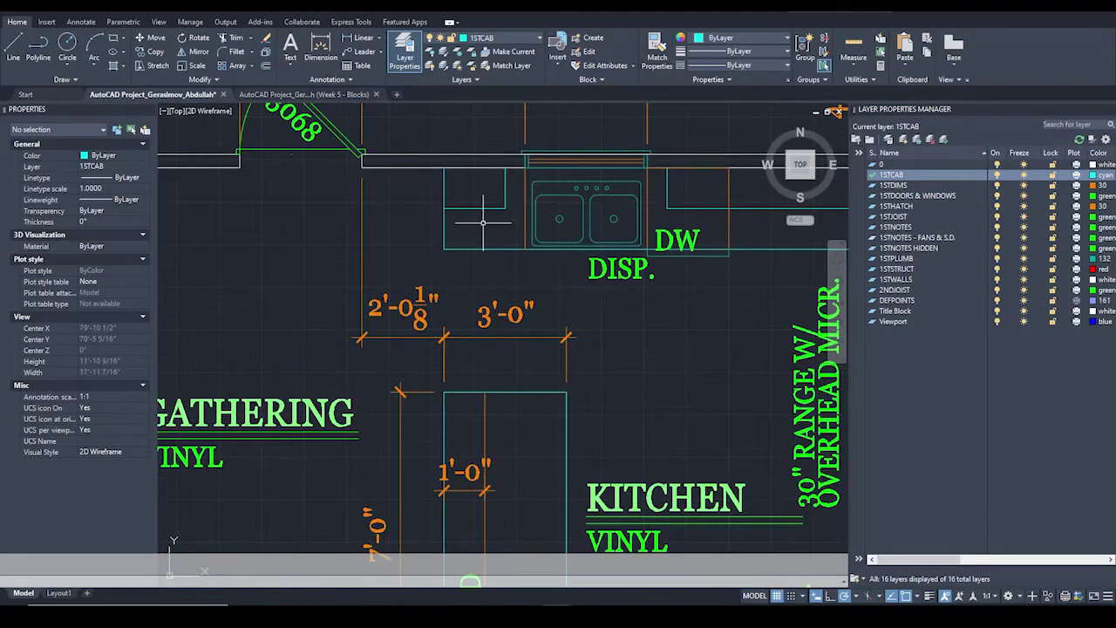
middle_click_drag(468, 249, 420, 263)
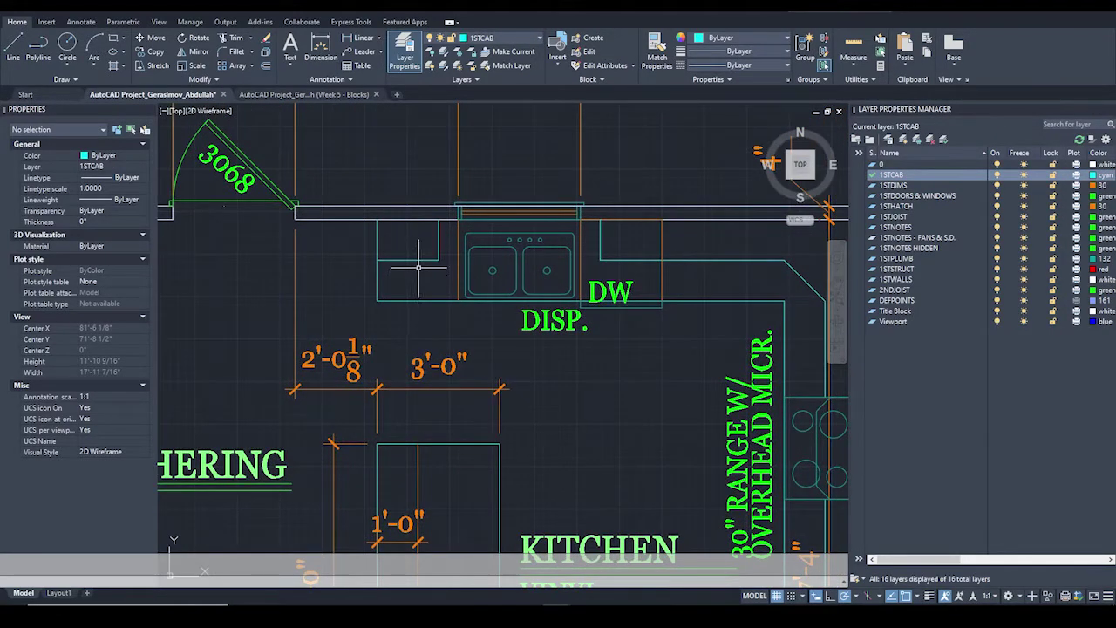
Measure the distance from the 3068 door opening to the end of the sink-wall cabinets with a temporary line.
key("l")
key("space")
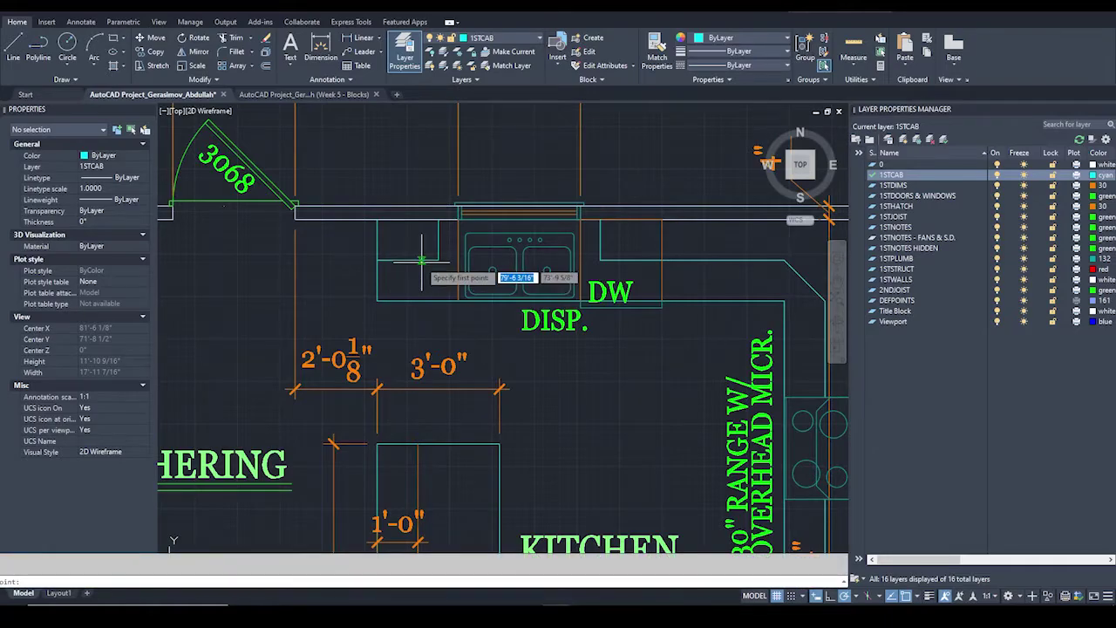
scroll(394, 225, "down", 2)
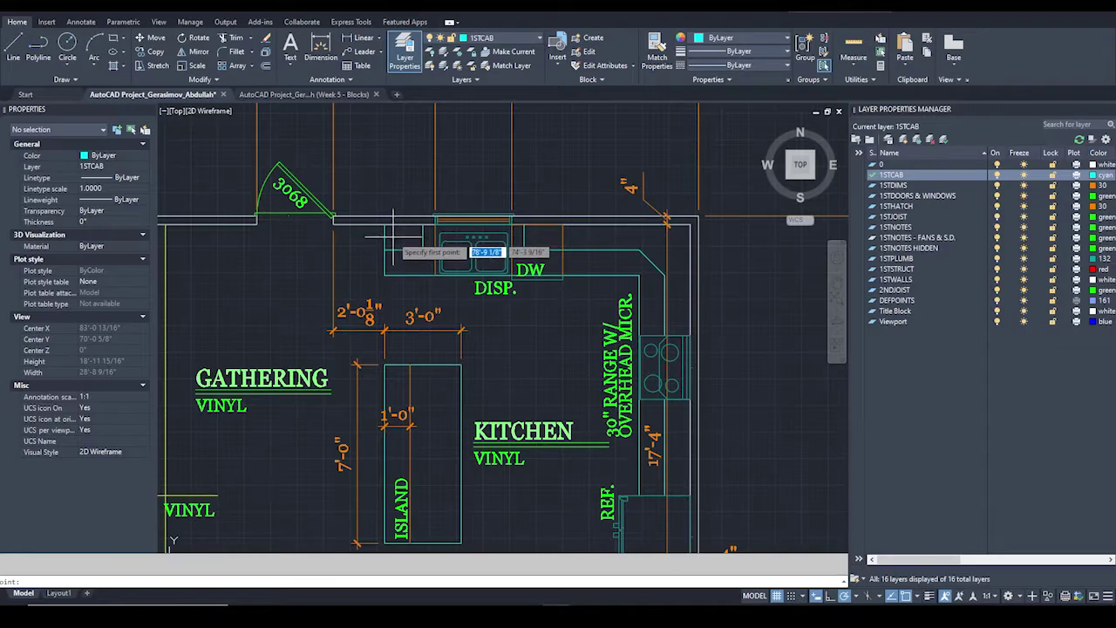
scroll(393, 234, "up", 2)
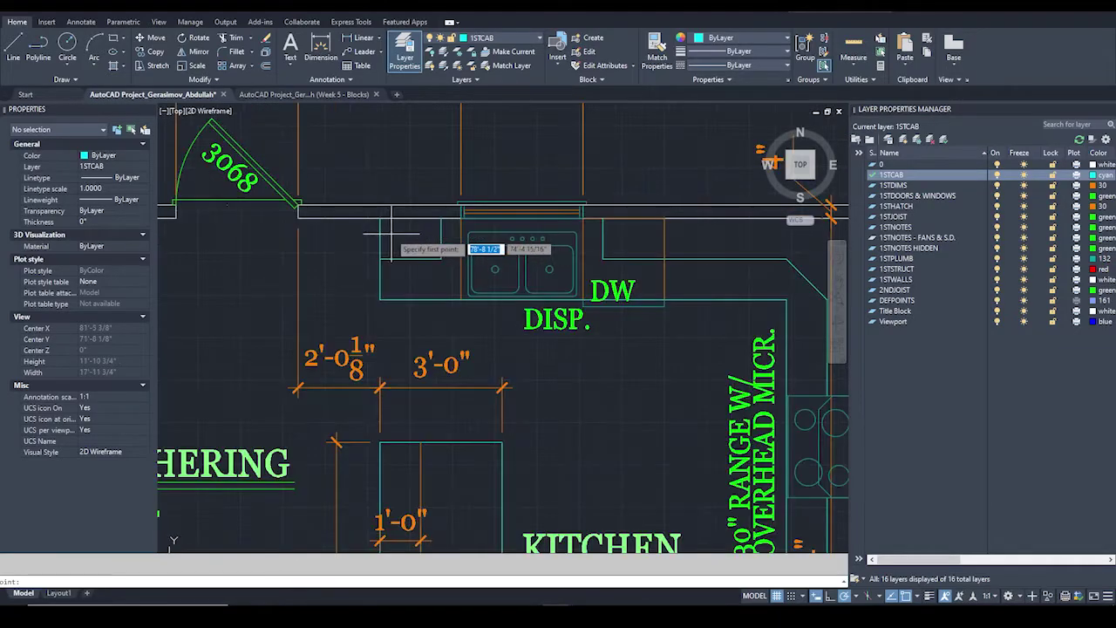
left_click(299, 217)
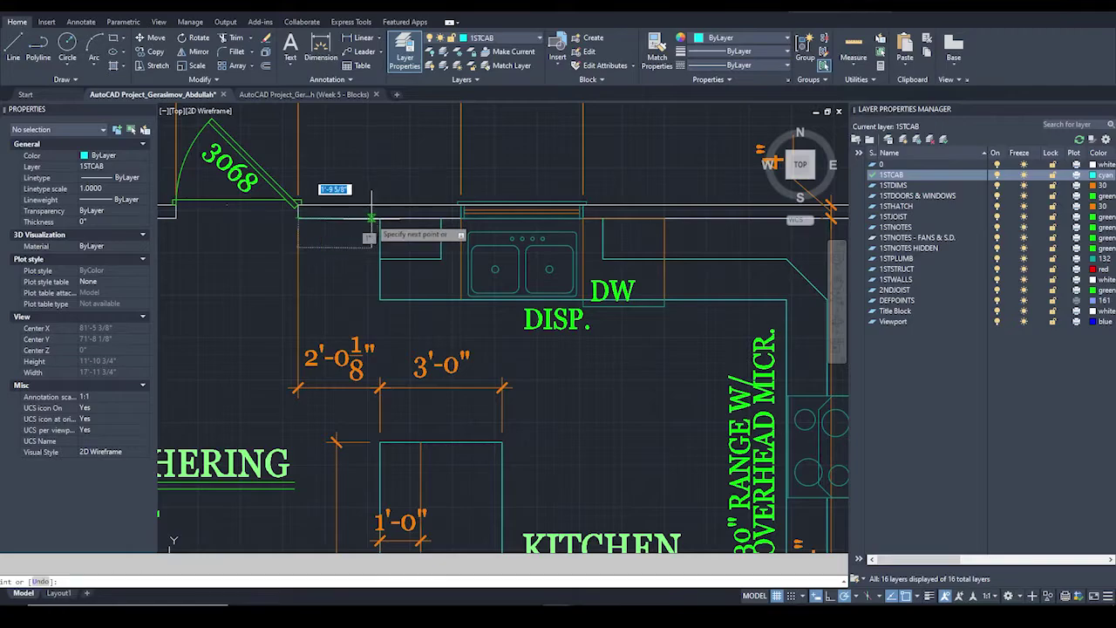
scroll(298, 217, "up", 1)
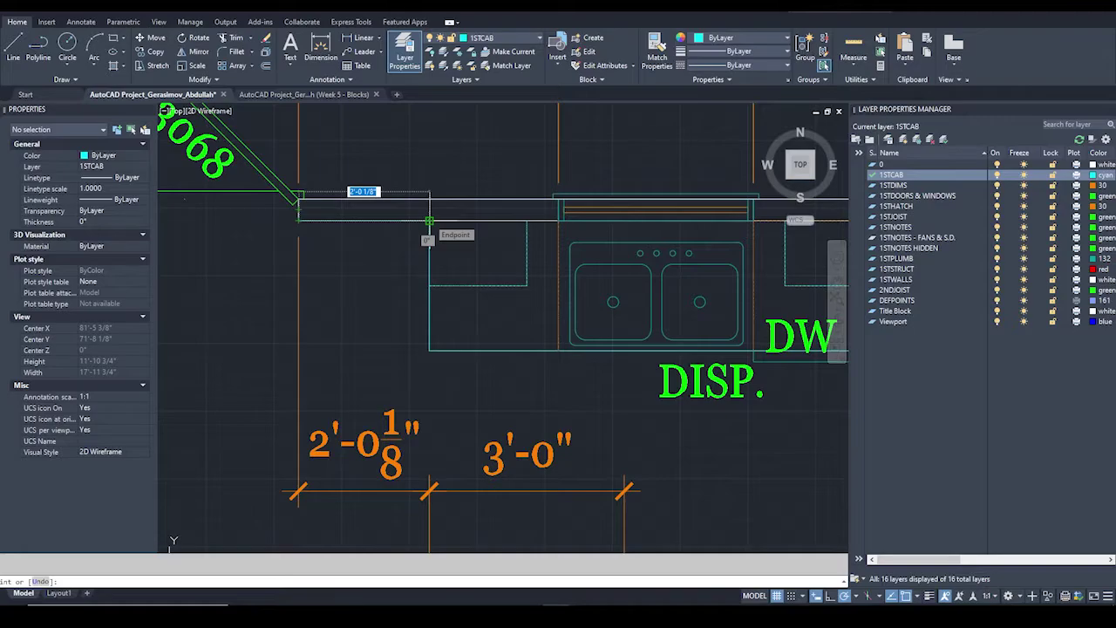
key("Escape")
left_click(429, 258)
scroll(418, 259, "down", 2)
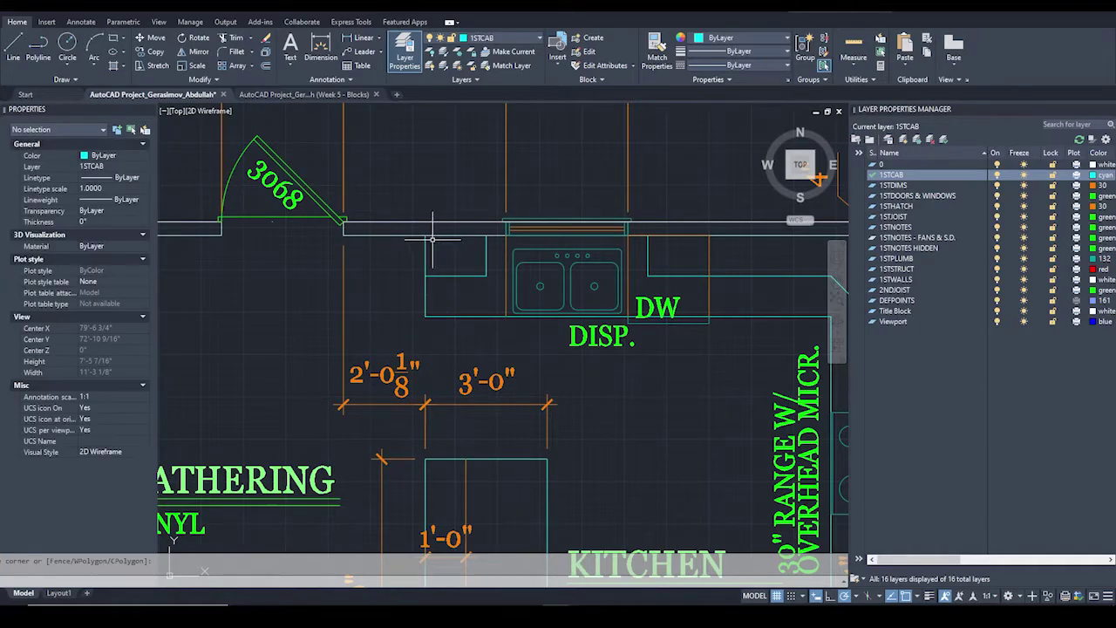
key("Escape")
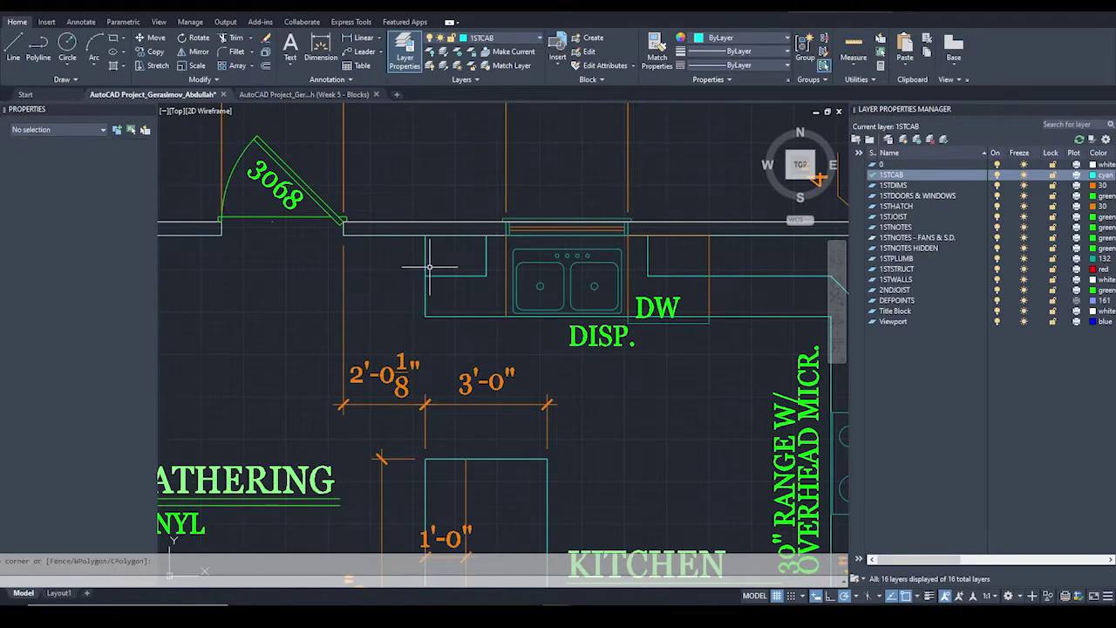
Measure the base cabinet depth at the open end of the sink wall with a temporary line.
type("l")
key("Return")
left_click(425, 234)
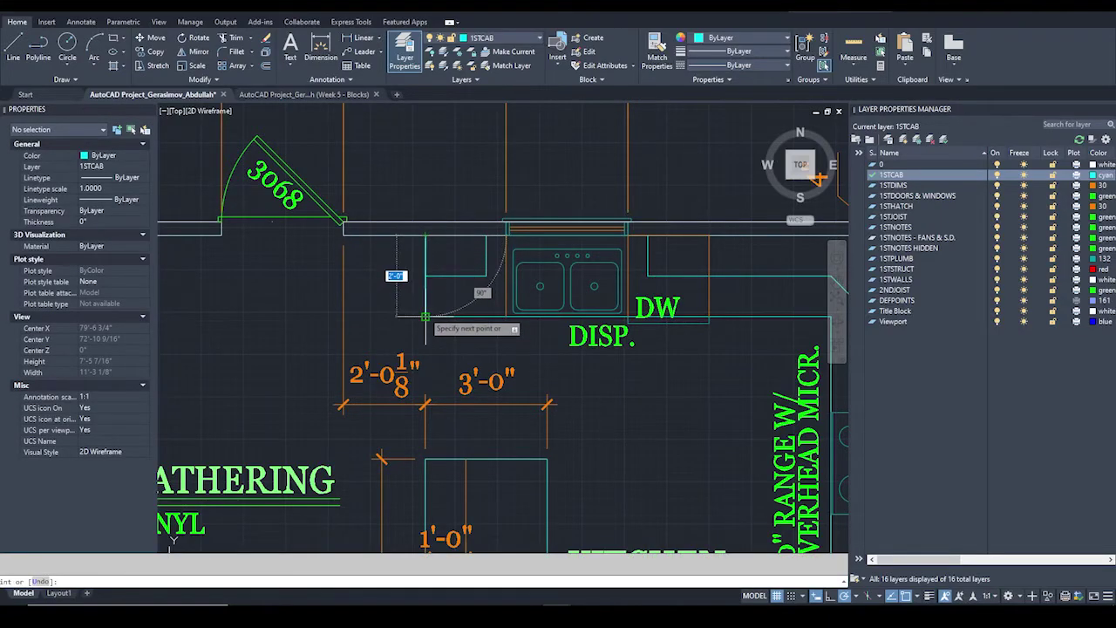
key("Escape")
scroll(429, 309, "down", 2)
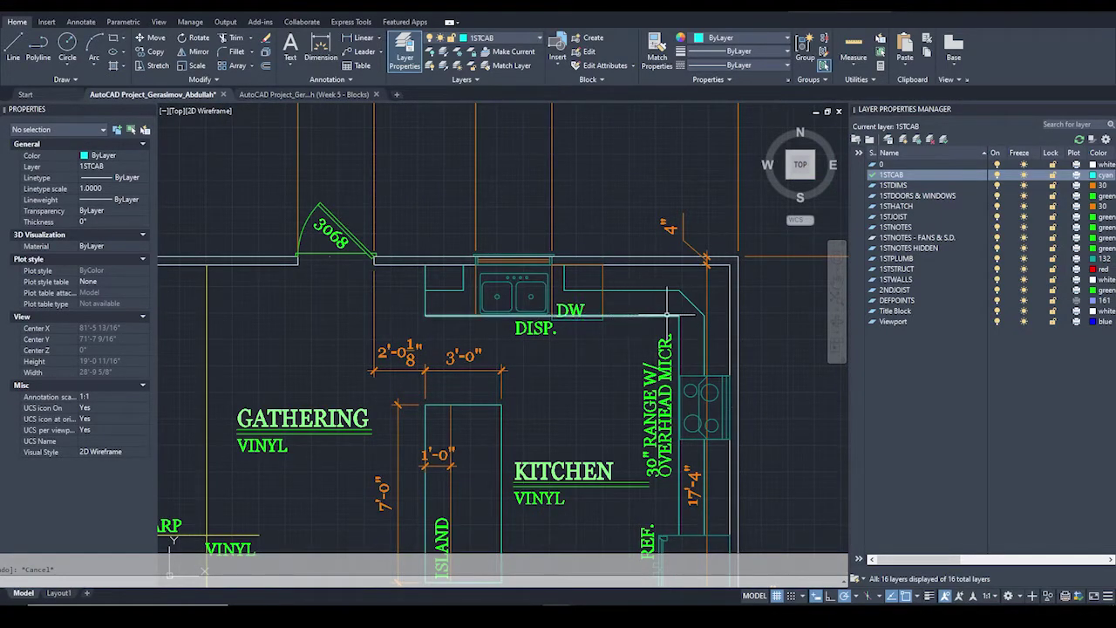
Measure the base cabinet depth on the range wall, above the range, with a temporary line.
scroll(669, 301, "up", 2)
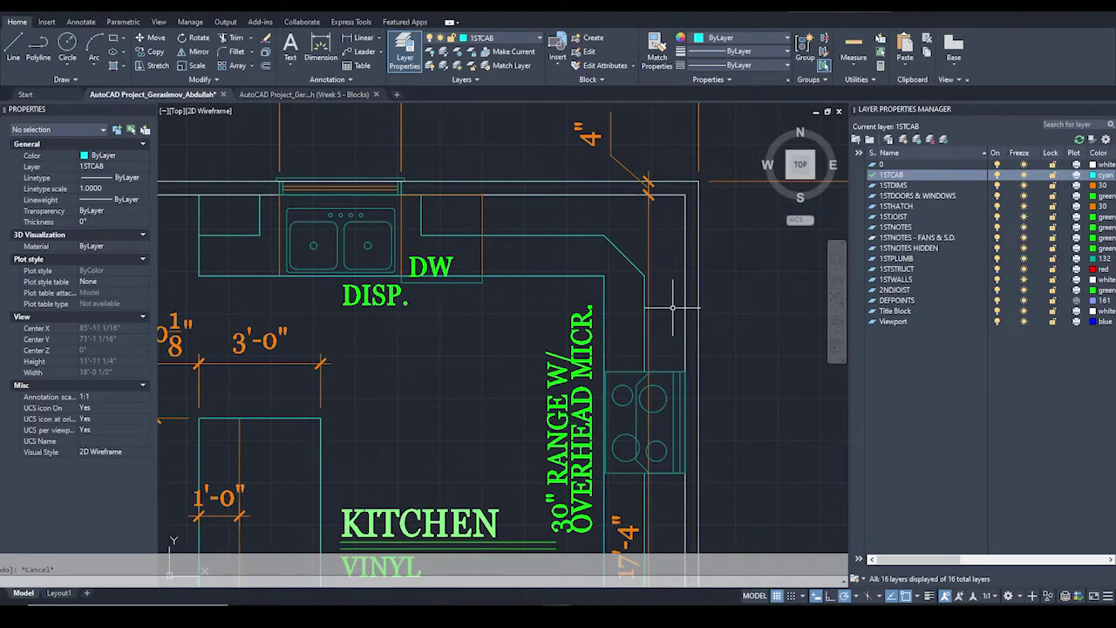
type("l")
key("Return")
left_click(685, 321)
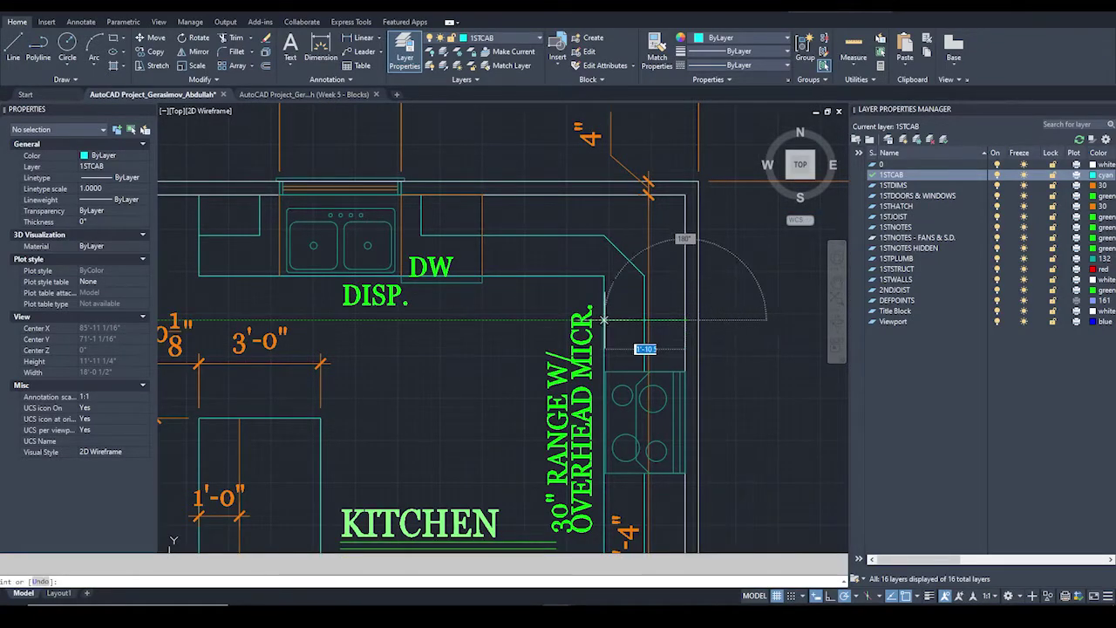
key("Escape")
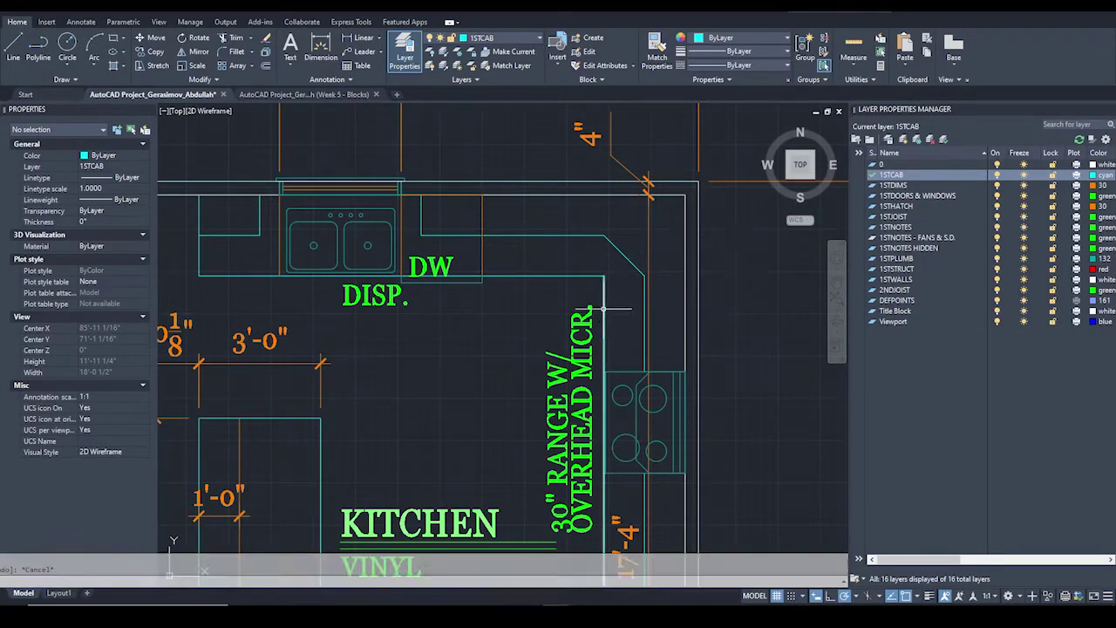
Check the extent and properties of the counter's front edge line between the corner and the refrigerator.
left_click(602, 316)
middle_click_drag(618, 339, 590, 213)
scroll(589, 213, "down", 4)
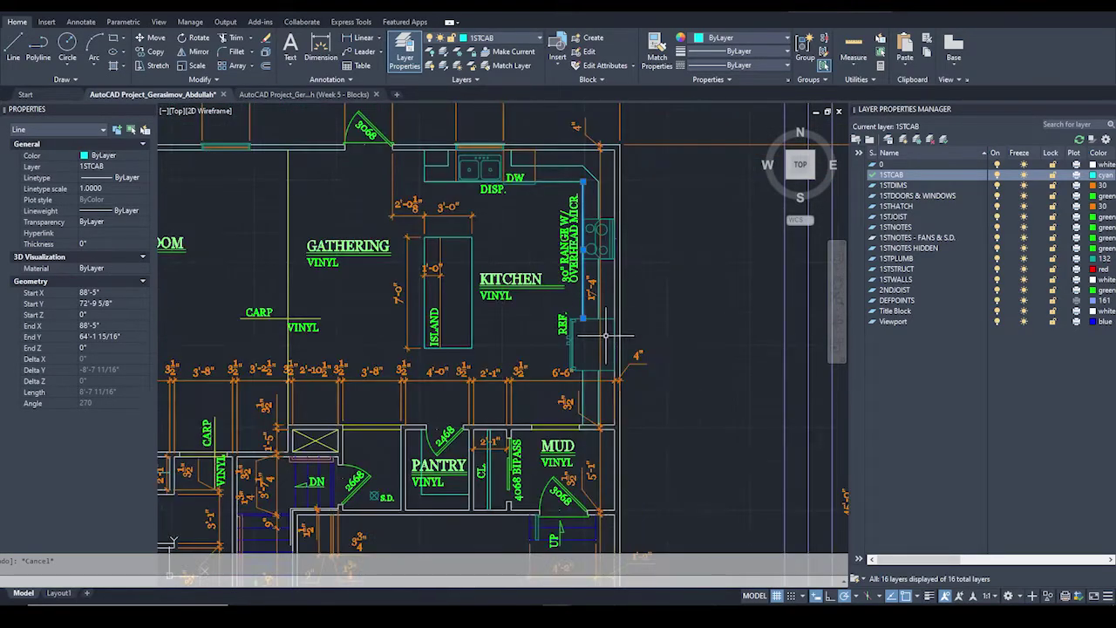
scroll(606, 358, "up", 2)
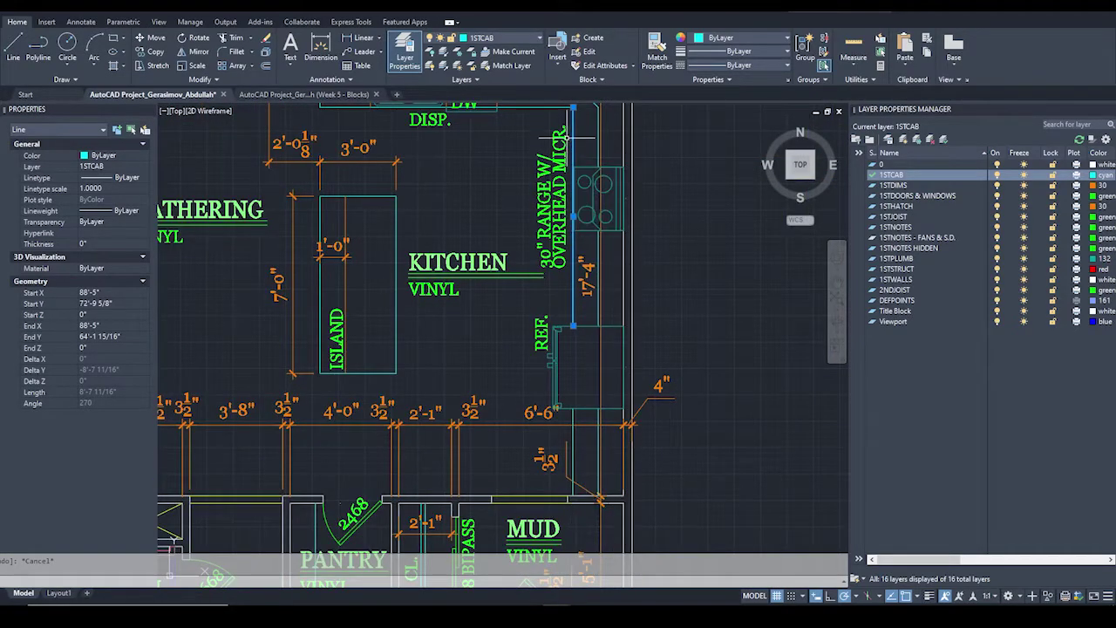
Check the layer and linetype of the hidden line across the opening between the kitchen and mud room.
left_click(582, 502)
scroll(585, 490, "up", 4)
scroll(587, 491, "down", 3)
key("Escape")
left_click(505, 373)
scroll(505, 378, "up", 3)
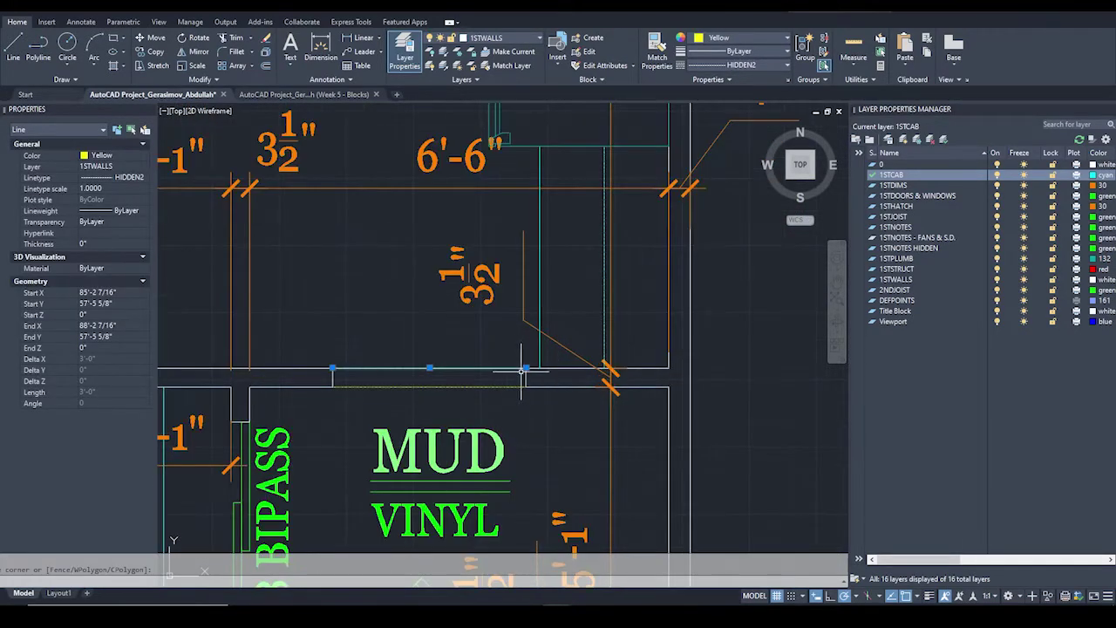
Try stretching the right jamb of the kitchen–mud room opening toward the exterior wall to widen the opening past the counter line.
key("Escape")
scroll(528, 366, "up", 3)
left_click_drag(532, 364, 508, 460)
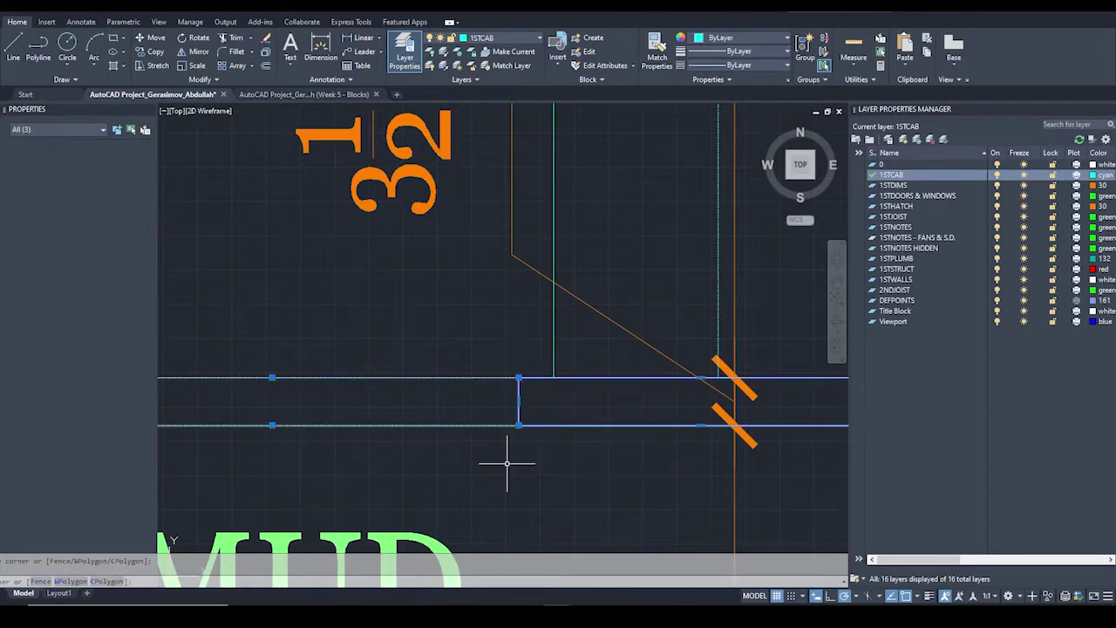
scroll(539, 386, "down", 3)
scroll(538, 387, "up", 3)
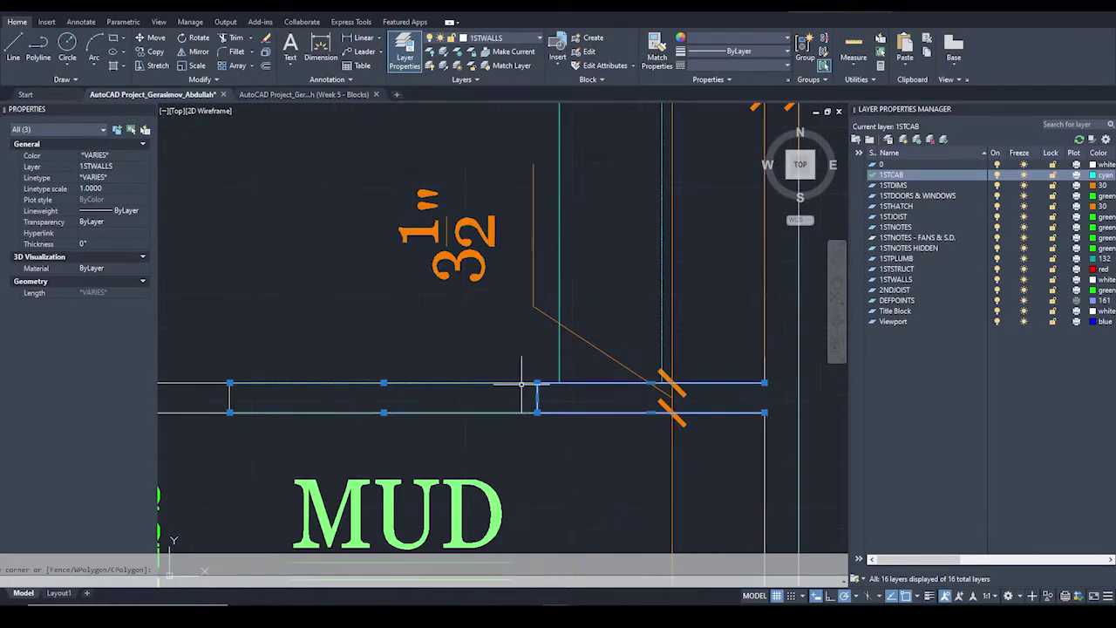
type("m")
key("Return")
left_click(538, 398)
left_click(595, 397)
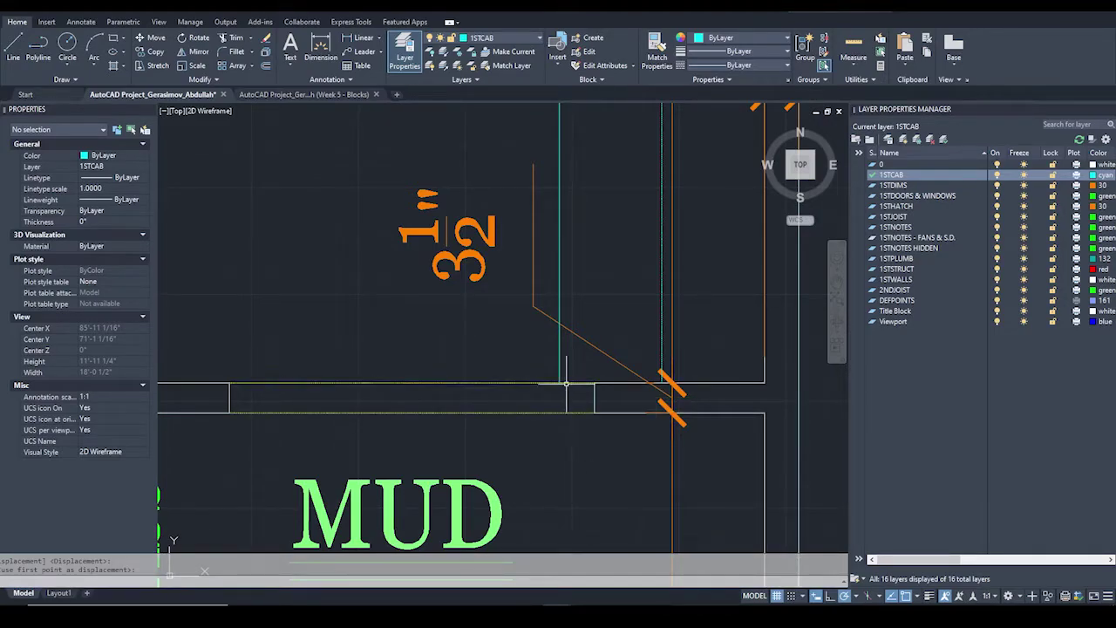
Check where the counter's front edge line below the refrigerator meets the kitchen–mud room wall opening.
scroll(572, 384, "down", 2)
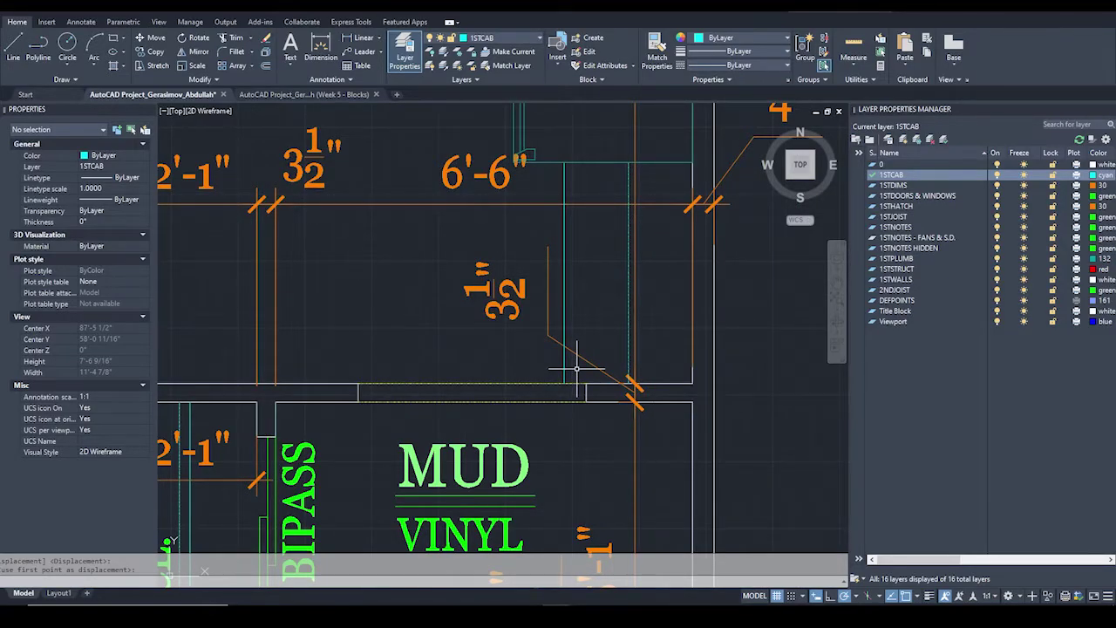
left_click(563, 232)
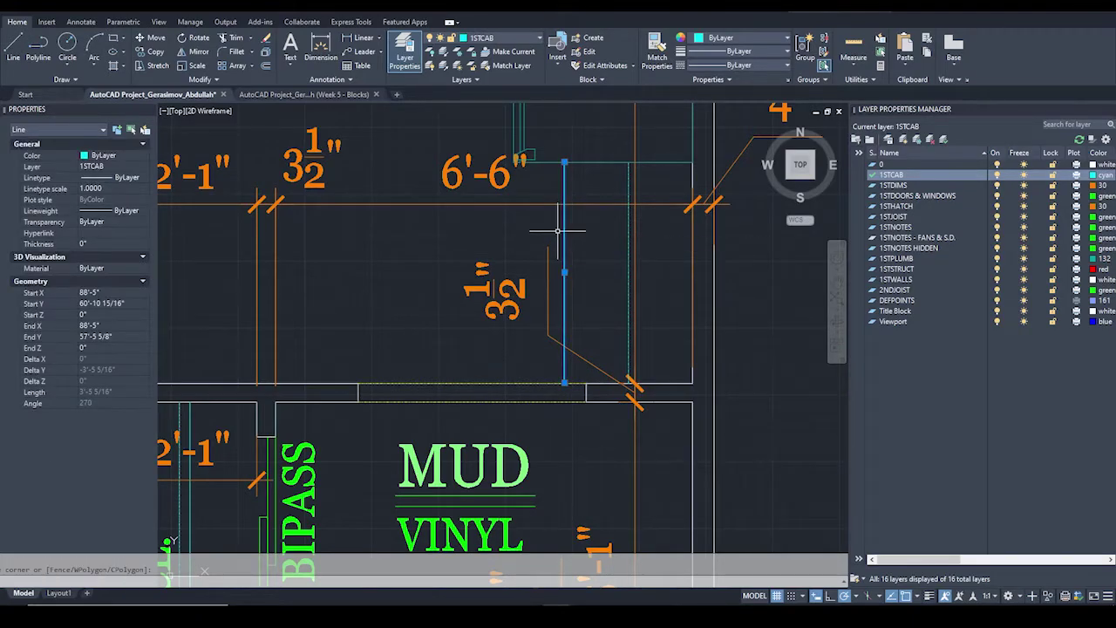
scroll(567, 388, "up", 2)
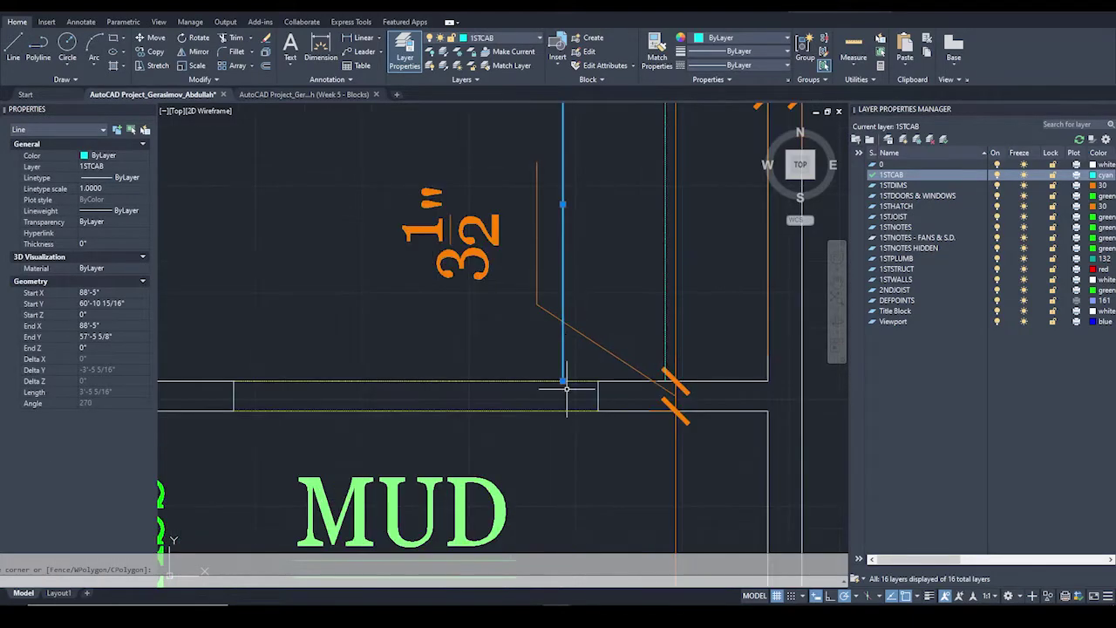
mouse_move(563, 382)
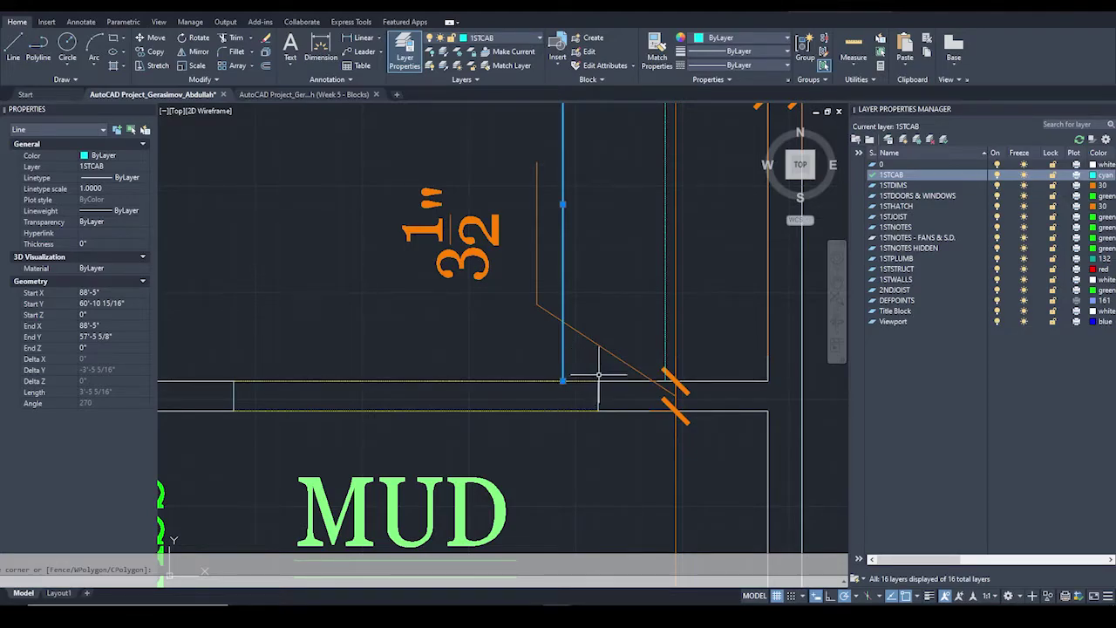
key("Escape")
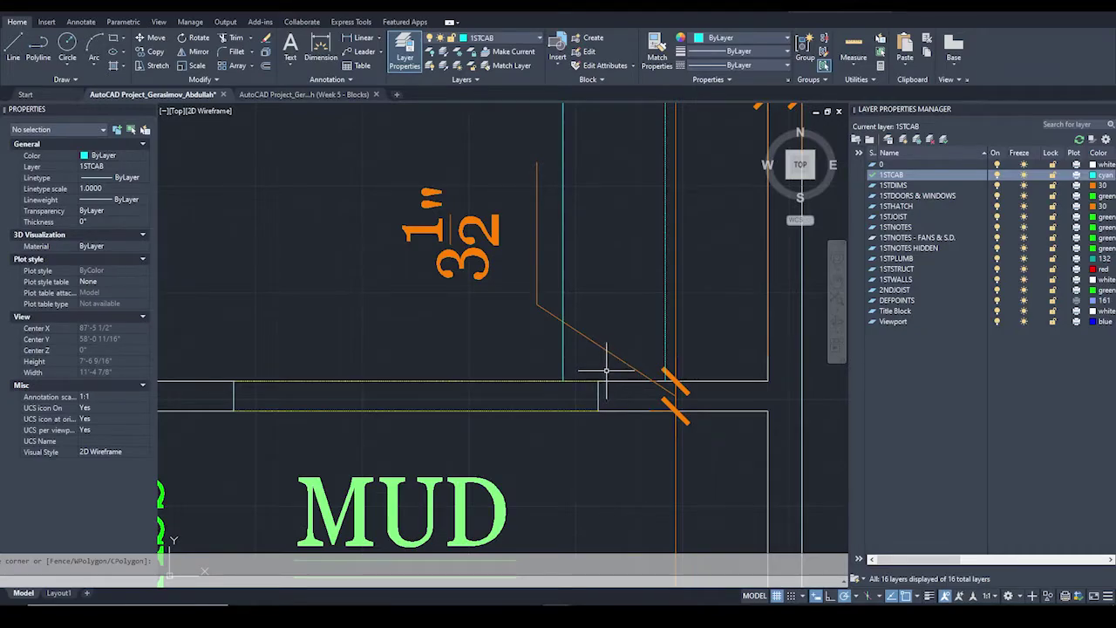
Try stretching the right jamb of the kitchen–mud room opening about 8 1/4" to the left to clear the counter line, and undo it.
left_click(613, 361)
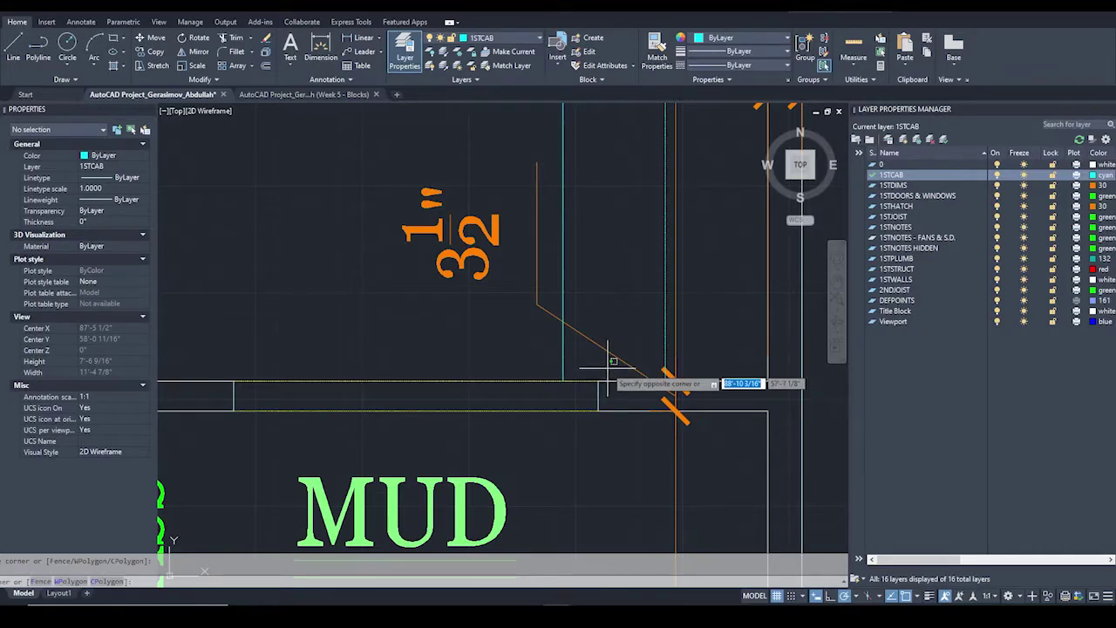
left_click(593, 415)
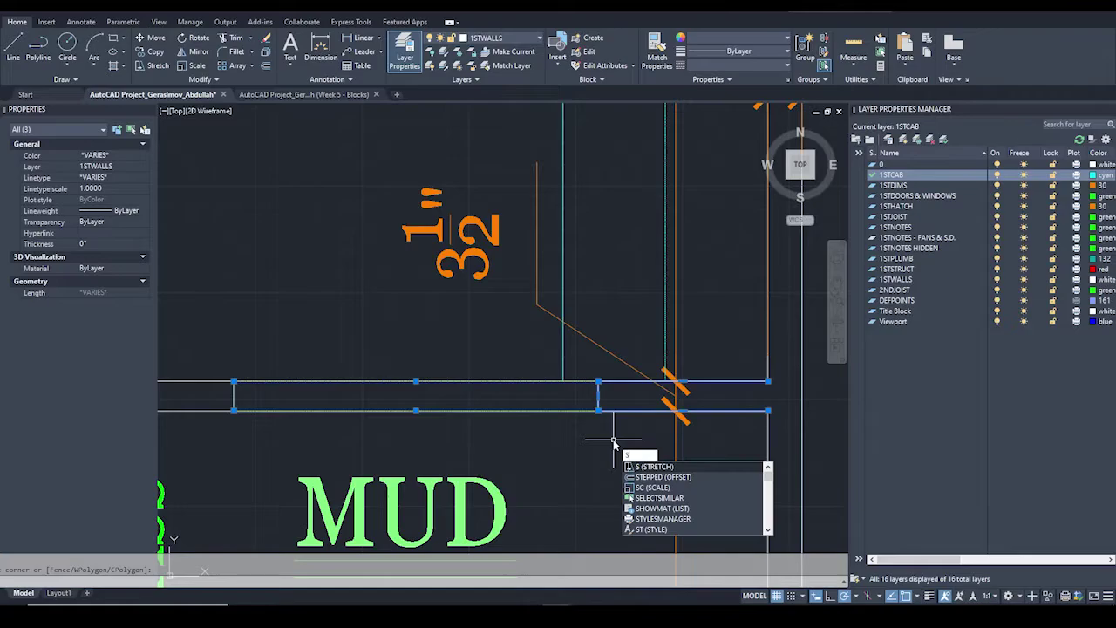
key("Return")
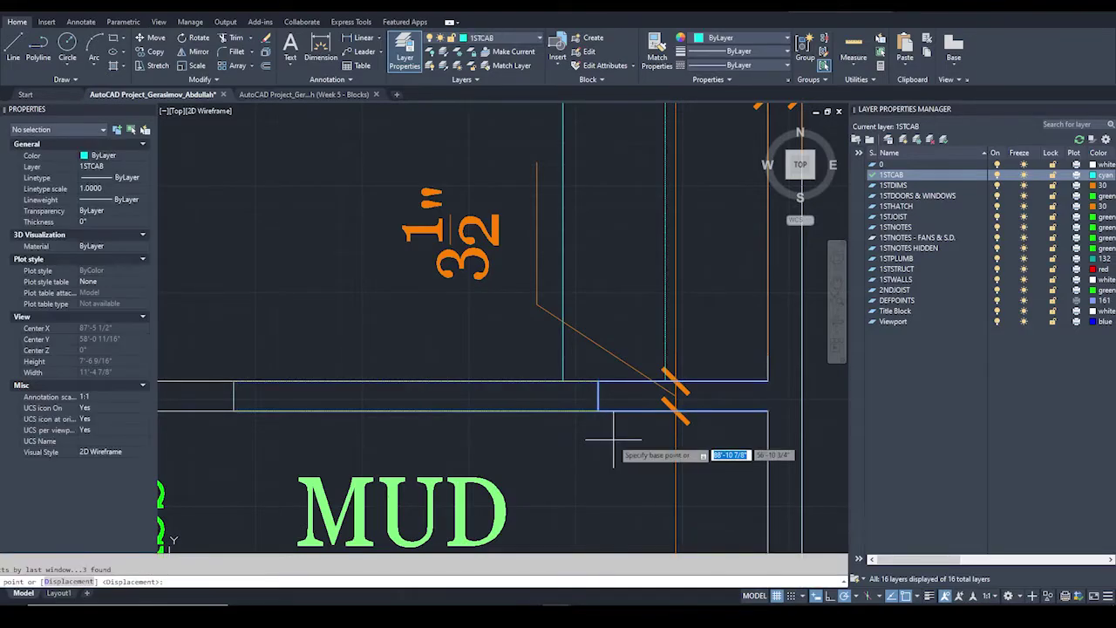
left_click(613, 440)
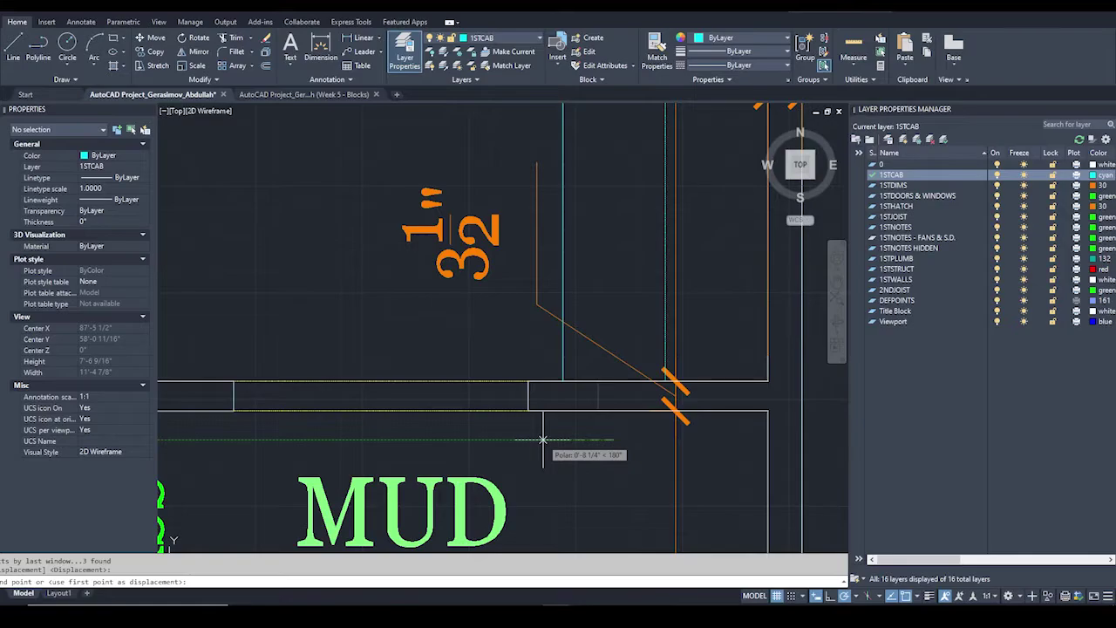
left_click(542, 439)
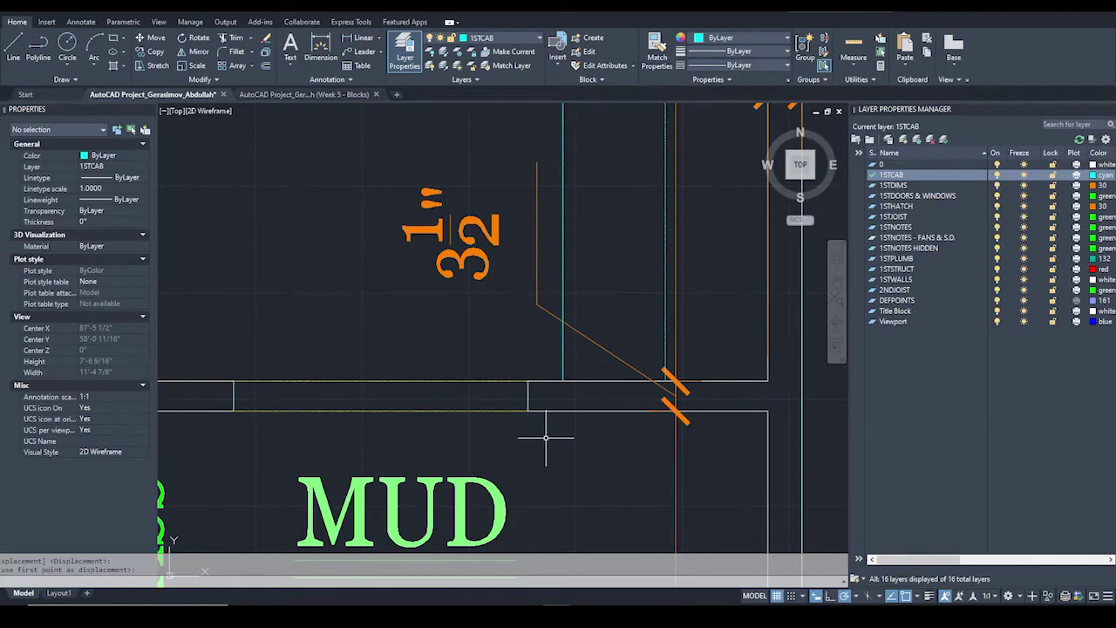
scroll(546, 438, "up", 2)
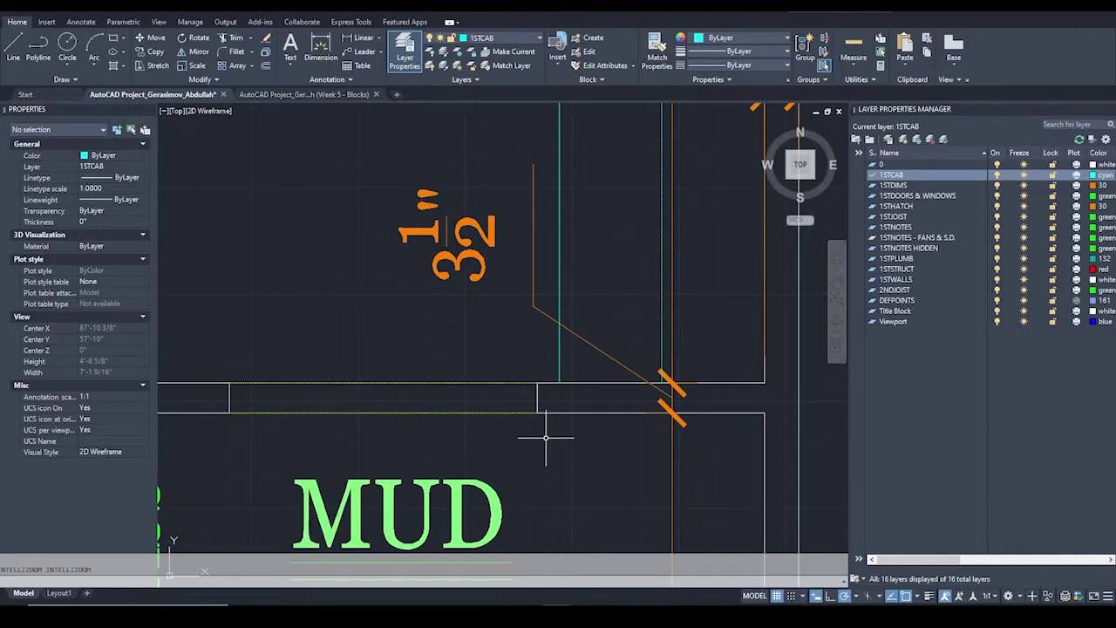
Review the kitchen layout and compare the refrigerator's REF. label with the one in the APPLIANCES block legend.
scroll(546, 348, "down", 4)
middle_click_drag(558, 288, 582, 523)
scroll(652, 275, "down", 3)
middle_click_drag(429, 139, 436, 188)
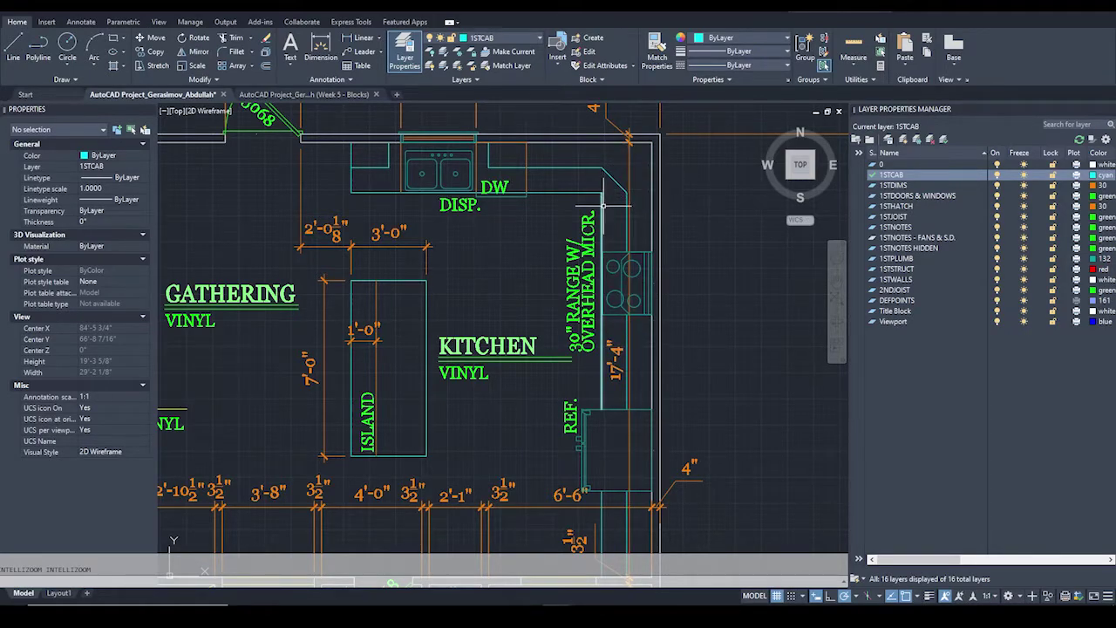
middle_click_drag(631, 315, 615, 237)
mouse_move(514, 253)
middle_mouse_down()
mouse_move(571, 380)
mouse_move(480, 239)
middle_mouse_up()
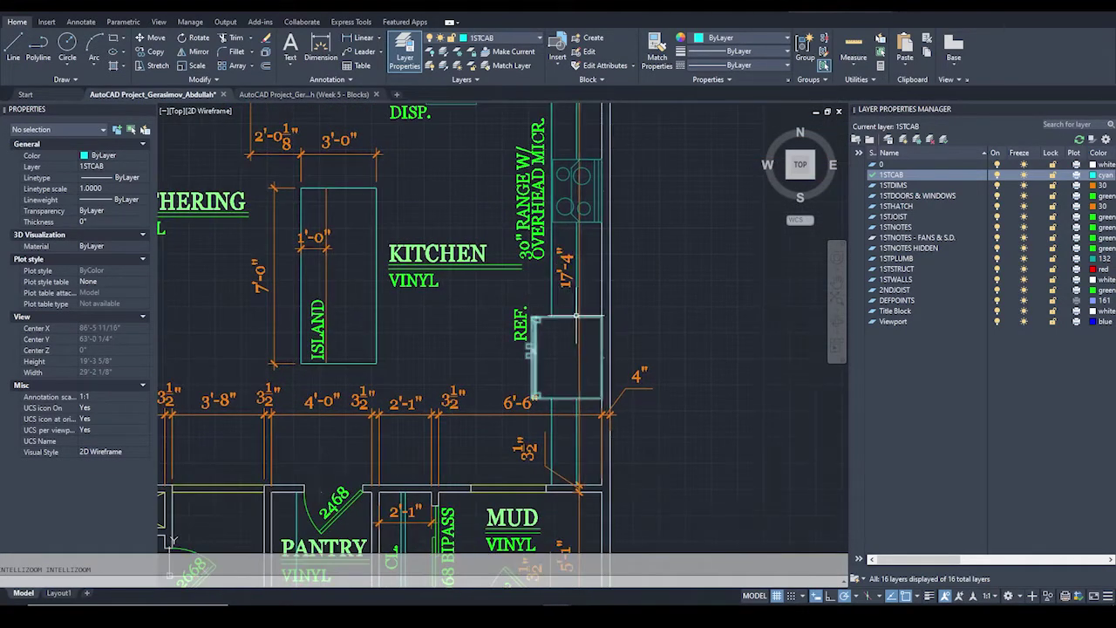
scroll(566, 350, "down", 10)
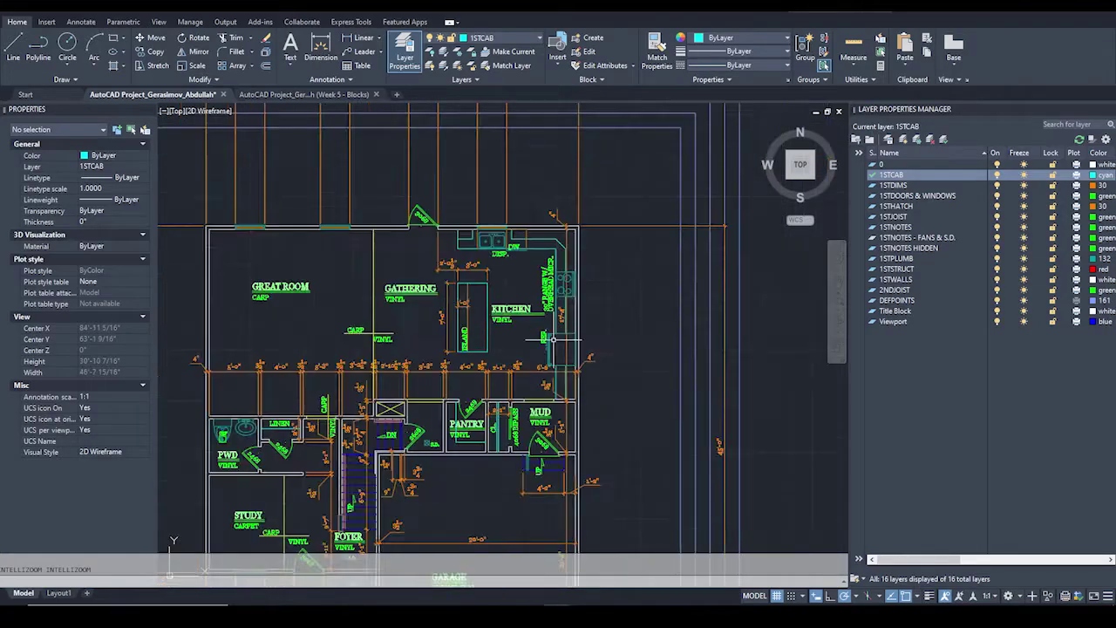
scroll(469, 355, "down", 4)
scroll(576, 199, "up", 7)
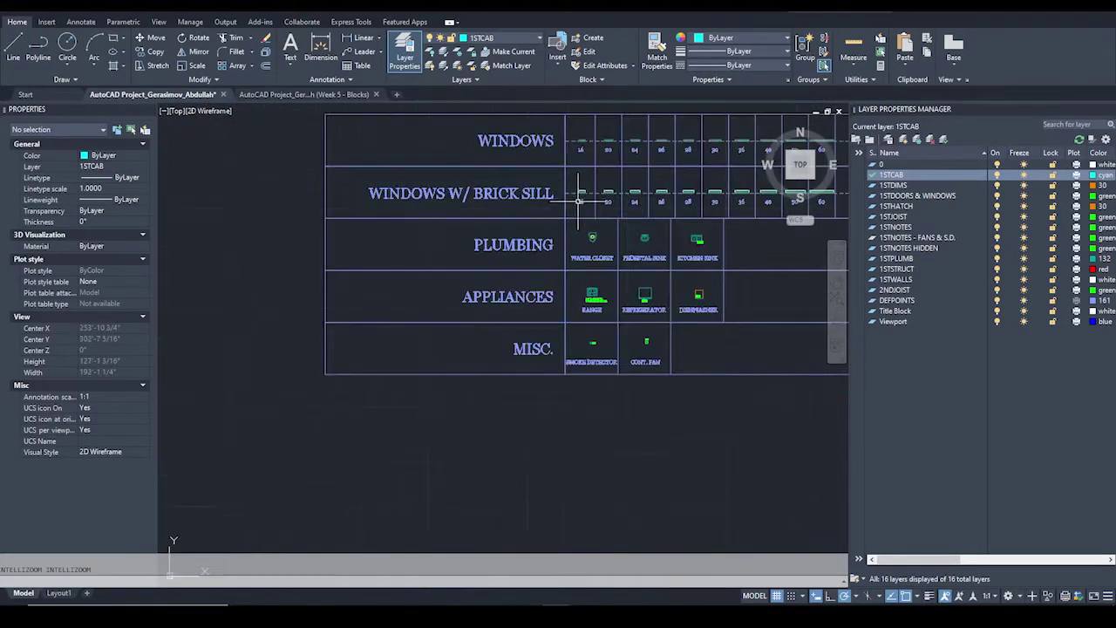
scroll(652, 303, "up", 4)
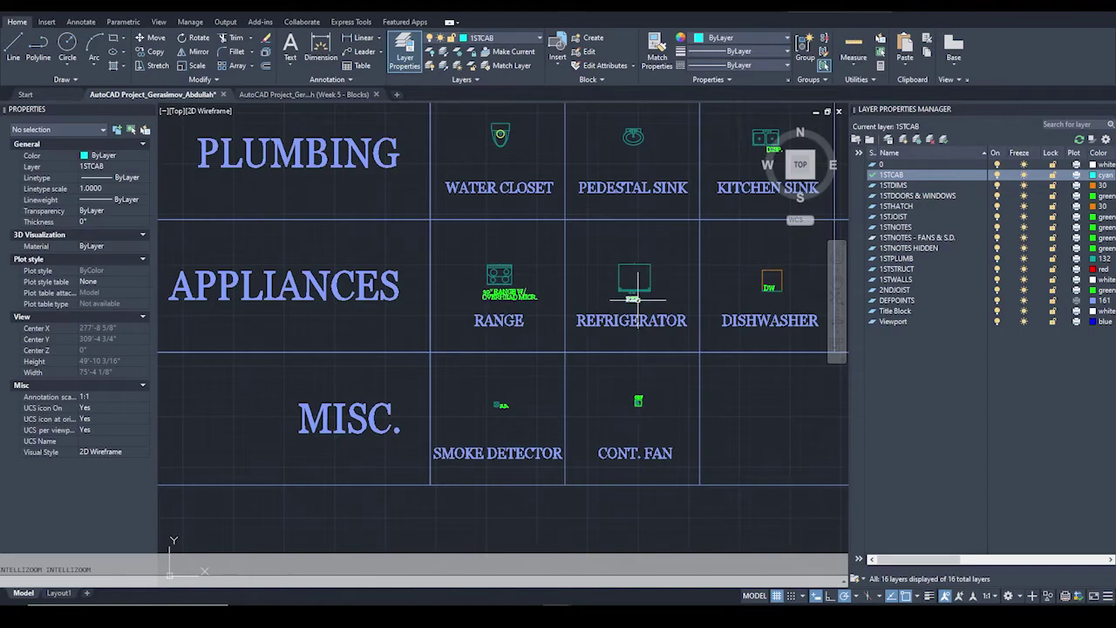
left_click(636, 301)
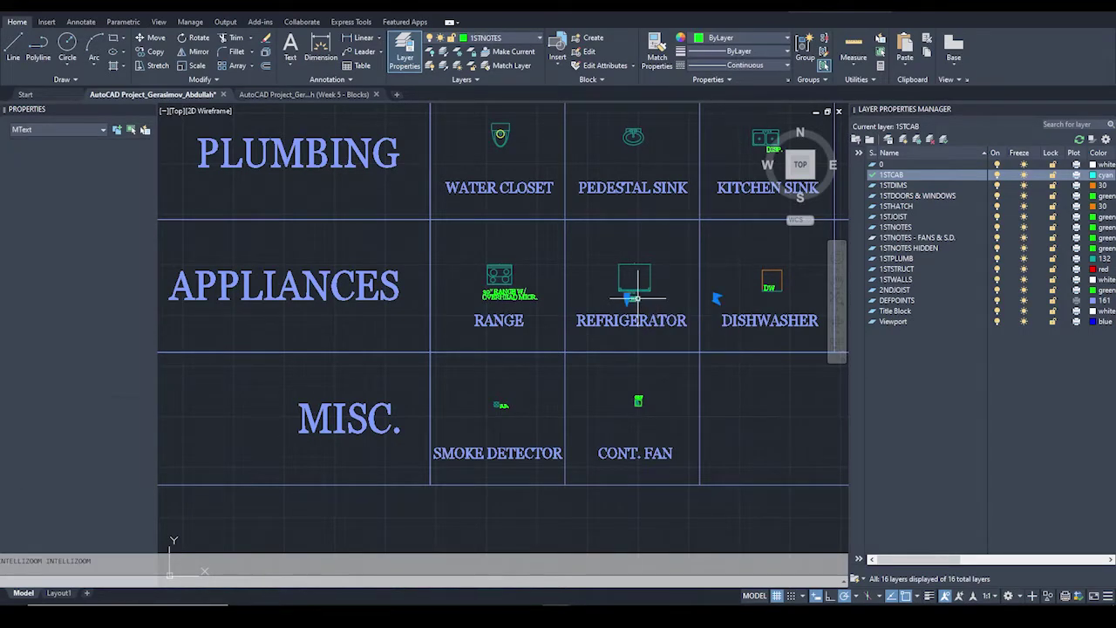
scroll(636, 299, "down", 8)
scroll(558, 349, "up", 6)
scroll(632, 257, "up", 5)
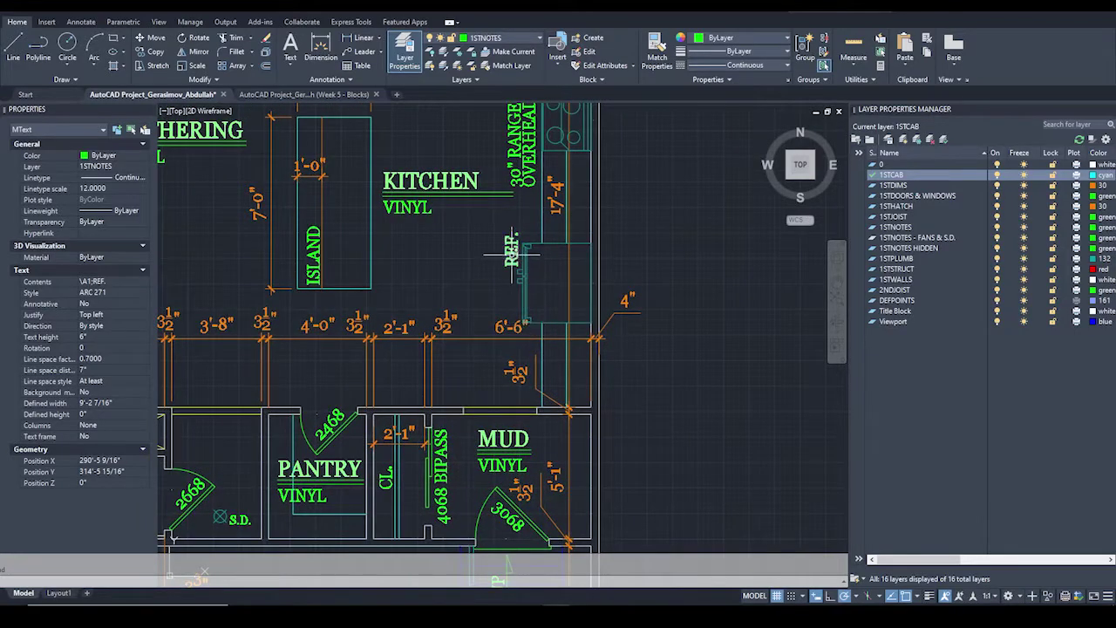
key("Escape")
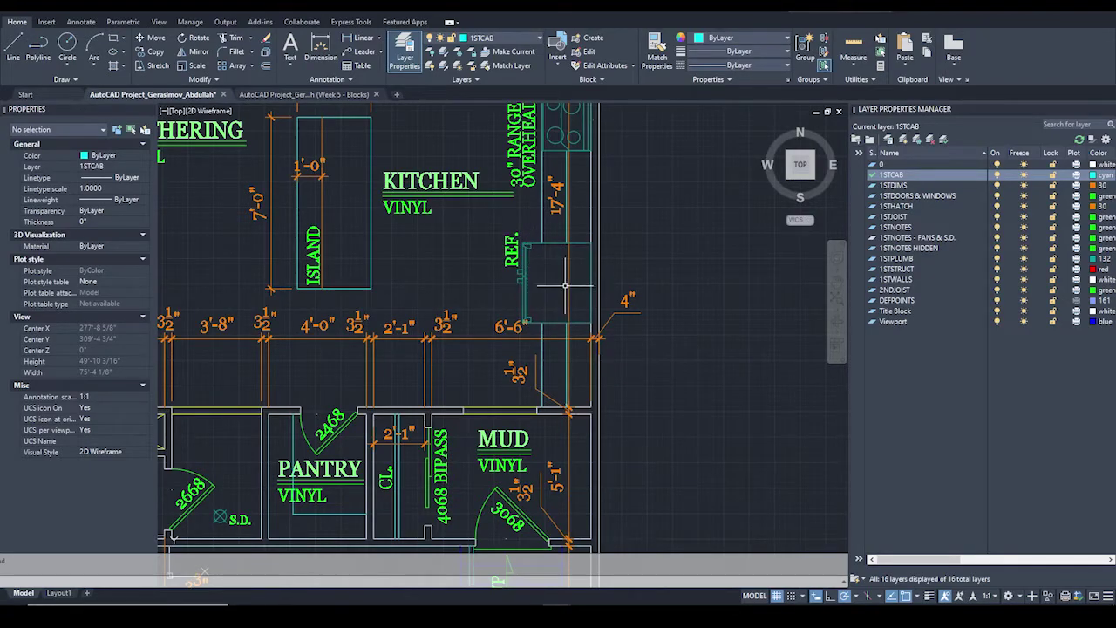
scroll(537, 260, "up", 2)
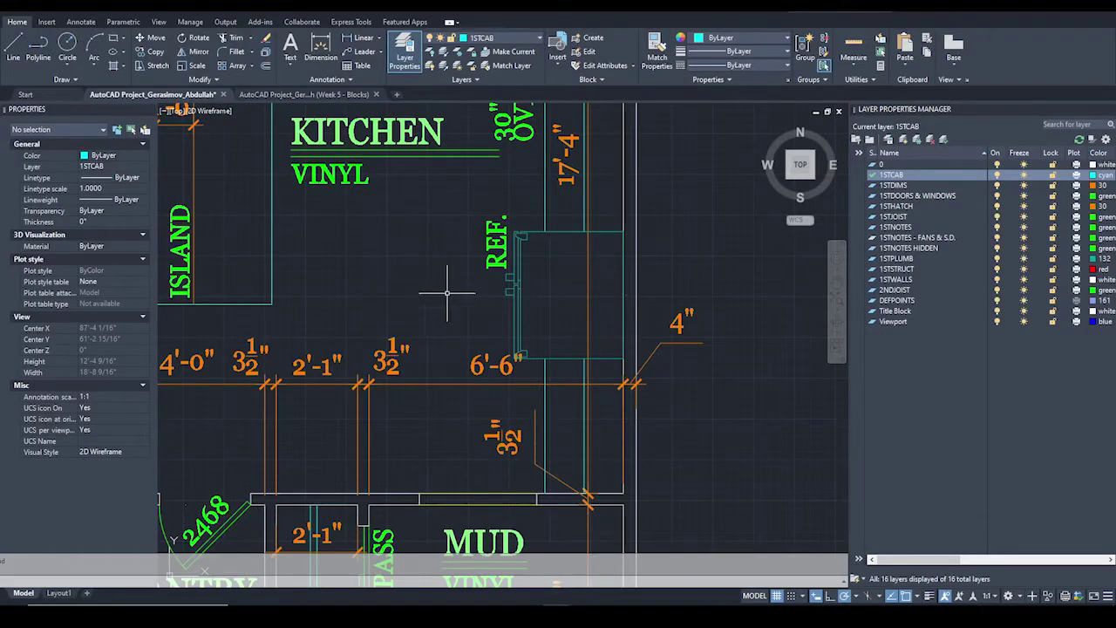
type("l")
key("Return")
left_click(546, 485)
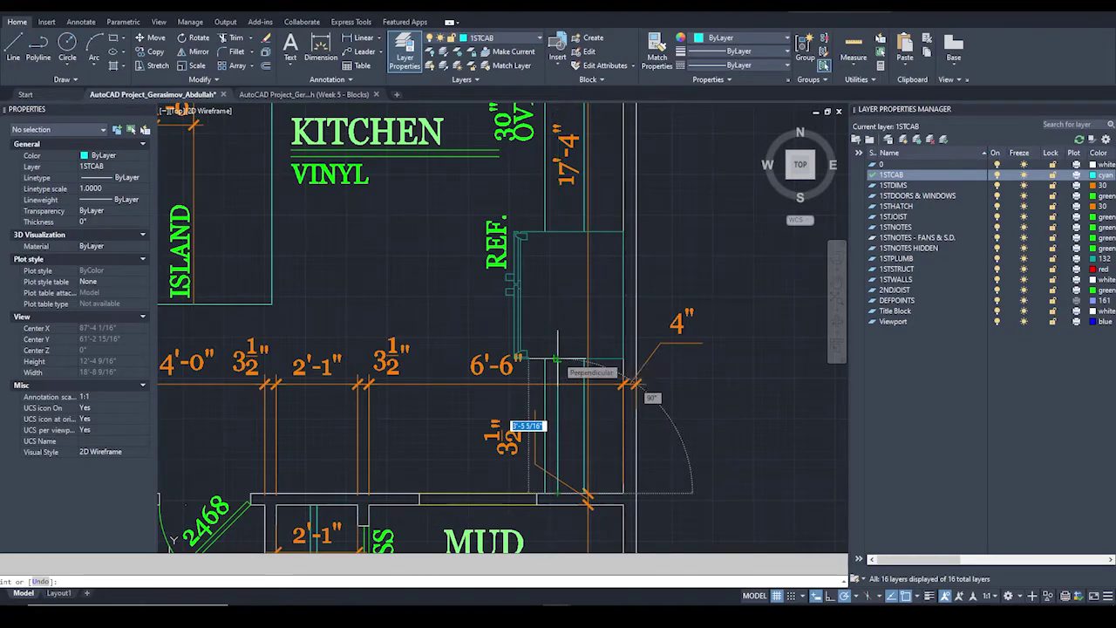
key("Escape")
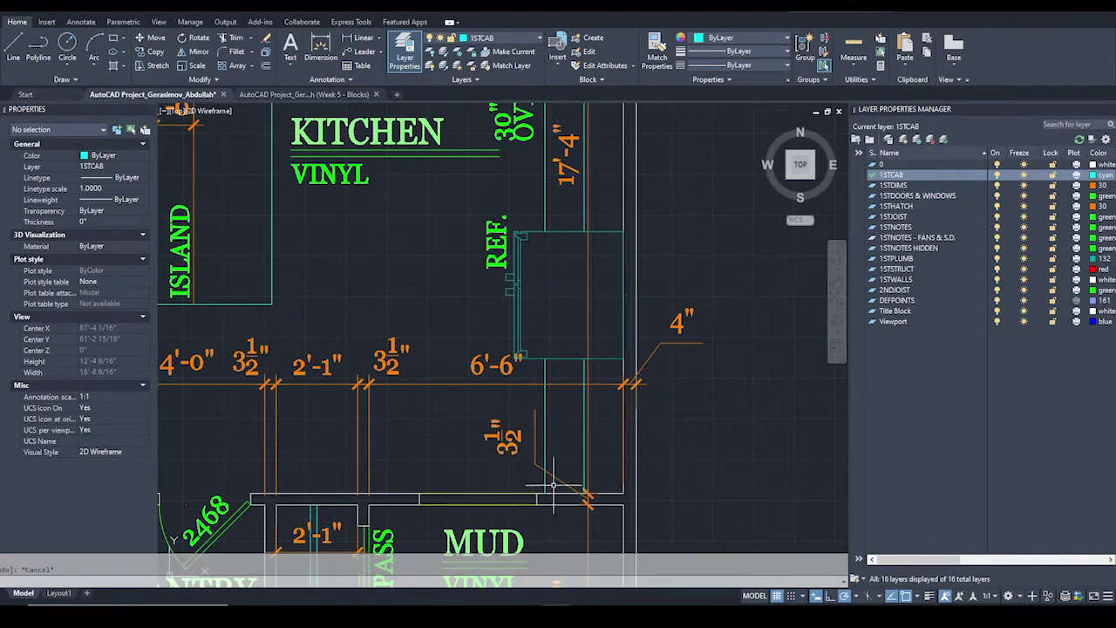
Extend the range wall counter's front edge line through the refrigerator to its lower edge, joining the counter line below.
left_click(544, 218)
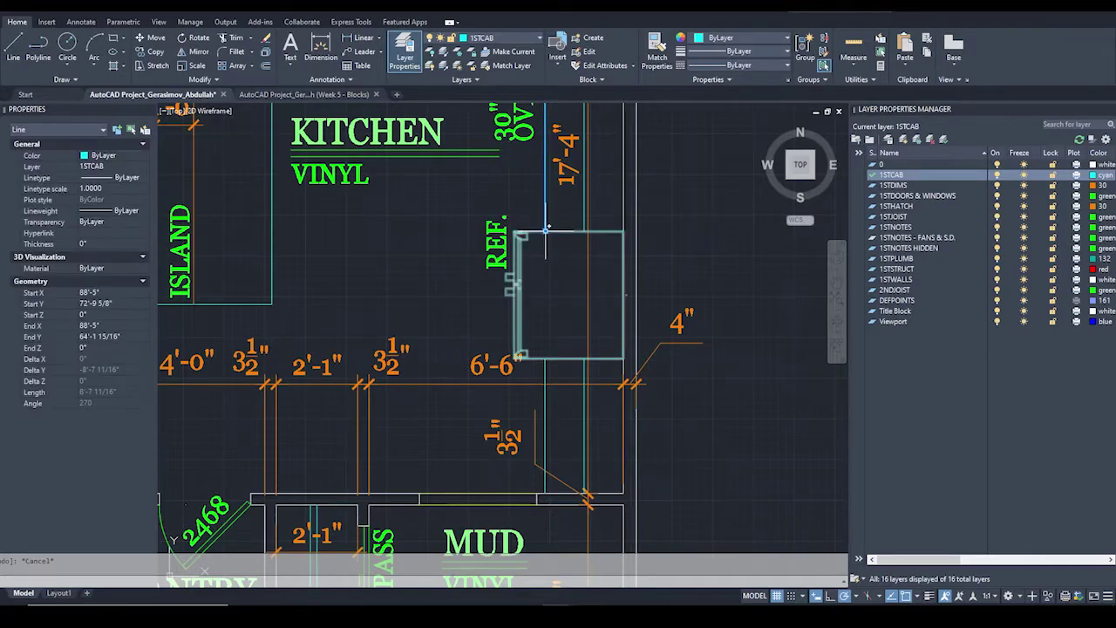
left_click(545, 231)
left_click(545, 358)
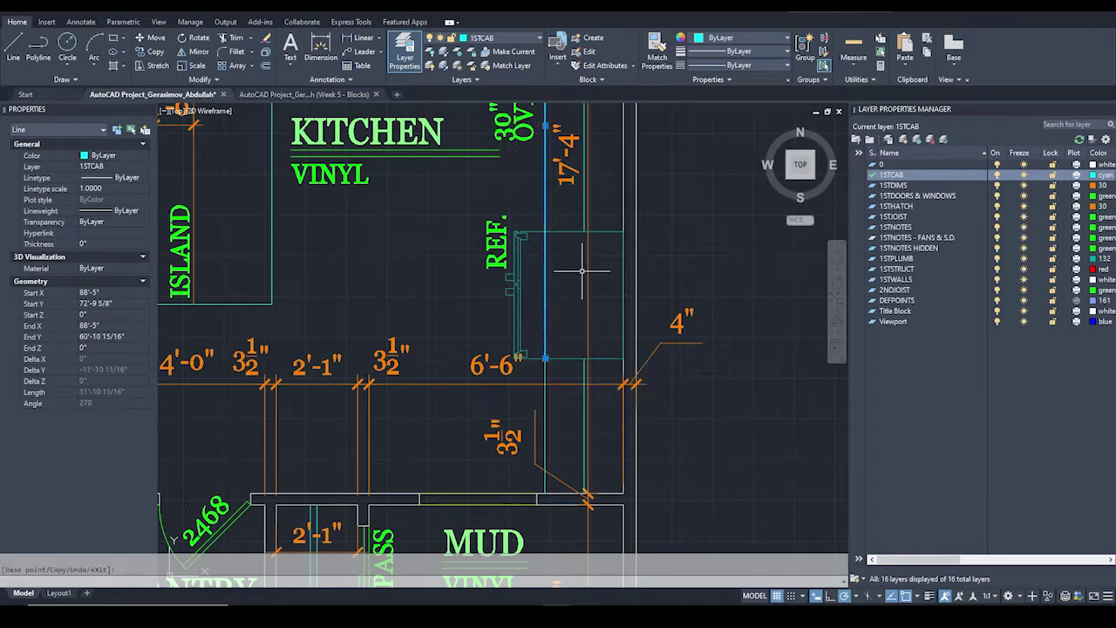
key("Escape")
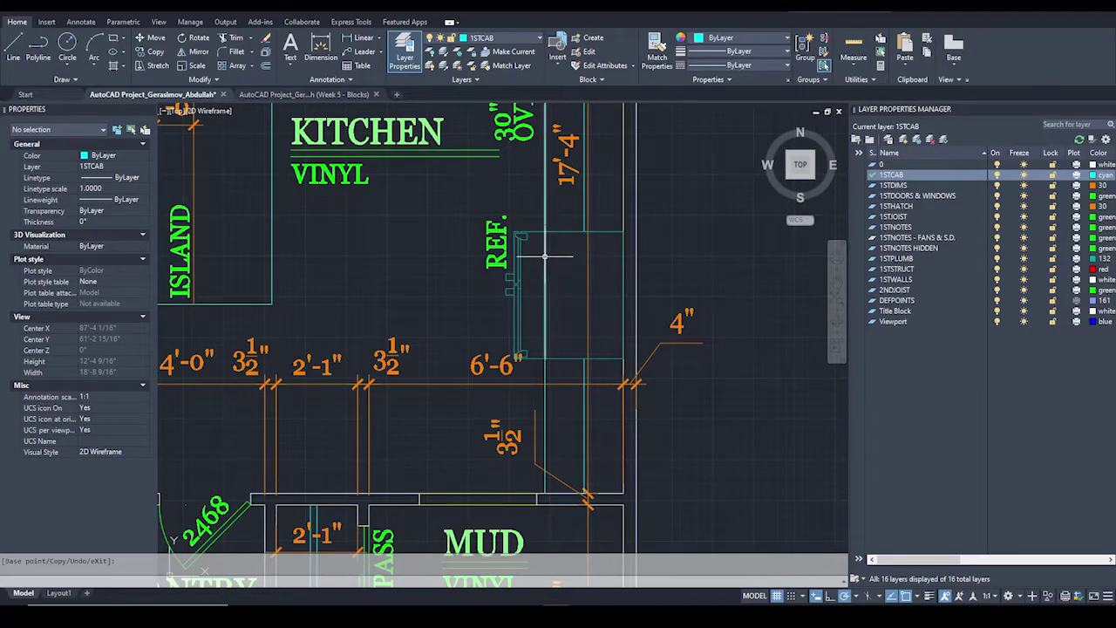
Break the counter's front edge line inside the refrigerator outline, leaving a gap across the middle of the appliance.
left_click(545, 257)
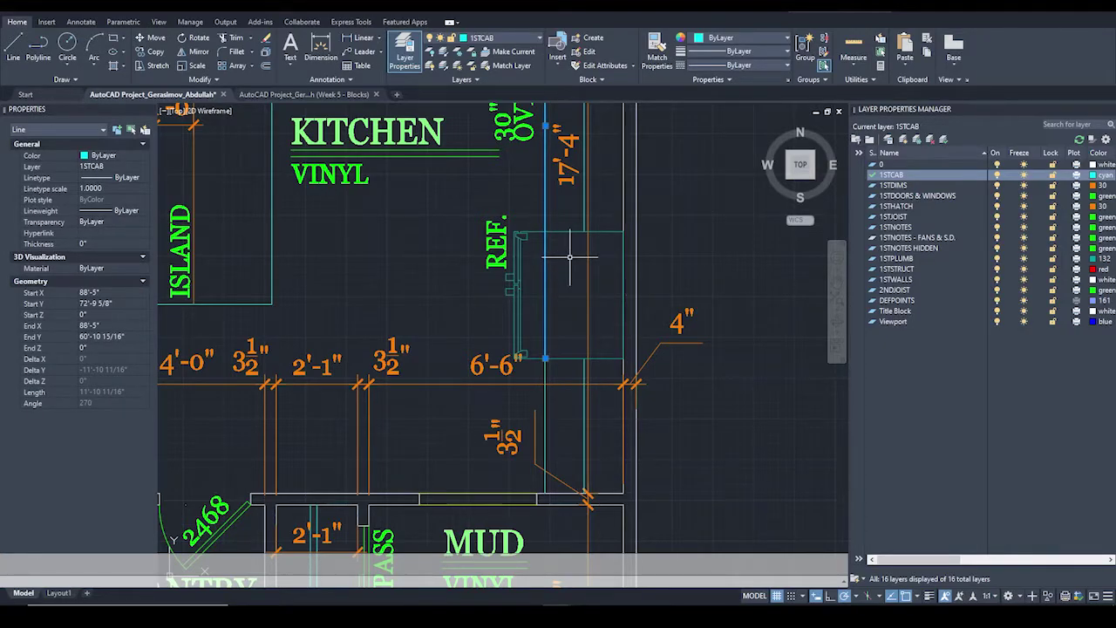
type("BR")
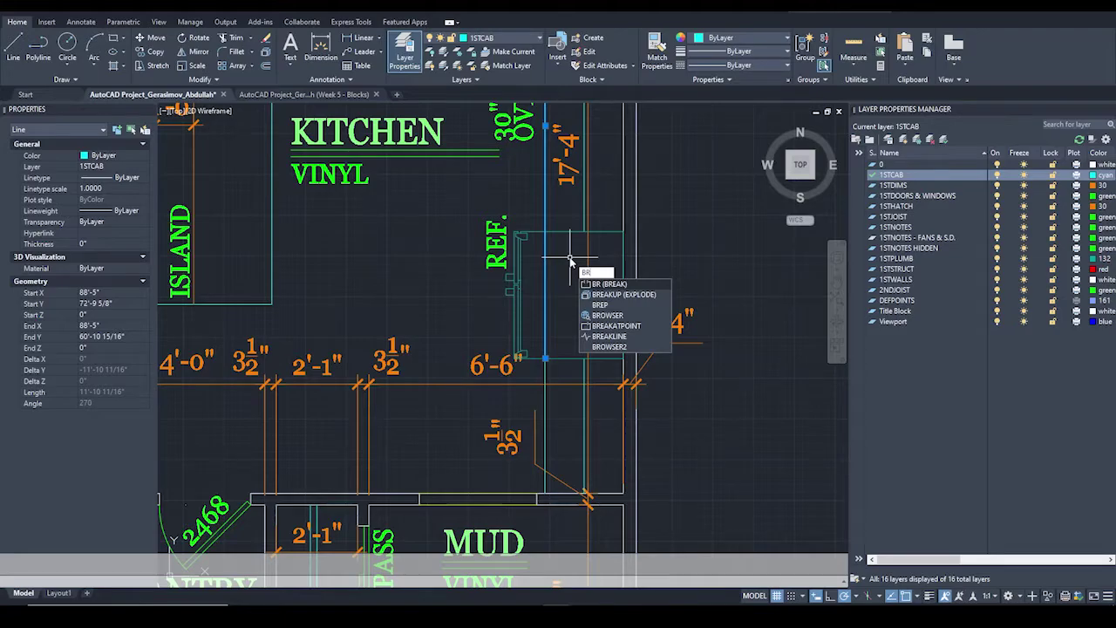
key("Return")
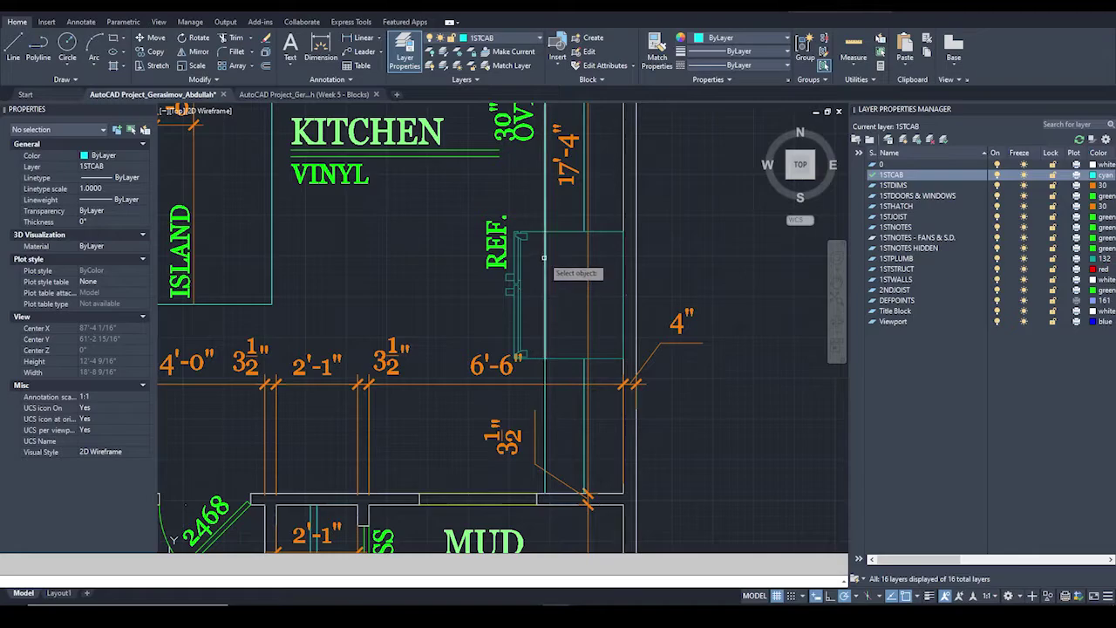
left_click(544, 258)
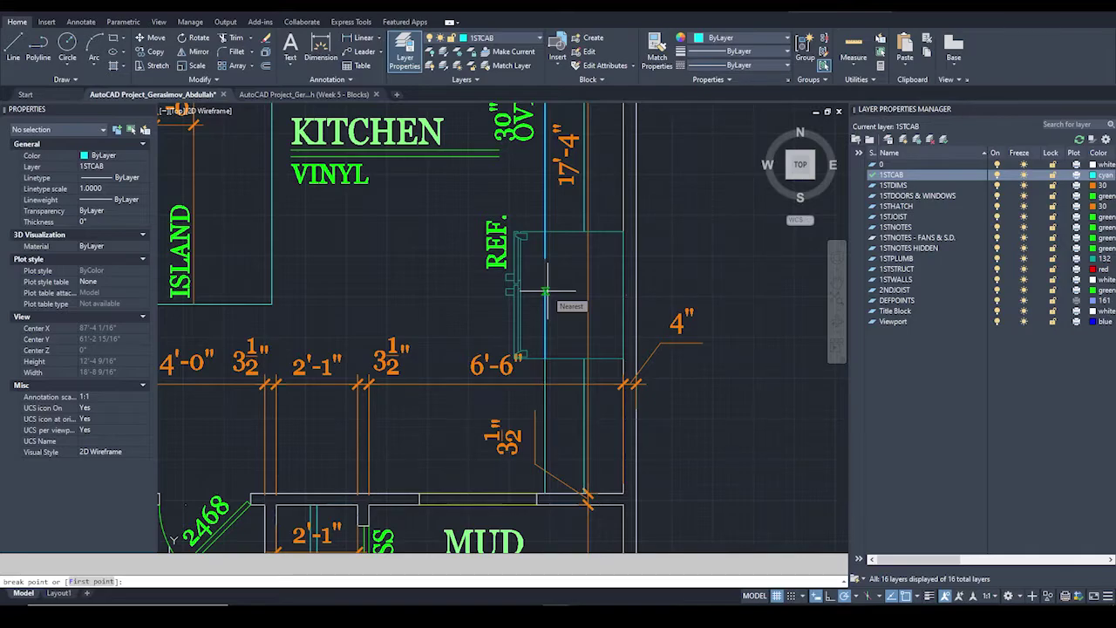
left_click(545, 340)
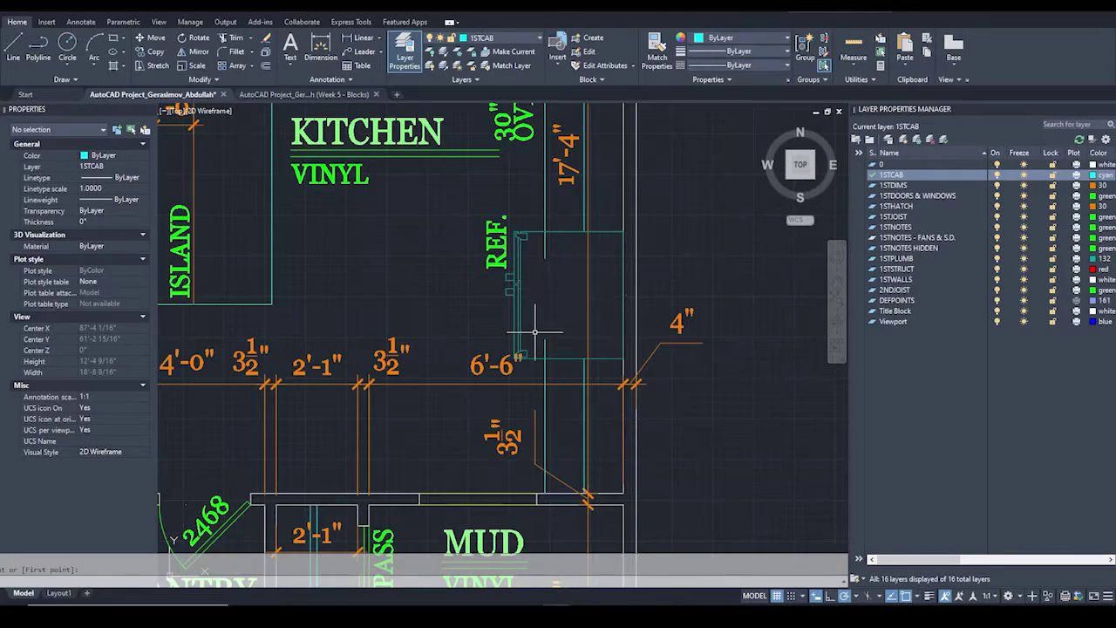
Cut the counter's front edge line back to the refrigerator's upper and lower edges, clearing it from inside the appliance outline.
left_click(544, 245)
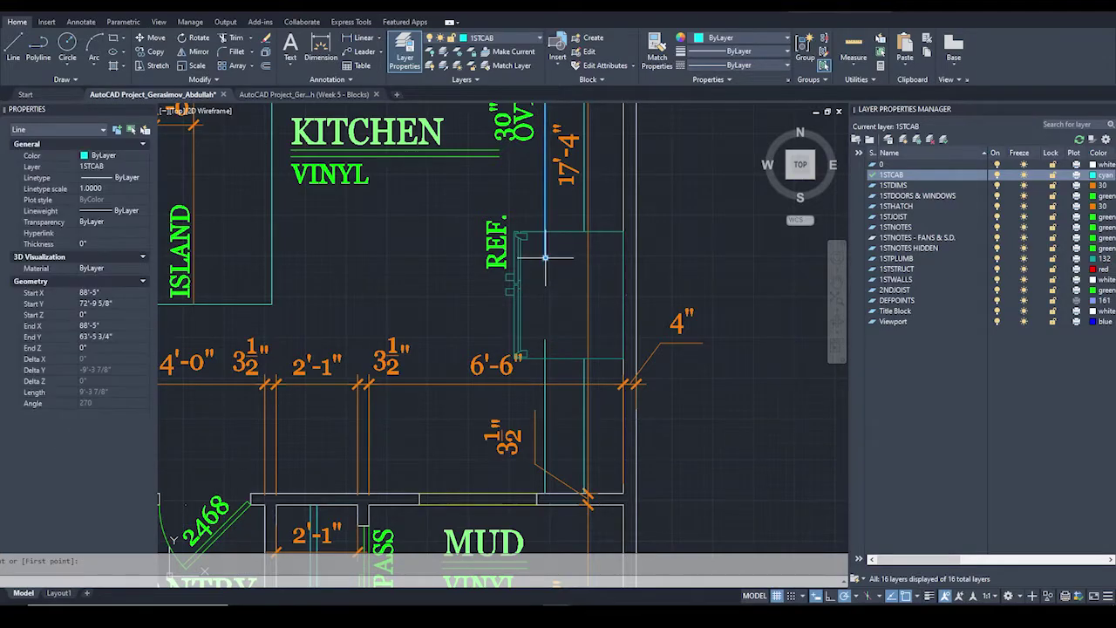
left_click(544, 235)
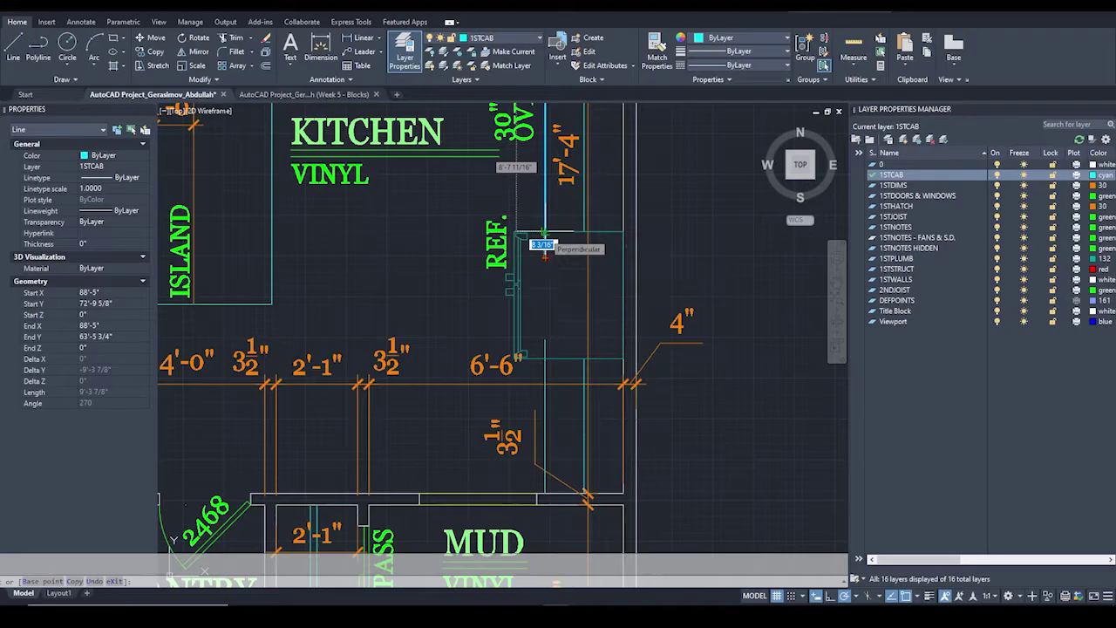
key("Escape")
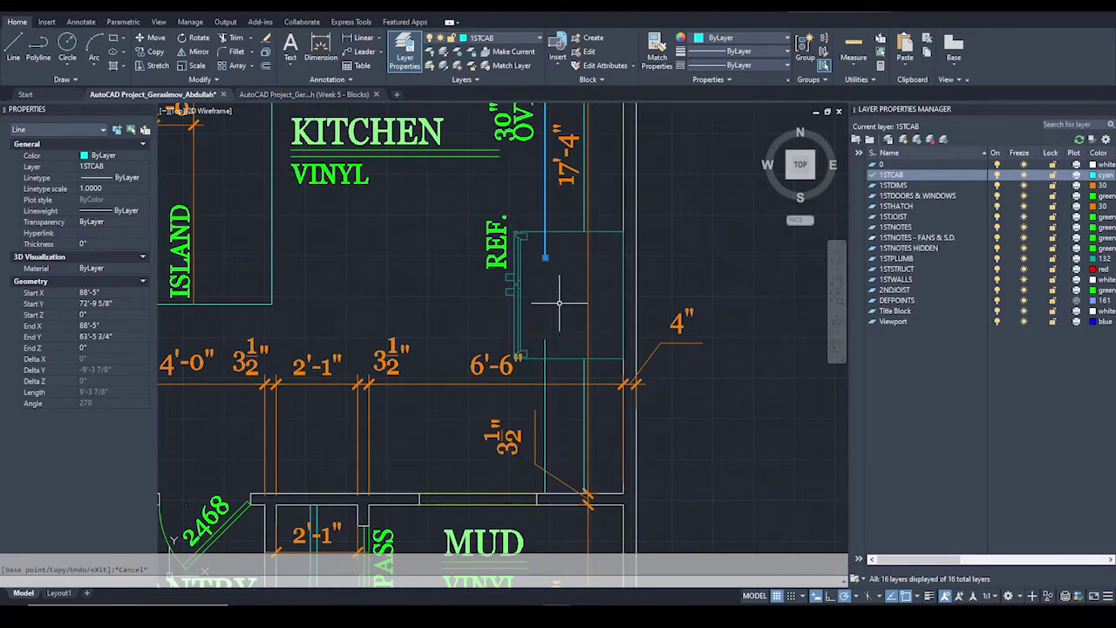
key("Escape")
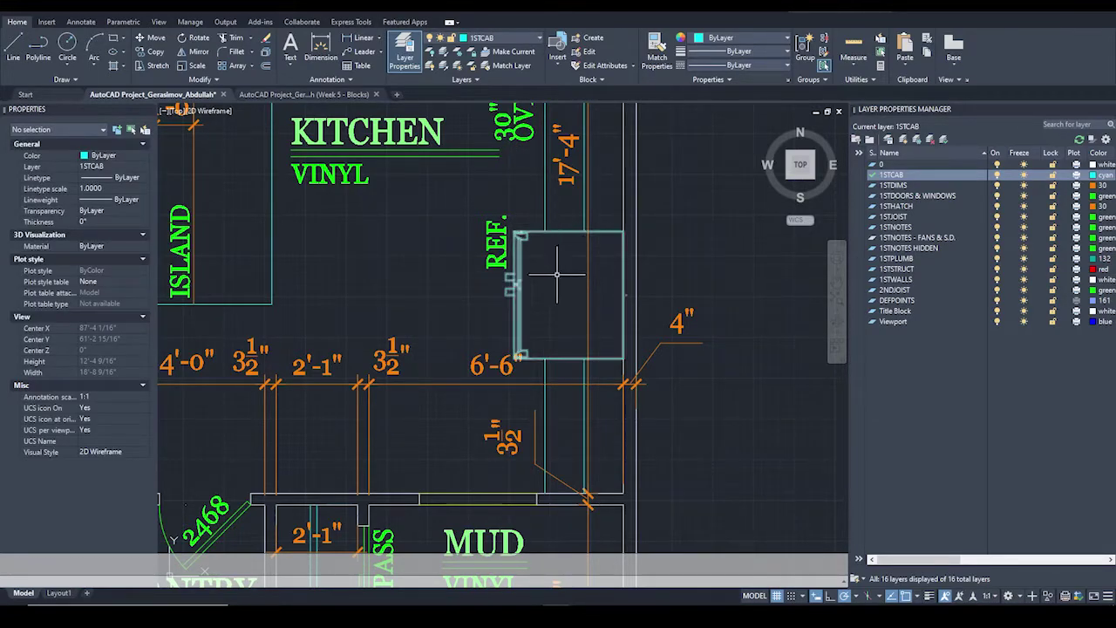
Examine the counter beside the kitchen sink and check the linetype of the upper cabinet's vertical edge line.
mouse_move(556, 248)
middle_mouse_down()
mouse_move(549, 397)
mouse_move(584, 471)
middle_mouse_up()
scroll(549, 397, "down", 3)
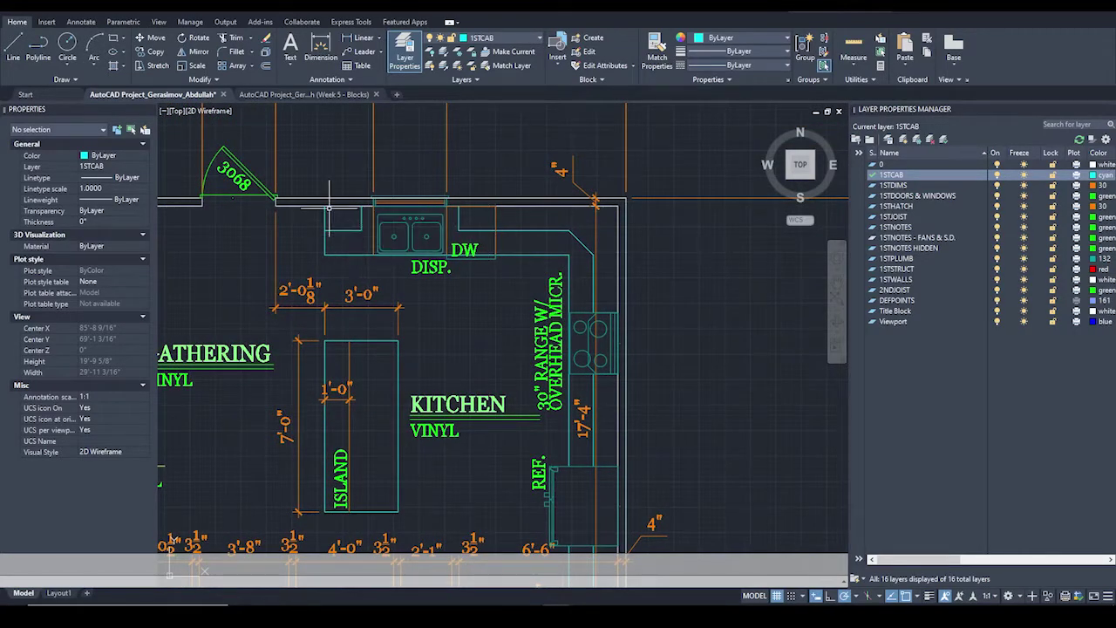
scroll(328, 213, "up", 3)
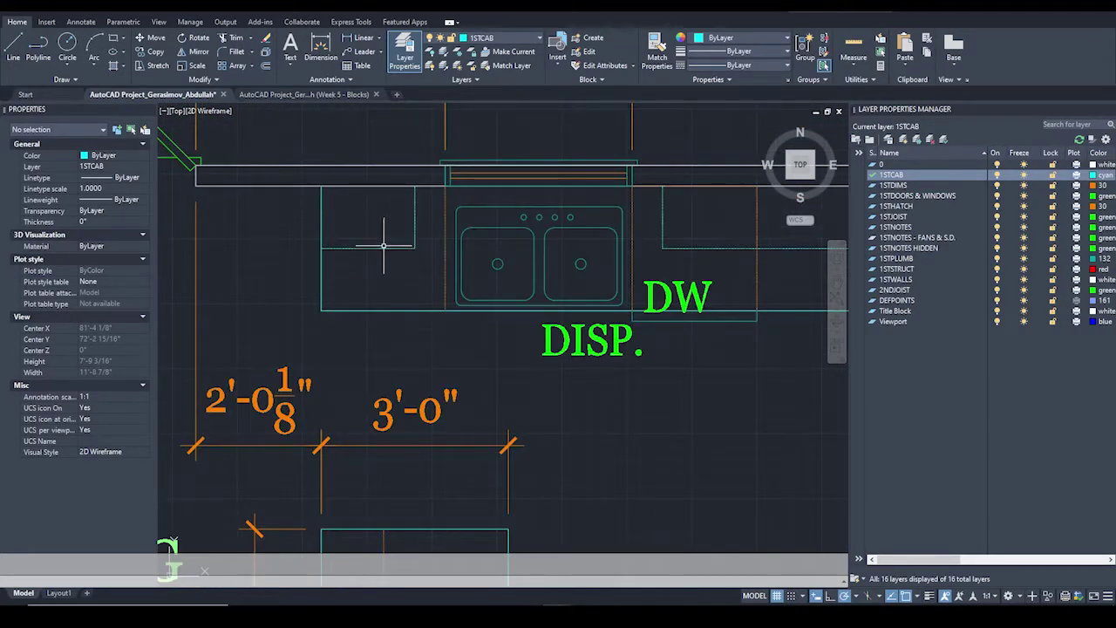
left_click(429, 212)
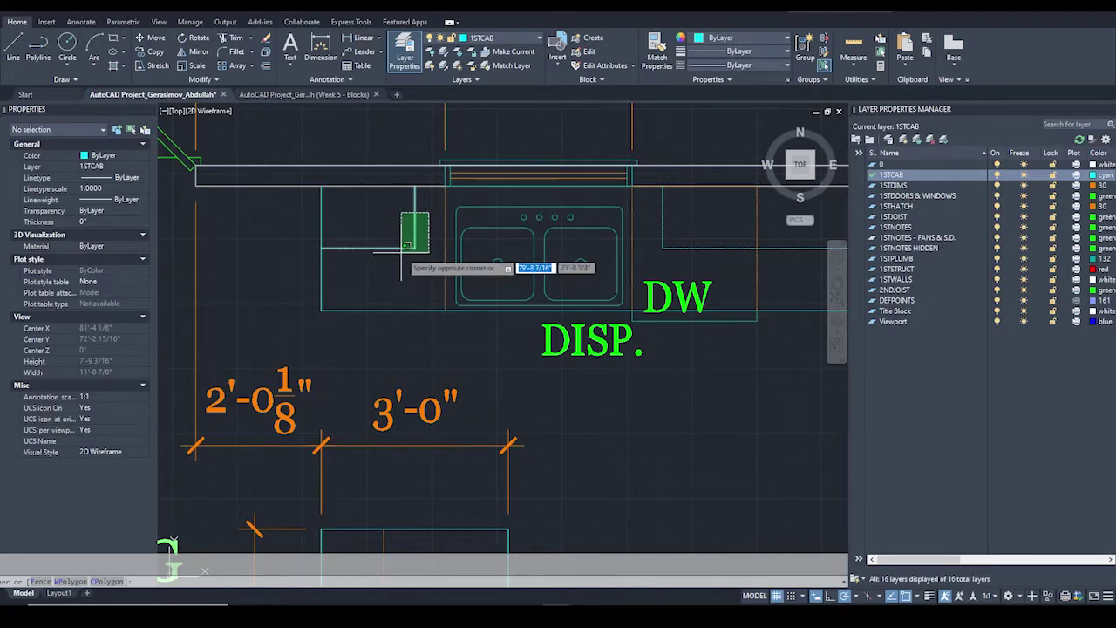
left_click(424, 279)
left_click(410, 312)
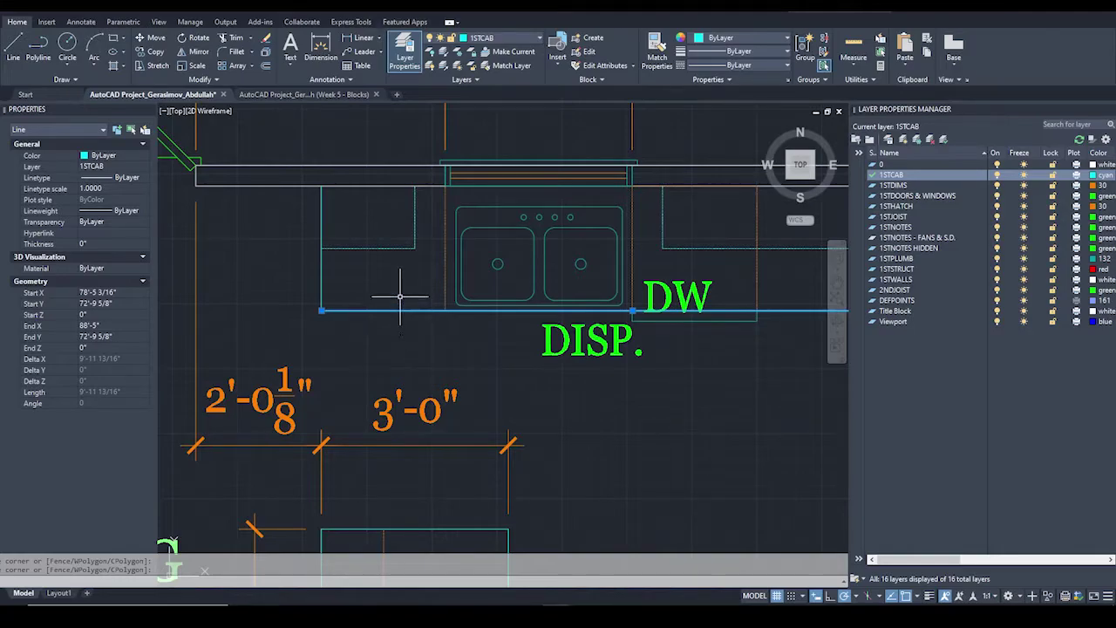
key("Escape")
left_click(425, 219)
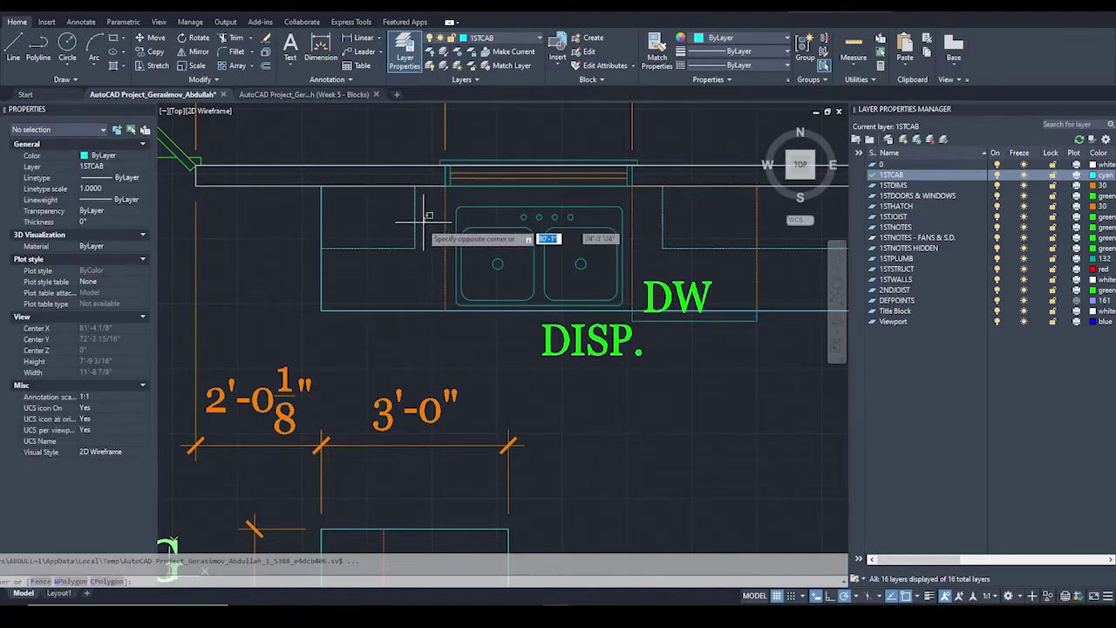
left_click(394, 256)
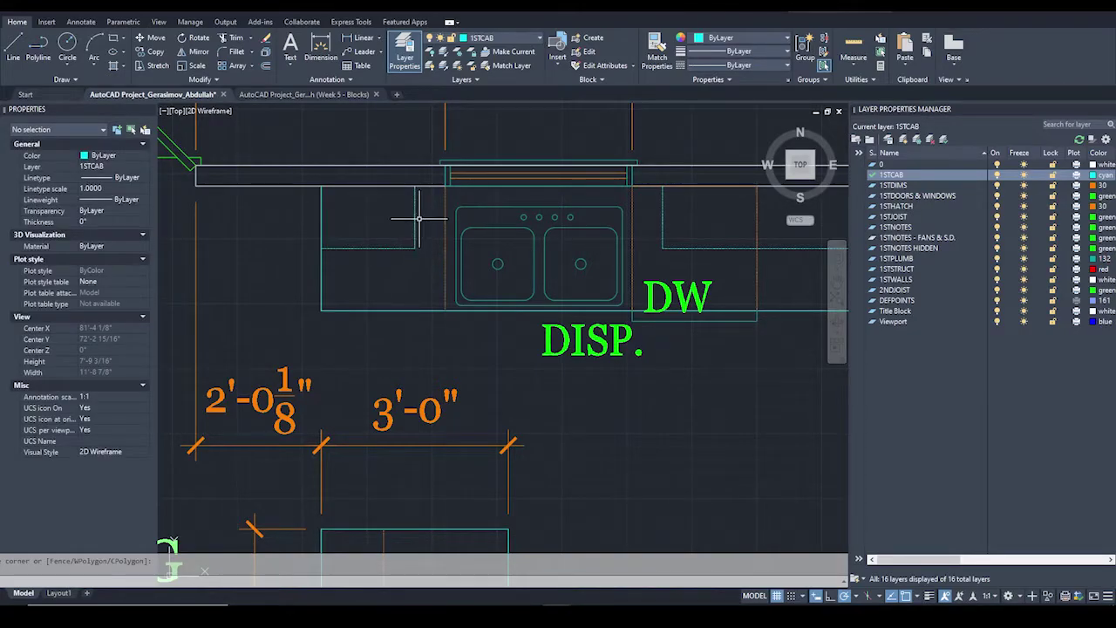
left_click(410, 226)
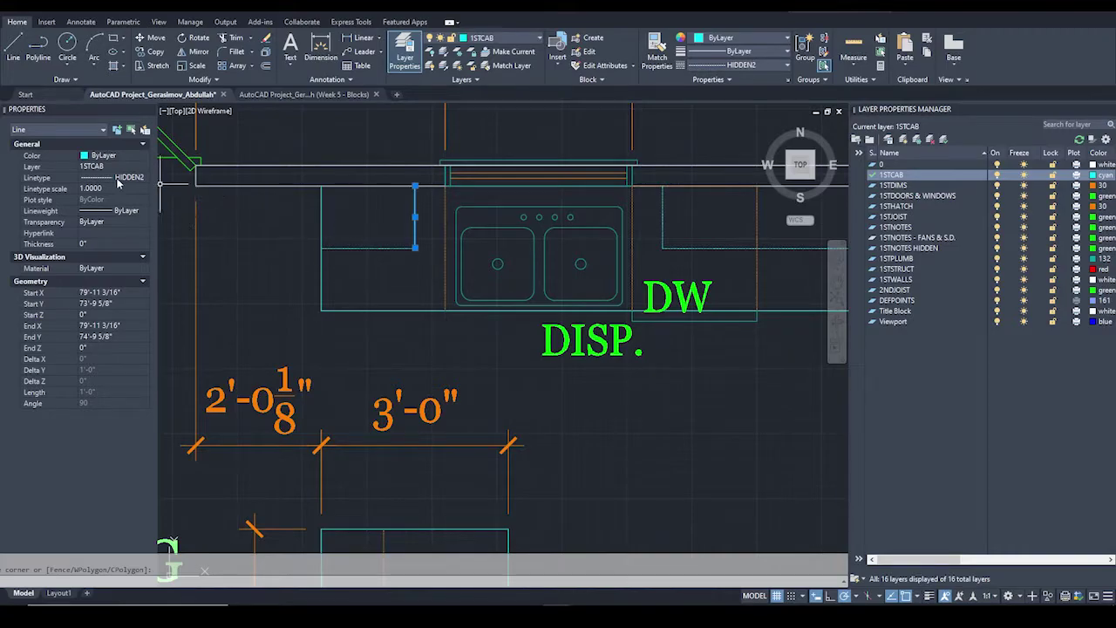
key("Escape")
scroll(324, 195, "up", 5)
middle_click_drag(372, 242, 390, 255)
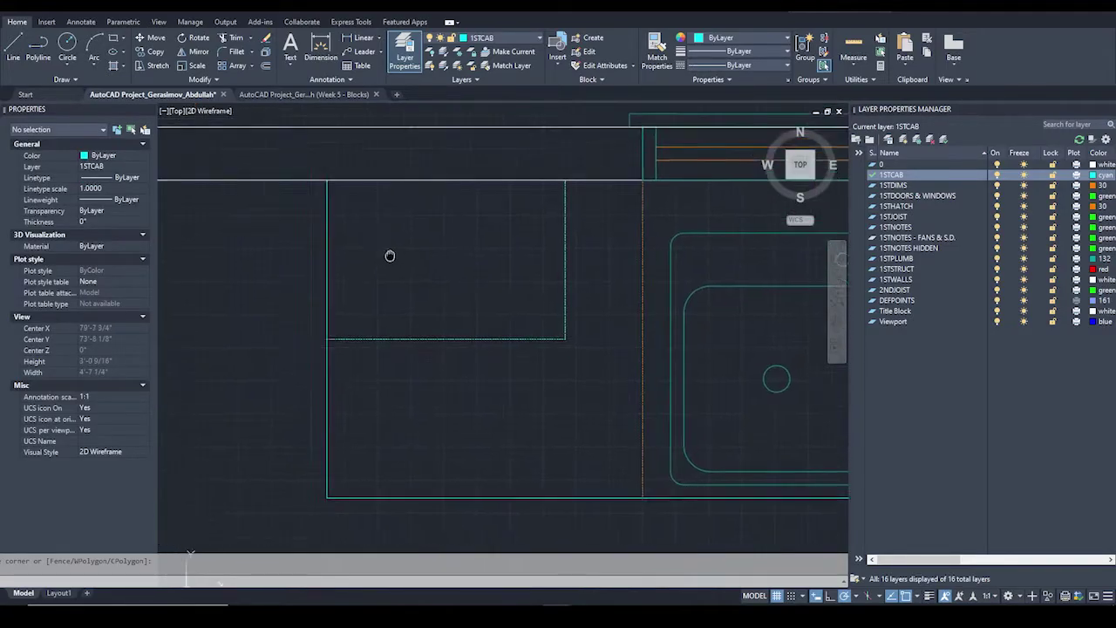
scroll(409, 282, "down", 5)
scroll(410, 282, "up", 3)
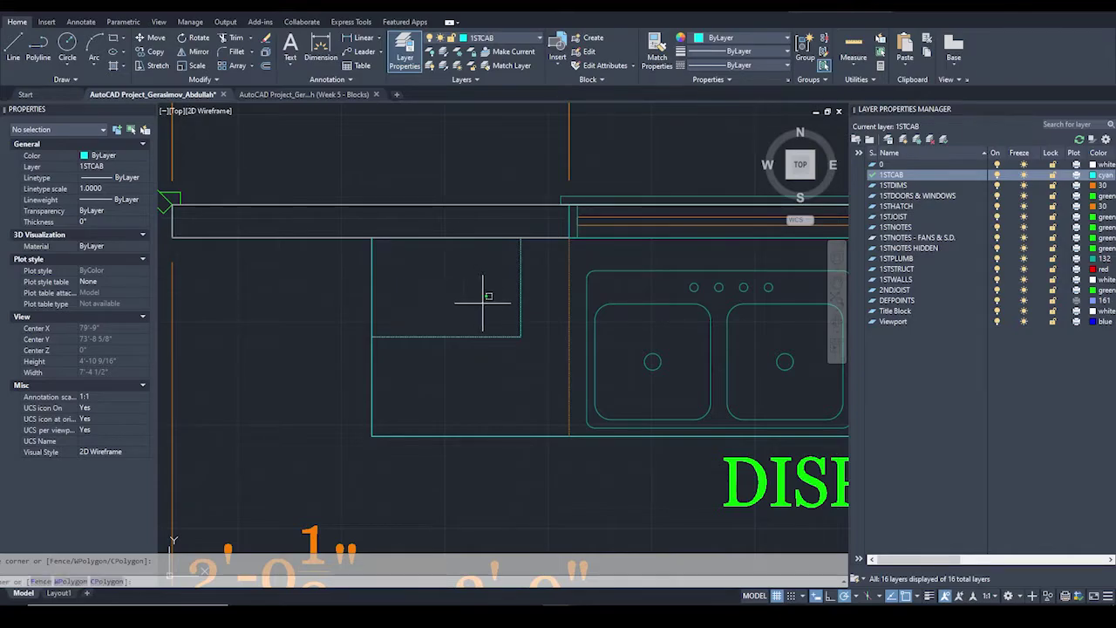
Check the linetype of the upper cabinet's front and side lines, and view them against the sink and window.
left_click(475, 336)
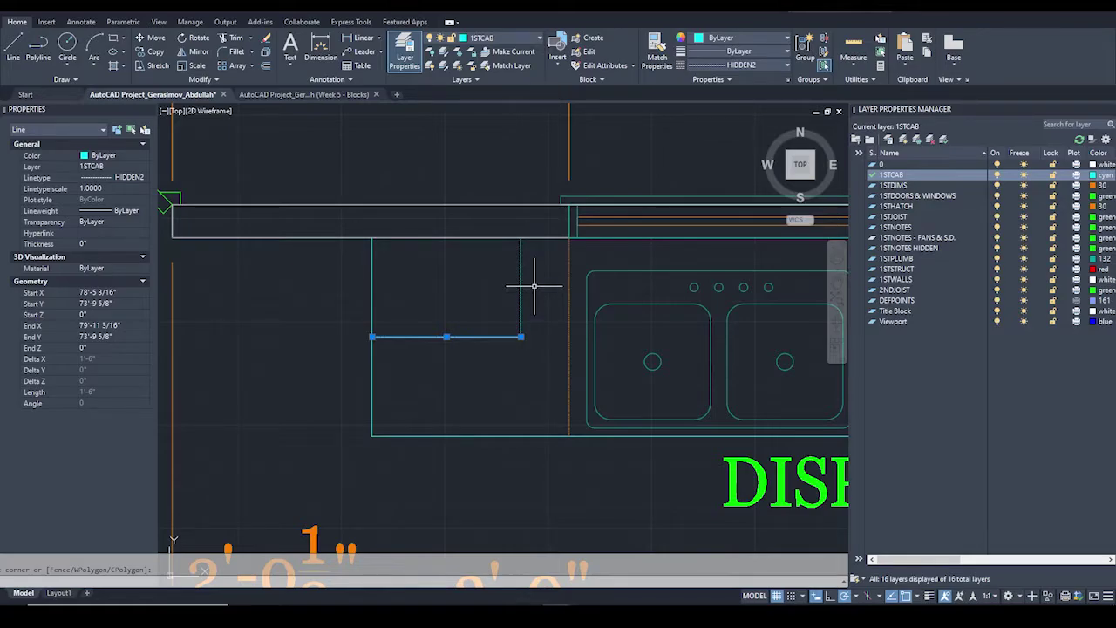
middle_click_drag(534, 285, 522, 308)
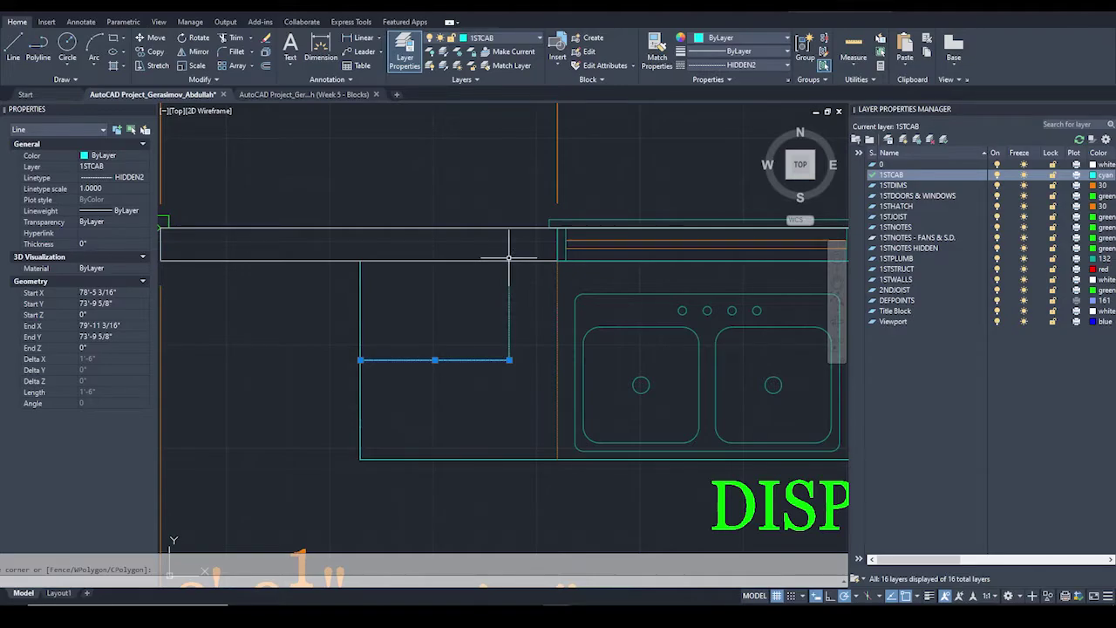
left_click(530, 294)
left_click(444, 386)
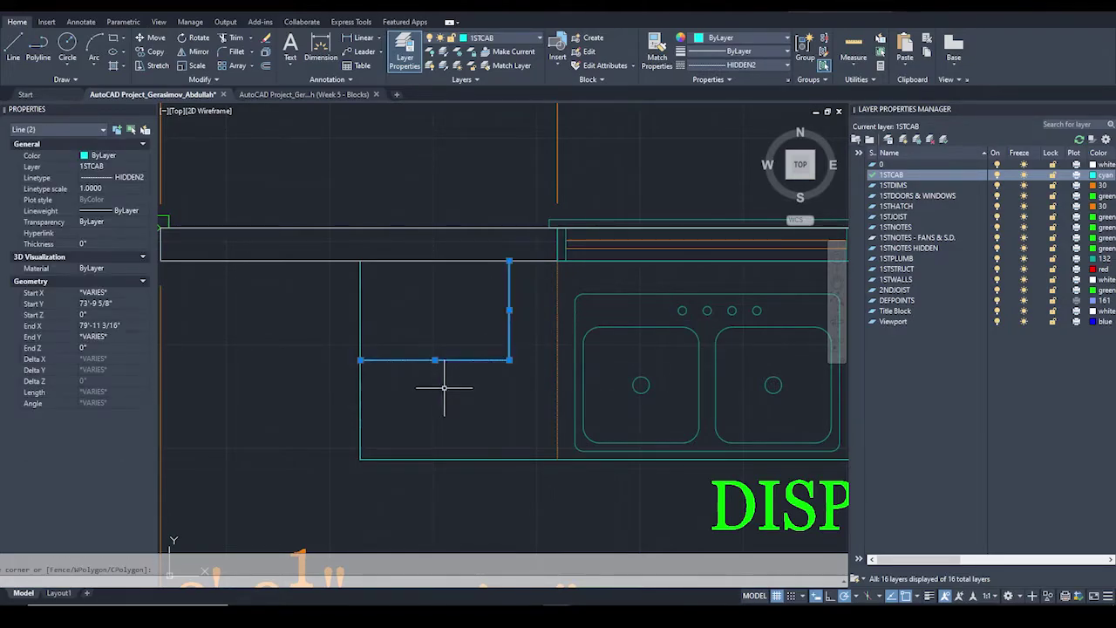
scroll(444, 386, "down", 3)
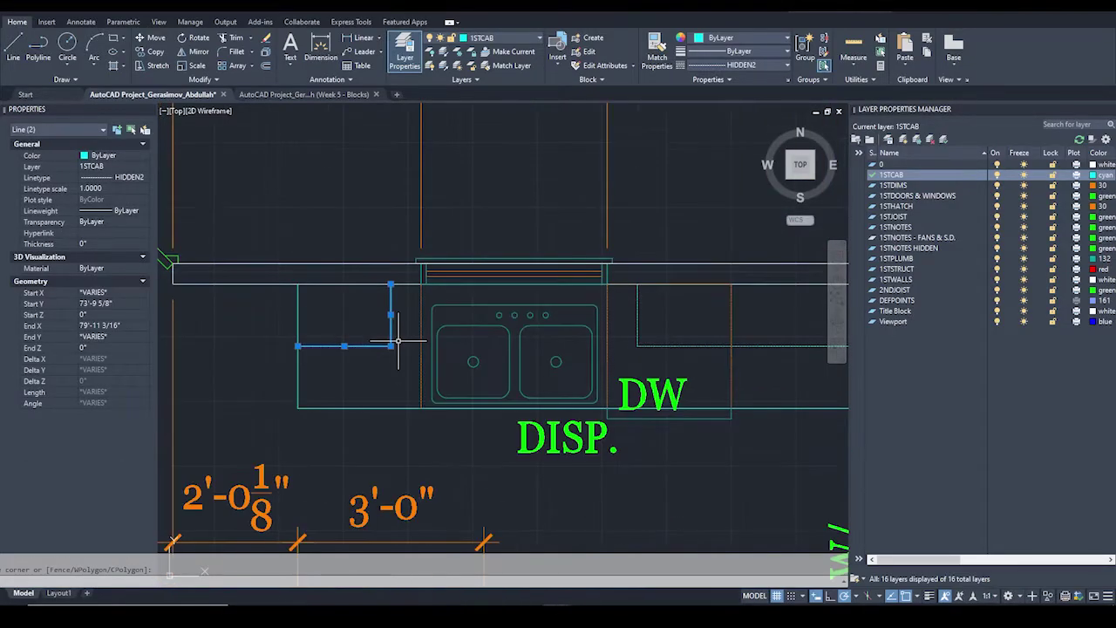
middle_click_drag(428, 319, 474, 295)
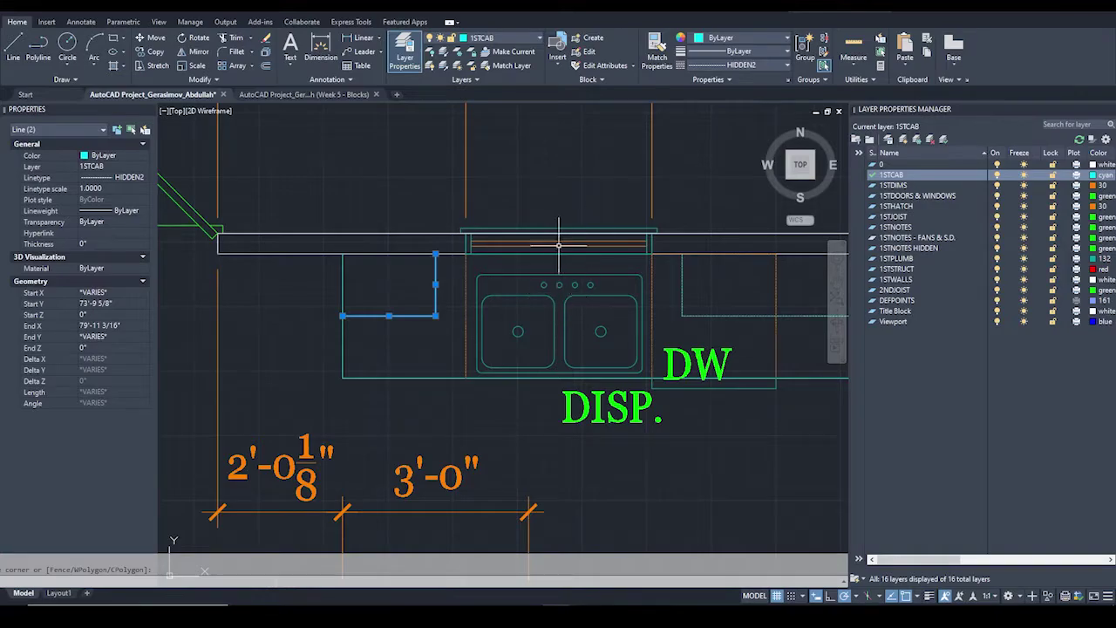
scroll(592, 287, "up", 2)
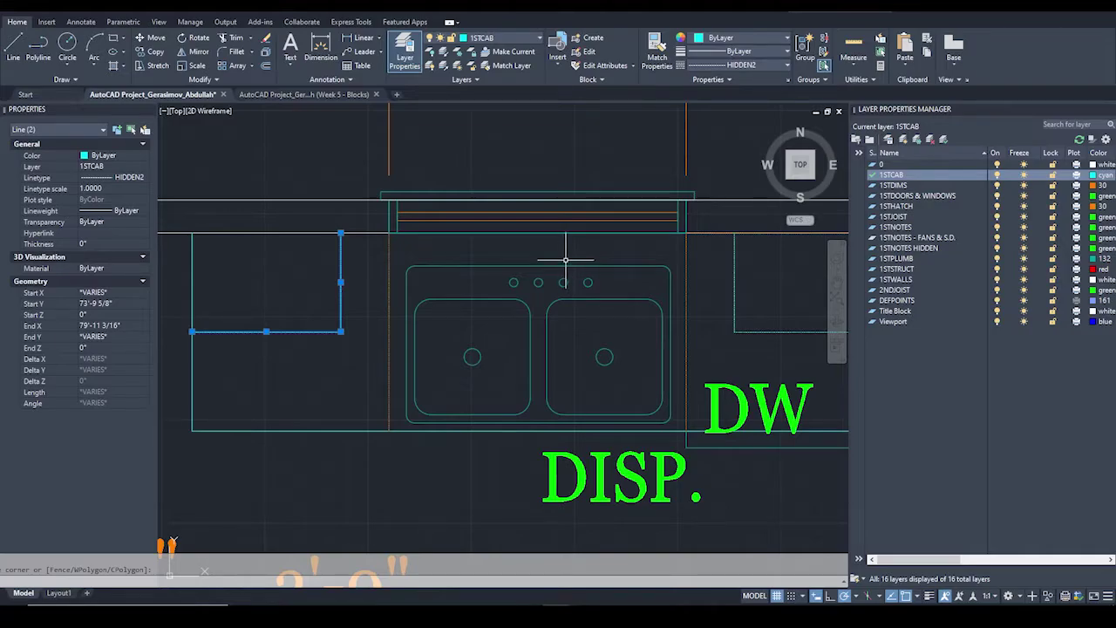
key("Escape")
Move the kitchen sink straight down so its front edge meets the counter's front edge line.
scroll(557, 262, "down", 4)
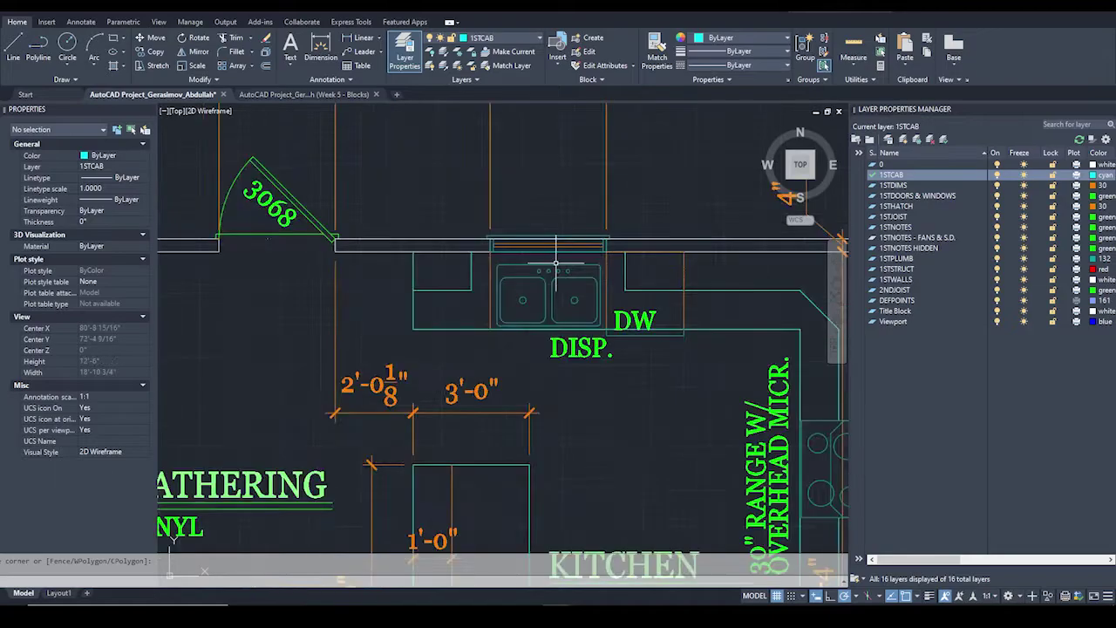
scroll(573, 299, "up", 5)
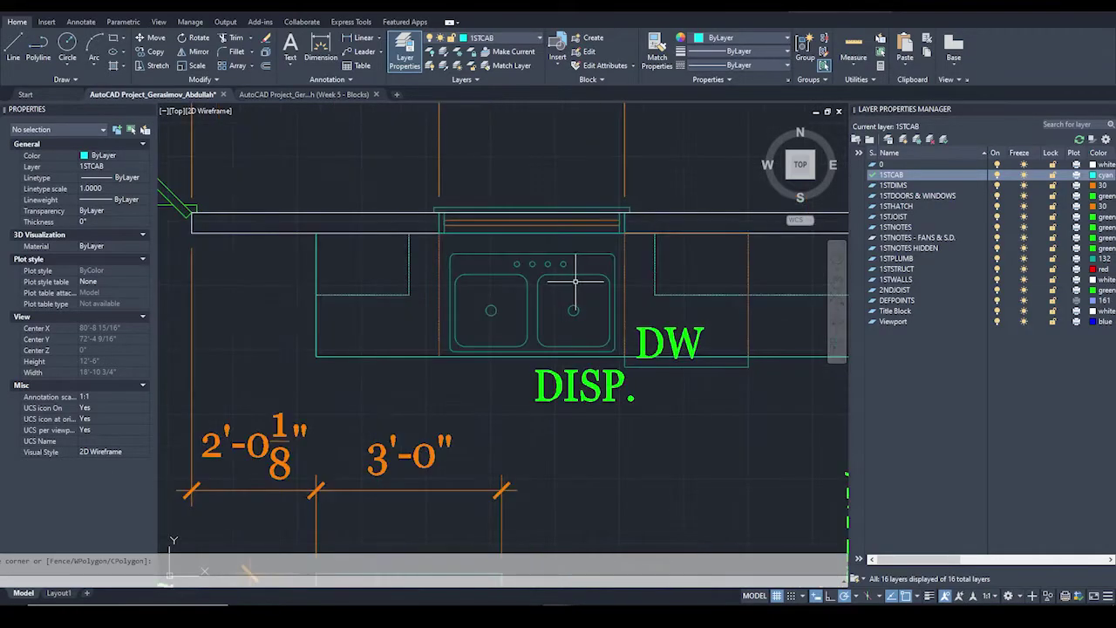
left_click(521, 364)
type("m")
key("Return")
left_click(533, 364)
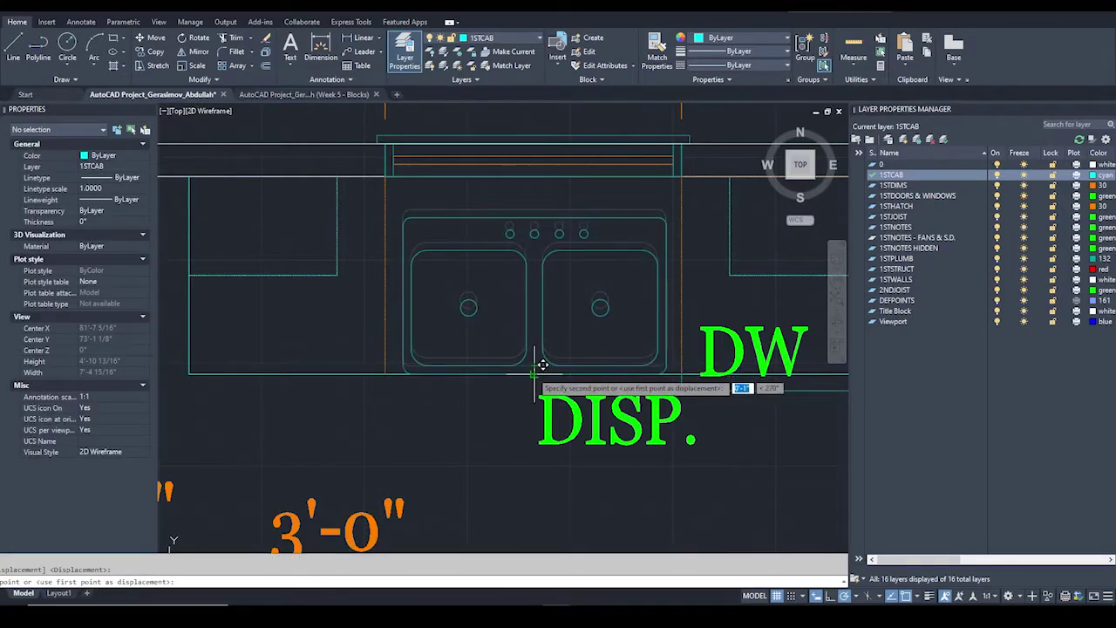
left_click(542, 364)
Move the kitchen sink 1" straight up, away from the counter's front edge line.
left_click(535, 323)
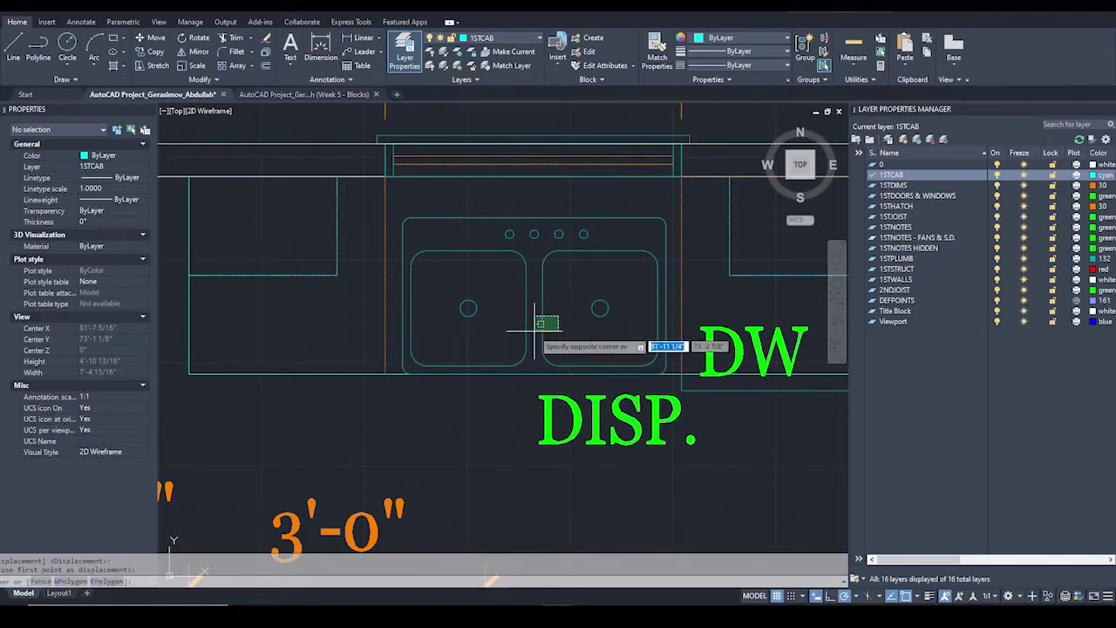
left_click(552, 323)
type("m")
key("Return")
left_click(567, 324)
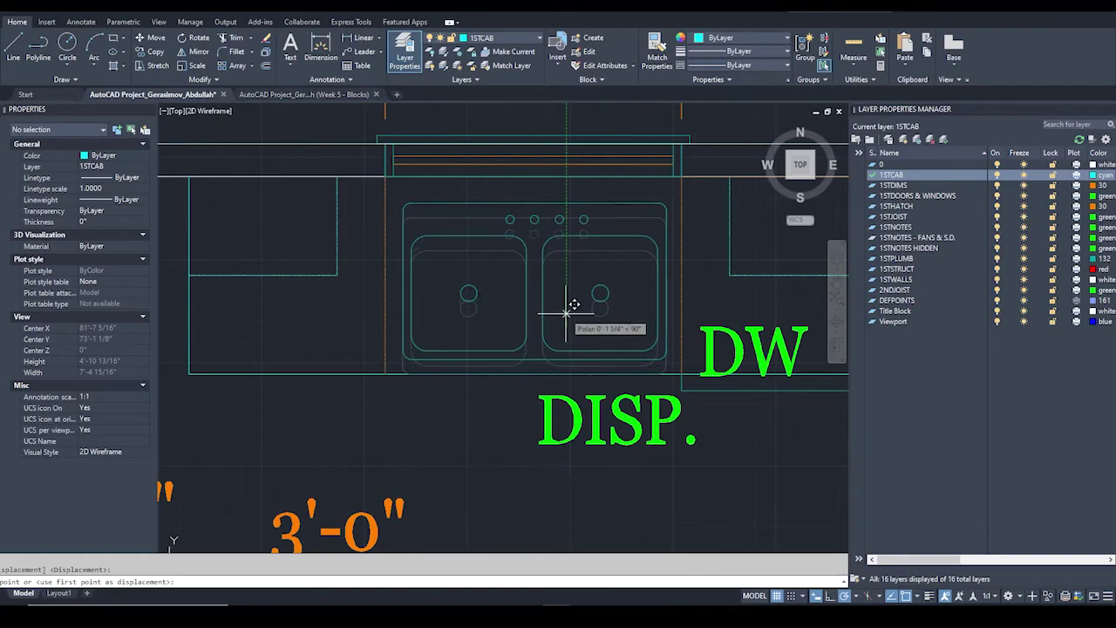
type("1")
key("Return")
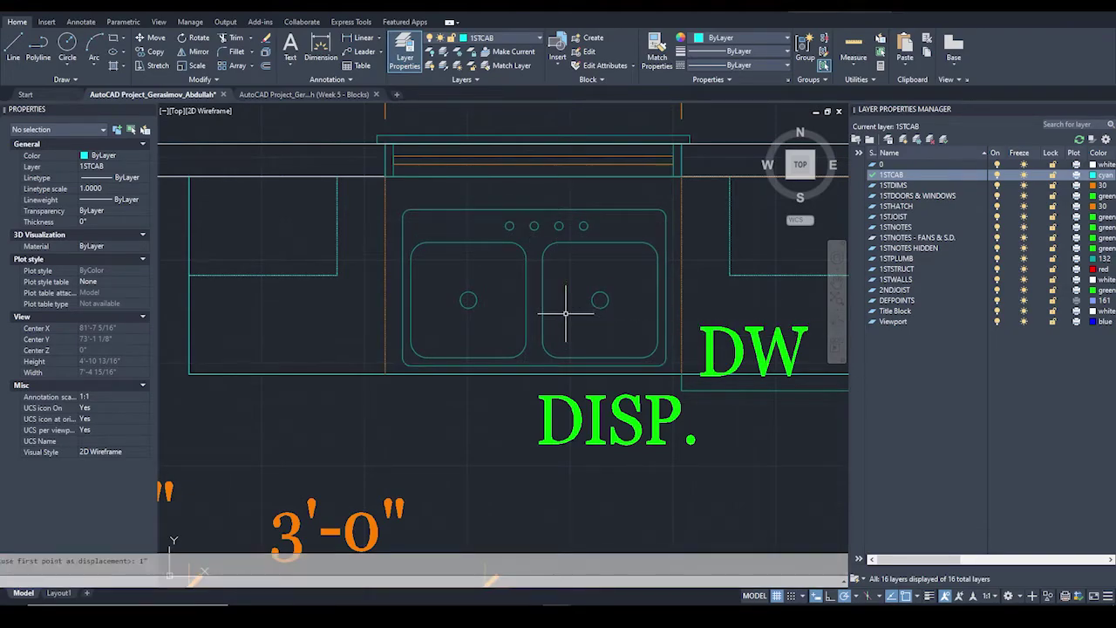
Examine the orange hidden line beside the sink and how both such lines align with the window's outer edges.
left_click(386, 187)
left_click(398, 180)
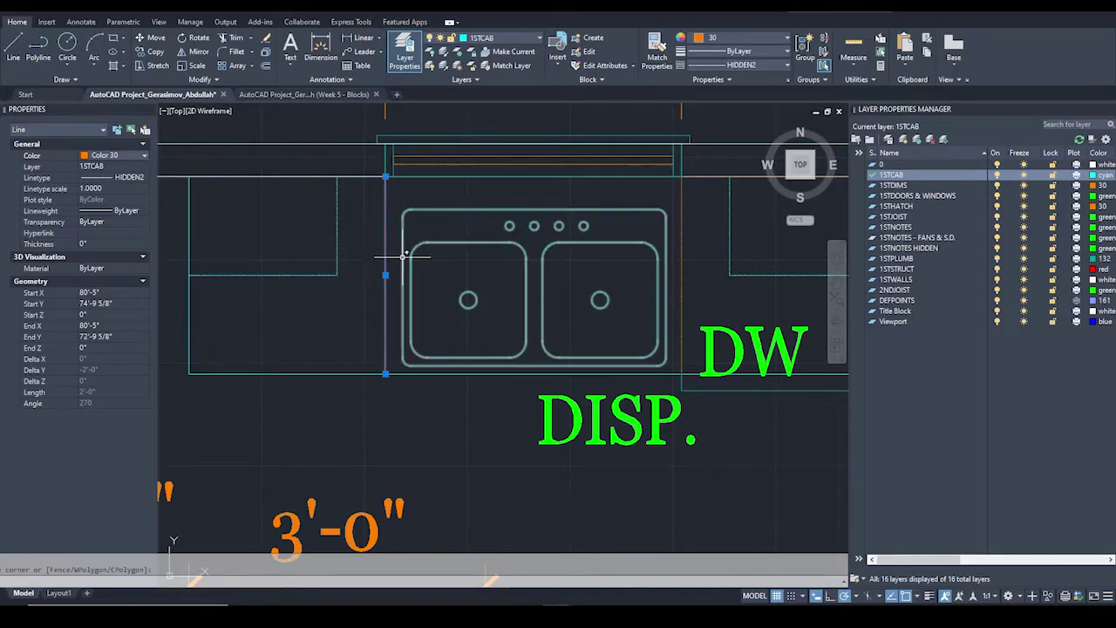
key("Escape")
scroll(384, 155, "up", 2)
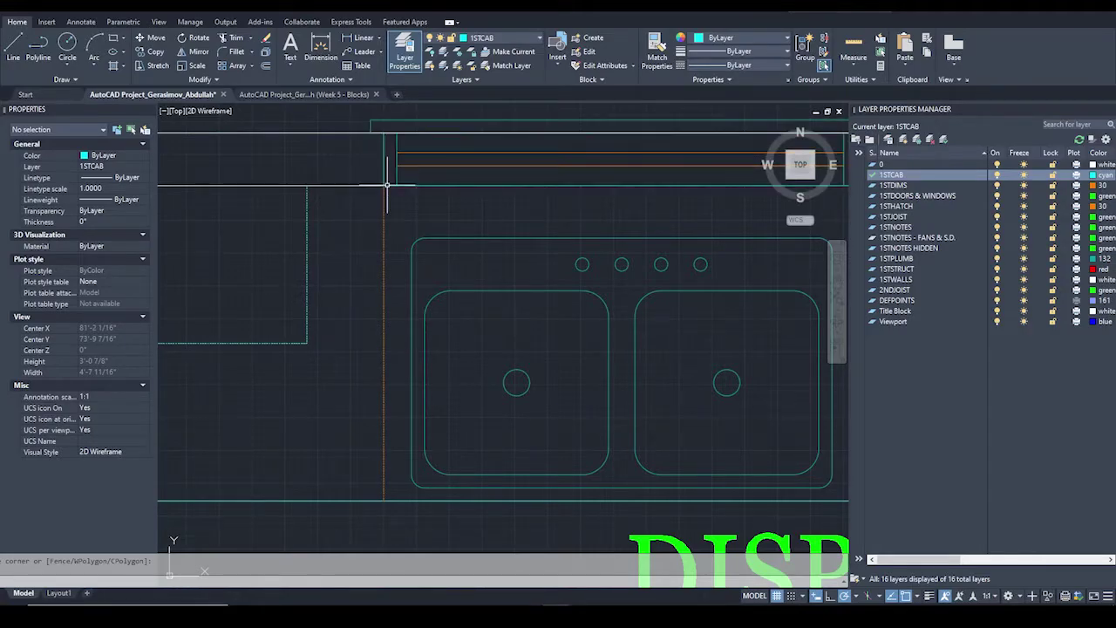
middle_click_drag(641, 191, 424, 224)
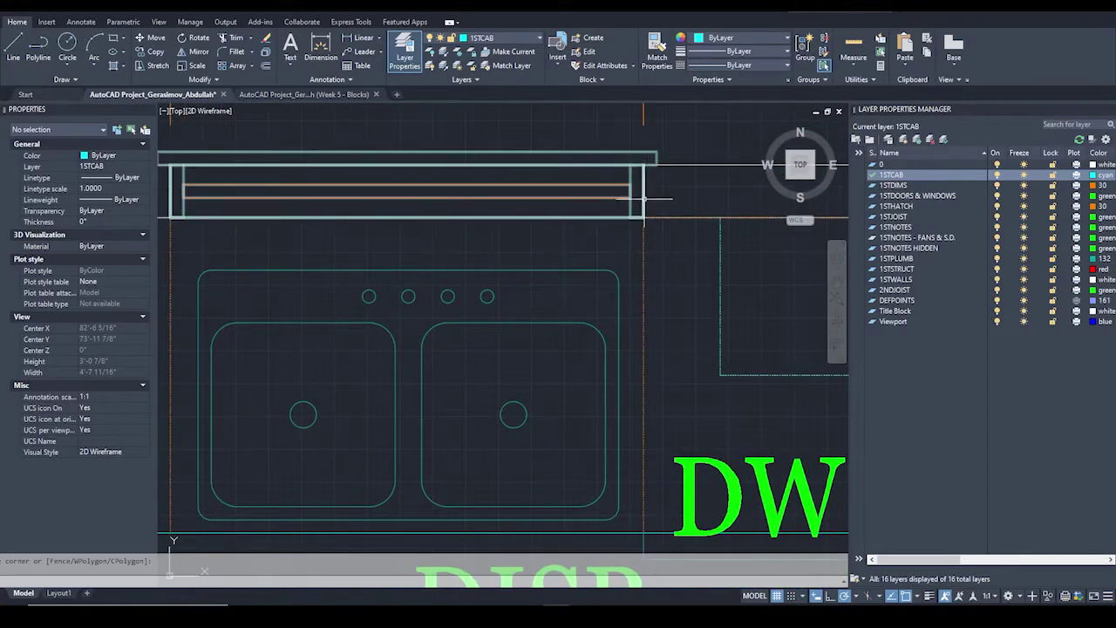
scroll(503, 249, "down", 2)
middle_click_drag(503, 250, 548, 205)
scroll(369, 204, "down", 2)
scroll(367, 200, "up", 2)
middle_click_drag(366, 200, 404, 233)
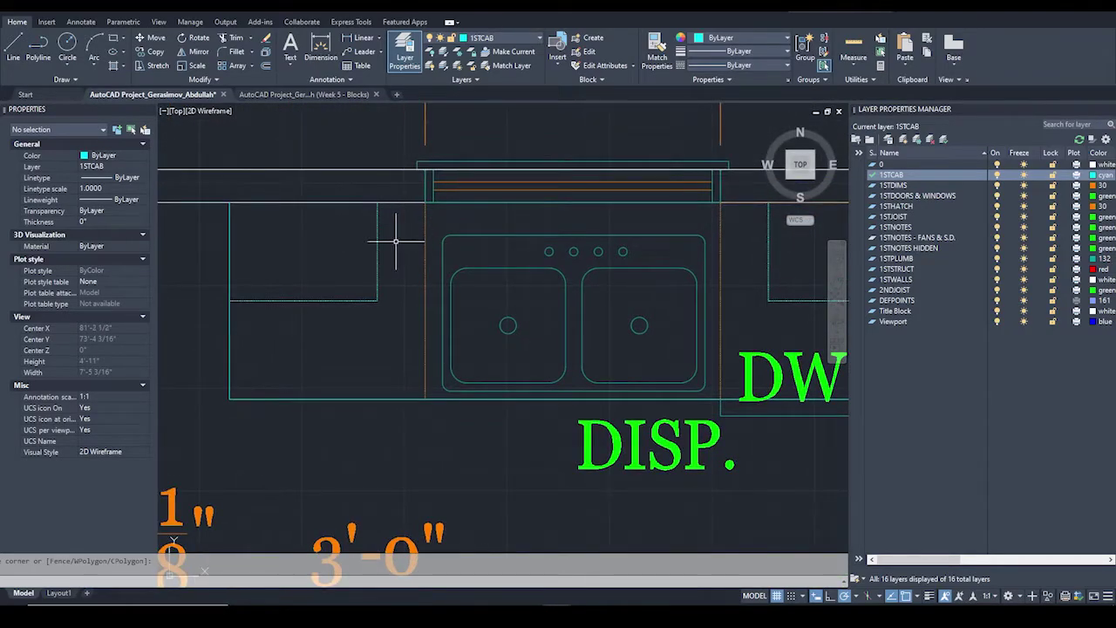
type("l")
key("Return")
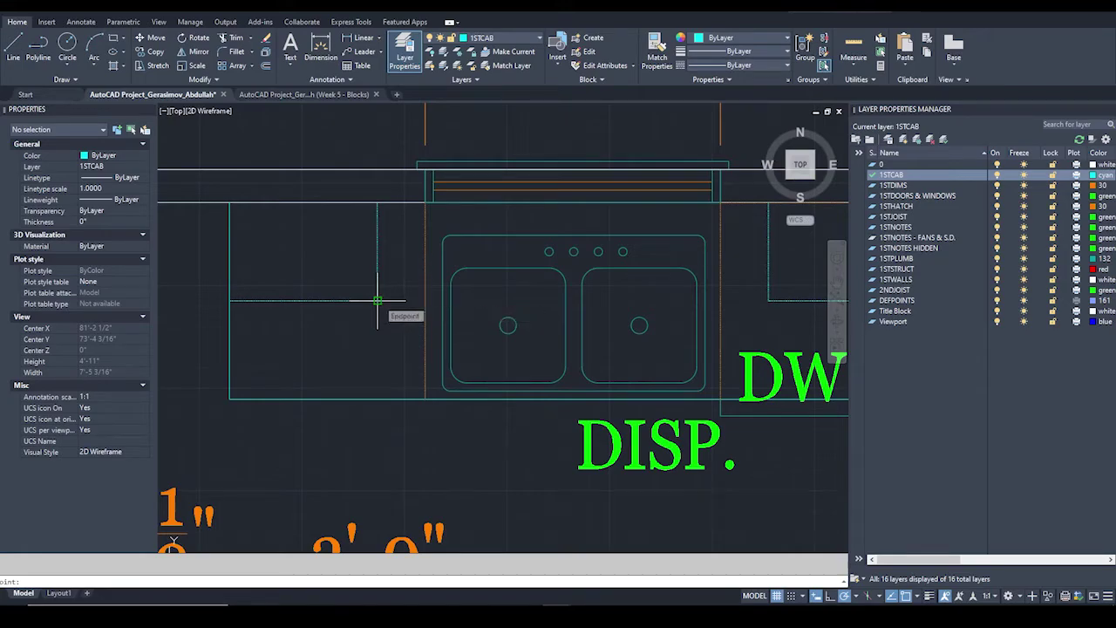
key("Escape")
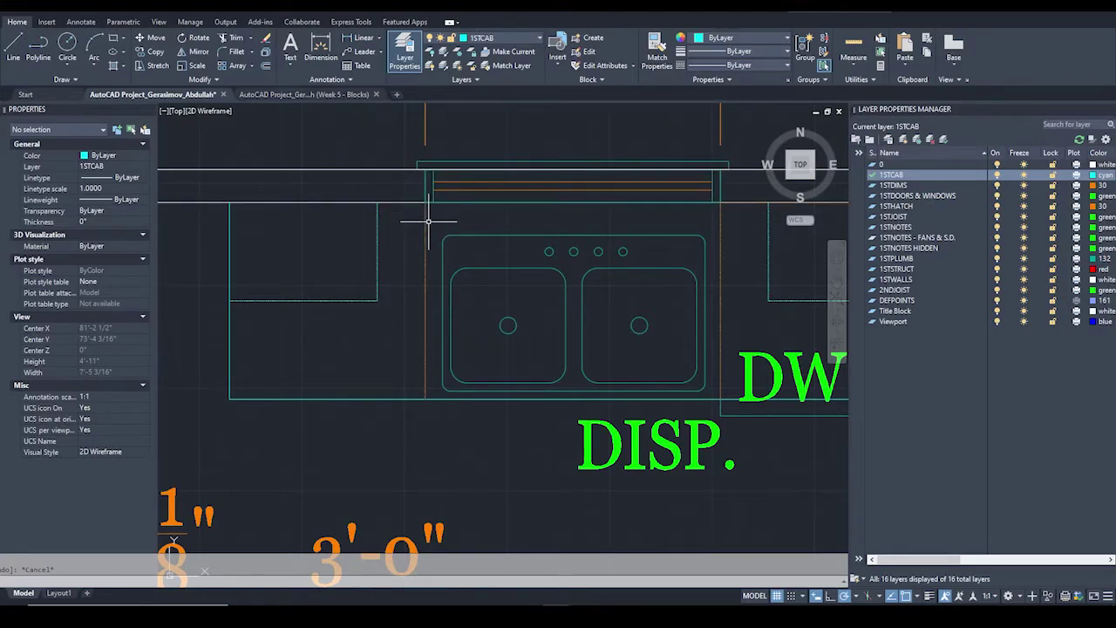
middle_click_drag(453, 229, 392, 237)
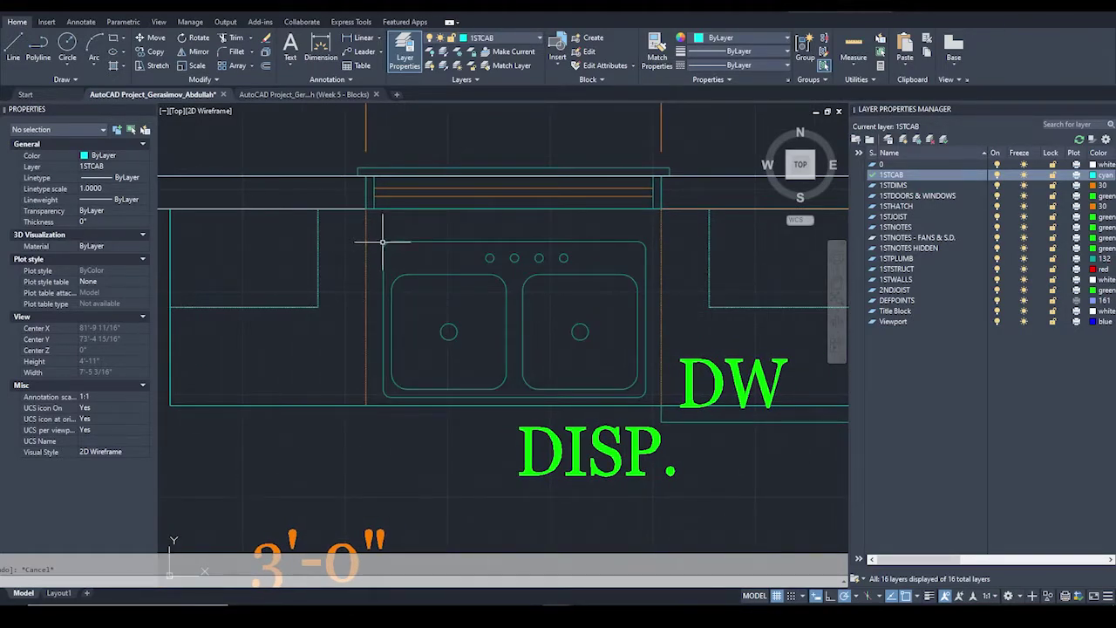
left_click(332, 255)
left_click(300, 316)
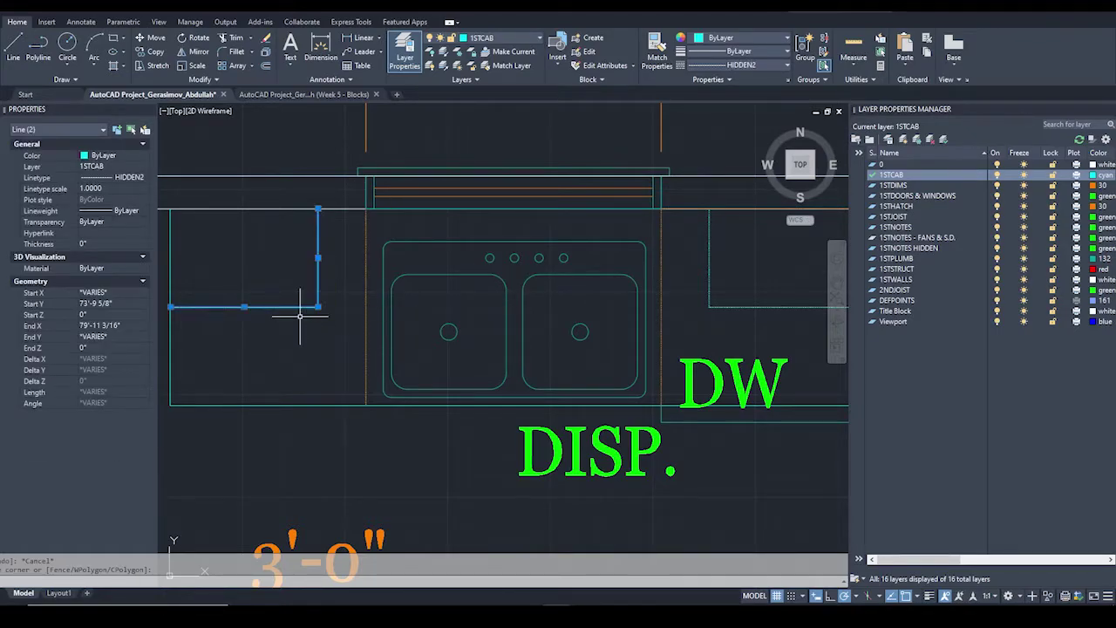
left_click(340, 258)
left_click(284, 324)
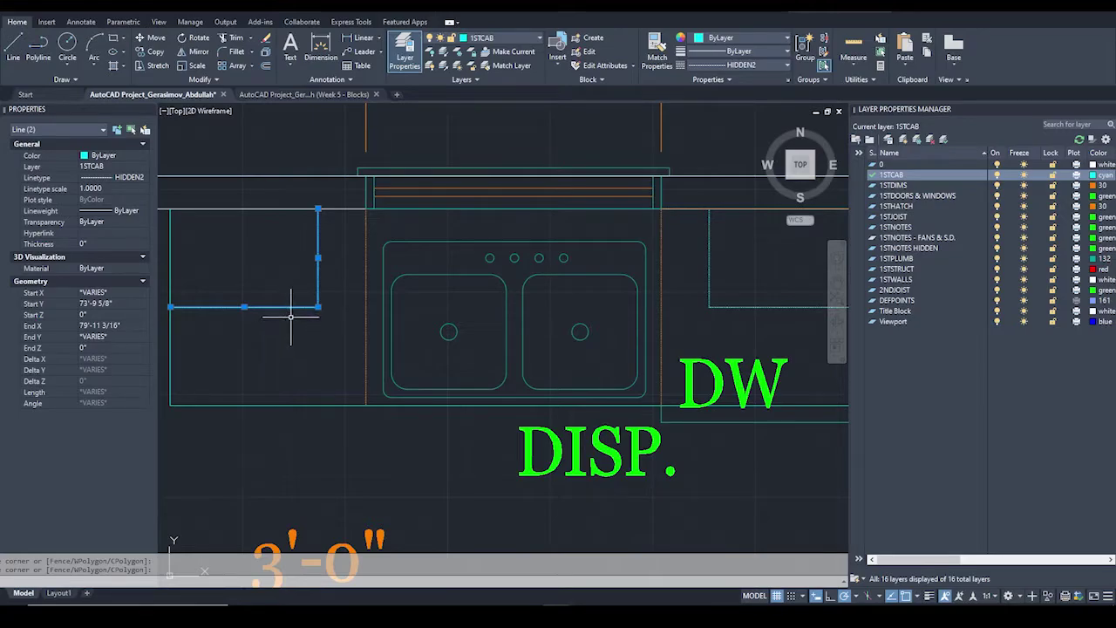
type("M")
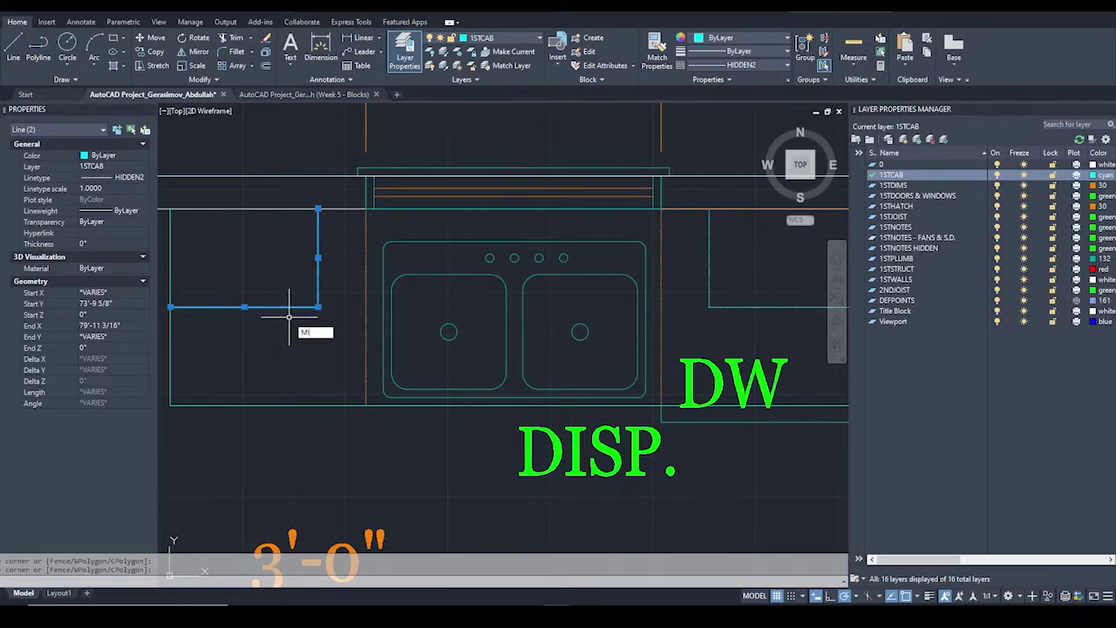
type("I")
key("Return")
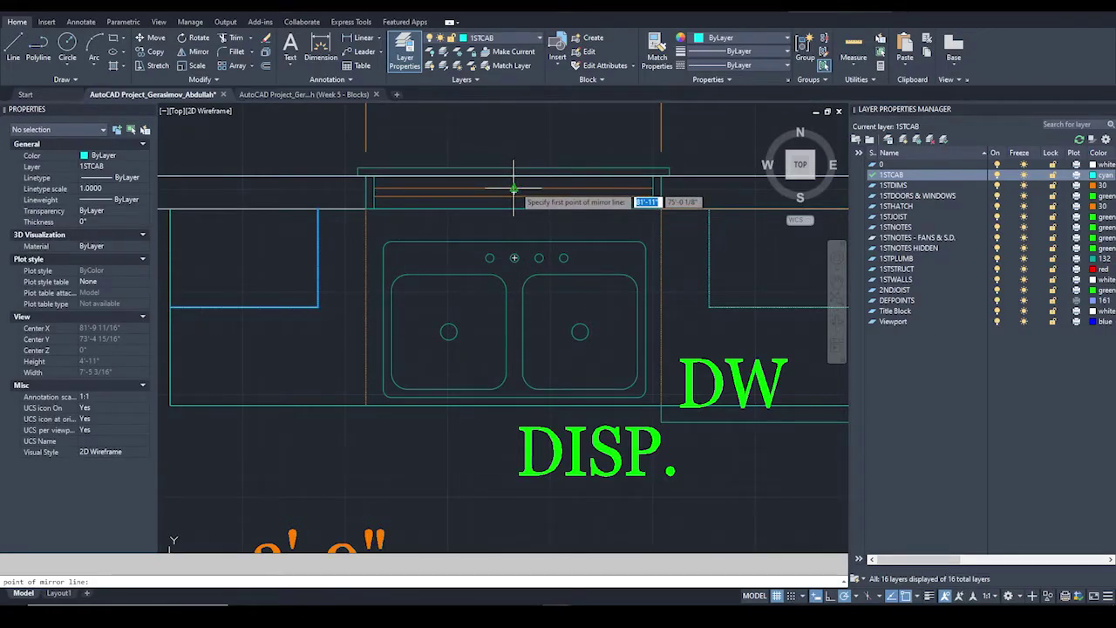
left_click(513, 190)
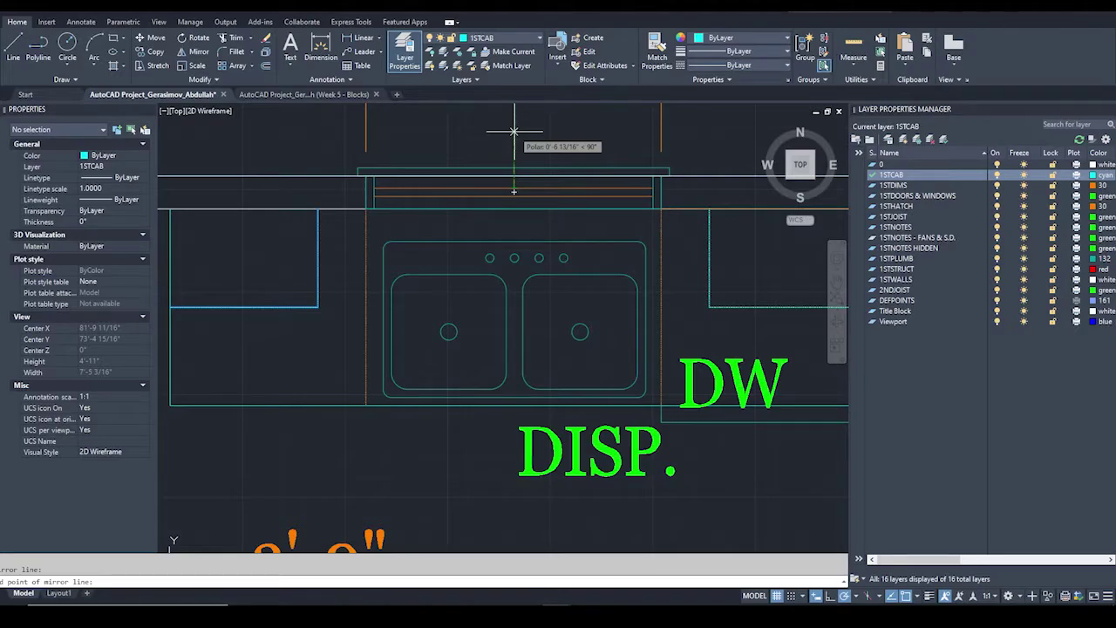
key("Escape")
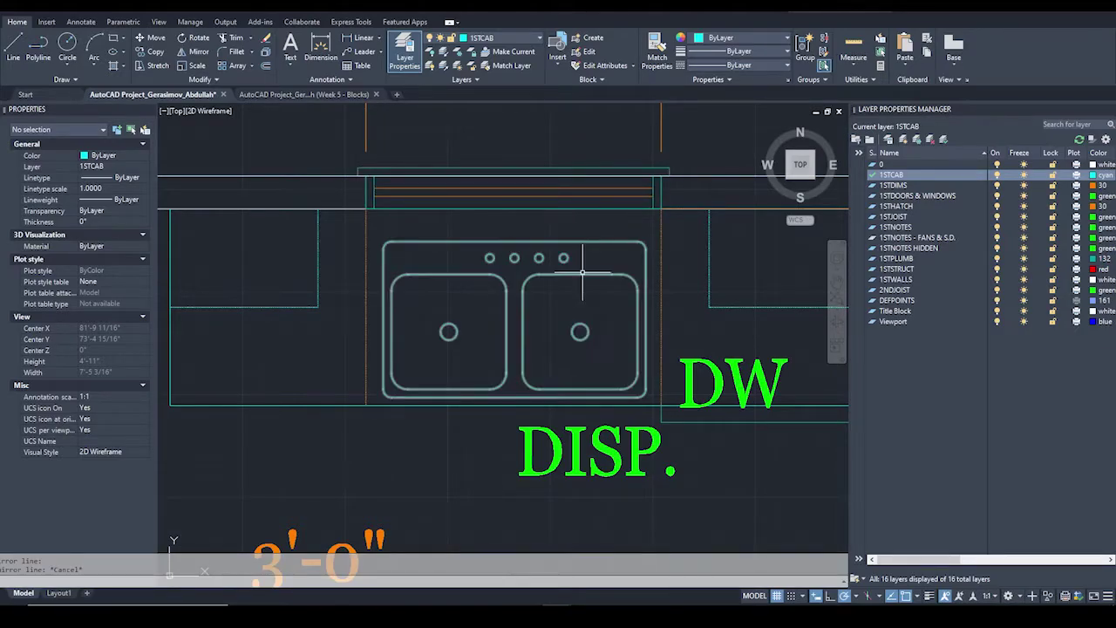
Examine the upper cabinet's side line near the dishwasher and the run of its front line to the range corner.
middle_click_drag(592, 272, 489, 282)
left_click(608, 244)
left_click(638, 312)
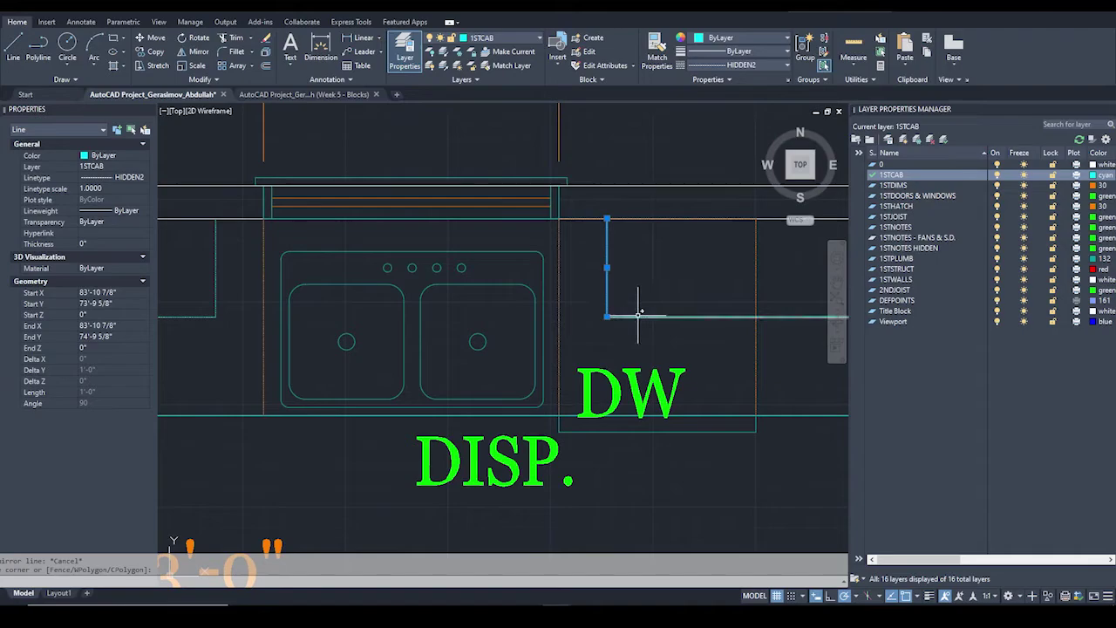
scroll(634, 314, "down", 3)
mouse_move(709, 317)
middle_mouse_down()
mouse_move(519, 313)
mouse_move(558, 314)
middle_mouse_up()
key("Escape")
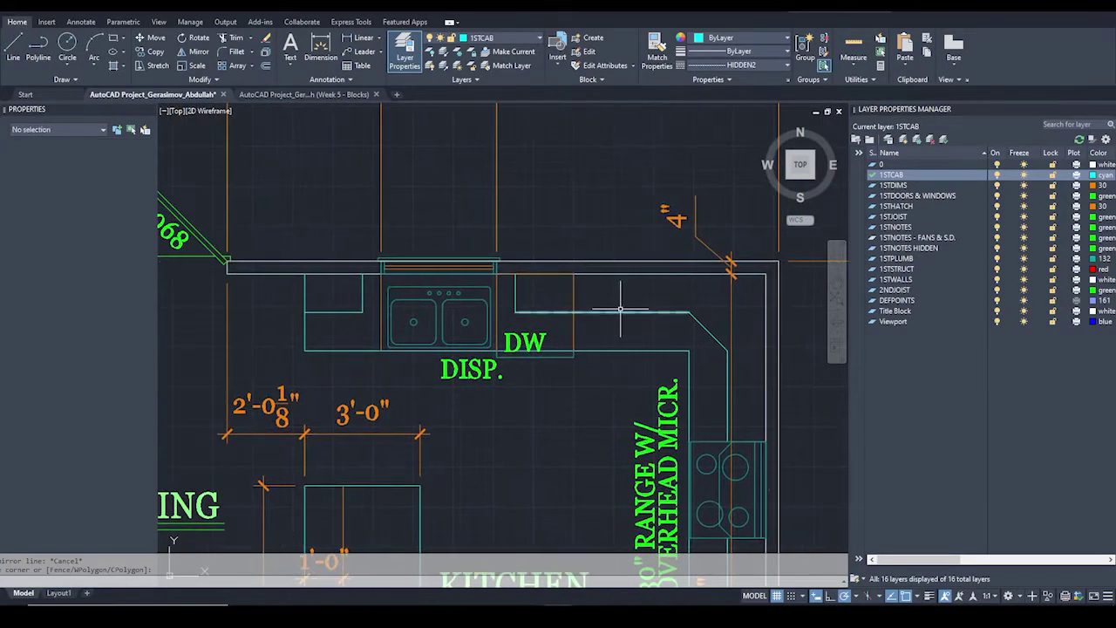
Stretch the upper cabinet's horizontal front line above the dishwasher straight east to the inner face of the exterior wall.
scroll(639, 314, "up", 2)
middle_click_drag(640, 314, 486, 283)
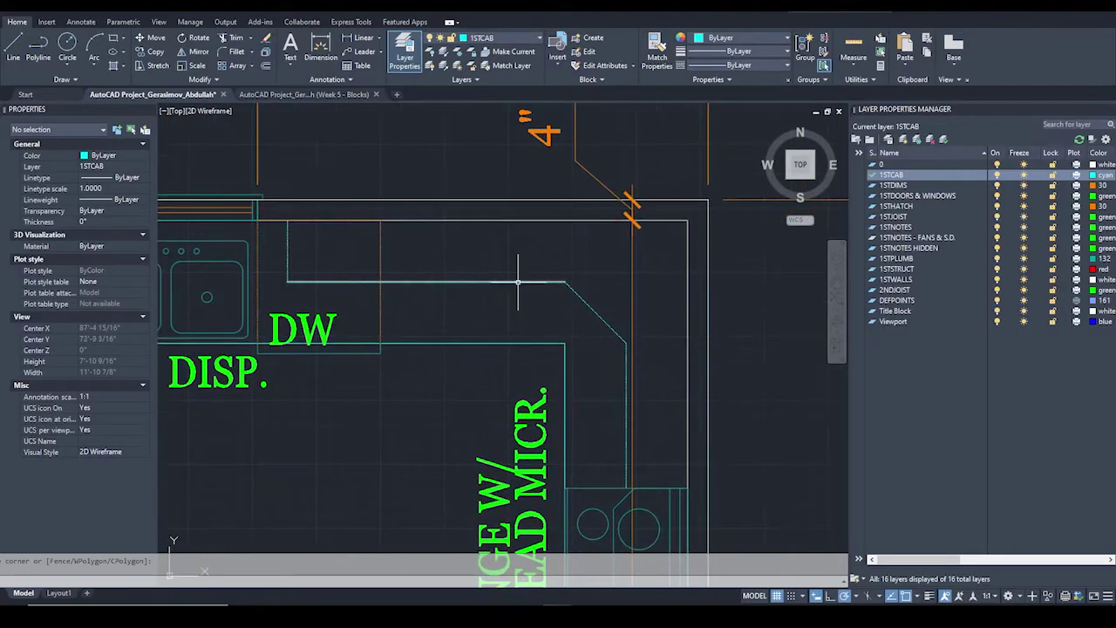
left_click(370, 280)
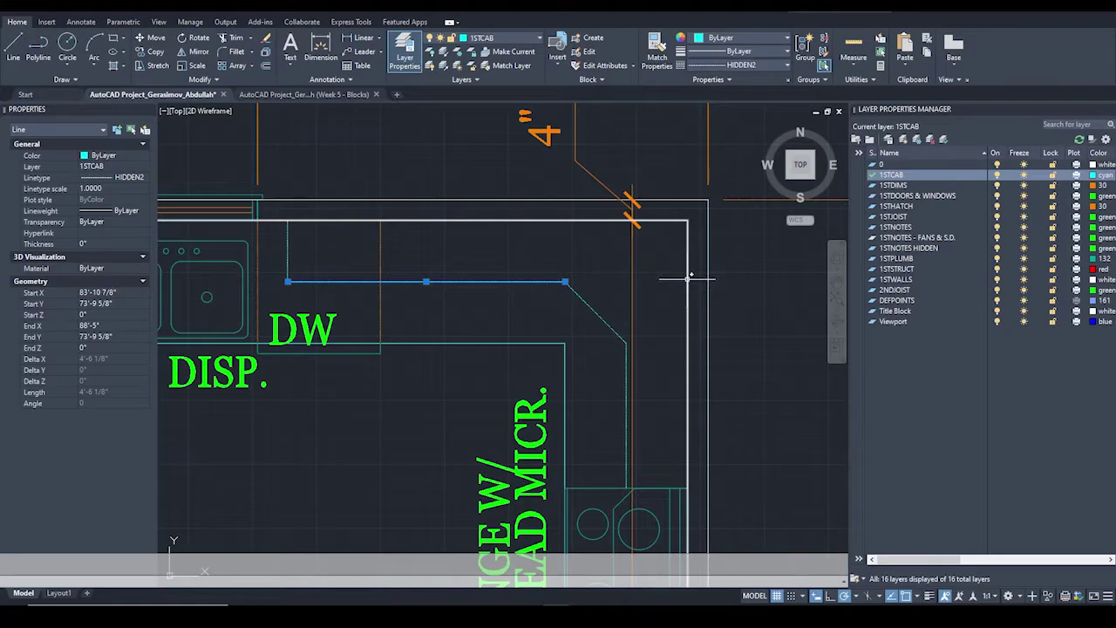
left_click(565, 281)
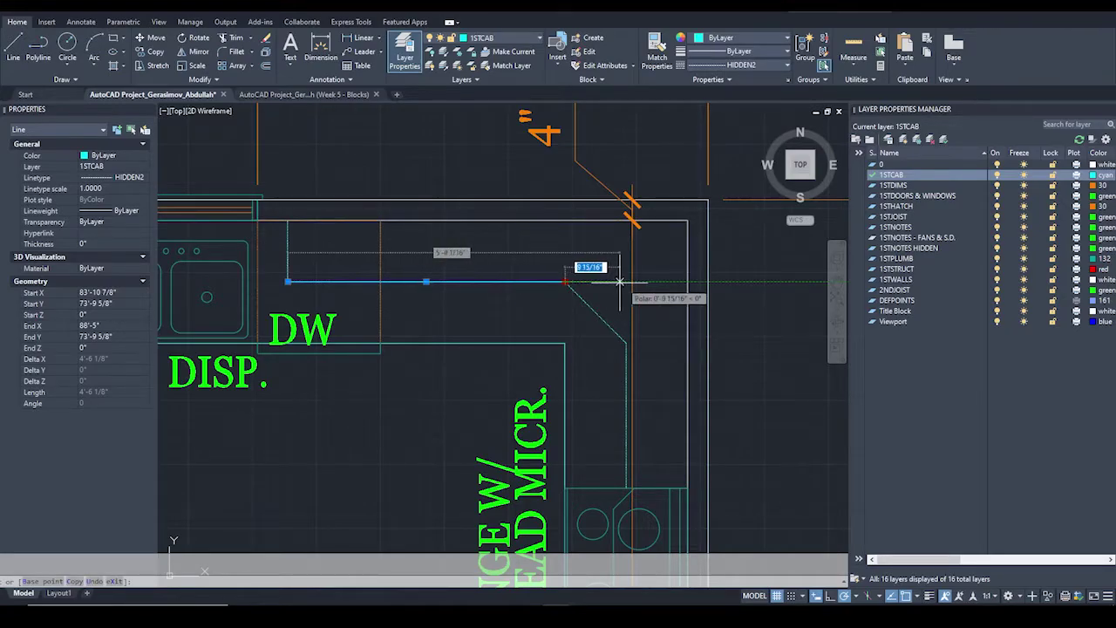
left_click(687, 281)
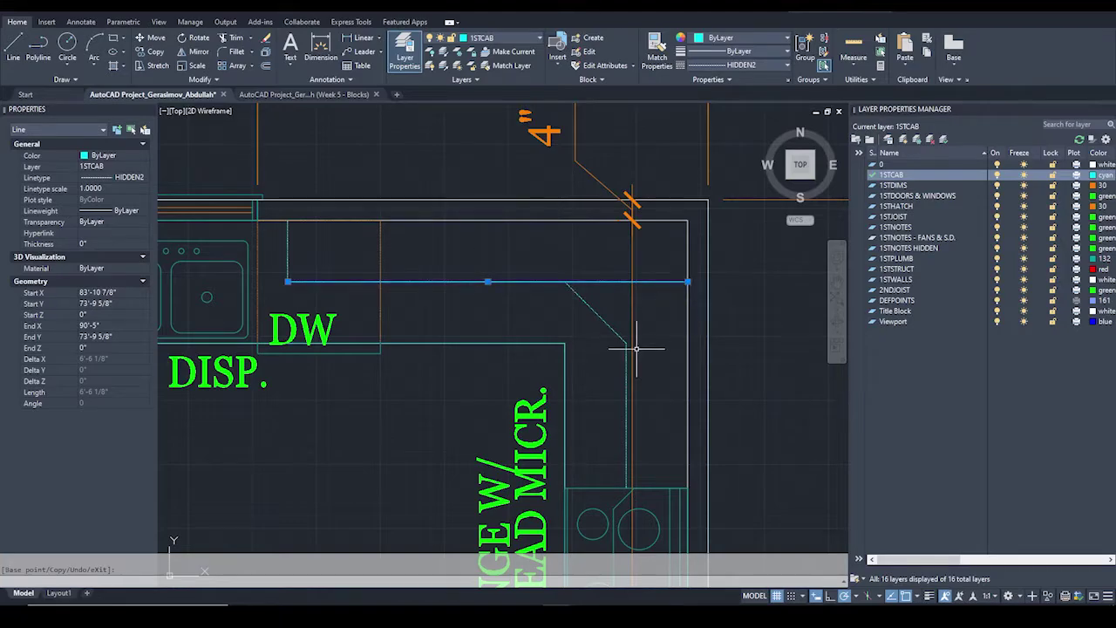
middle_click_drag(628, 359, 610, 306)
key("Escape")
Select the front line of the small upper cabinet west of the sink and check its length.
middle_click_drag(563, 217, 663, 300)
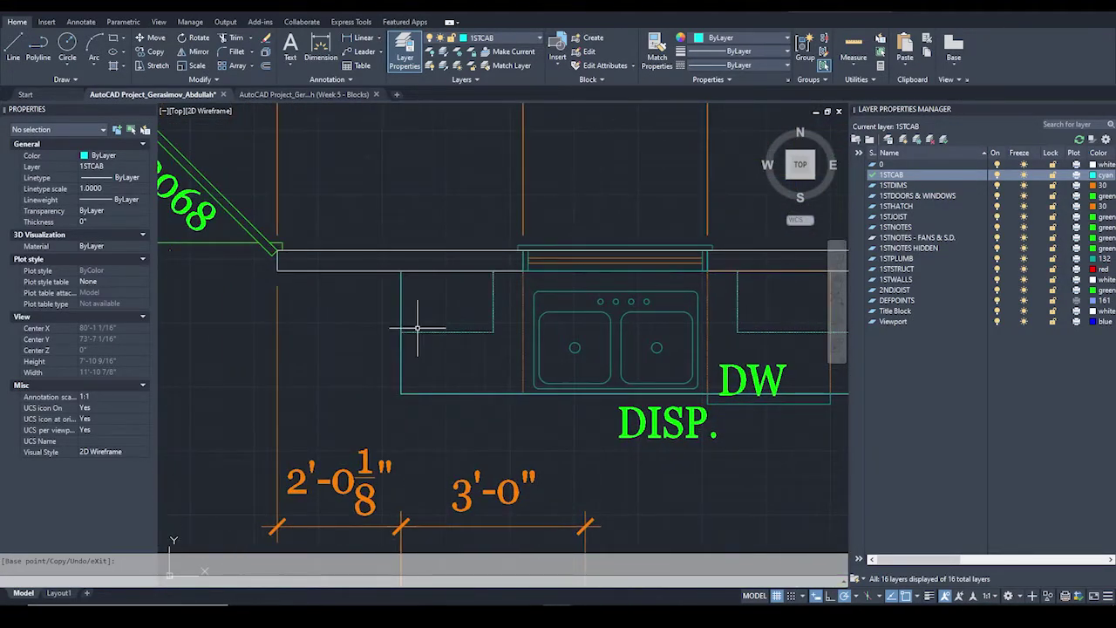
scroll(453, 322, "up", 5)
left_click(528, 304)
left_click(504, 349)
key("Escape")
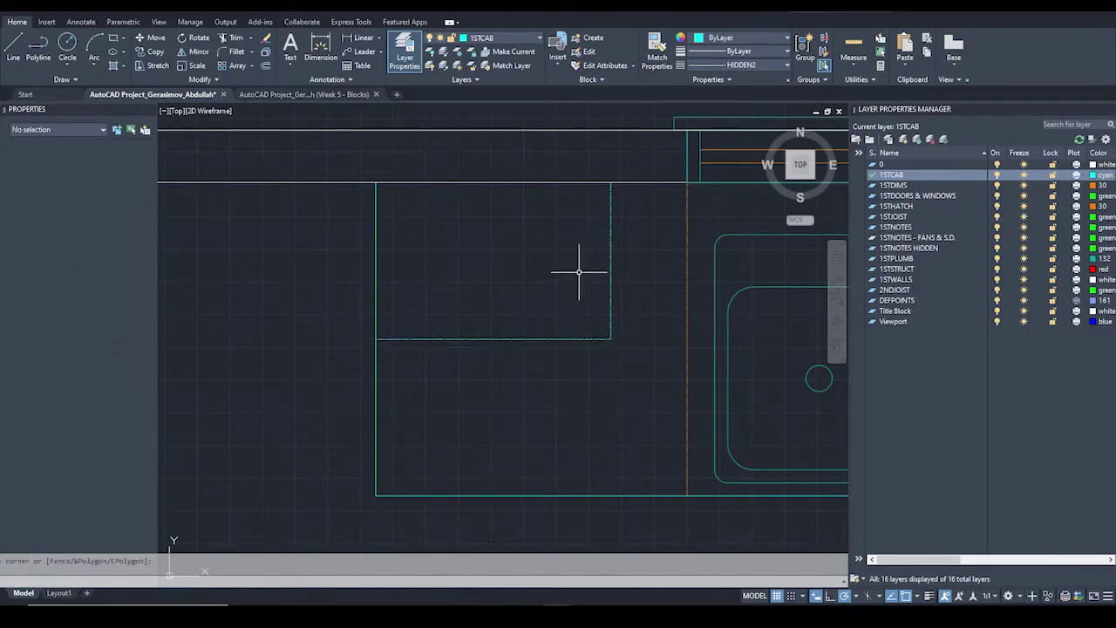
left_click(518, 309)
left_click(491, 385)
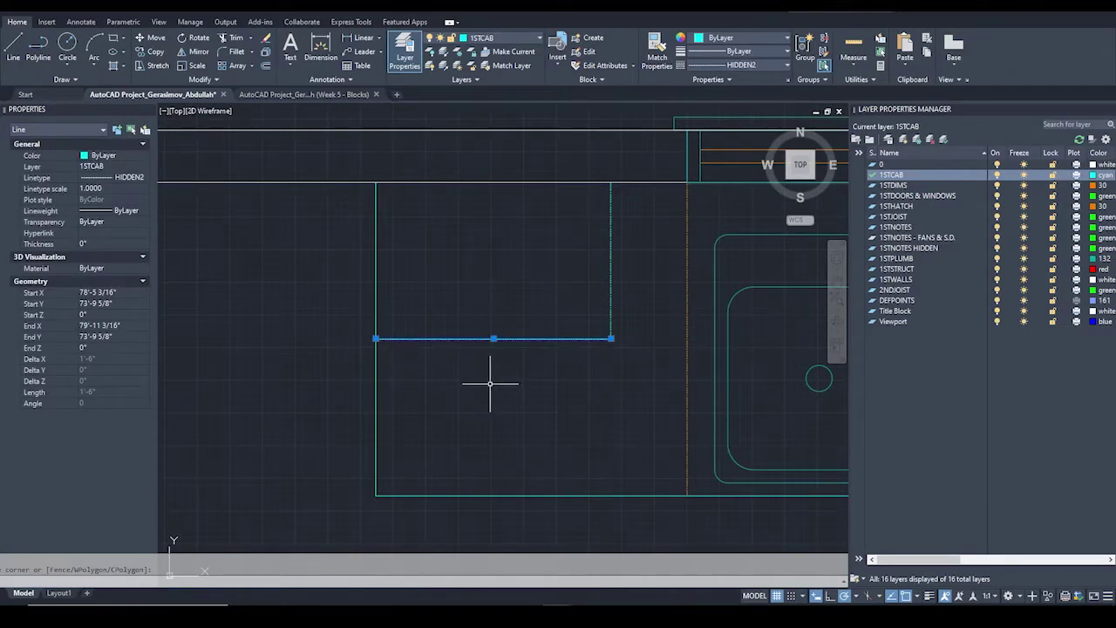
key("Escape")
type("l")
key("Return")
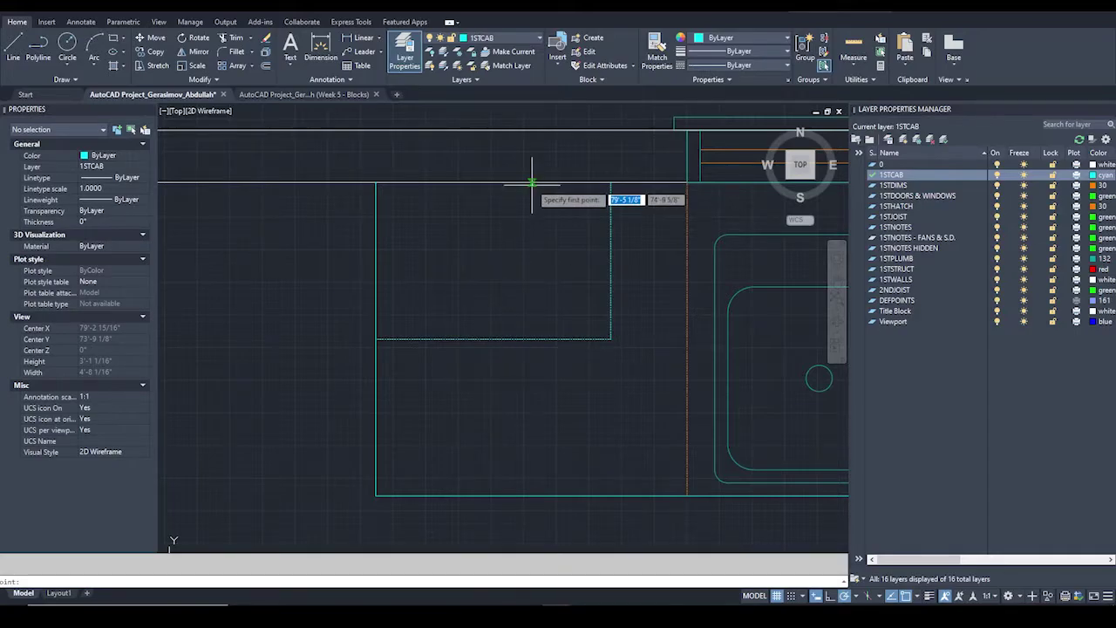
left_click(531, 183)
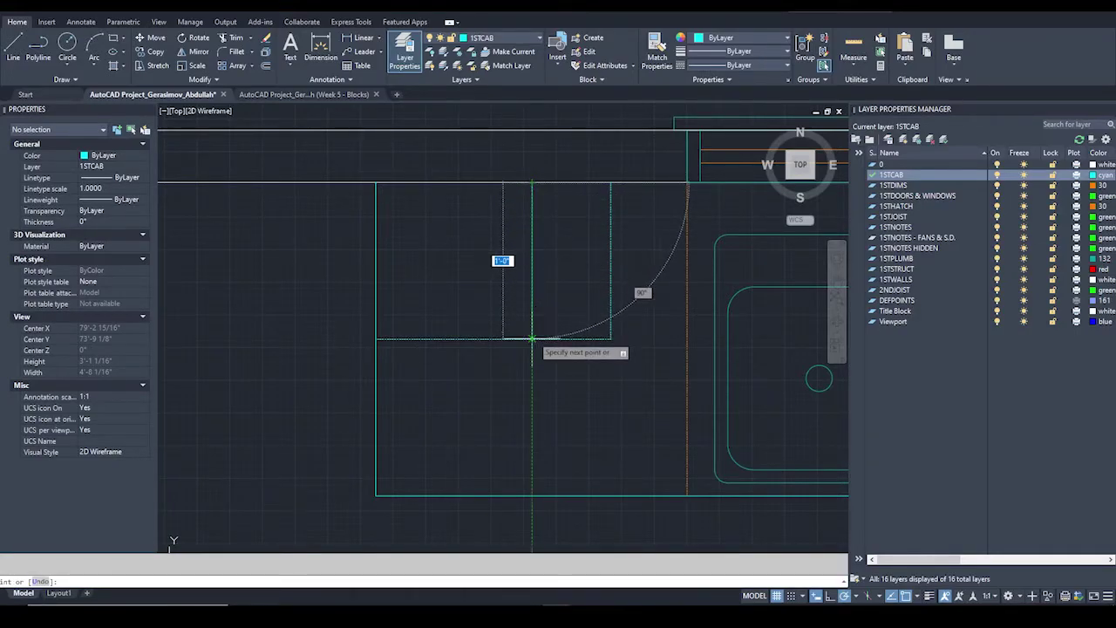
key("Escape")
Examine the hidden overhead-cabinet lines around the kitchen corner, checking the properties of the horizontal and vertical lines.
scroll(533, 337, "down", 2)
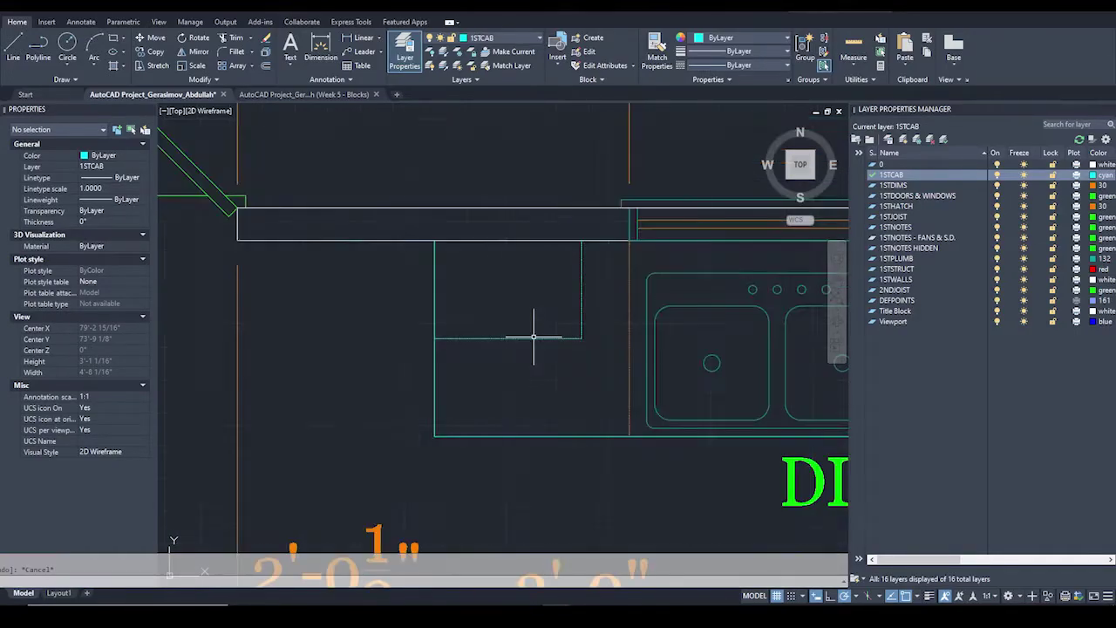
middle_click_drag(679, 331, 349, 309)
scroll(351, 301, "down", 2)
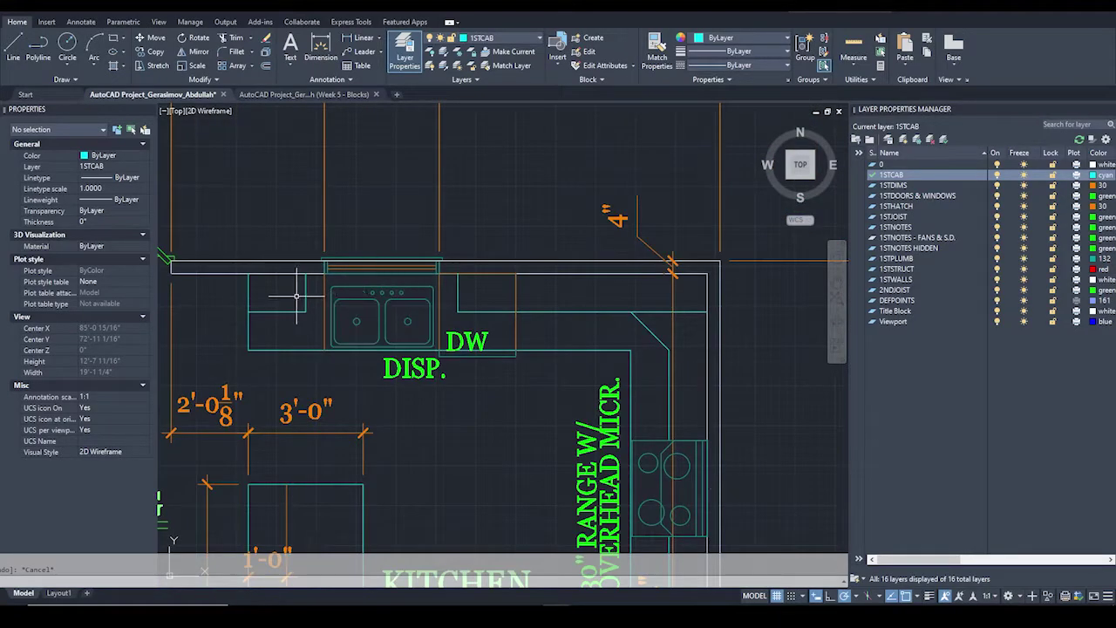
scroll(698, 343, "up", 3)
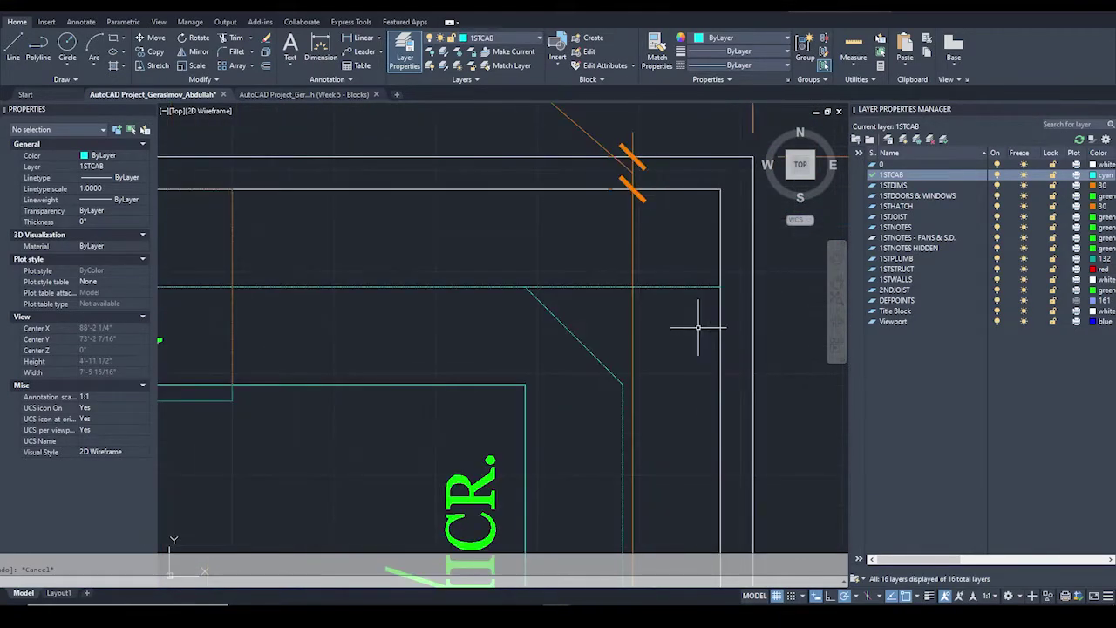
left_click(440, 286)
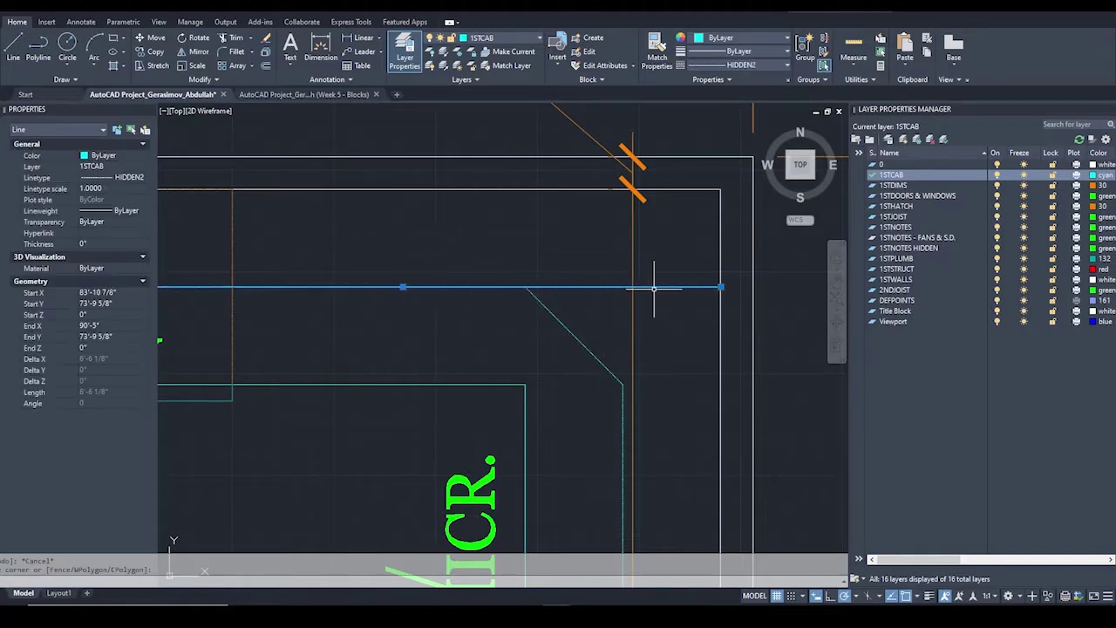
middle_click_drag(714, 380, 668, 261)
key("Escape")
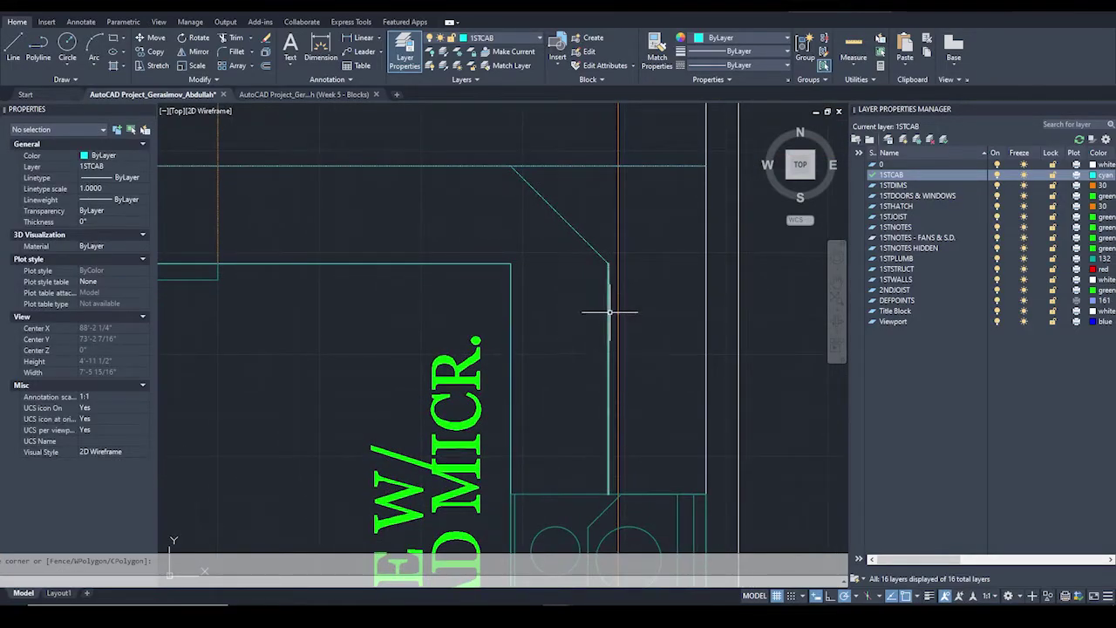
left_click(609, 311)
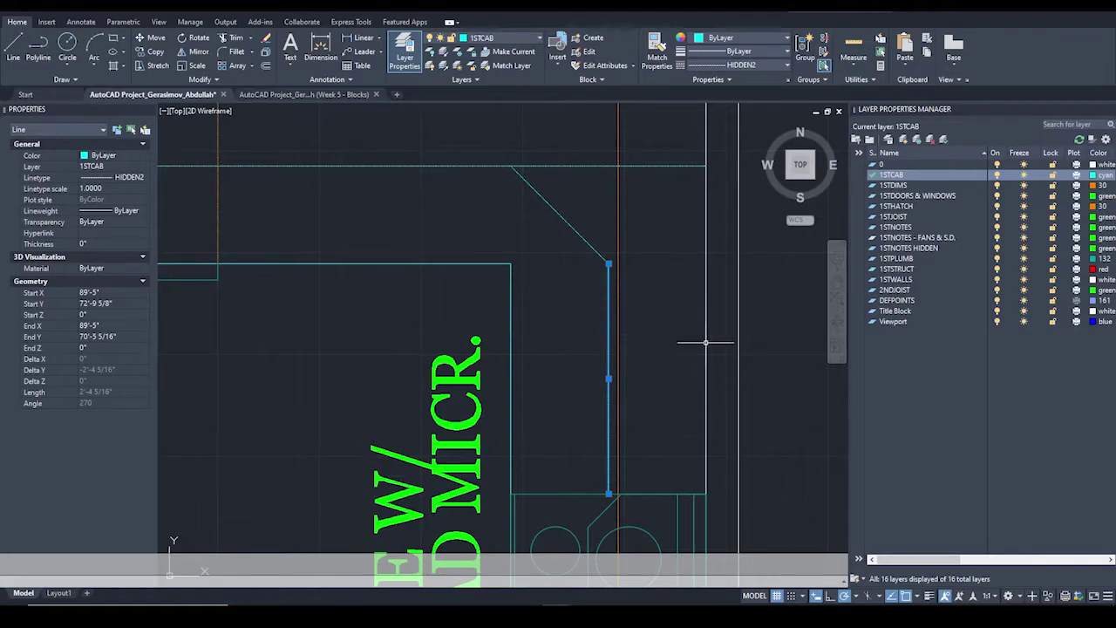
key("Escape")
type("tr")
key("Return")
key("Escape")
Stretch the upper end of the vertical hidden cabinet line above the range 2'-0" up to the inner wall face.
left_click(608, 295)
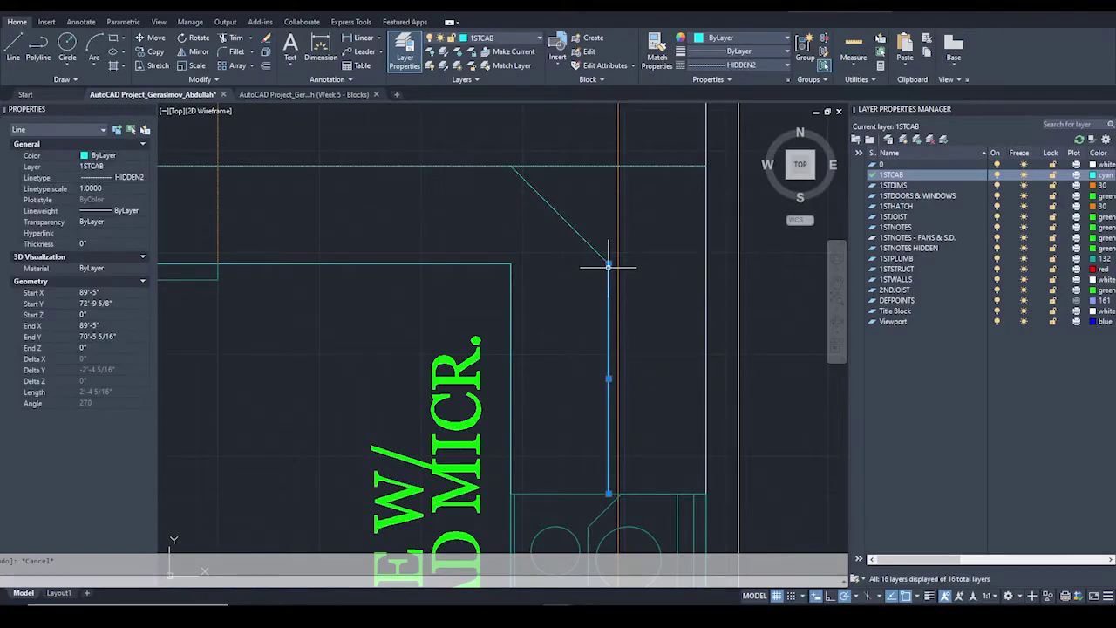
left_click(609, 264)
middle_click_drag(610, 260, 614, 378)
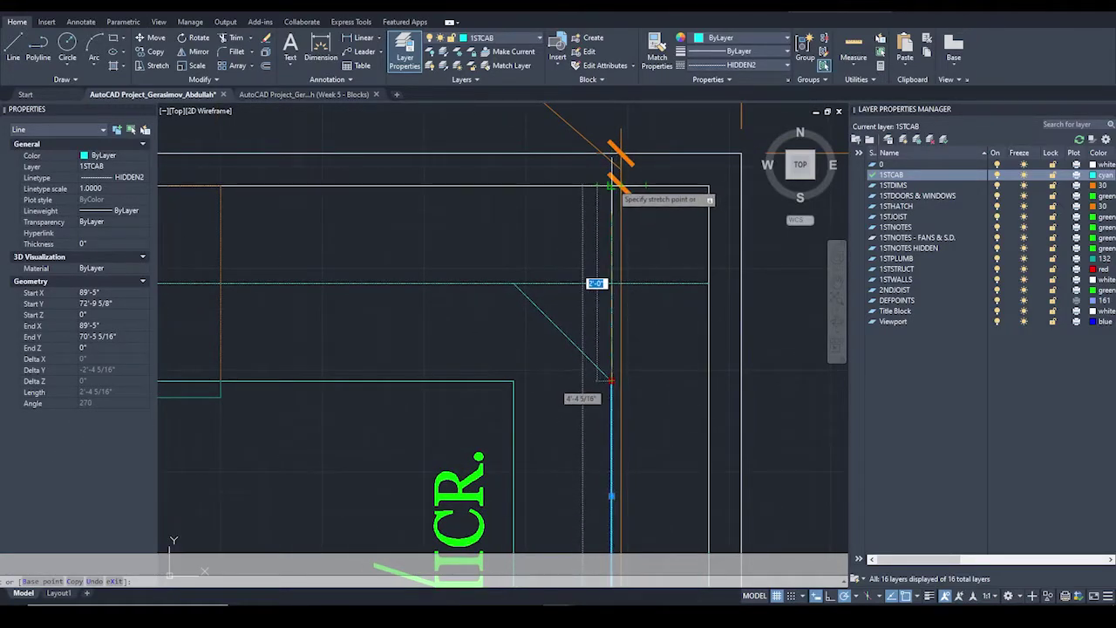
left_click(611, 185)
scroll(639, 304, "down", 6)
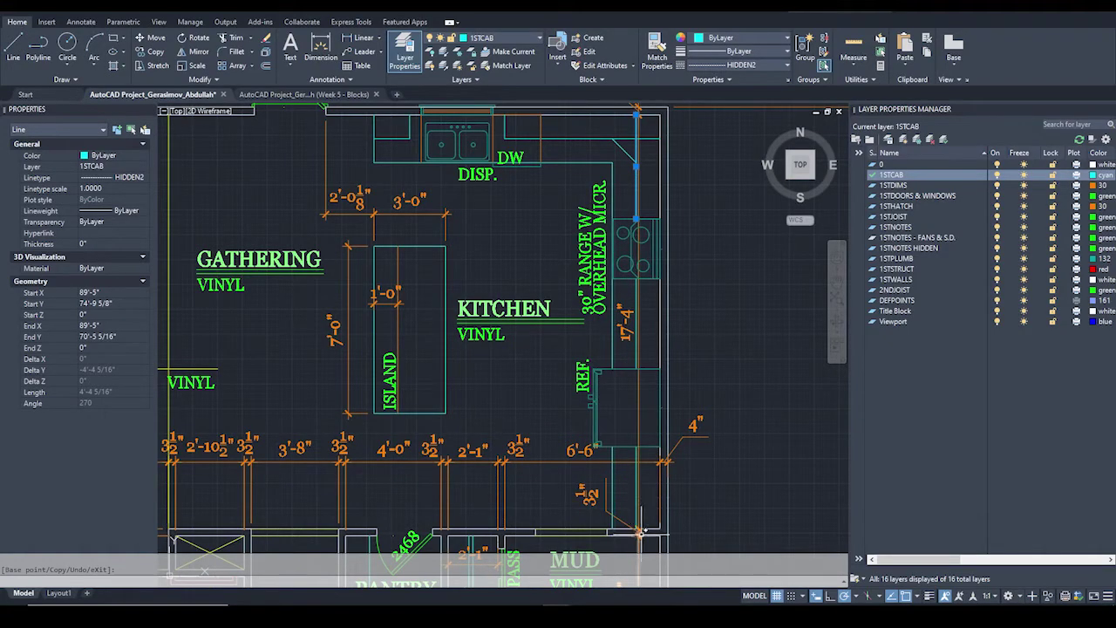
middle_click_drag(631, 210, 628, 233)
scroll(628, 233, "up", 5)
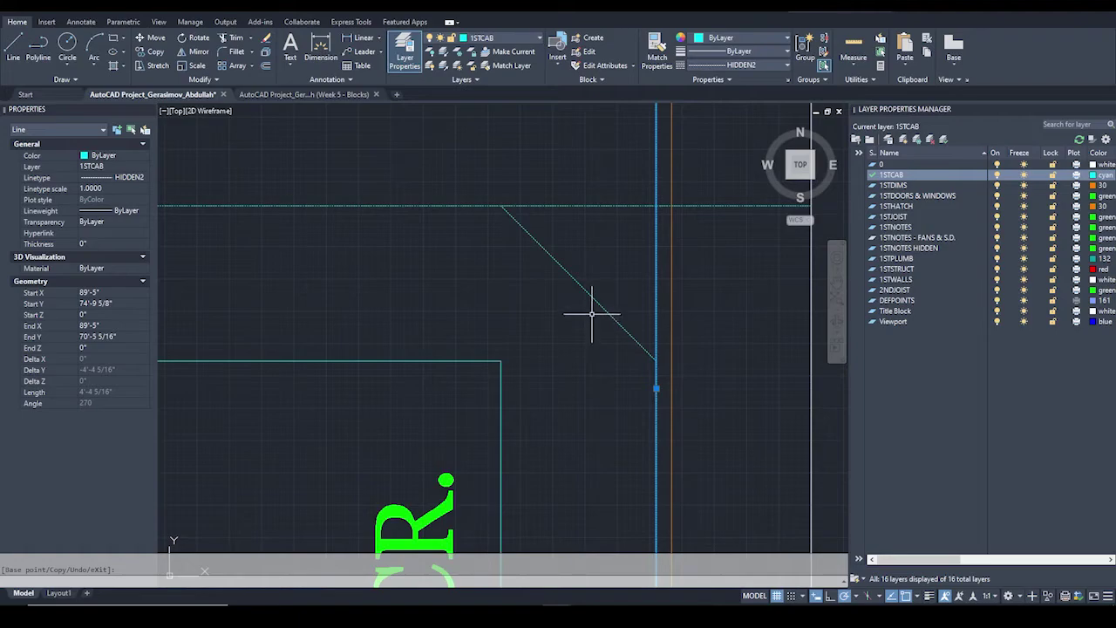
key("Escape")
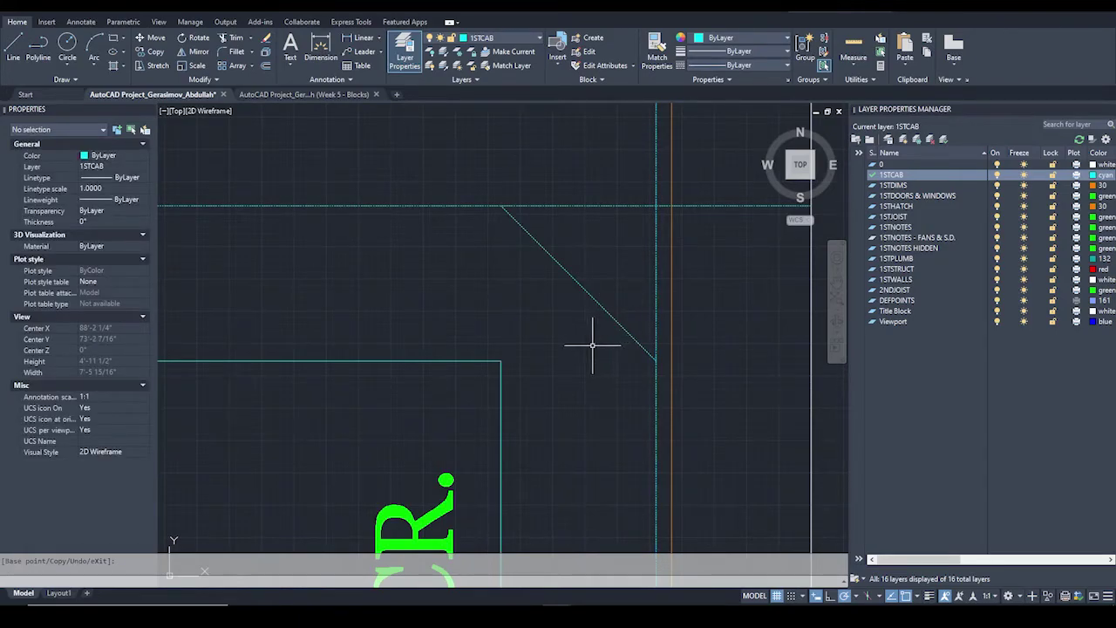
Draw two 1' construction lines from the countertop's inner corner, one right to the vertical hidden line and one up to the horizontal hidden line.
key("Return")
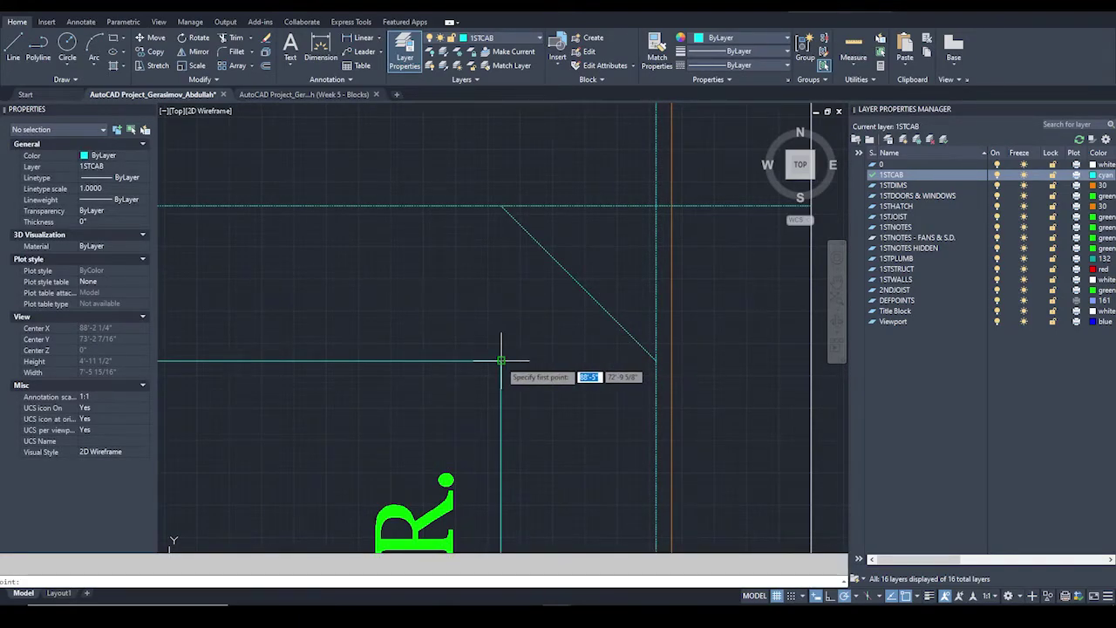
left_click(501, 359)
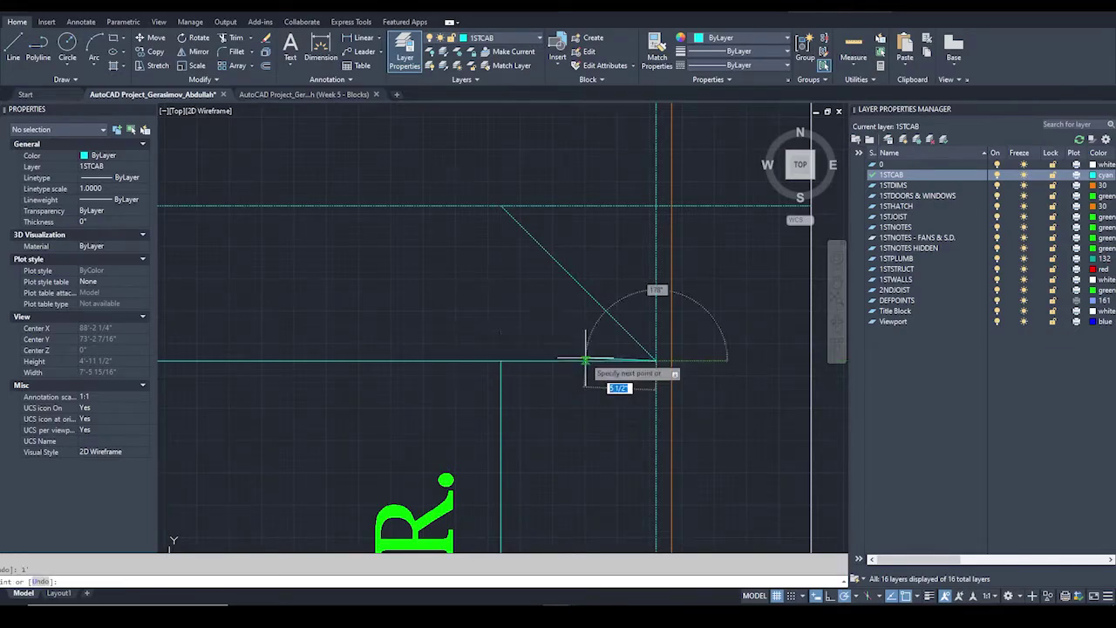
key("Escape")
key("Return")
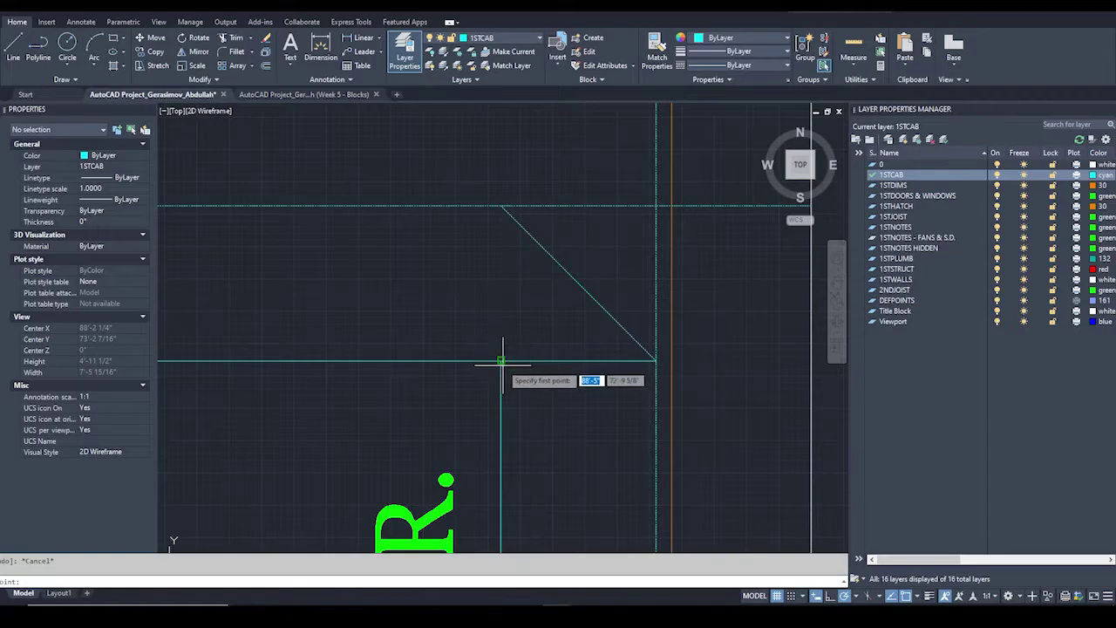
left_click(501, 359)
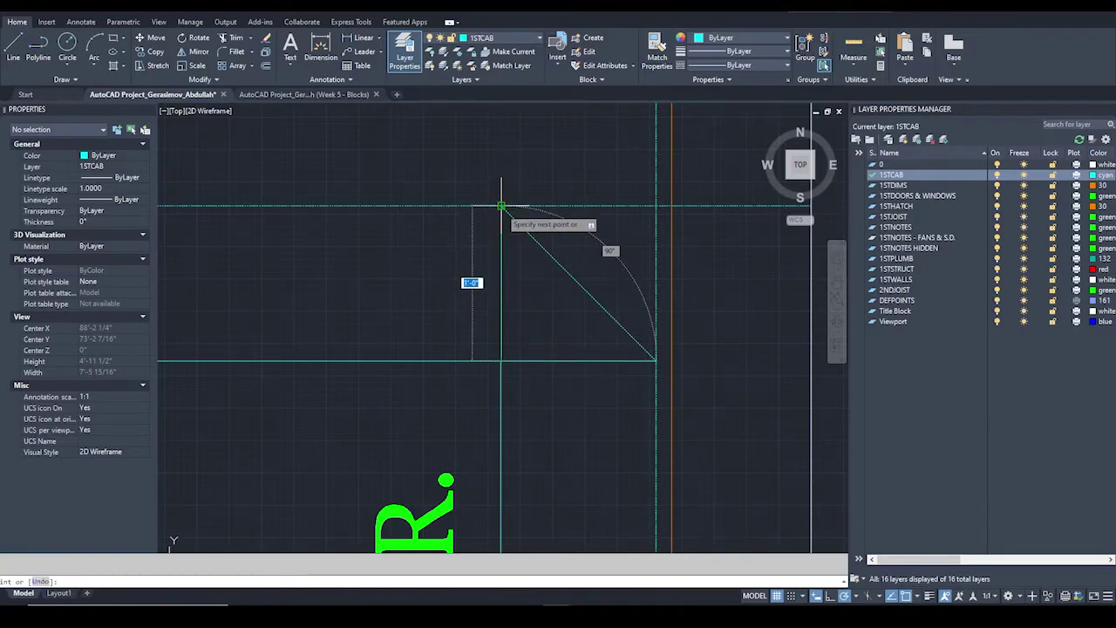
key("Escape")
Delete the diagonal hidden line at the overhead-cabinet corner.
left_click(619, 225)
left_click(567, 305)
key("Delete")
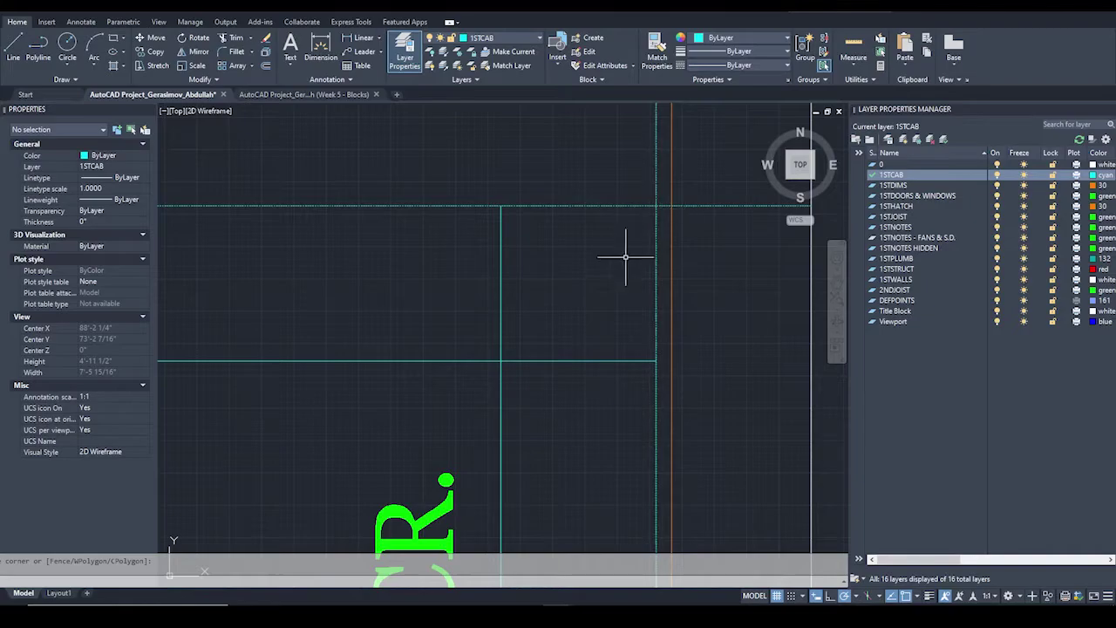
left_click(553, 269)
left_click(456, 306)
left_click(600, 299)
left_click(574, 303)
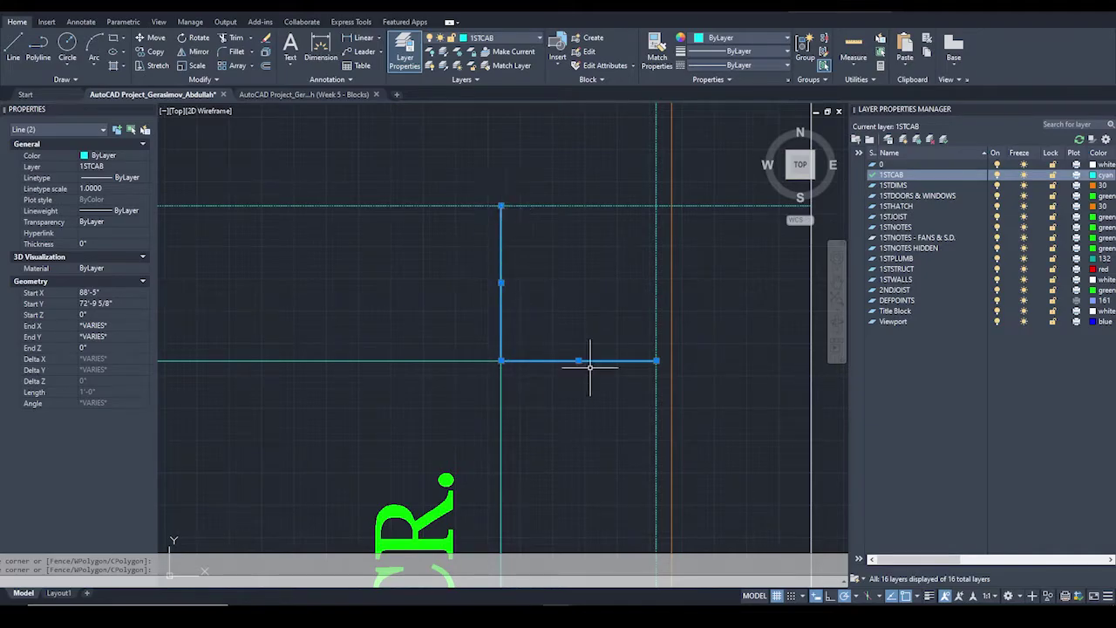
key("Escape")
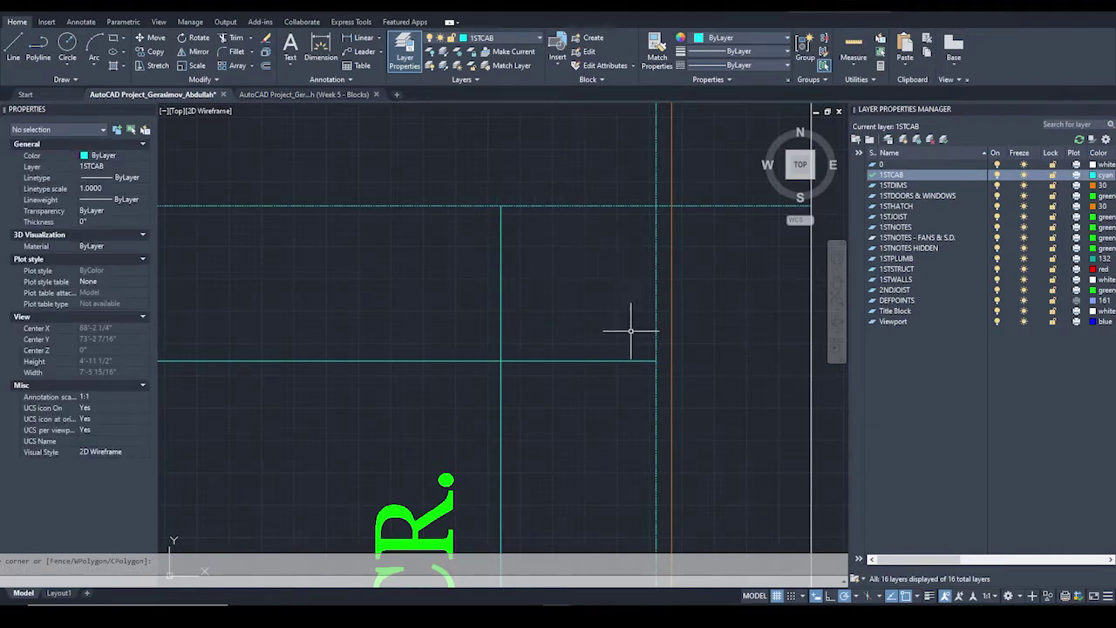
Draw a diagonal line joining the outer ends of the two 1' construction lines at the cabinet corner.
type("l")
key("Return")
left_click(501, 206)
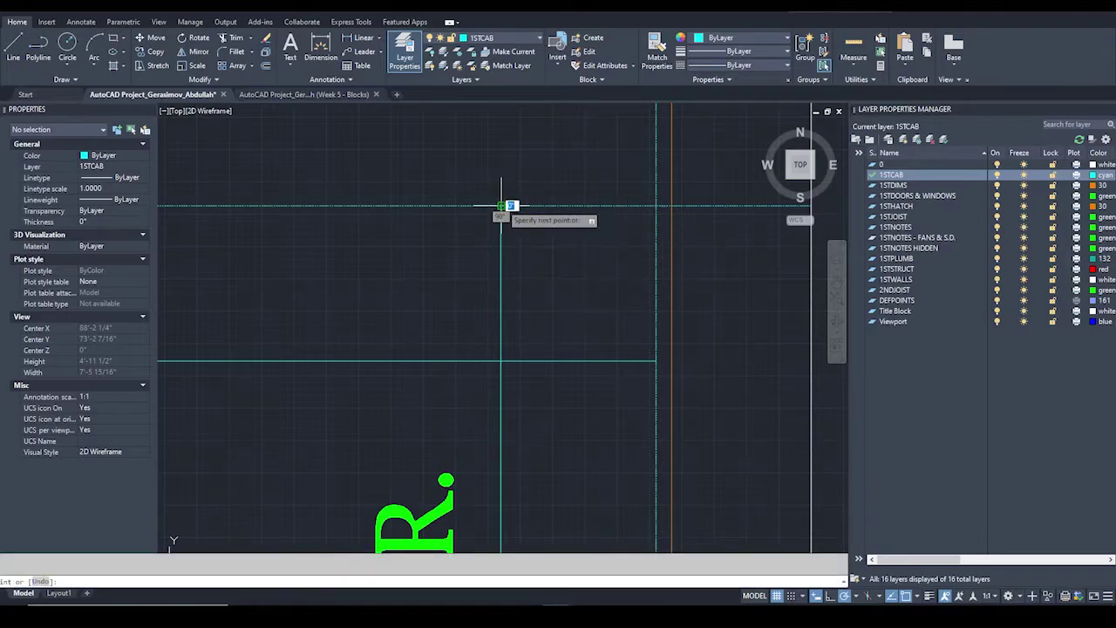
left_click(656, 359)
key("Escape")
Set the new diagonal line's linetype to HIDDEN2.
left_click(584, 248)
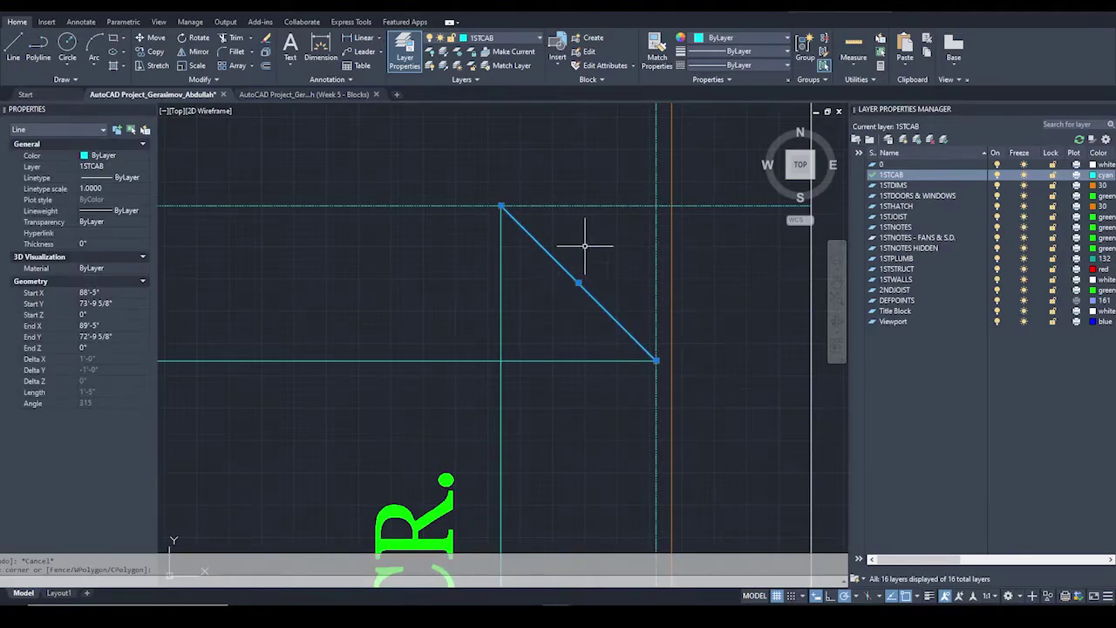
left_click(150, 180)
left_click(113, 250)
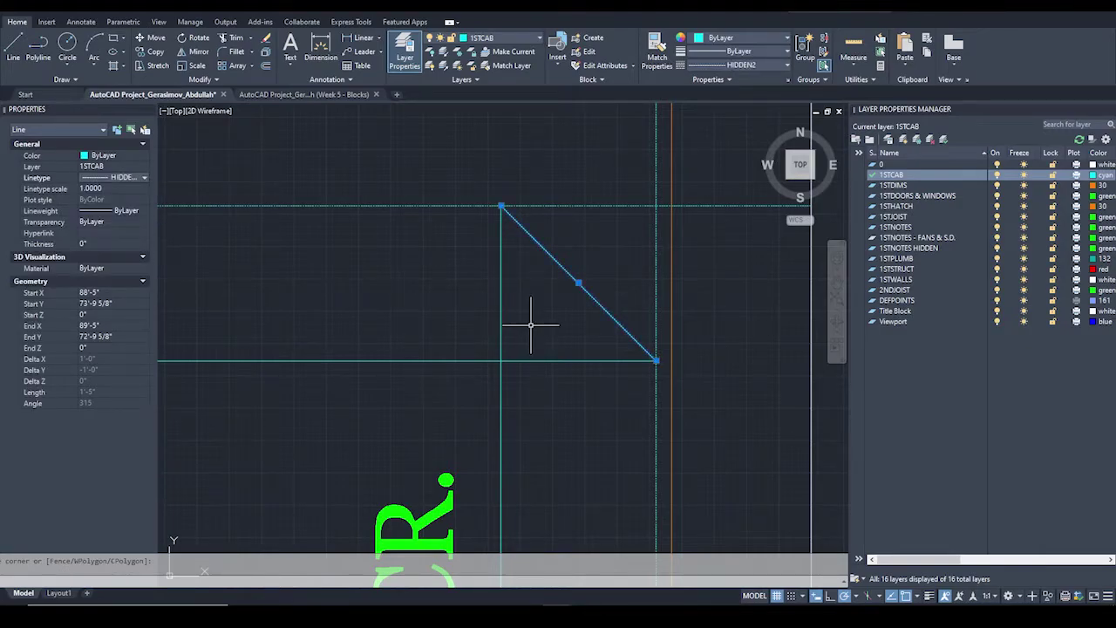
key("Escape")
Delete the horizontal and vertical construction lines at the countertop's inner corner.
left_click(580, 361)
key("Delete")
left_click(501, 324)
key("Delete")
Fillet the diagonal line with the horizontal and vertical hidden cabinet lines, trimming off their extensions toward the walls.
middle_click_drag(617, 252, 619, 282)
scroll(578, 249, "down", 2)
middle_click_drag(578, 249, 628, 316)
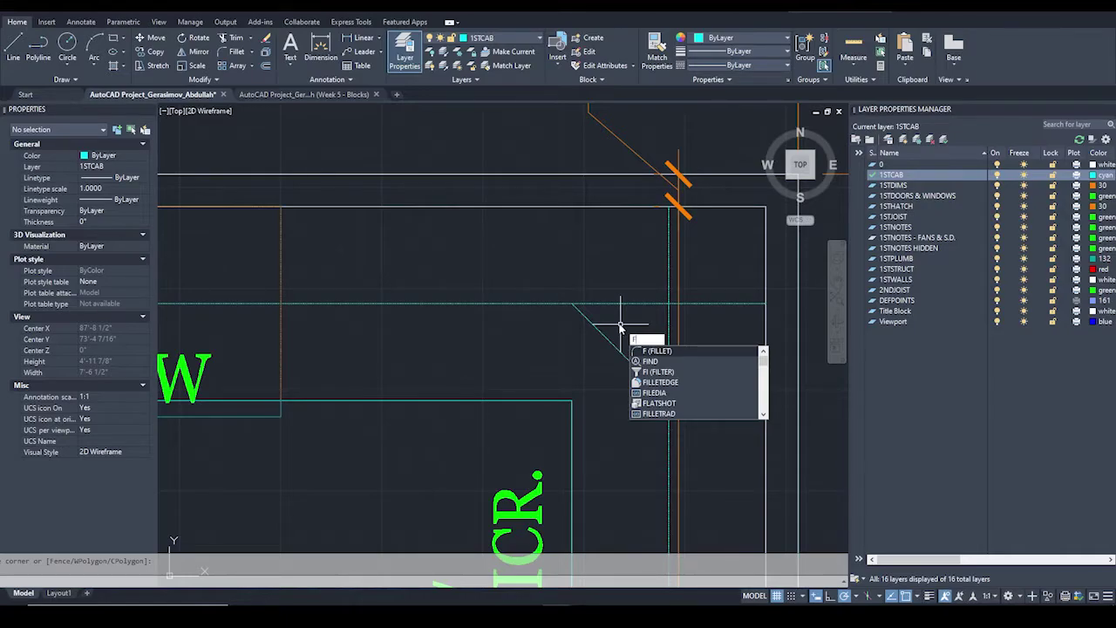
key("Return")
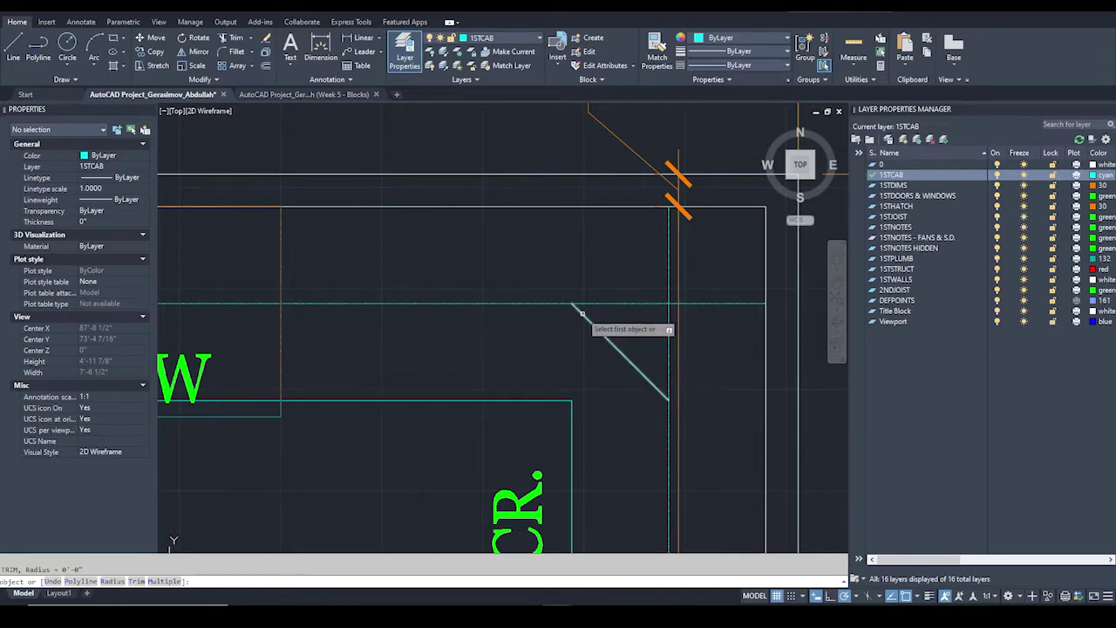
left_click(581, 314)
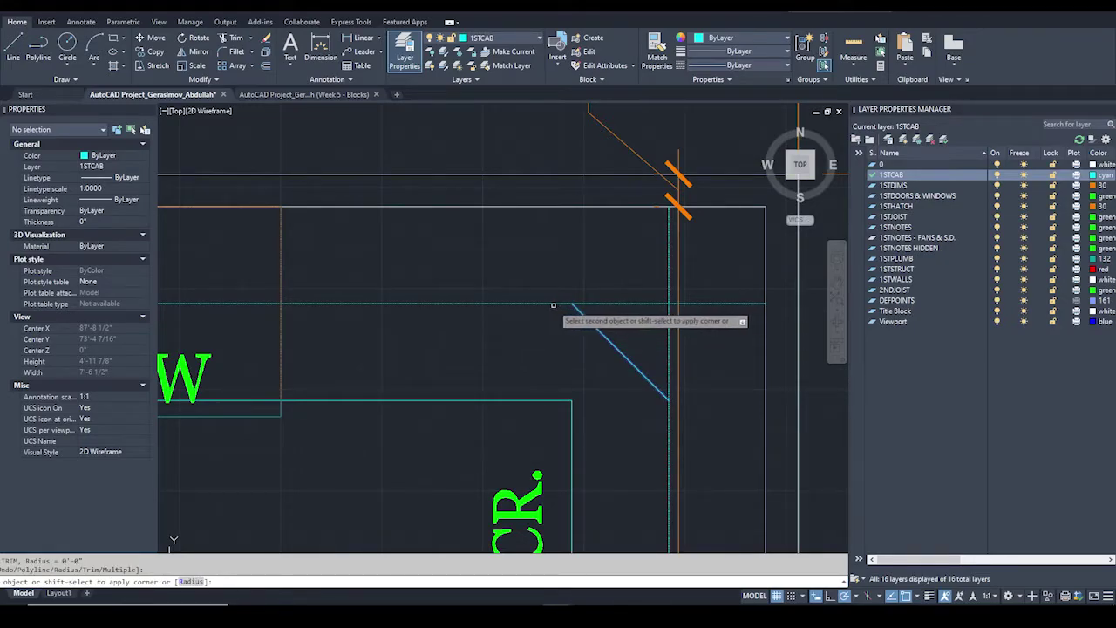
left_click(552, 305)
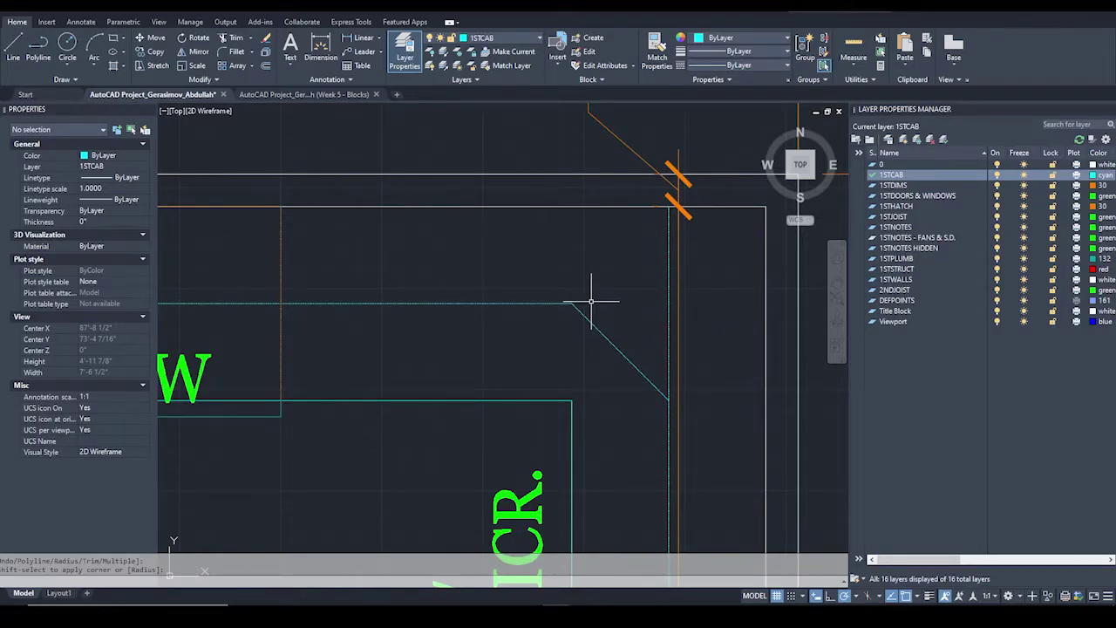
key("Return")
left_click(652, 384)
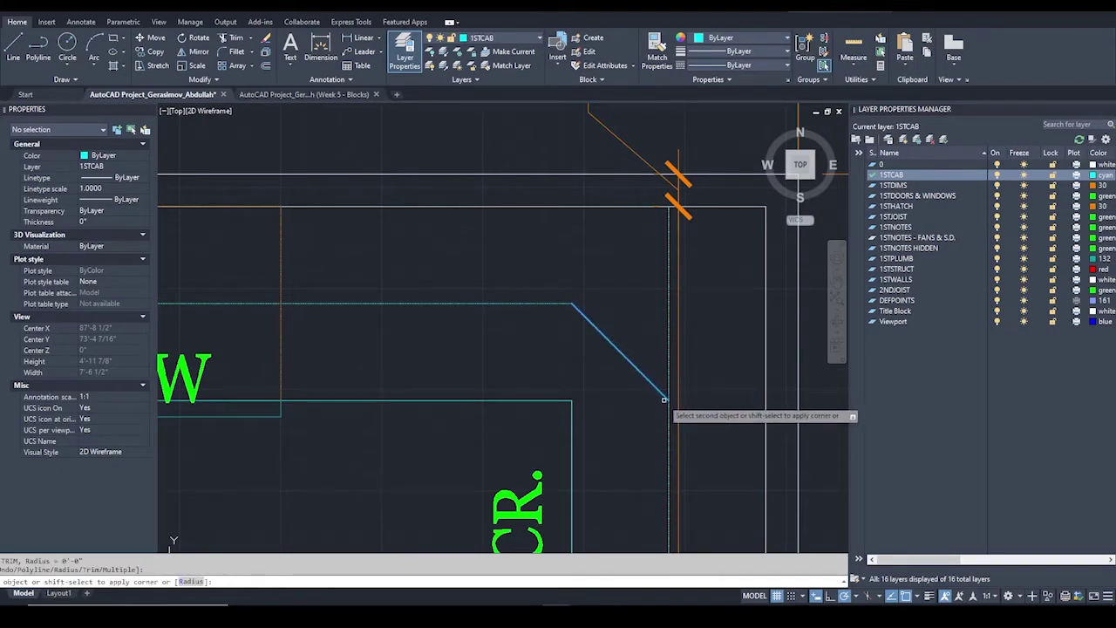
left_click(668, 416)
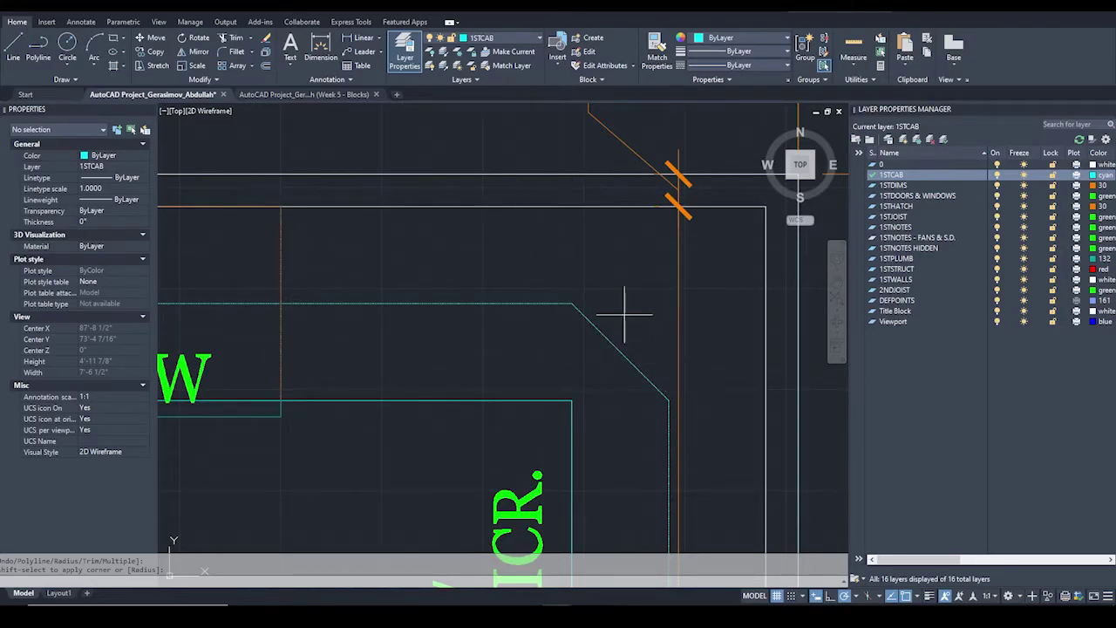
Draw a 1'-0" line from each end of the diagonal, one up to the top inner wall and one right to the side inner wall.
key("Escape")
type("l")
key("Return")
left_click(572, 304)
left_click(573, 206)
key("Return")
key("Return")
left_click(669, 400)
left_click(766, 400)
key("Escape")
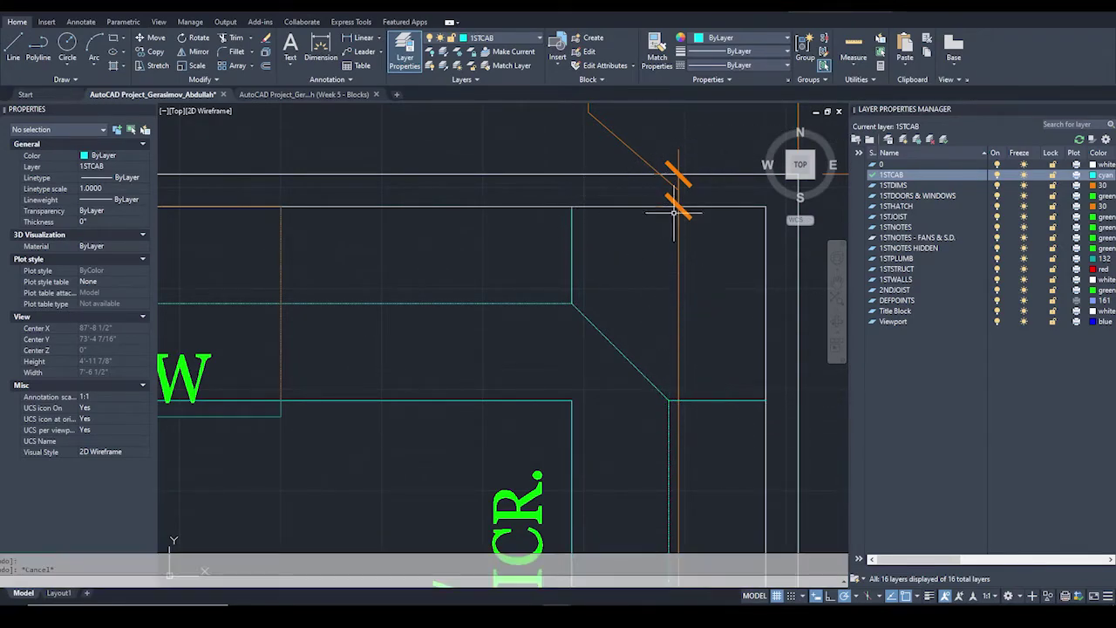
Delete the two short lines joining the diagonal's ends to the inner walls.
left_click(600, 234)
left_click(516, 253)
left_click(723, 379)
left_click(698, 428)
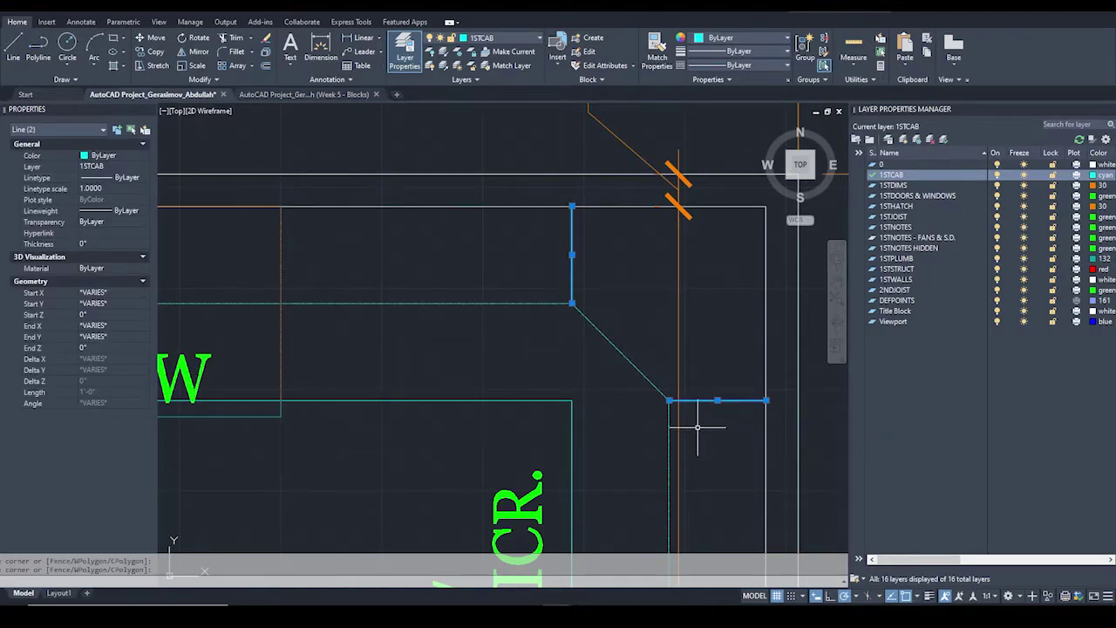
key("Delete")
Examine the hidden cabinet line running down to the range and the angled outline within the range symbol.
scroll(598, 319, "down", 2)
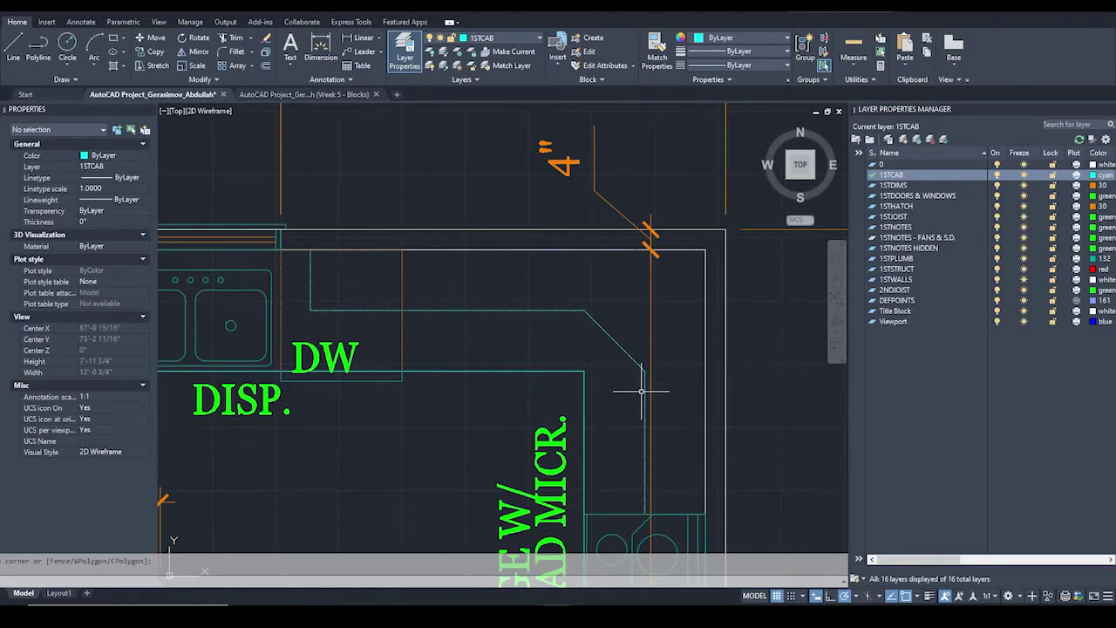
mouse_move(658, 481)
middle_mouse_down()
mouse_move(585, 224)
mouse_move(536, 252)
mouse_move(543, 313)
middle_mouse_up()
scroll(533, 243, "down", 2)
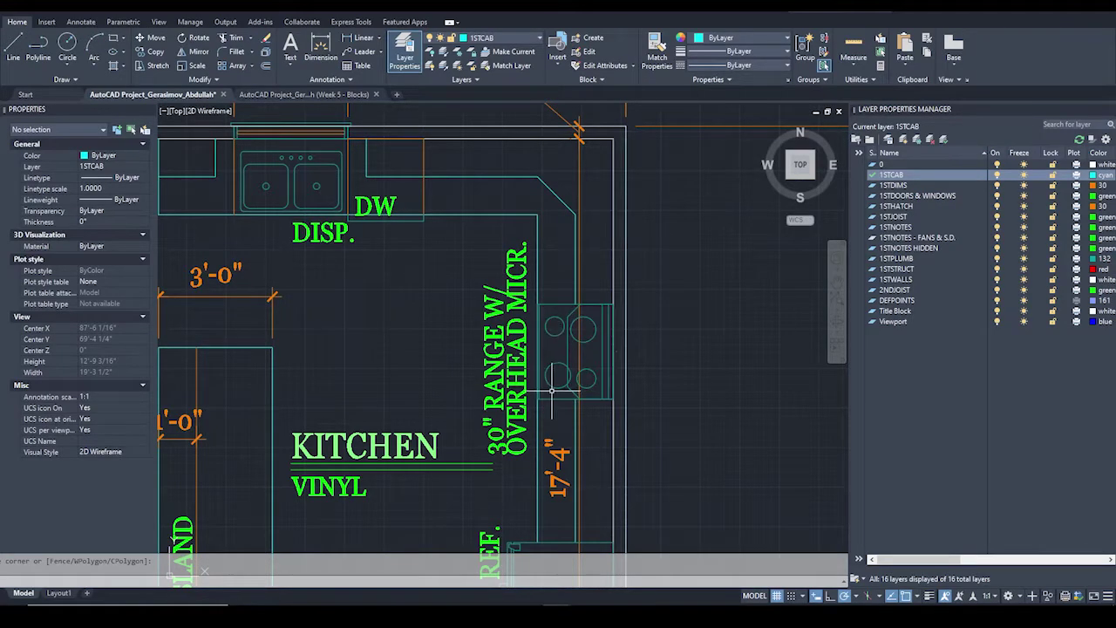
scroll(566, 361, "up", 5)
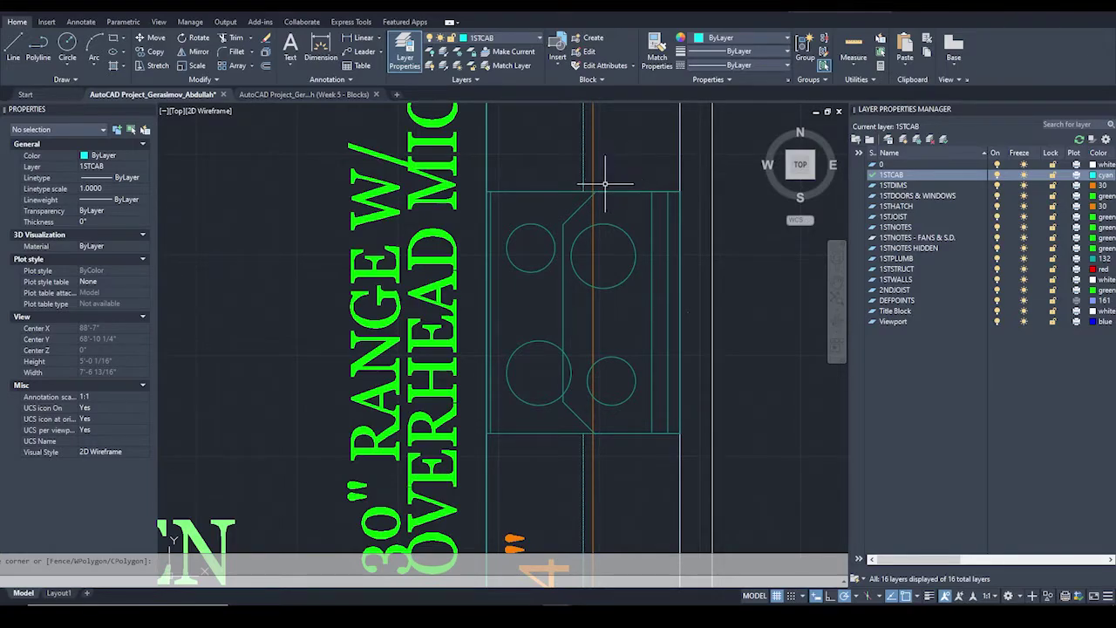
scroll(593, 189, "up", 2)
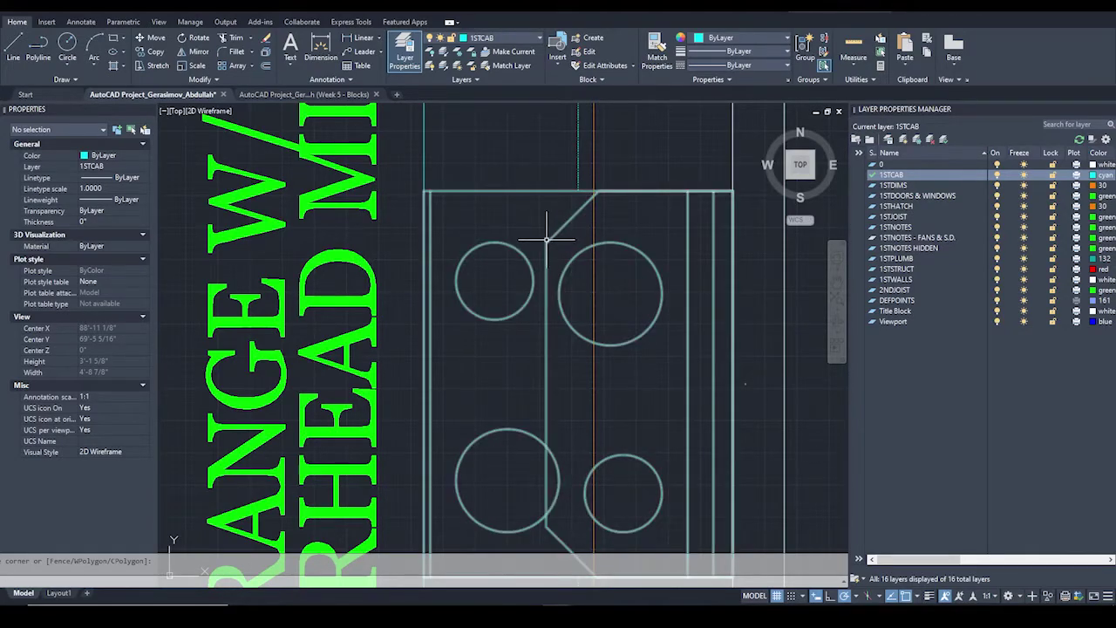
Examine how the 30-inch range block sits between the hidden cabinet lines along the kitchen's side wall.
scroll(546, 357, "up", 2)
scroll(523, 331, "down", 2)
scroll(544, 419, "down", 2)
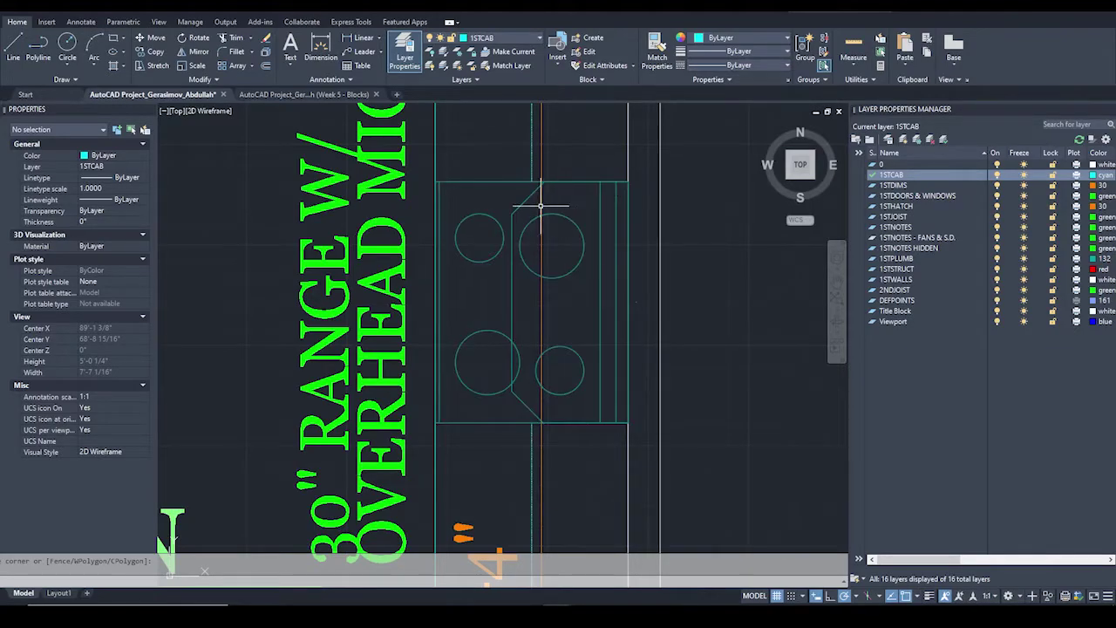
scroll(509, 186, "down", 5)
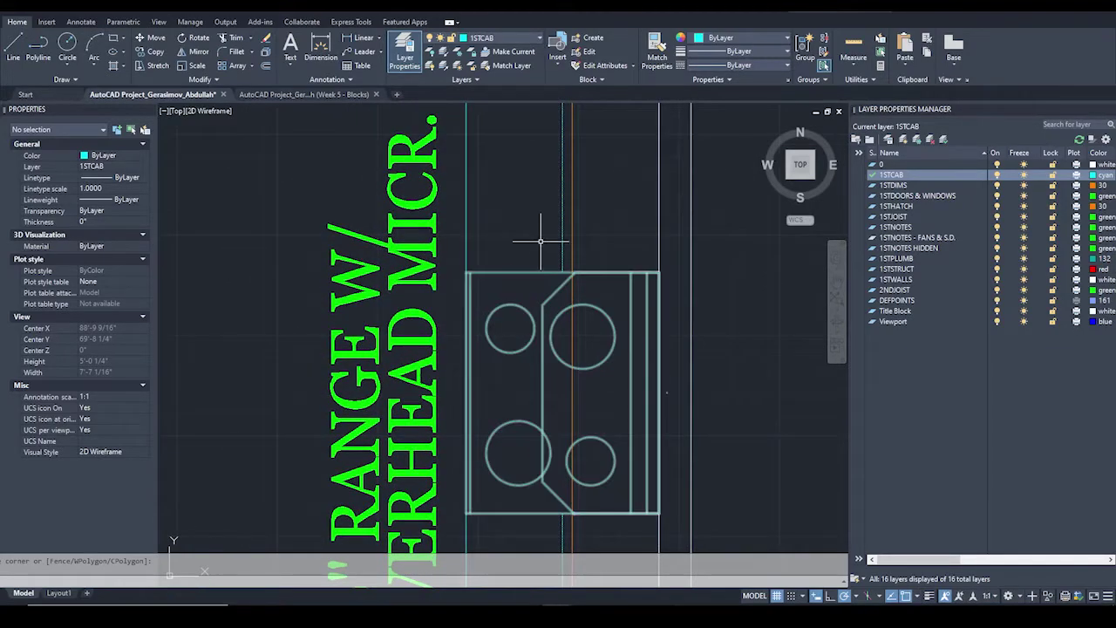
scroll(548, 284, "down", 3)
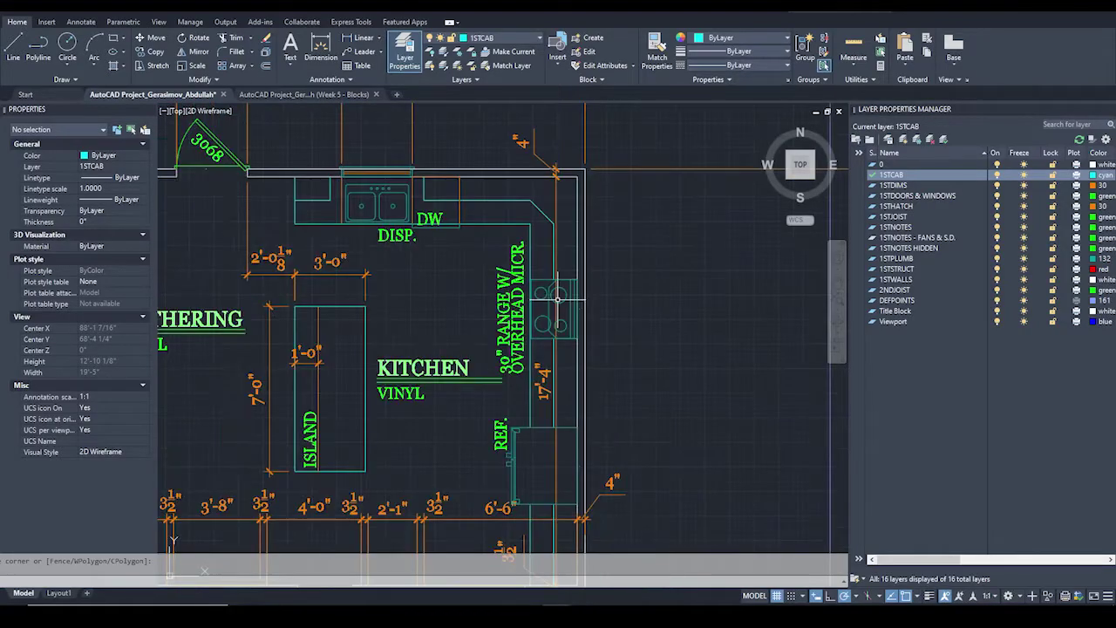
scroll(544, 292, "up", 3)
scroll(543, 295, "down", 2)
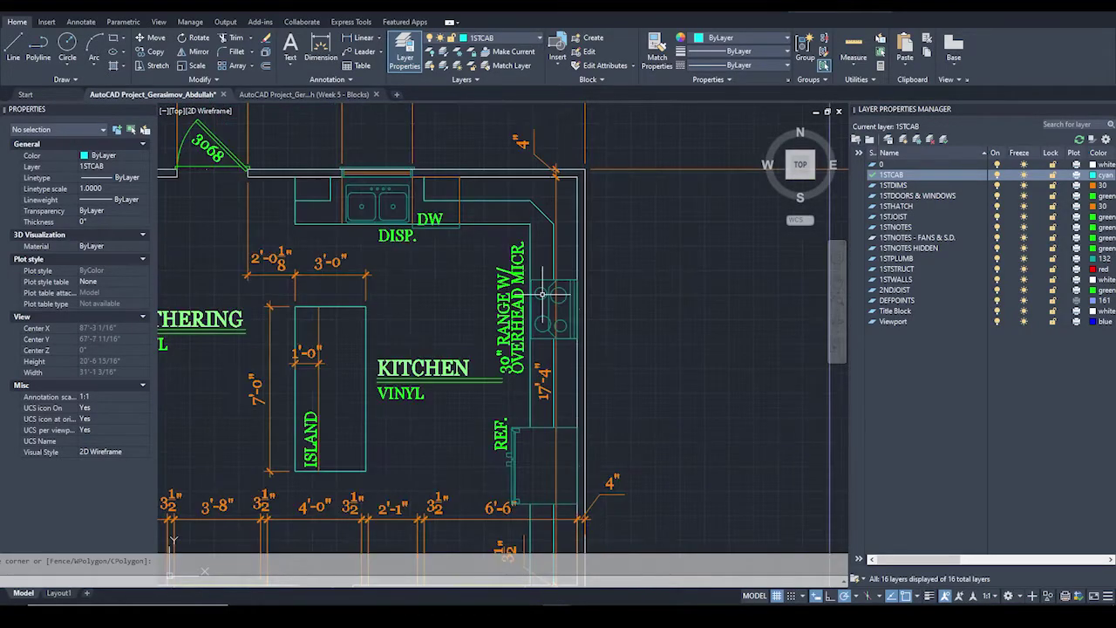
scroll(543, 295, "up", 2)
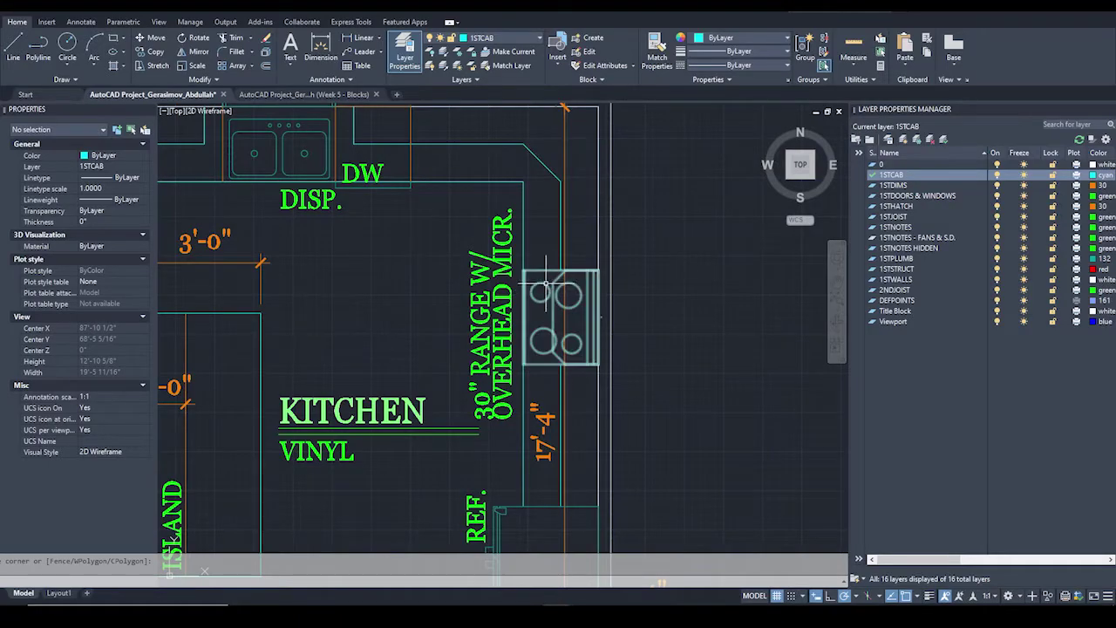
scroll(542, 293, "down", 2)
left_click(548, 309)
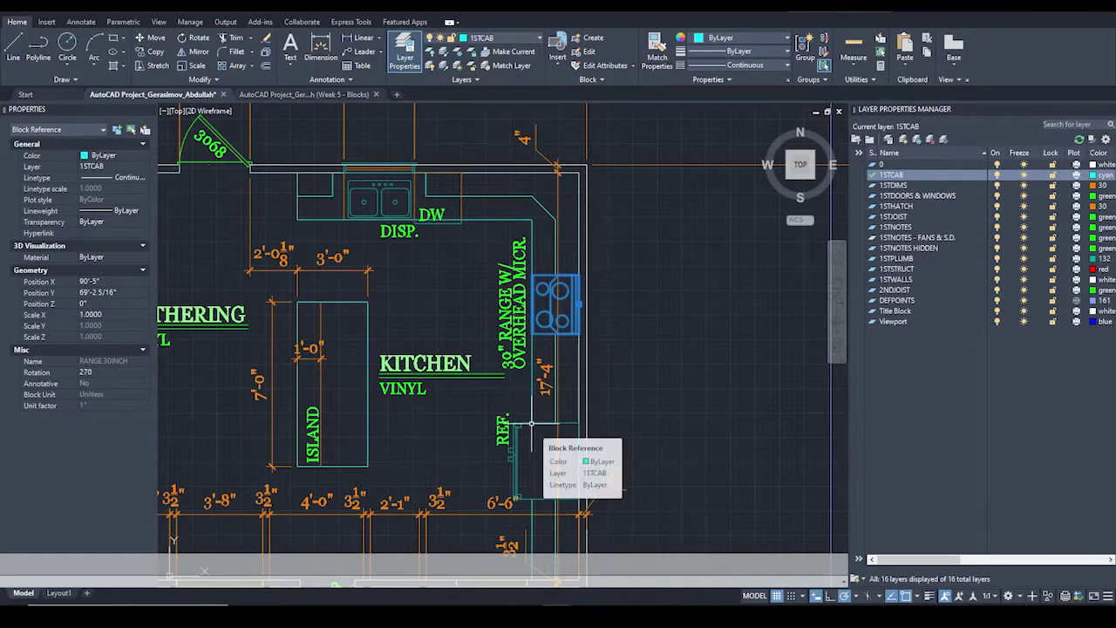
scroll(549, 281, "up", 2)
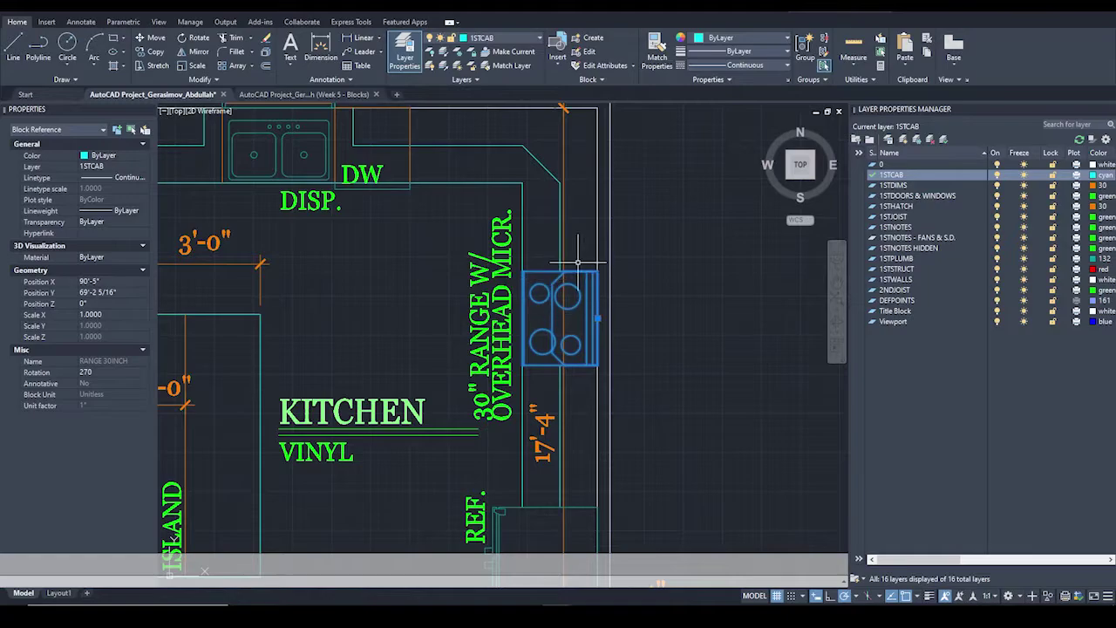
scroll(558, 279, "up", 1)
key("Escape")
scroll(560, 253, "down", 1)
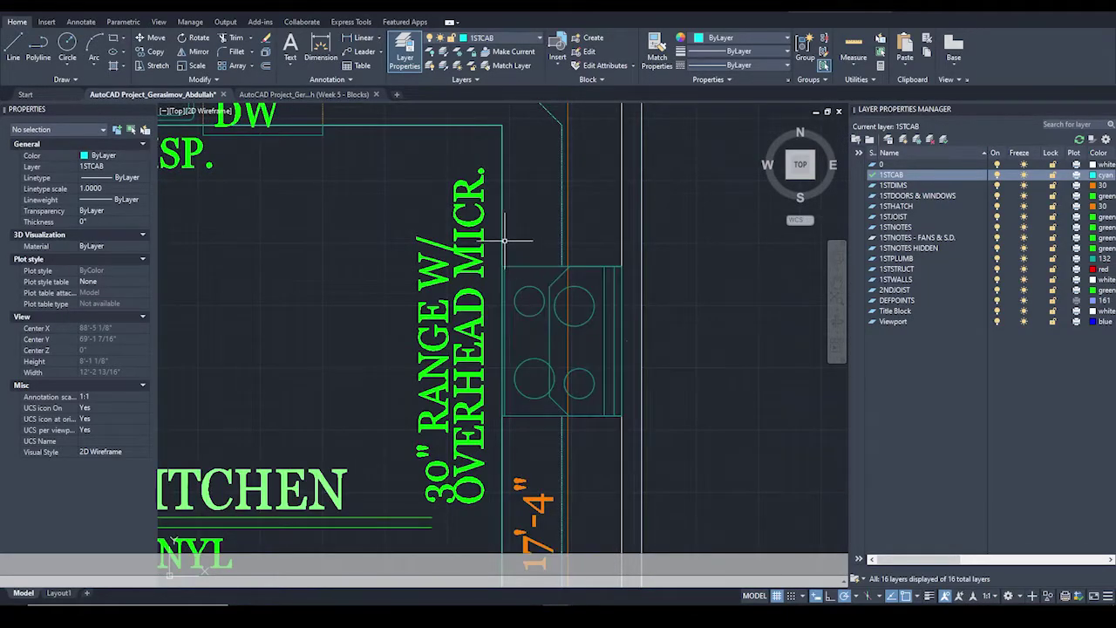
Check the counter's front edge line against the corner and outline of the range block.
left_click(506, 242)
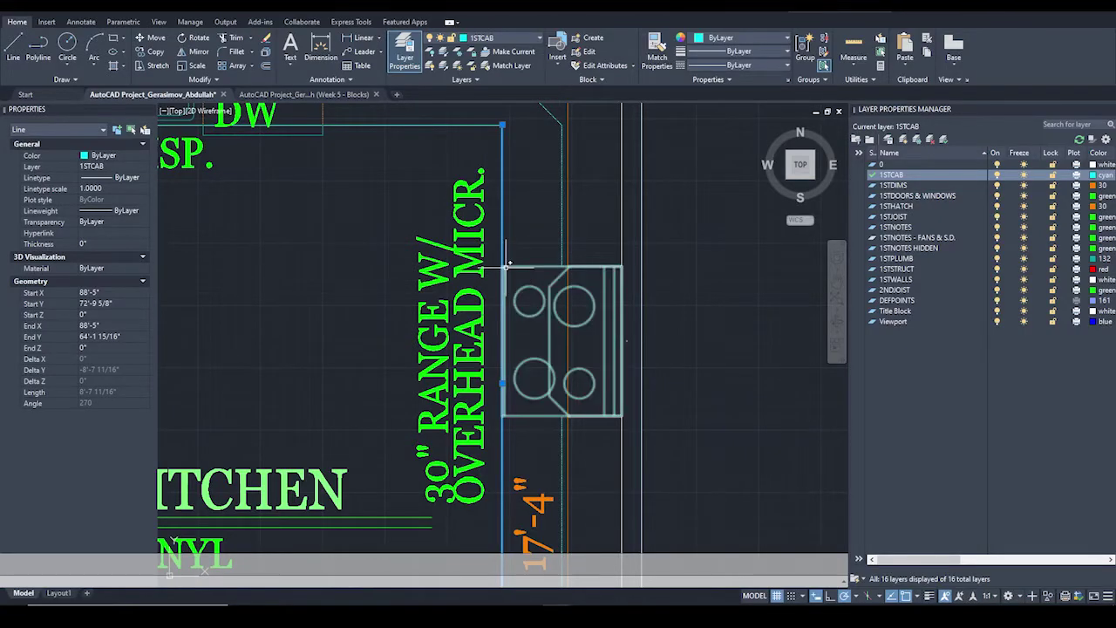
scroll(509, 262, "up", 5)
scroll(512, 262, "down", 2)
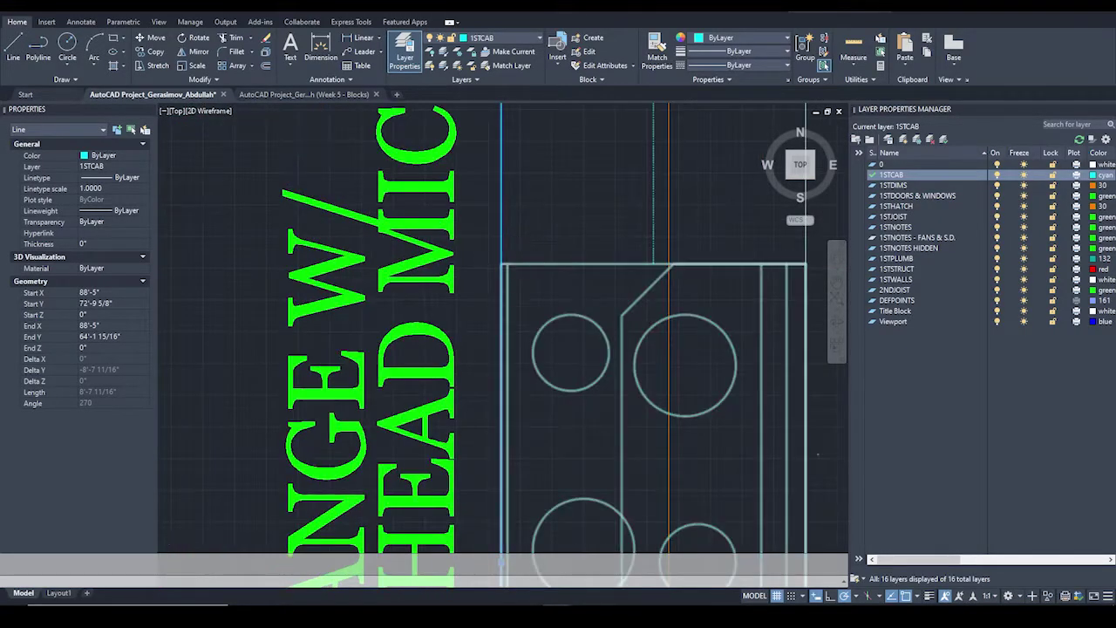
scroll(515, 261, "down", 2)
key("Escape")
left_click(511, 262)
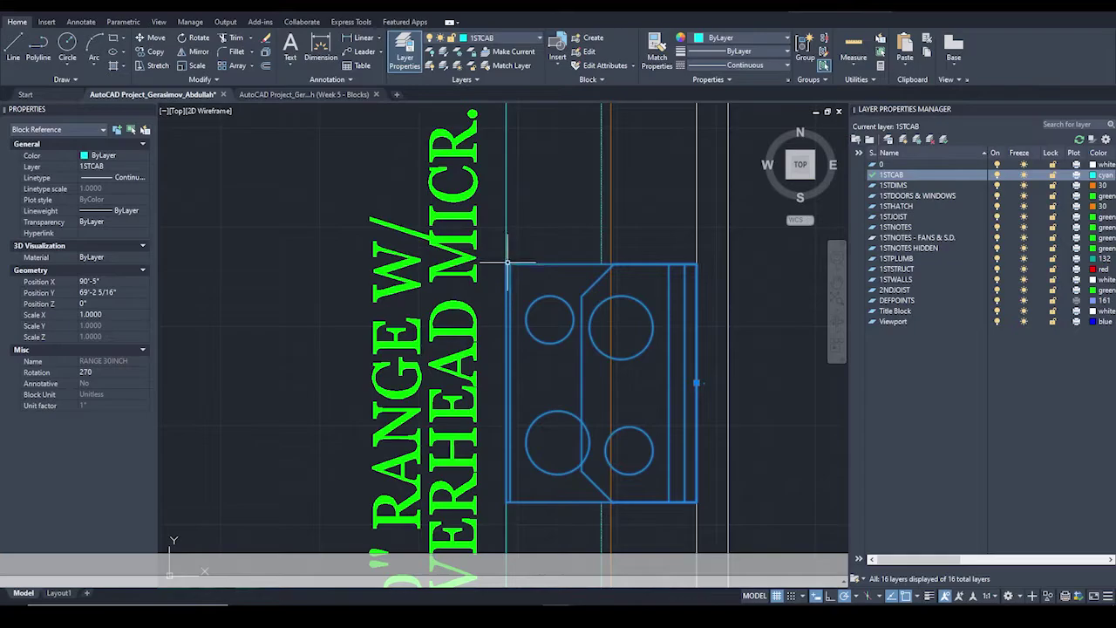
key("Escape")
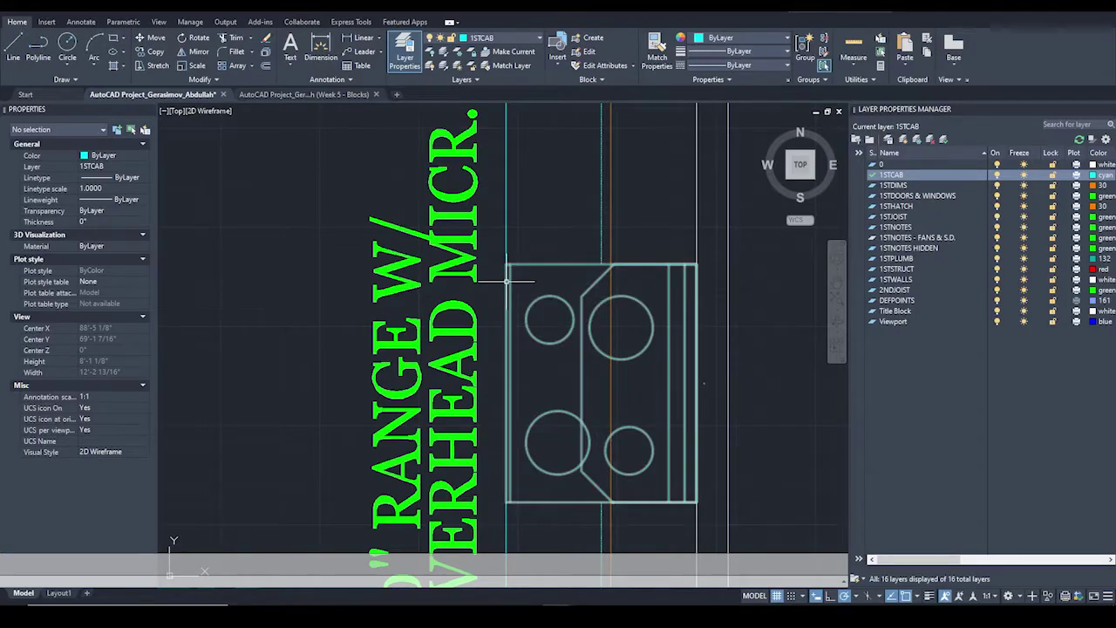
Break a gap in the vertical hidden cabinet line between the angled corner cabinet and the range.
left_click(600, 231)
middle_click_drag(609, 301, 588, 244)
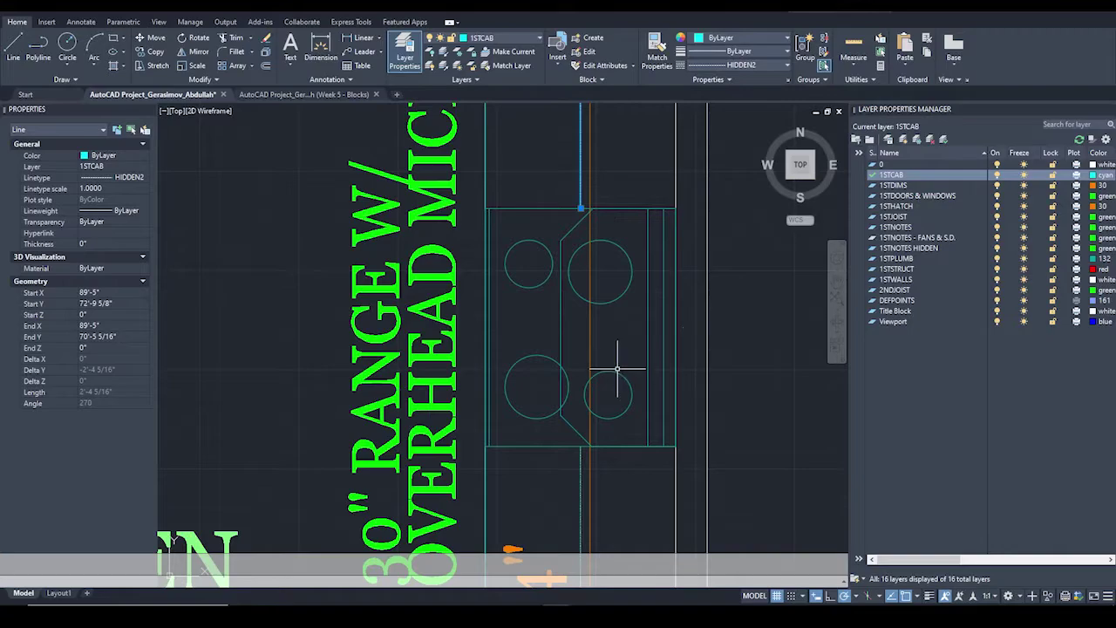
scroll(611, 366, "down", 5)
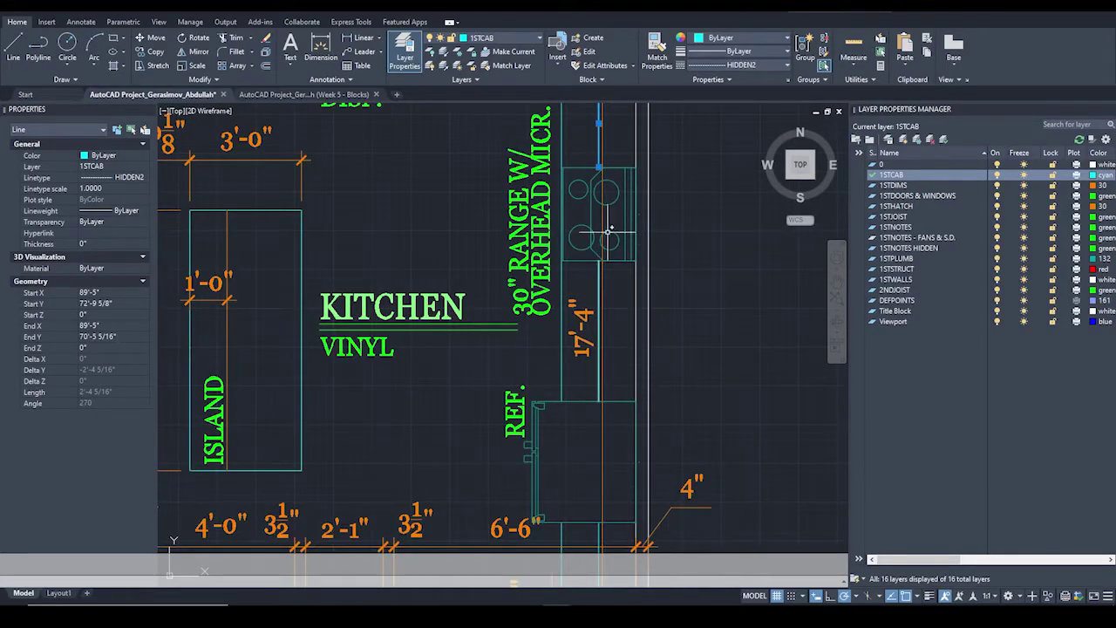
scroll(607, 276, "up", 5)
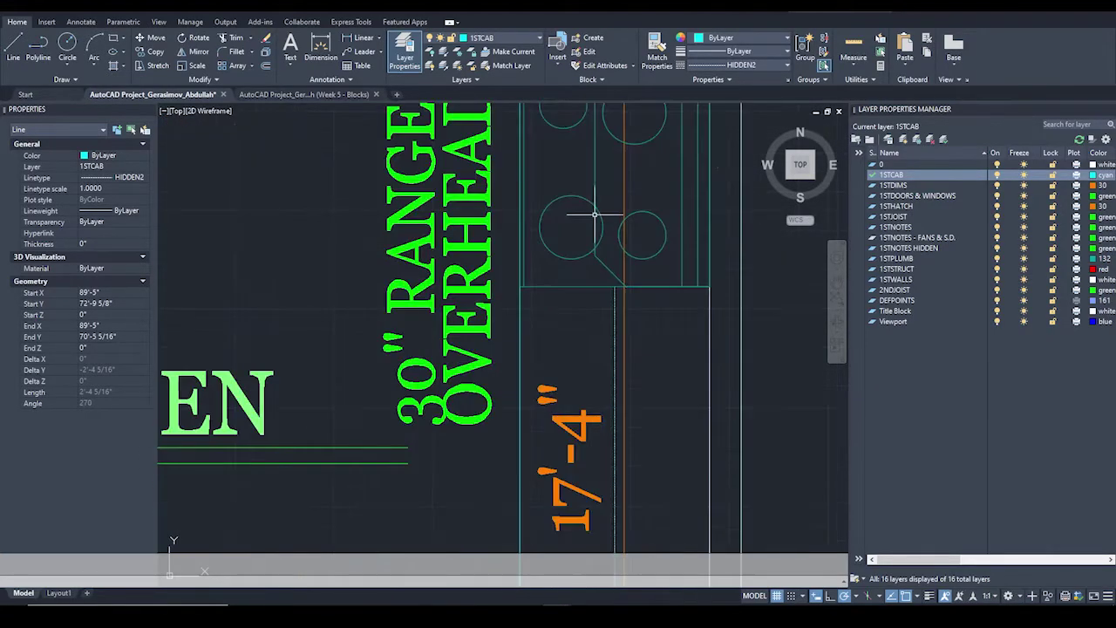
scroll(573, 224, "down", 1)
scroll(567, 207, "down", 2)
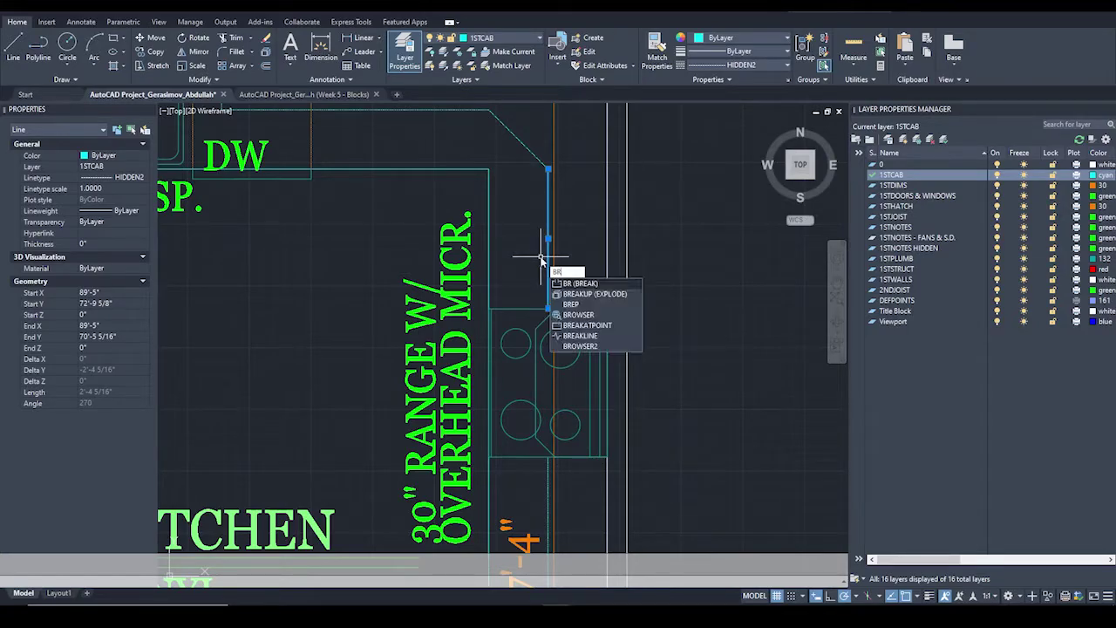
key("Return")
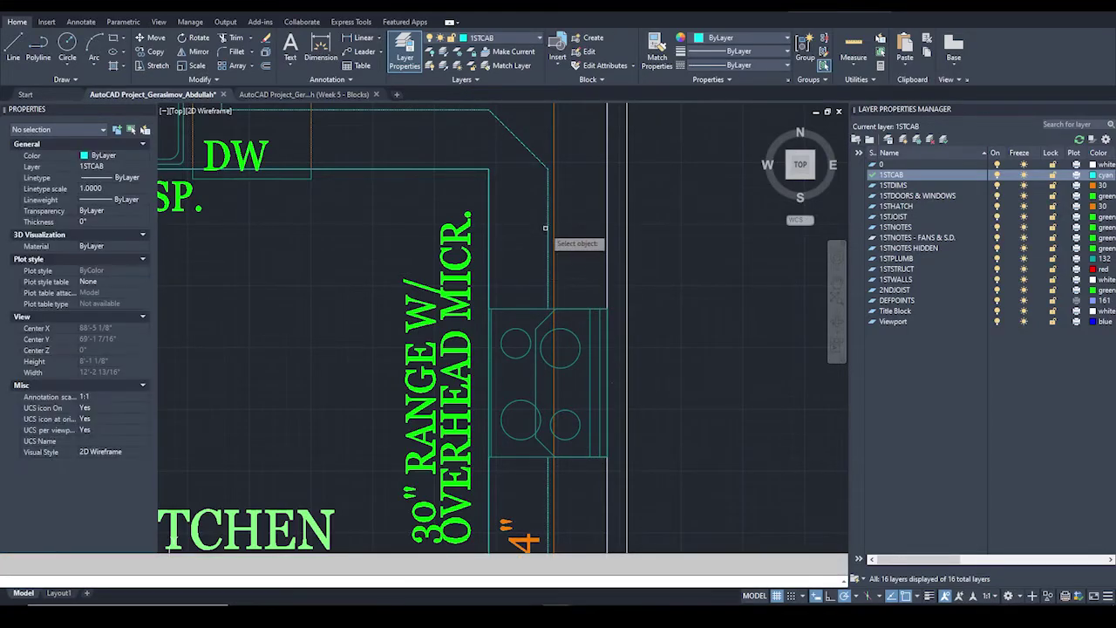
scroll(547, 236, "up", 2)
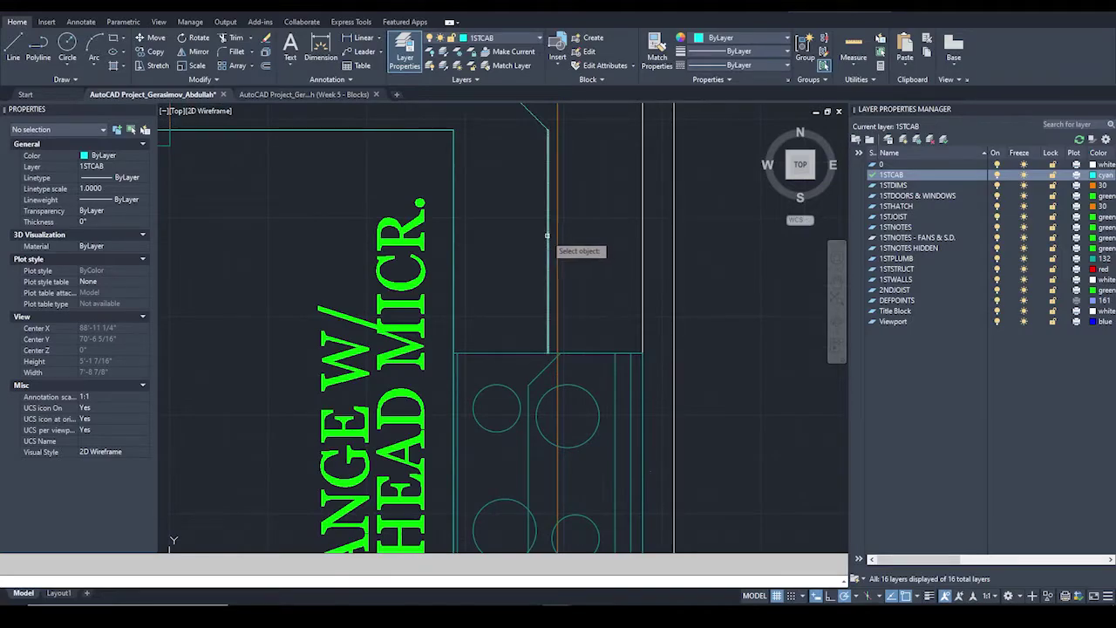
left_click(548, 236)
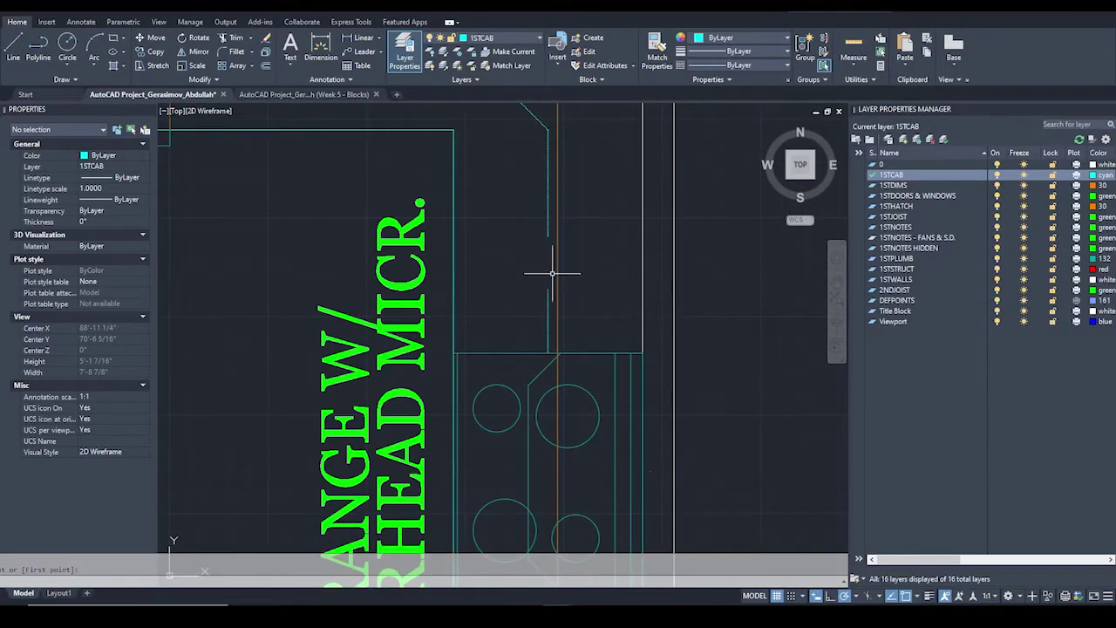
Stretch the upper end of the hidden cabinet line below the refrigerator up through the refrigerator to its far edge.
scroll(580, 256, "down", 6)
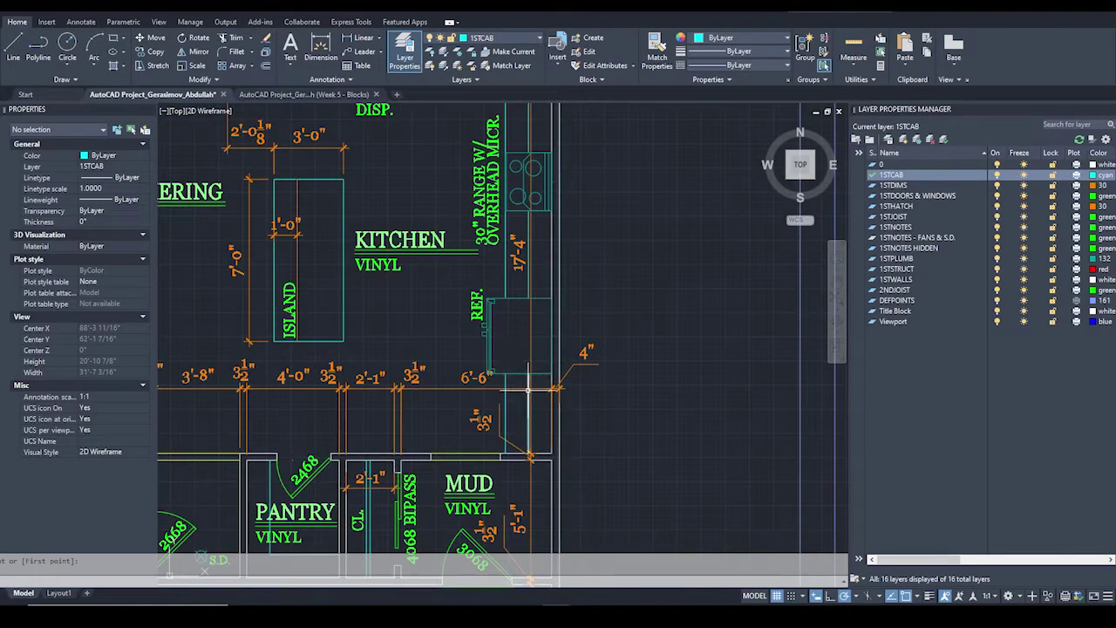
scroll(534, 388, "up", 2)
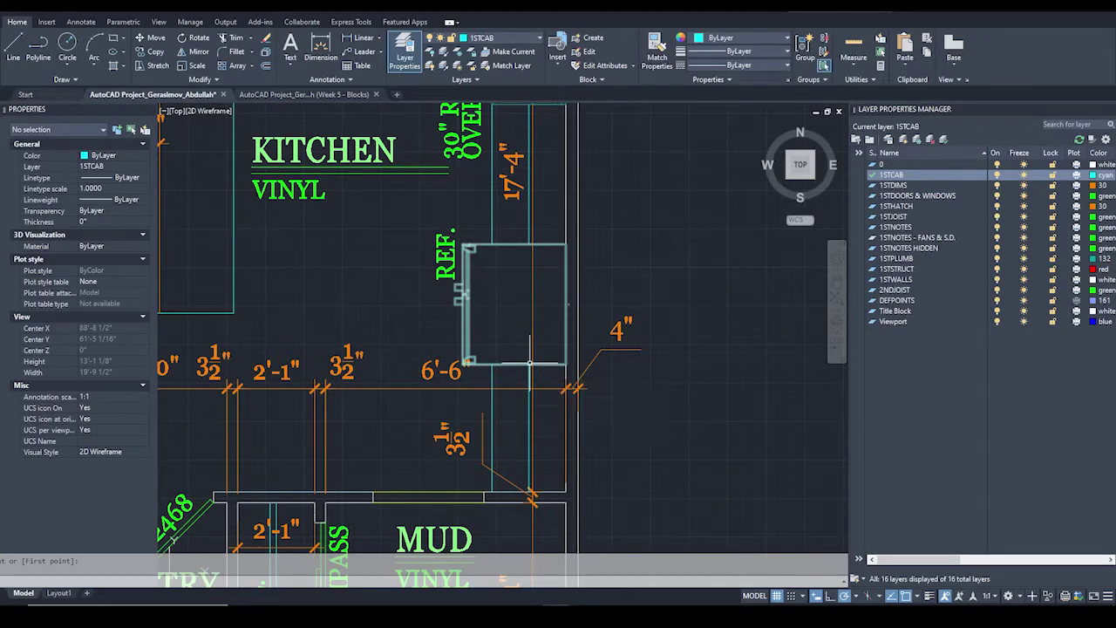
left_click(530, 362)
left_click(529, 363)
left_click(530, 364)
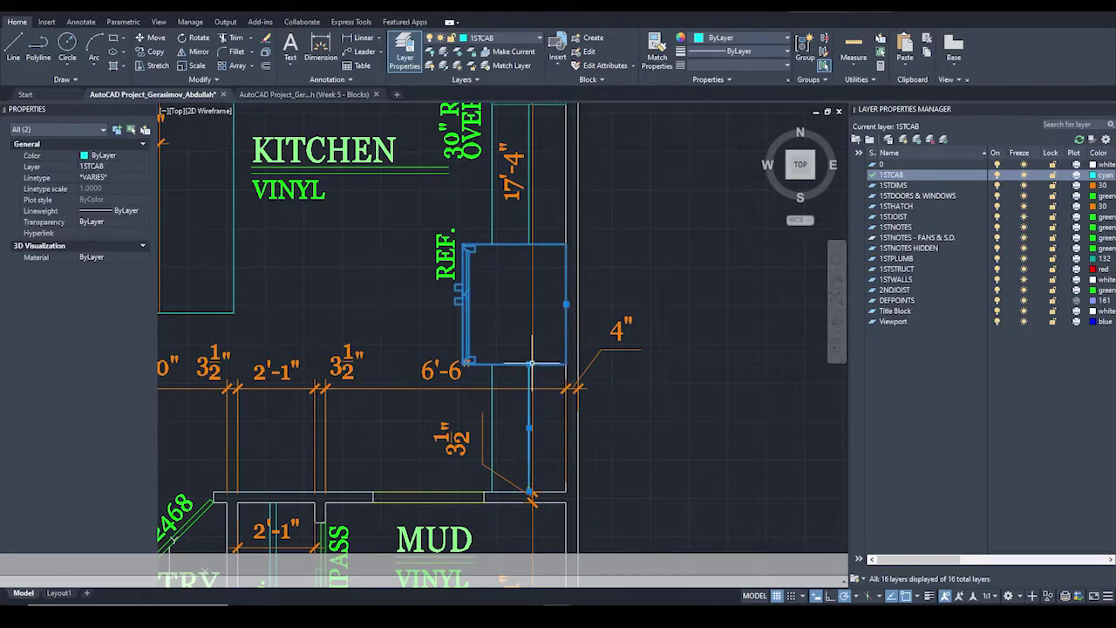
key("Escape")
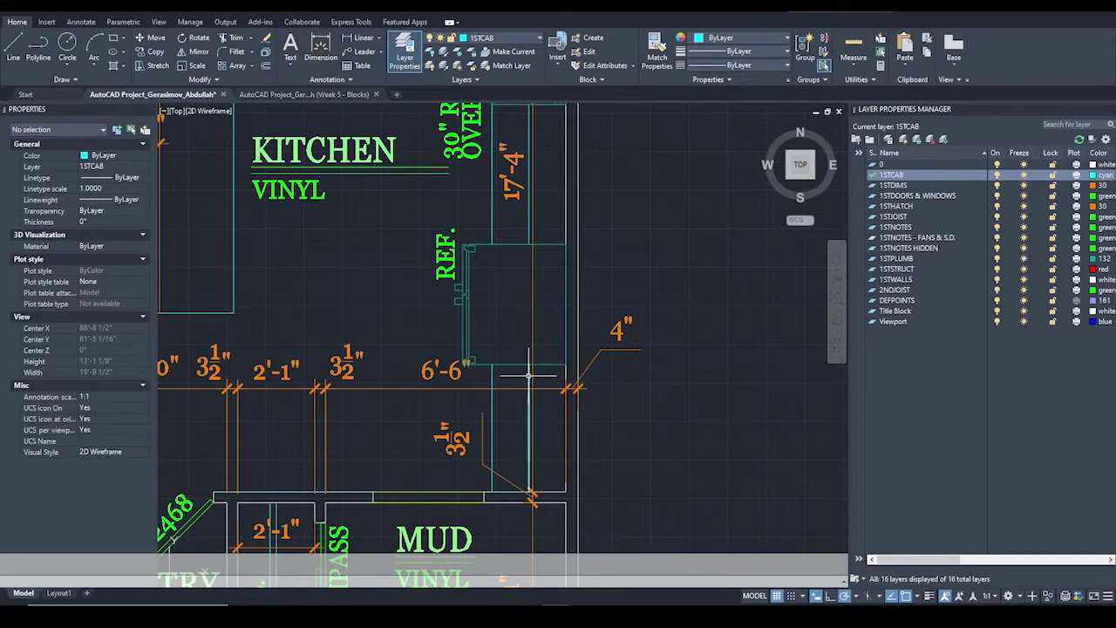
left_click(529, 376)
left_click(529, 362)
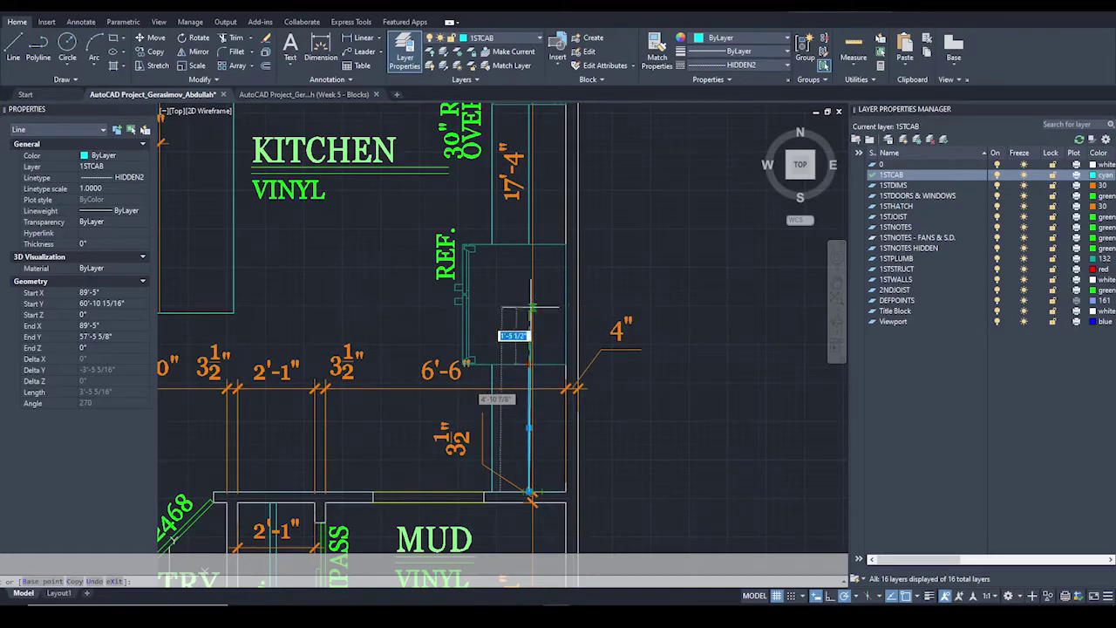
left_click(531, 245)
key("Escape")
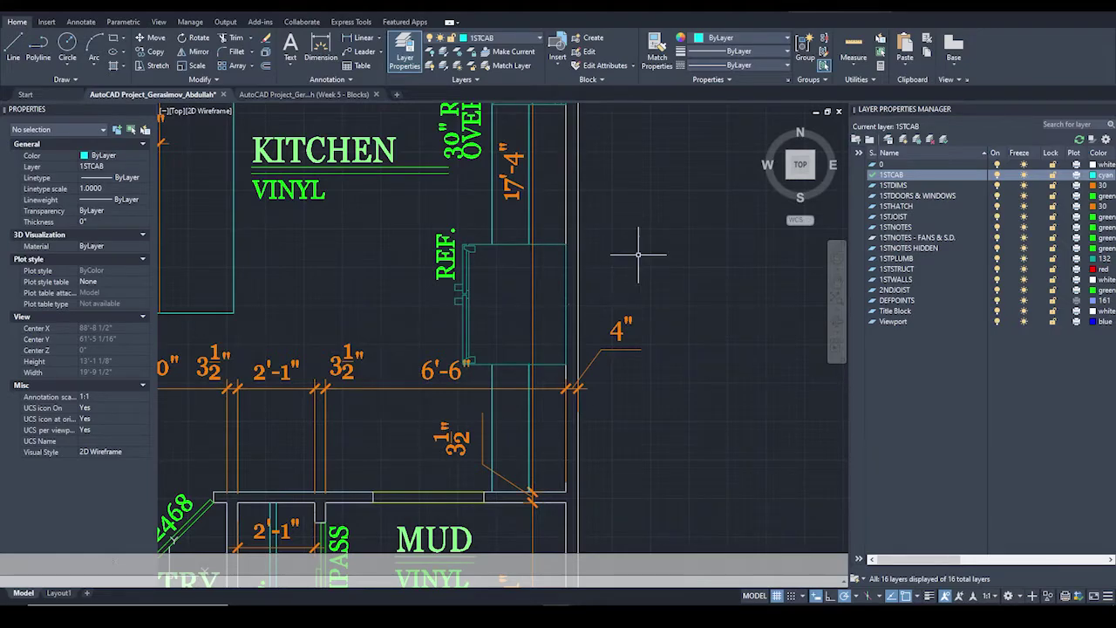
Examine the cabinet runs around the refrigerator and the dishwasher's placement beside the sink and window.
scroll(653, 308, "down", 2)
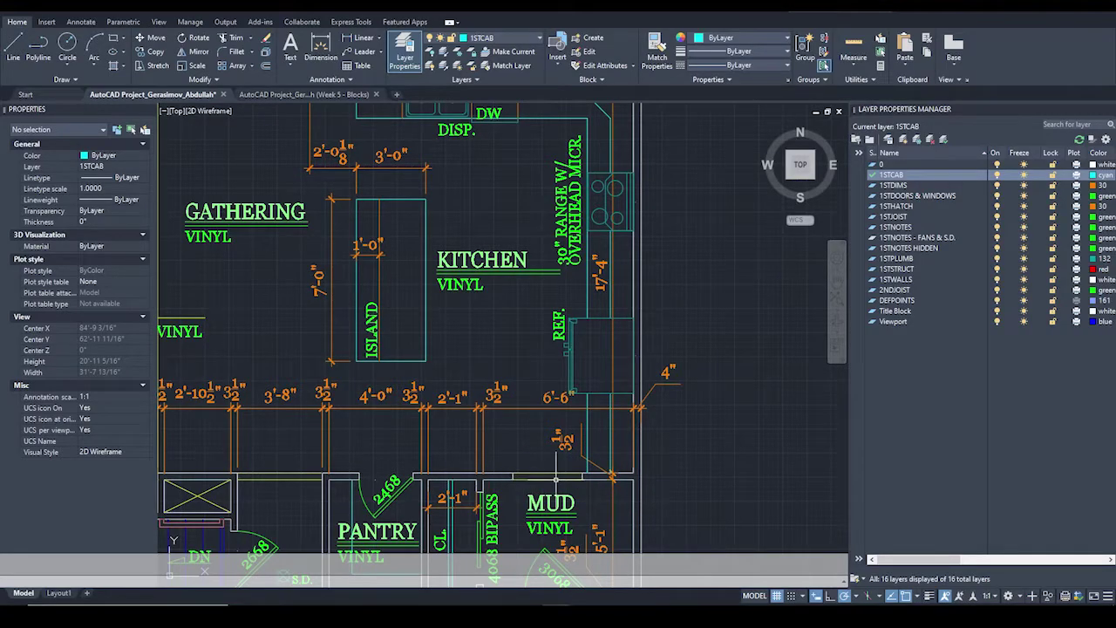
scroll(554, 475, "up", 1)
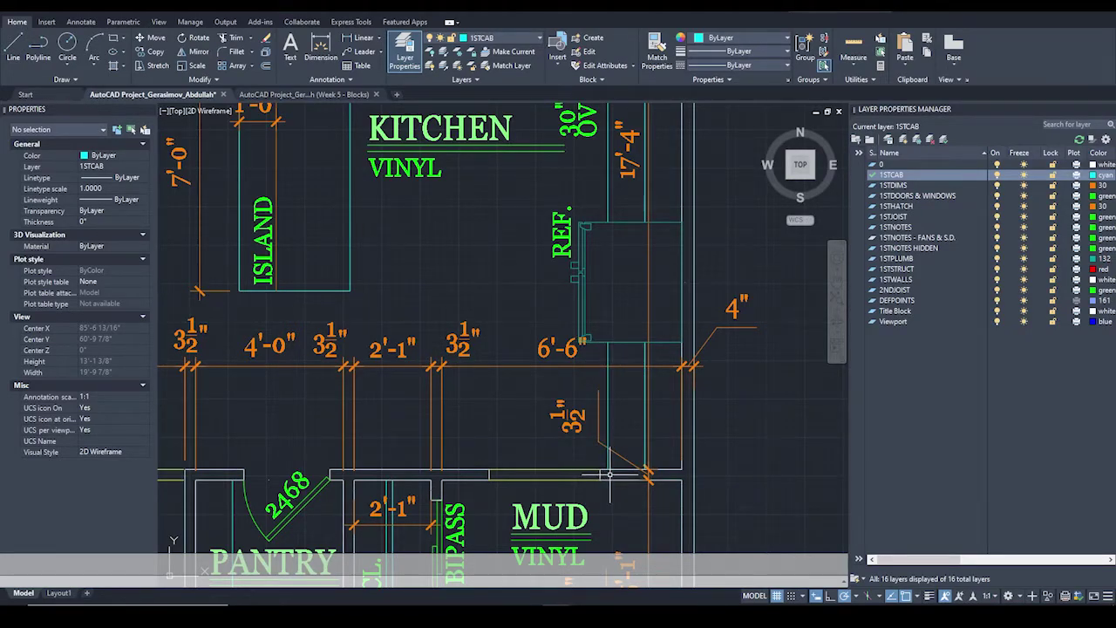
scroll(609, 475, "down", 2)
middle_click_drag(636, 241, 654, 323)
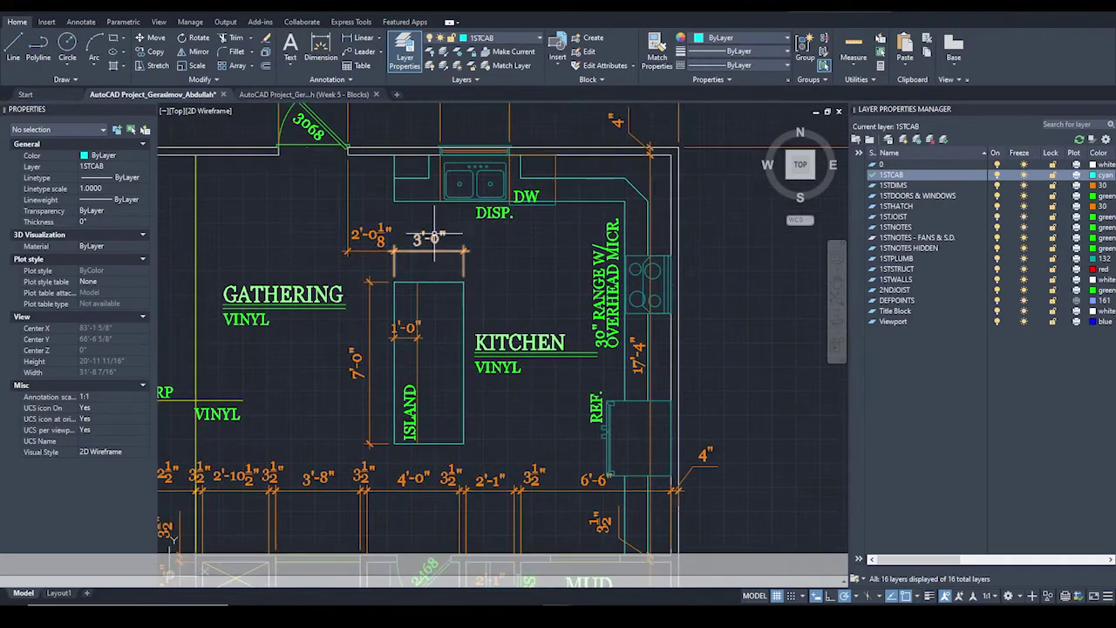
scroll(558, 244, "up", 2)
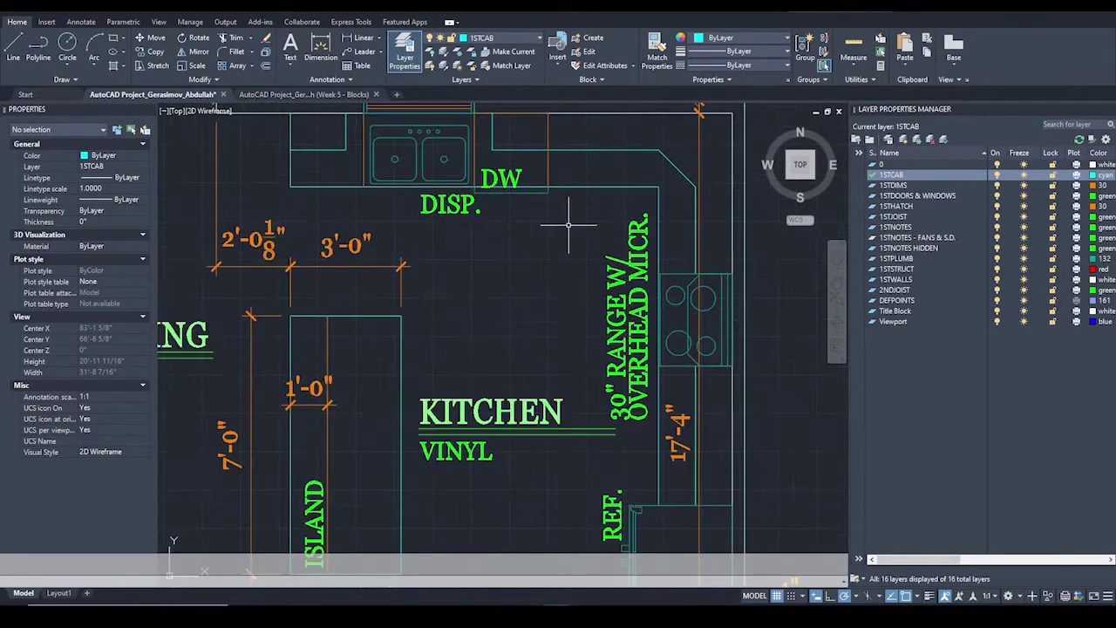
middle_click_drag(511, 191, 513, 288)
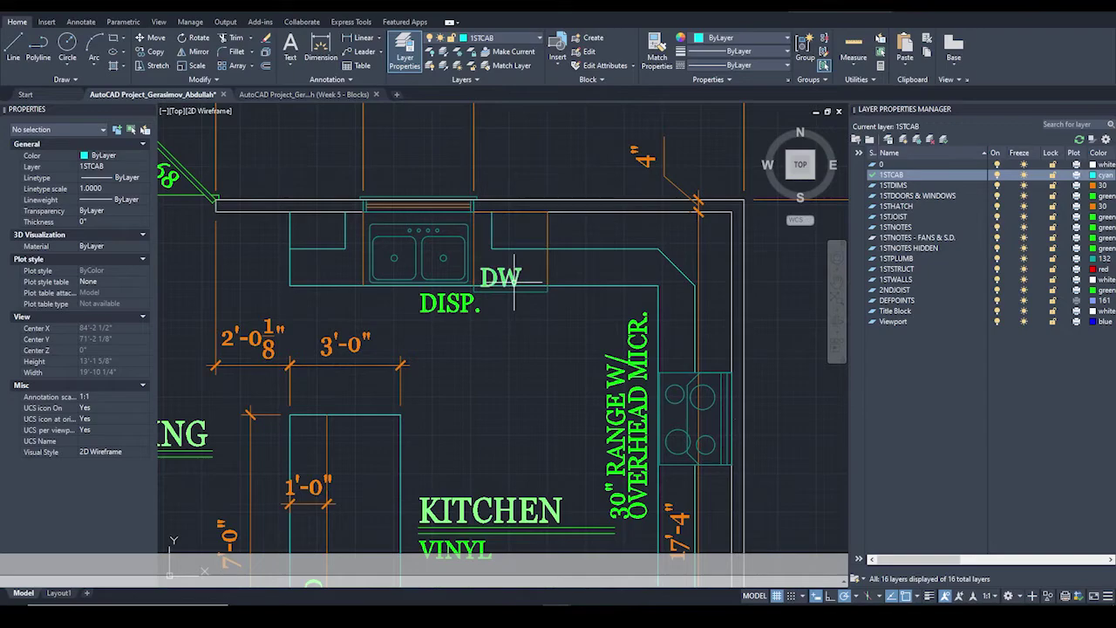
scroll(514, 281, "up", 2)
middle_click_drag(511, 249, 513, 279)
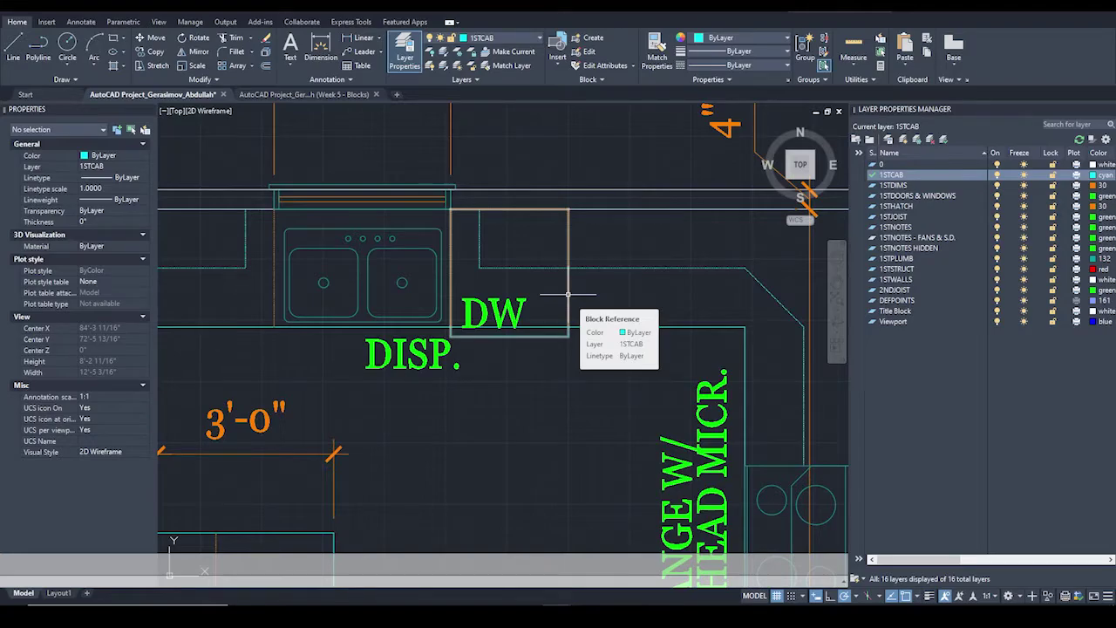
scroll(476, 236, "up", 2)
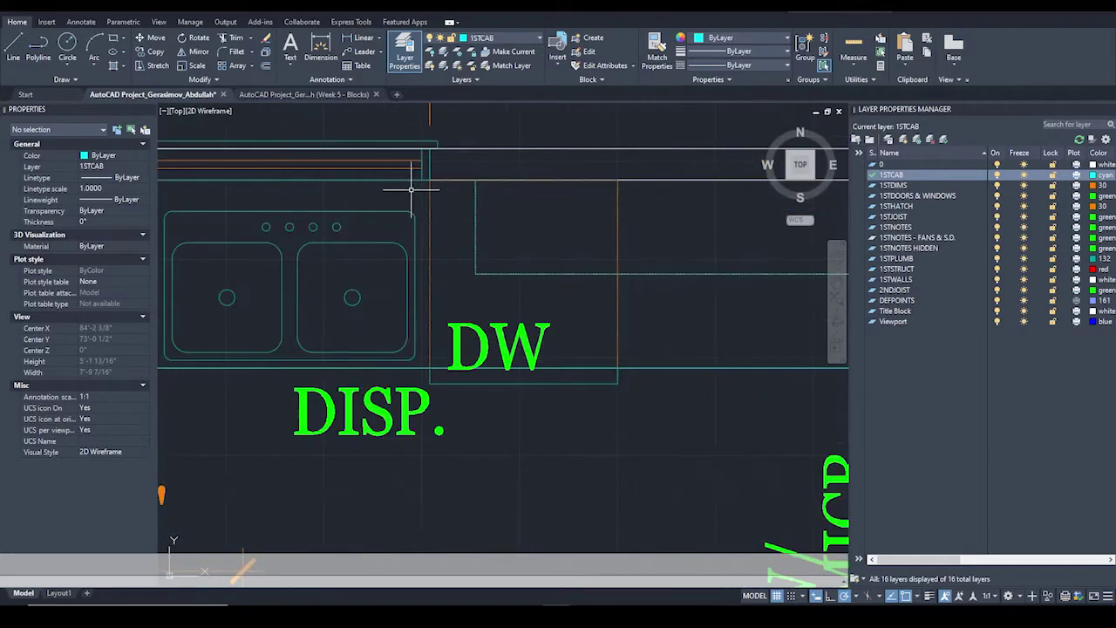
scroll(444, 179, "up", 2)
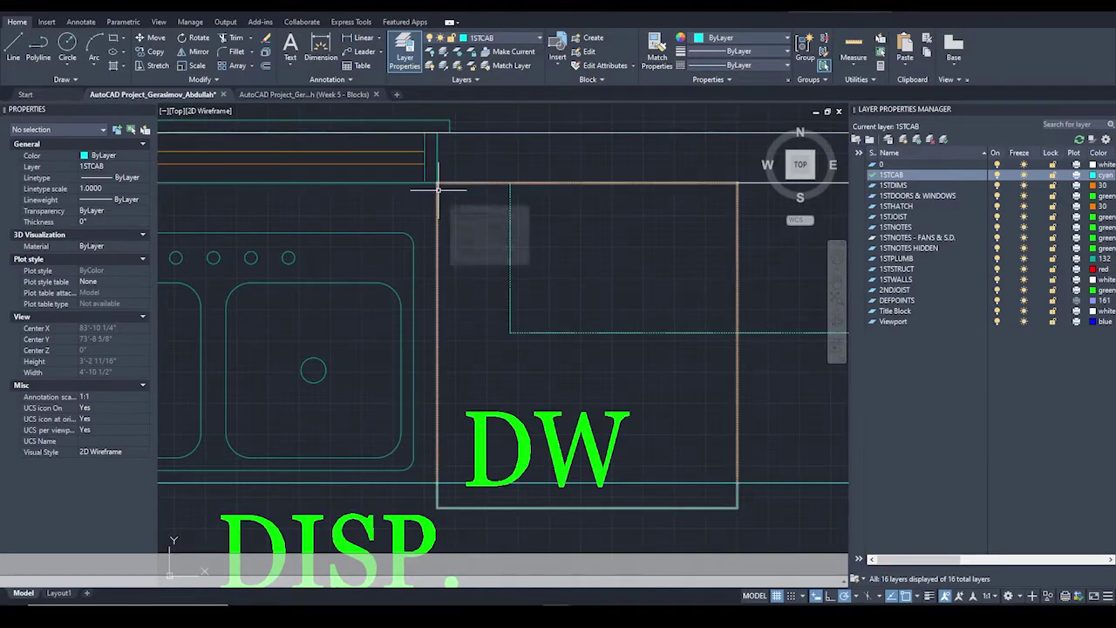
scroll(511, 242, "down", 2)
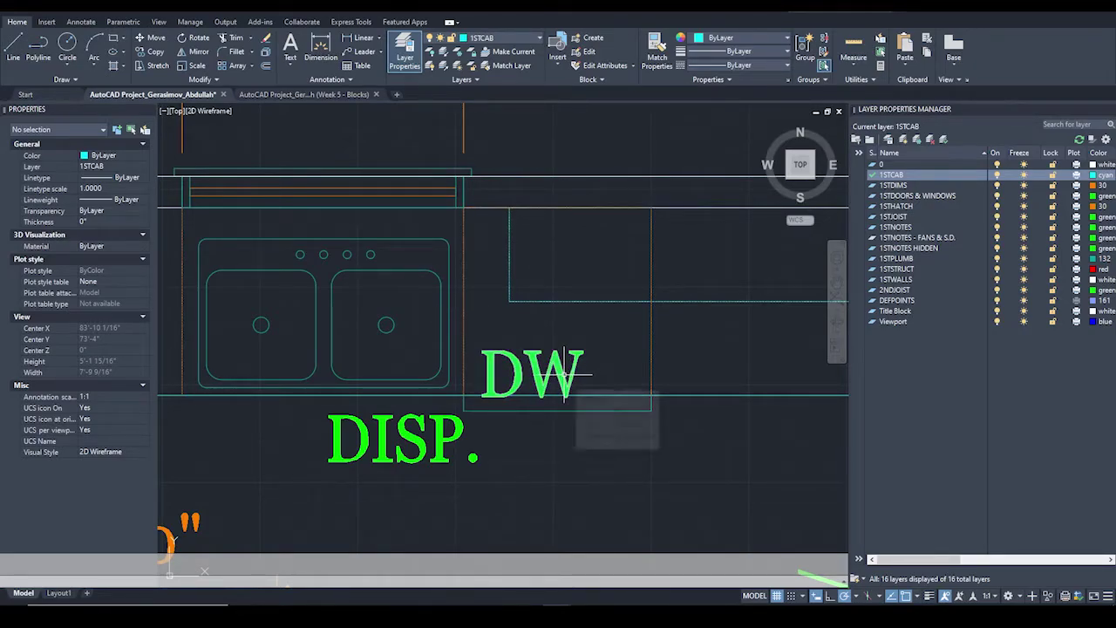
middle_click_drag(534, 412, 577, 318)
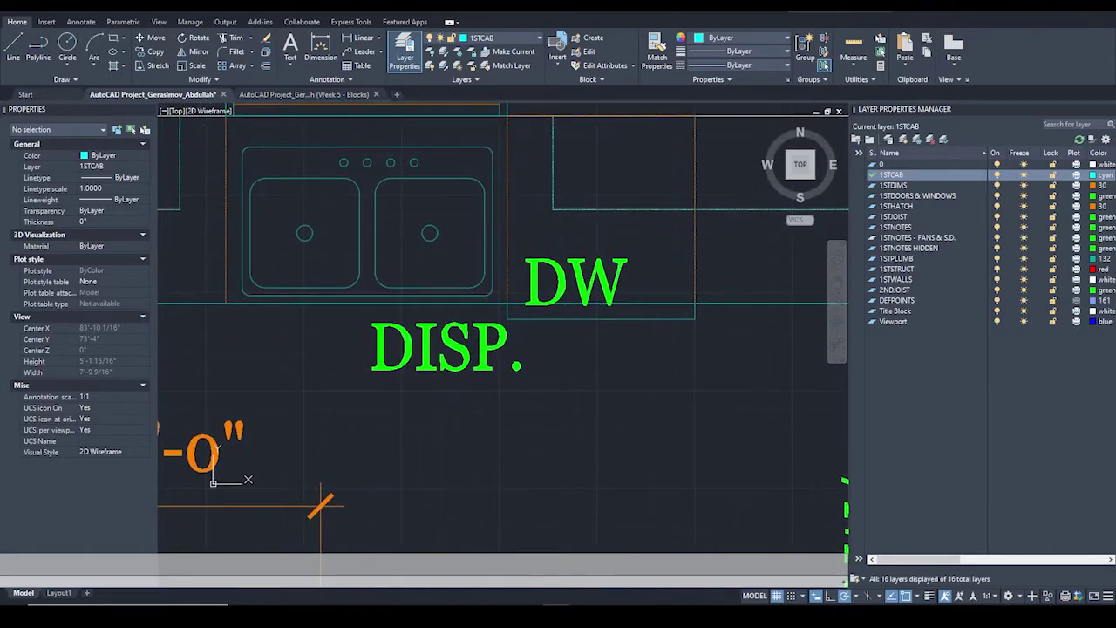
Check the line properties of the kitchen island's upper outline edge.
left_click(481, 372)
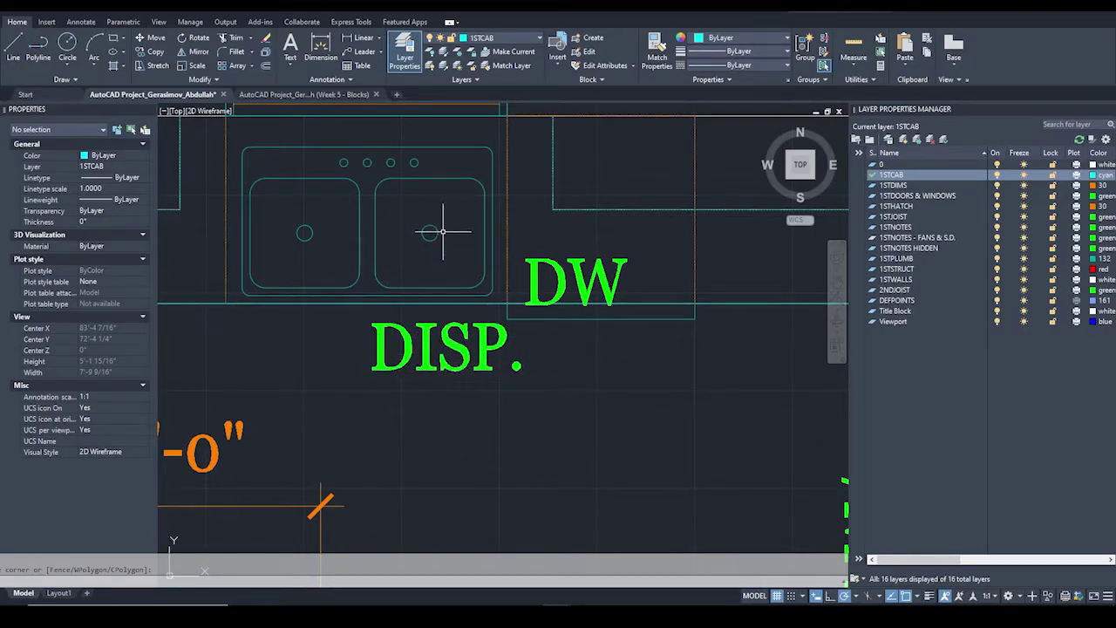
scroll(453, 277, "down", 4)
scroll(453, 277, "down", 2)
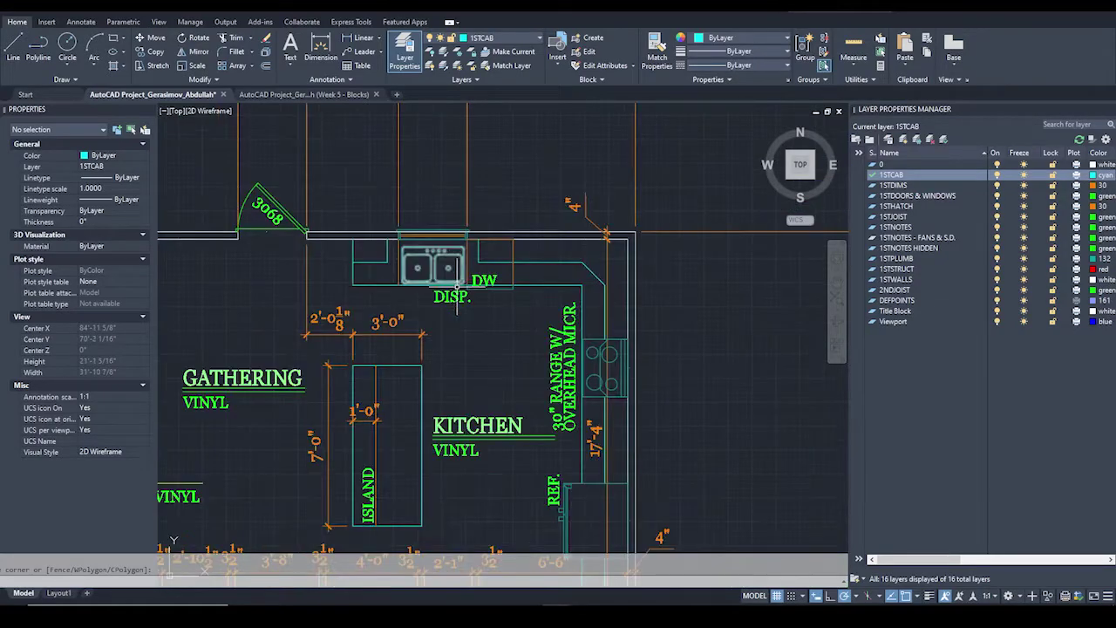
middle_click_drag(458, 383, 471, 250)
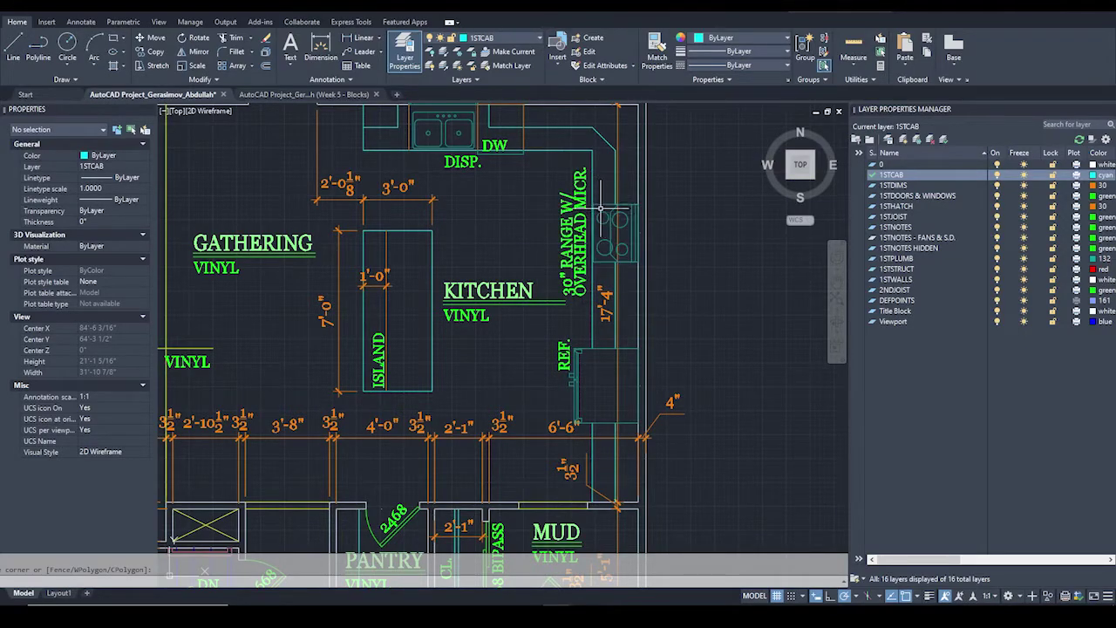
middle_click_drag(500, 215, 531, 241)
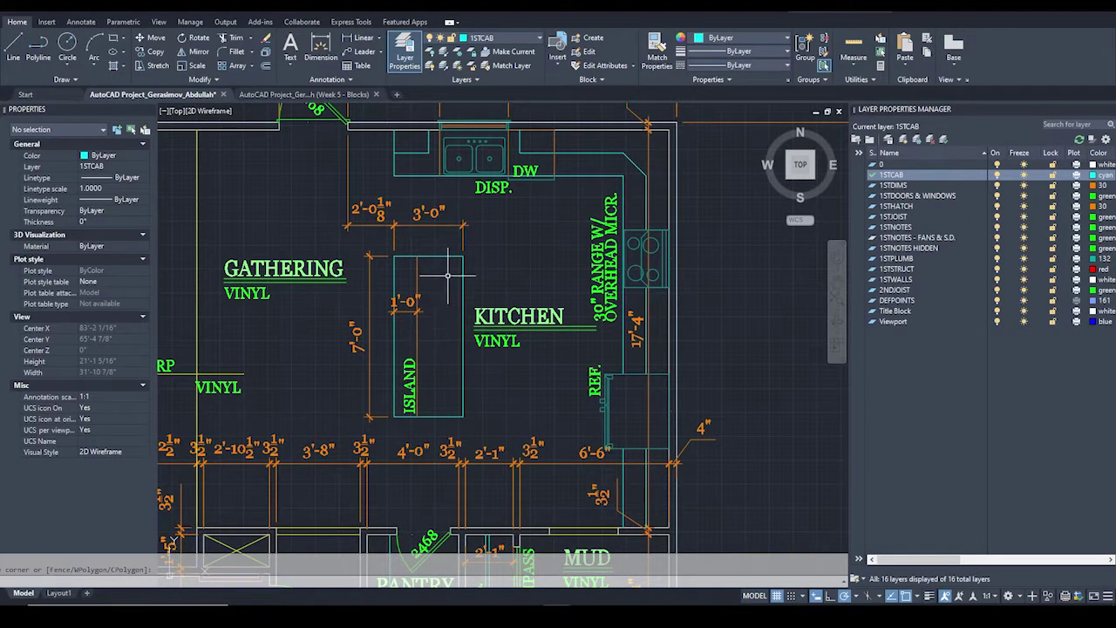
scroll(406, 260, "up", 4)
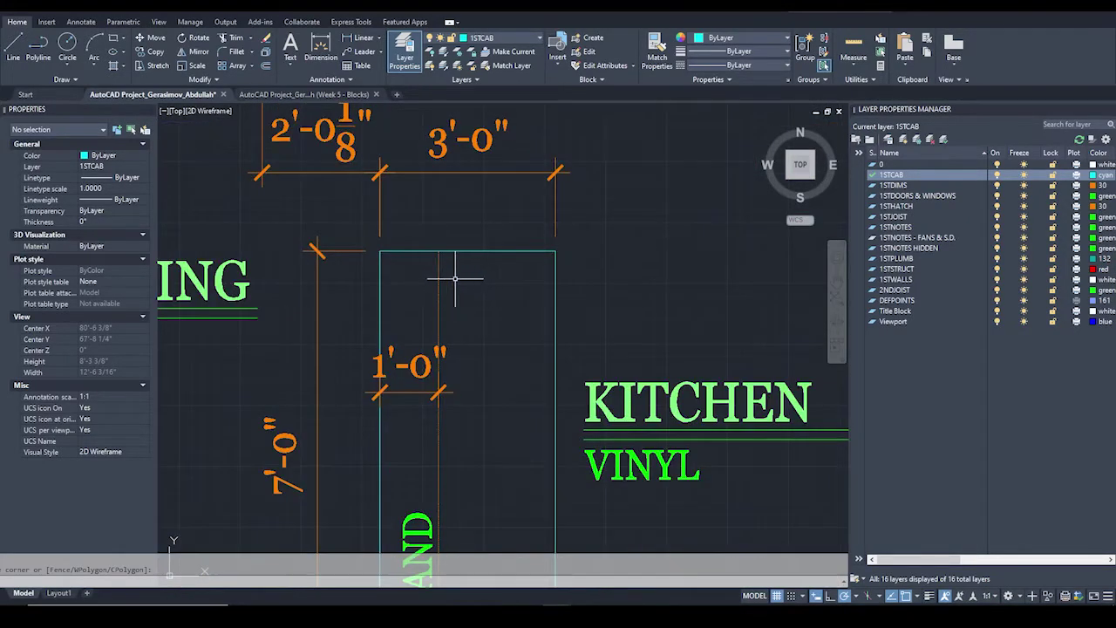
scroll(453, 279, "down", 2)
middle_click_drag(476, 292, 472, 256)
left_click(493, 219)
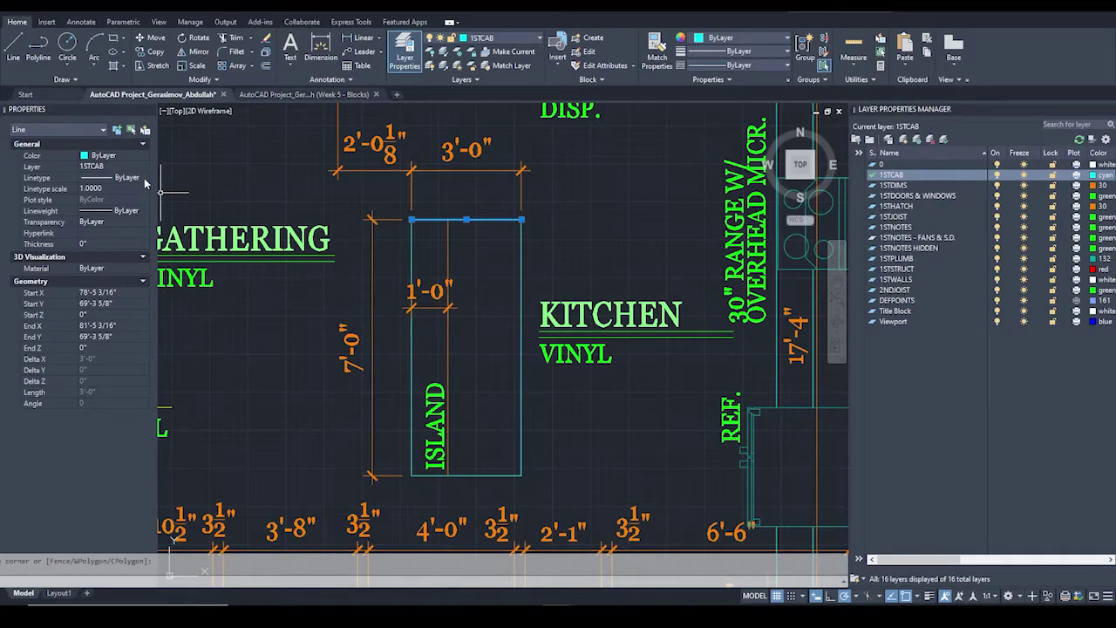
key("Escape")
Check the colour and linetype of the island's inner vertical line and its dimension from the outer edge.
left_click(447, 258)
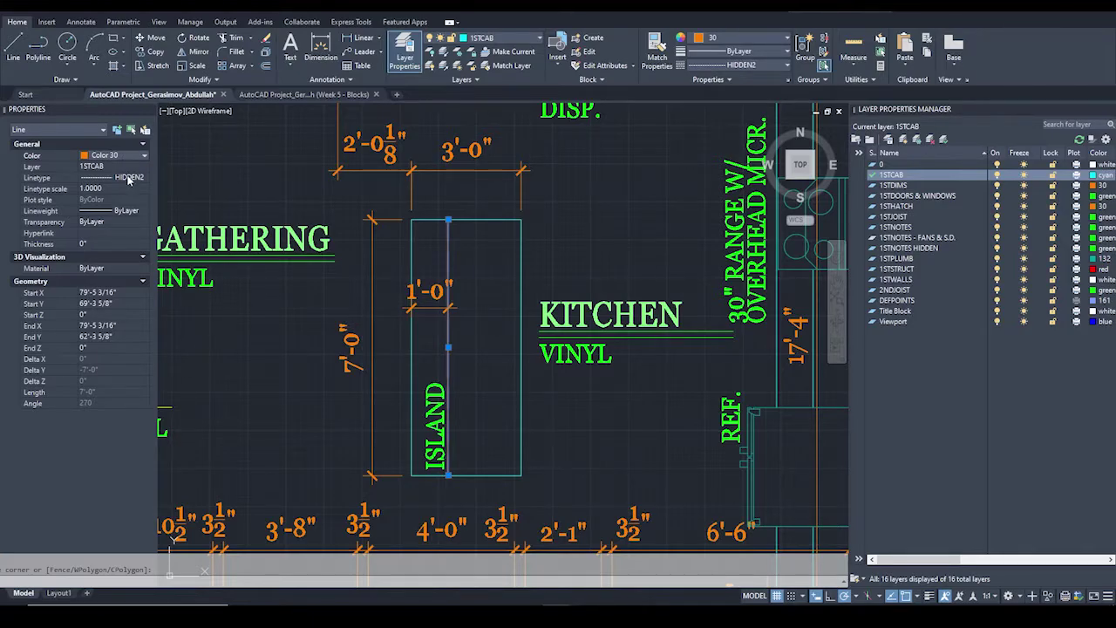
scroll(436, 319, "up", 2)
scroll(450, 321, "down", 2)
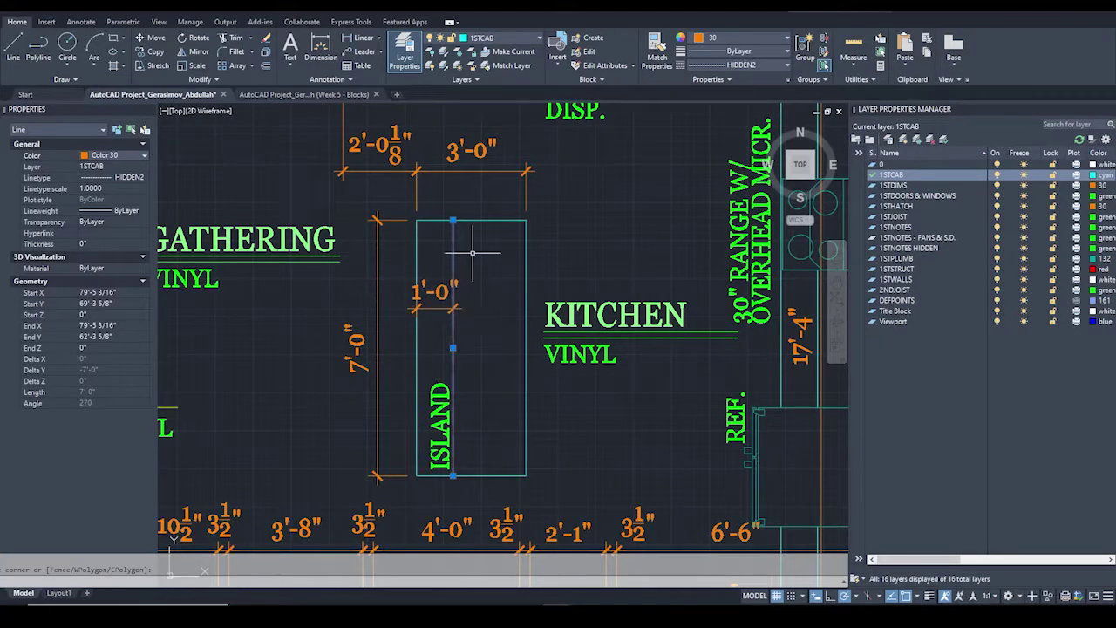
key("Escape")
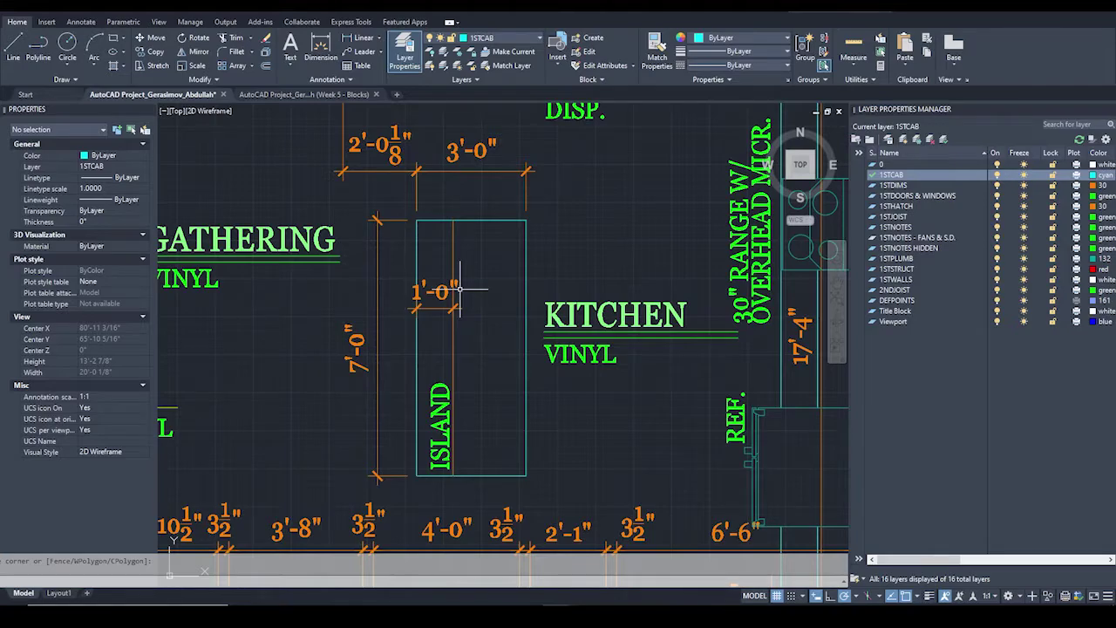
scroll(484, 299, "up", 2)
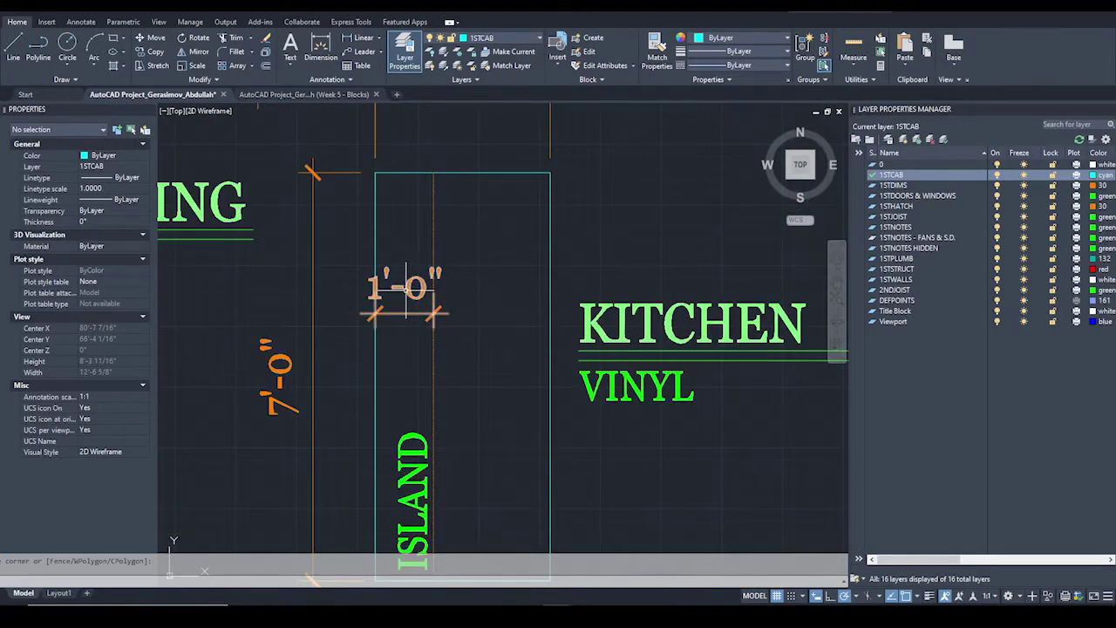
scroll(405, 287, "down", 2)
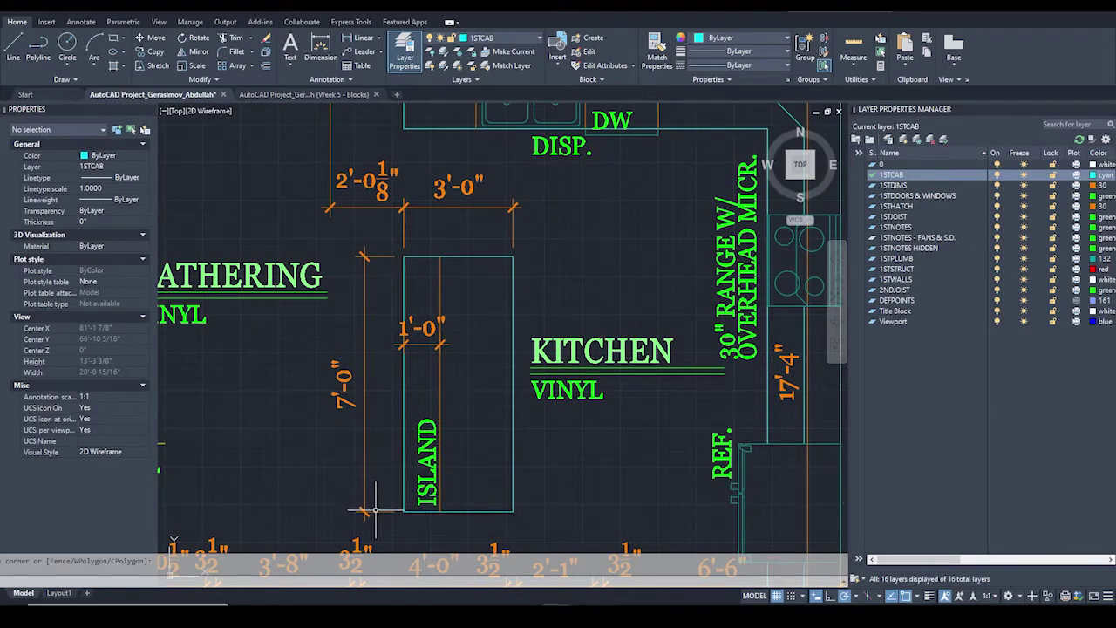
Review the first-floor plan from the kitchen and gathering area through the pantry, mud room, study, foyer and garage.
middle_click_drag(490, 202, 419, 331)
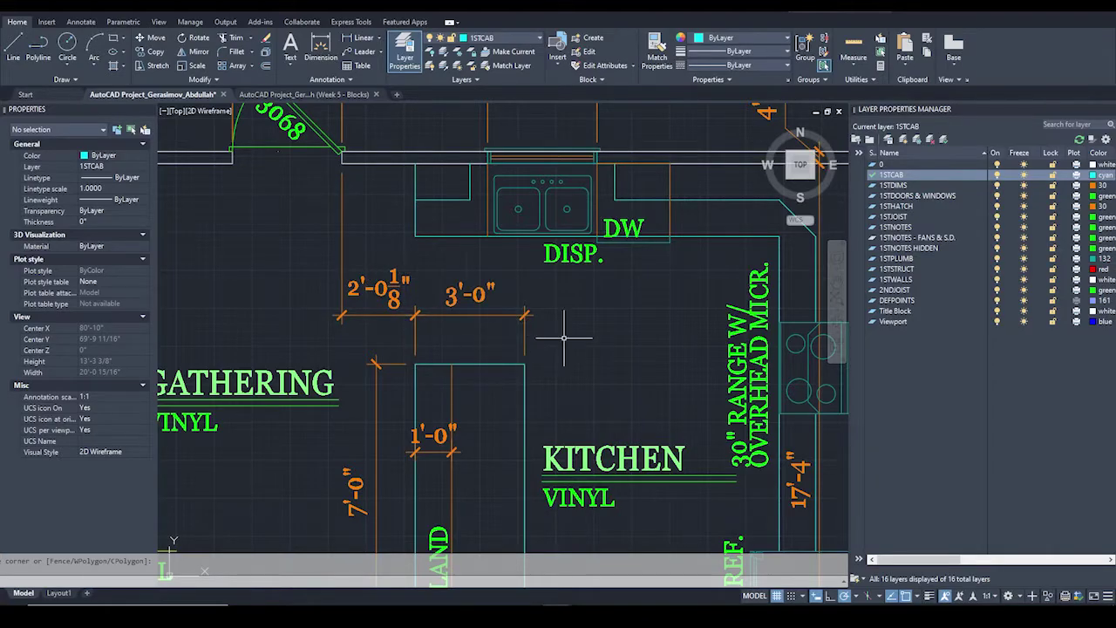
middle_click_drag(633, 441, 563, 284)
scroll(571, 342, "down", 4)
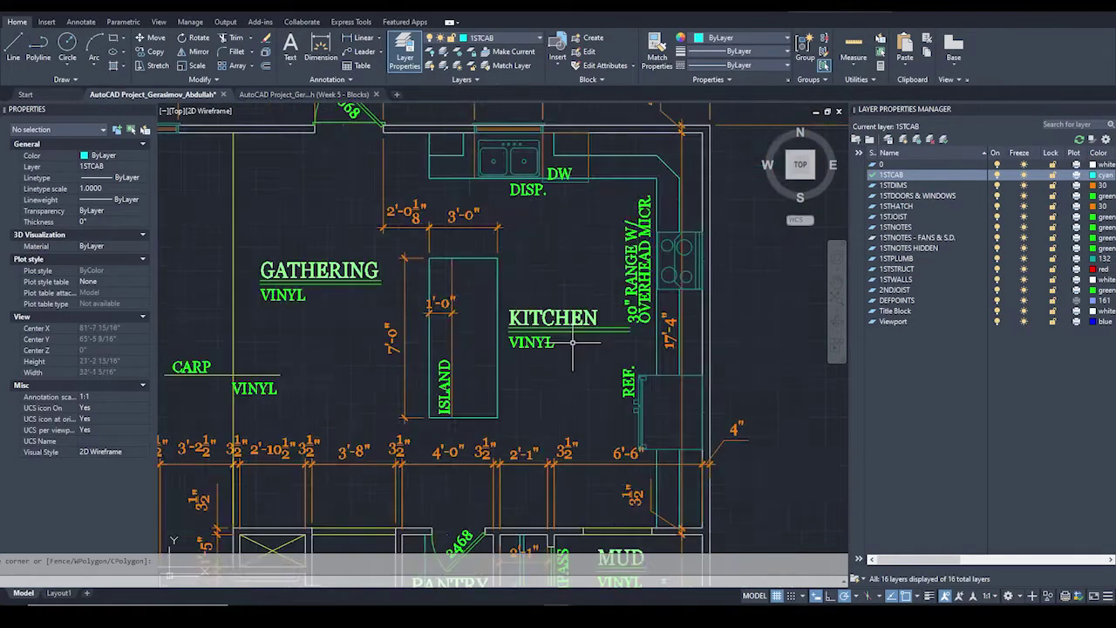
scroll(515, 292, "down", 2)
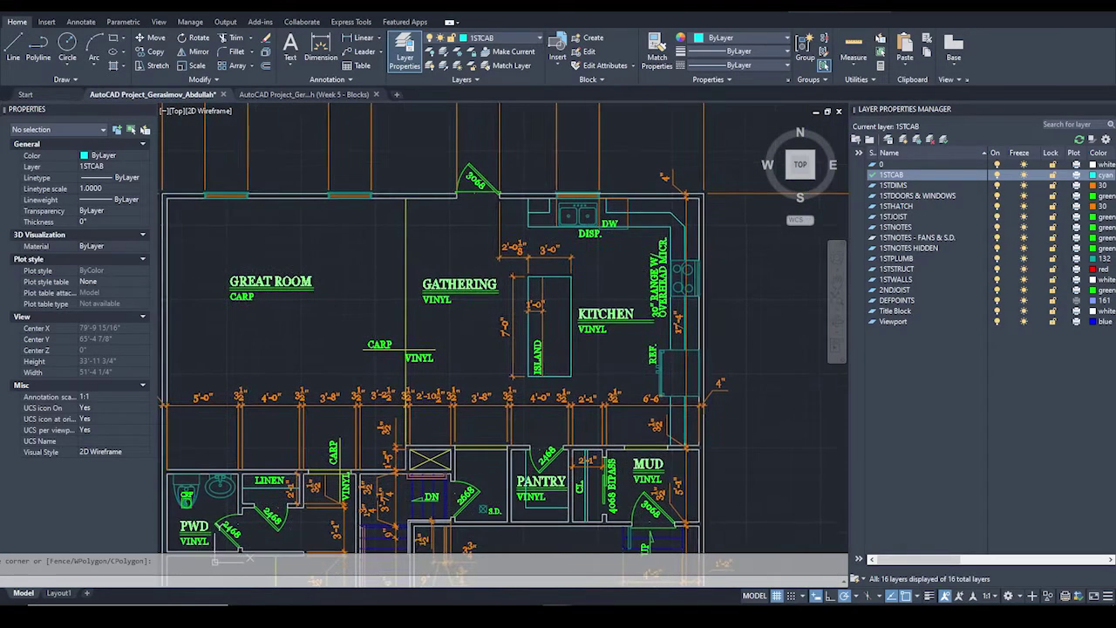
scroll(494, 299, "up", 2)
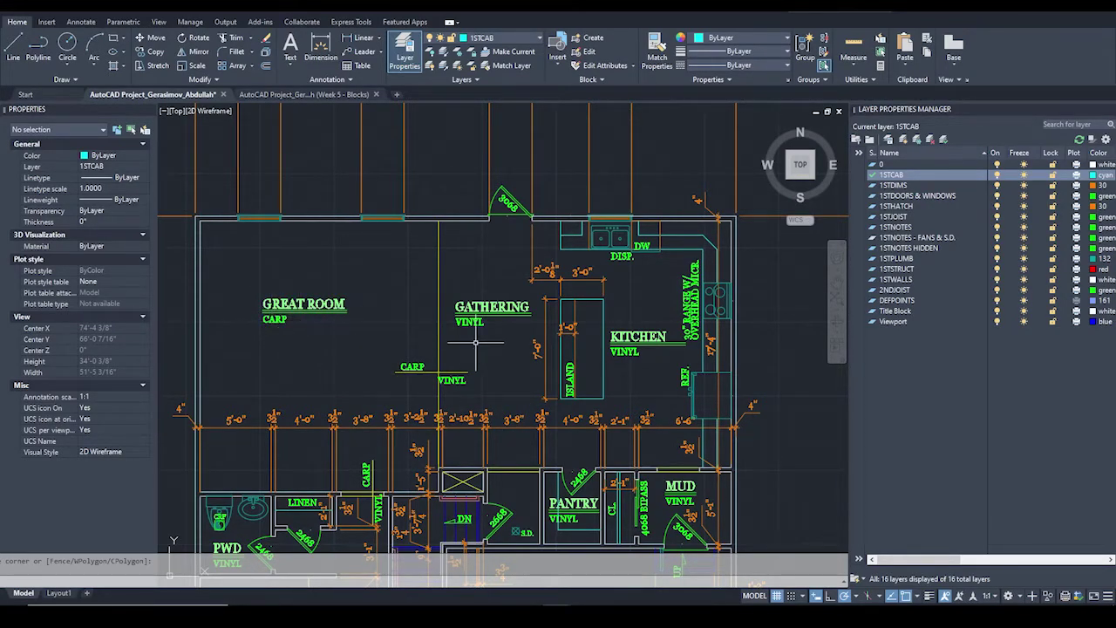
scroll(608, 319, "up", 2)
middle_click_drag(658, 269, 550, 283)
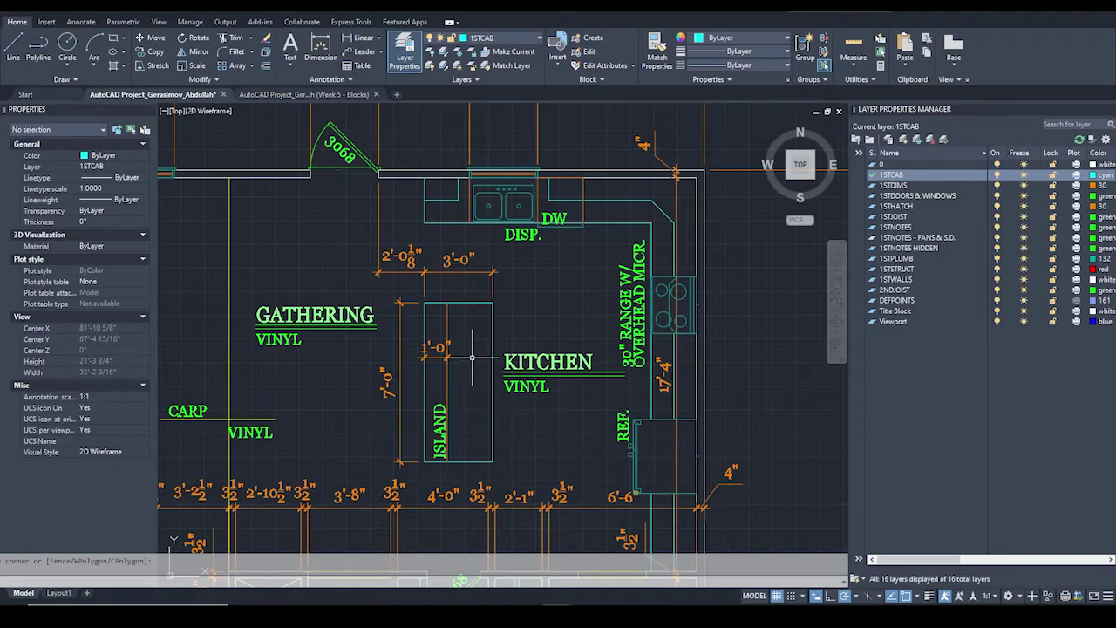
mouse_move(550, 446)
middle_mouse_down()
mouse_move(534, 429)
mouse_move(520, 274)
middle_mouse_up()
scroll(522, 244, "down", 3)
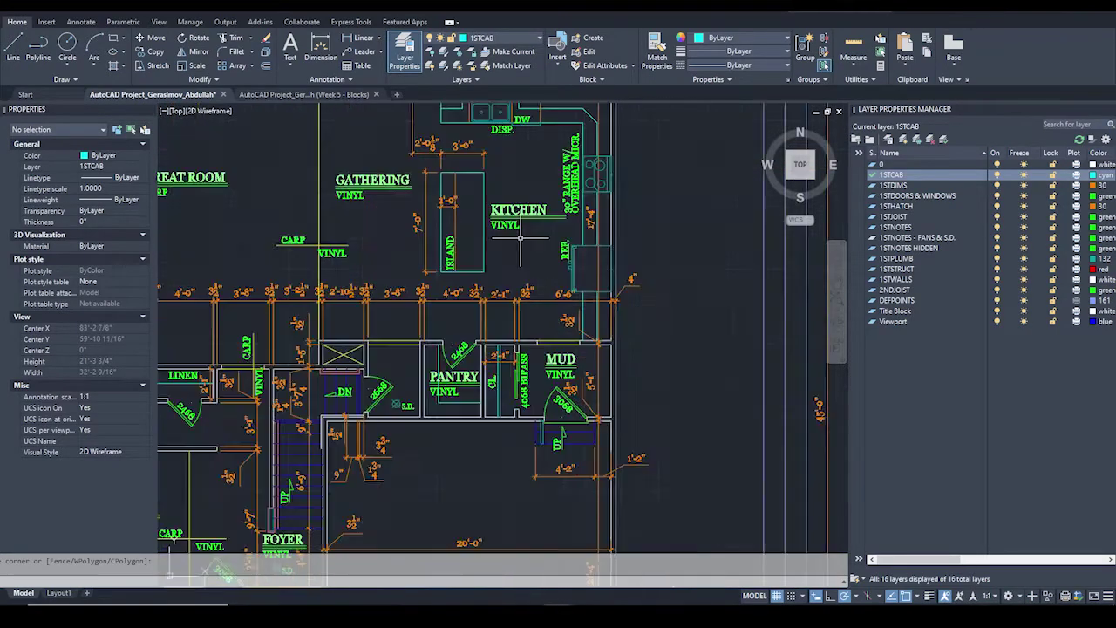
middle_click_drag(464, 471, 553, 427)
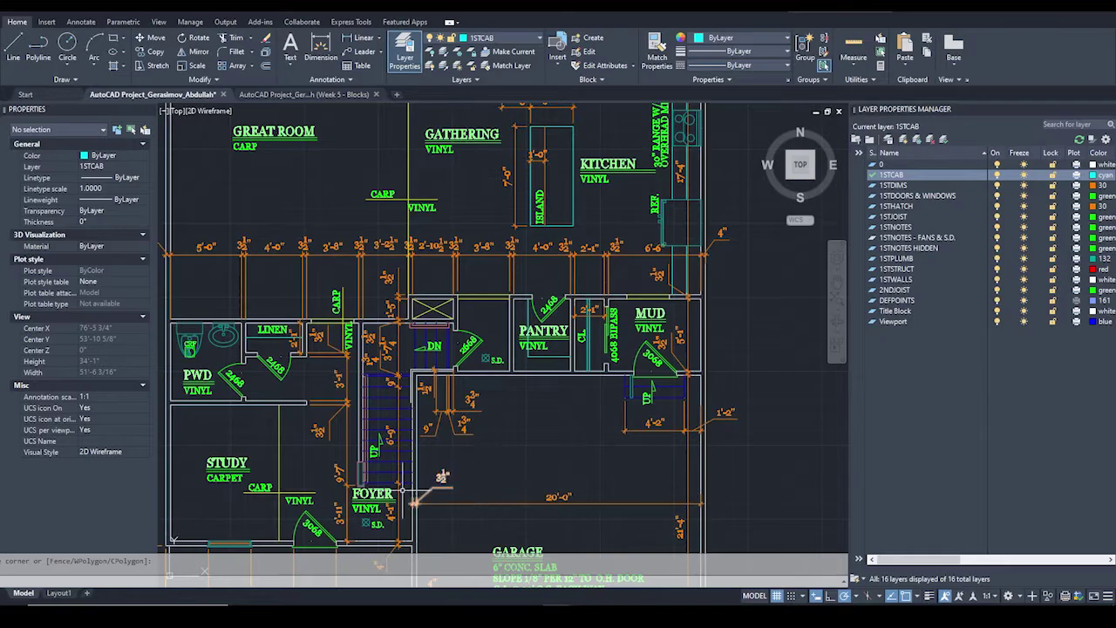
middle_click_drag(473, 474, 480, 352)
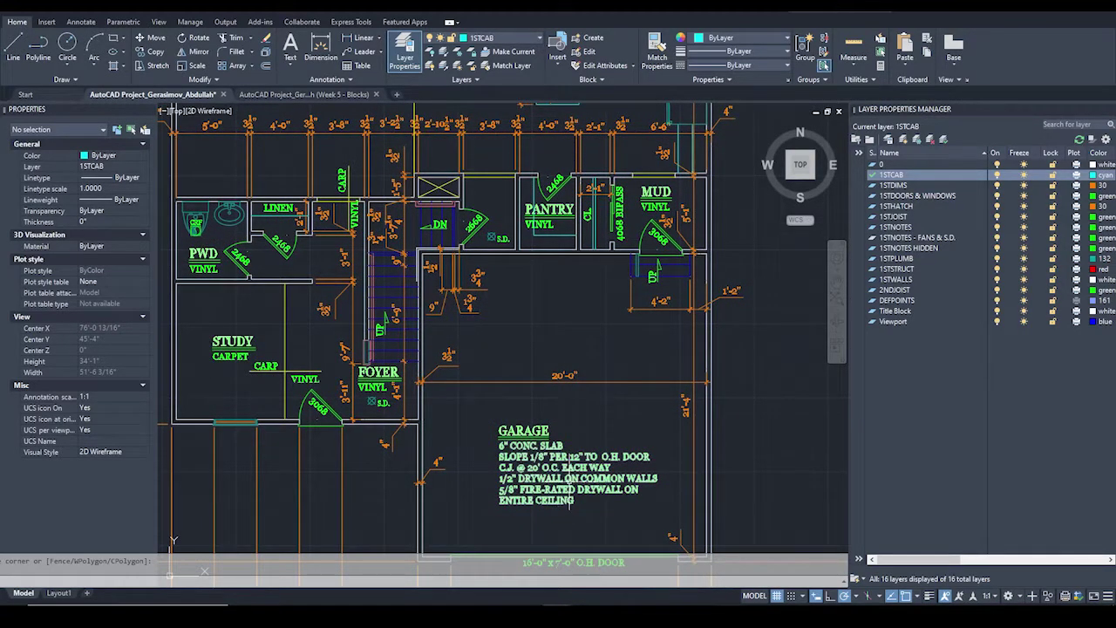
scroll(718, 293, "down", 3)
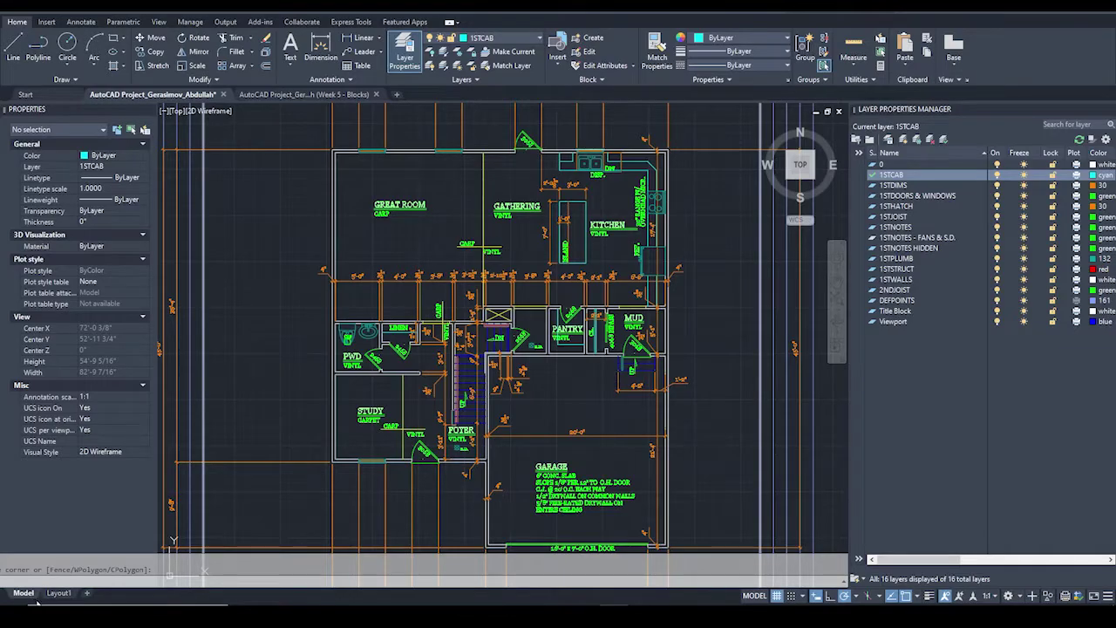
Switch from model space to the Layout1 sheet.
mouse_move(51, 600)
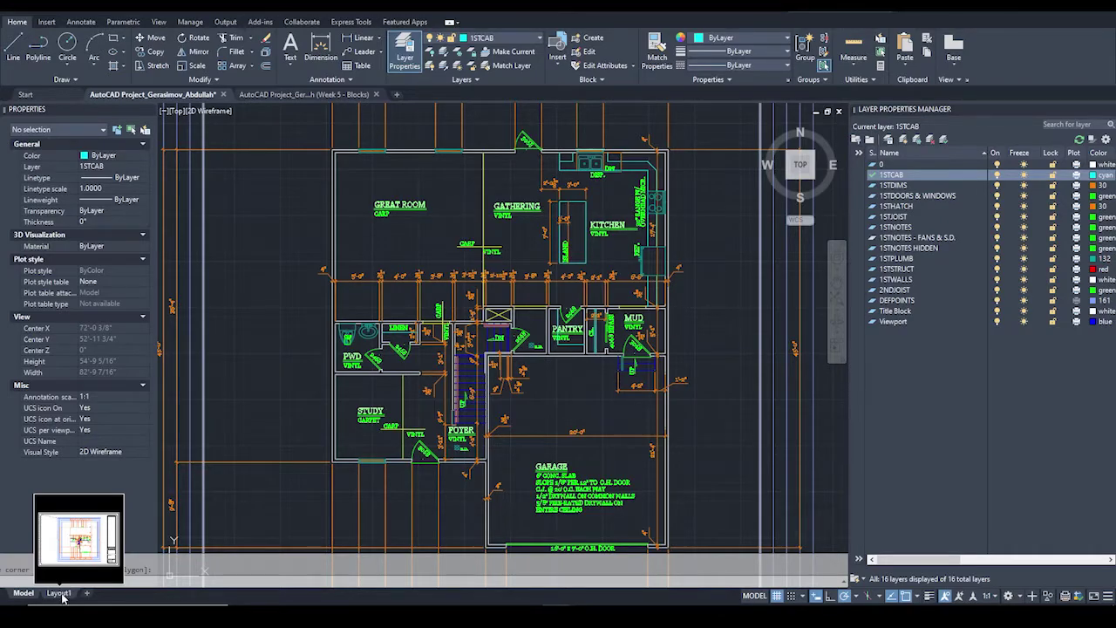
left_click(59, 593)
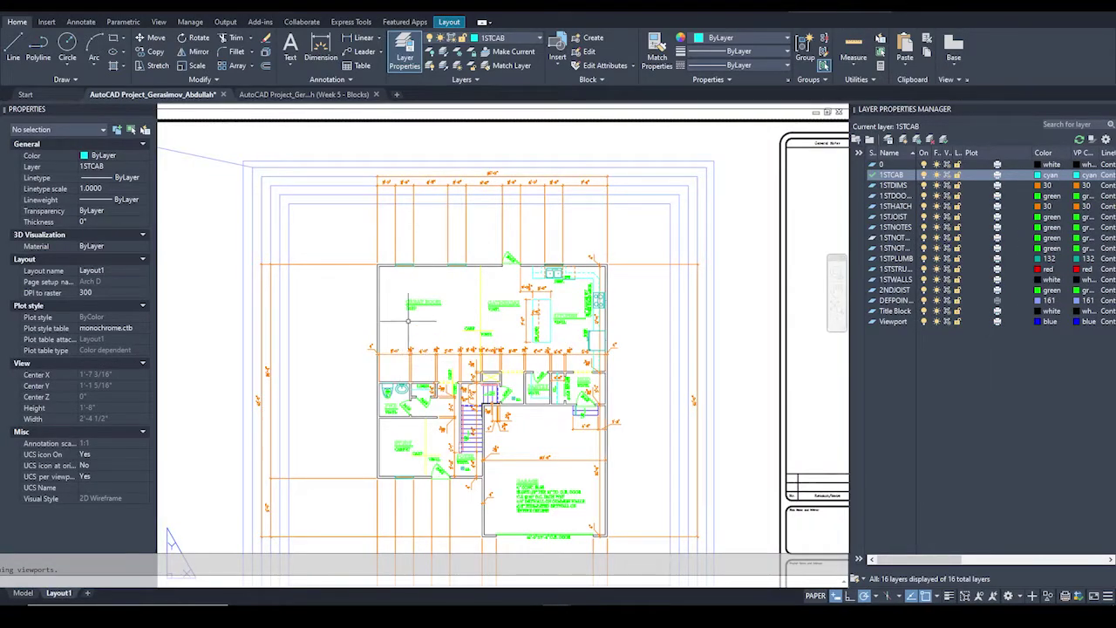
scroll(432, 289, "down", 3)
scroll(432, 288, "up", 2)
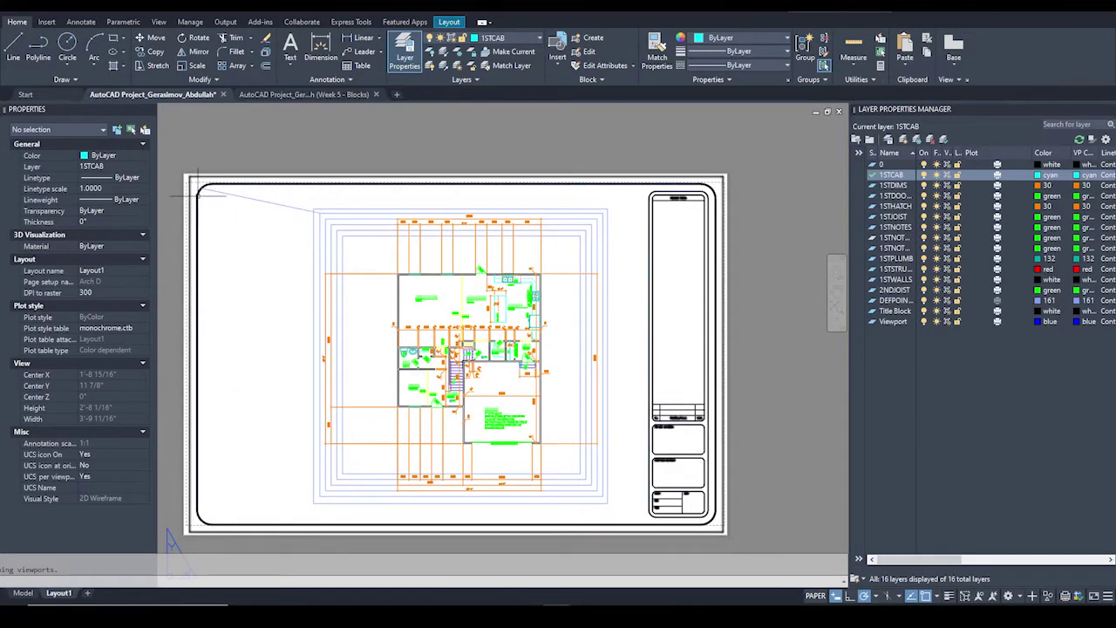
Inspect the properties of the title block around the floor plan on the sheet.
left_click(706, 202)
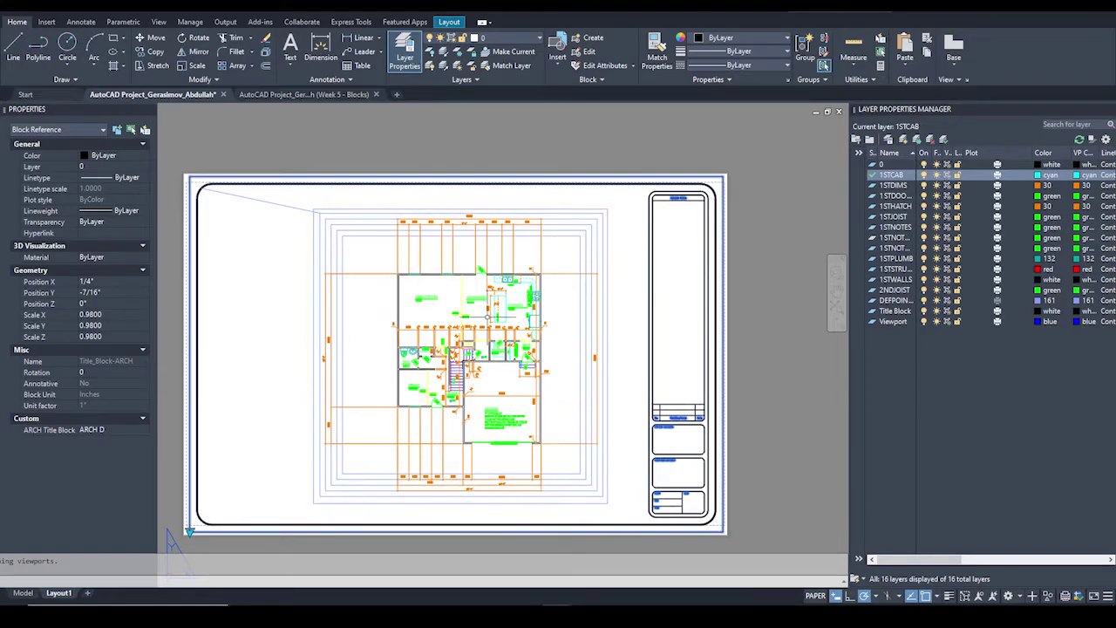
scroll(496, 418, "up", 2)
scroll(503, 421, "down", 2)
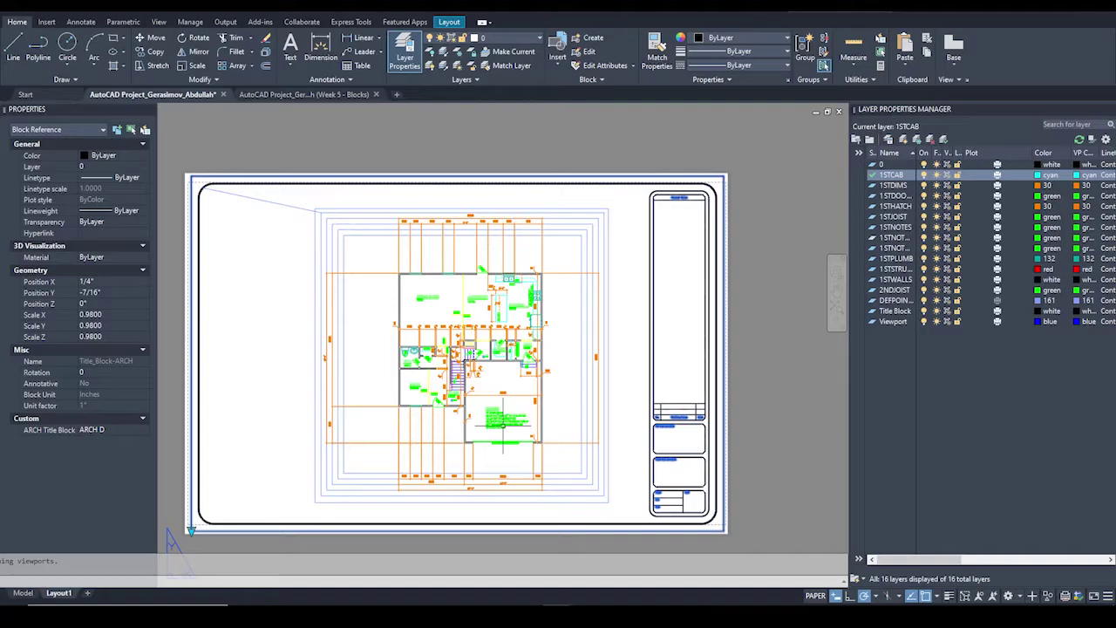
key("Escape")
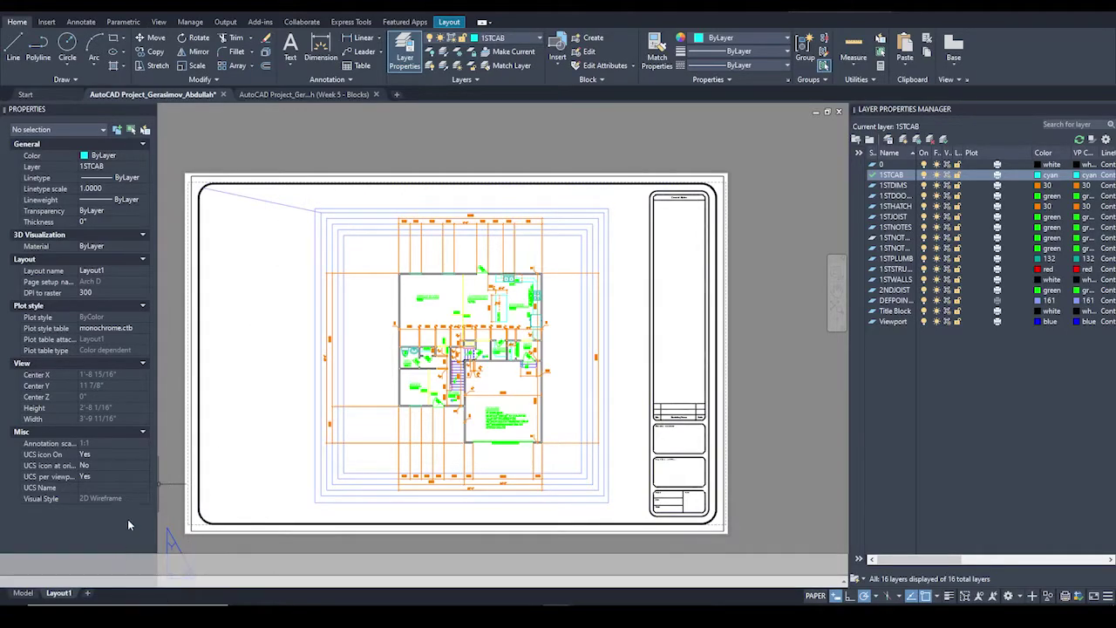
Create a new page setup for Layout1 starting with <None>, and leave its settings without editing them.
right_click(64, 597)
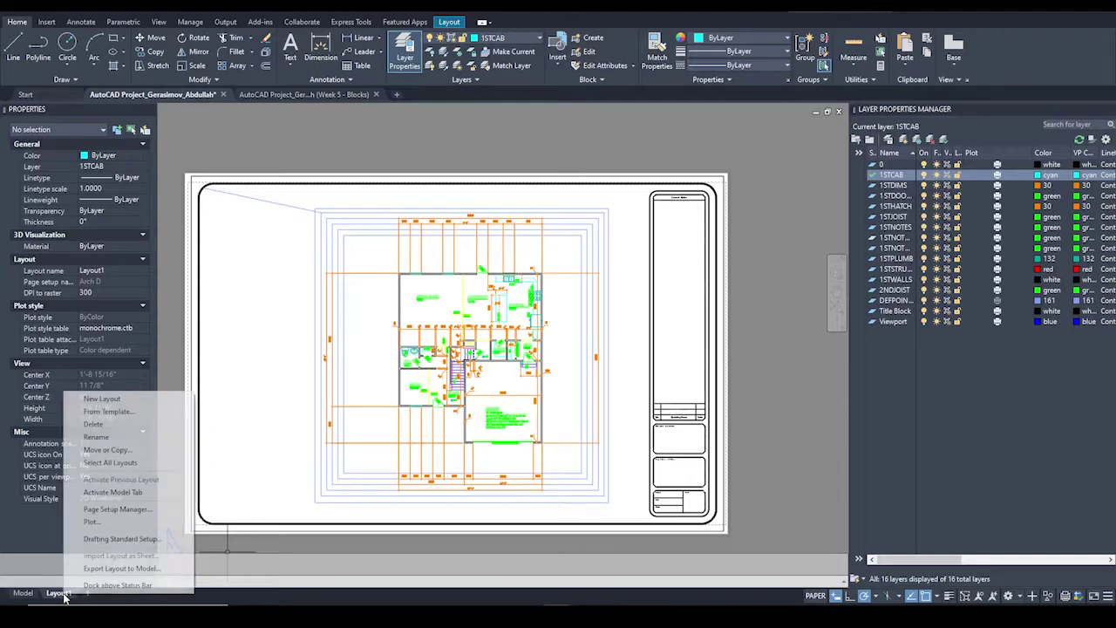
left_click(116, 509)
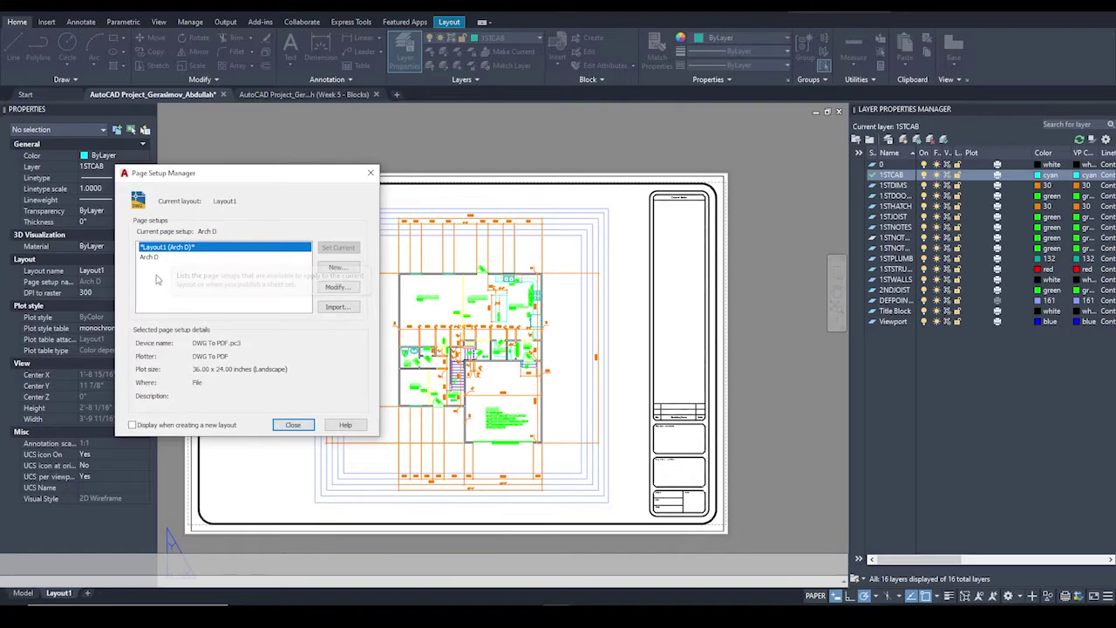
left_click(337, 267)
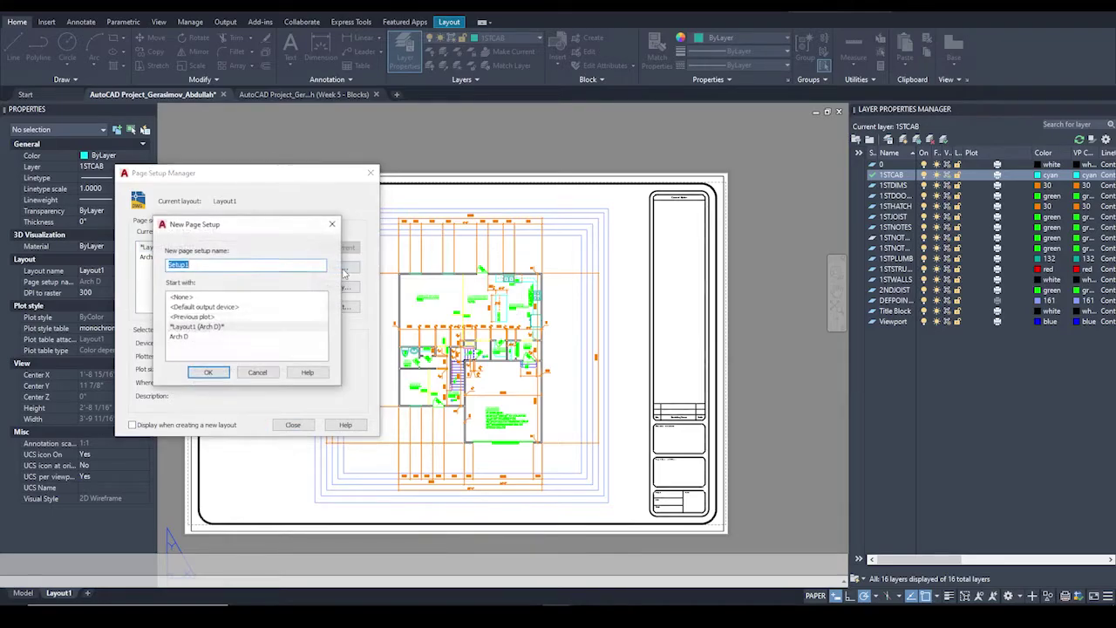
left_click(223, 299)
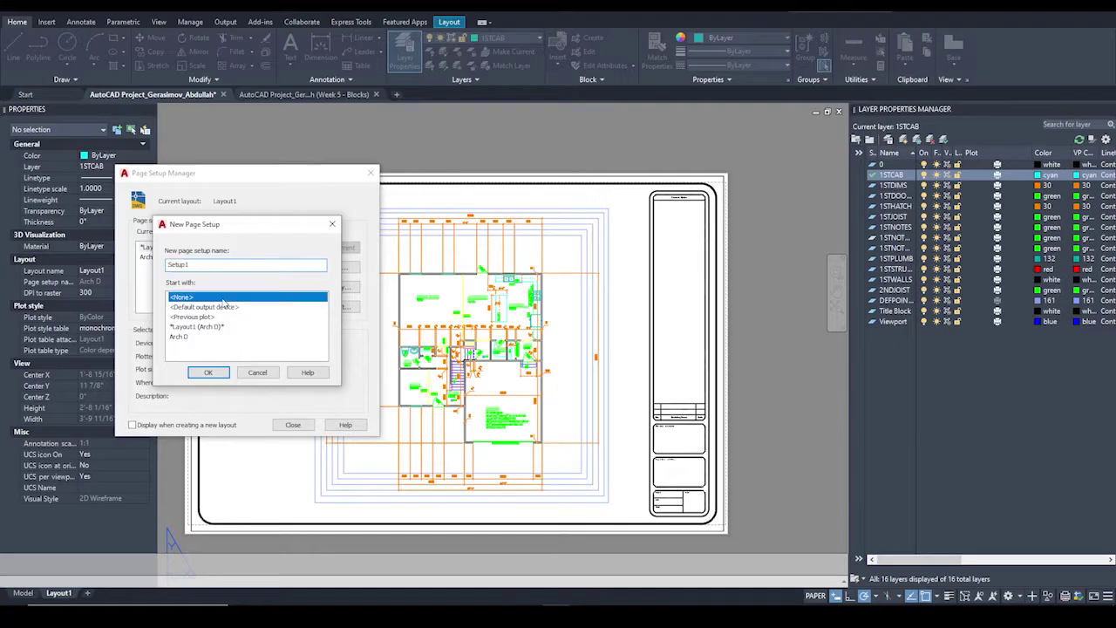
left_click(209, 372)
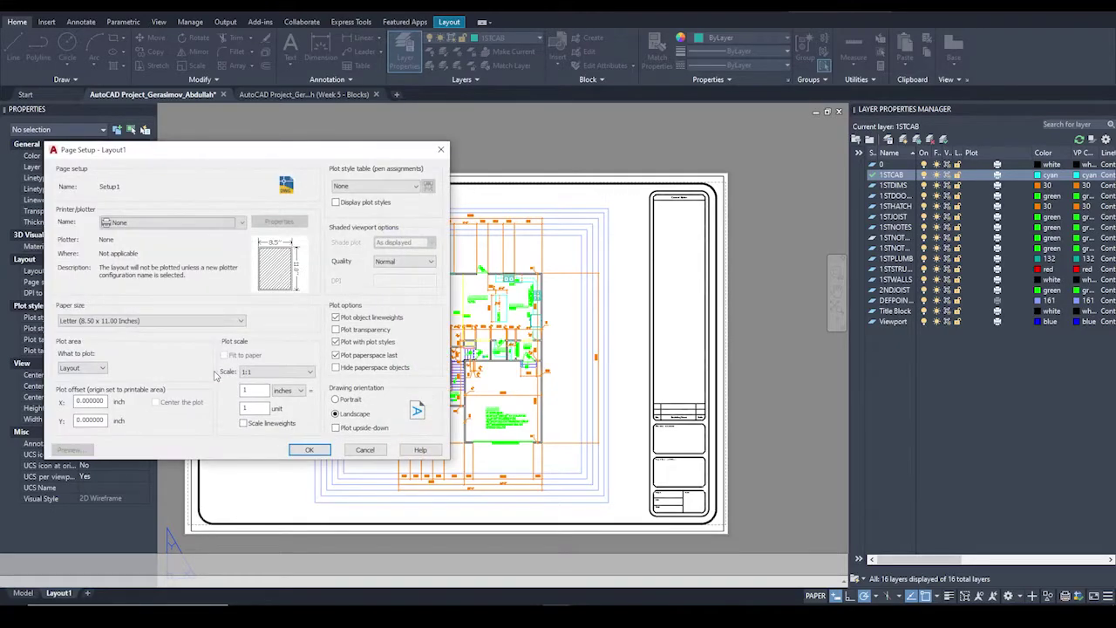
left_click(363, 450)
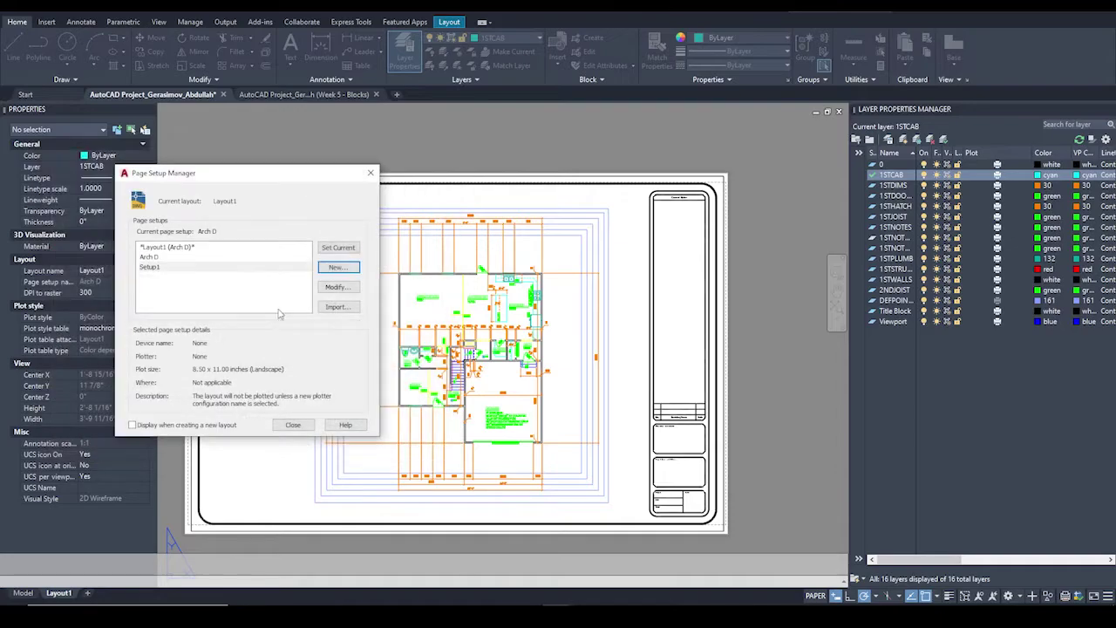
Open the current Layout1 page setup for modification and review its available plotters, keeping DWG To PDF.pc3.
left_click(202, 247)
left_click(349, 291)
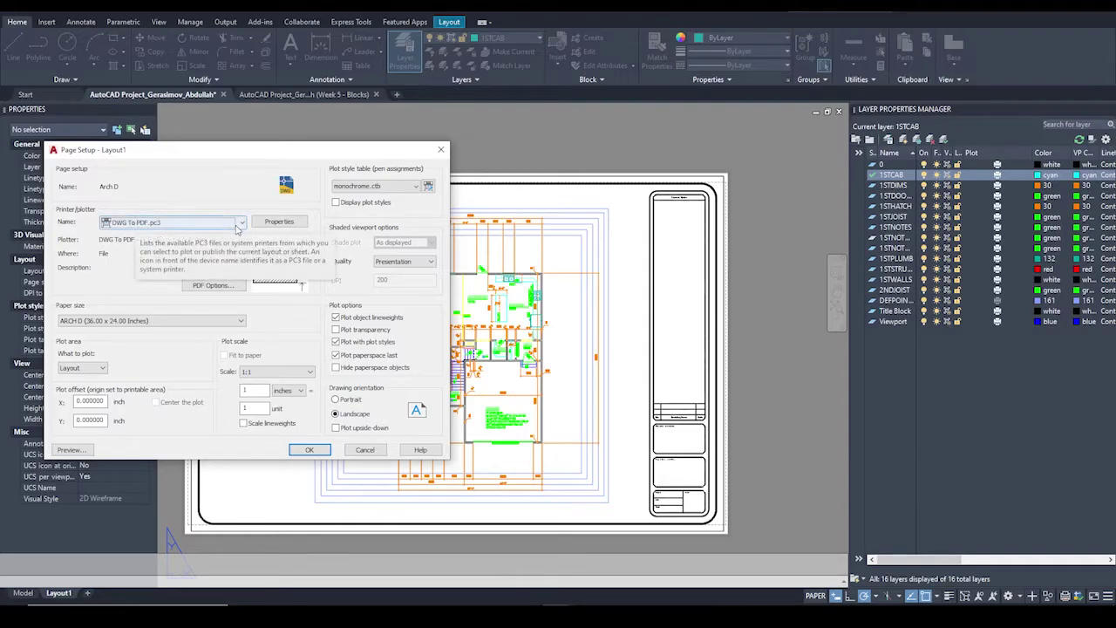
left_click(176, 223)
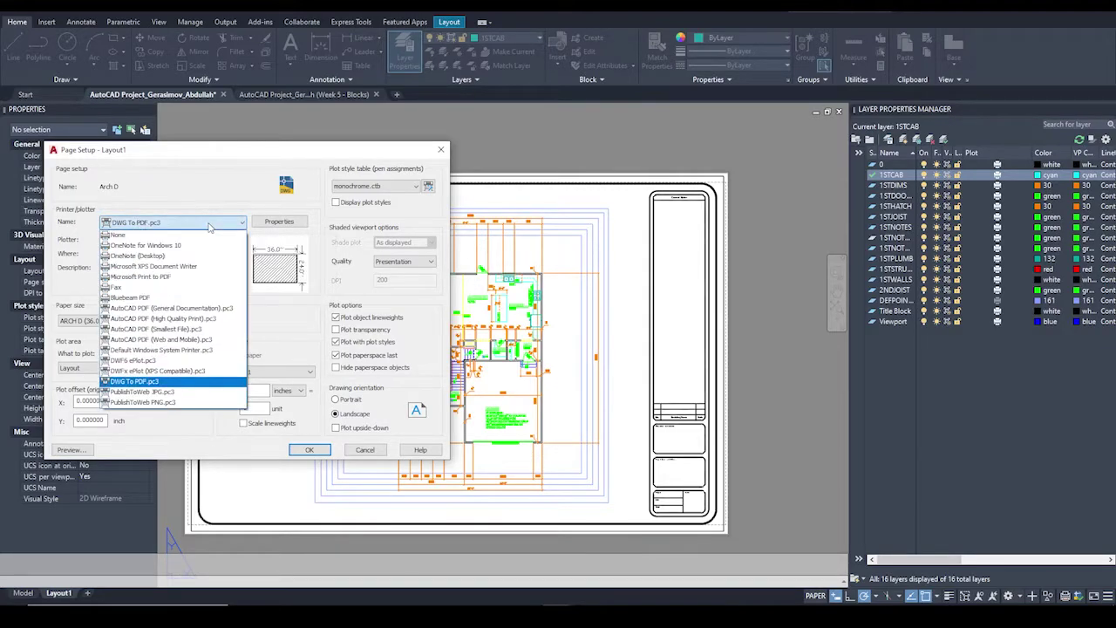
left_click(224, 209)
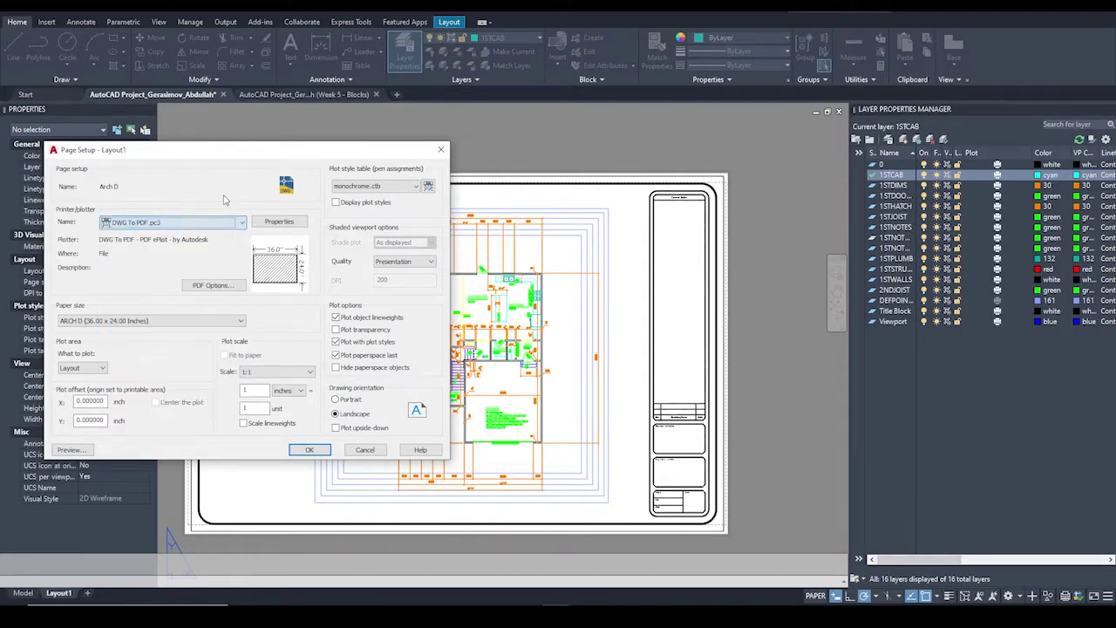
Try the ARCH D (24.00 x 36.00 Inches) paper size, and return to ARCH D (36.00 x 24.00 Inches).
left_click(155, 321)
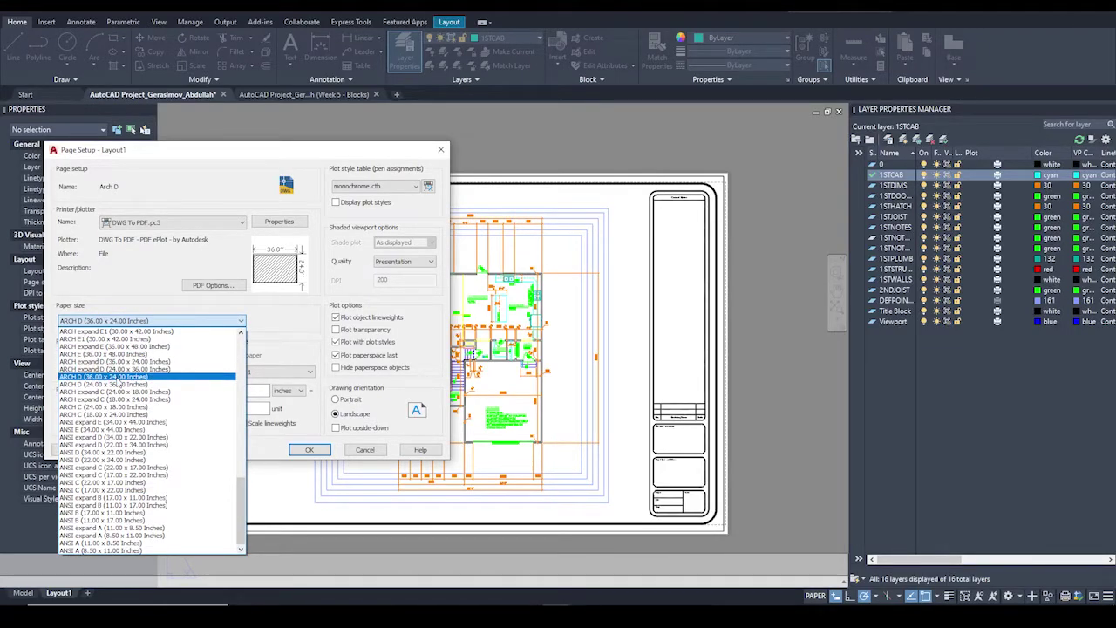
left_click(118, 384)
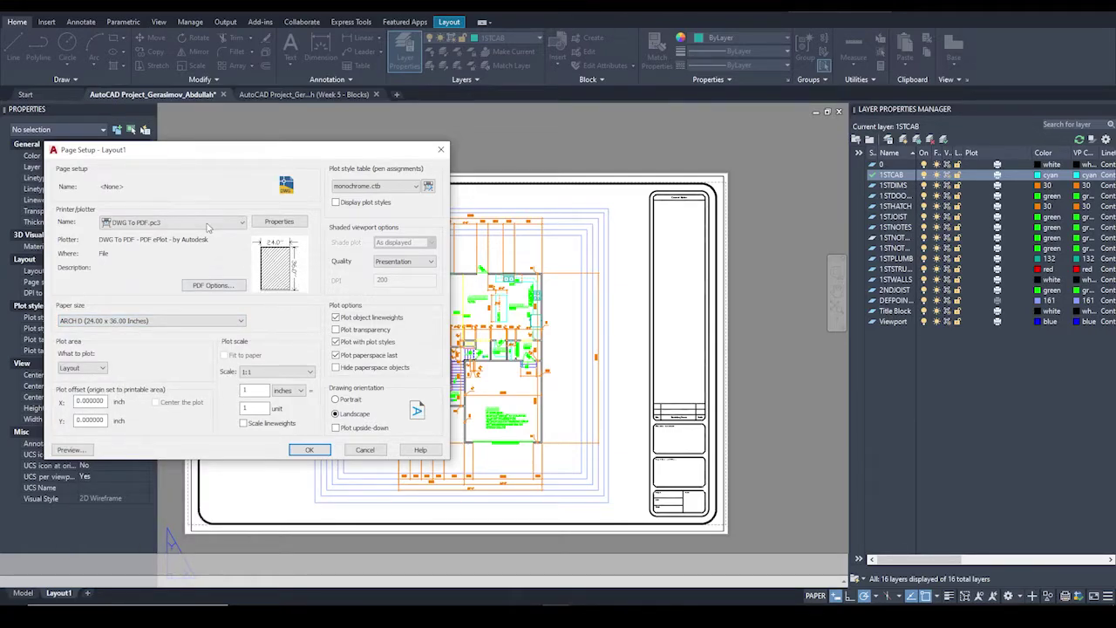
left_click(174, 321)
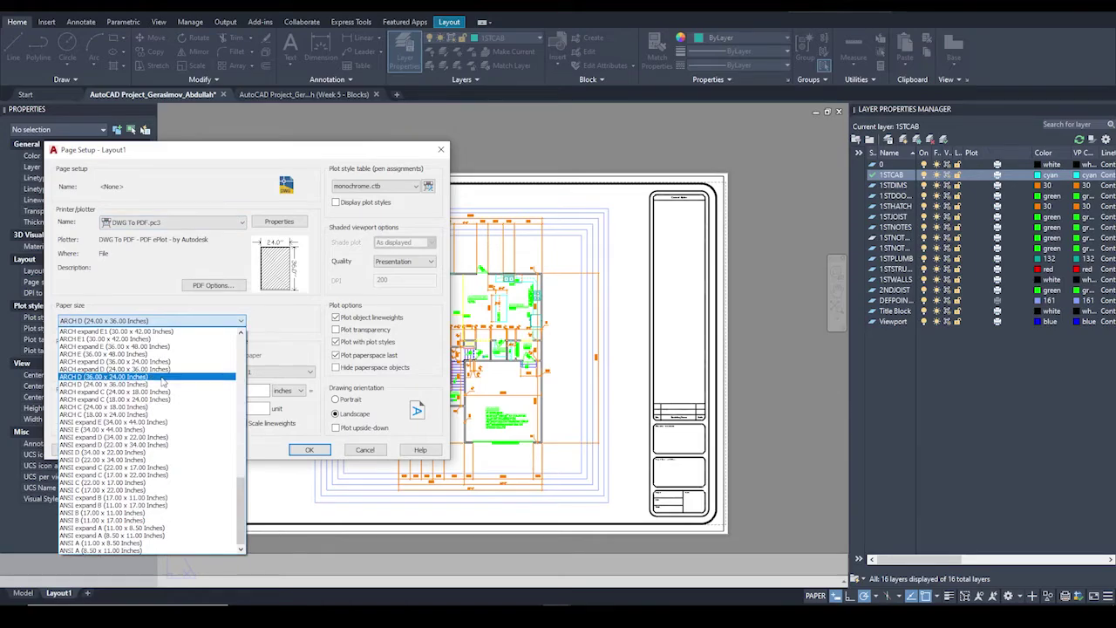
left_click(162, 377)
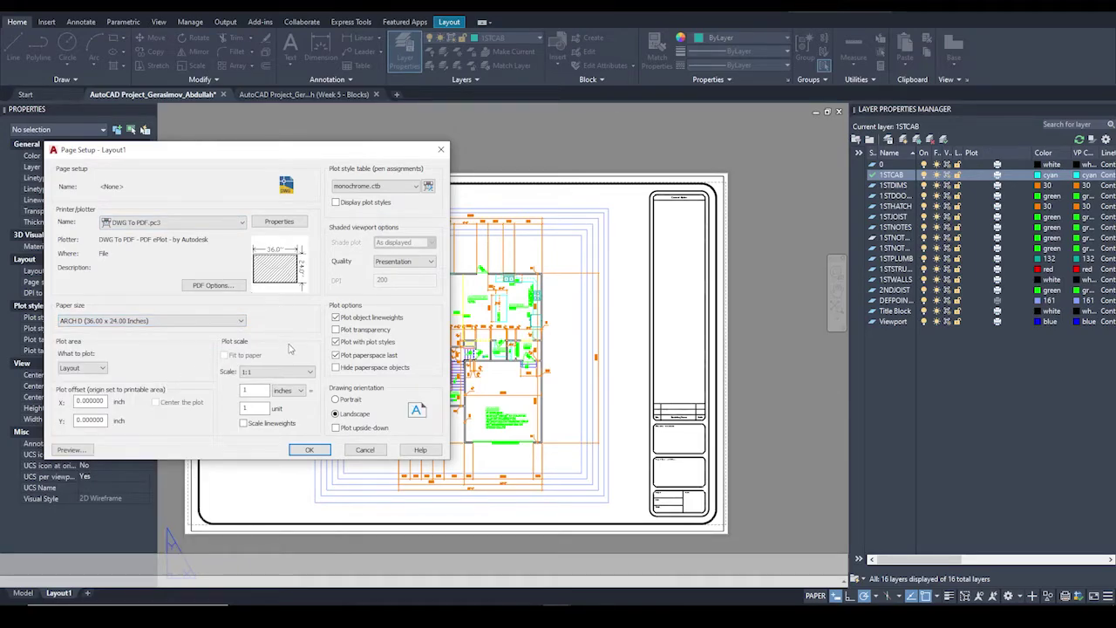
Review the plot area and shaded viewport quality options, keeping Layout and Presentation.
left_click(95, 370)
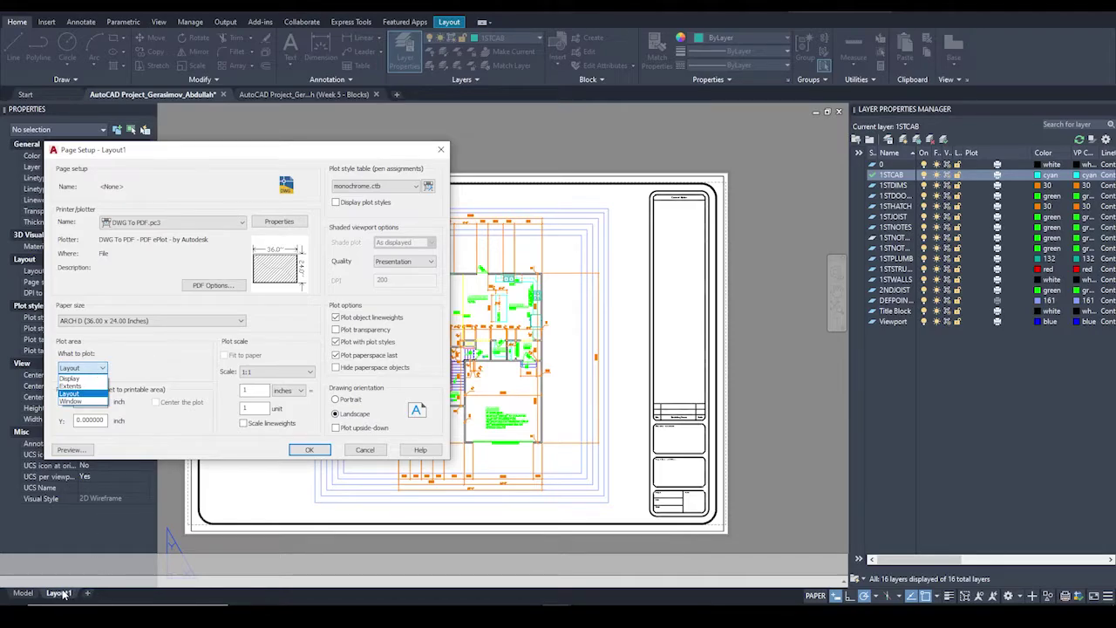
left_click(137, 362)
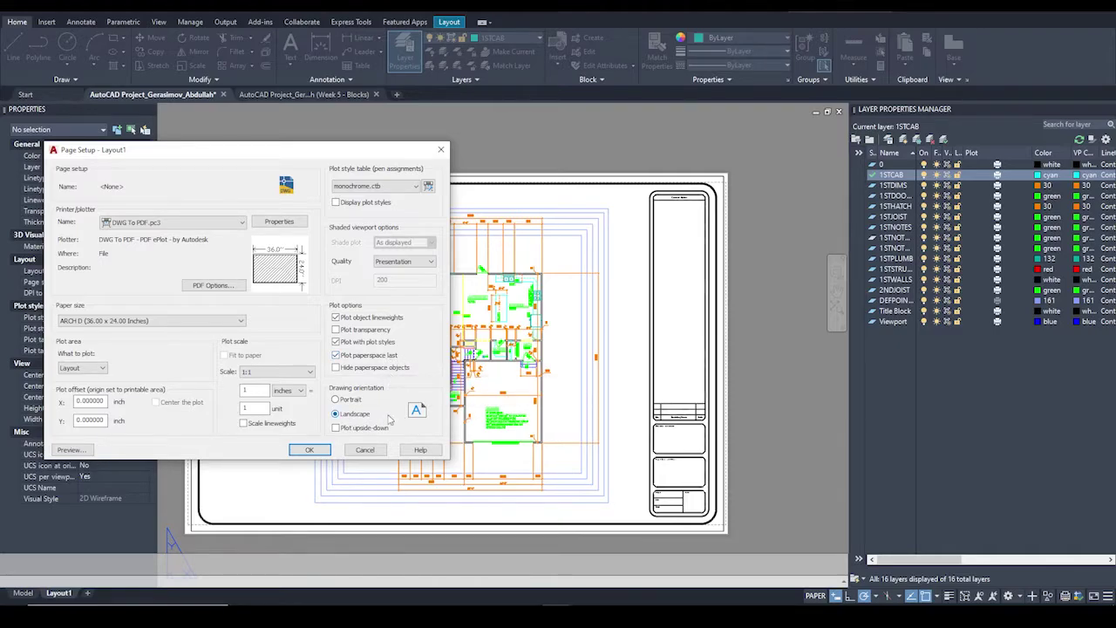
left_click(425, 263)
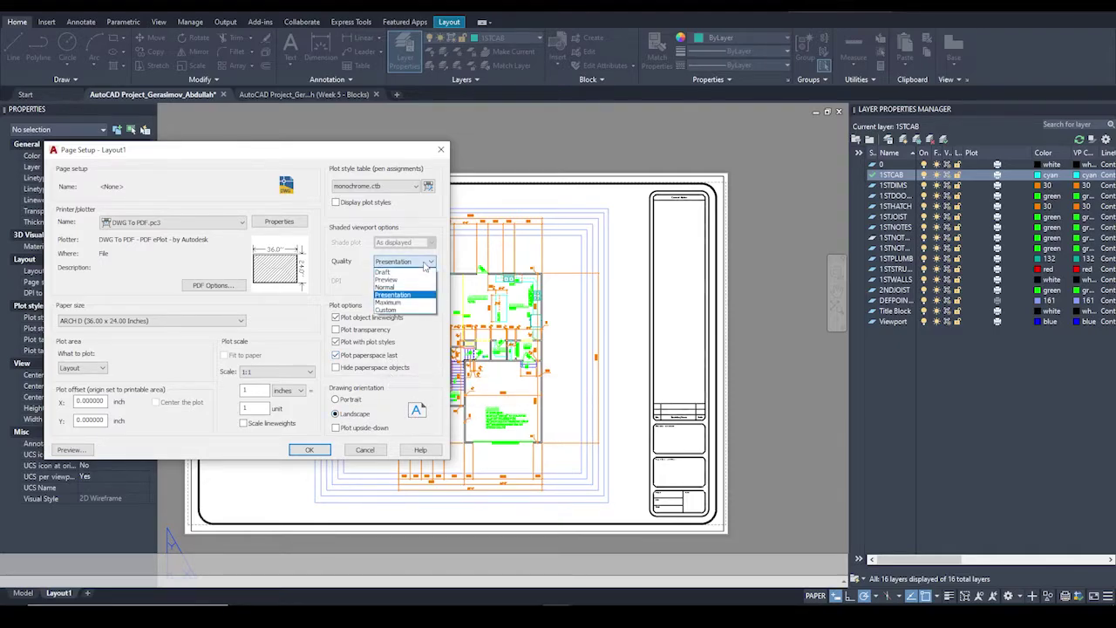
left_click(425, 265)
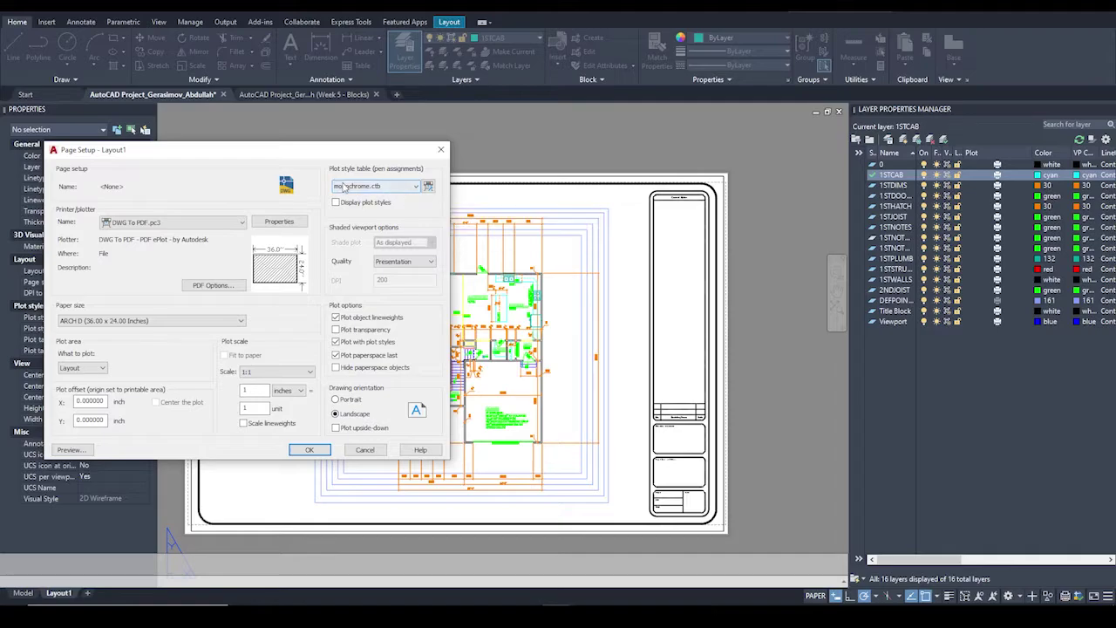
Create a color-dependent plot style table from scratch named ARC-2712 and use it for the current drawing.
left_click(403, 187)
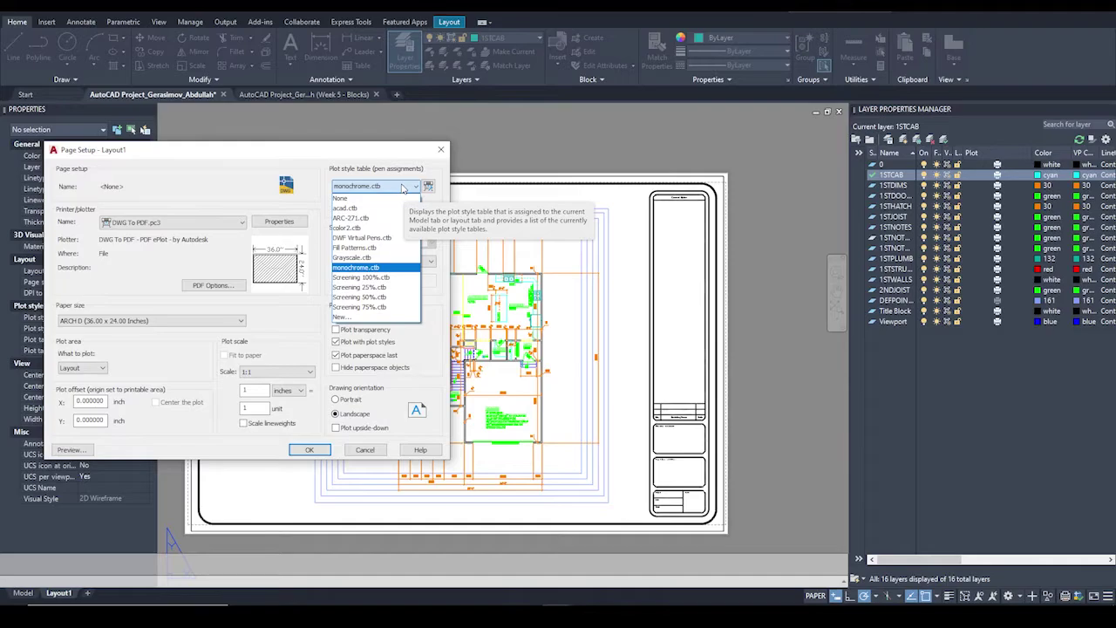
left_click(349, 318)
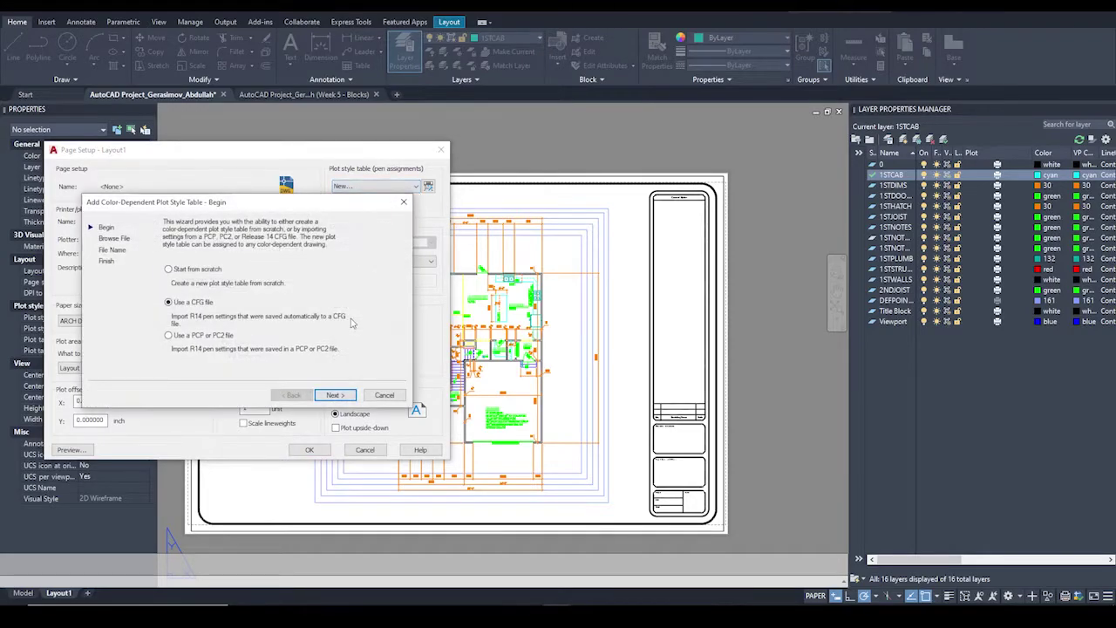
left_click(206, 270)
left_click(336, 395)
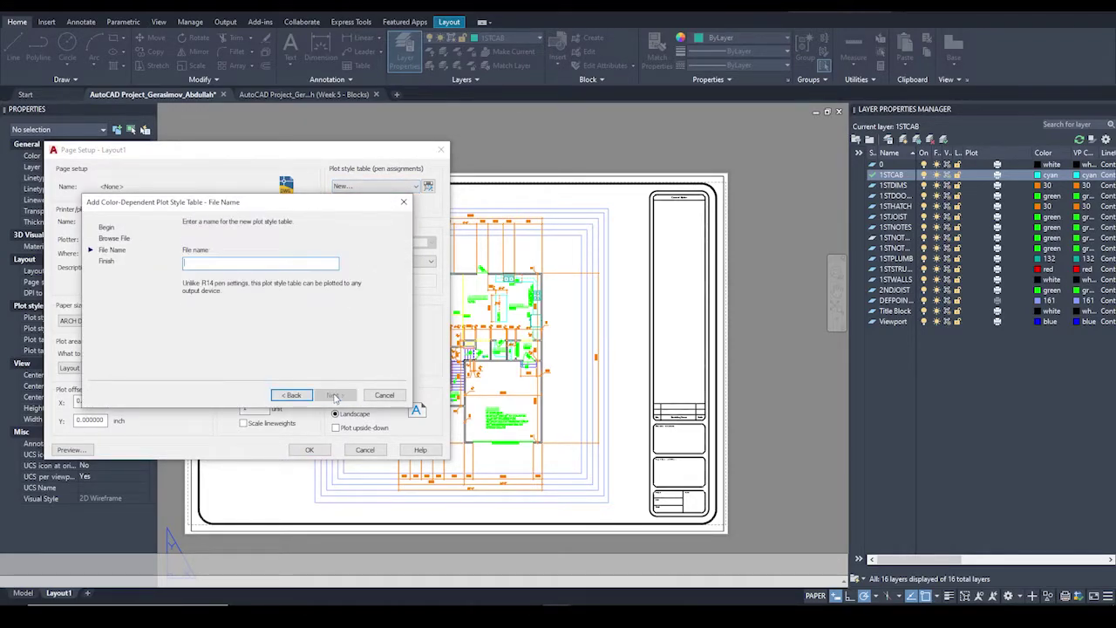
type("ARC-271")
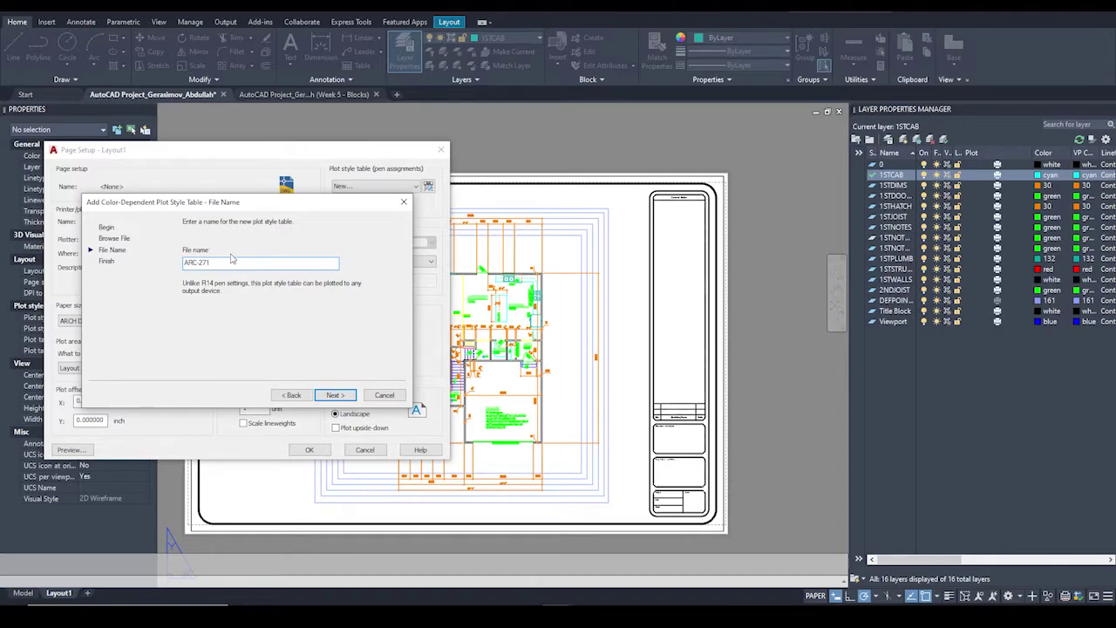
type("2")
left_click(337, 394)
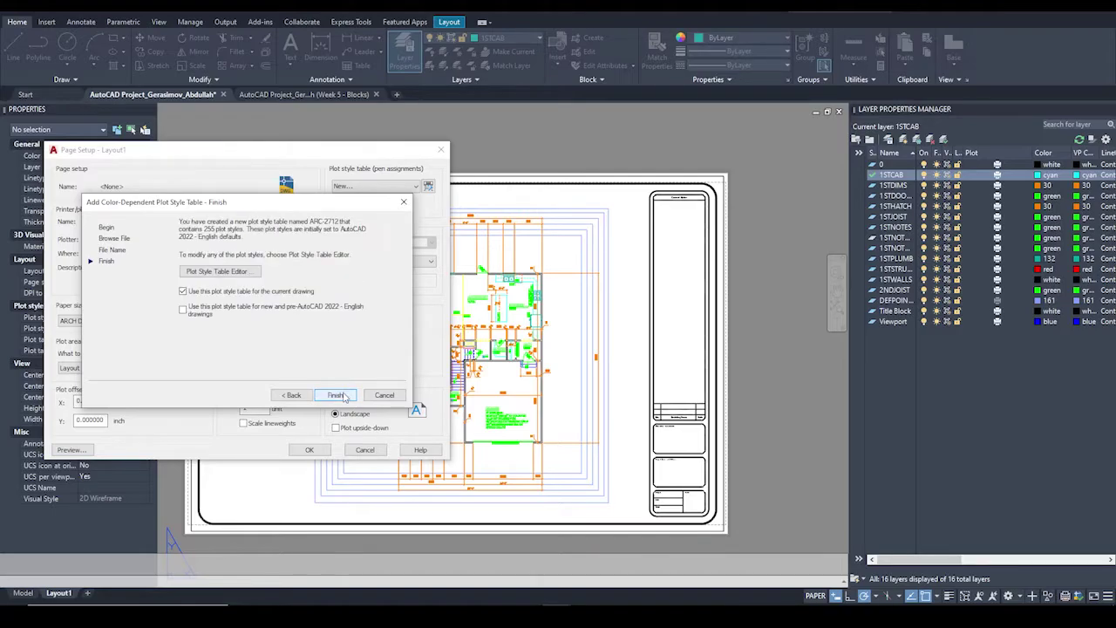
left_click(335, 395)
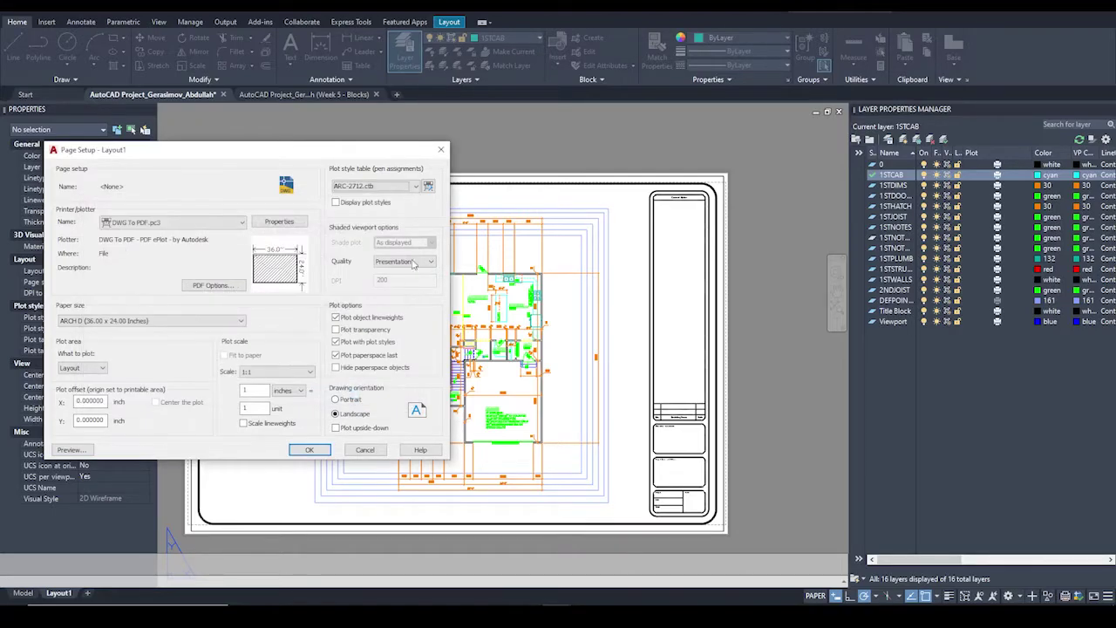
Assign the ARC-271.ctb plot style table to the page setup and open it for editing.
left_click(406, 187)
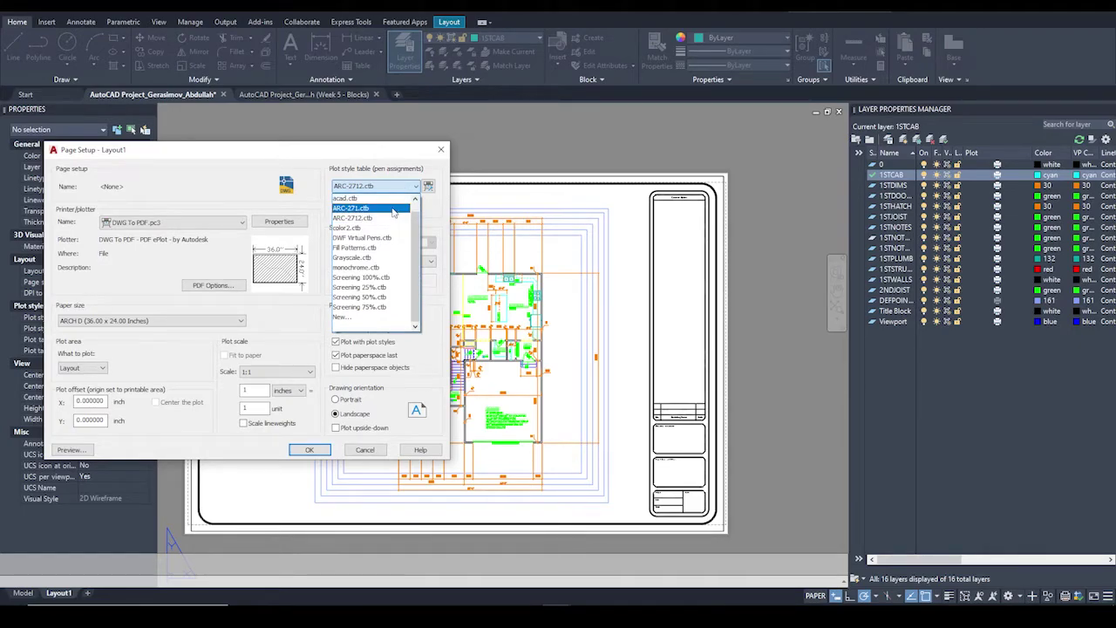
left_click(393, 209)
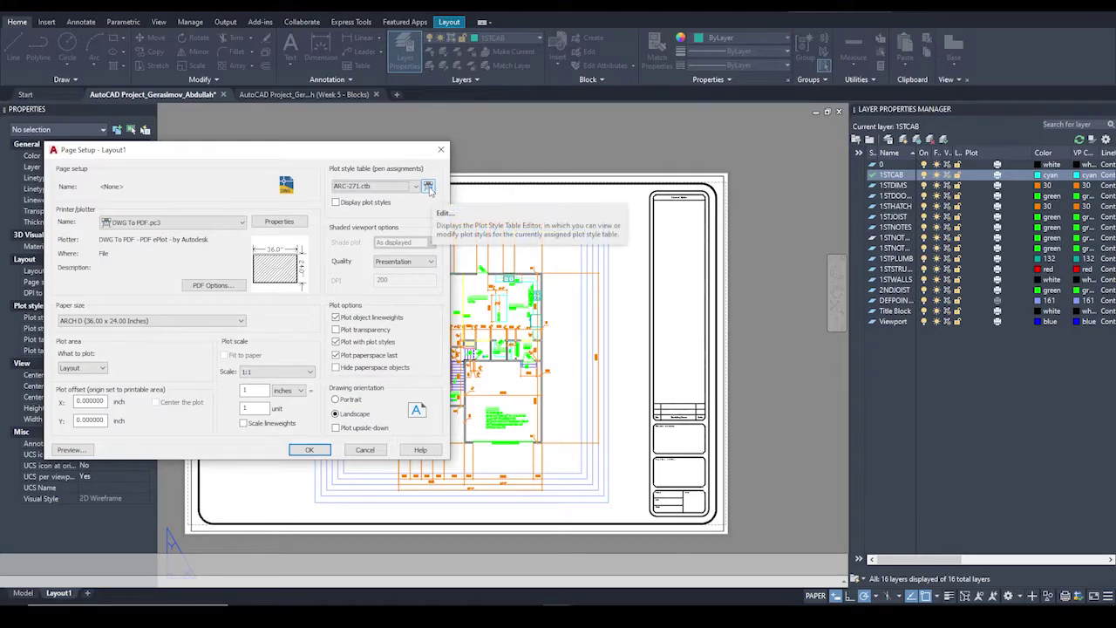
left_click(428, 188)
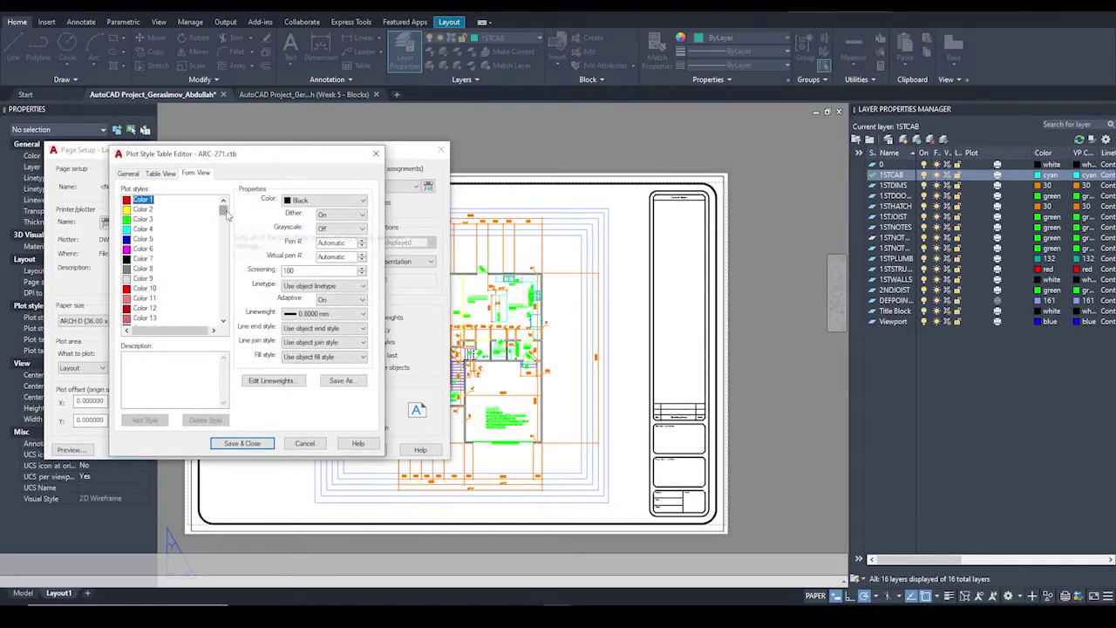
Select all plot styles from Color 1 to Color 255 and review their plotted color options, keeping Black.
left_click_drag(225, 215, 218, 321)
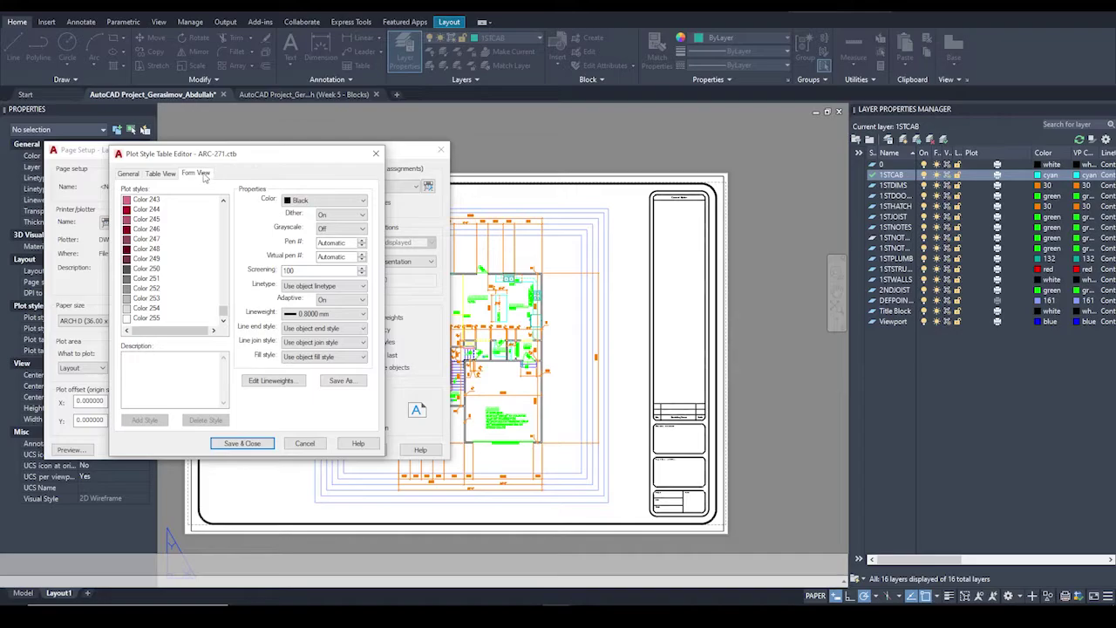
left_click_drag(224, 315, 223, 206)
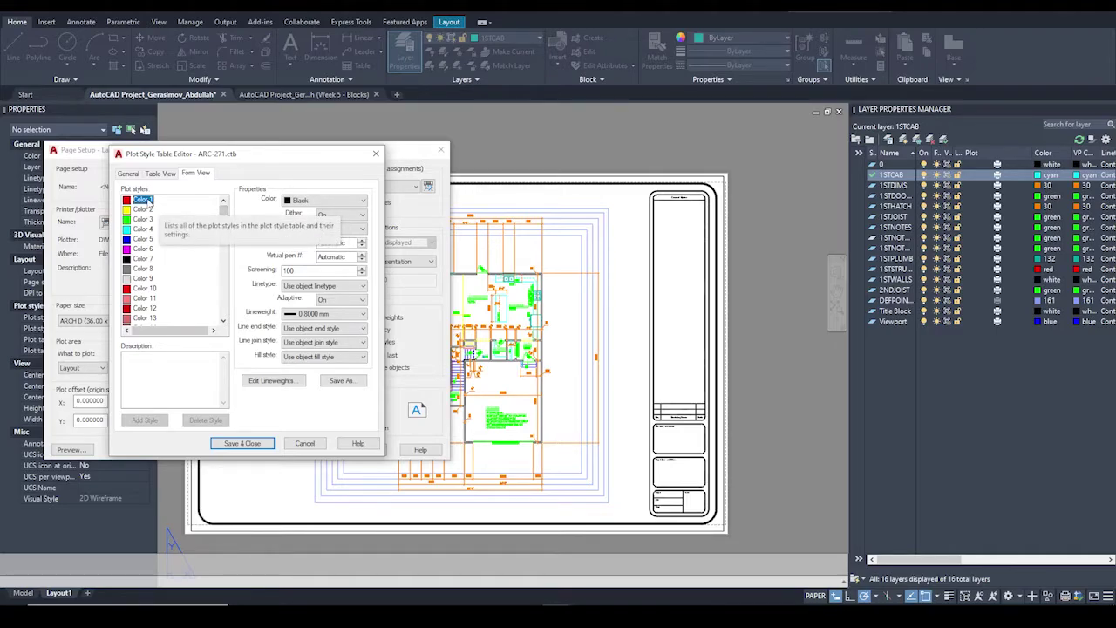
left_click_drag(223, 214, 216, 329)
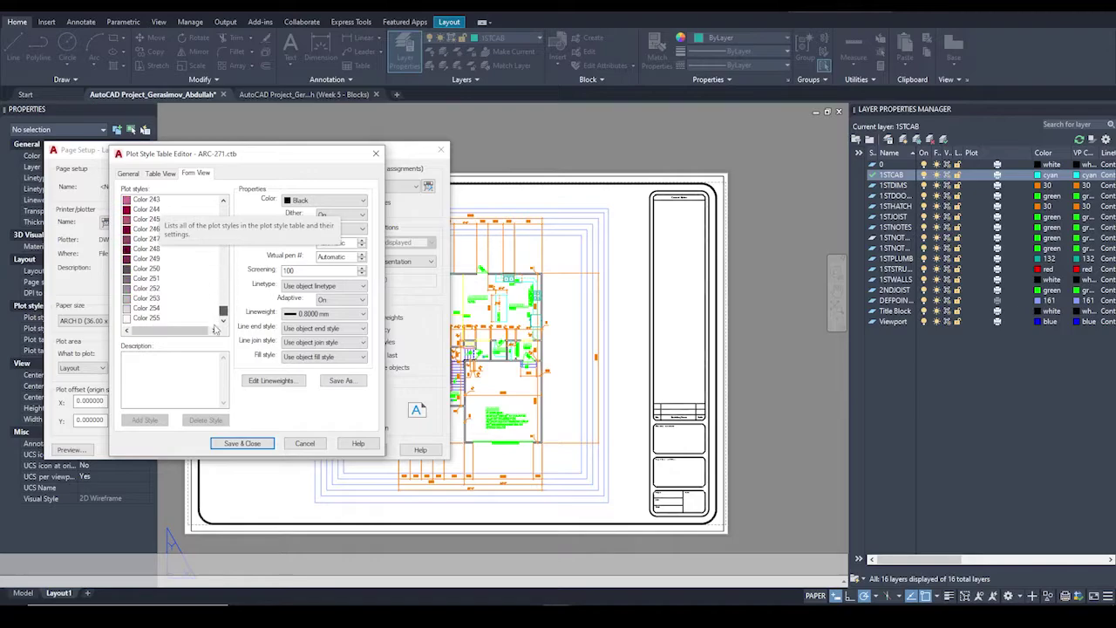
left_click(148, 317, "shift")
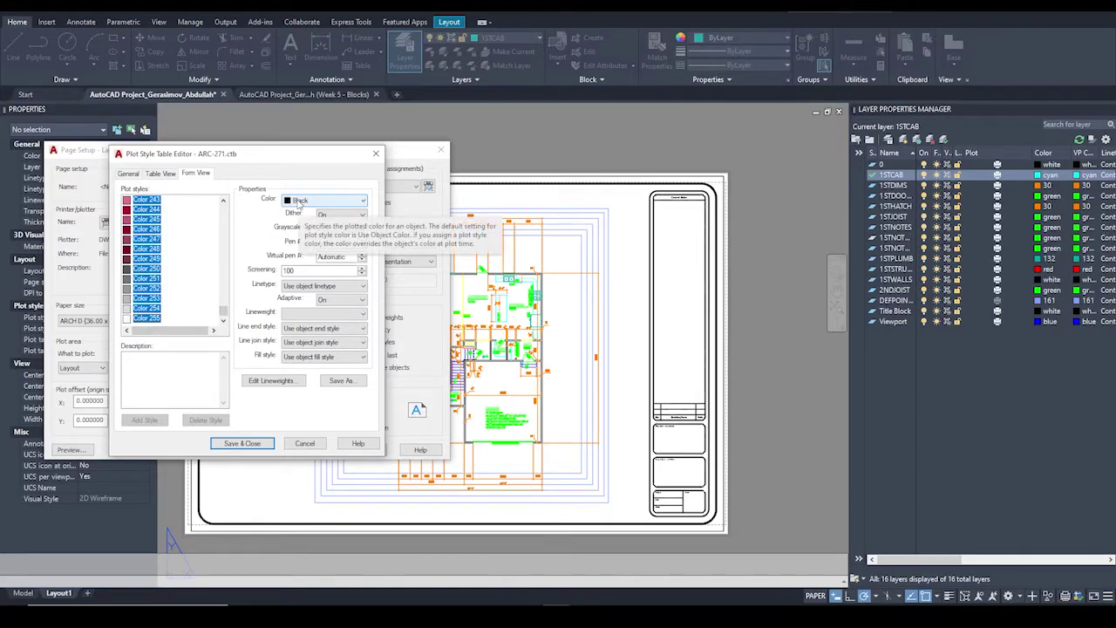
left_click(320, 204)
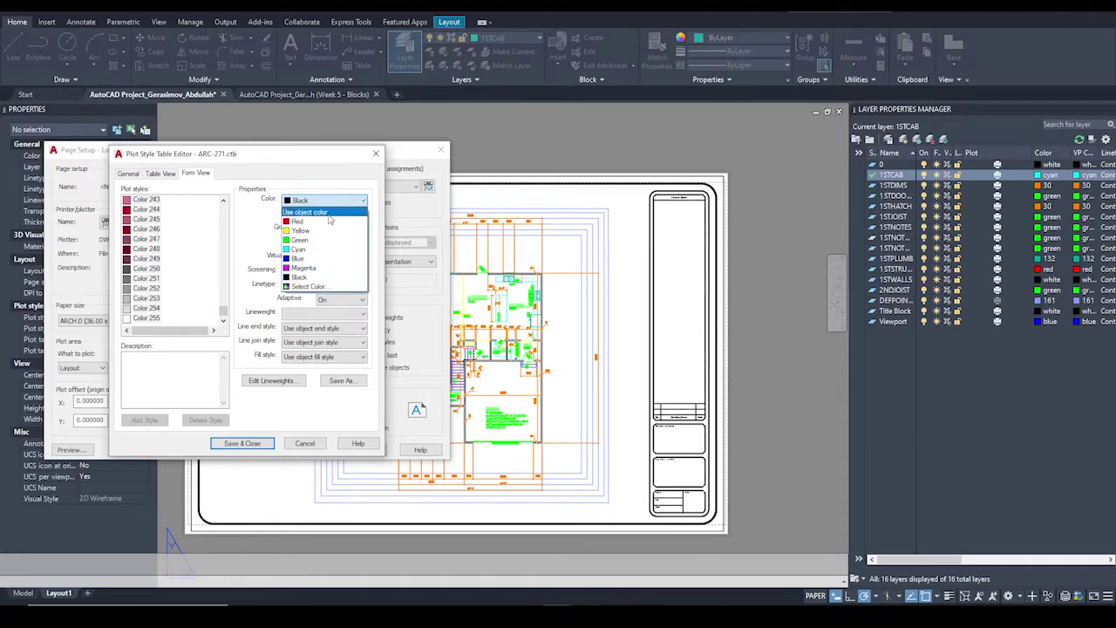
left_click(344, 183)
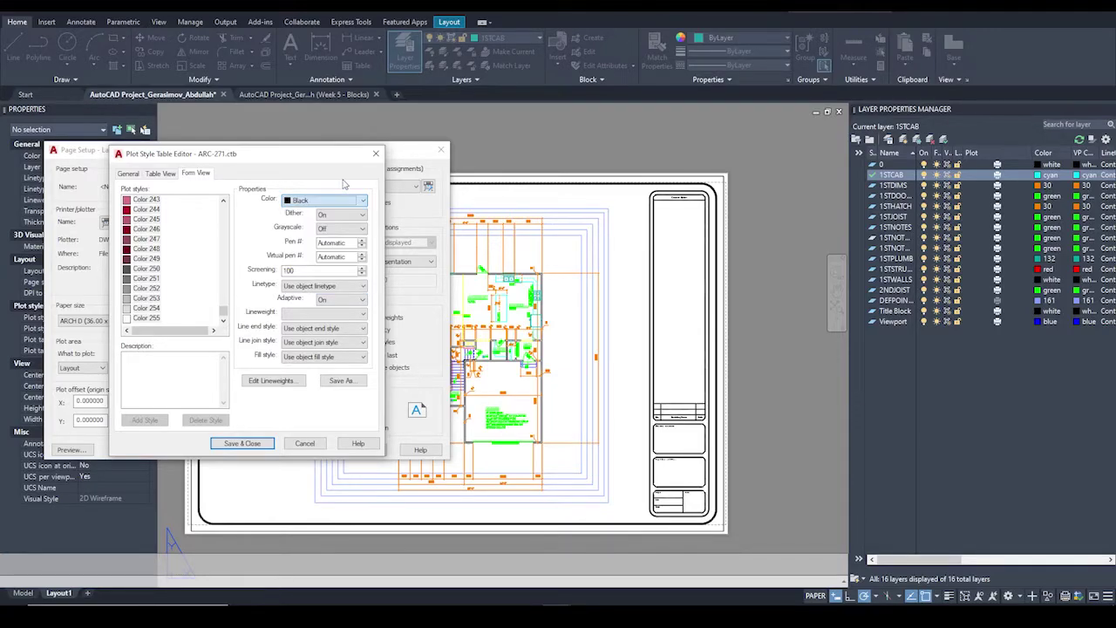
Inspect the plot style properties of Color 2 and Color 1, including their lineweights.
left_click_drag(223, 310, 248, 203)
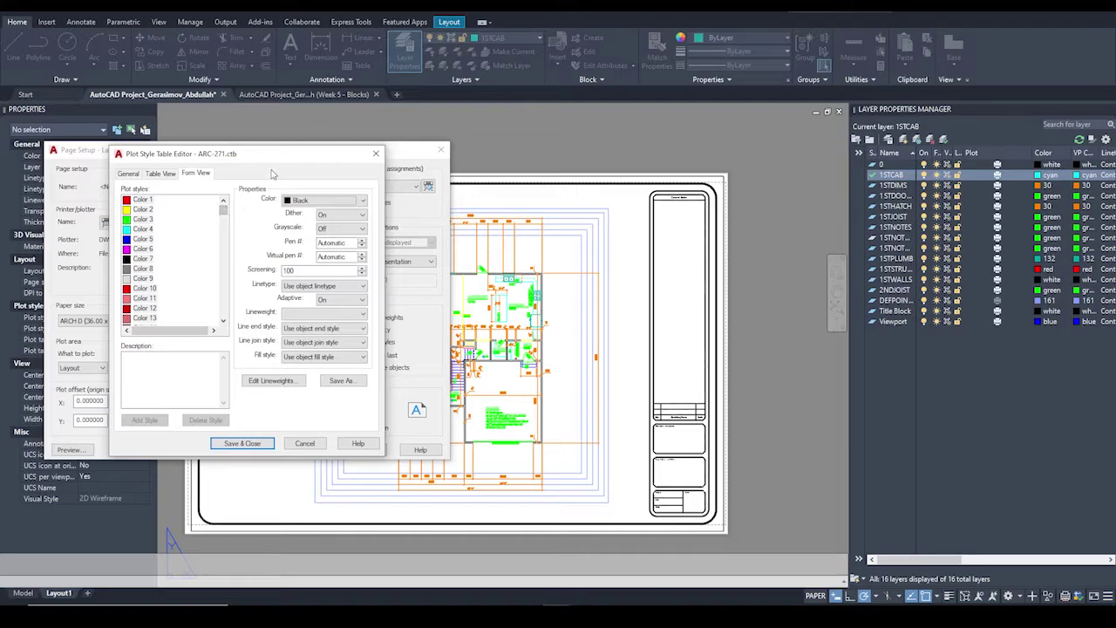
left_click(182, 210)
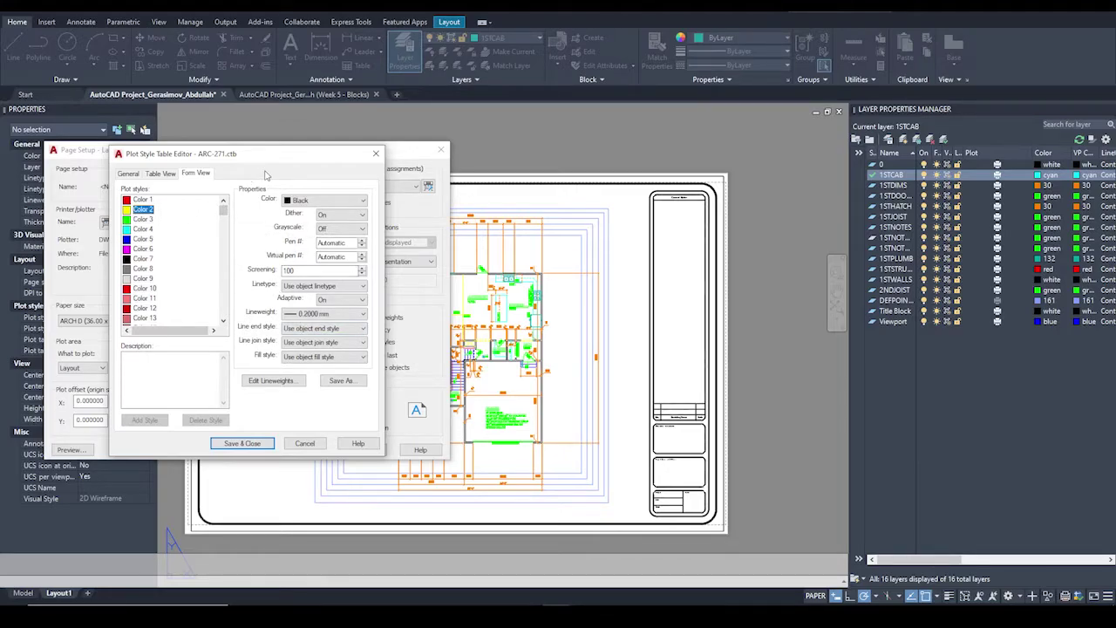
left_click(142, 200)
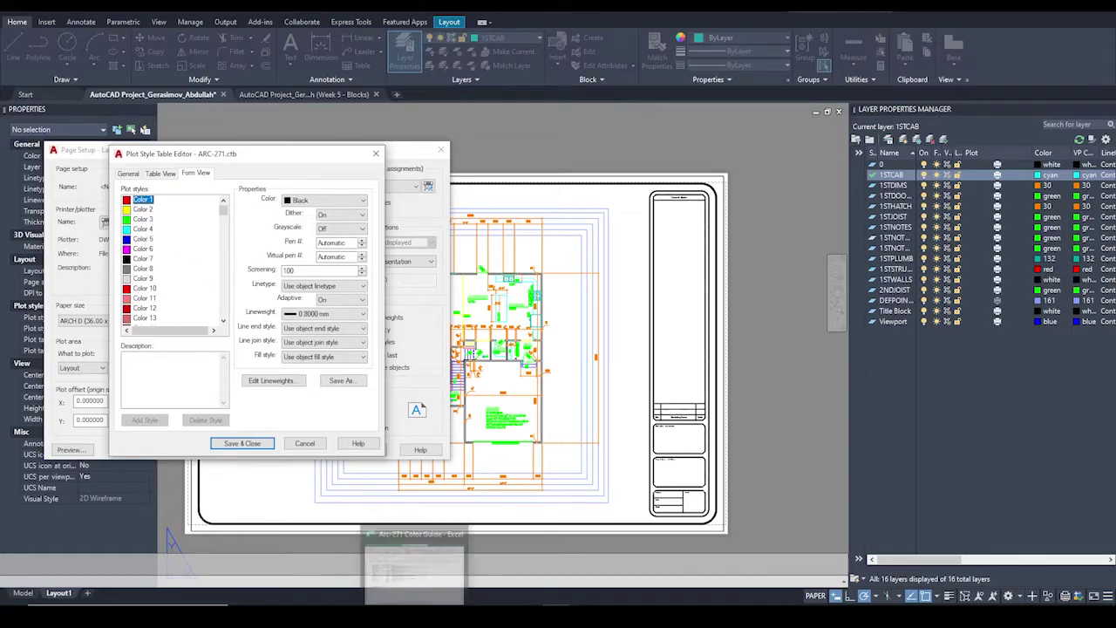
Switch to the Arc-271 Color Guide in Excel and compare its cyan lineweight with Color 4 in the AutoCAD plot style table.
left_click(415, 617)
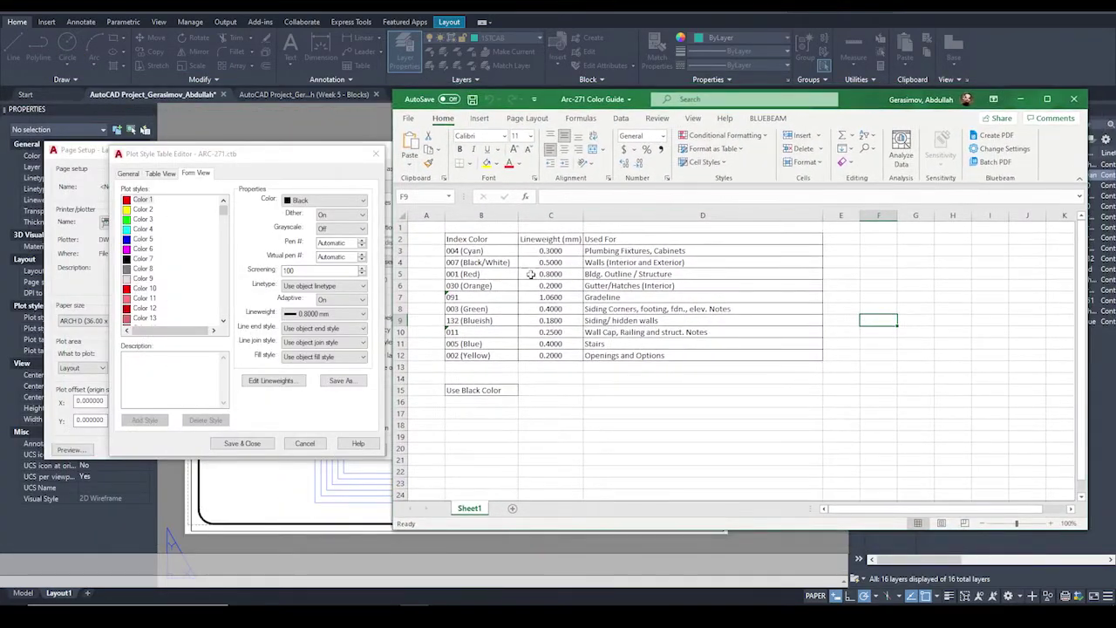
left_click(551, 389)
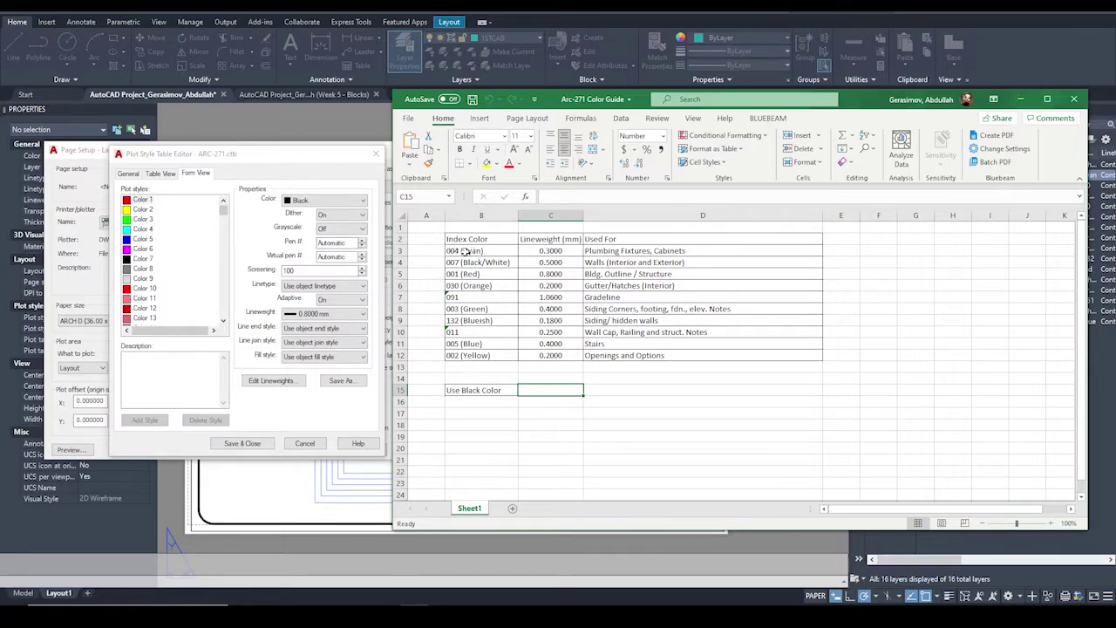
left_click(148, 230)
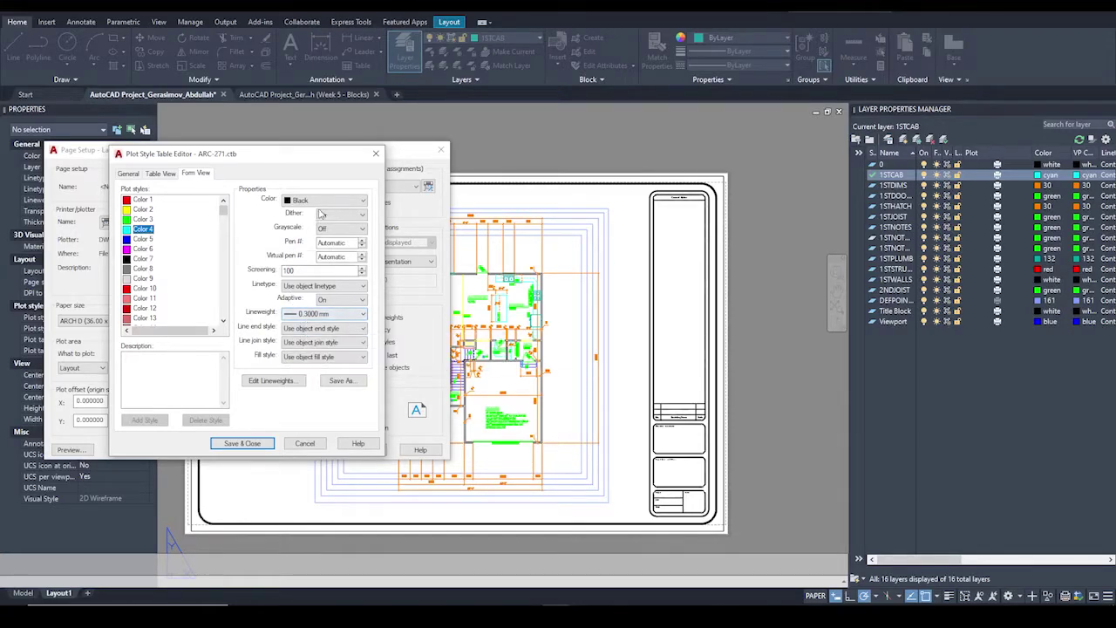
left_click(324, 313)
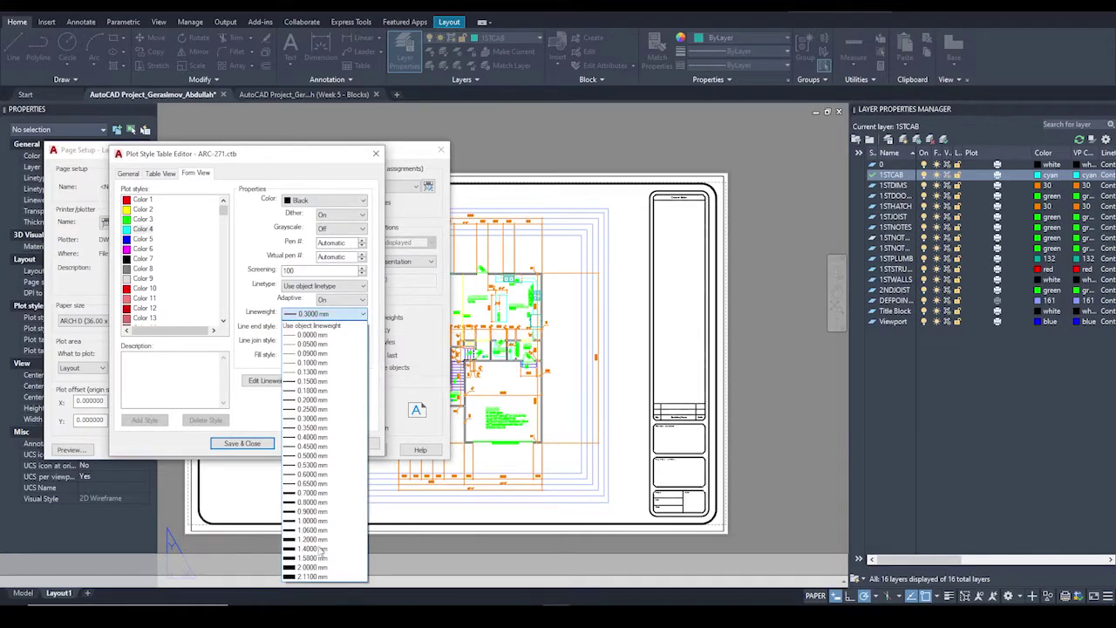
left_click(352, 316)
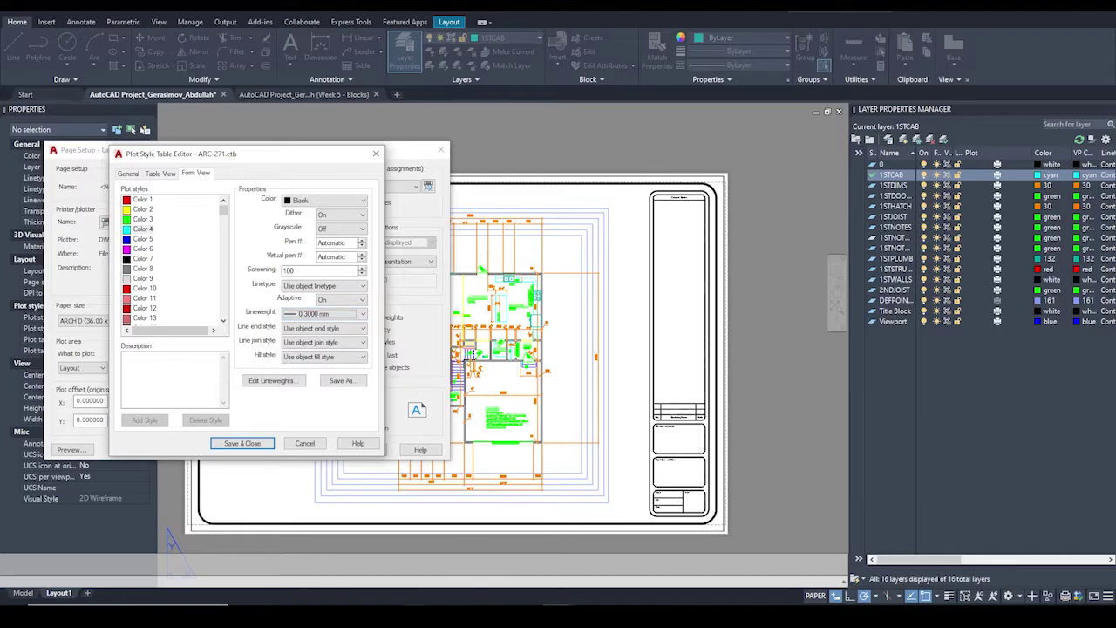
key("alt+Tab")
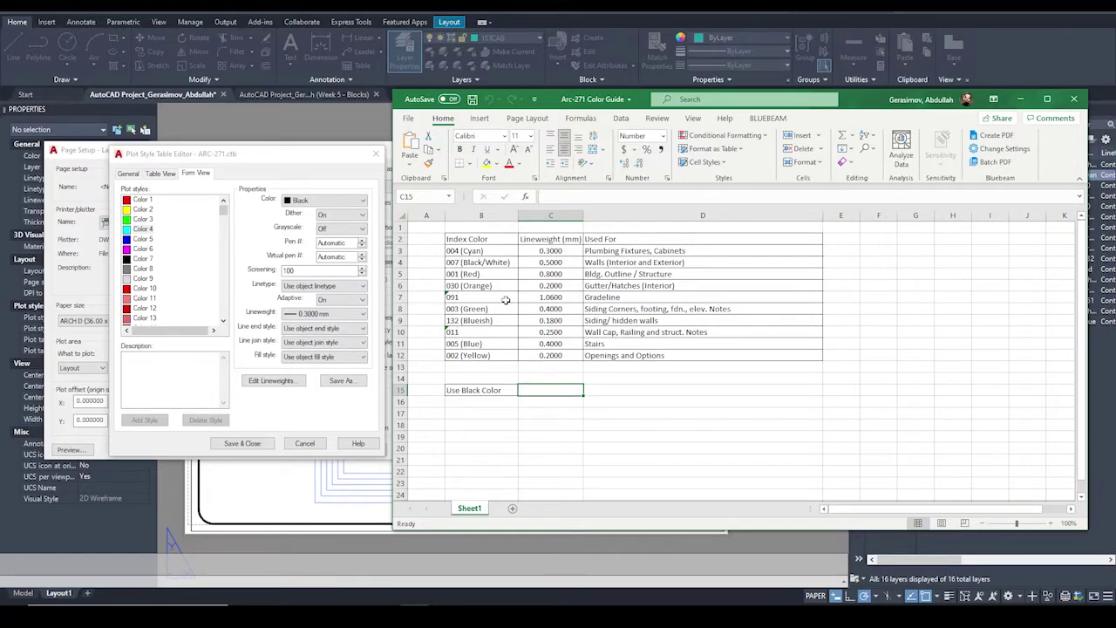
Review the color guide's index colors, their lineweights in mm and what each one is used for.
left_click_drag(485, 251, 486, 356)
left_click(722, 377)
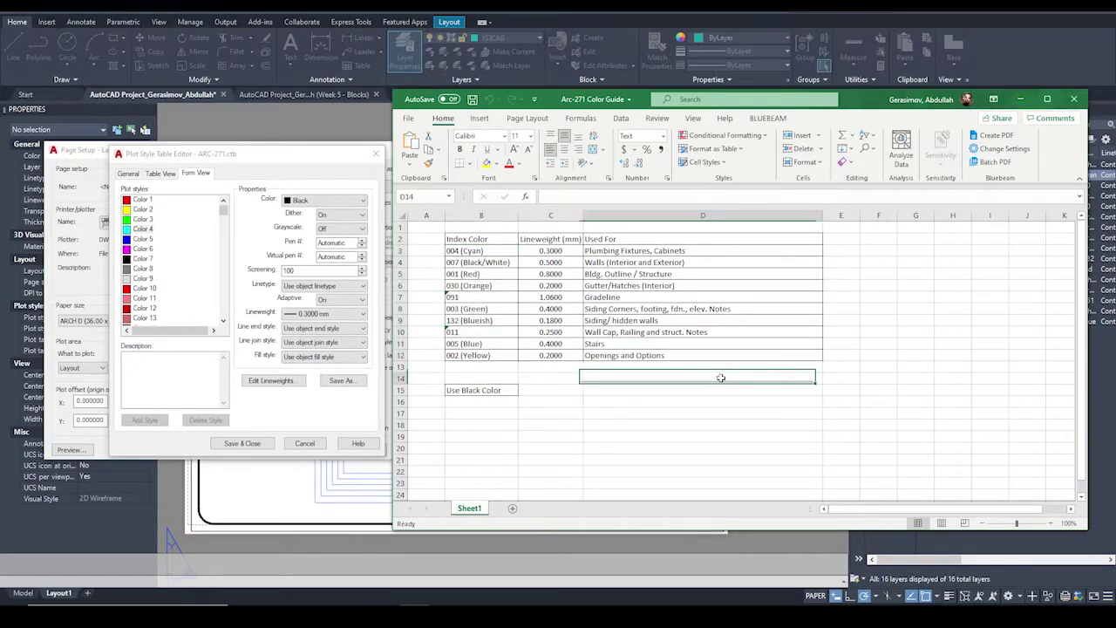
left_click_drag(564, 250, 567, 357)
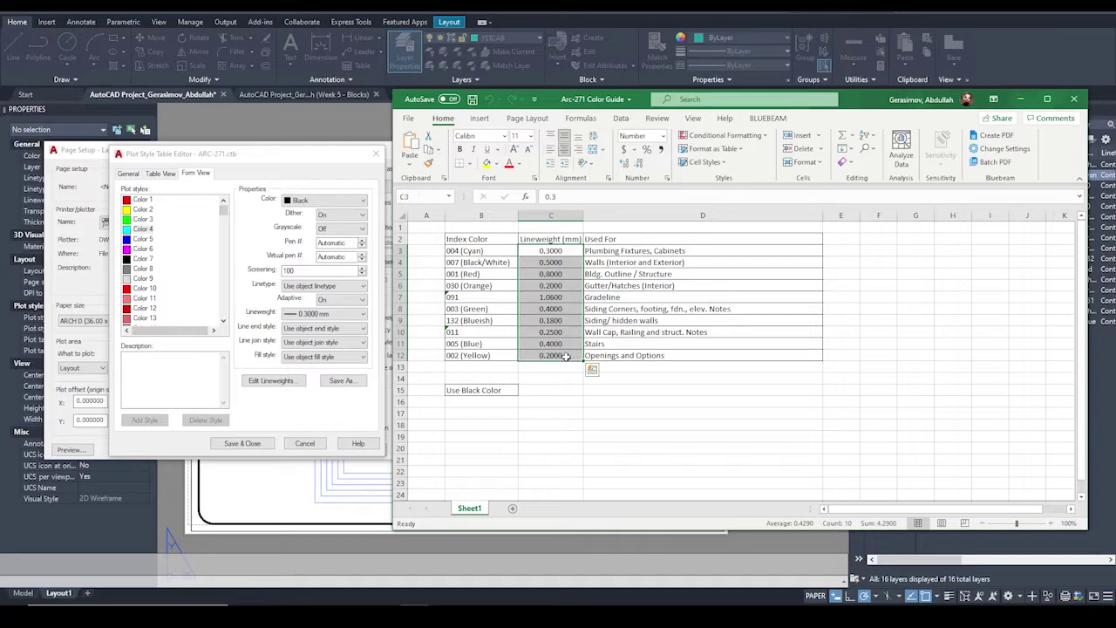
left_click_drag(649, 250, 651, 355)
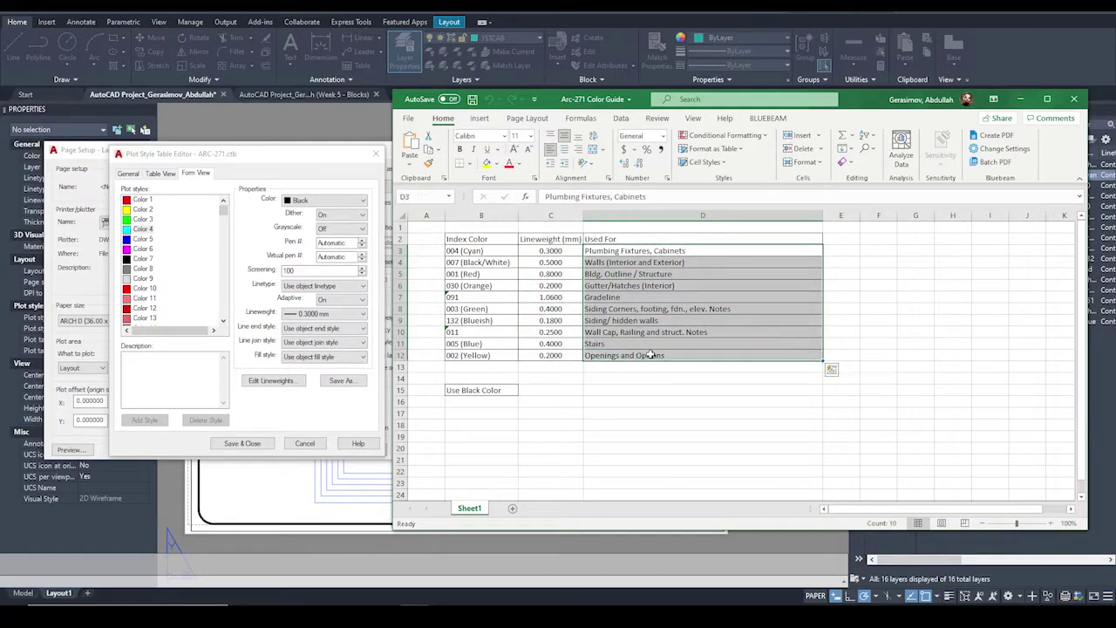
left_click(661, 390)
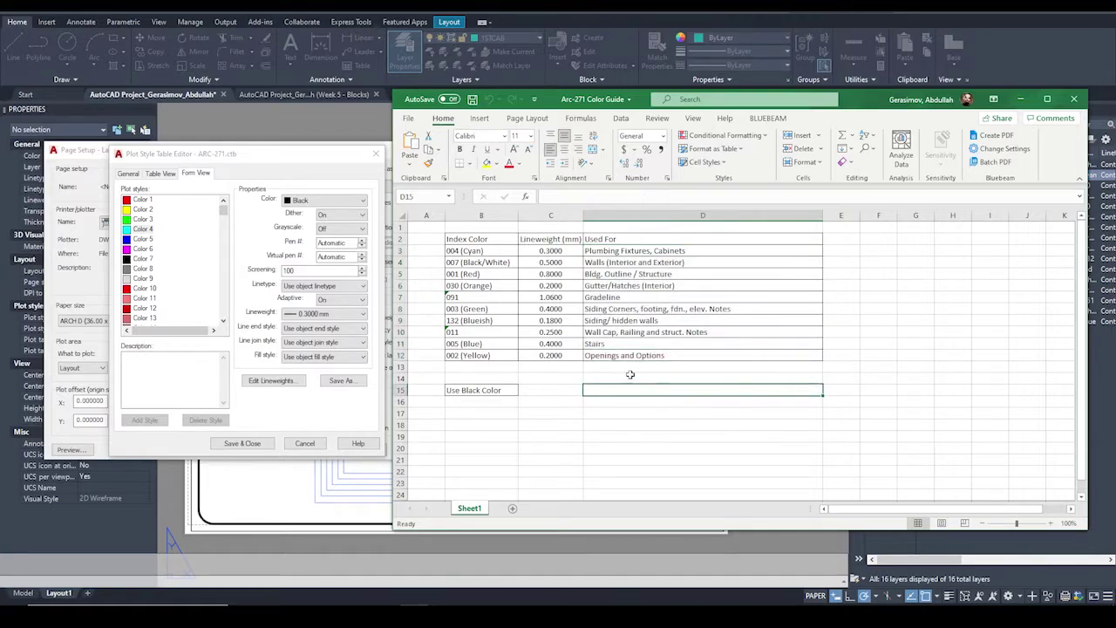
Switch back to AutoCAD and close the ARC-271.ctb plot style table without saving changes.
left_click(342, 402)
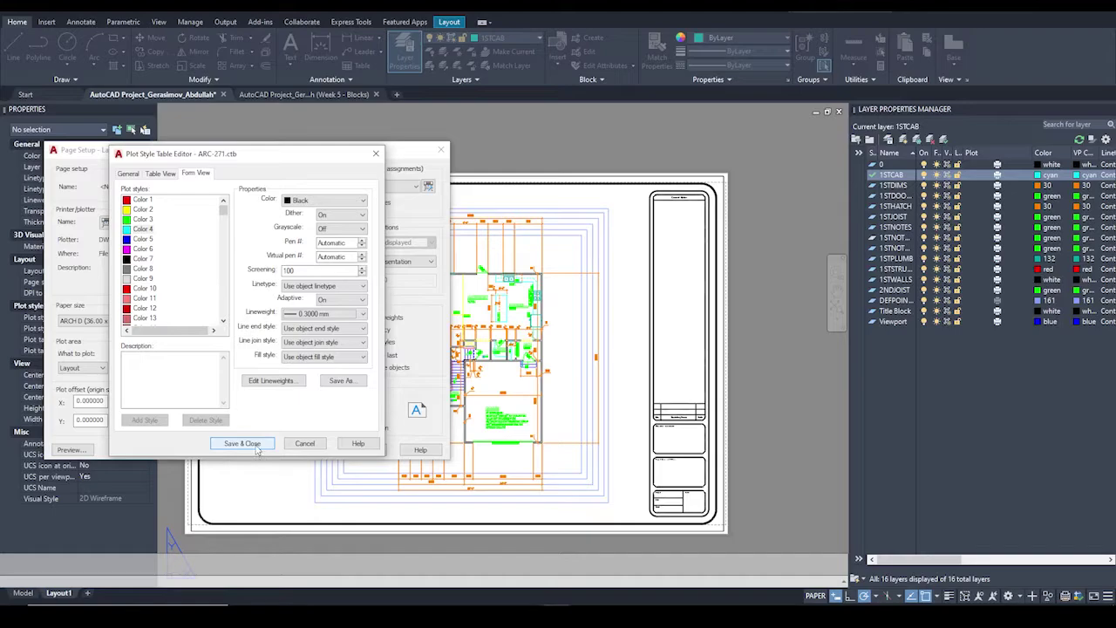
left_click(305, 443)
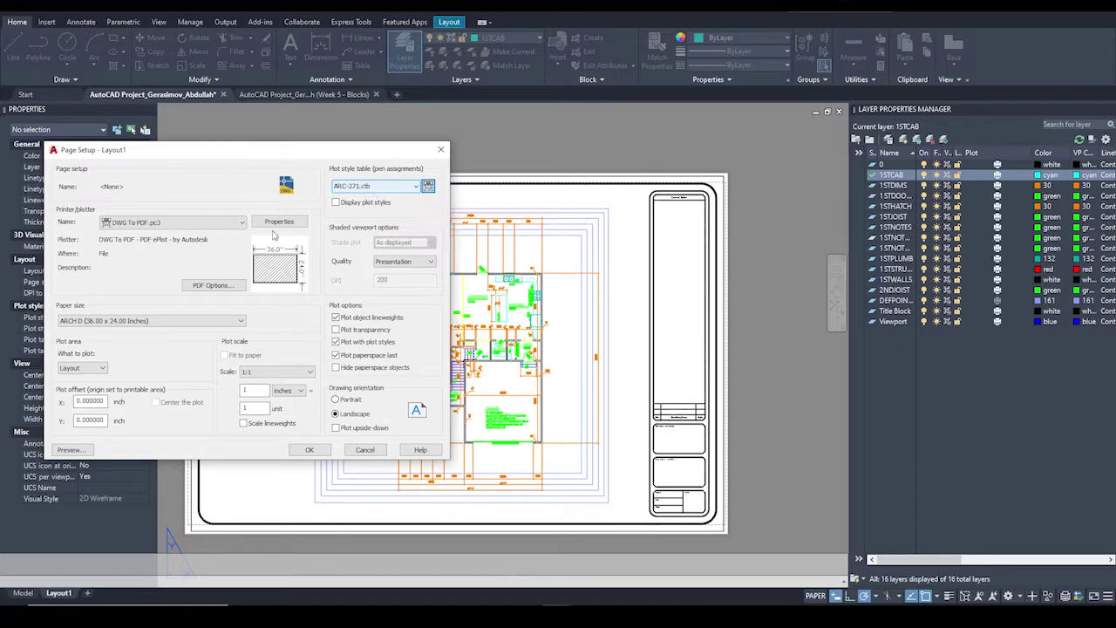
Preview the Layout1 plot and examine the wall, dimension and dashed opening lines around the mud room.
left_click(69, 449)
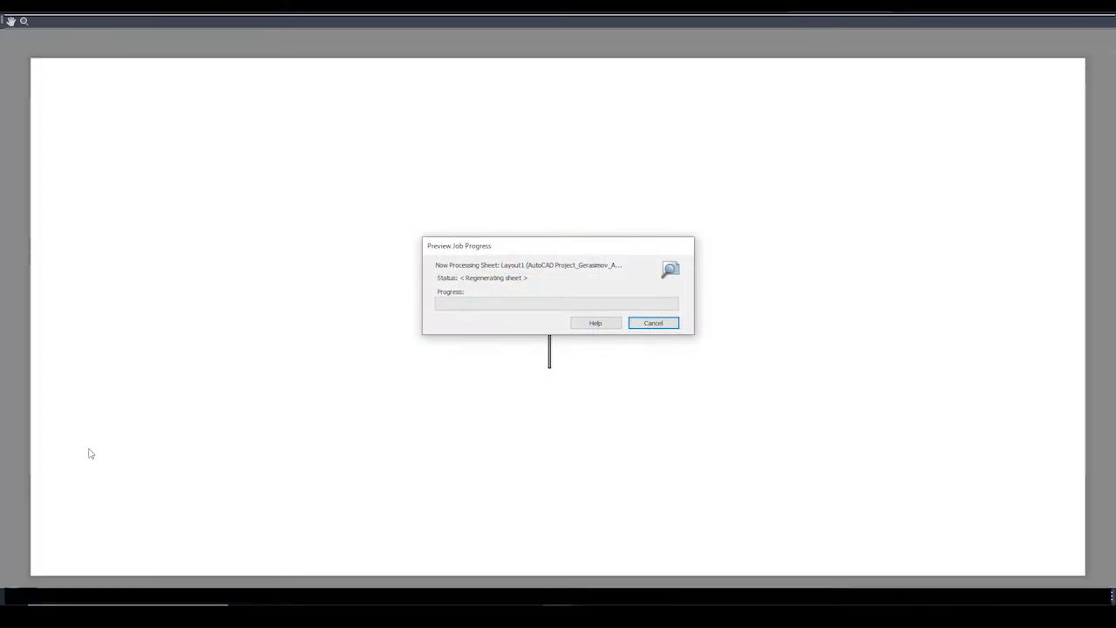
scroll(592, 291, "up", 2)
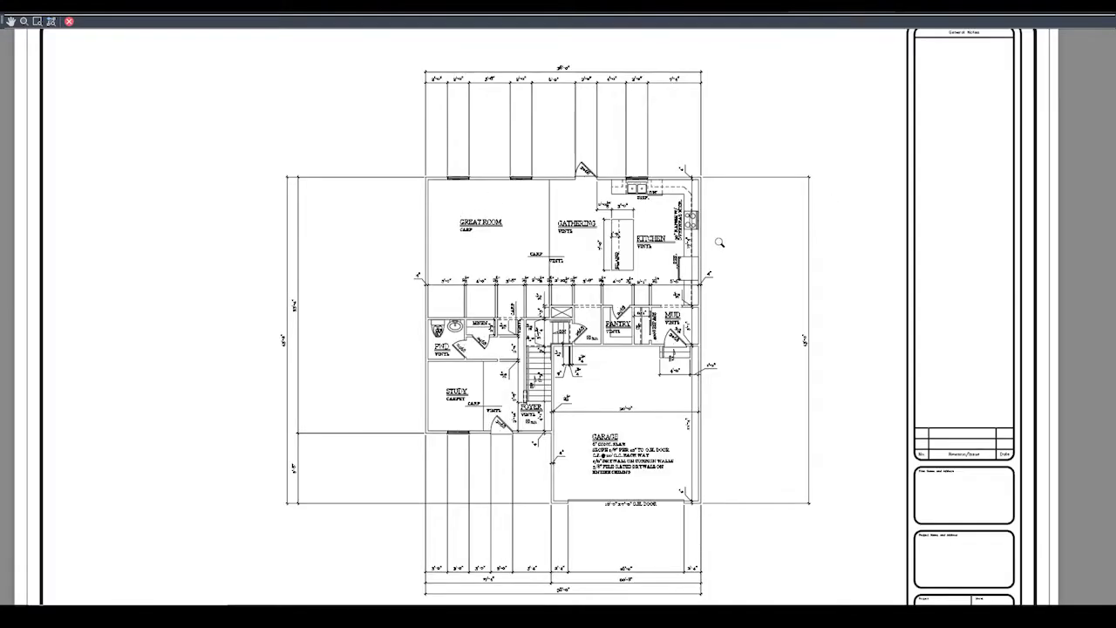
scroll(711, 250, "up", 2)
scroll(662, 268, "up", 2)
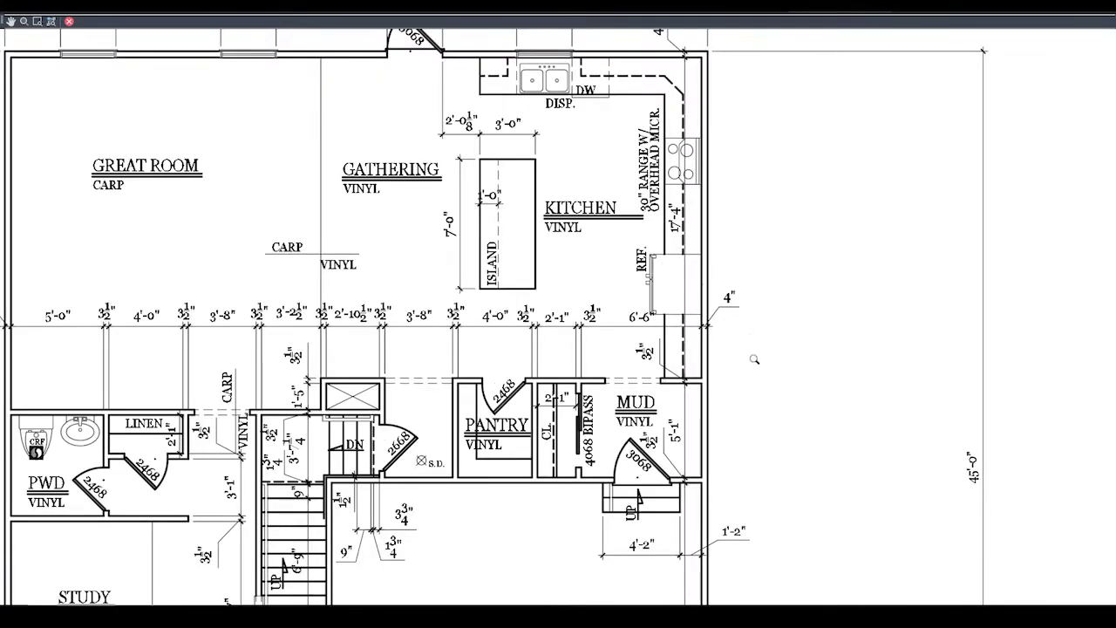
scroll(737, 427, "up", 2)
scroll(737, 427, "up", 2)
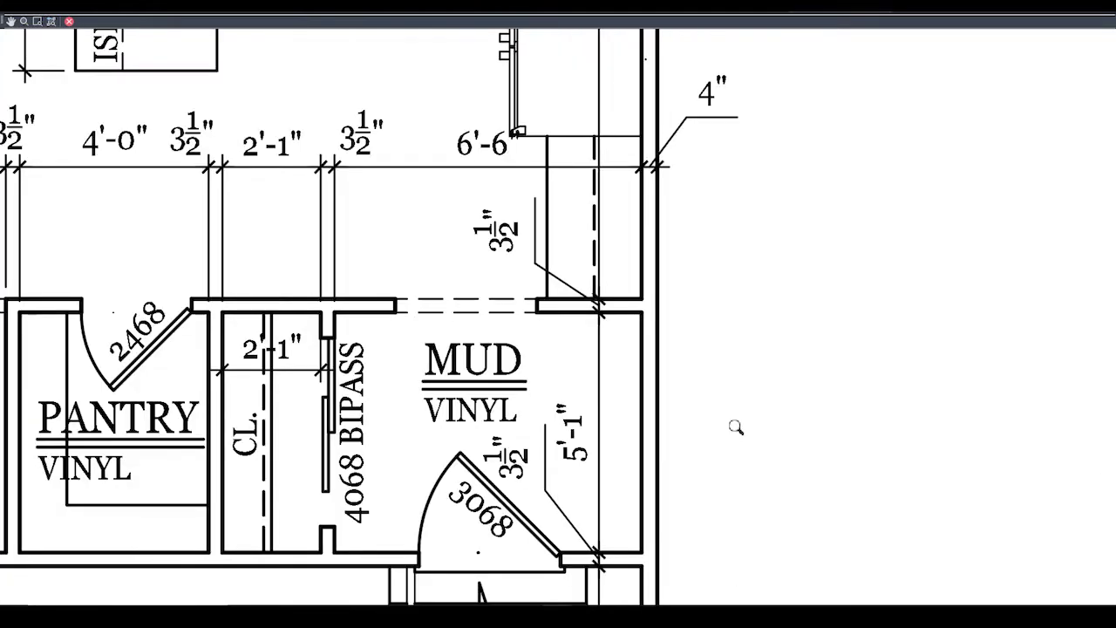
scroll(608, 334, "up", 2)
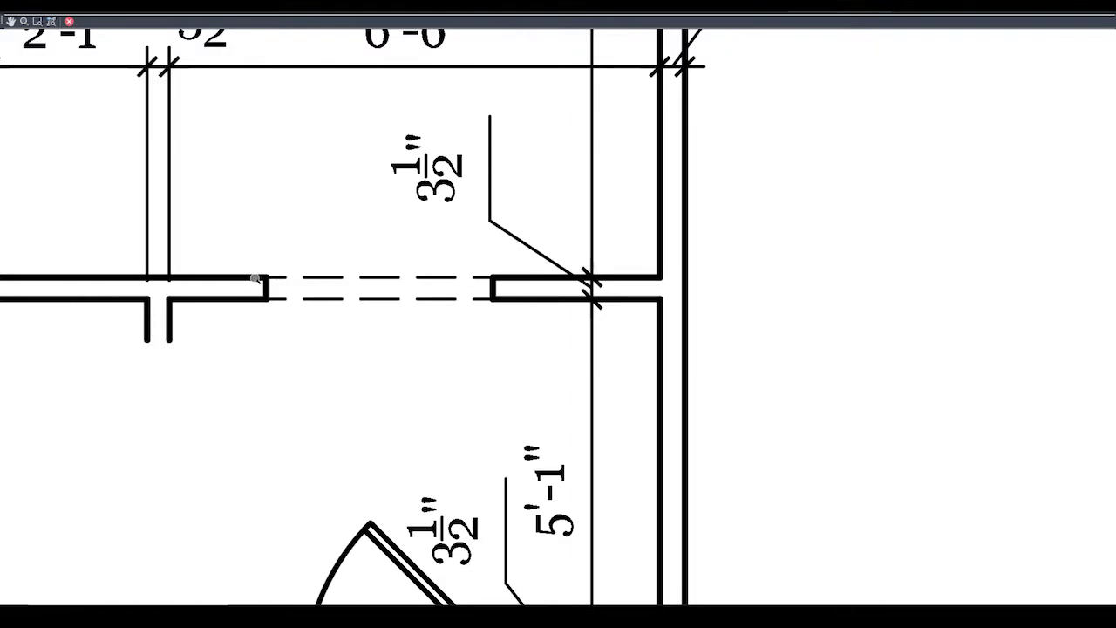
scroll(302, 327, "down", 2)
scroll(279, 302, "up", 2)
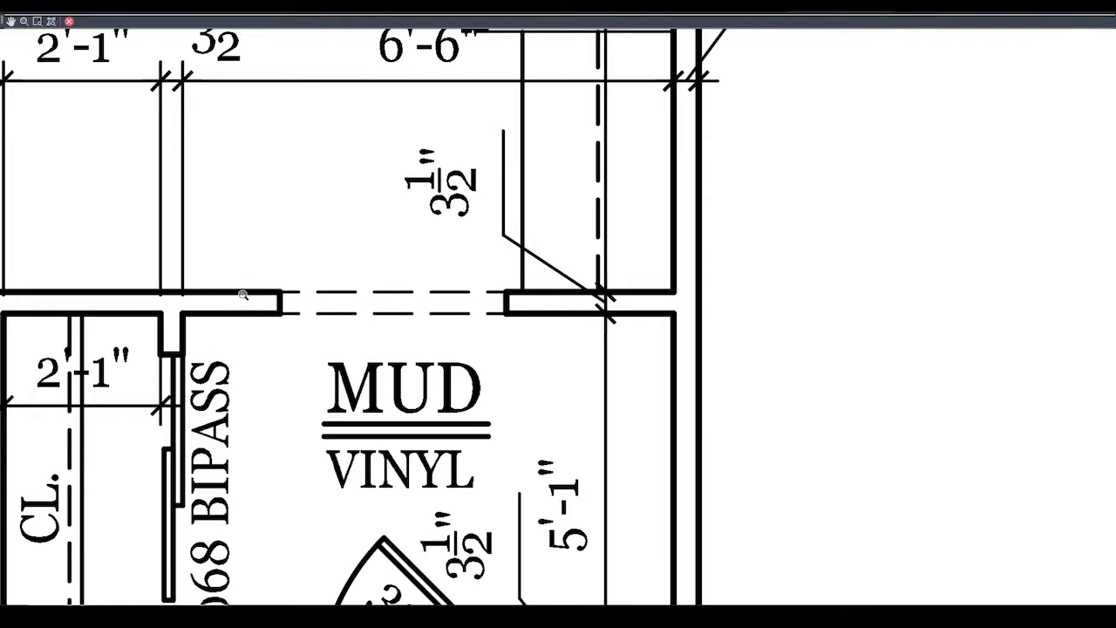
Compare the plotted lineweights of walls, doors and dimensions around the pantry and closet in the preview.
scroll(243, 294, "down", 3)
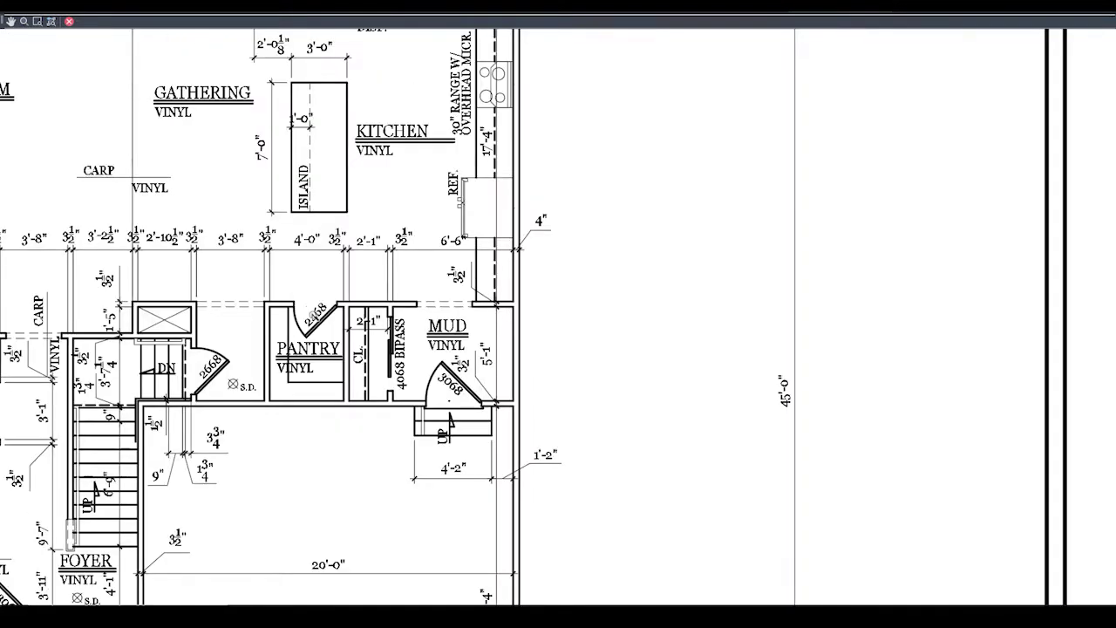
scroll(244, 287, "up", 3)
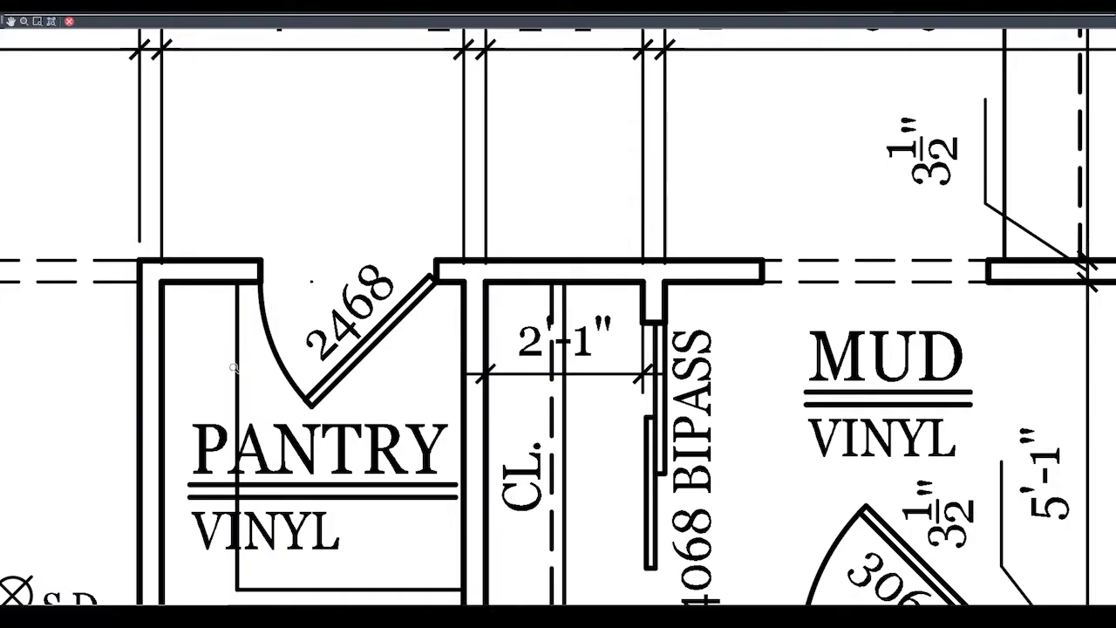
scroll(234, 368, "down", 2)
scroll(377, 518, "up", 2)
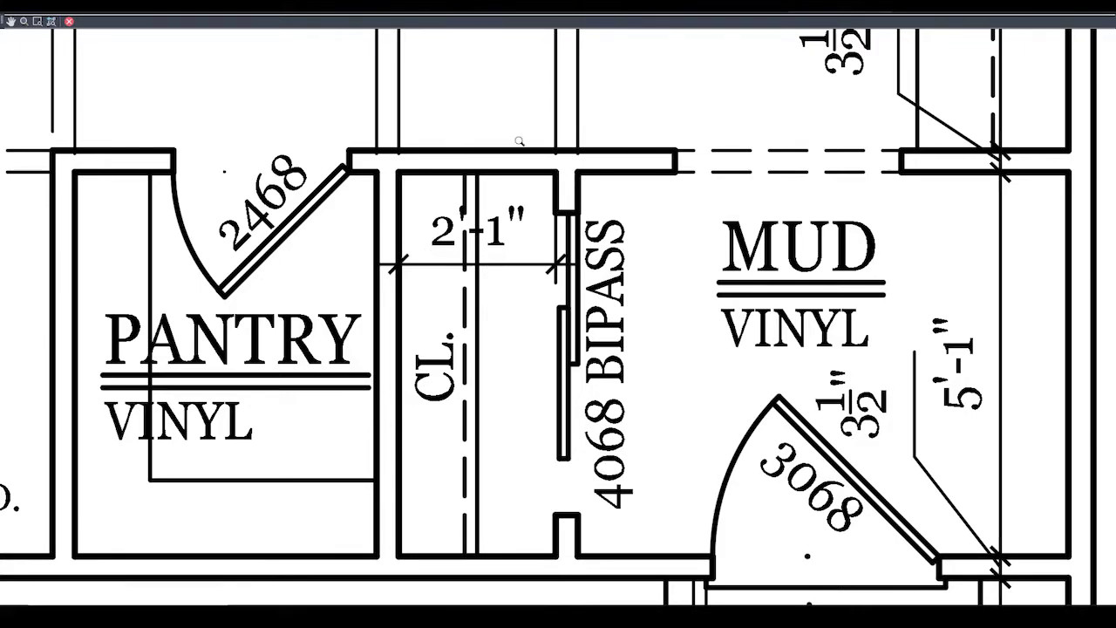
scroll(538, 169, "down", 5)
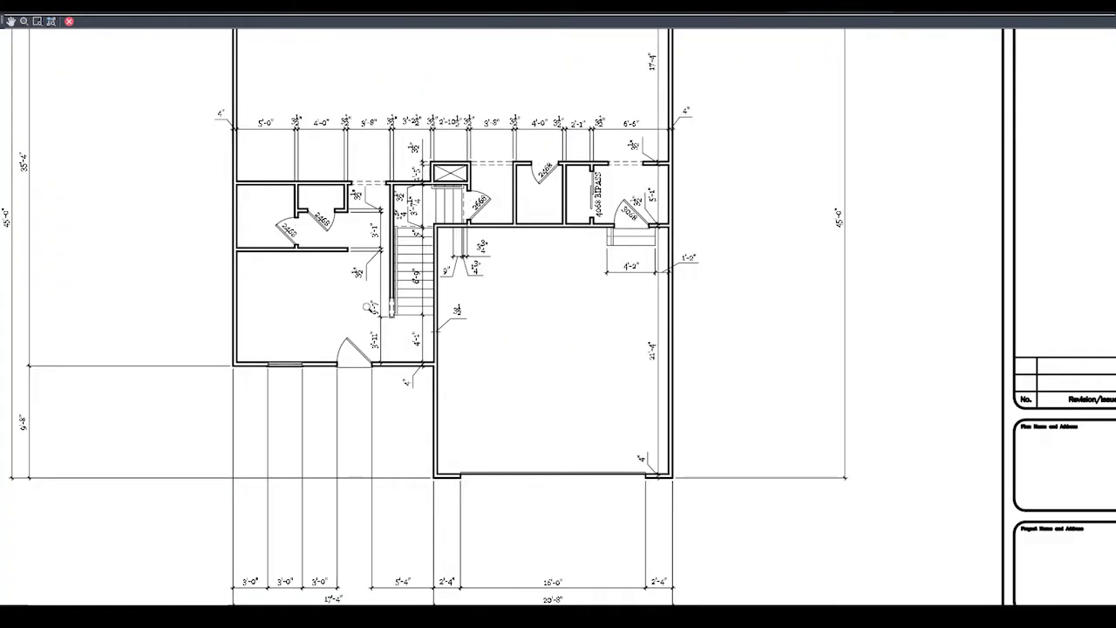
Examine how the foyer stairs and the powder room fixtures plot in the preview.
scroll(368, 306, "up", 5)
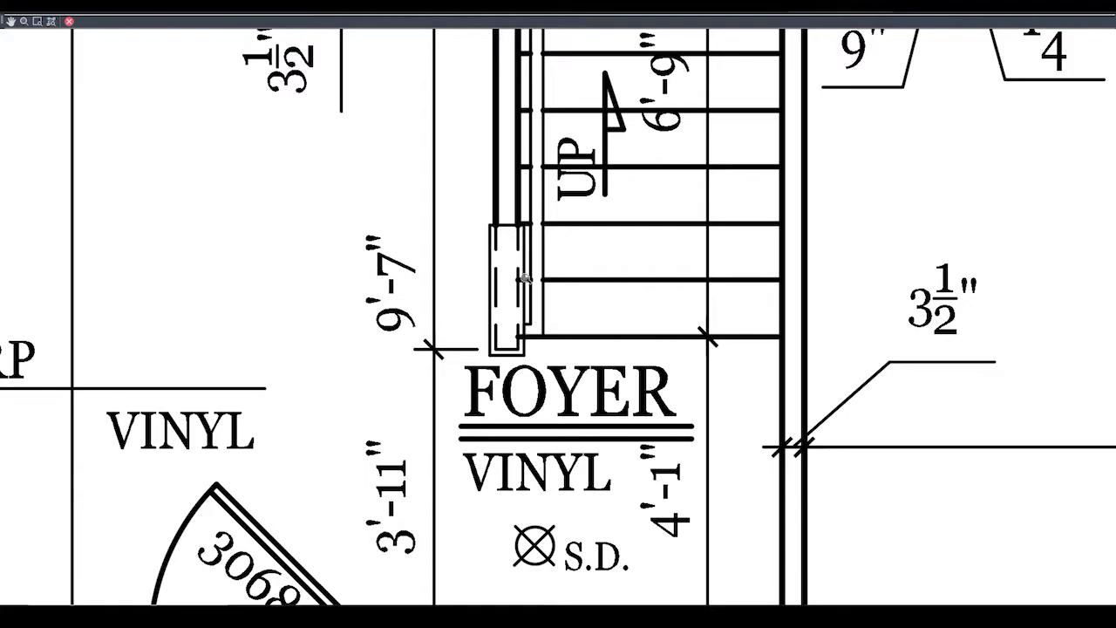
scroll(585, 299, "down", 3)
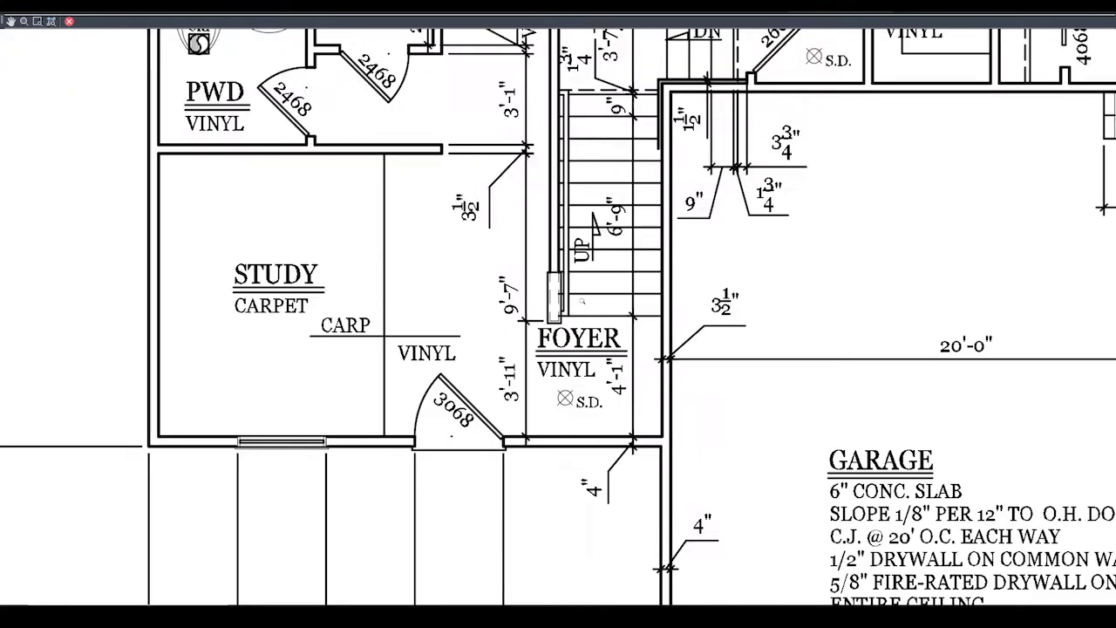
scroll(465, 294, "down", 3)
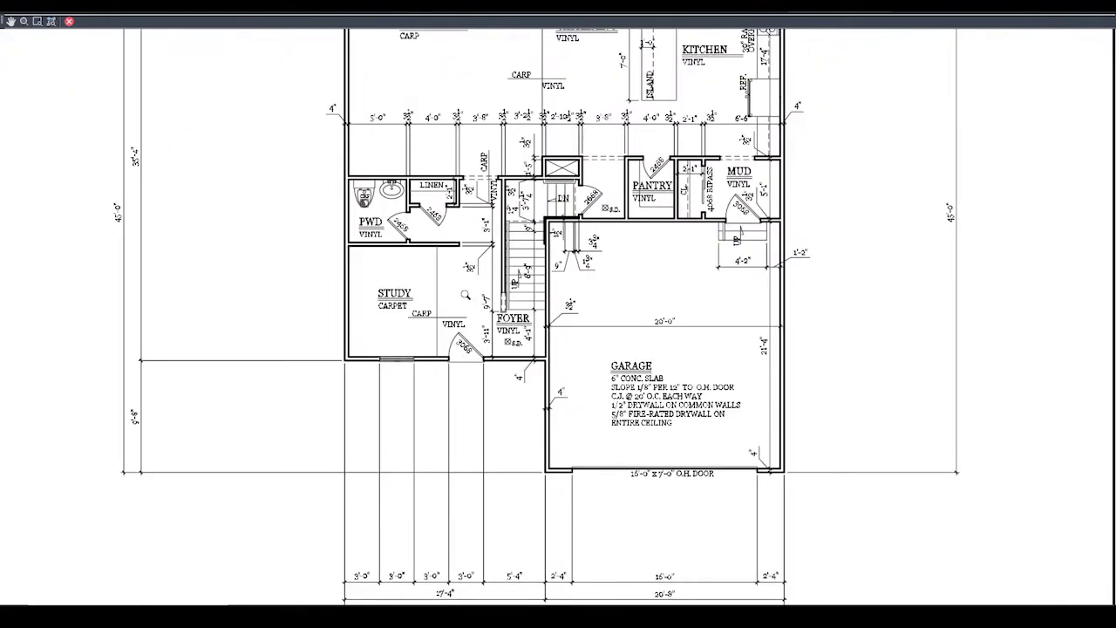
scroll(366, 318, "down", 2)
scroll(411, 216, "up", 3)
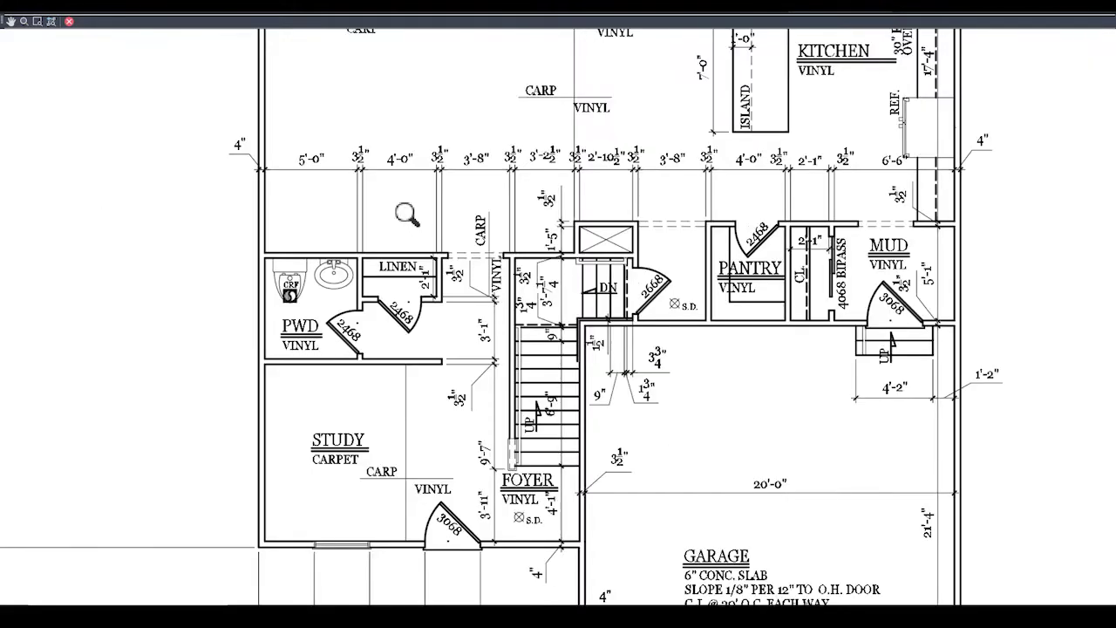
scroll(286, 280, "up", 3)
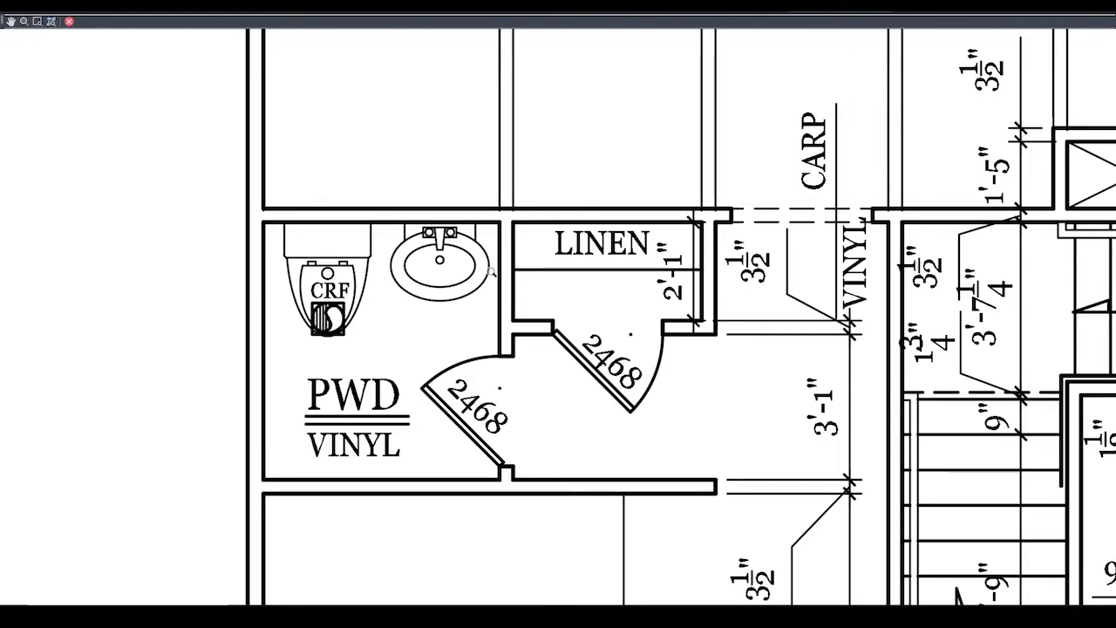
Examine the plotted carpet/vinyl dividing line and labels between the great room and the gathering area.
scroll(490, 272, "down", 3)
left_click_drag(552, 216, 469, 315)
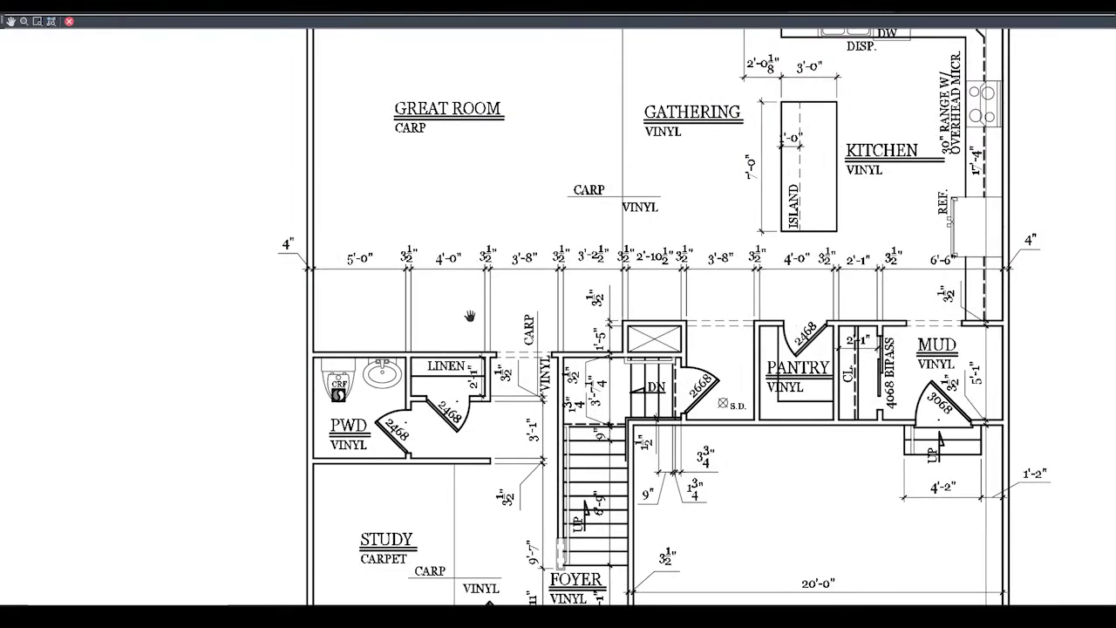
left_click_drag(508, 287, 447, 332)
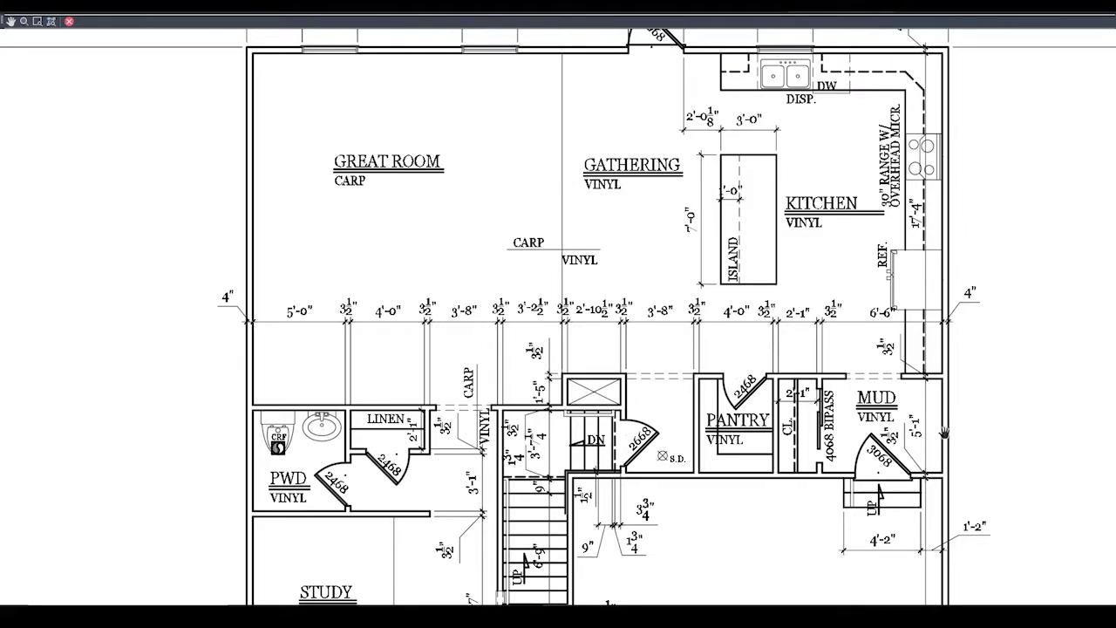
scroll(611, 218, "up", 5)
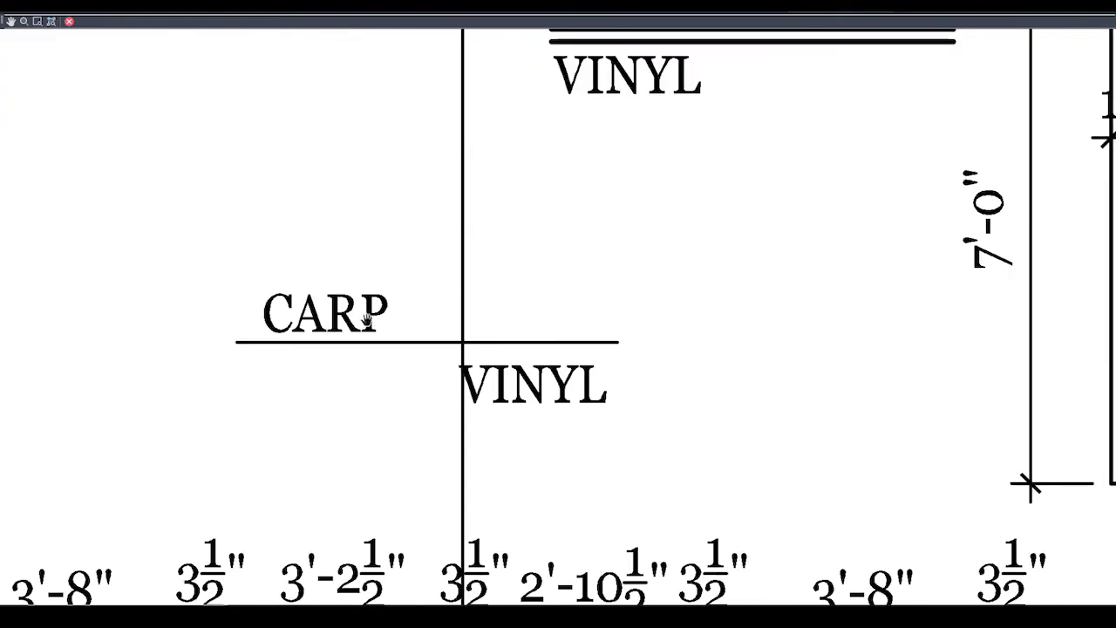
scroll(558, 389, "down", 5)
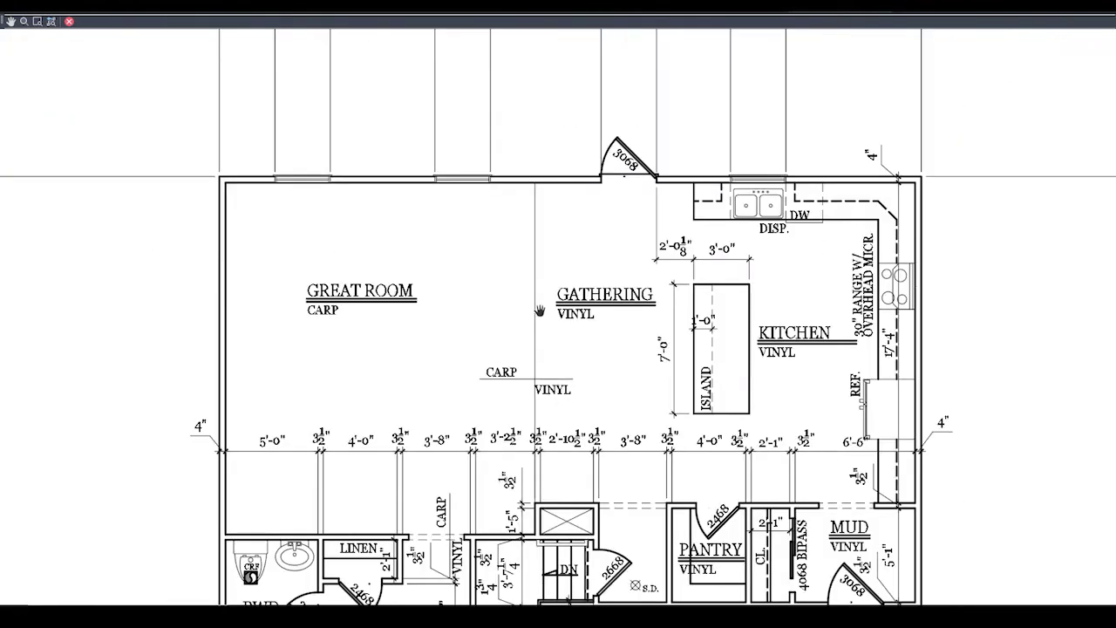
scroll(537, 234, "up", 2)
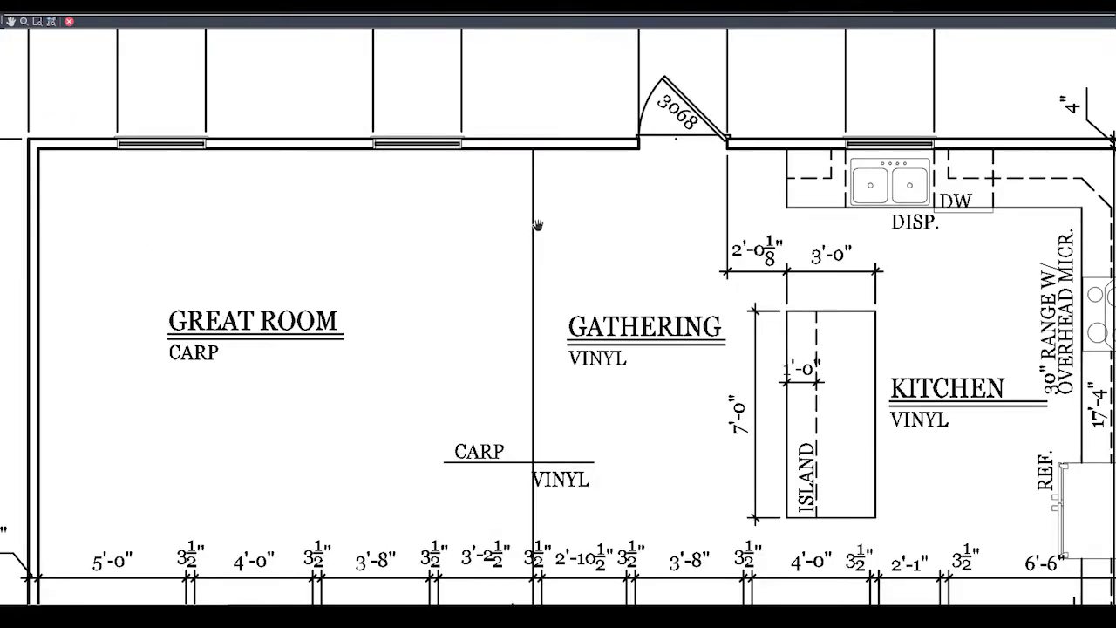
scroll(537, 225, "down", 4)
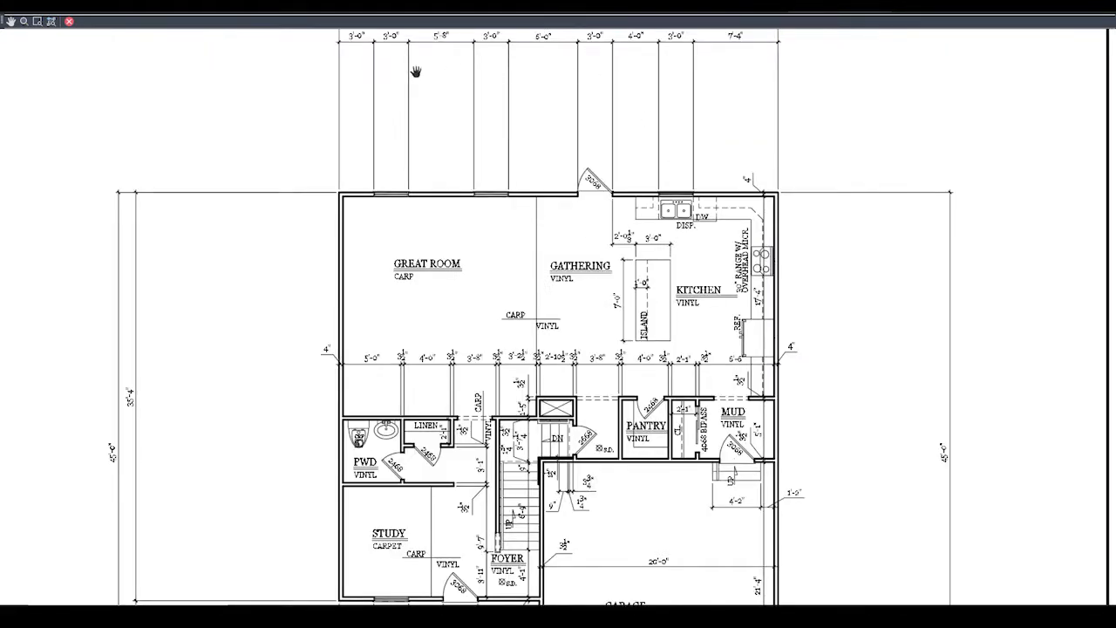
Exit the plot preview and close Layout1's page setup dialogs without applying further changes.
left_click(69, 23)
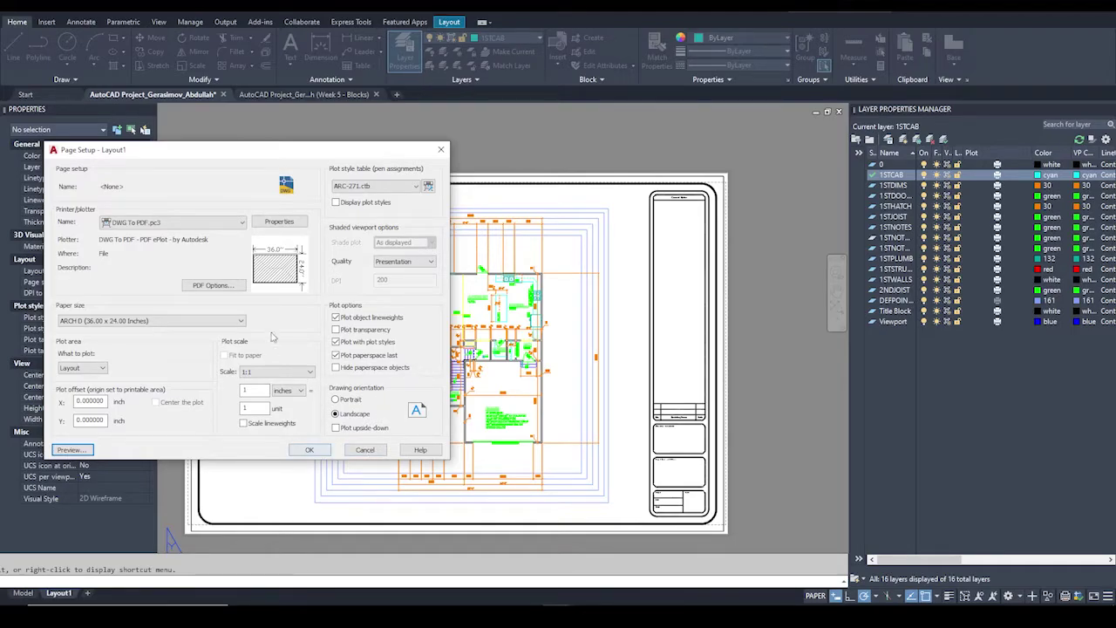
left_click(364, 450)
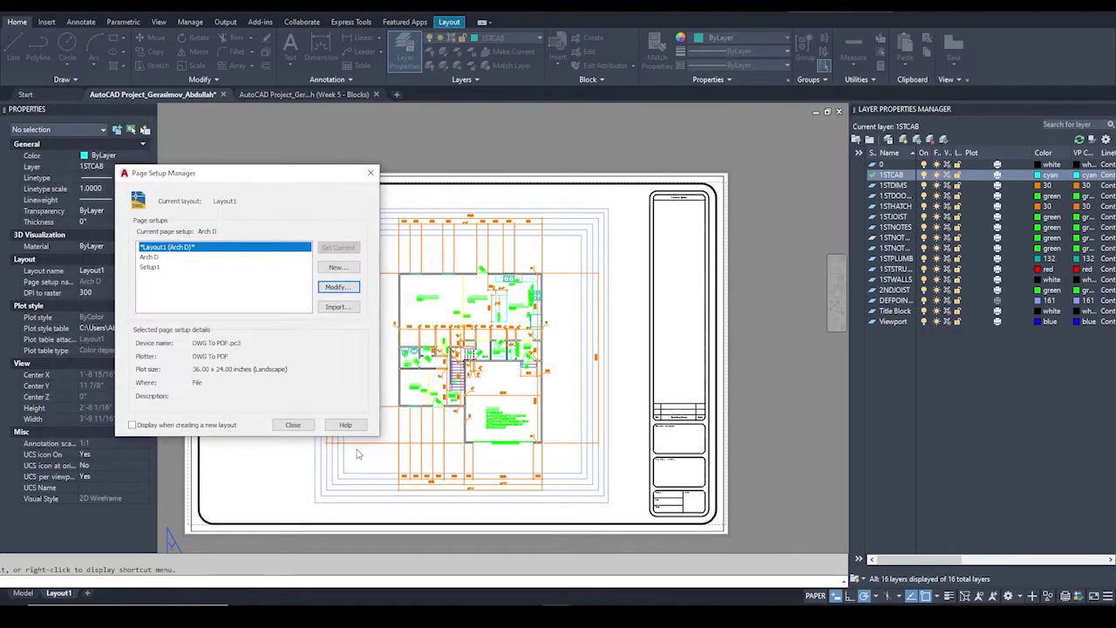
left_click(305, 426)
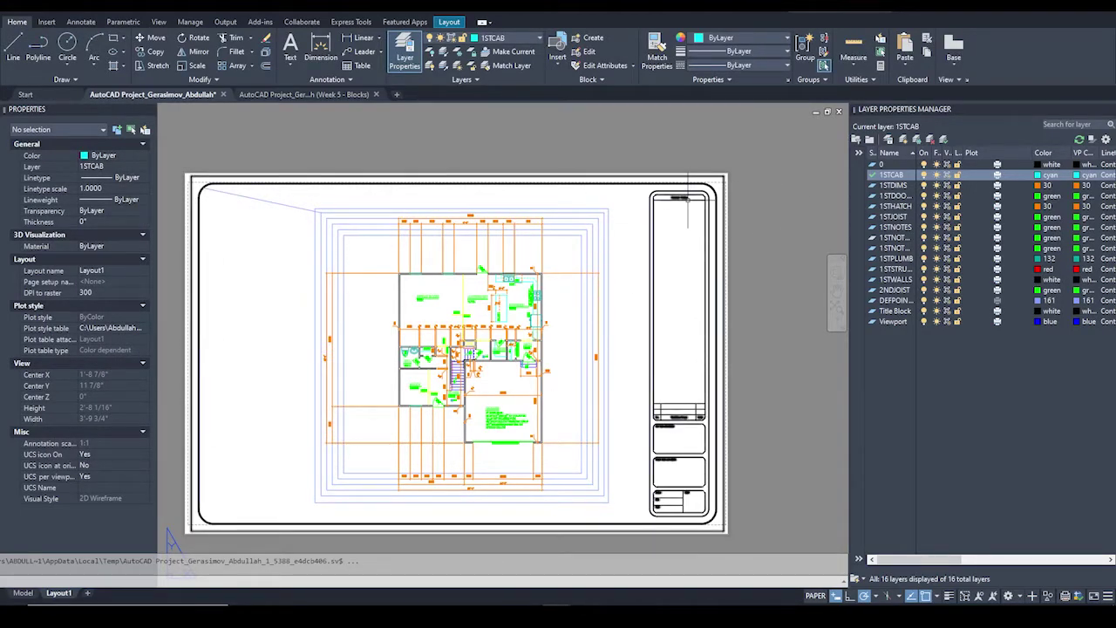
Select the ARCH D title block and compare its upper-left border corner with the dashed printable-area boundary of the sheet.
mouse_move(683, 197)
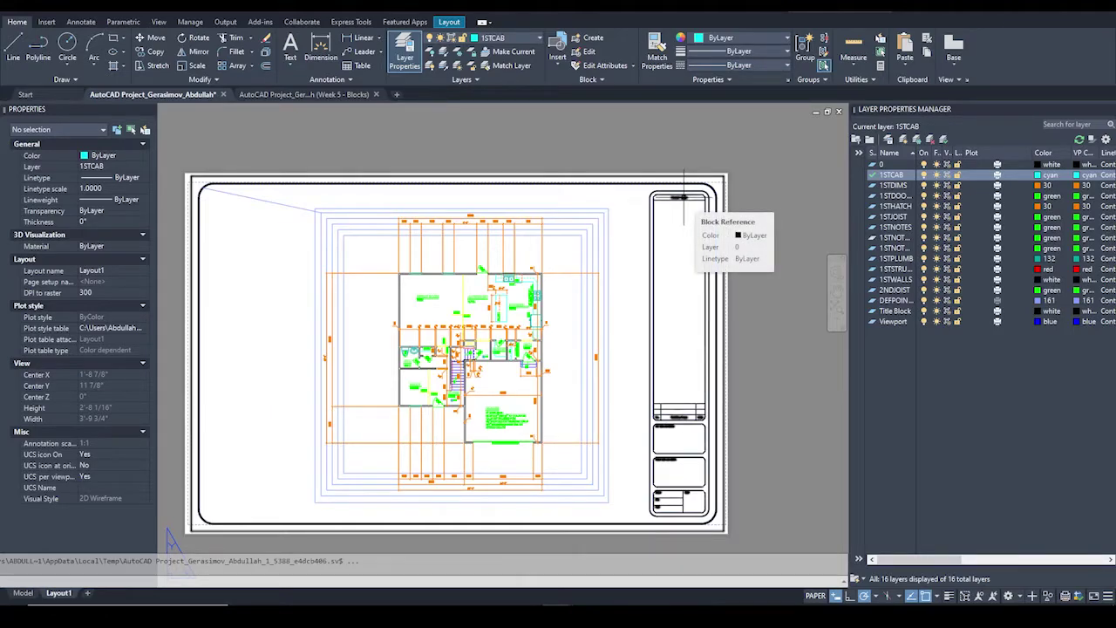
scroll(683, 197, "up", 2)
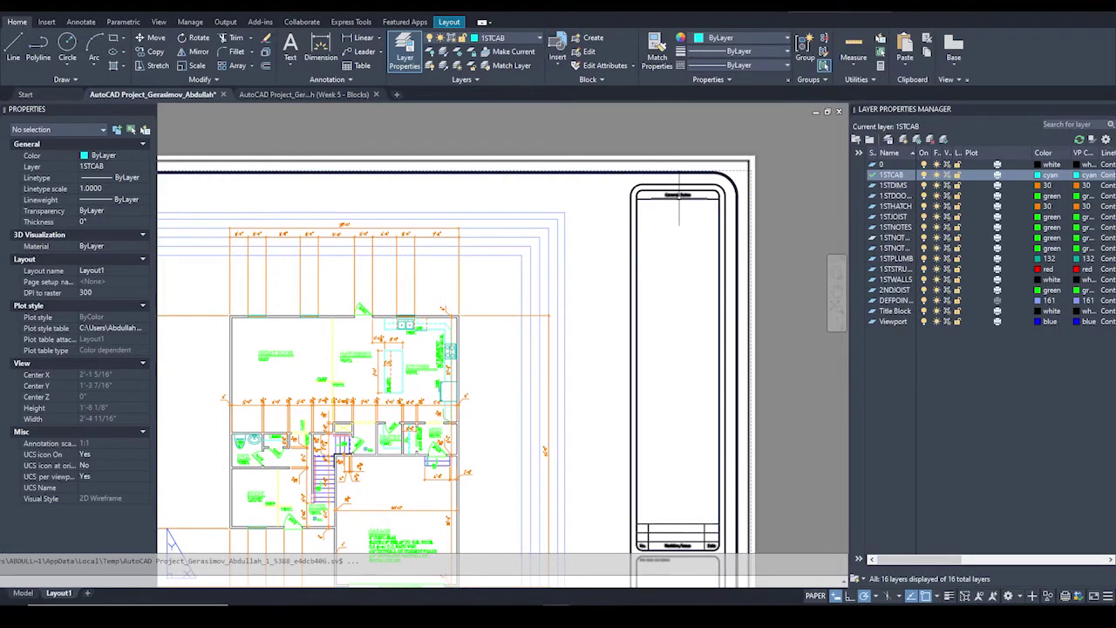
left_click(679, 196)
scroll(702, 195, "down", 3)
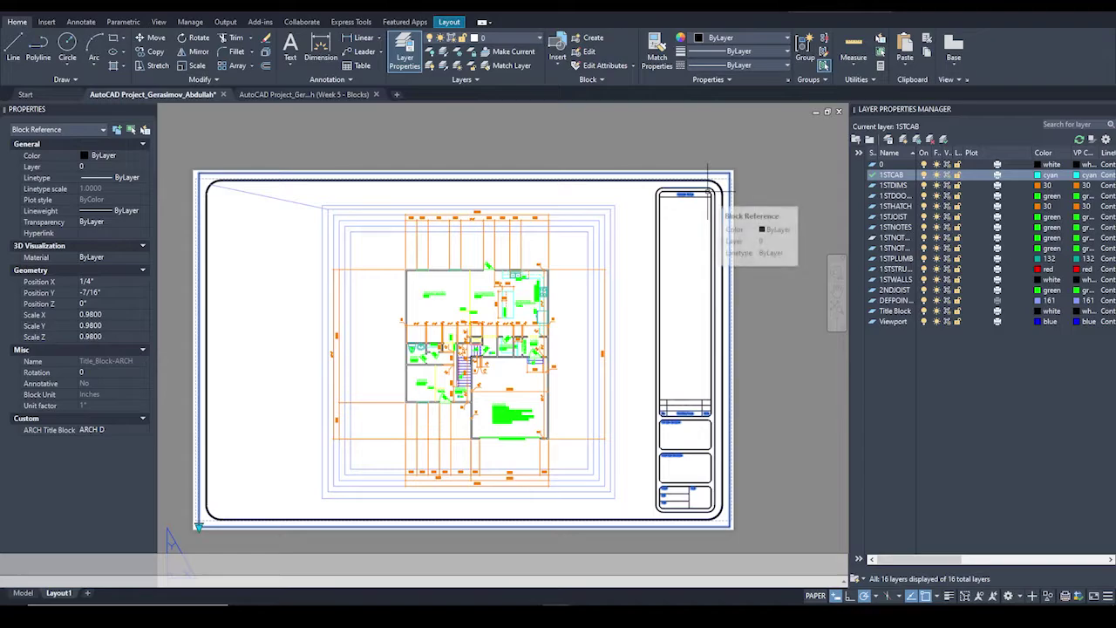
middle_click_drag(412, 198, 557, 233)
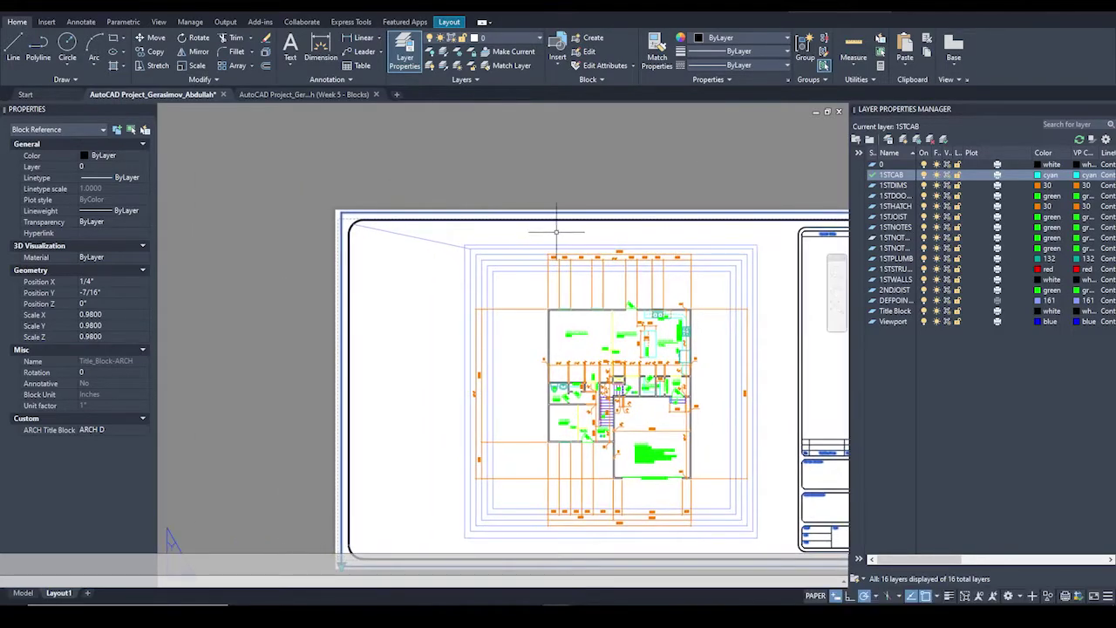
scroll(359, 225, "up", 2)
scroll(441, 245, "up", 2)
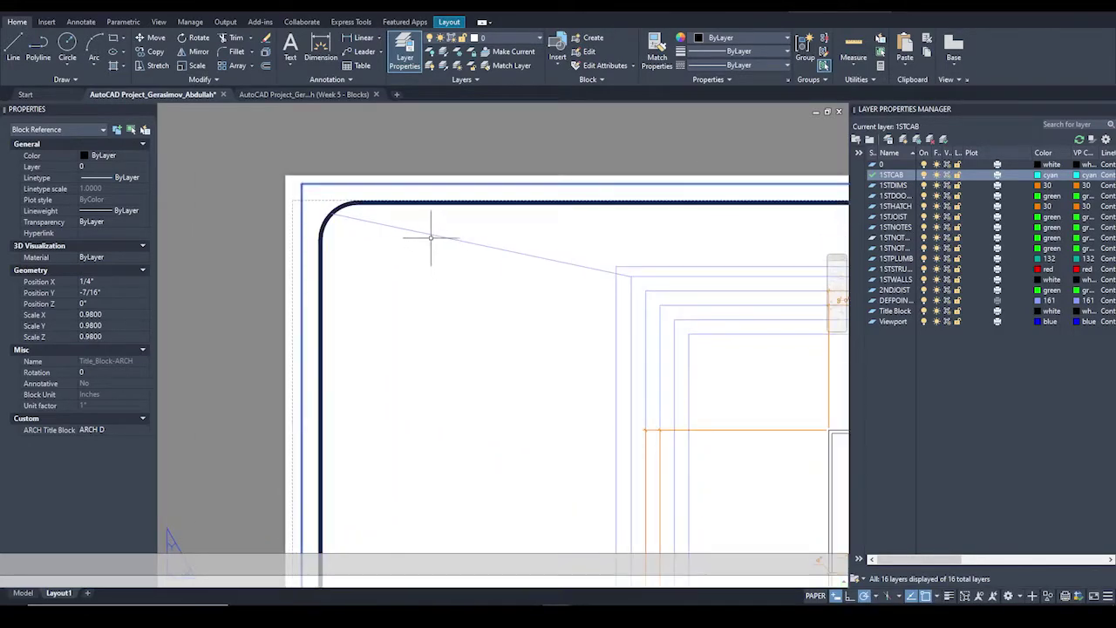
scroll(392, 214, "down", 1)
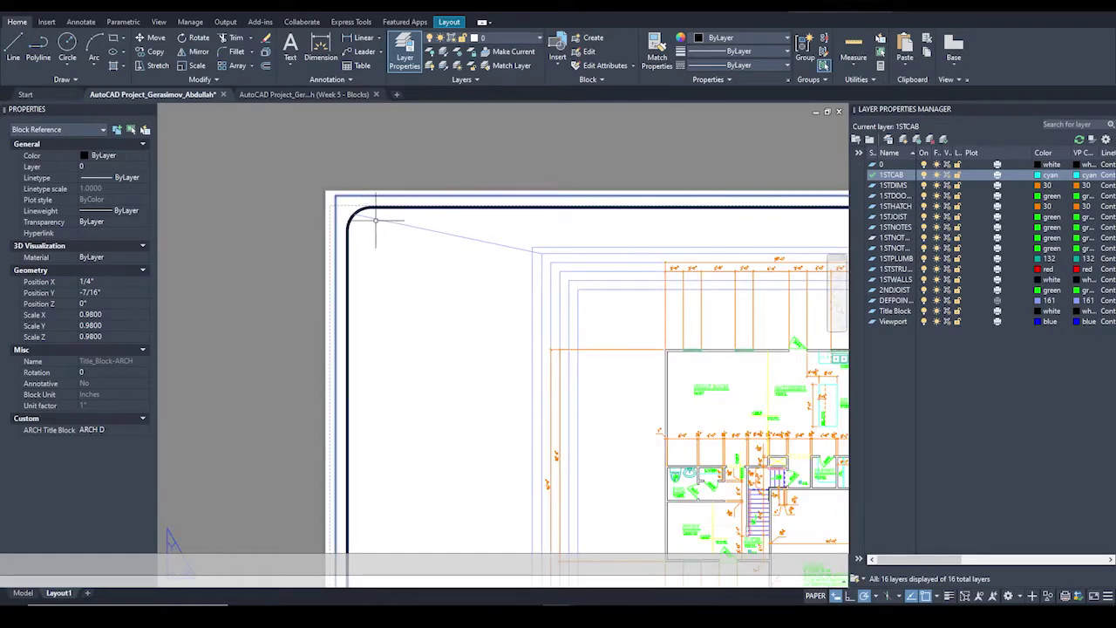
scroll(309, 199, "up", 3)
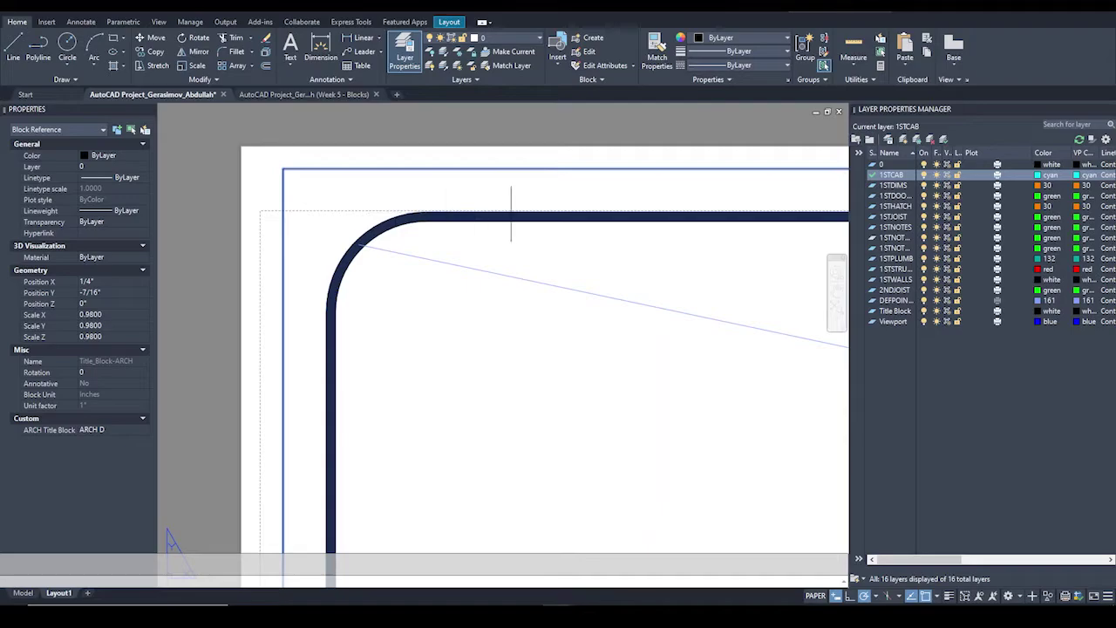
scroll(504, 211, "up", 2)
scroll(402, 214, "up", 1)
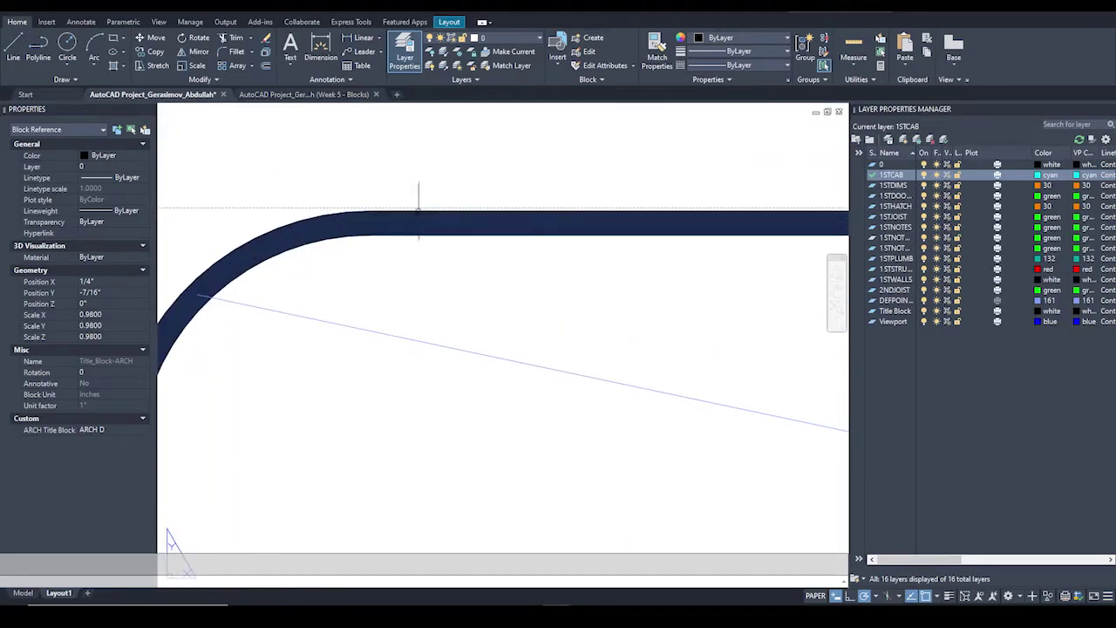
scroll(411, 209, "up", 1)
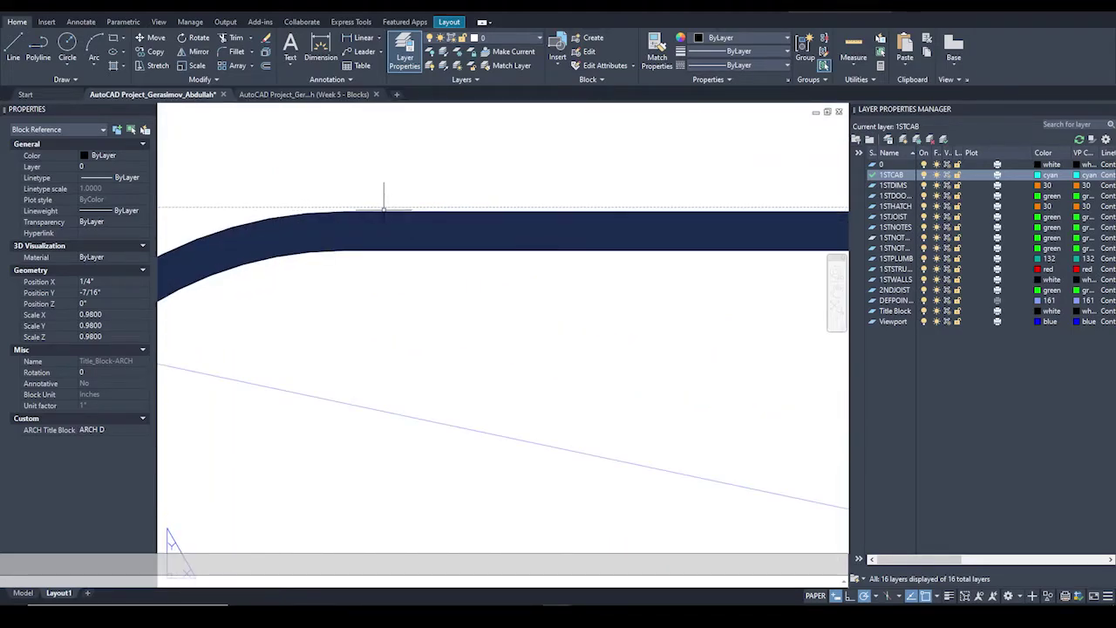
scroll(470, 209, "down", 3)
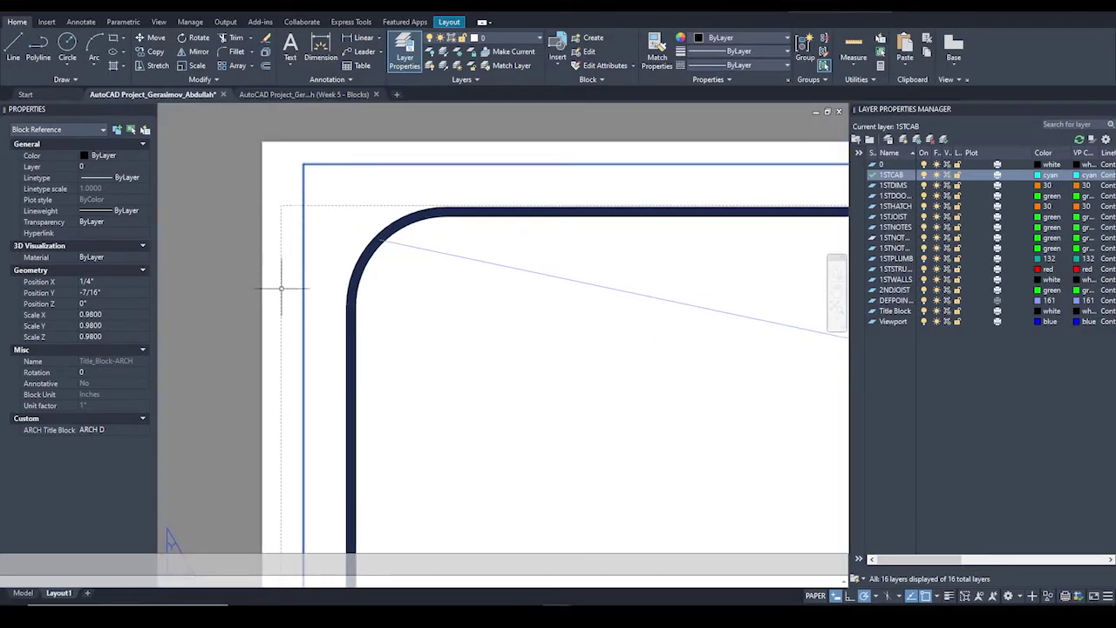
key("Escape")
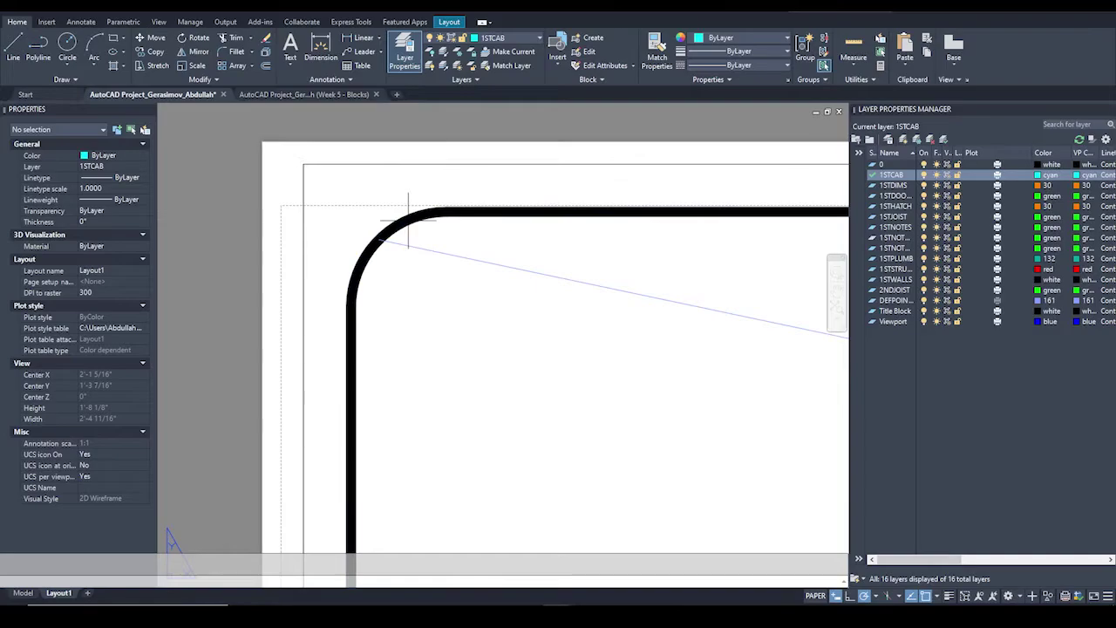
Reselect the title block and check its thick border and General Notes side against the sheet's right-hand printable margin.
left_click(409, 223)
scroll(314, 206, "up", 2)
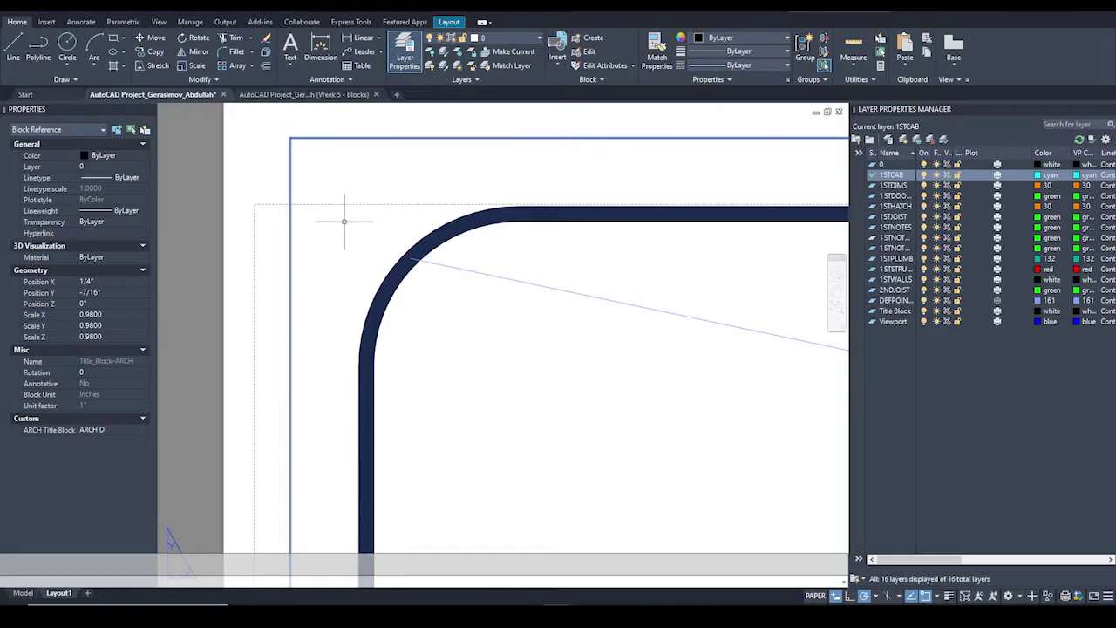
scroll(341, 218, "down", 3)
scroll(334, 216, "down", 8)
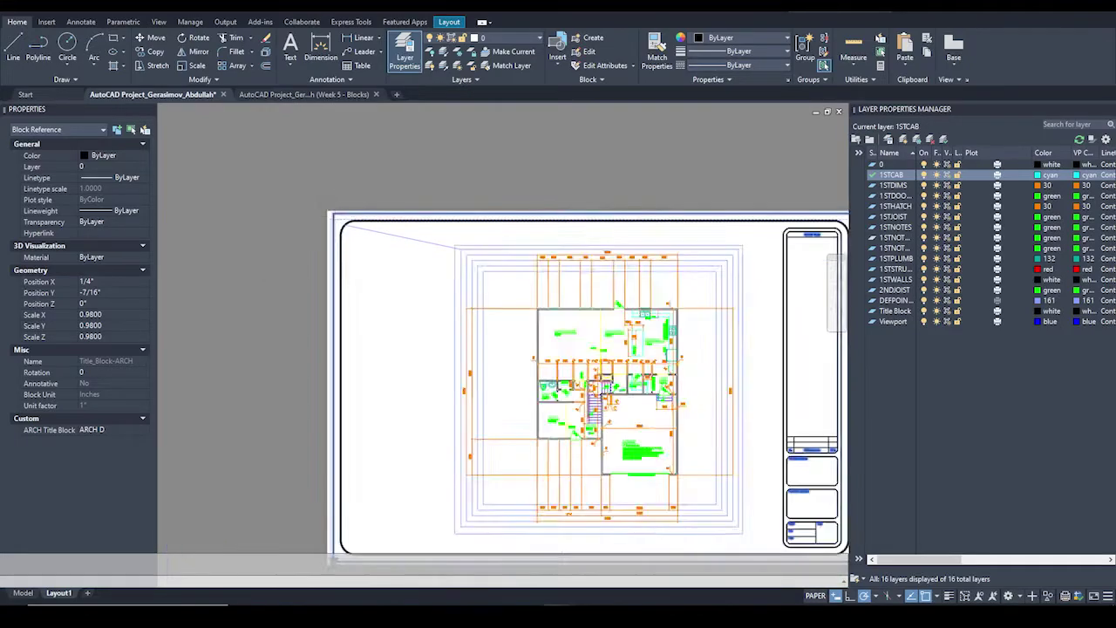
scroll(493, 223, "up", 5)
scroll(494, 224, "up", 4)
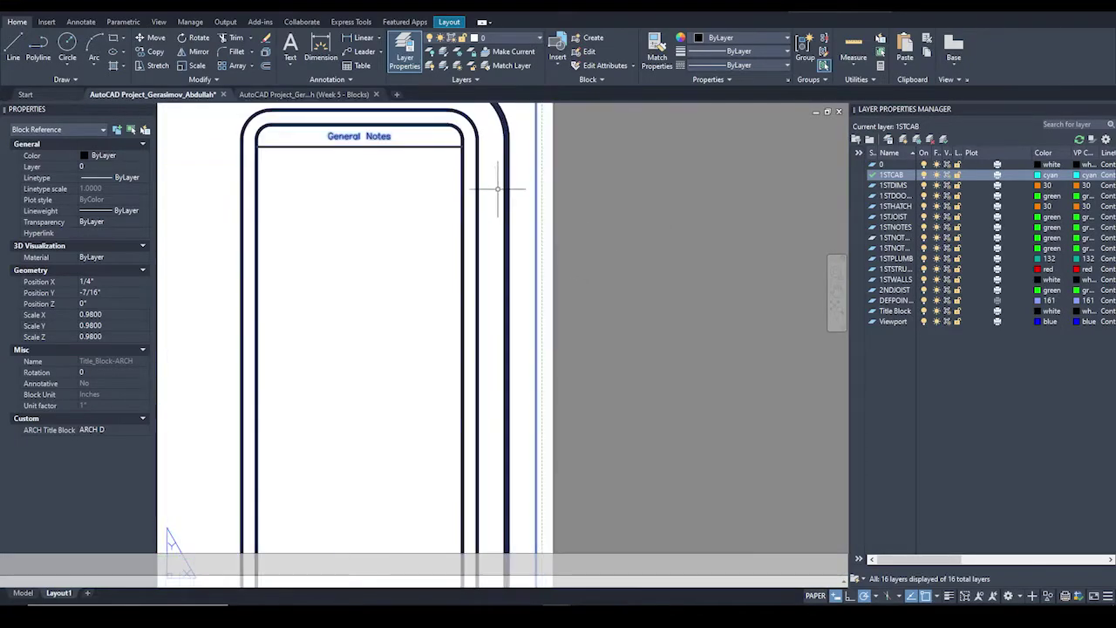
scroll(498, 187, "down", 4)
scroll(495, 162, "up", 2)
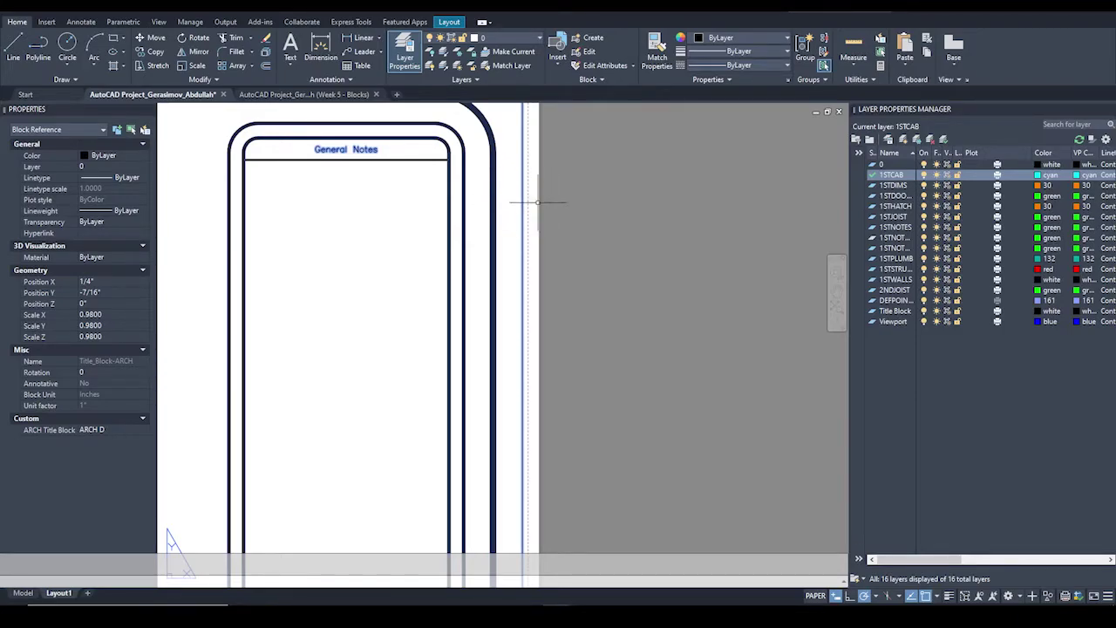
scroll(537, 202, "down", 6)
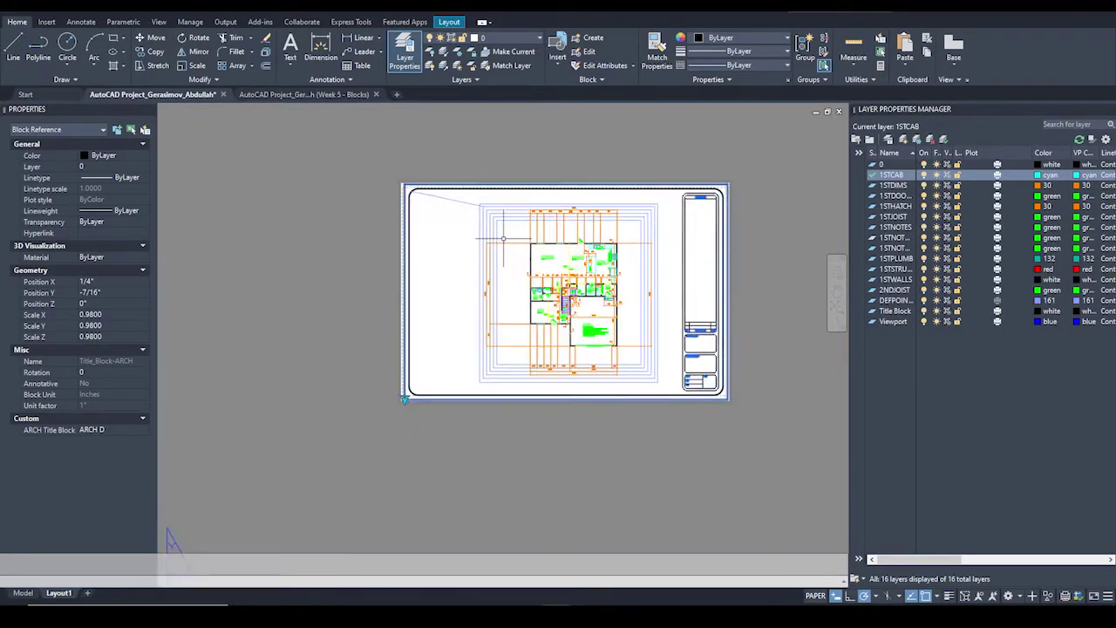
Examine how the title block's lower-left border corner sits against the printable-area boundary and the paper edge.
scroll(510, 237, "up", 1)
scroll(610, 237, "up", 1)
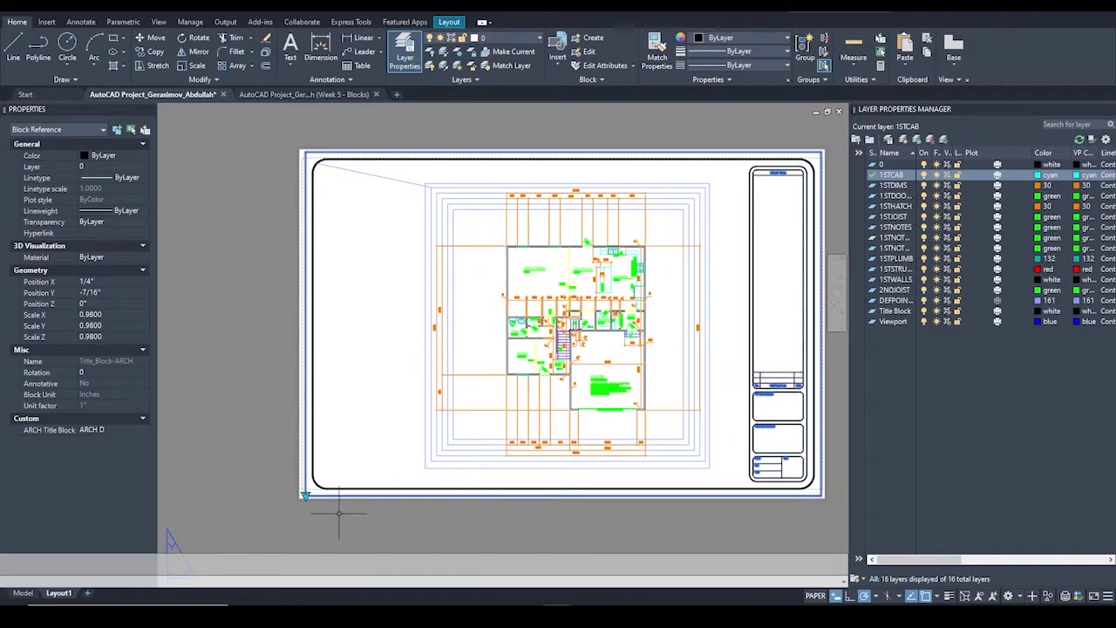
scroll(314, 489, "up", 5)
scroll(419, 348, "up", 2)
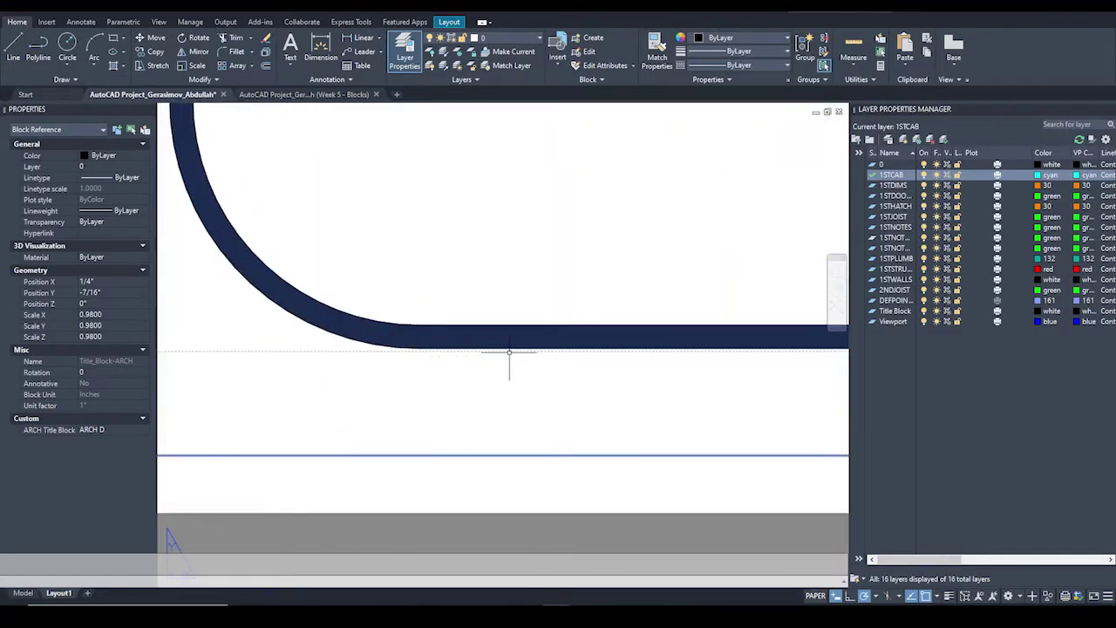
scroll(510, 351, "down", 3)
scroll(488, 347, "down", 1)
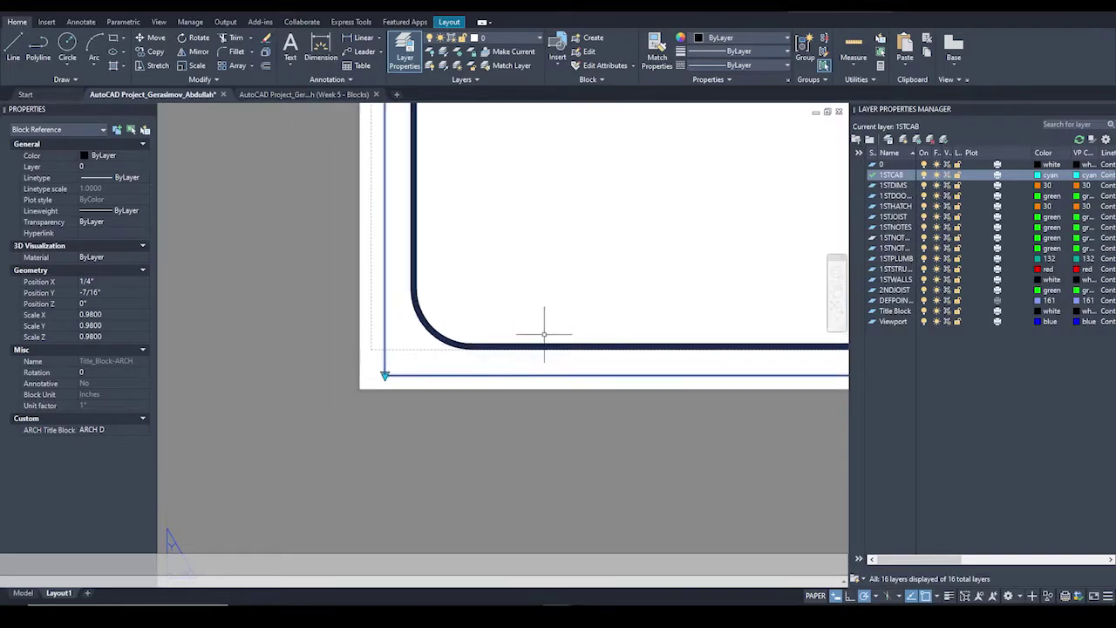
scroll(381, 340, "down", 2)
scroll(369, 348, "down", 1)
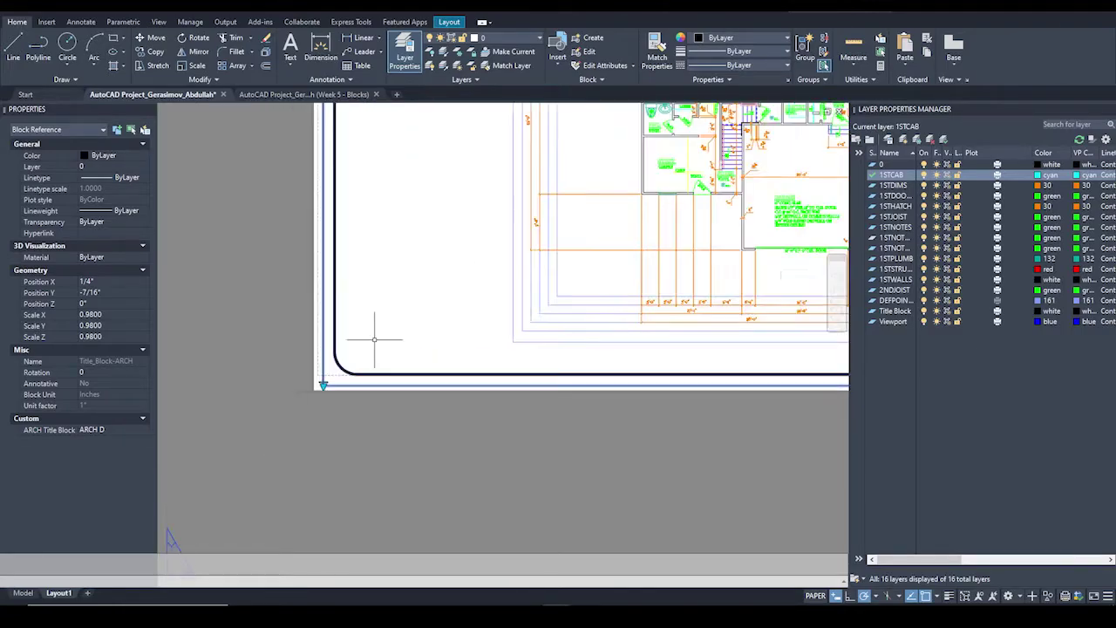
left_click(378, 304)
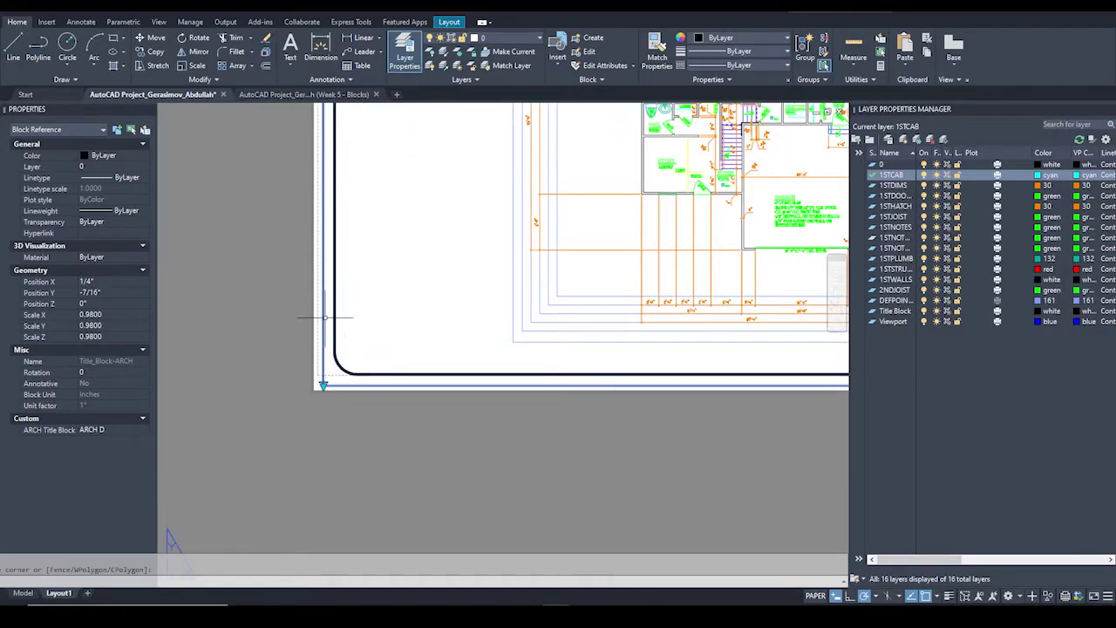
left_click(152, 53)
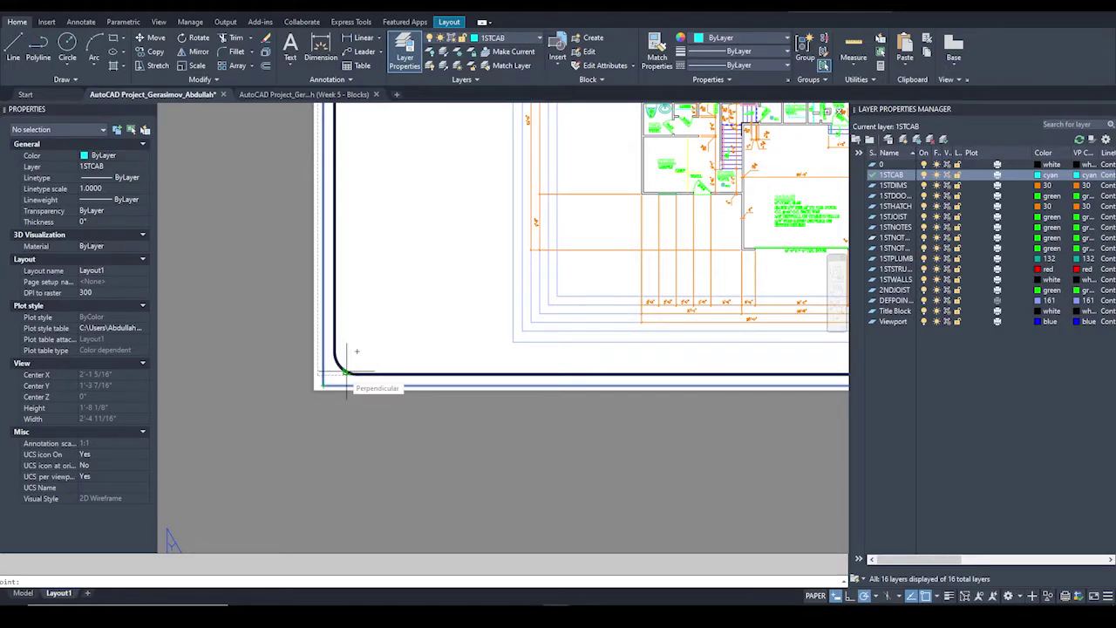
left_click(346, 372)
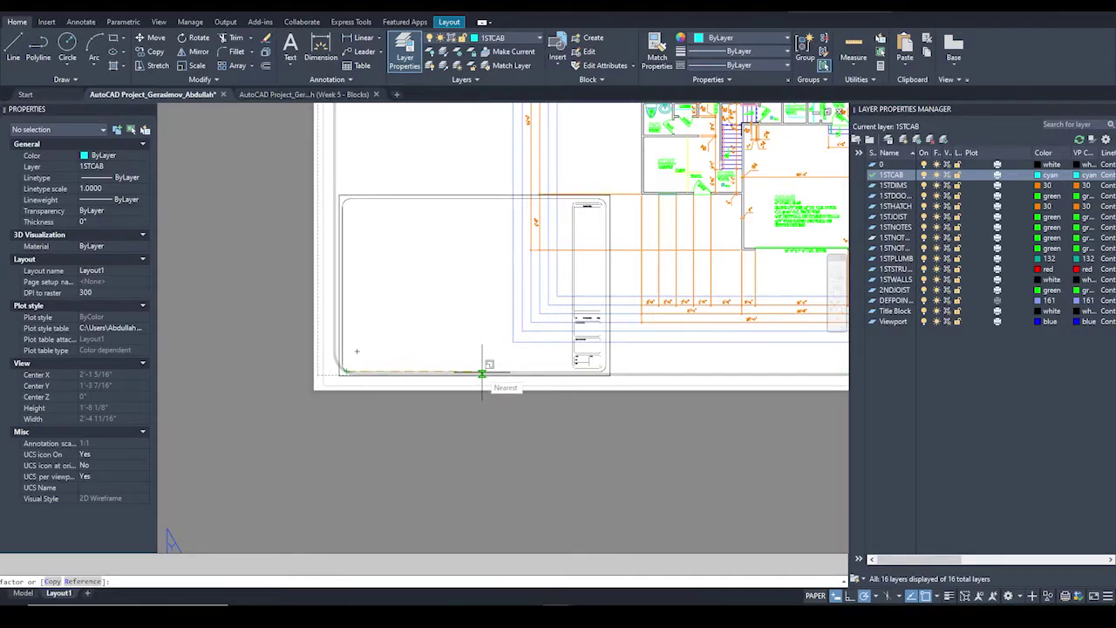
type("R")
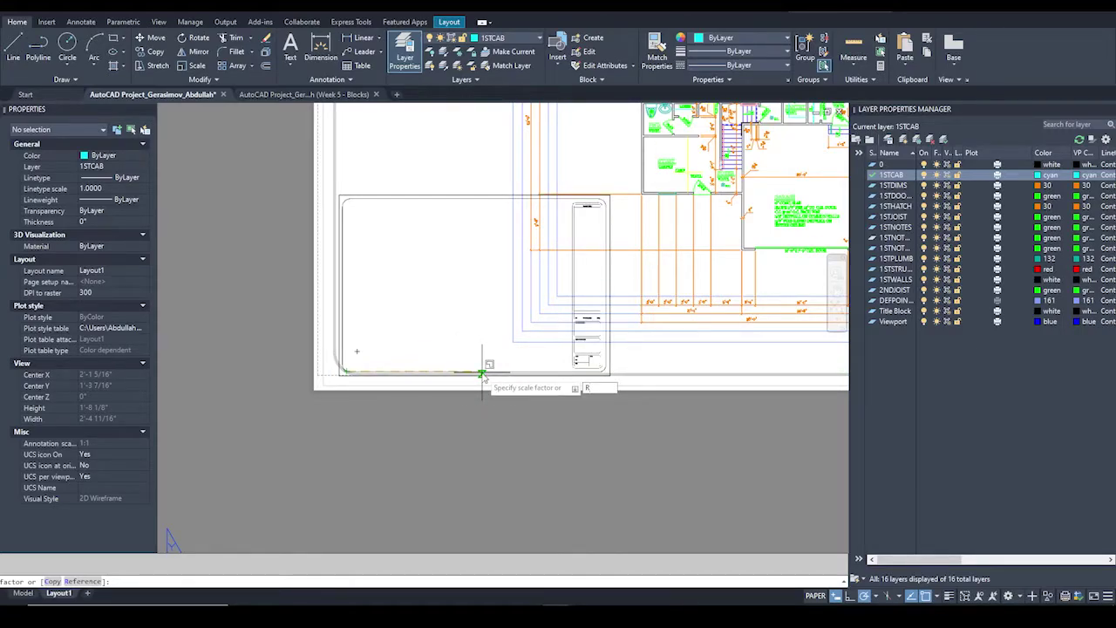
key("Return")
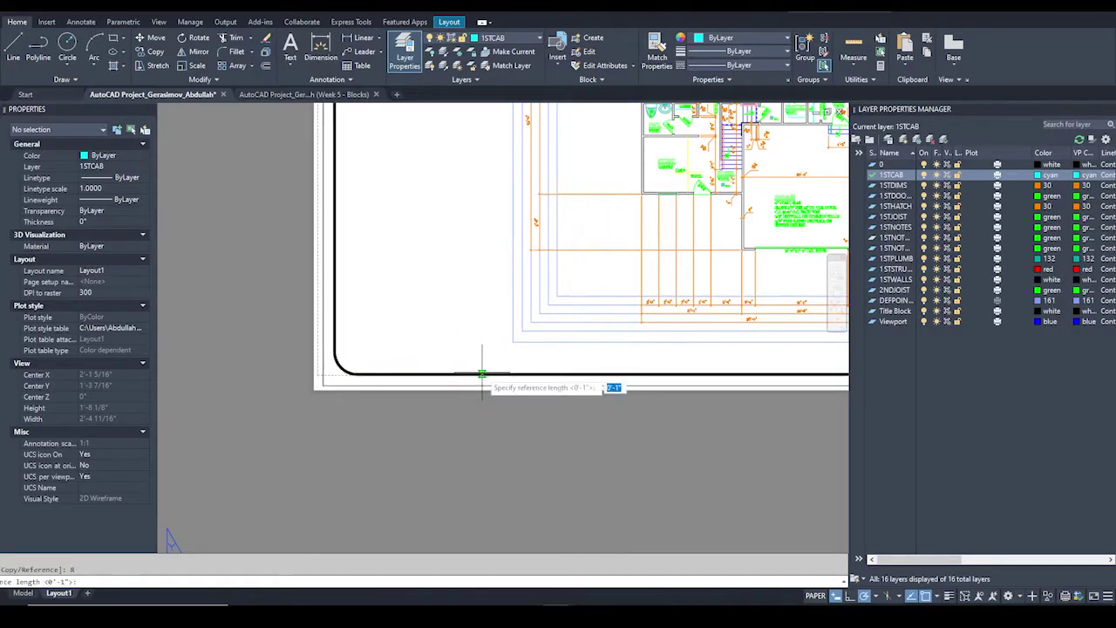
left_click(347, 374)
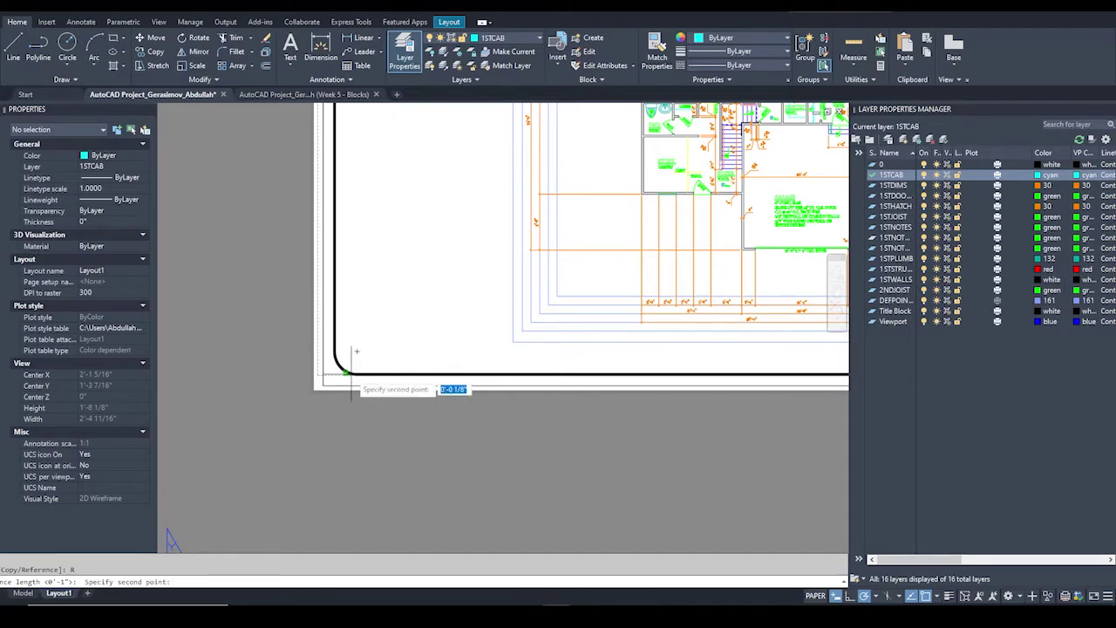
middle_click_drag(652, 369, 488, 349)
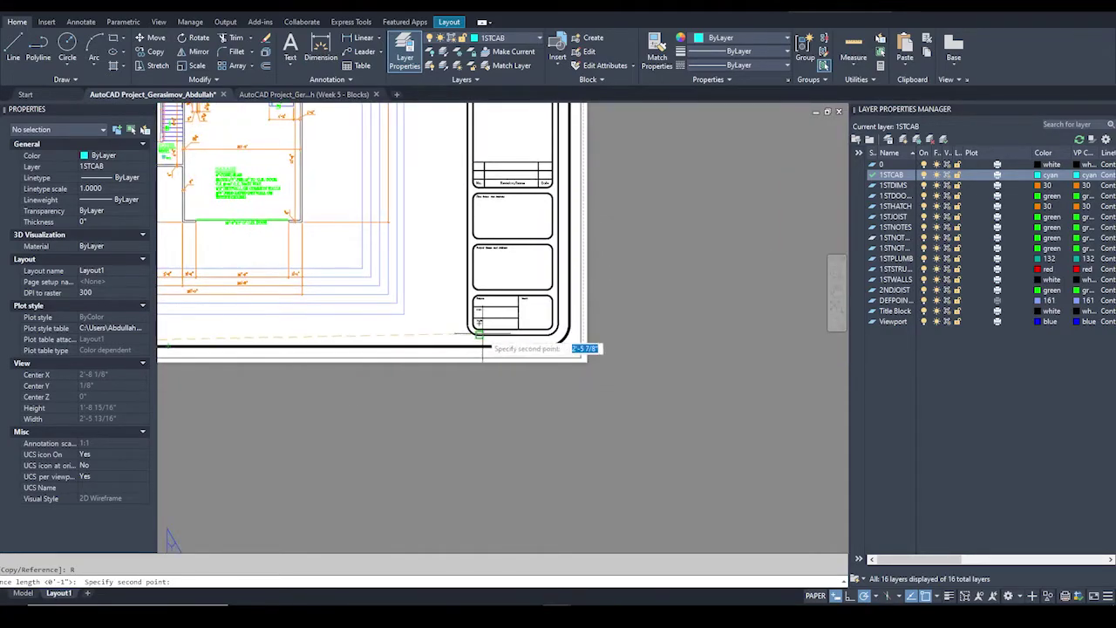
left_click(571, 347)
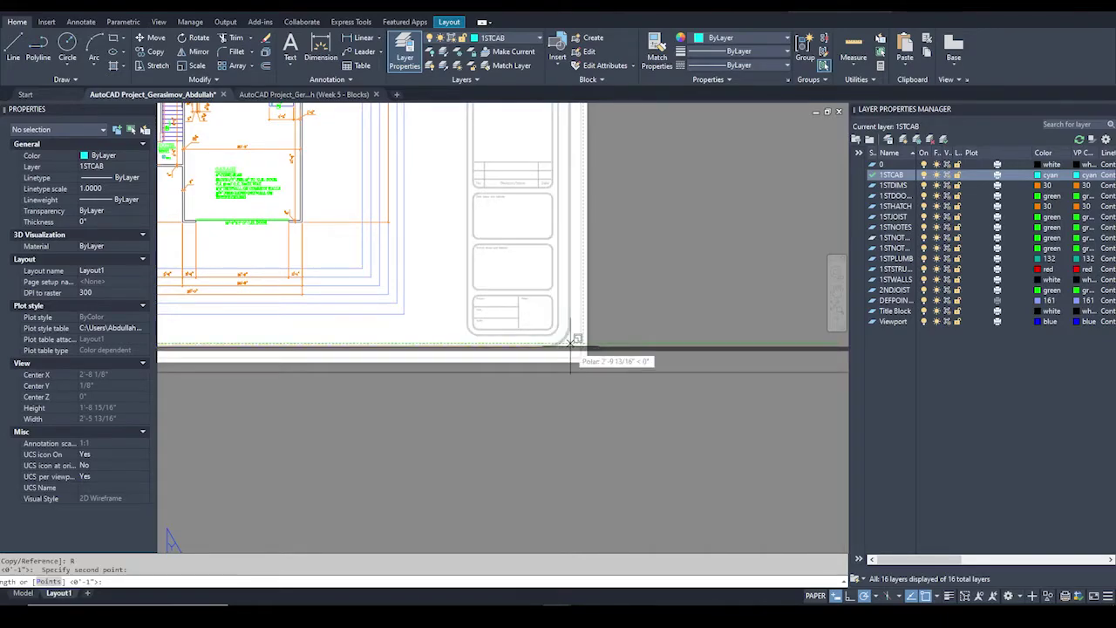
scroll(571, 347, "down", 5)
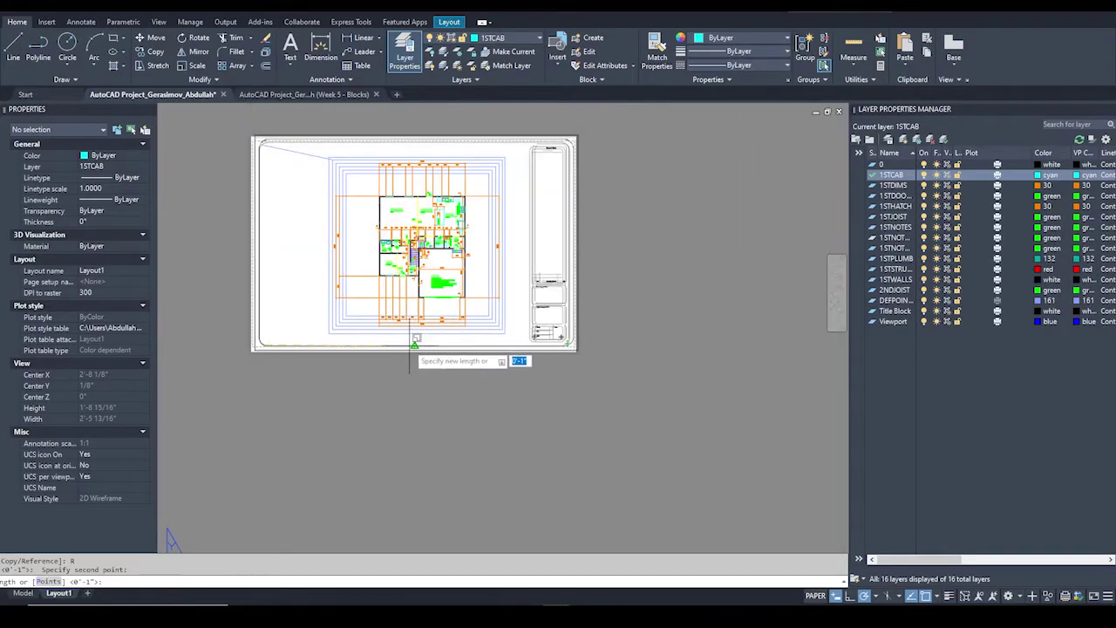
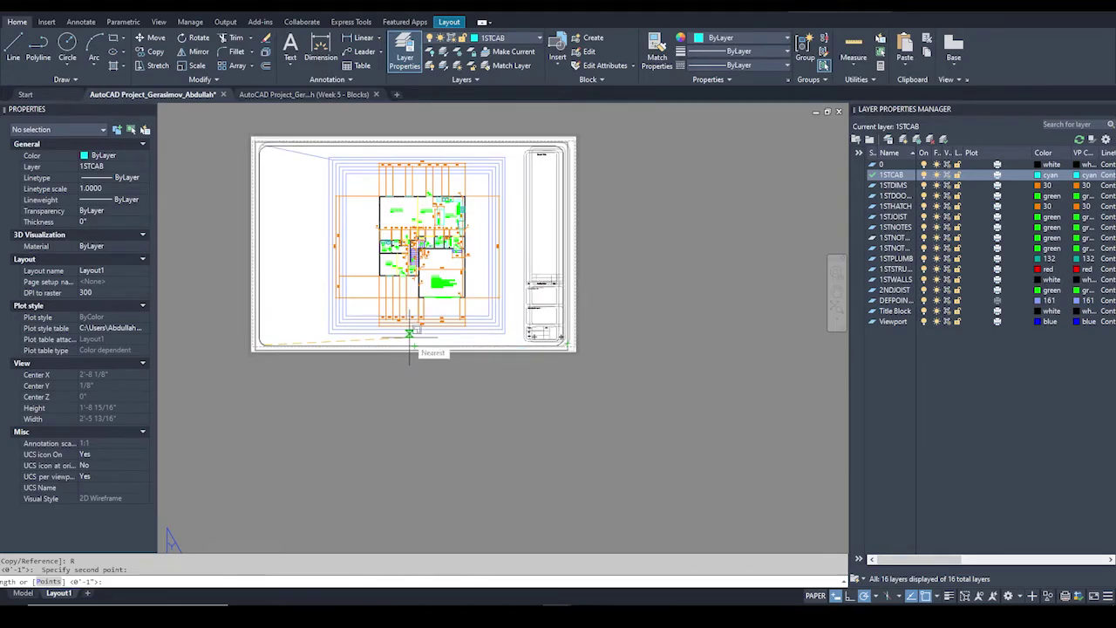
key("Escape")
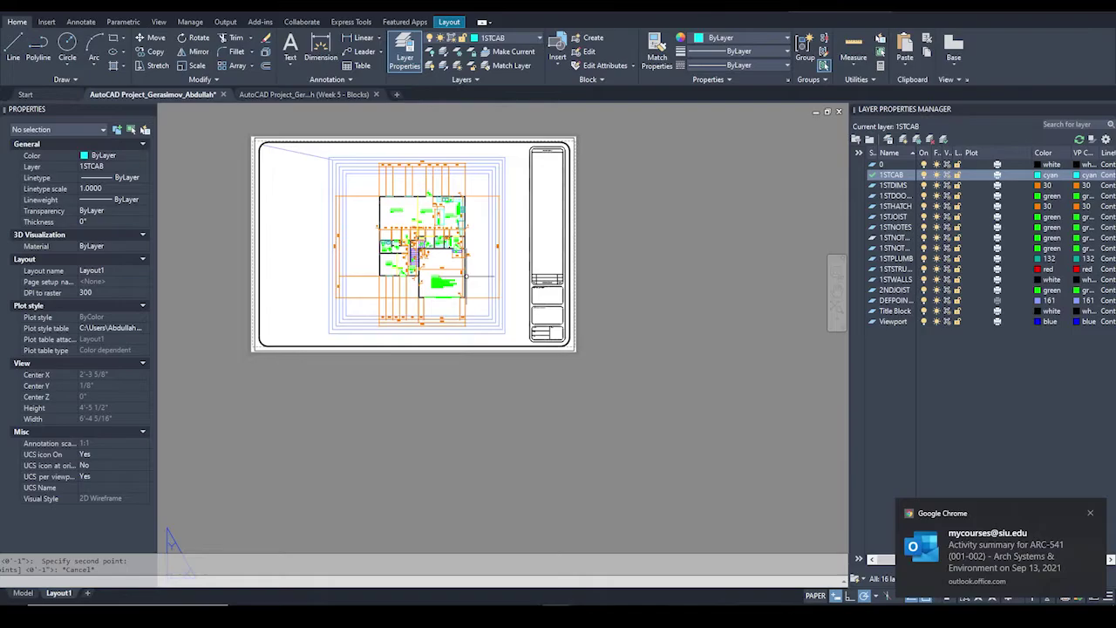
scroll(378, 199, "up", 3)
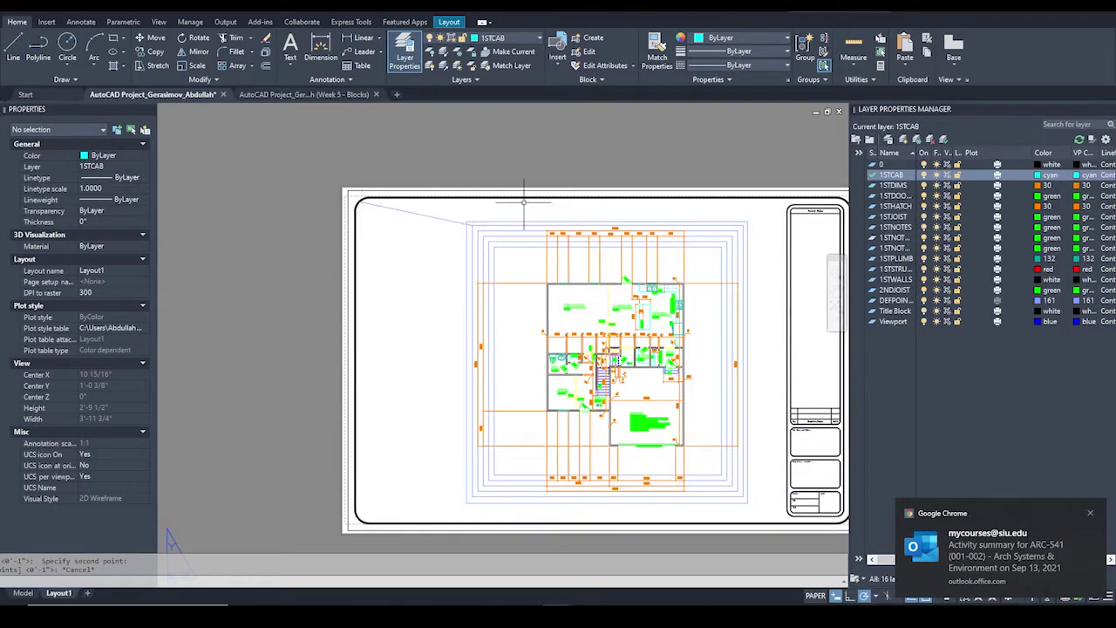
scroll(349, 194, "up", 3)
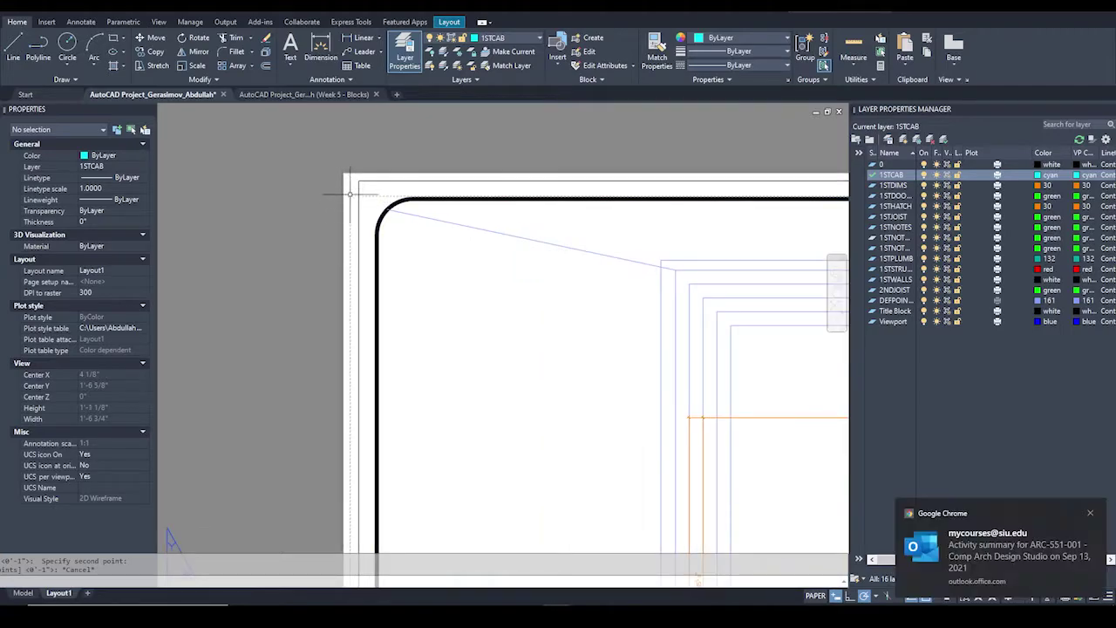
middle_click_drag(566, 233, 414, 218)
scroll(413, 218, "down", 5)
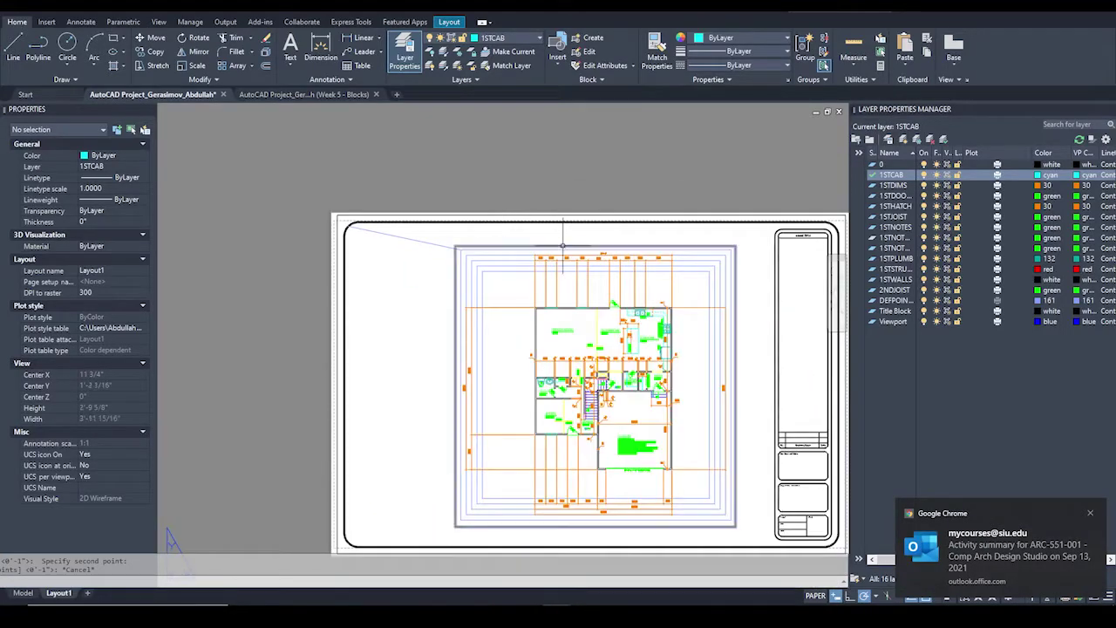
left_click(569, 239)
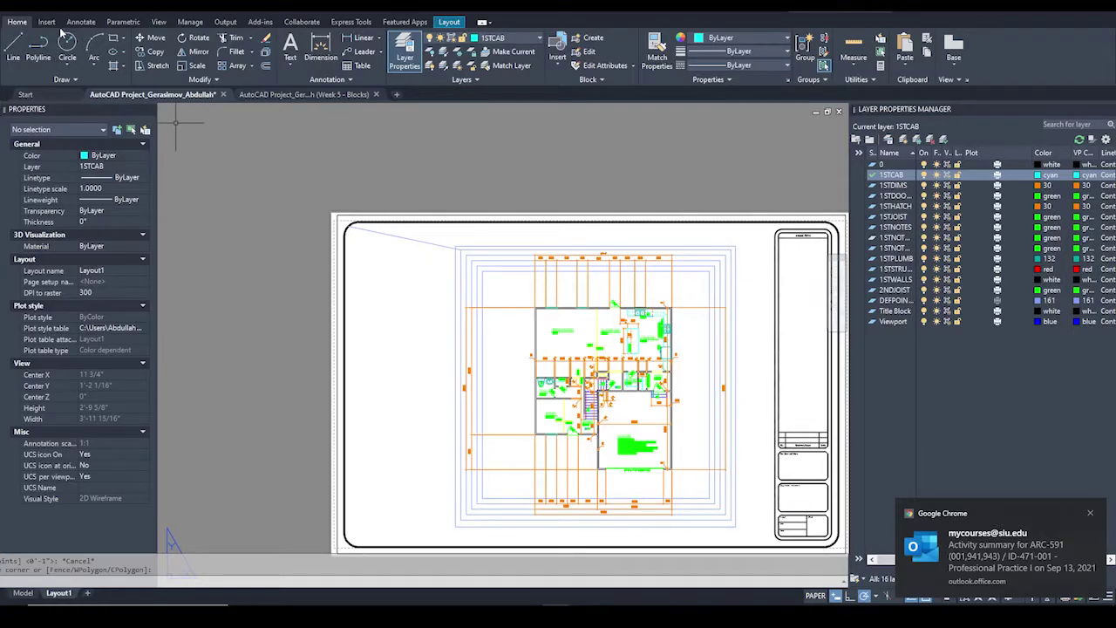
Create a rectangular viewport about 5 15/16" wide by 5 13/16" high near the upper-left corner of the title block border.
left_click(158, 23)
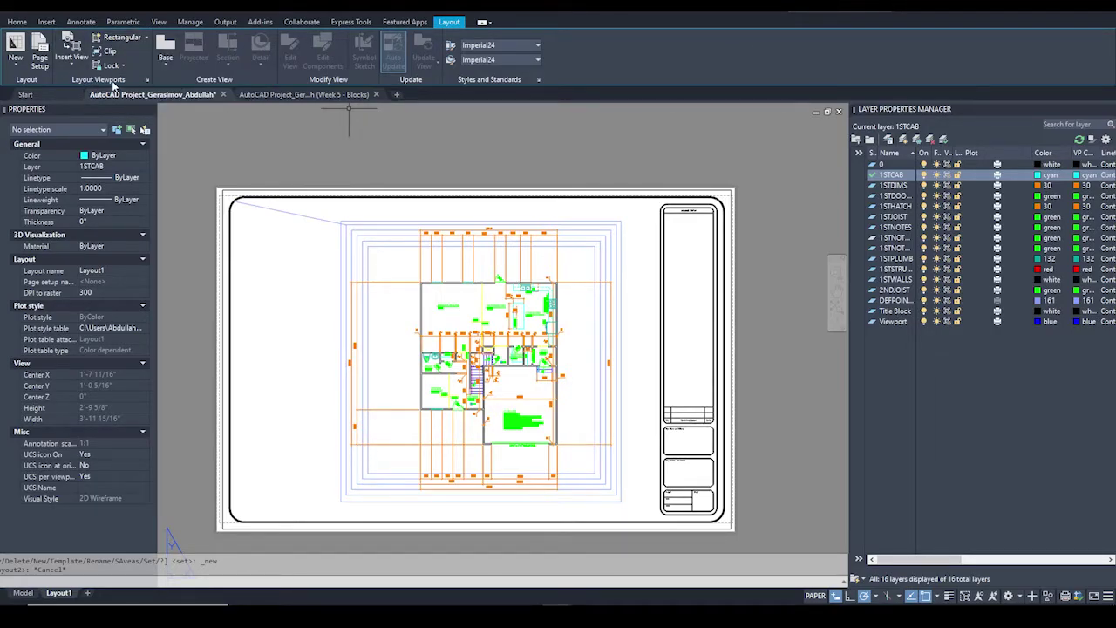
left_click(115, 37)
left_click(246, 233)
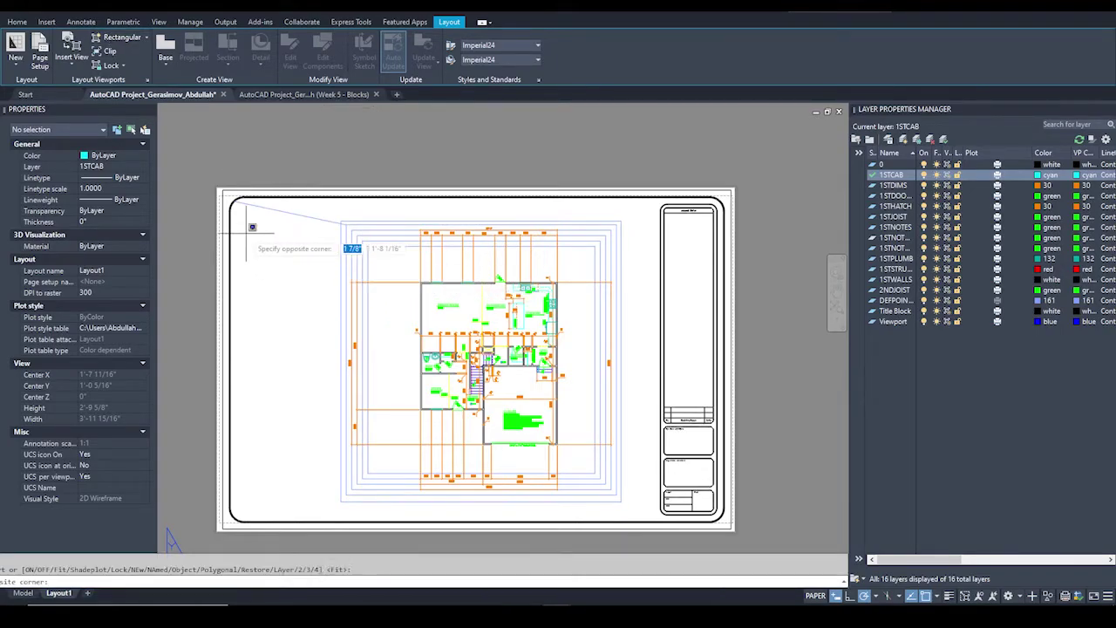
left_click(332, 318)
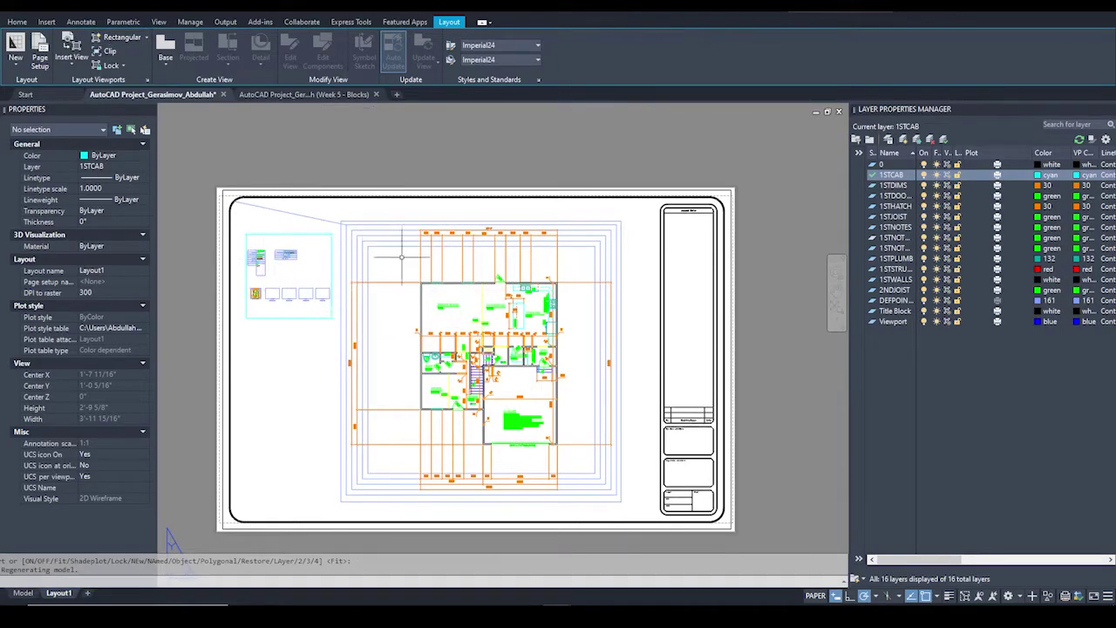
Stretch the small viewport's lower-right corner outward until it is about 10 7/8" wide and 8 1/8" high.
left_click(318, 233)
scroll(290, 272, "up", 2)
scroll(288, 268, "up", 2)
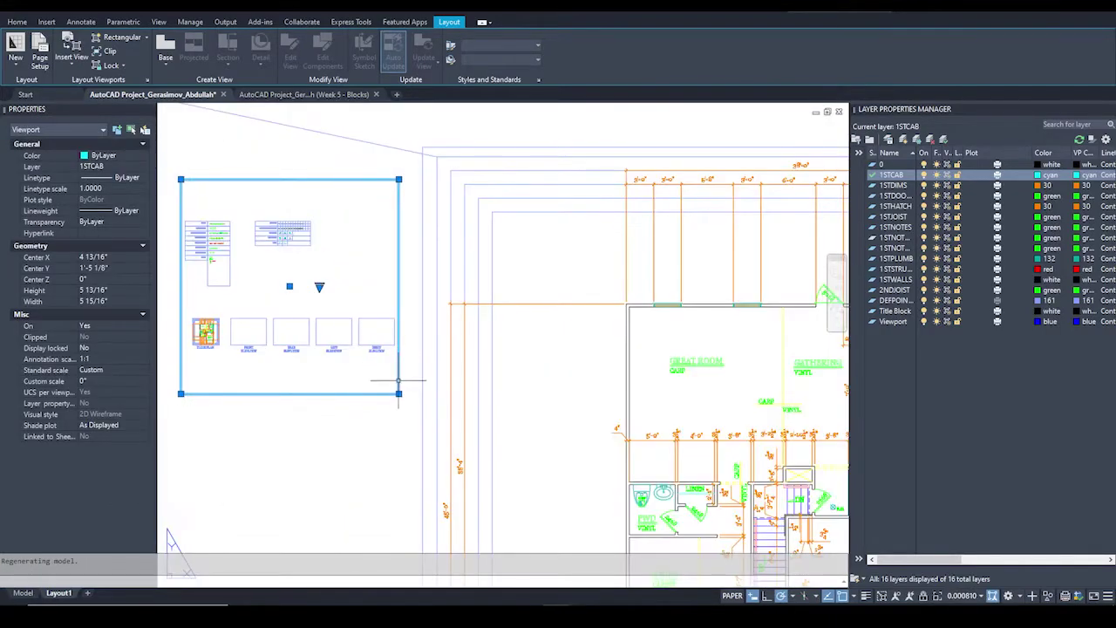
left_click(398, 393)
left_click(584, 481)
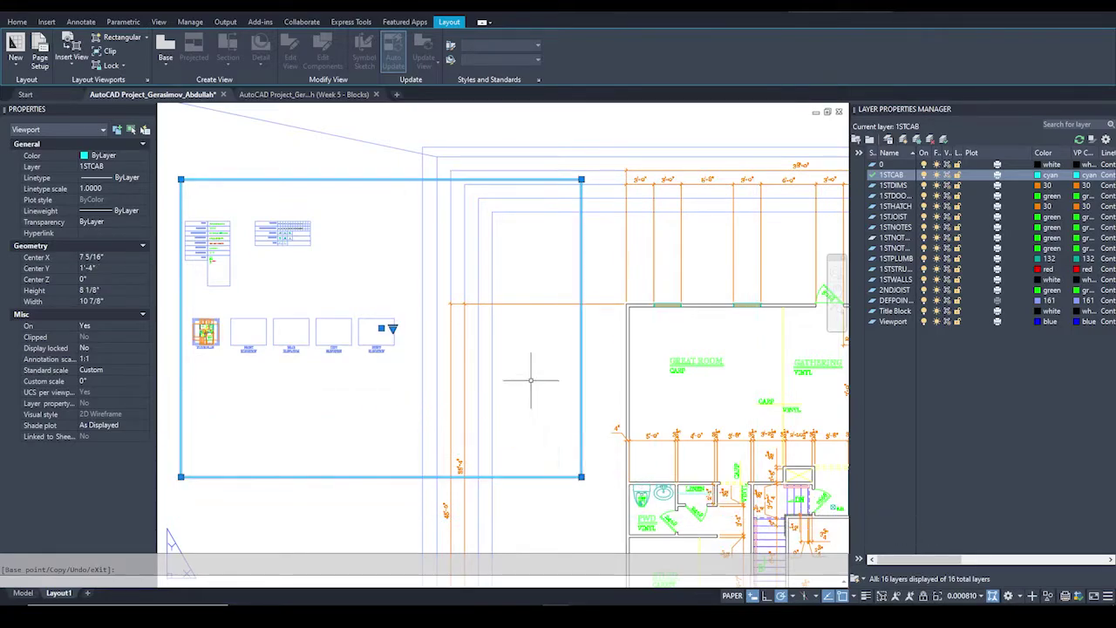
Set the small viewport's scale to 1/8" = 1'-0".
scroll(483, 311, "down", 3)
scroll(417, 289, "up", 2)
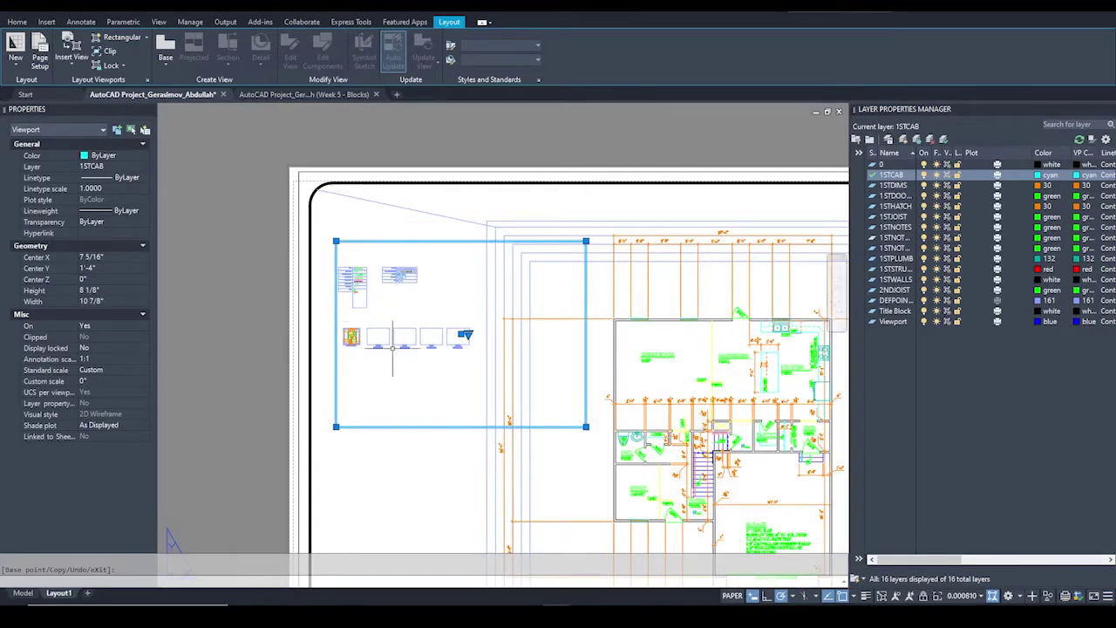
middle_click_drag(599, 422, 559, 401)
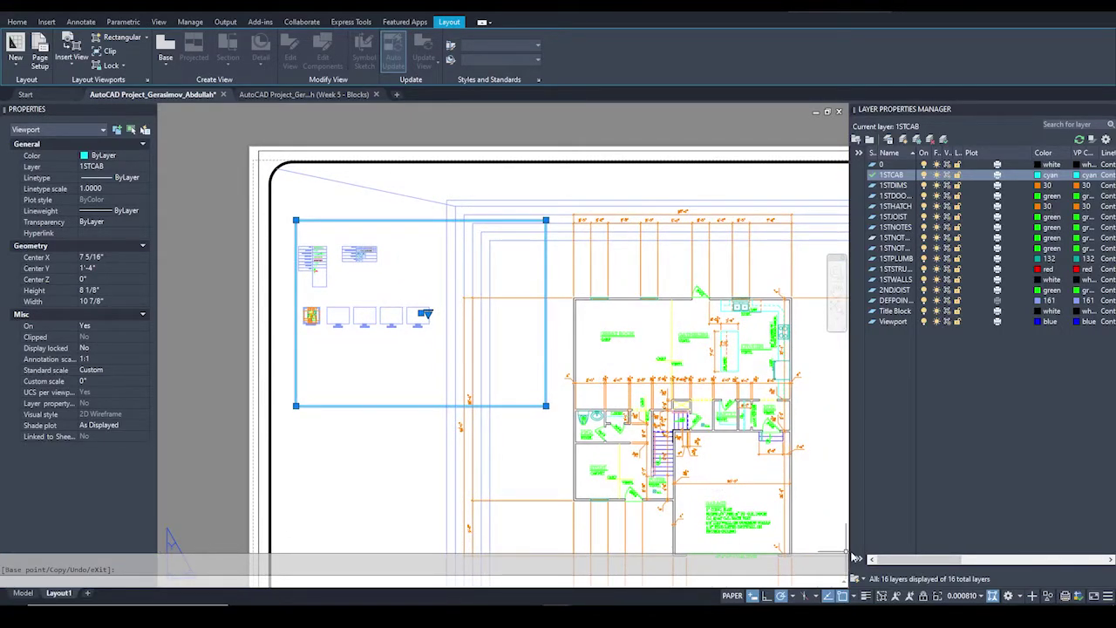
left_click(976, 598)
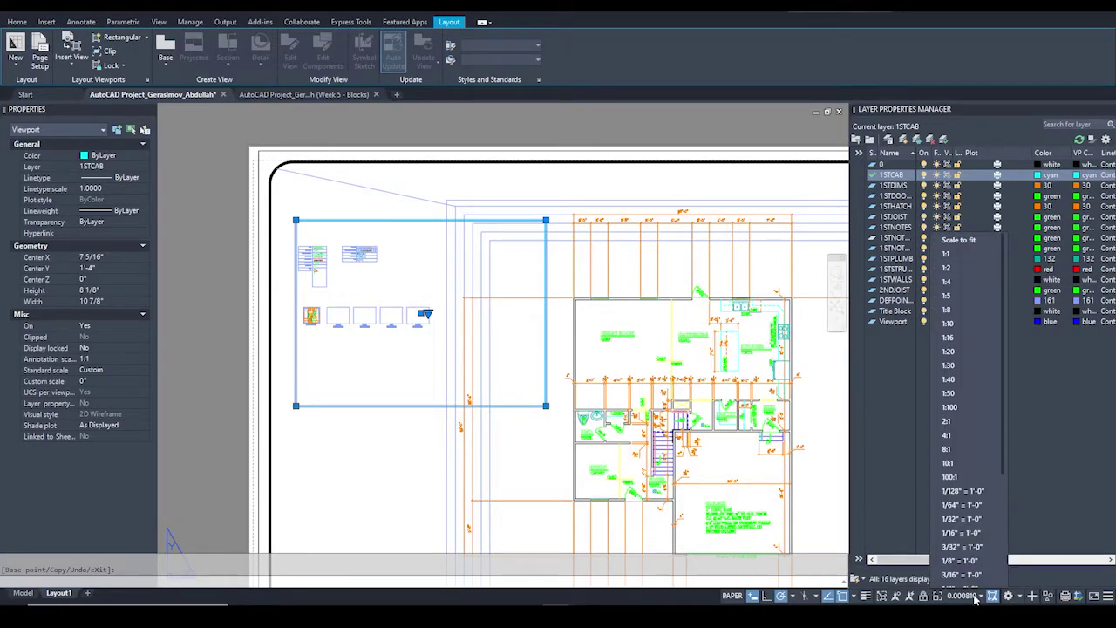
scroll(968, 562, "down", 1)
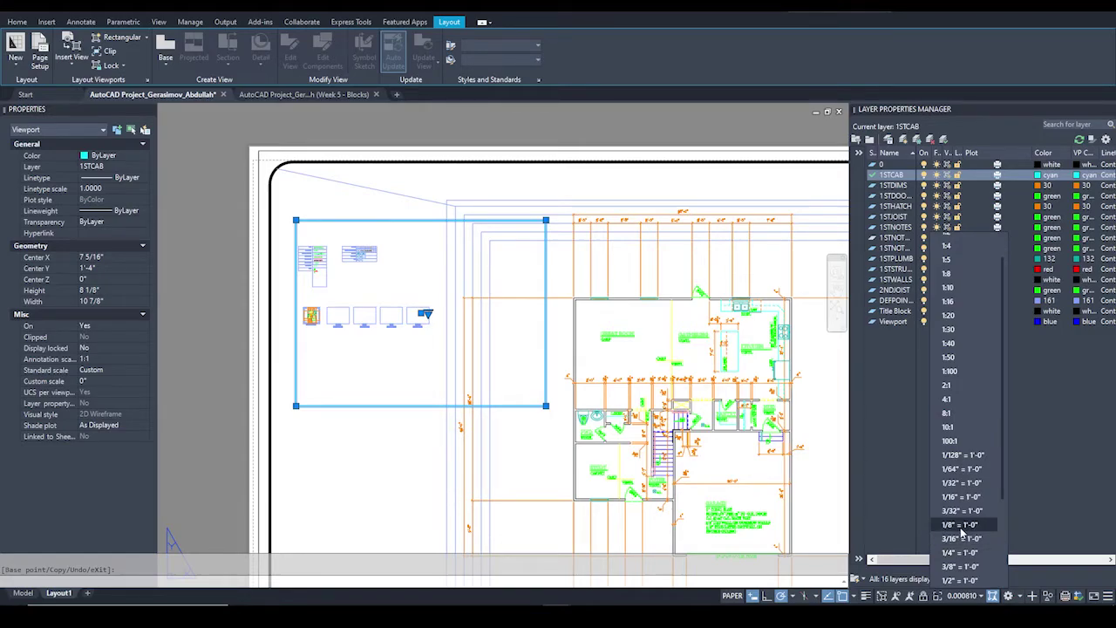
left_click(960, 527)
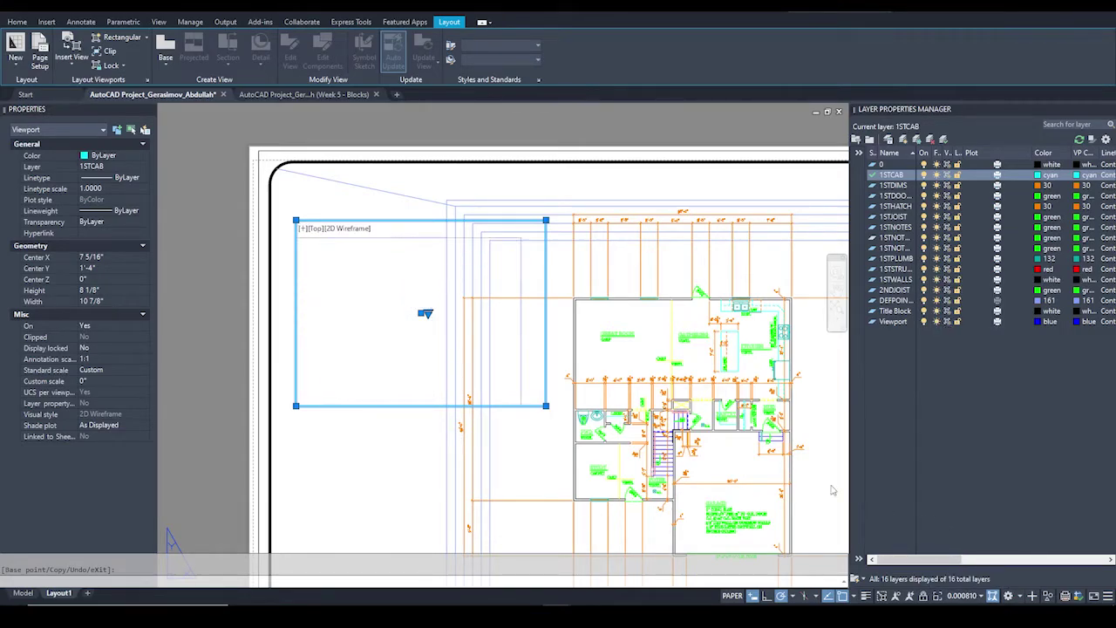
scroll(397, 304, "down", 2)
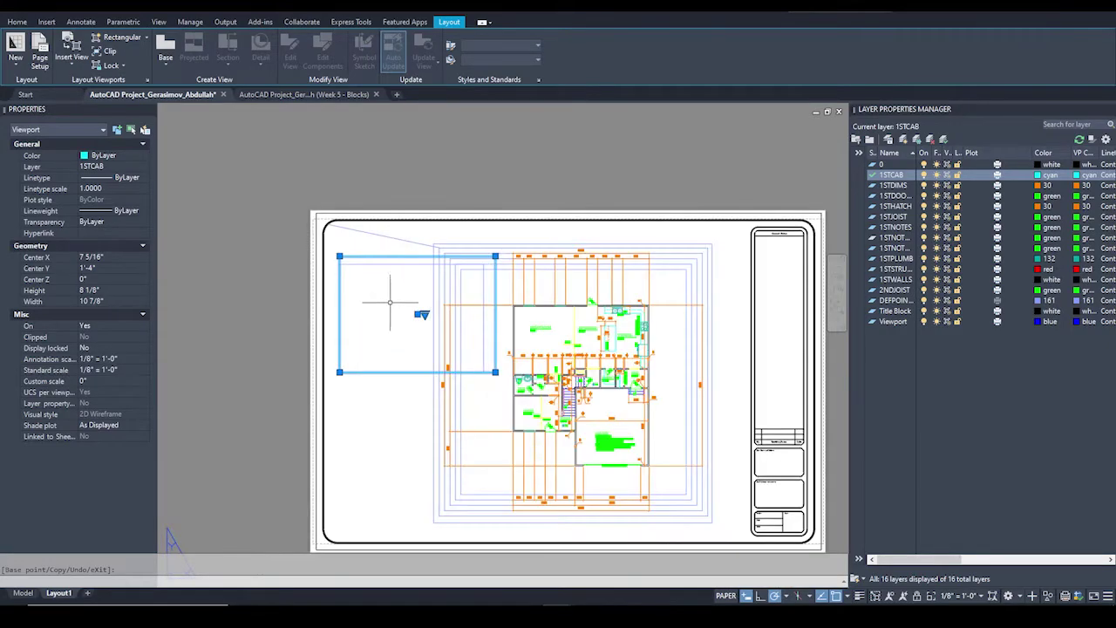
Activate the small viewport, pan and zoom its model view to frame the floor plan, and return to paper space.
double_click(439, 341)
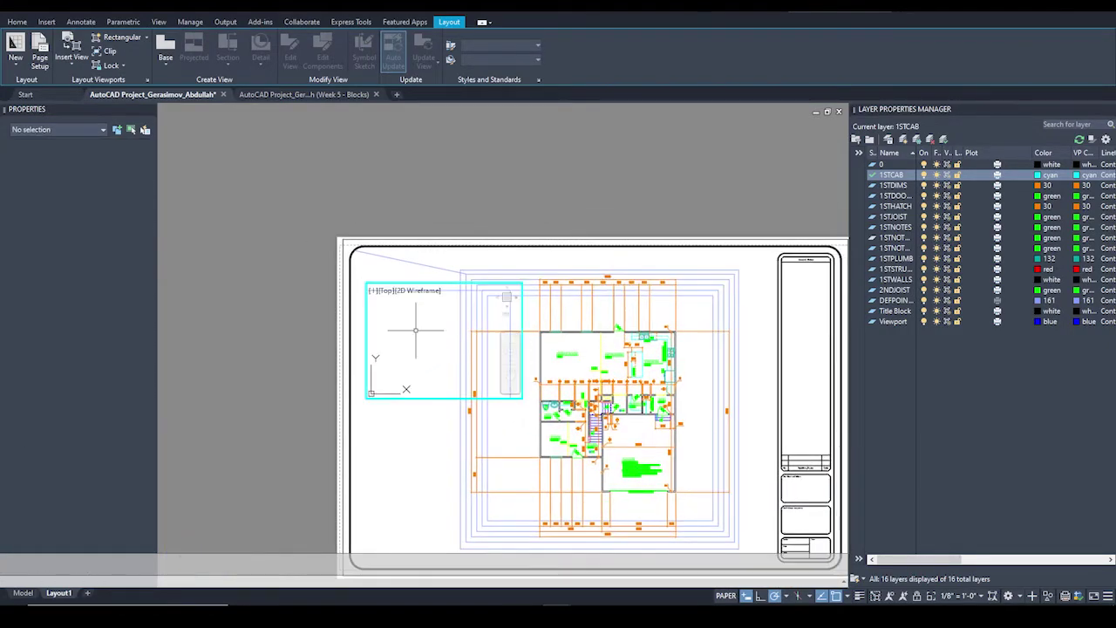
scroll(430, 334, "down", 2)
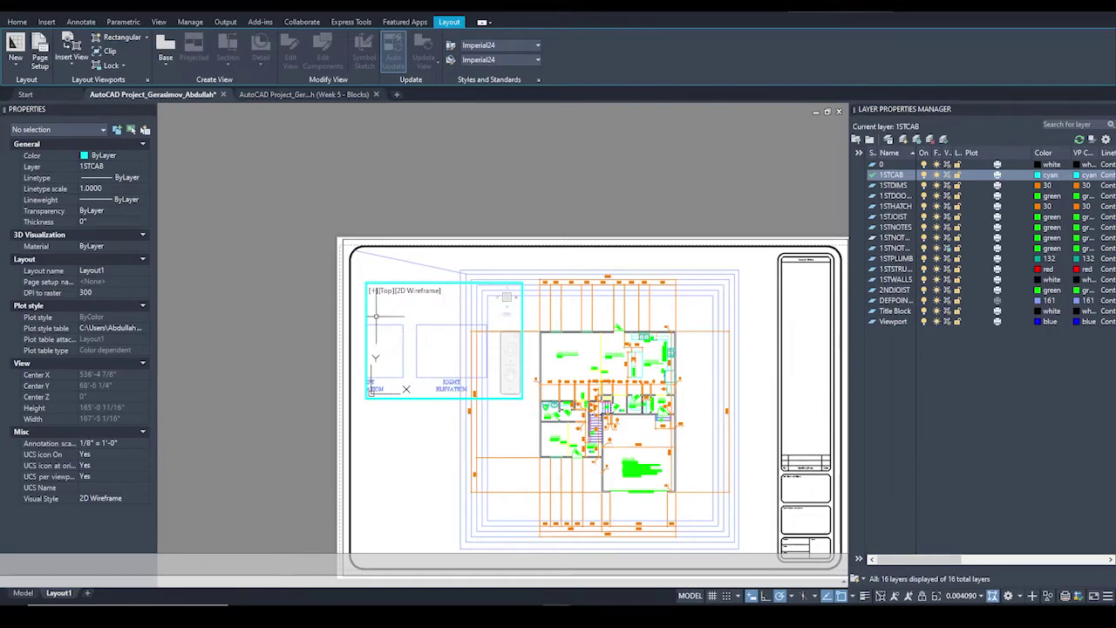
middle_click_drag(372, 307, 426, 328)
scroll(427, 340, "up", 2)
scroll(427, 340, "down", 2)
scroll(427, 340, "up", 2)
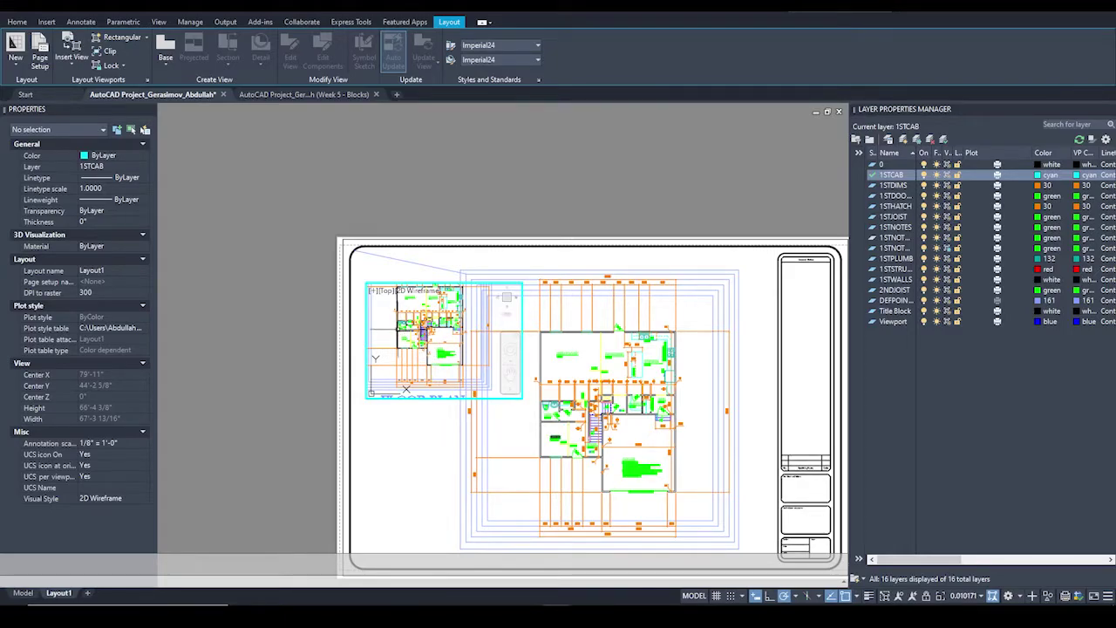
double_click(423, 446)
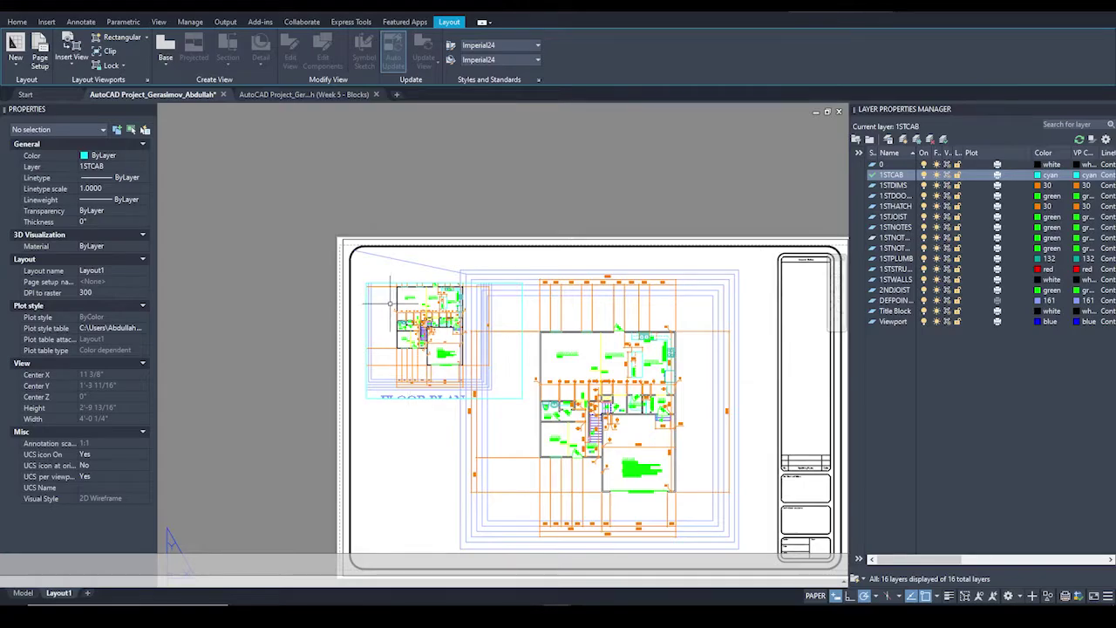
Reapply the 1/8" = 1'-0" scale to the small viewport, then change it to 1/4" = 1'-0".
left_click(367, 286)
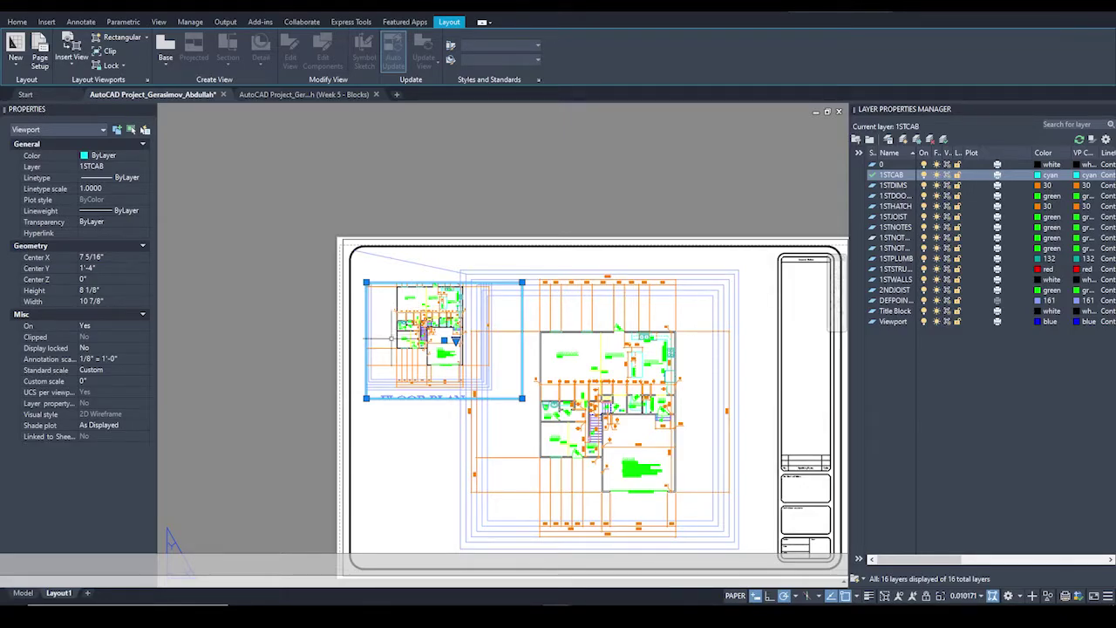
left_click(982, 595)
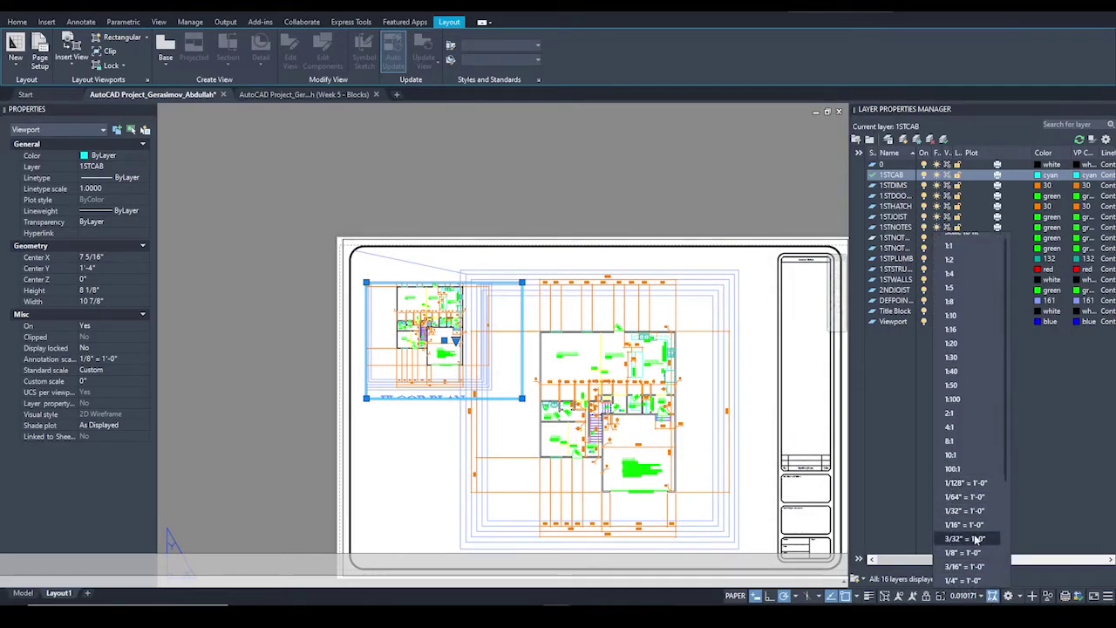
left_click(970, 552)
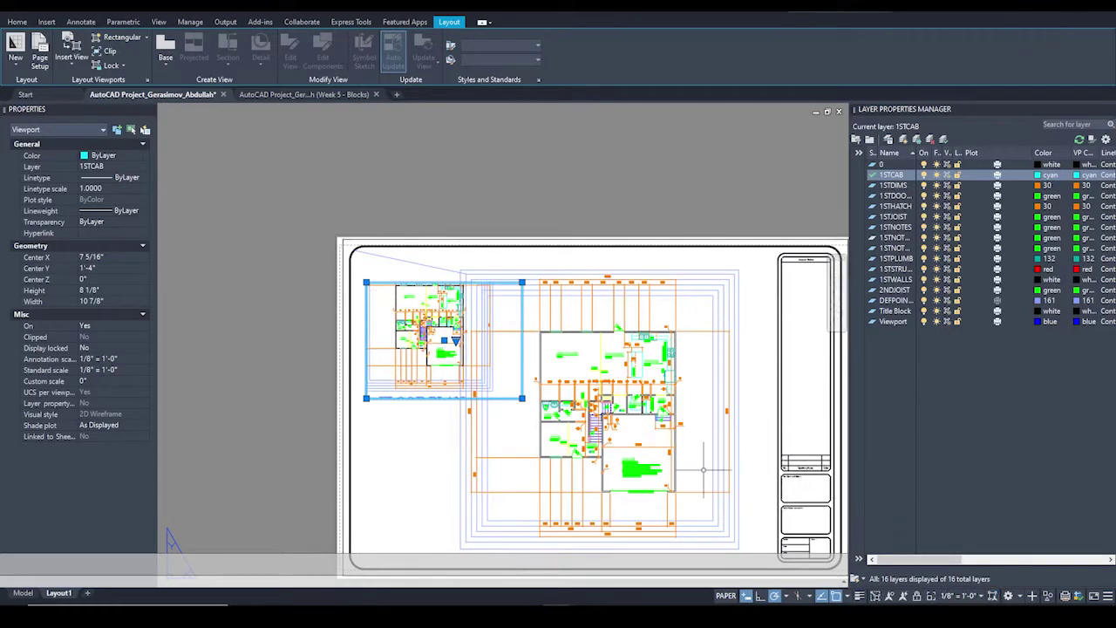
left_click(965, 595)
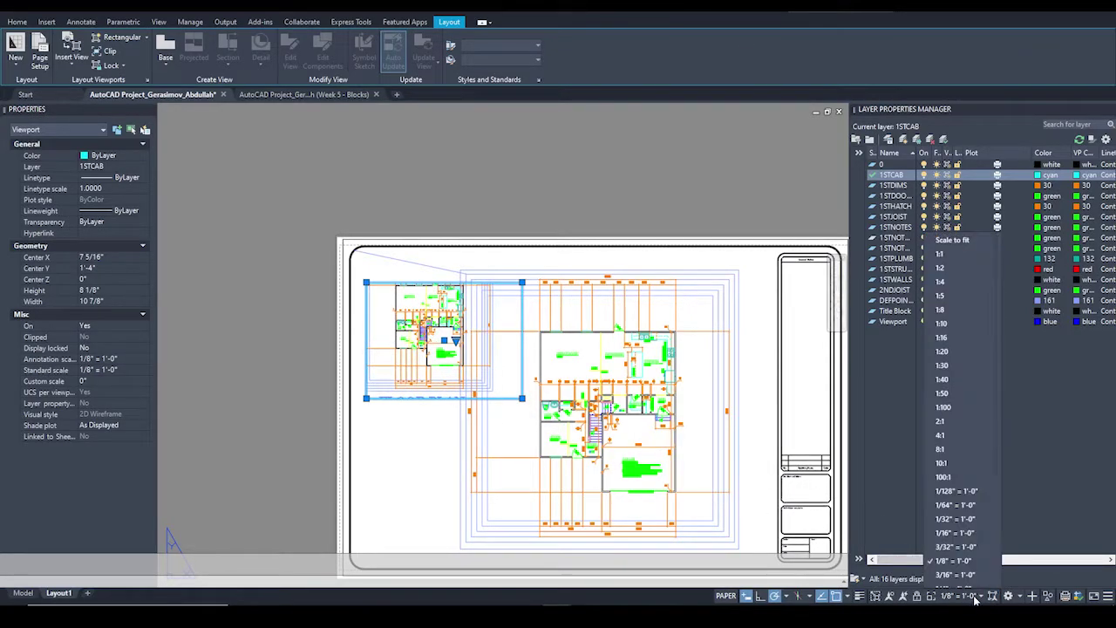
left_click(954, 552)
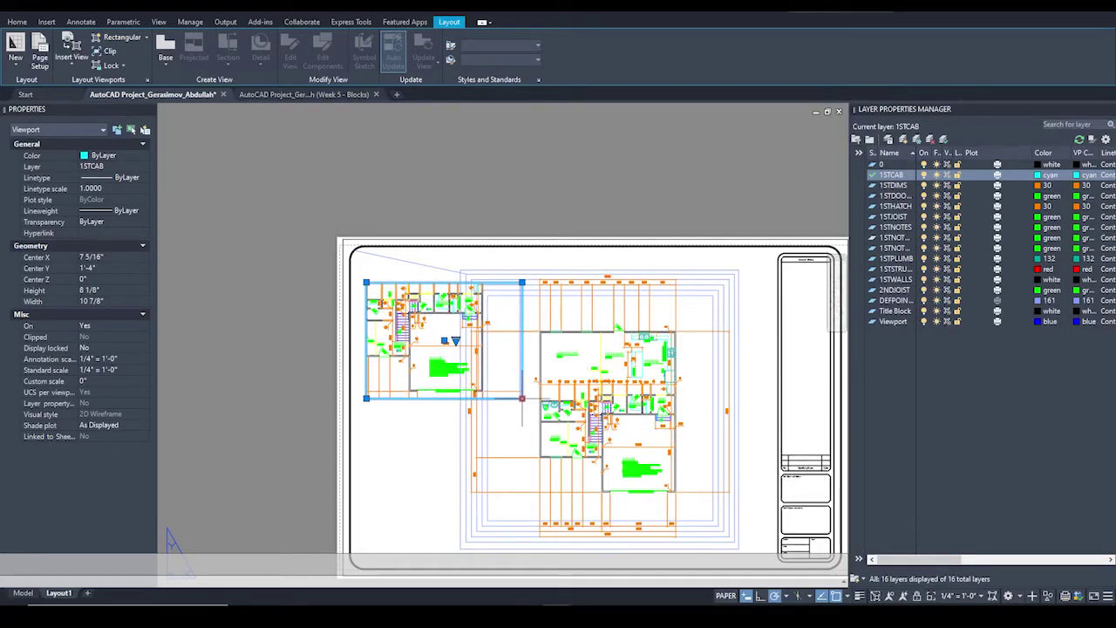
Enlarge the viewport to about 1'-5 7/16" by 1'-0", and pan and zoom the floor plan inside it.
left_click(521, 399)
left_click(615, 453)
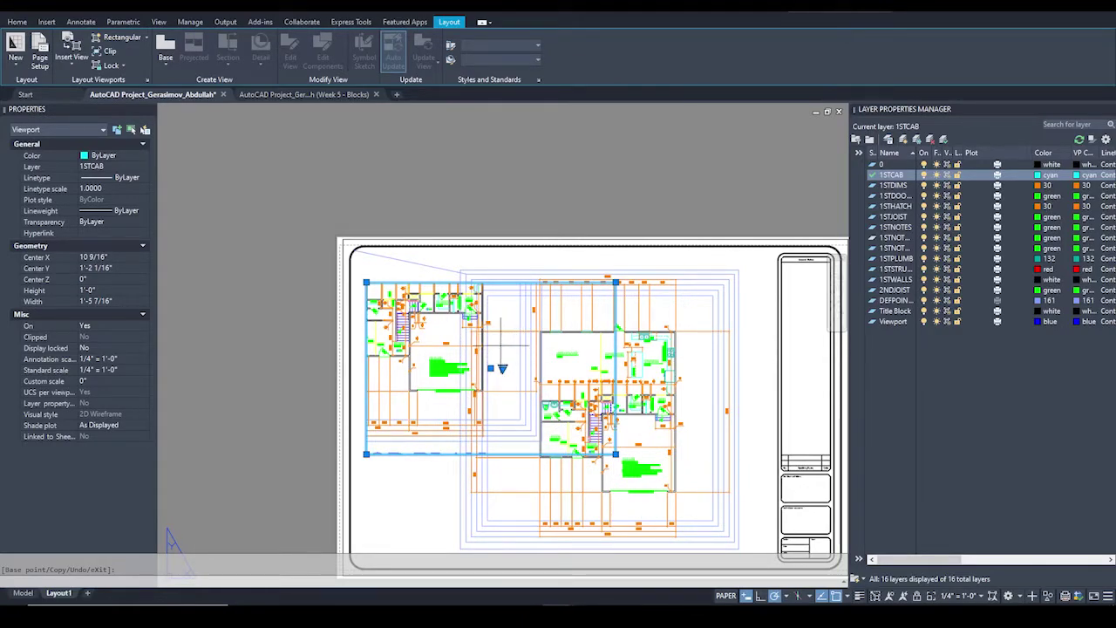
double_click(501, 346)
middle_click_drag(440, 351, 527, 449)
scroll(540, 443, "up", 2)
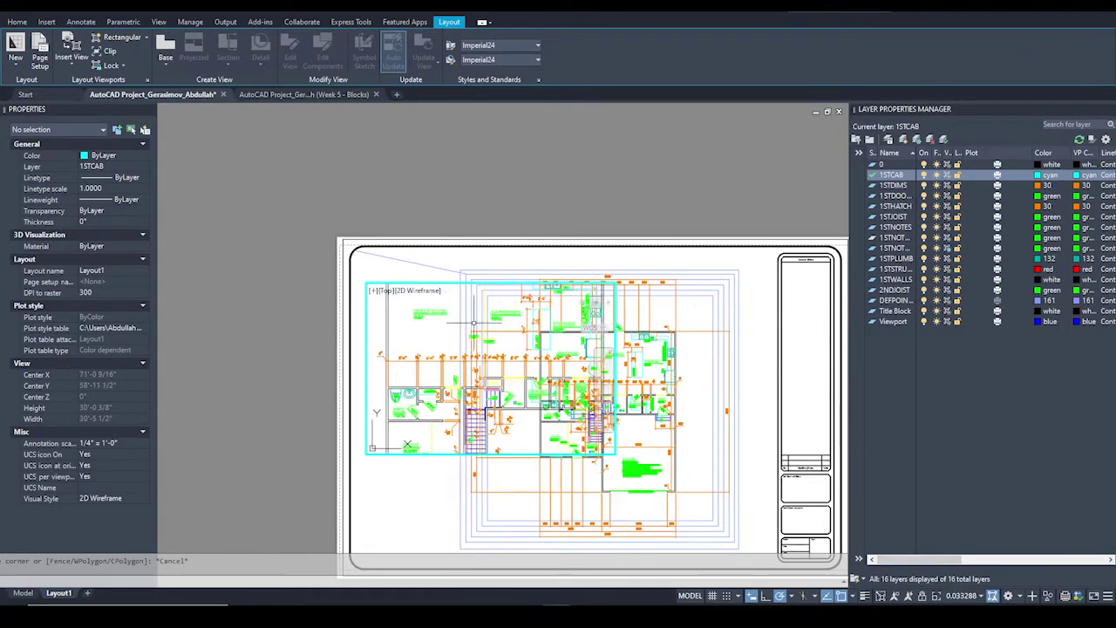
double_click(513, 263)
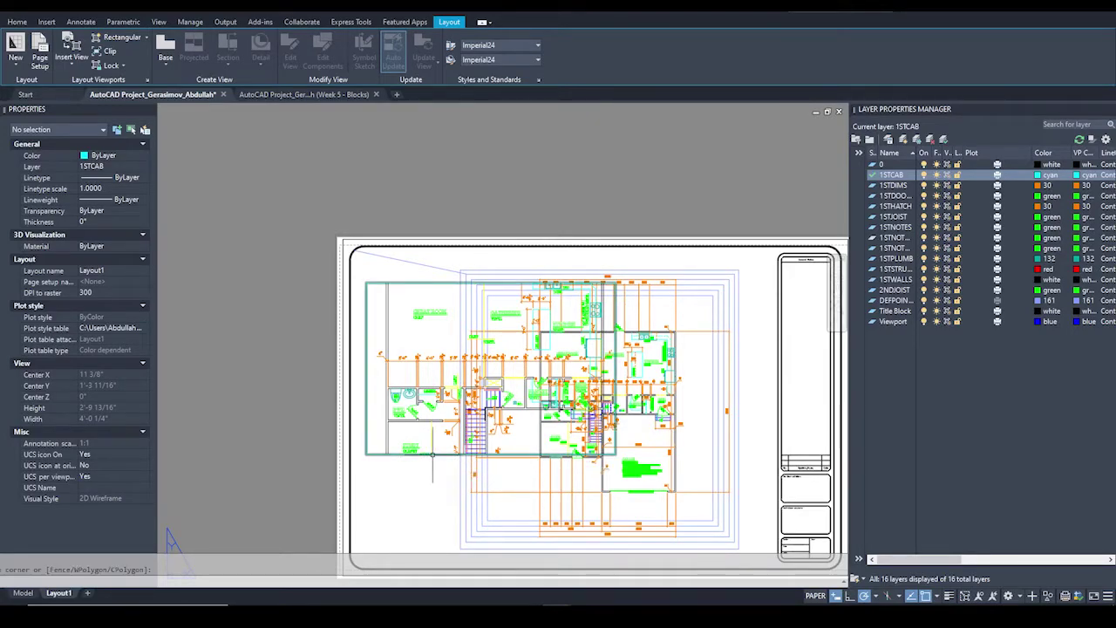
Stretch the viewport to about 2'-3 1/2" by 1'-6 1/8", and remove this extra viewport from the layout.
left_click(616, 449)
left_click(616, 453)
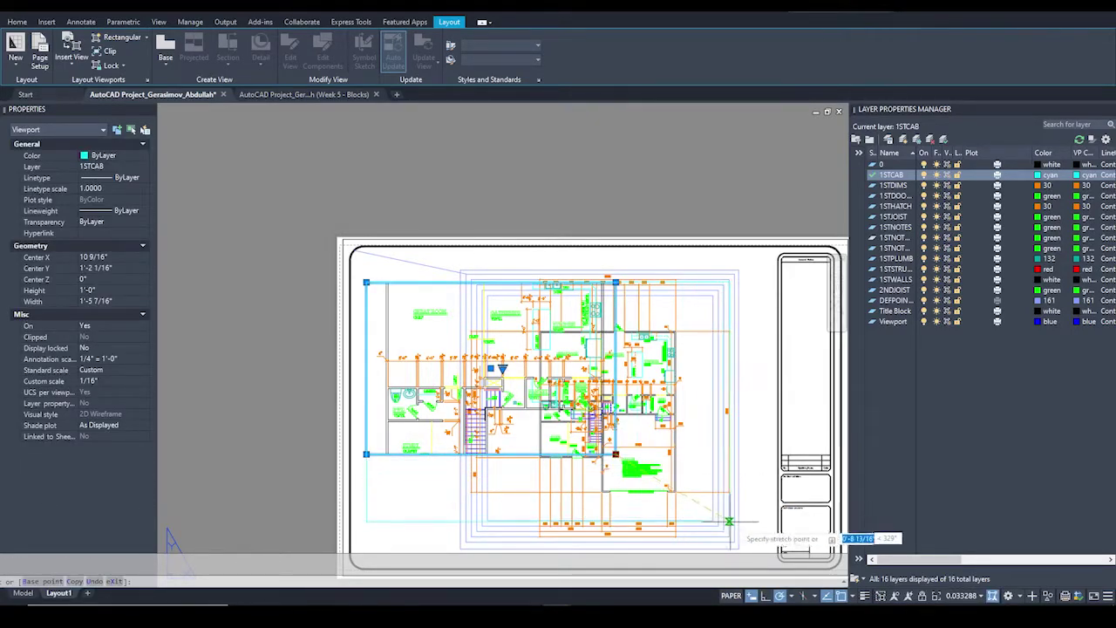
left_click(761, 542)
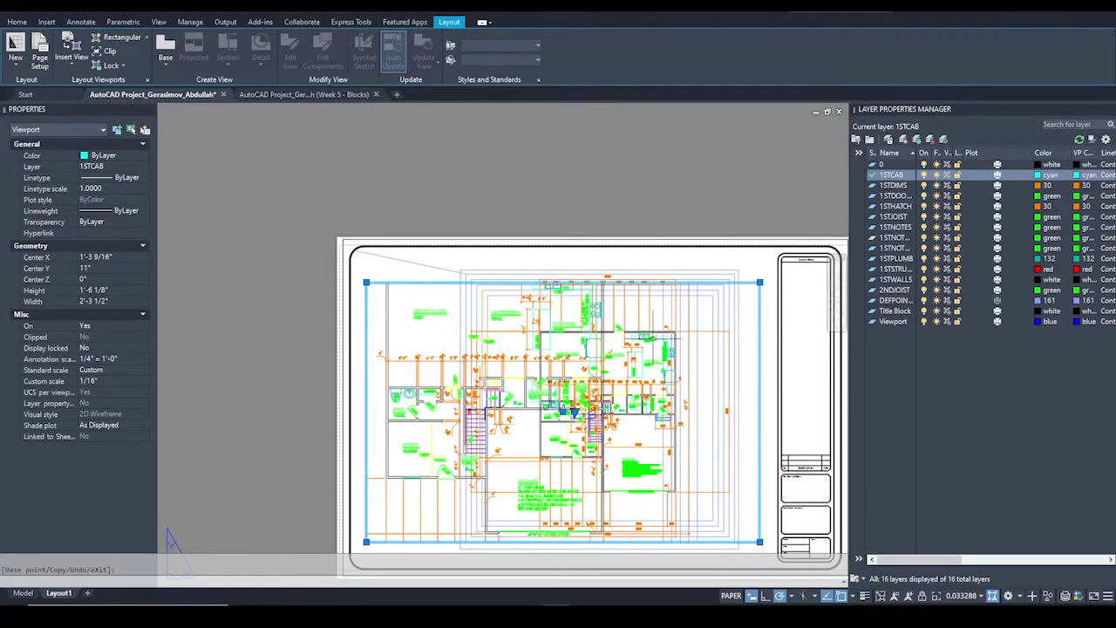
key("Escape")
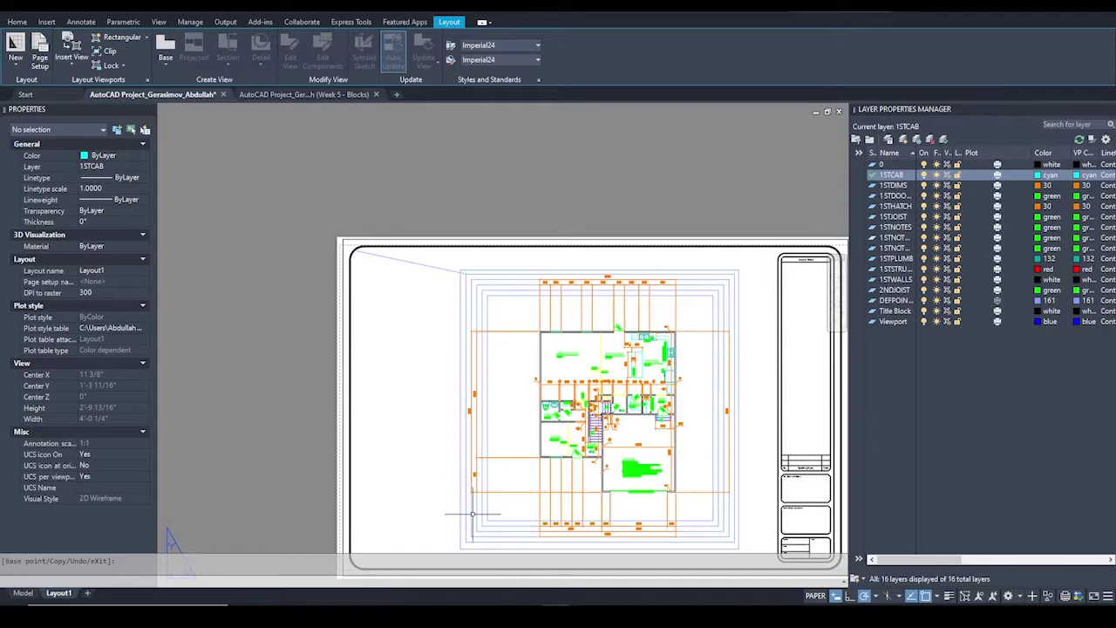
Select the original floor plan viewport and check its assigned layer, scale and lock status.
left_click(731, 270)
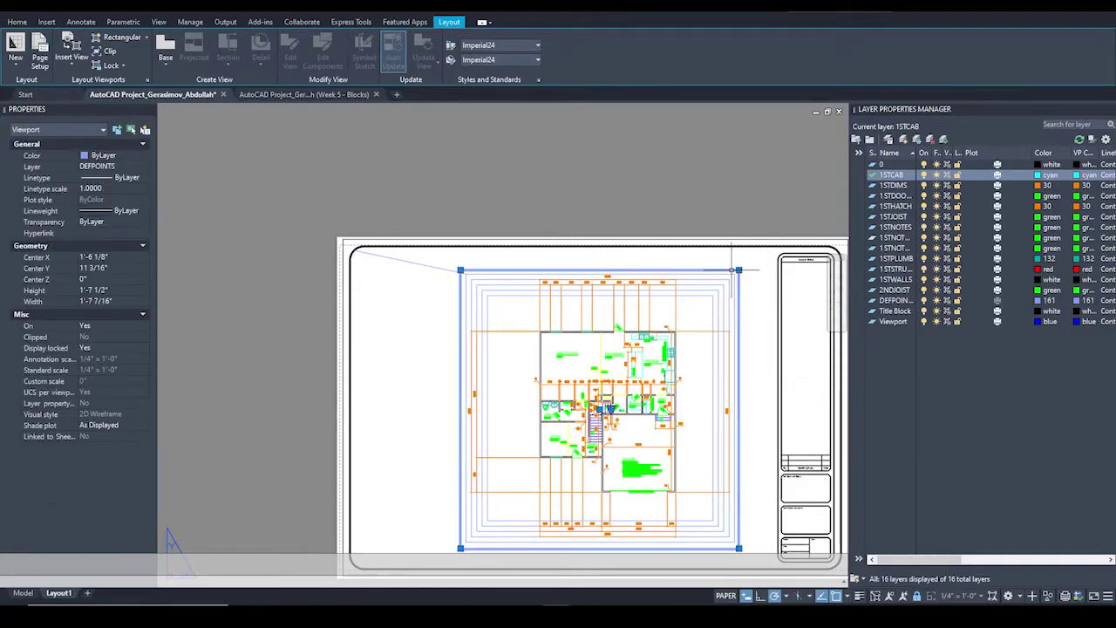
left_click(16, 22)
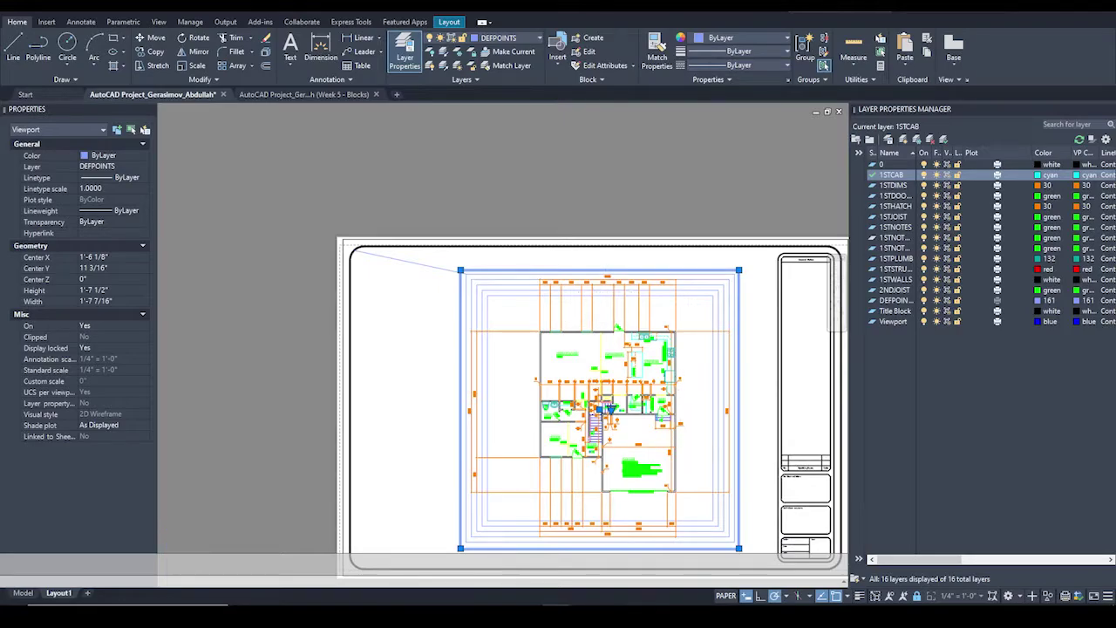
scroll(678, 418, "up", 3)
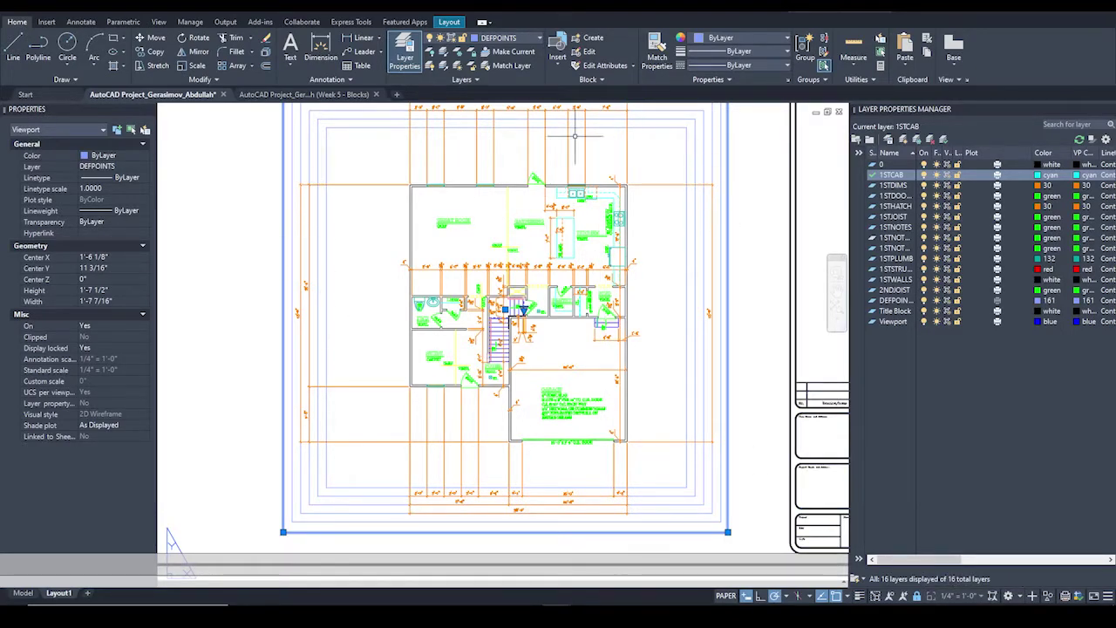
scroll(533, 402, "down", 2)
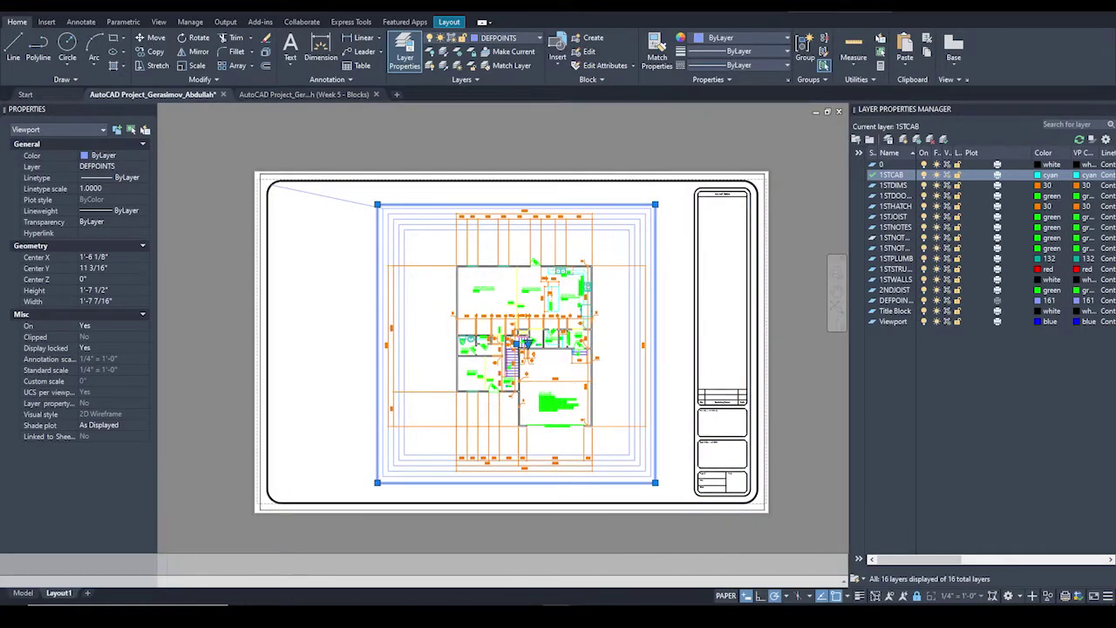
scroll(580, 275, "up", 2)
left_click(594, 160)
left_click(170, 150)
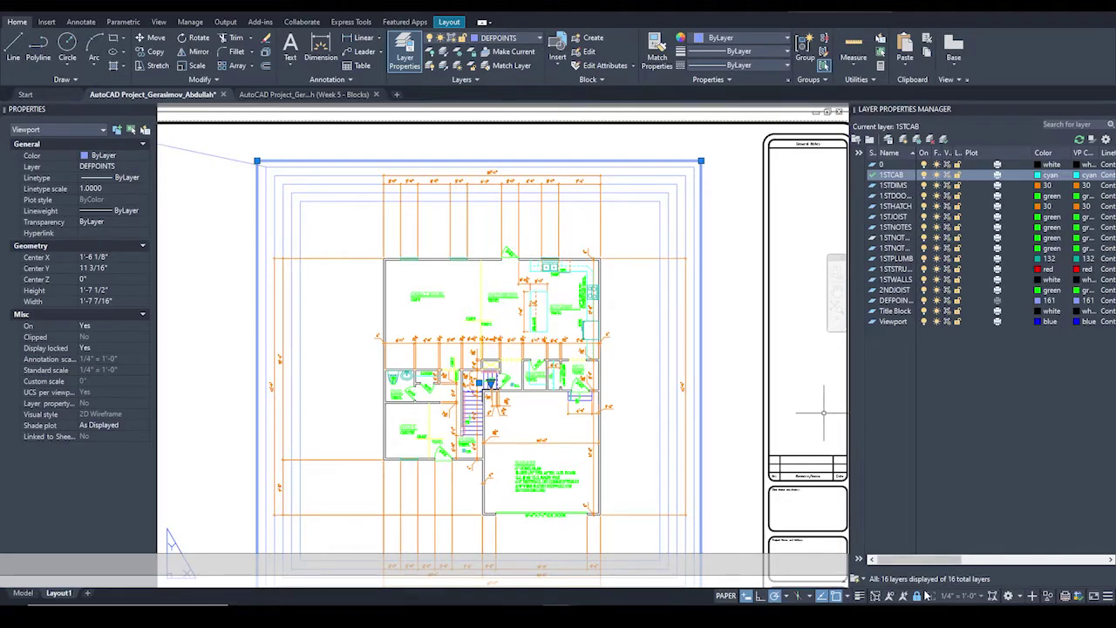
Check the floor plan viewport's Display Locked option without changing it, and activate model space inside the viewport.
right_click(701, 161)
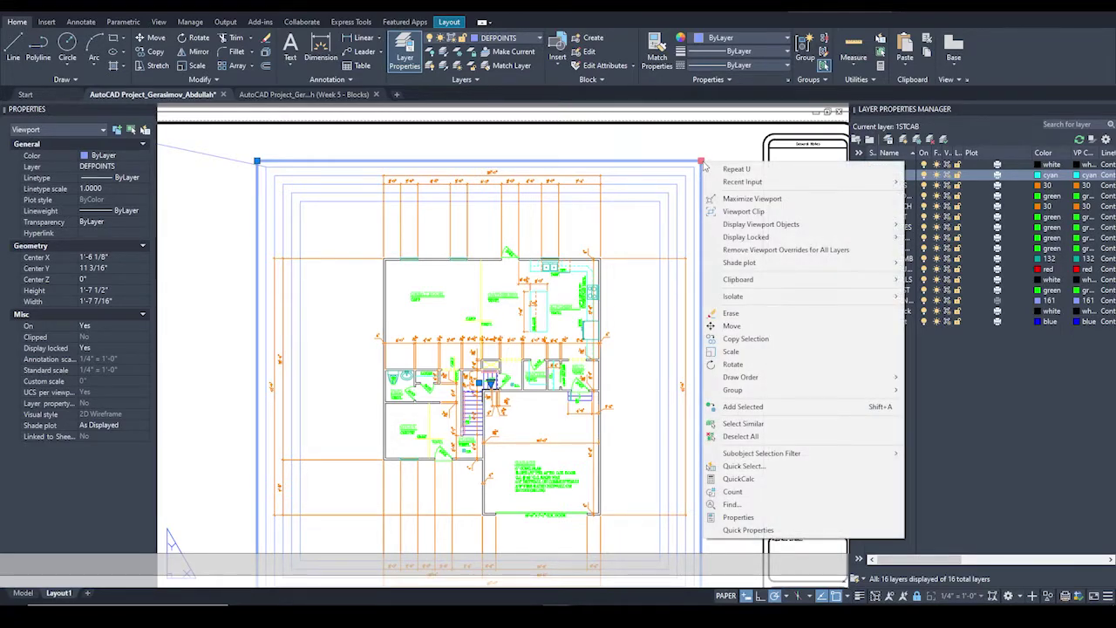
mouse_move(847, 240)
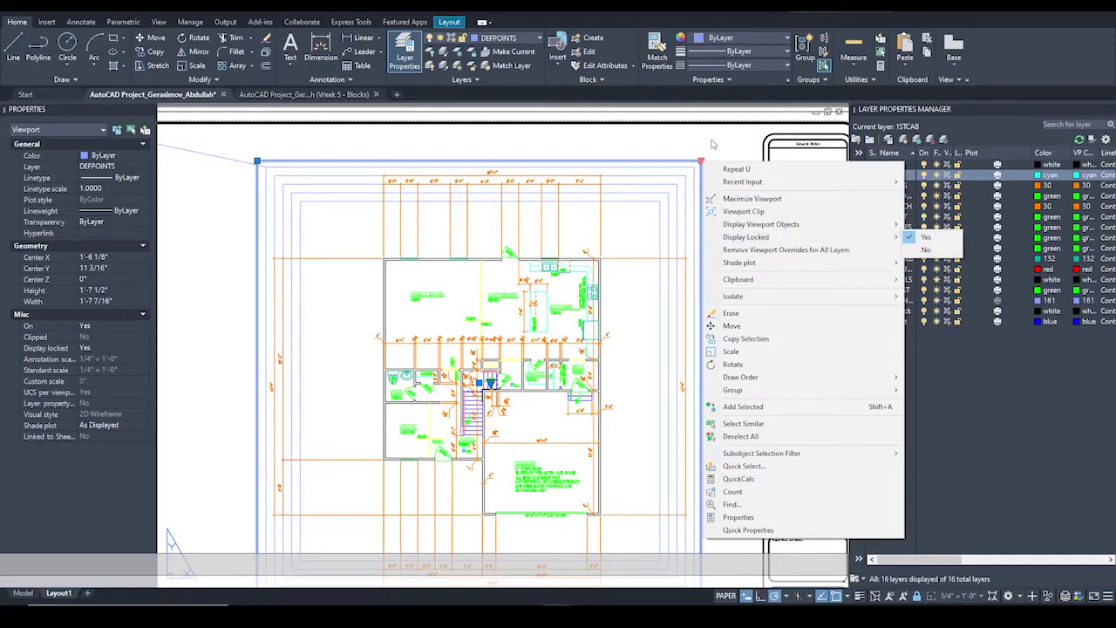
left_click(658, 143)
key("Escape")
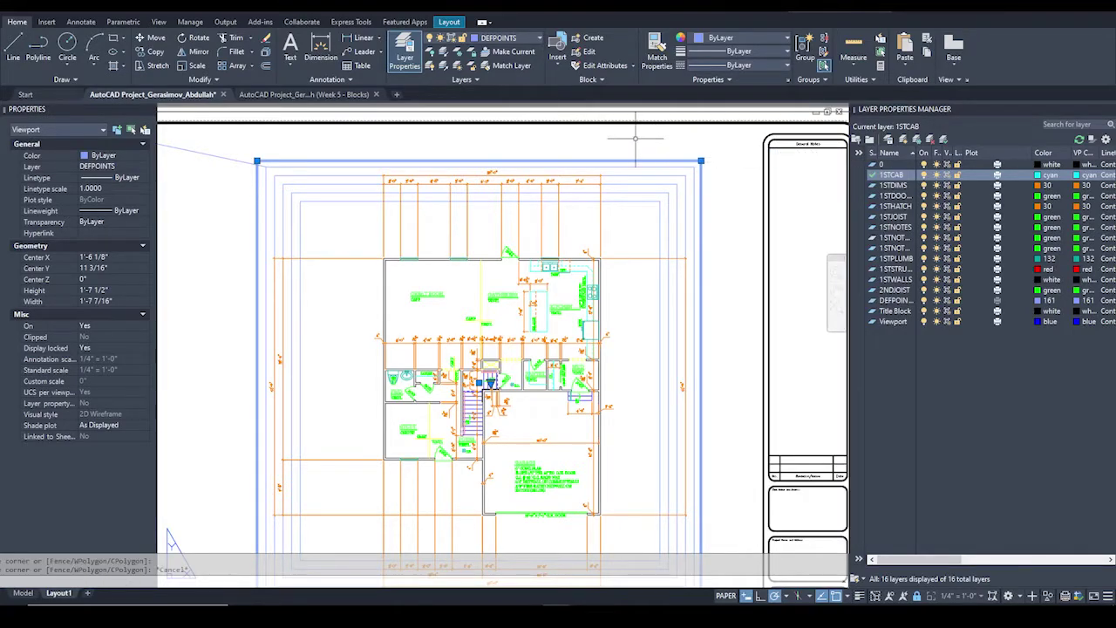
double_click(639, 238)
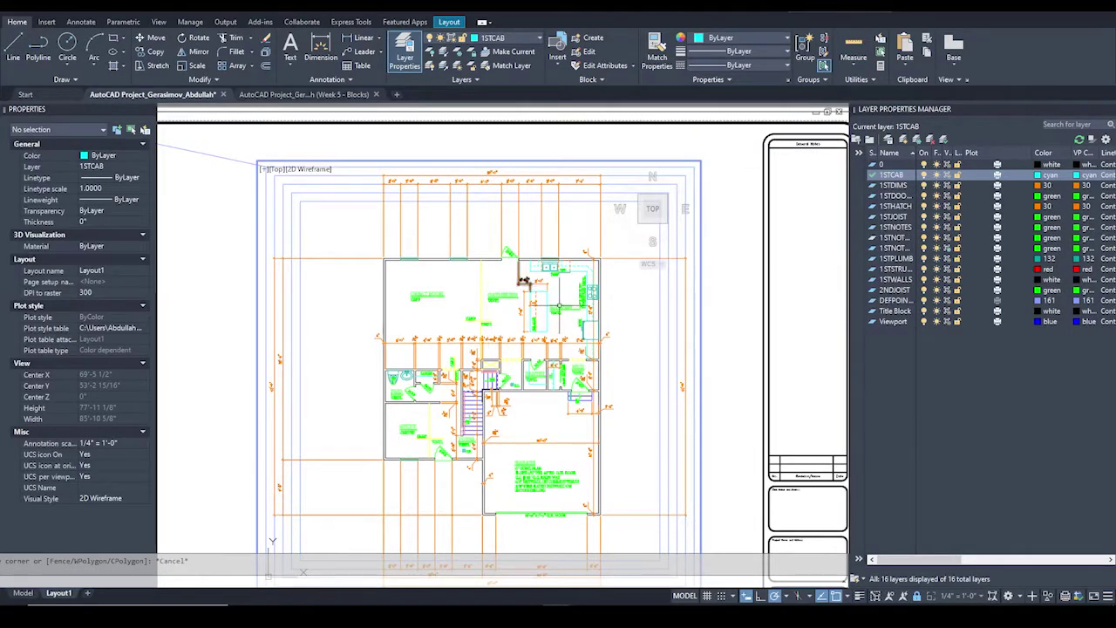
Leave and re-enter the floor plan viewport's model space, finishing with paper space active.
middle_click_drag(617, 332, 656, 305)
double_click(656, 305)
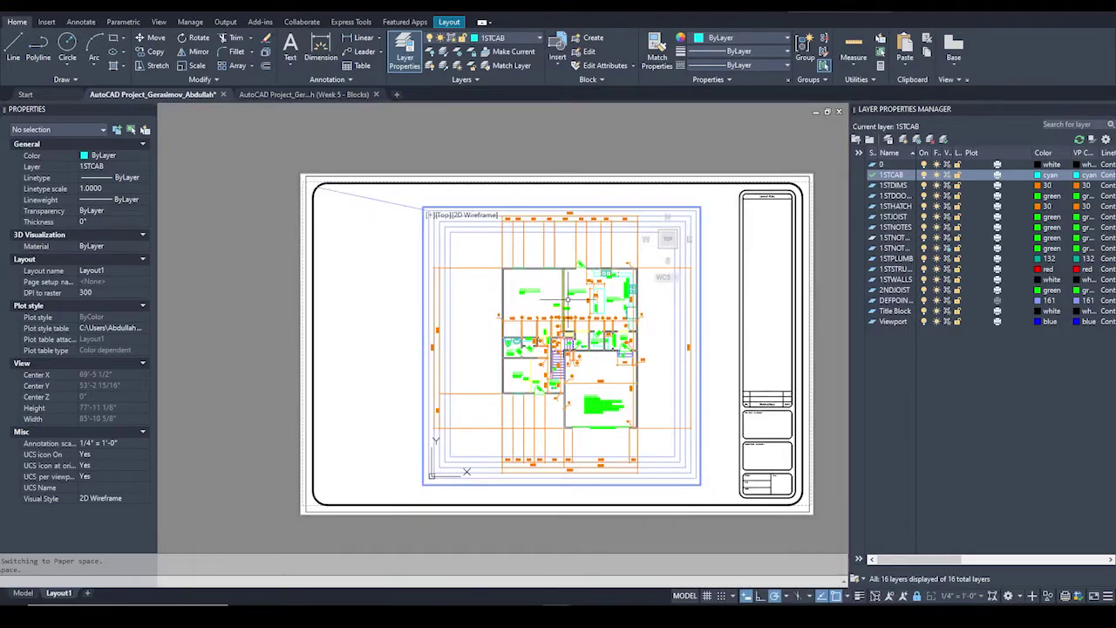
mouse_move(596, 297)
middle_mouse_down()
mouse_move(530, 290)
mouse_move(576, 300)
middle_mouse_up()
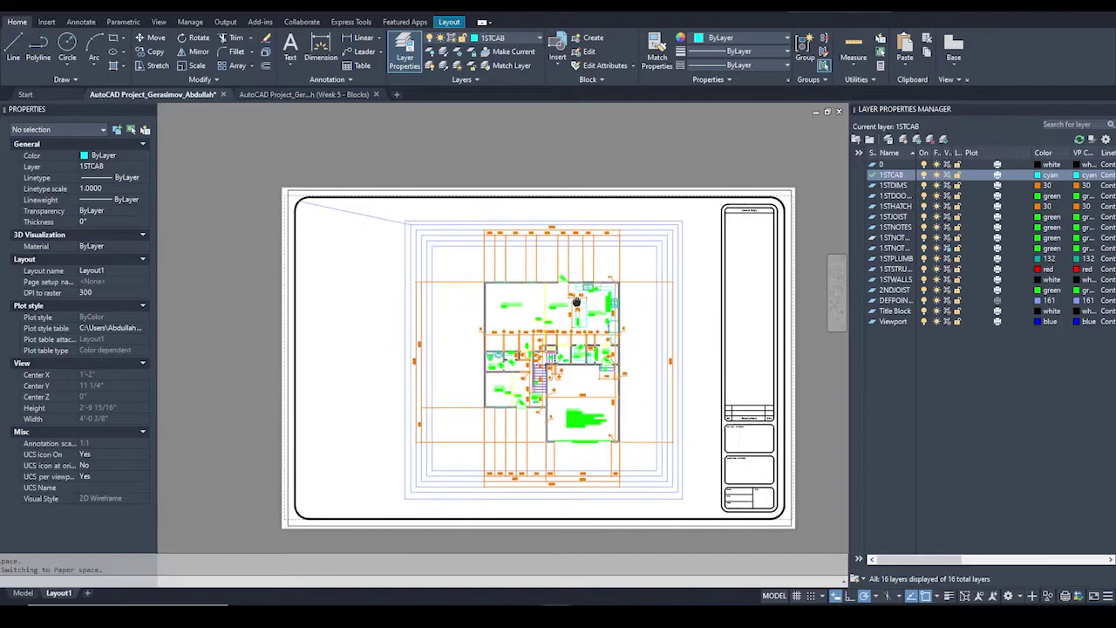
double_click(533, 308)
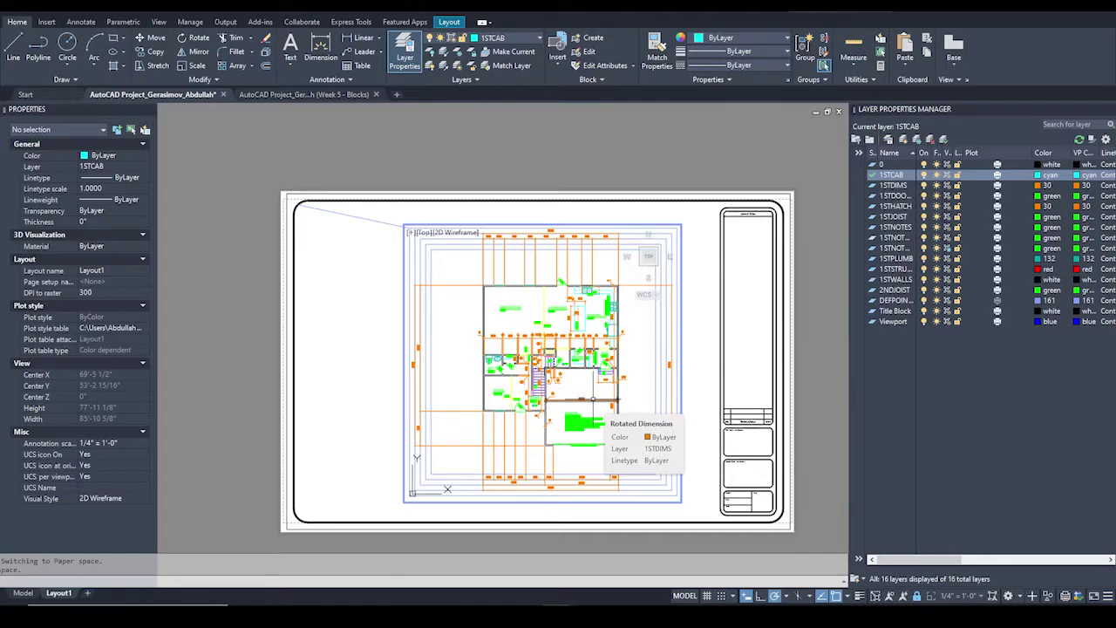
double_click(710, 312)
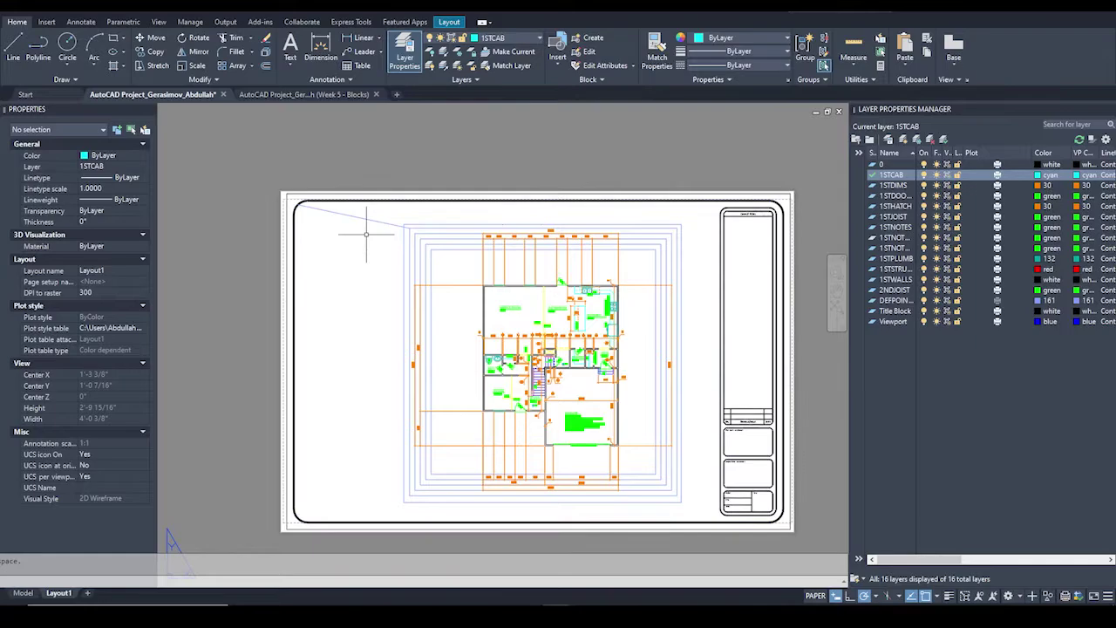
Select the diagonal DEFPOINTS reference line and examine its endpoints at the title block's rounded corner and the nested viewport rectangles, without changing it.
scroll(364, 250, "up", 2)
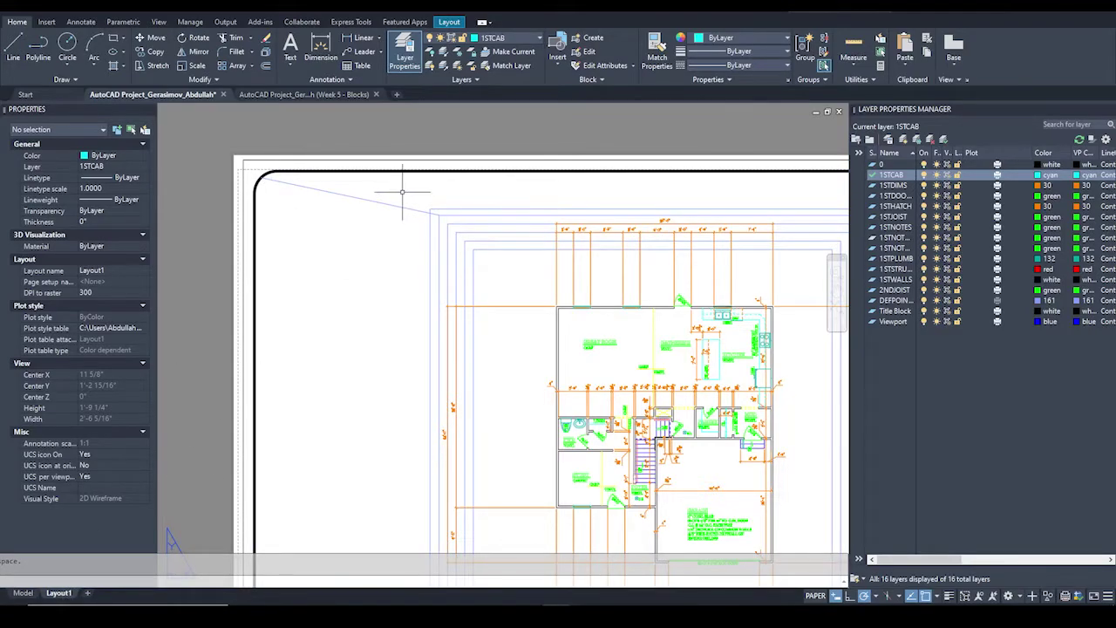
left_click(361, 177)
left_click(333, 223)
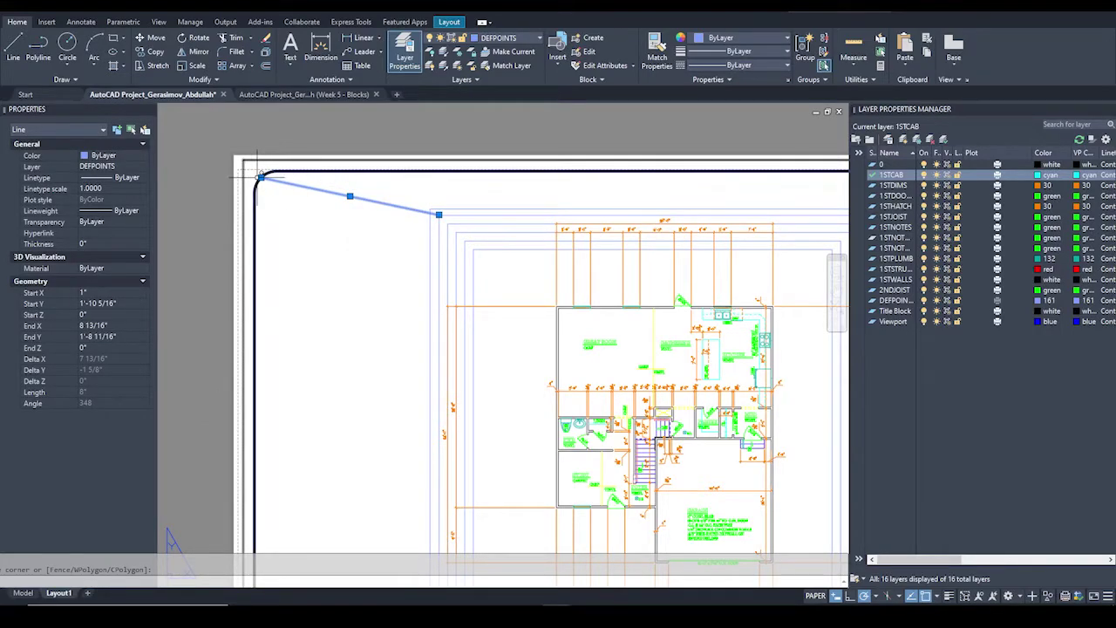
scroll(260, 178, "up", 5)
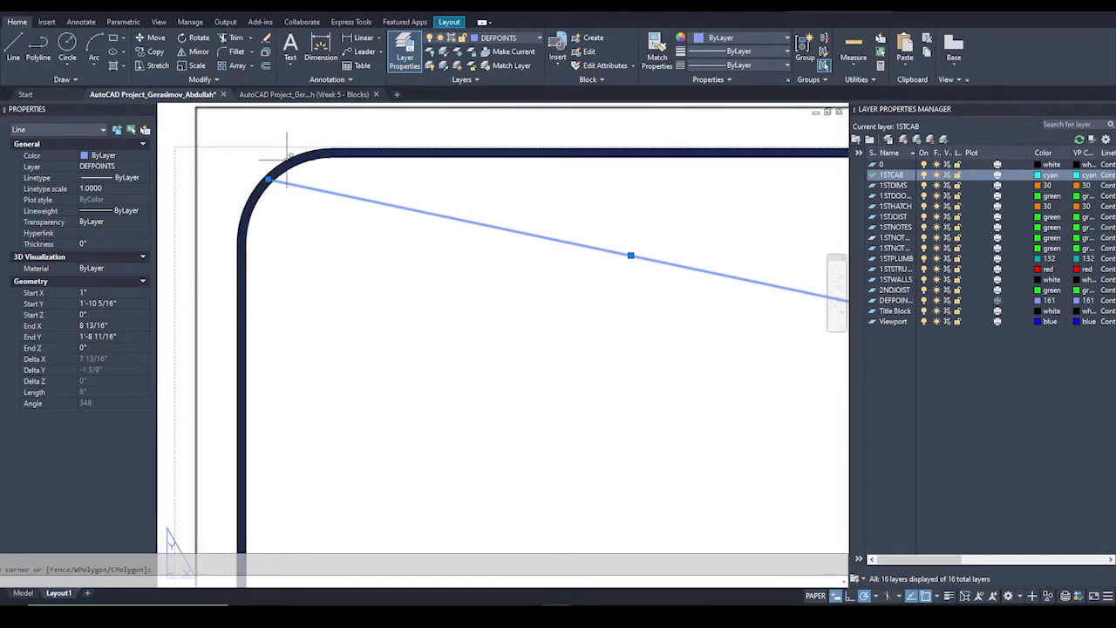
scroll(287, 155, "down", 3)
middle_click_drag(727, 267, 402, 206)
scroll(677, 259, "up", 3)
scroll(402, 206, "down", 2)
scroll(388, 205, "up", 3)
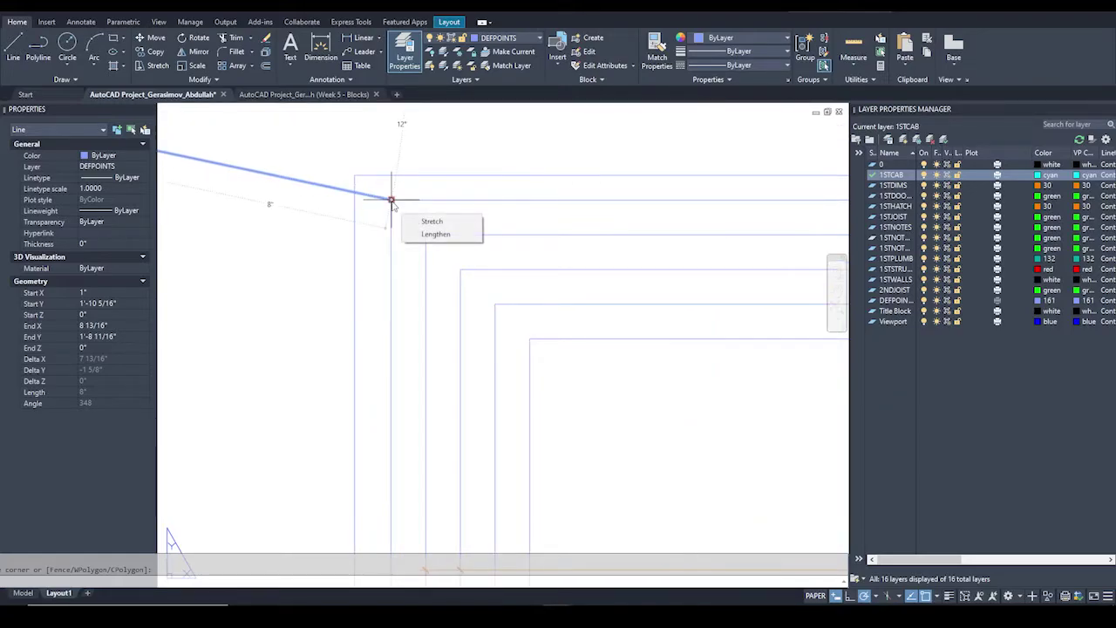
scroll(399, 204, "down", 3)
middle_click_drag(399, 204, 475, 271)
scroll(474, 271, "down", 3)
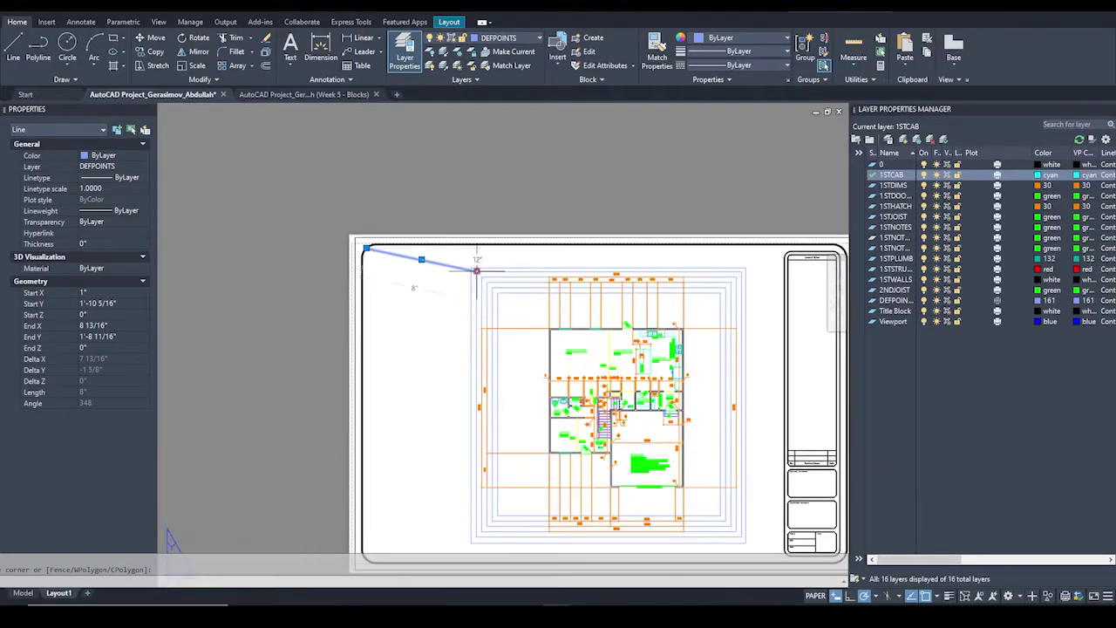
scroll(465, 259, "up", 3)
key("Escape")
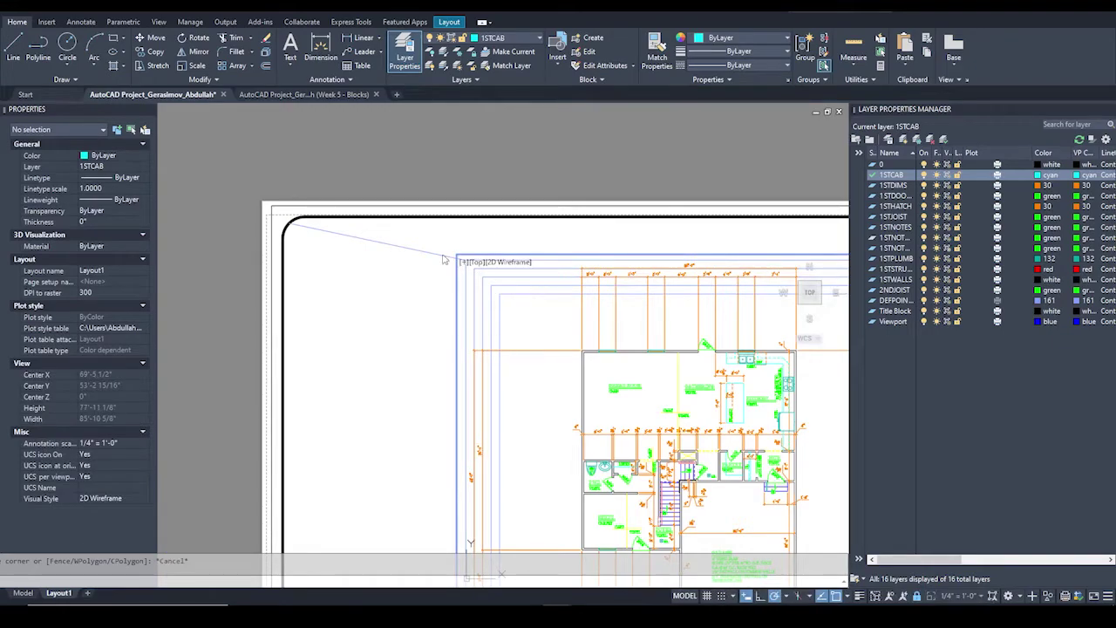
Draw a trial line about 4" long at 45° in paper space beside the viewport, and delete it.
double_click(400, 273)
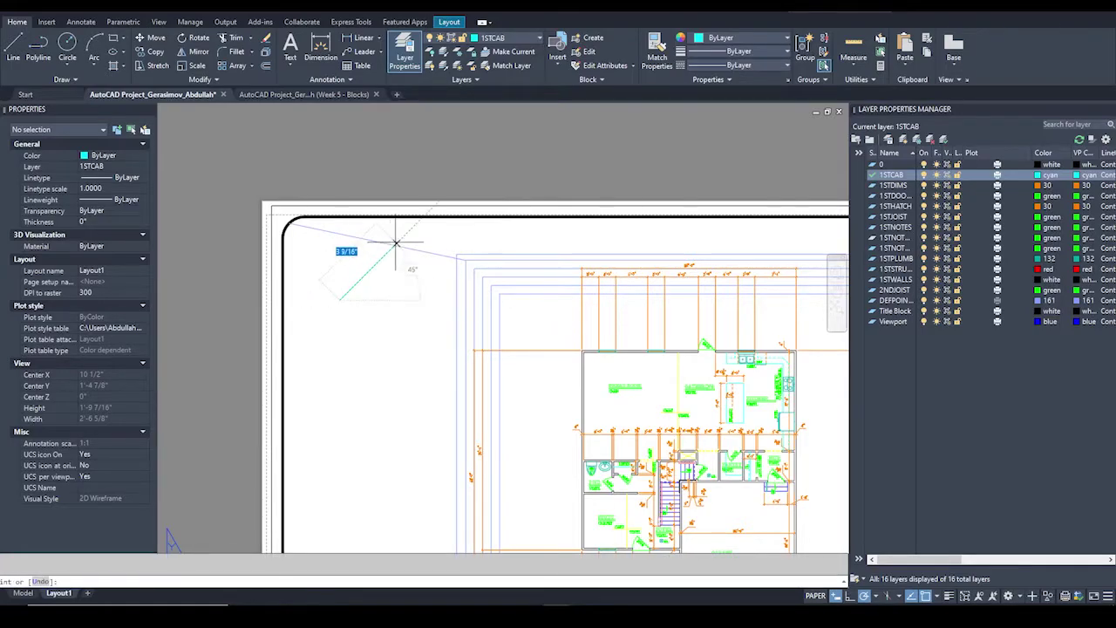
key("Escape")
left_click(379, 267)
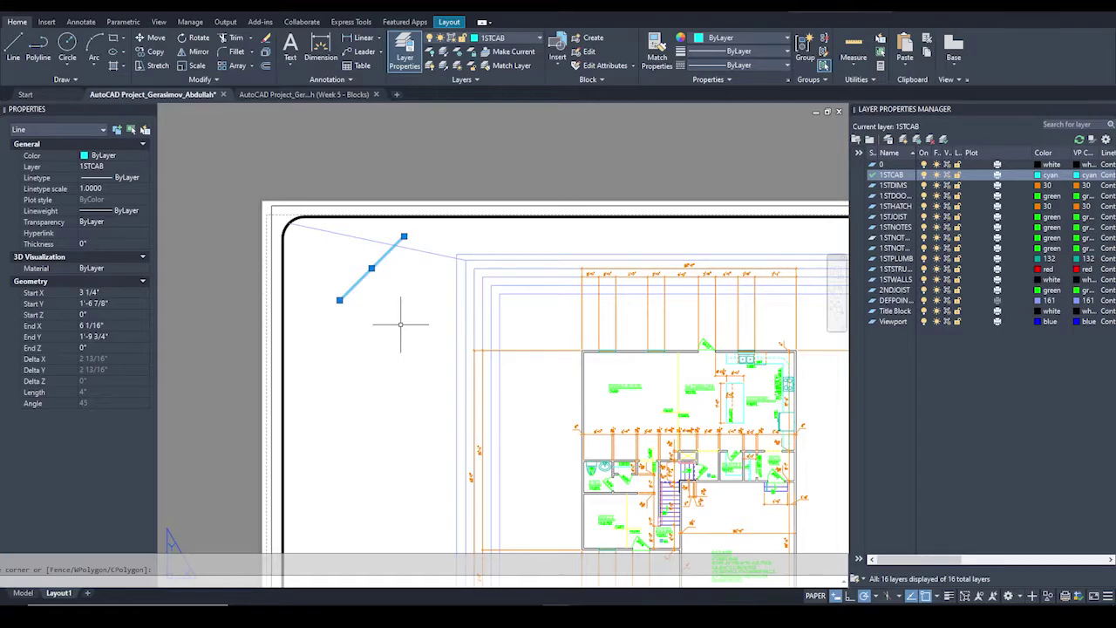
key("Delete")
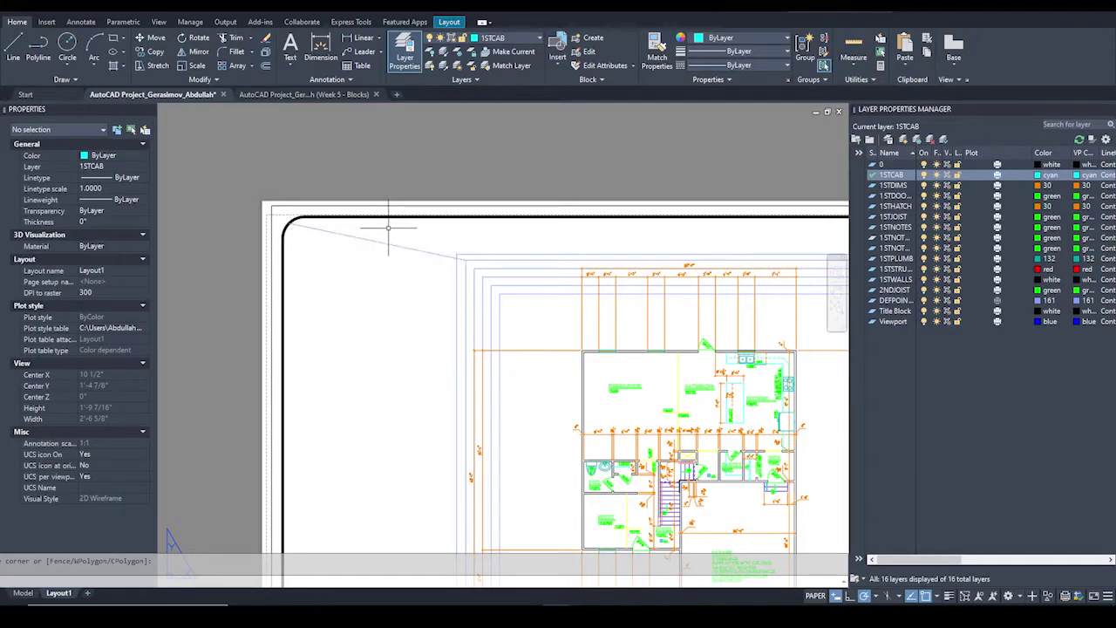
Draw a line about 8 7/16" long from the midpoint of the border's rounded upper-left corner to the third nested rectangle's upper-left corner.
type("l")
key("Return")
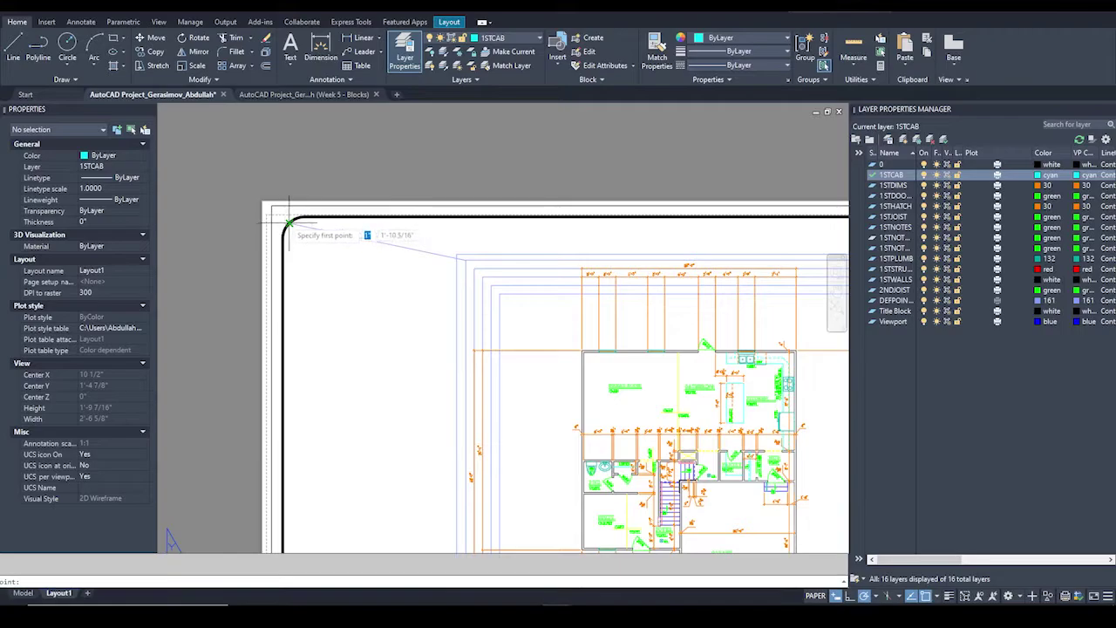
scroll(289, 224, "up", 5)
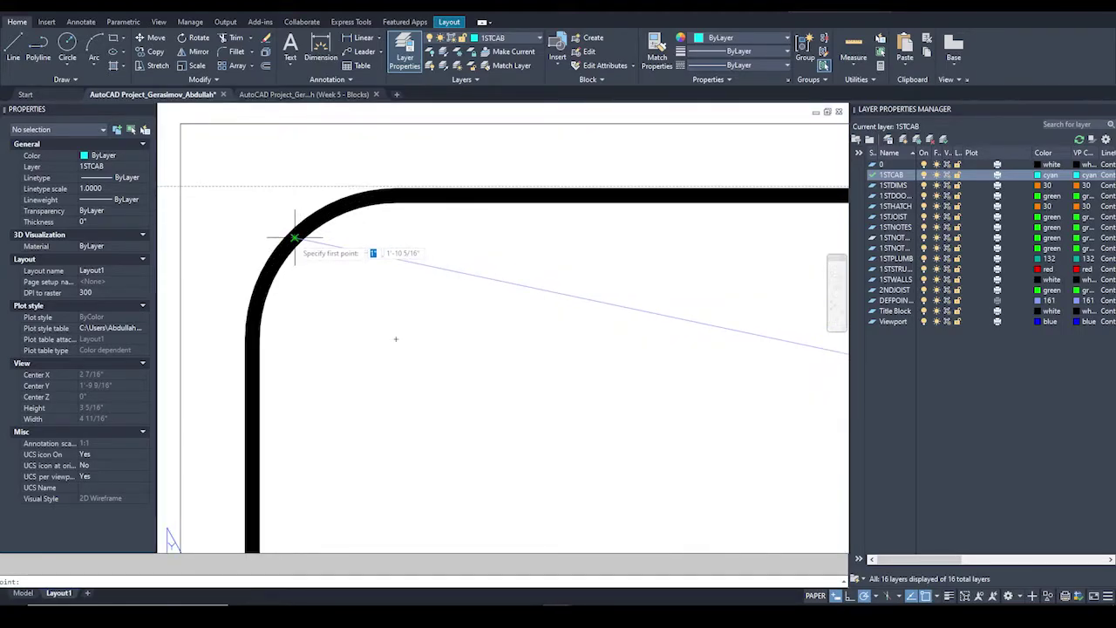
left_click(295, 236)
scroll(295, 236, "down", 4)
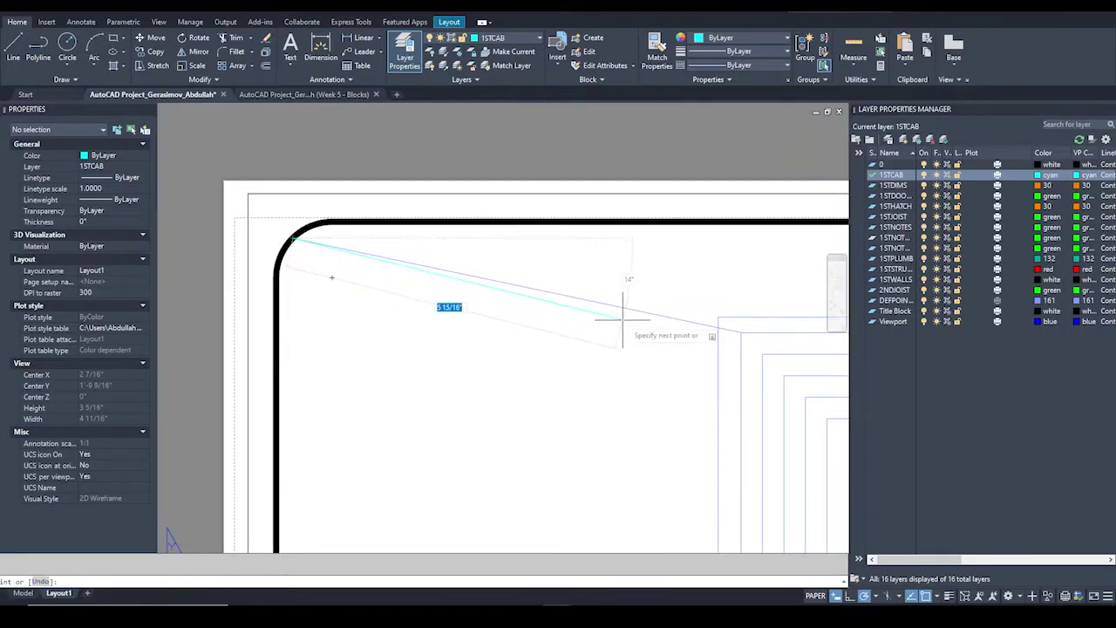
middle_click_drag(621, 319, 448, 259)
scroll(511, 273, "up", 2)
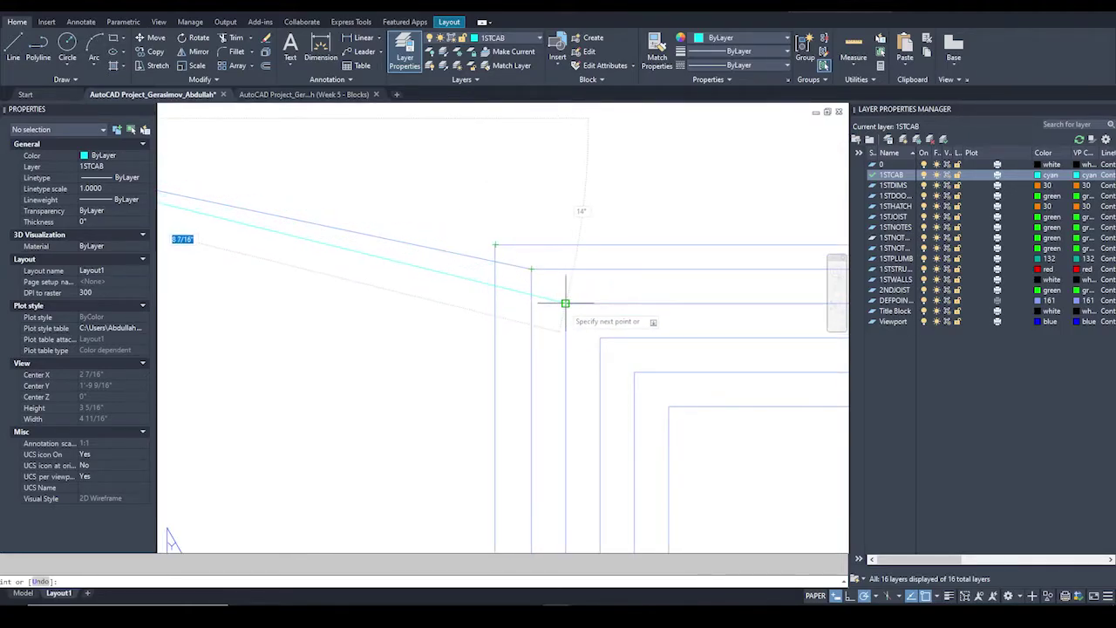
scroll(565, 303, "down", 2)
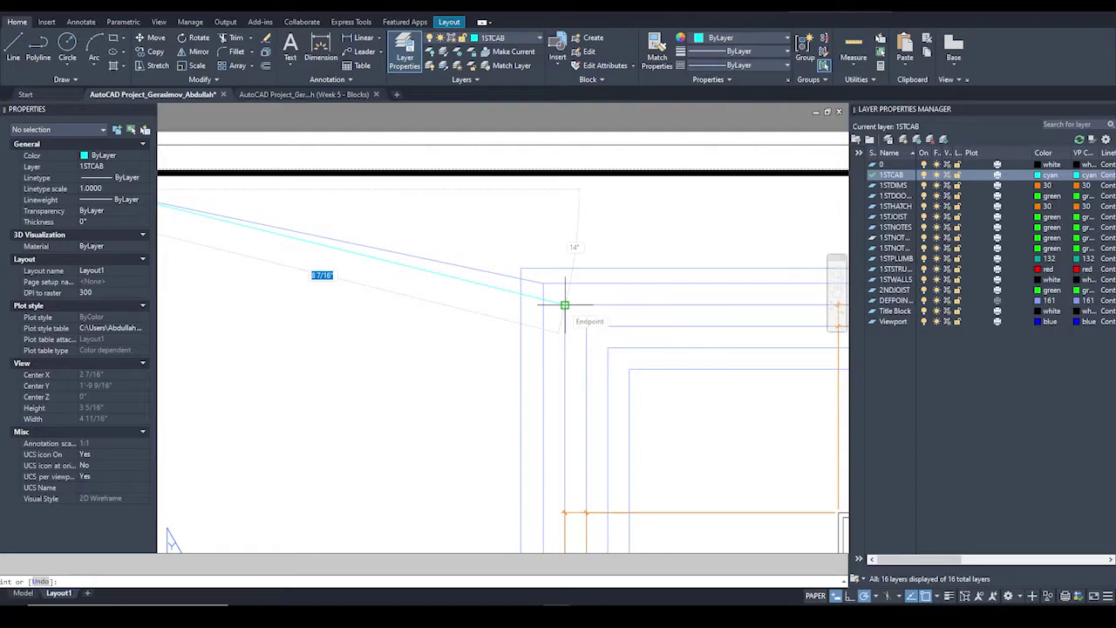
left_click(565, 304)
key("Escape")
Assign the new diagonal line to the DEFPOINTS layer, and remove it from the layout.
left_click(480, 282)
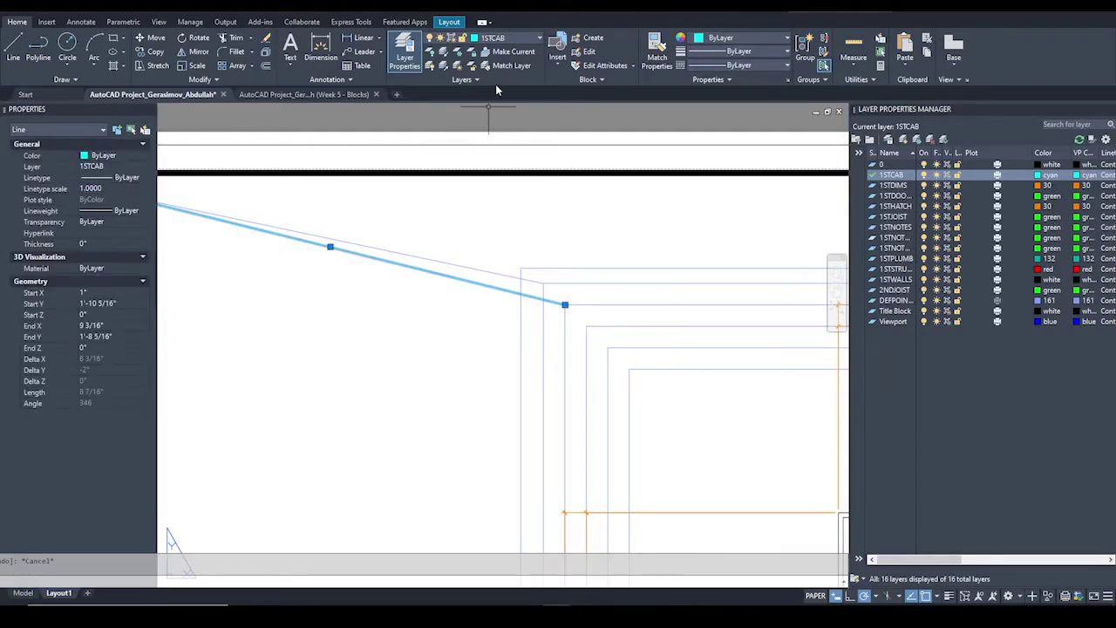
left_click(535, 38)
left_click(493, 245)
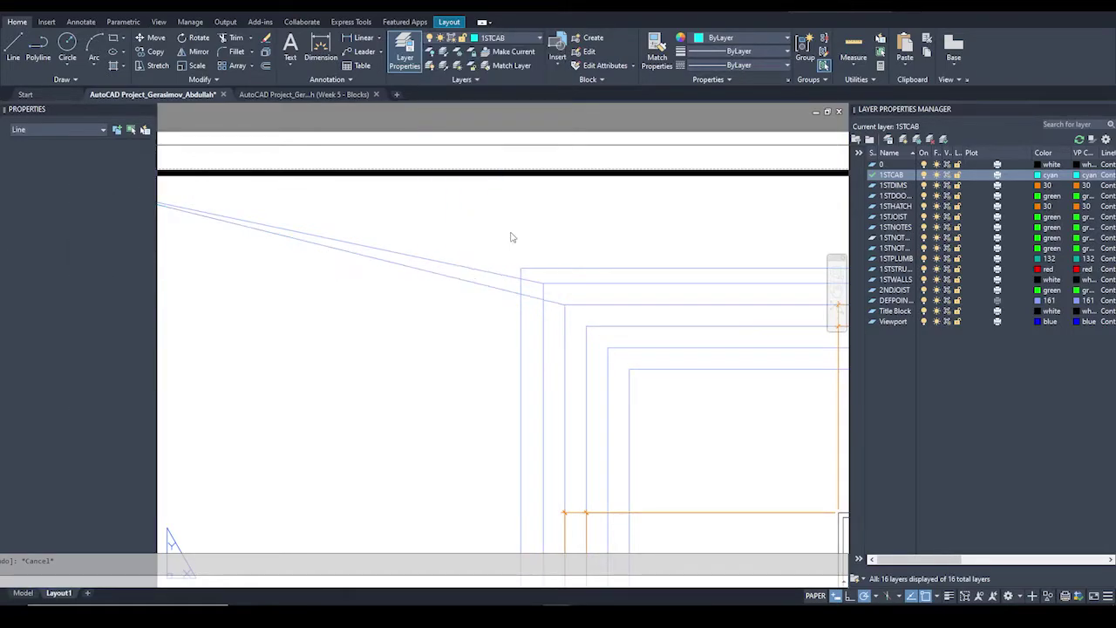
key("Escape")
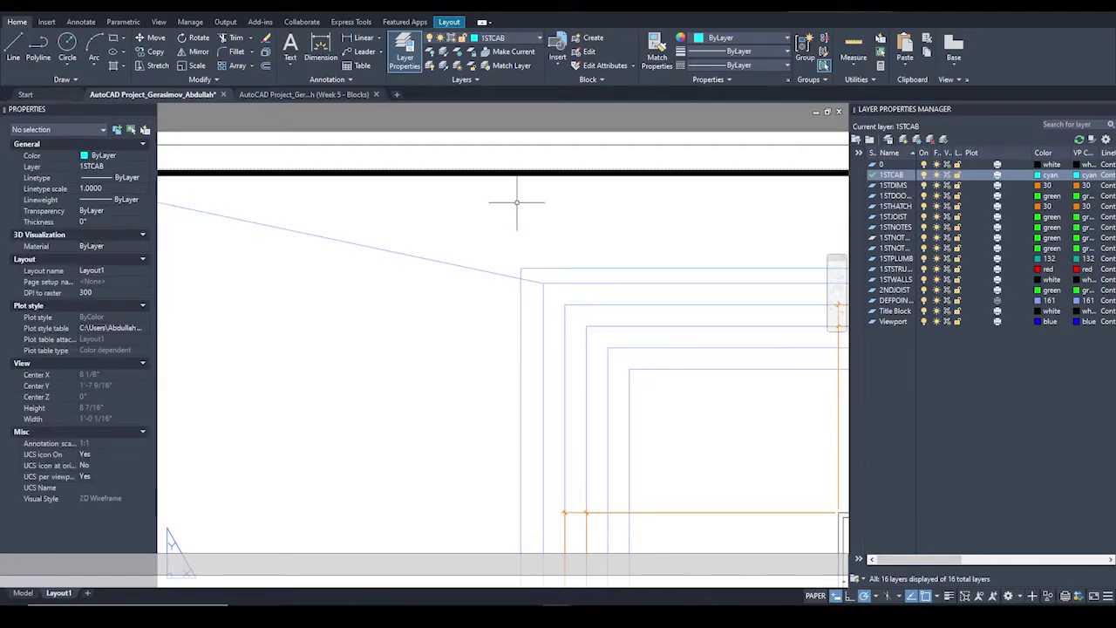
Open the plot settings for Layout1 as a single sheet and preview the plot with the ARC-2712.ctb plot style table.
scroll(515, 204, "down", 5)
middle_click_drag(630, 291, 432, 217)
scroll(432, 217, "down", 2)
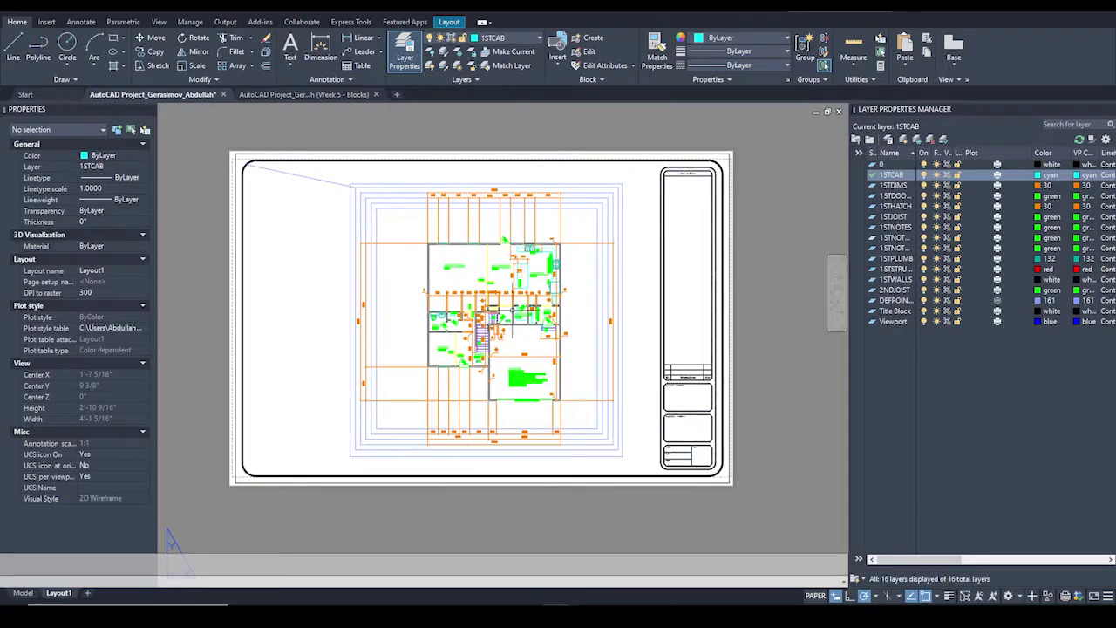
left_click(16, 8)
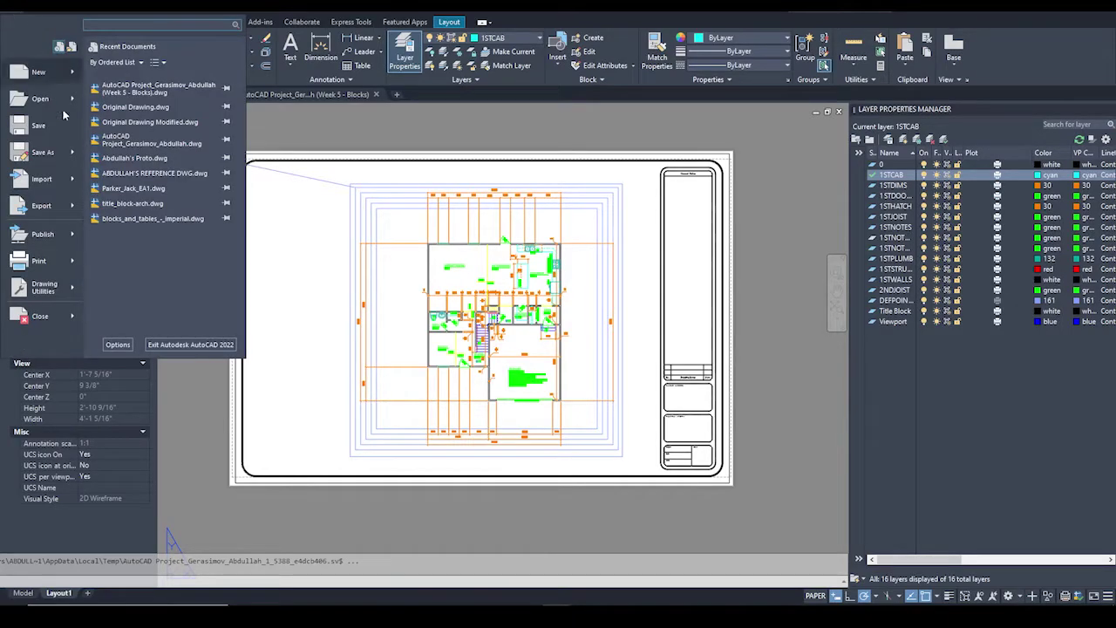
mouse_move(79, 258)
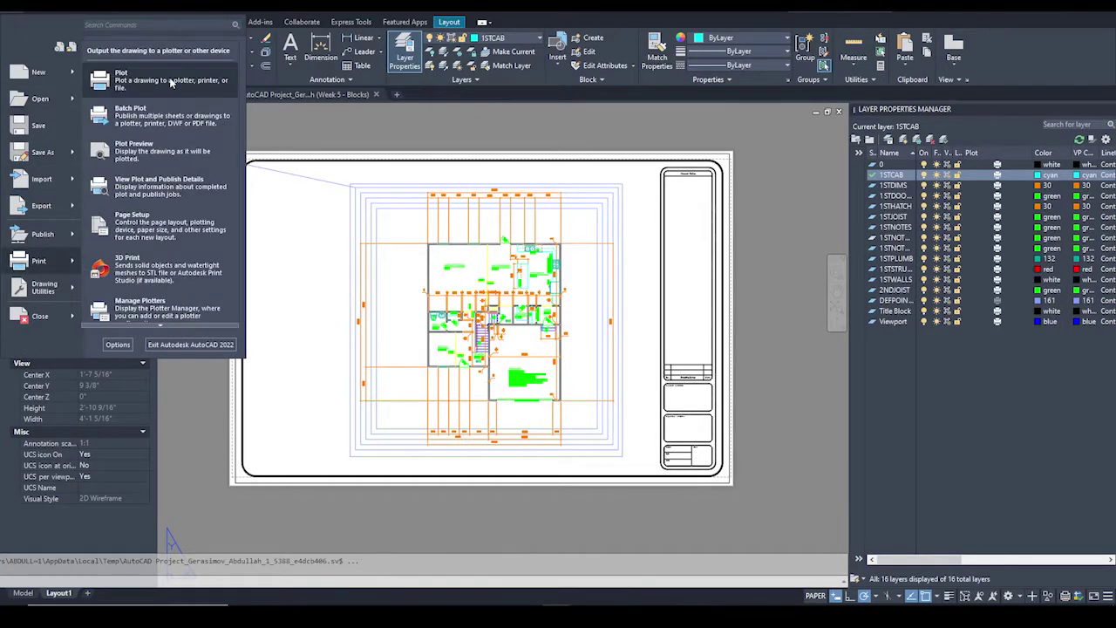
left_click(130, 77)
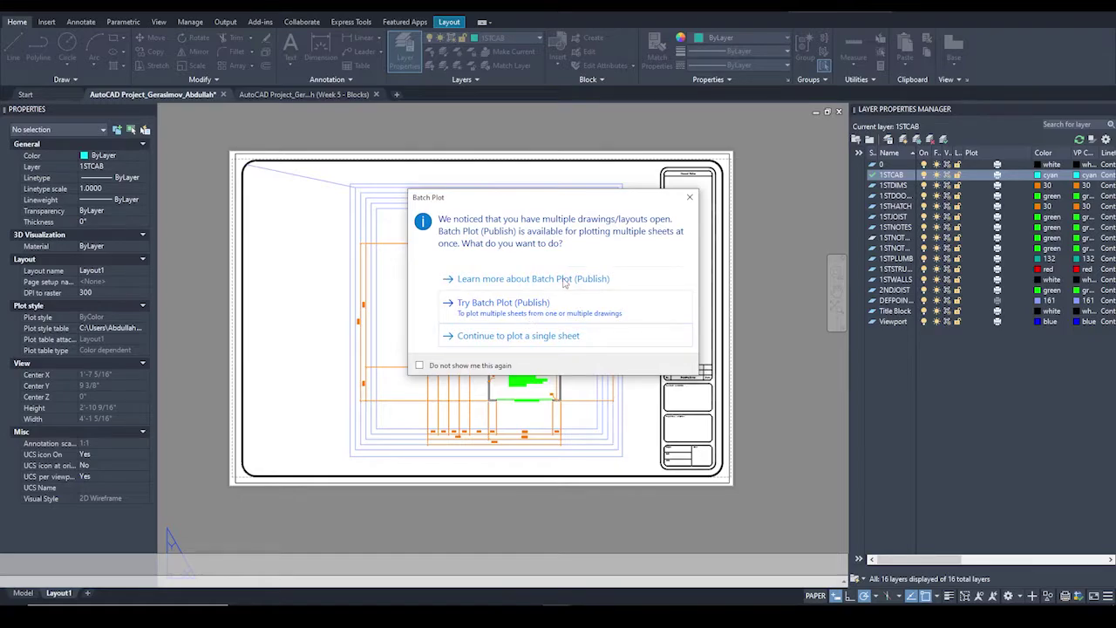
left_click(561, 339)
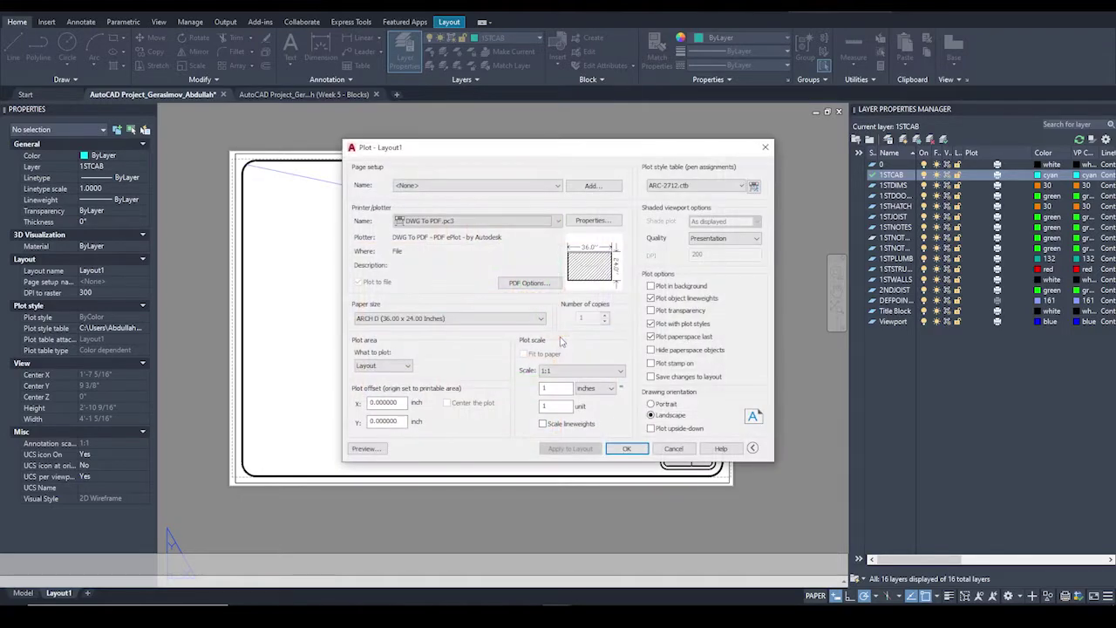
left_click(365, 448)
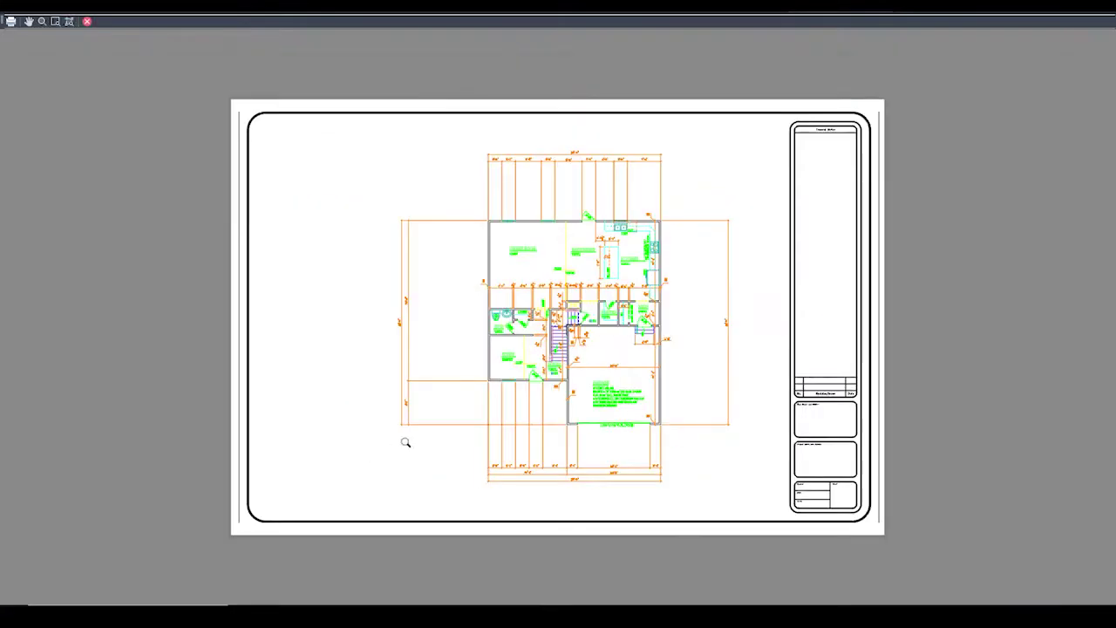
left_click(84, 21)
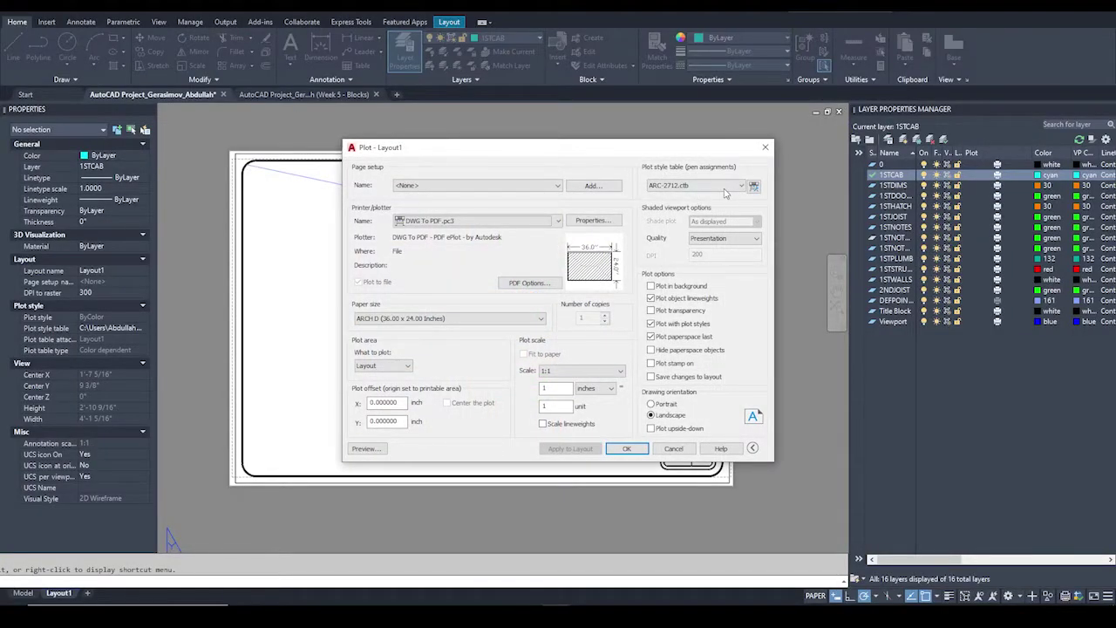
Switch the plot style table to ARC-271.ctb, inspect the floor plan closely in the plot preview, and cancel the plot.
left_click(724, 186)
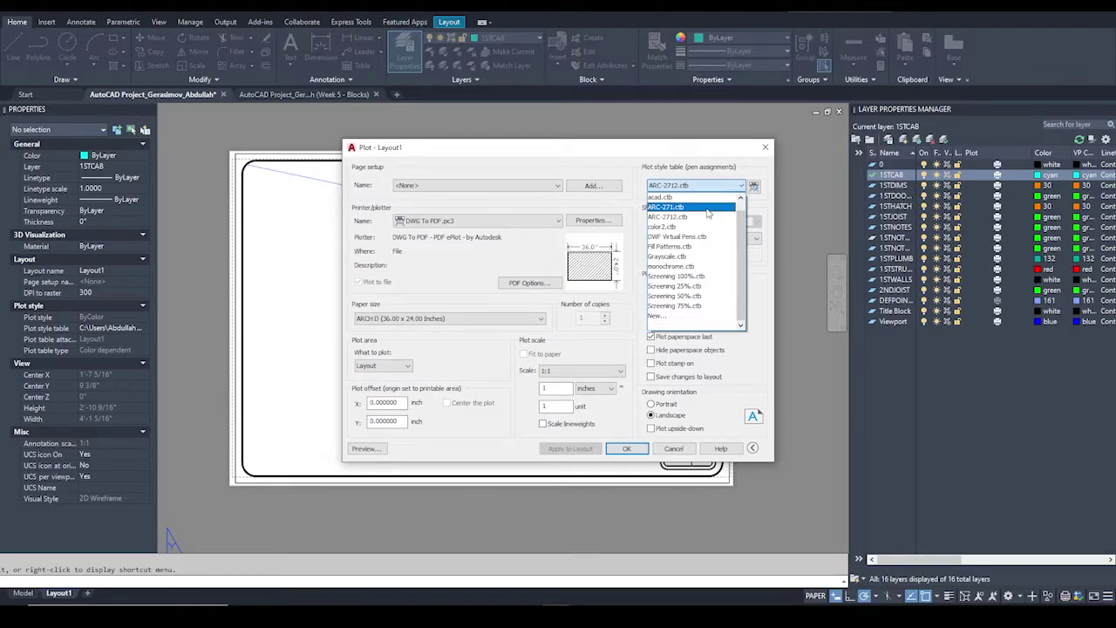
left_click(694, 208)
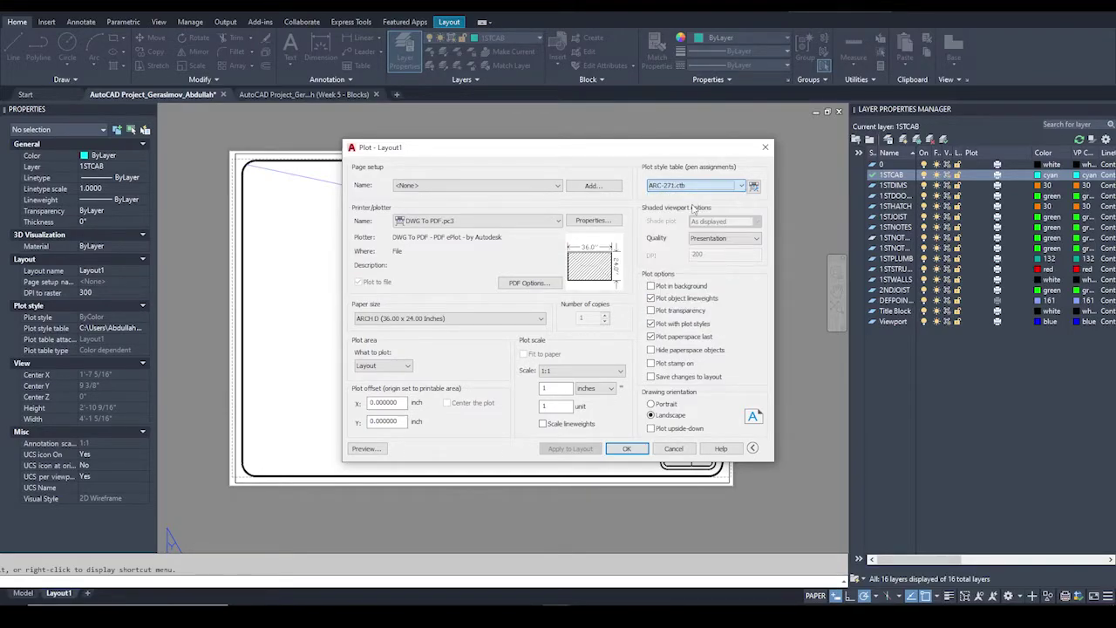
left_click(367, 448)
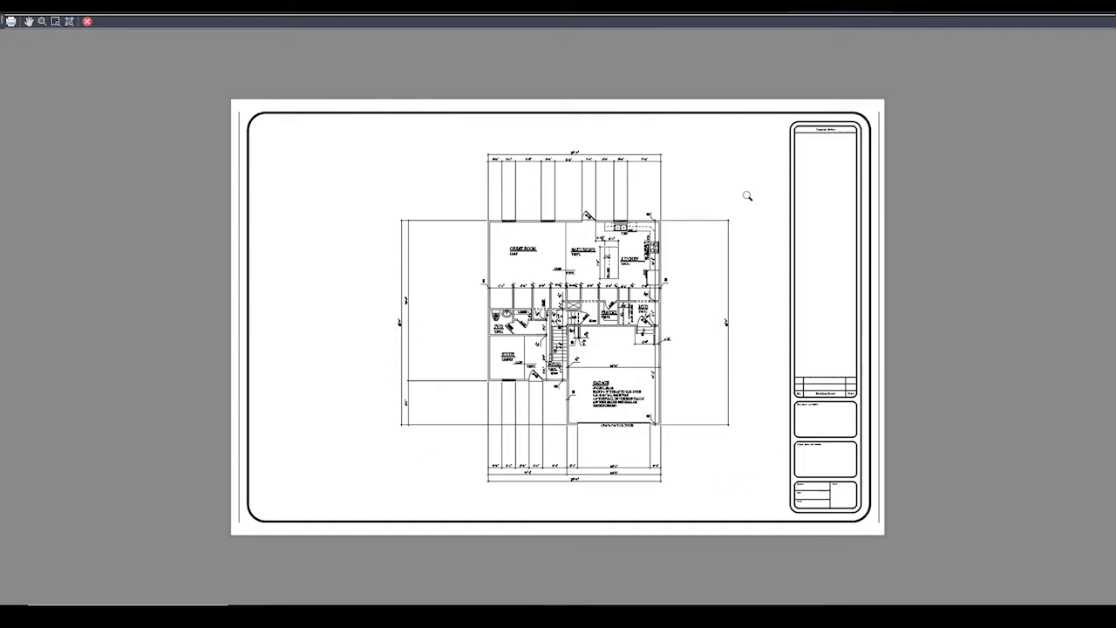
left_click(623, 264)
scroll(622, 265, "up", 1)
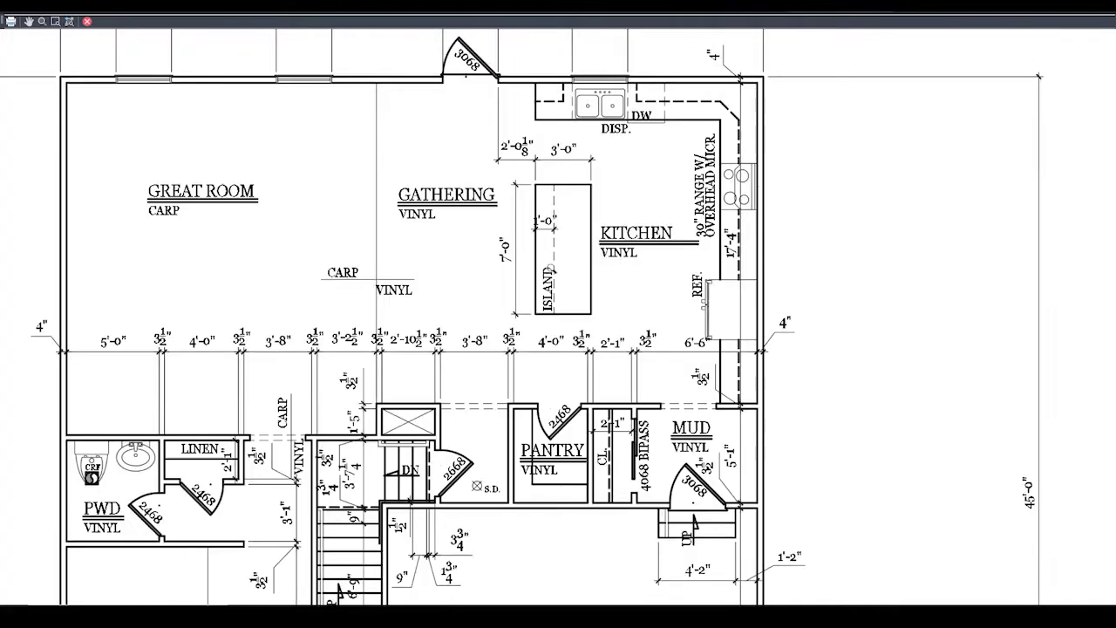
scroll(652, 229, "down", 5)
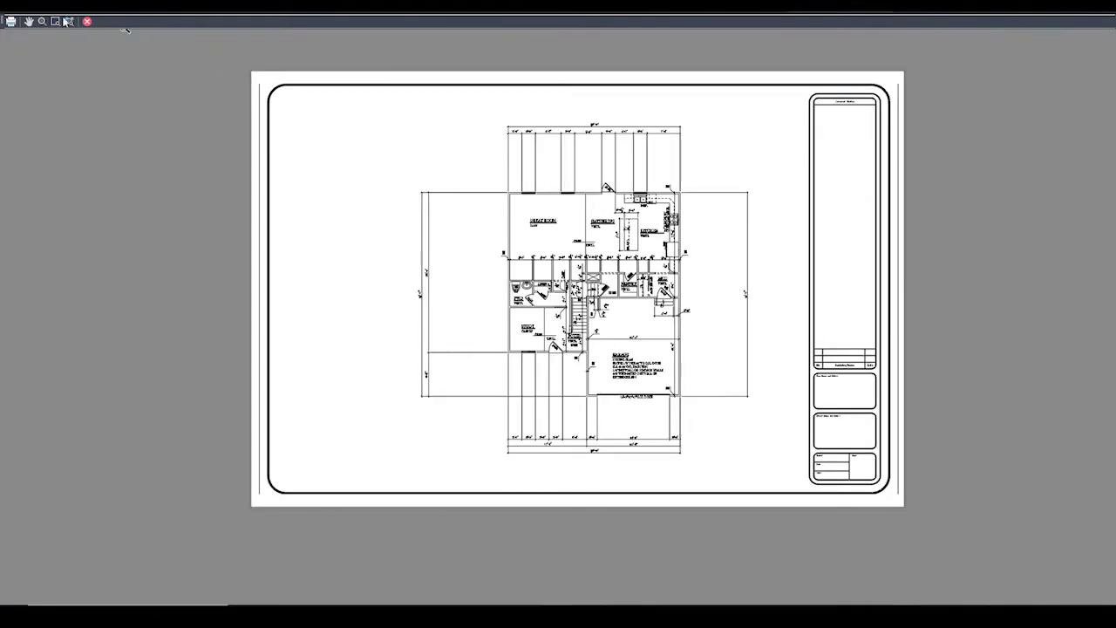
left_click(87, 21)
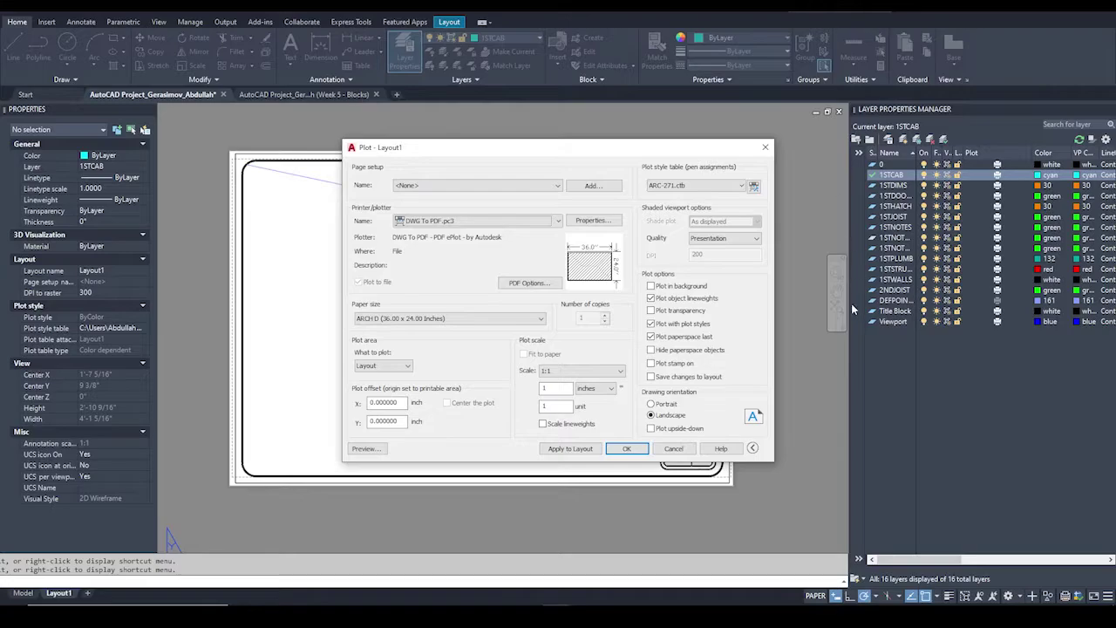
left_click(685, 448)
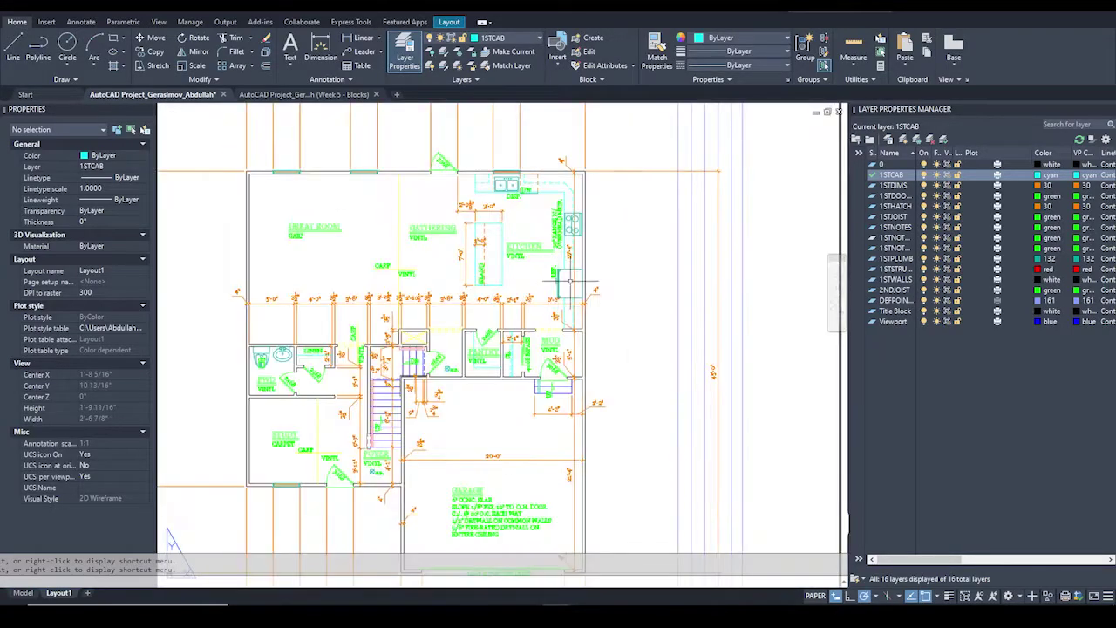
Activate the floor plan viewport for editing in model space, and toggle its grid display on and back off.
double_click(524, 287)
left_click(624, 229)
left_click(630, 242)
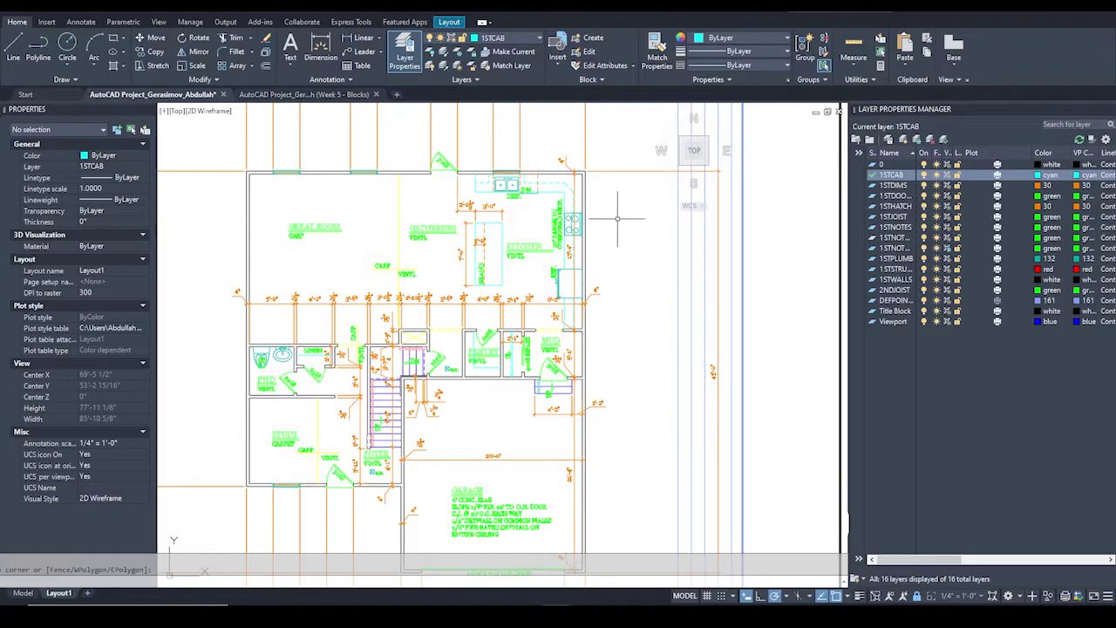
key("F7")
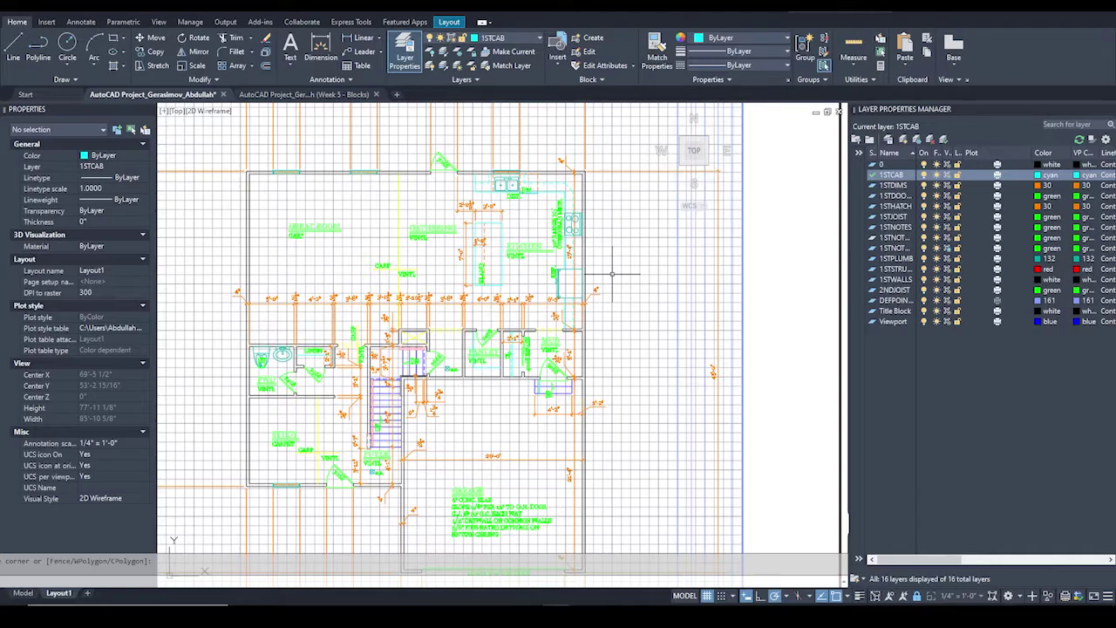
key("F7")
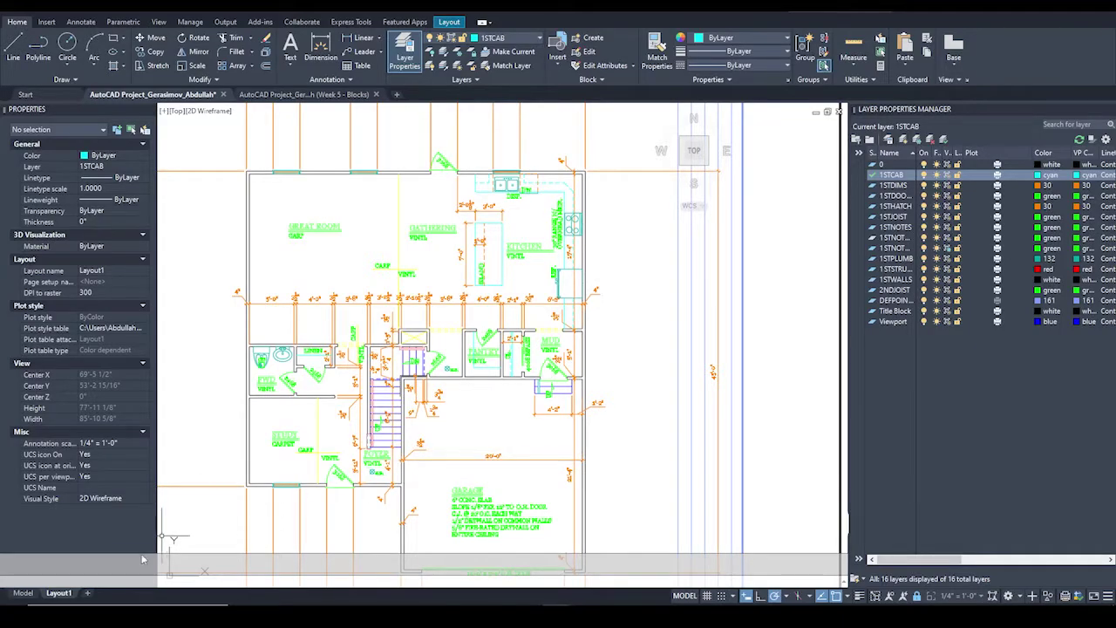
Rename the Layout1 layout as A3 - 1ST FLOOR PLAN.
right_click(59, 595)
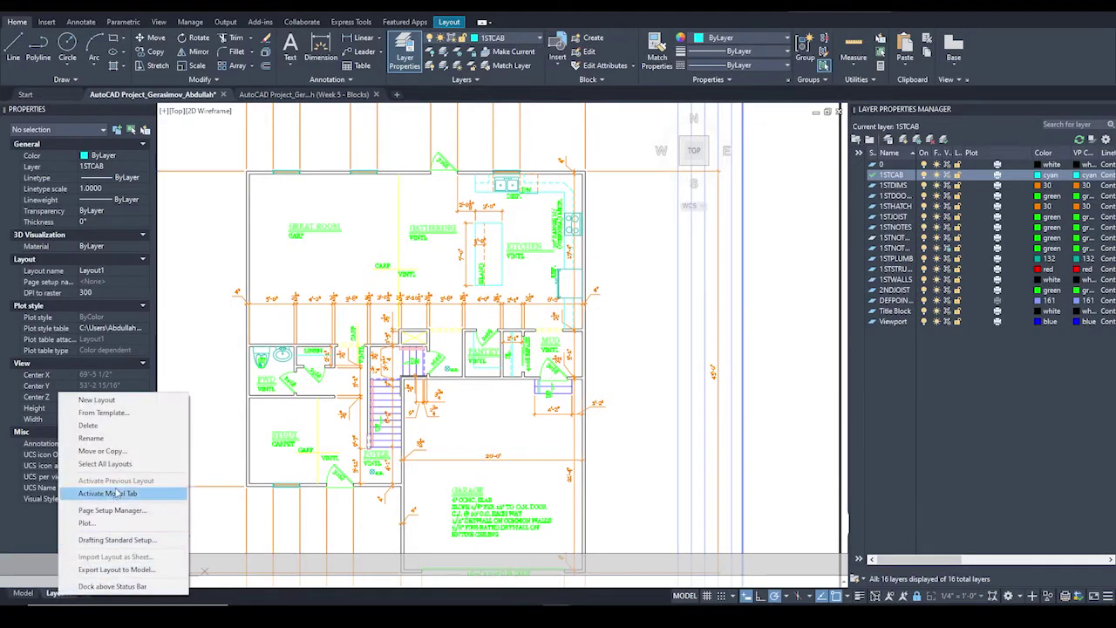
left_click(121, 438)
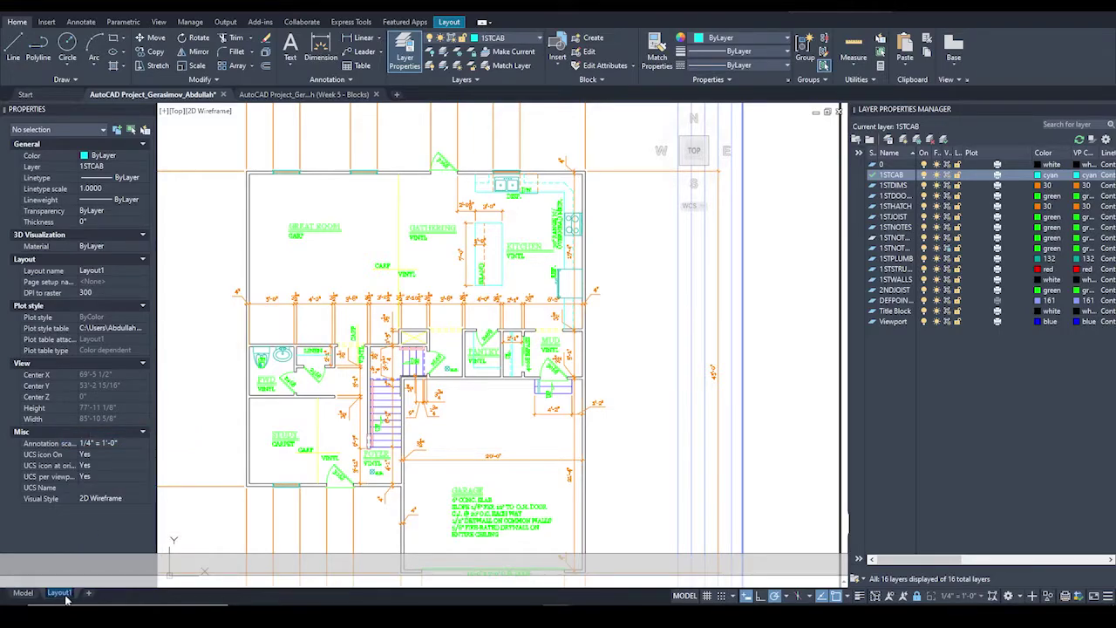
type("a")
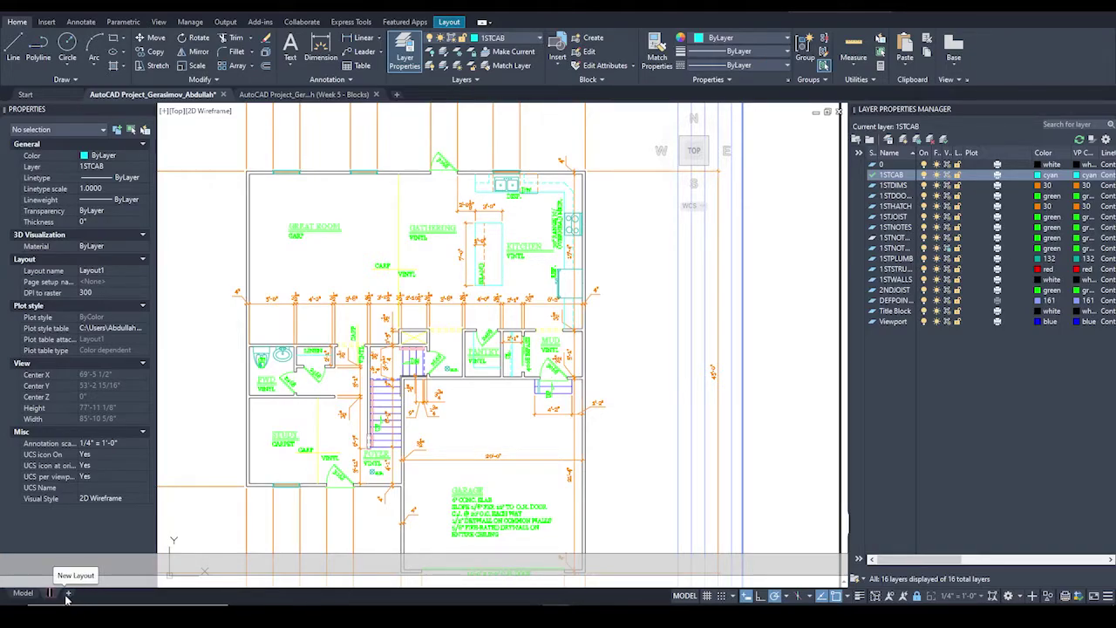
key("Caps_Lock")
type("3")
key("Caps_Lock")
key("BackSpace")
key("BackSpace")
type("A3")
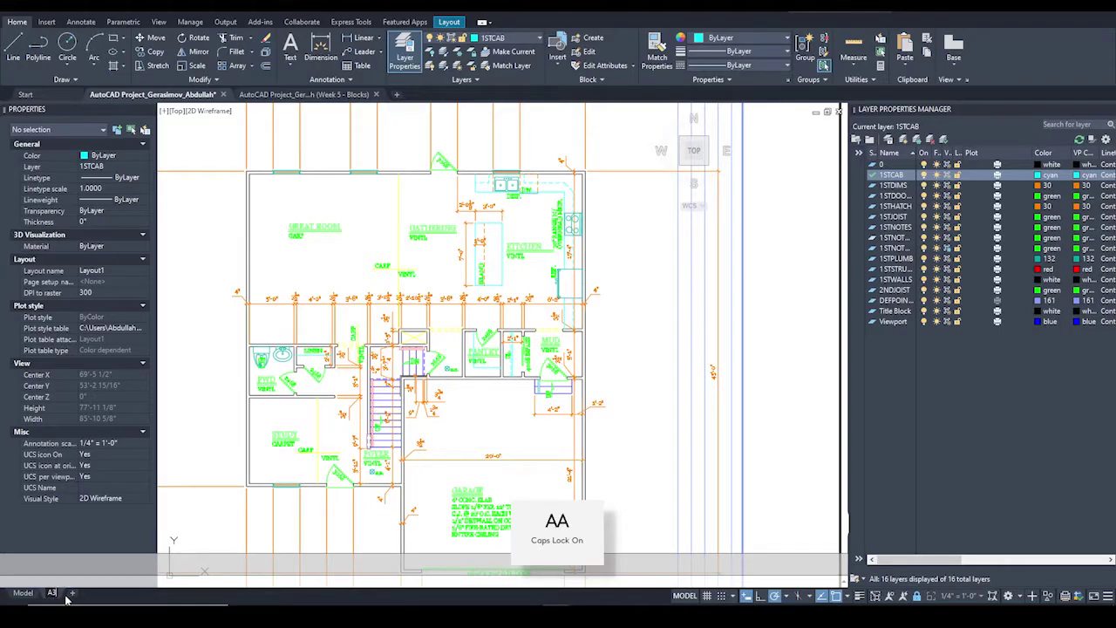
key("Return")
type("-")
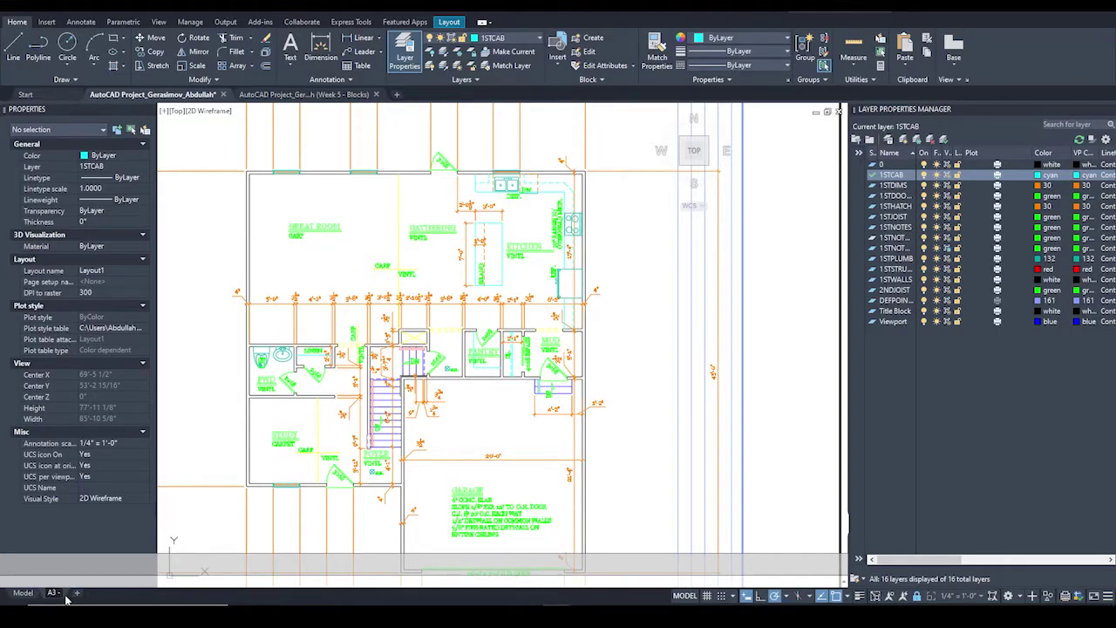
type(" 1ST FLOOR PLAN")
key("Return")
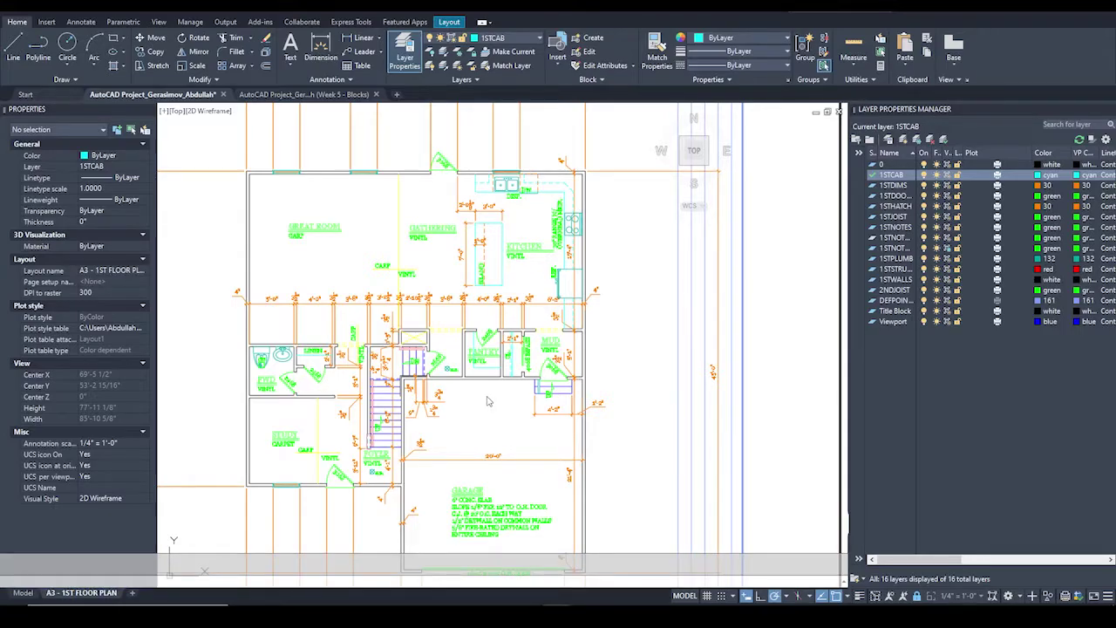
Leave the floor plan viewport and return to paper space on the first floor sheet.
double_click(706, 336)
middle_click_drag(720, 336, 611, 310)
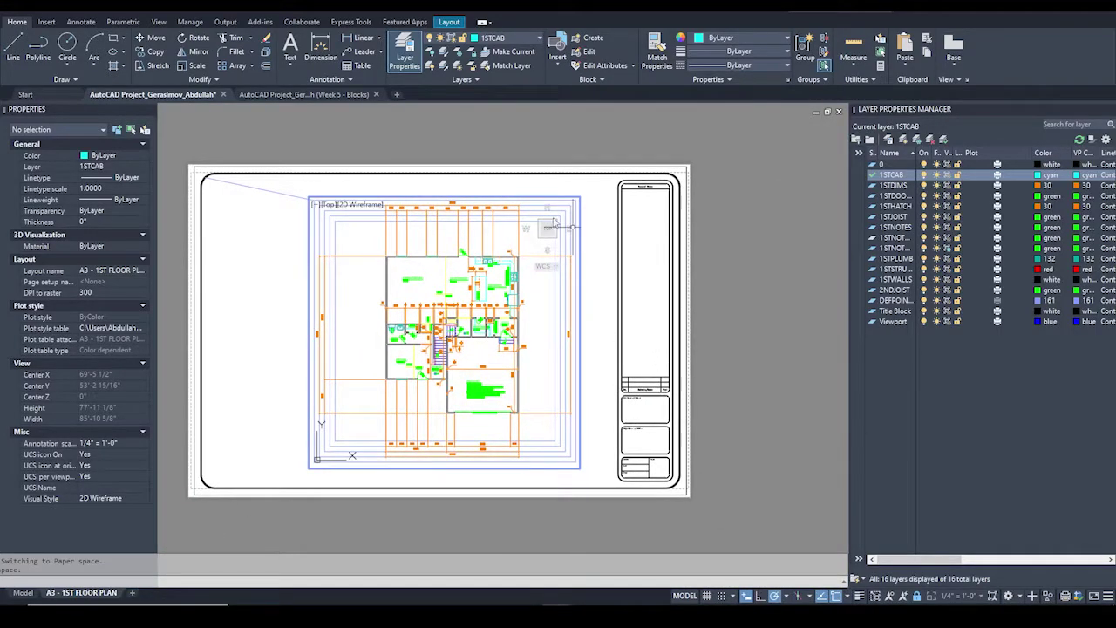